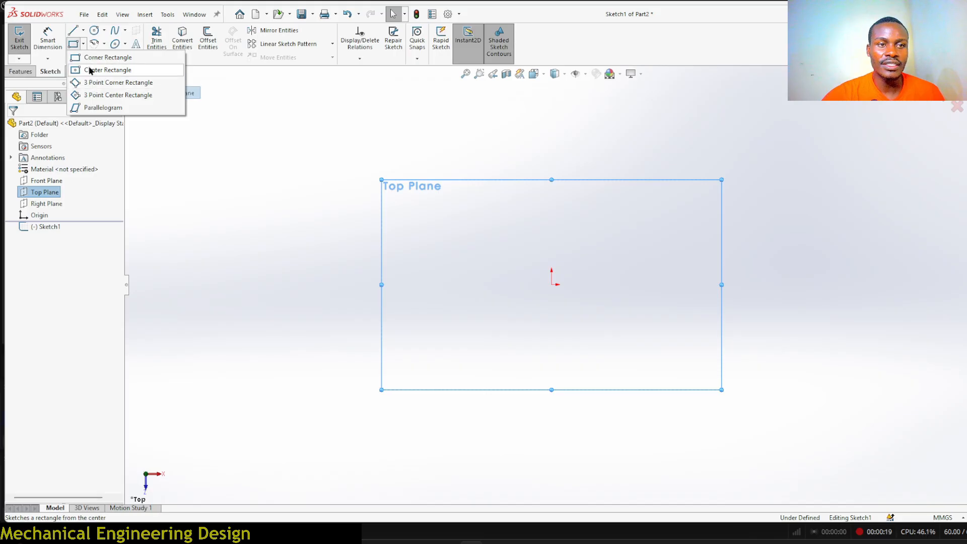
- Sketch a center rectangle about 103 mm high, centred on the origin
left_click(94, 72)
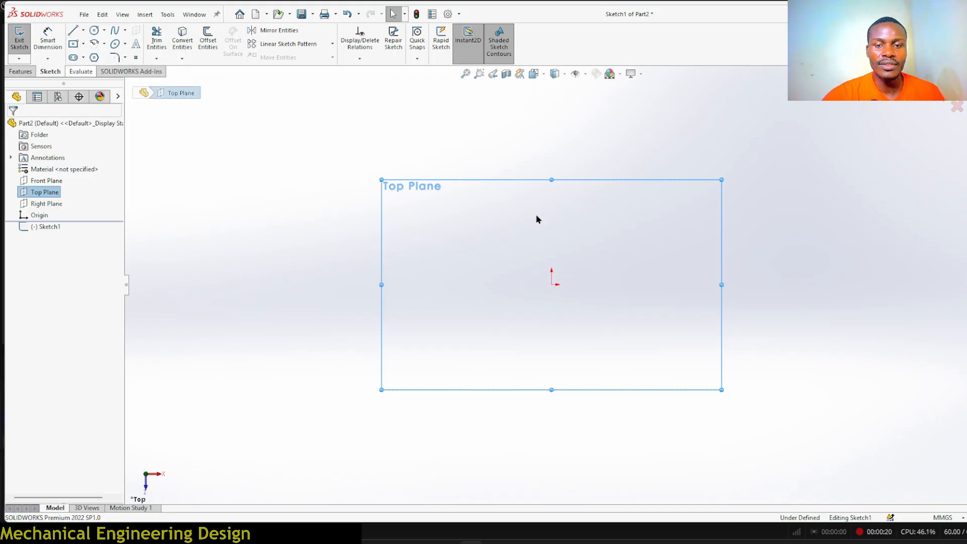
left_click(551, 284)
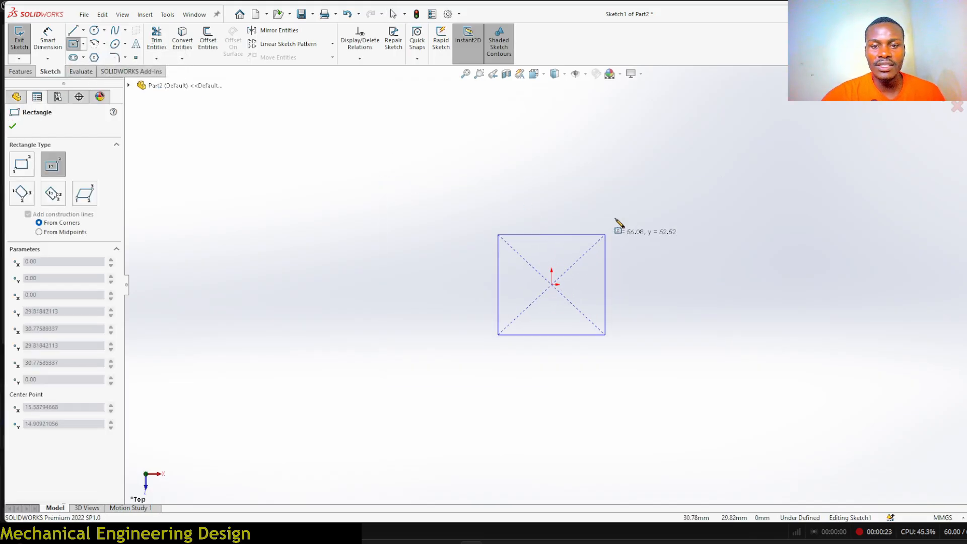
left_click(641, 186)
- Dimension the vertical side of the rectangle to 150 mm
left_click(47, 40)
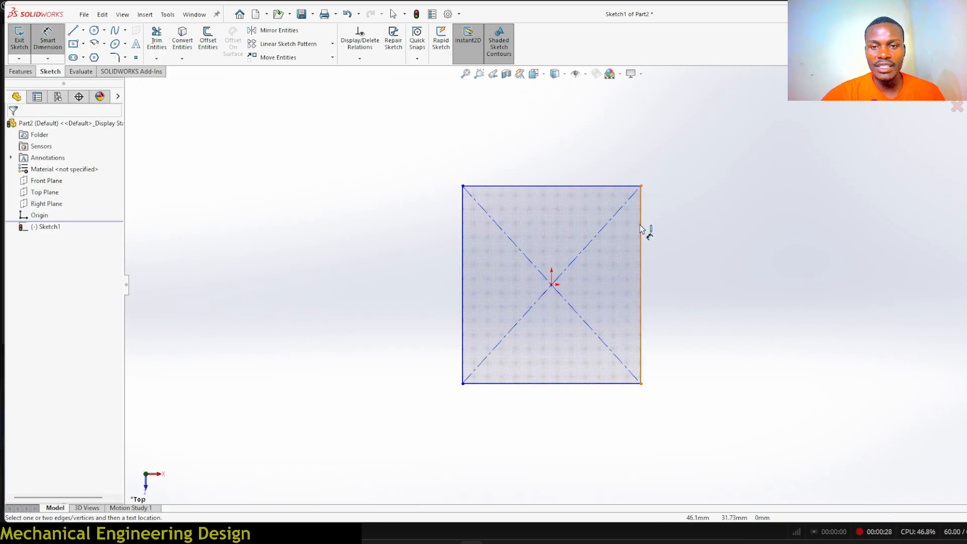
left_click(640, 229)
left_click(673, 285)
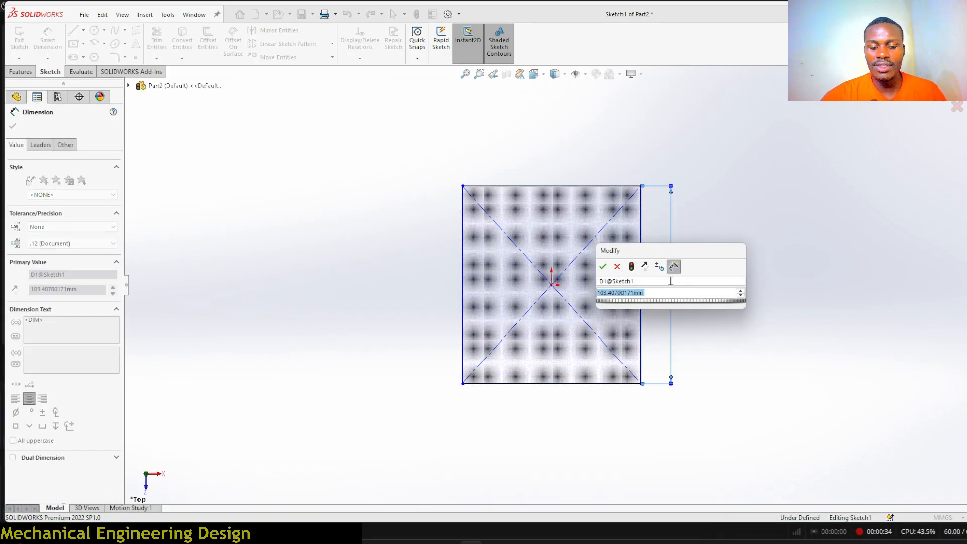
type("150")
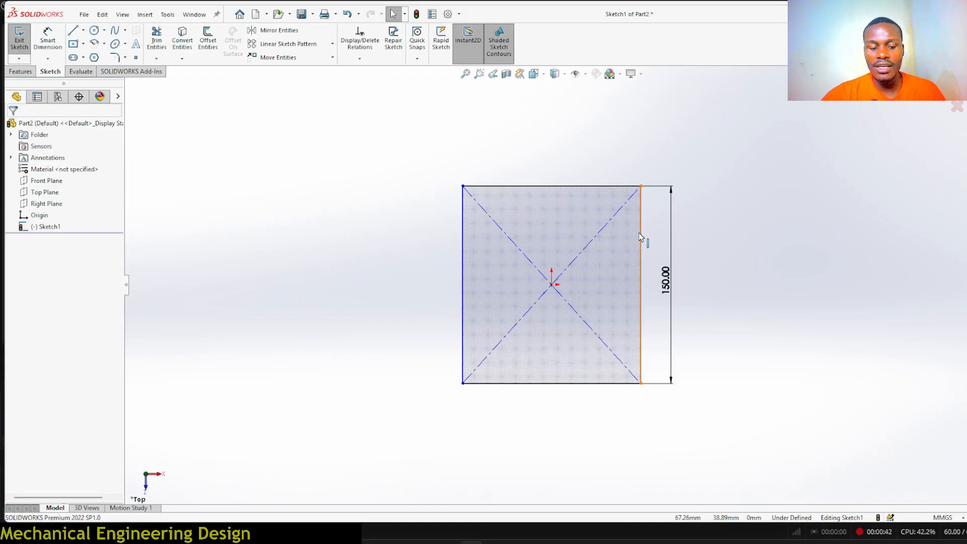
- Make two adjacent sides of the rectangle equal so that it becomes a square
left_click(639, 233)
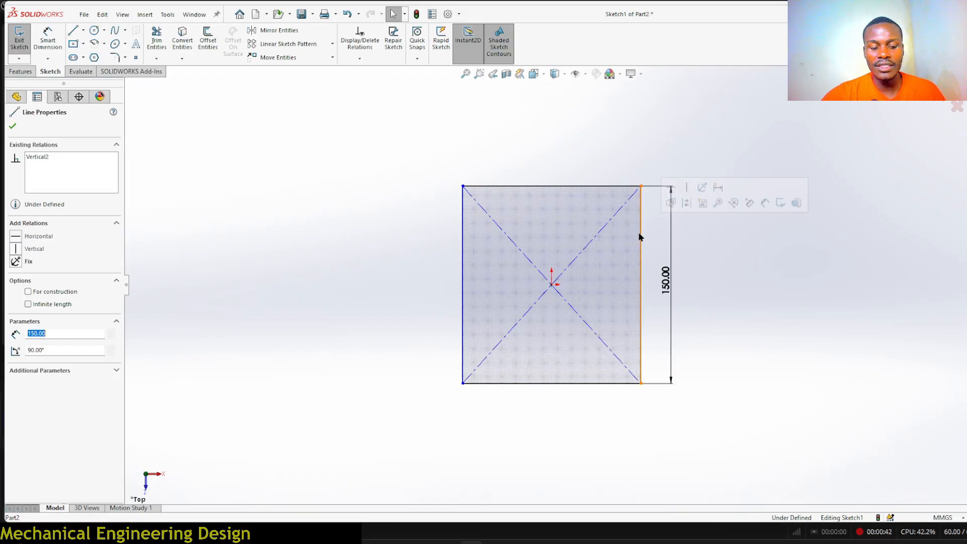
left_click(626, 186, "ctrl")
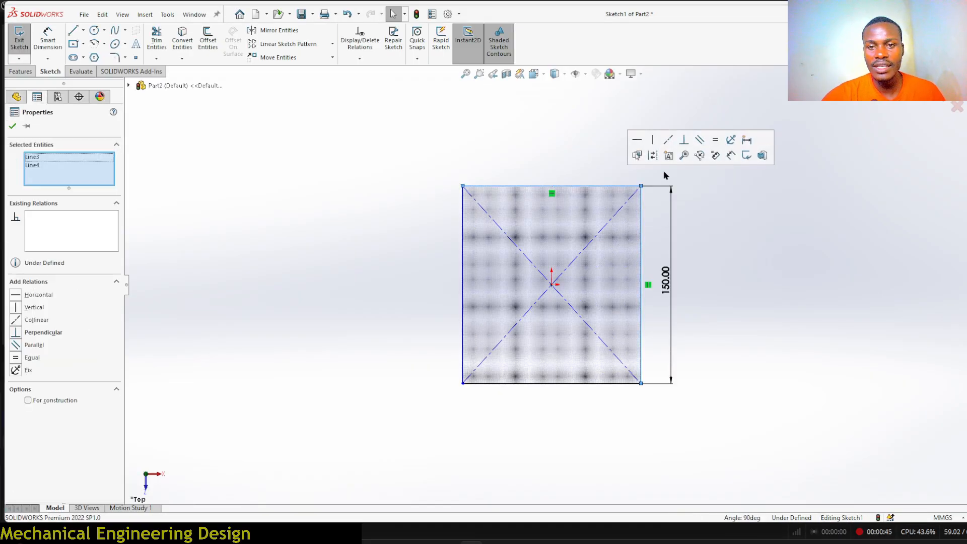
left_click(718, 148)
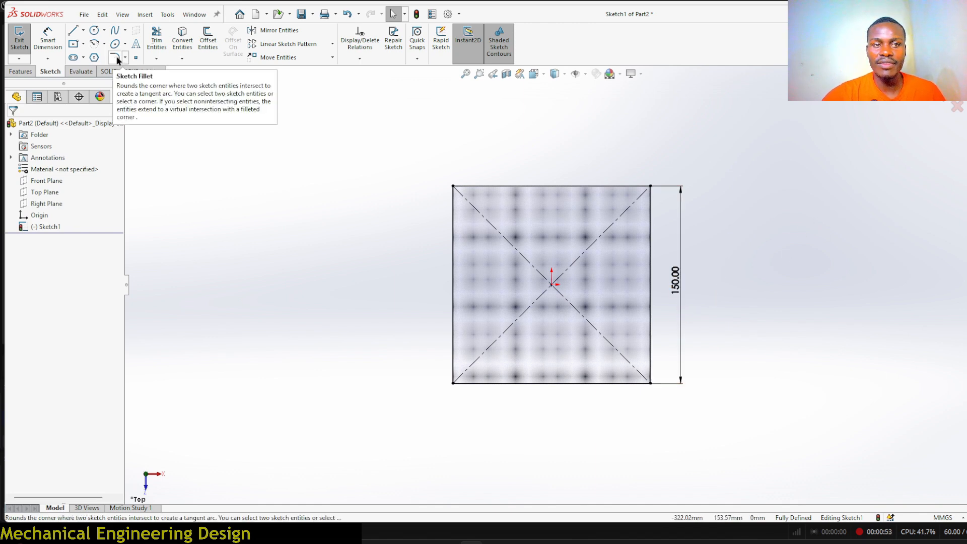
- Round all four corners of the square with 5 mm sketch fillets, accepting removal of the conflicting relation
left_click(119, 57)
type("5")
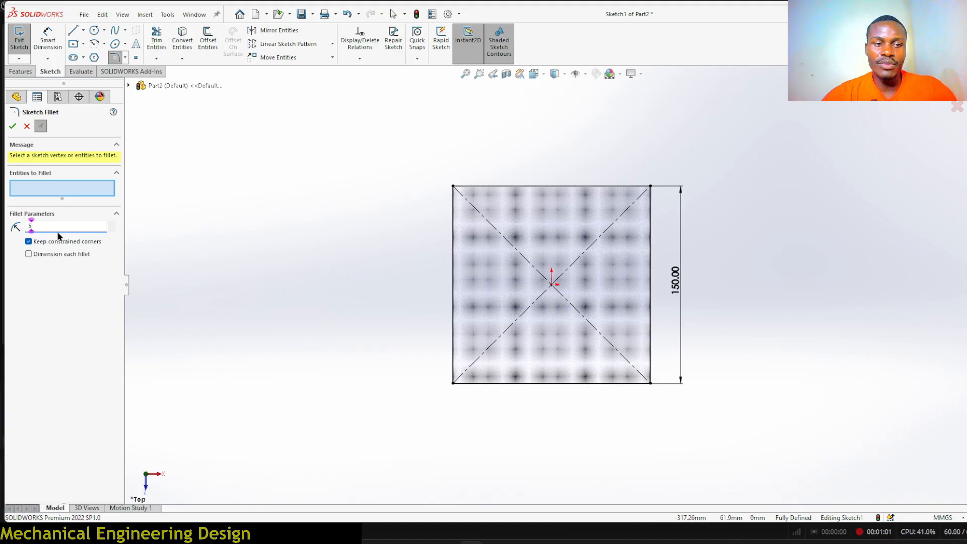
key("Return")
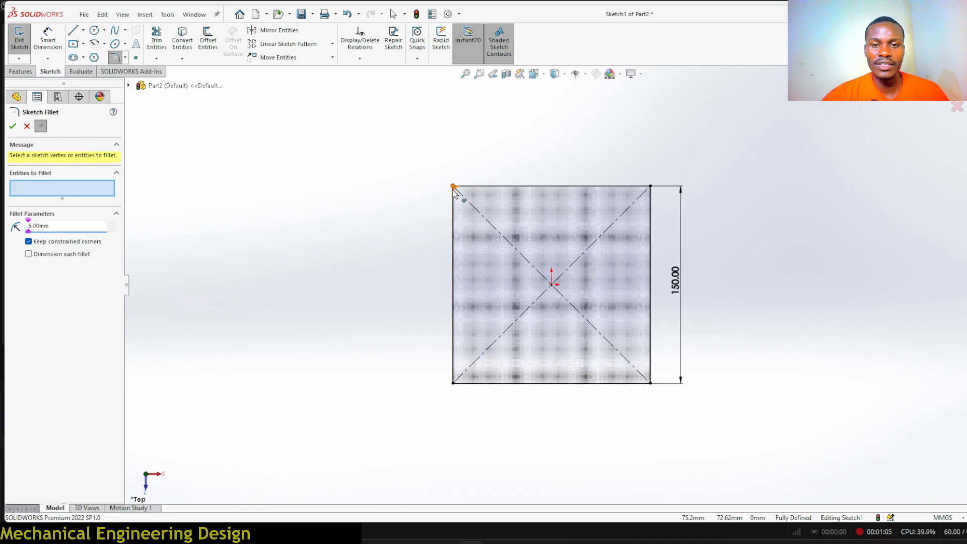
left_click(453, 186)
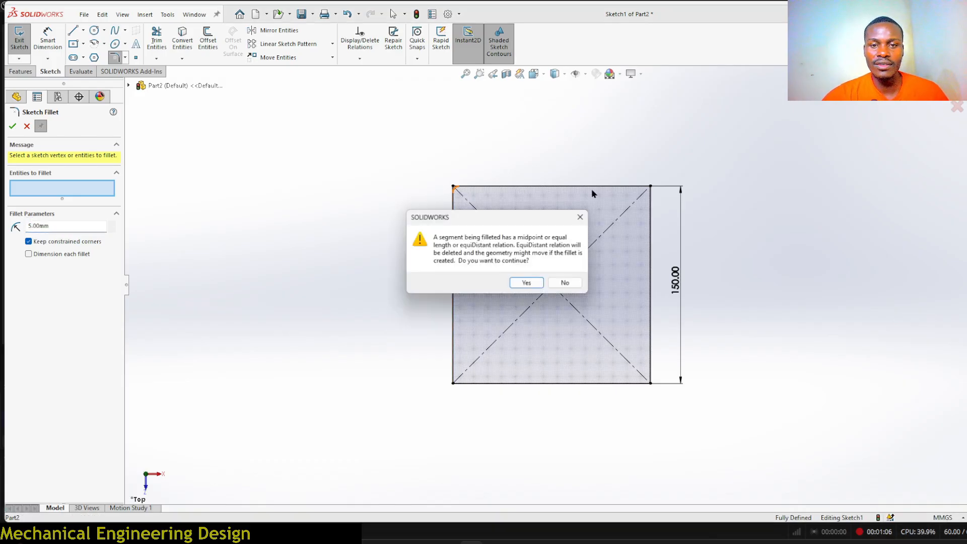
left_click(526, 283)
left_click(650, 187)
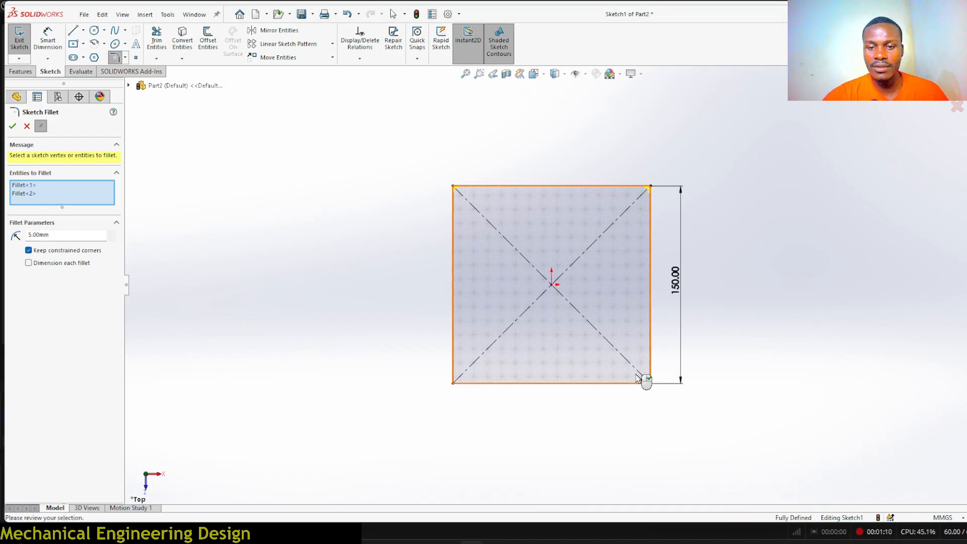
left_click(649, 382)
left_click(456, 384)
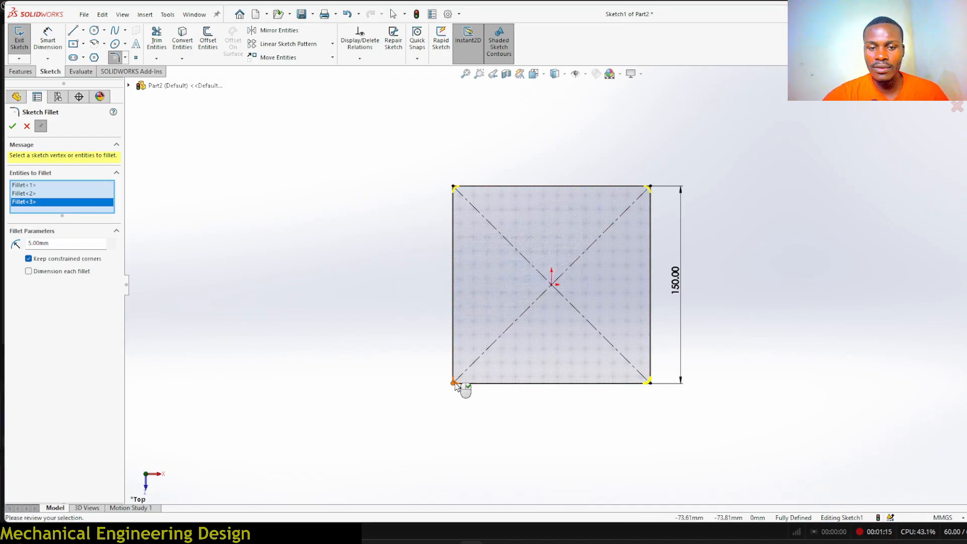
scroll(569, 305, "up", 1)
scroll(569, 304, "up", 1)
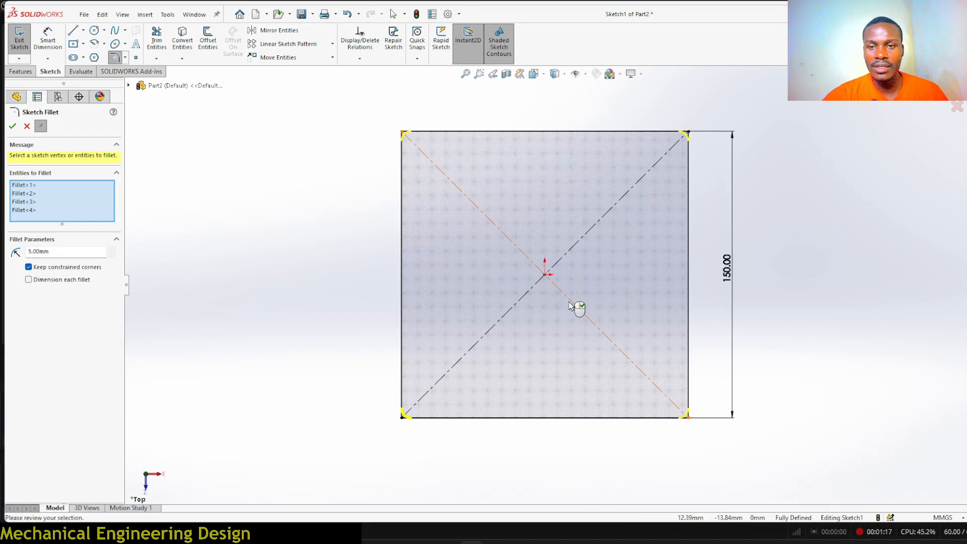
left_click(13, 128)
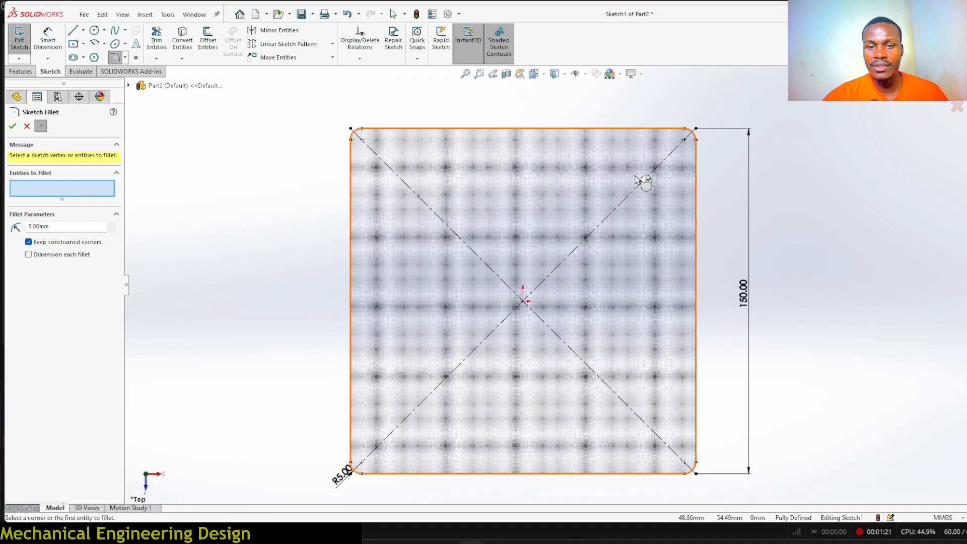
left_click(15, 75)
left_click(26, 126)
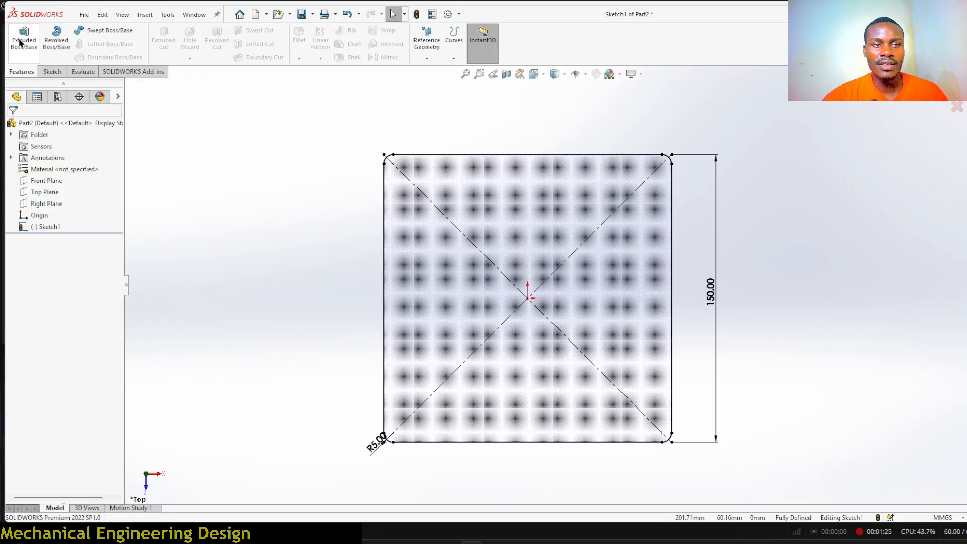
- Set up a blind boss extrusion of the square in the reversed, downward direction with a depth of 450 mm
left_click(19, 38)
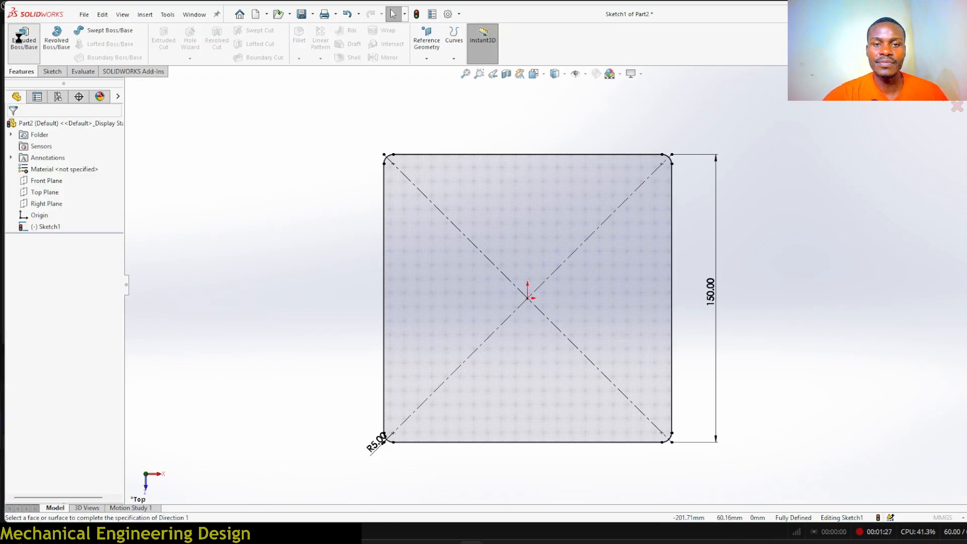
left_click(50, 189)
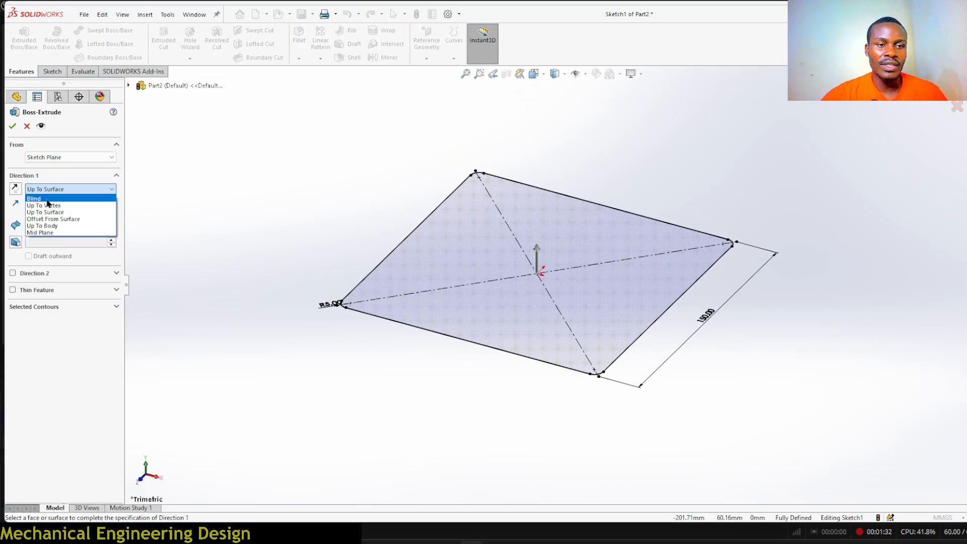
left_click(47, 200)
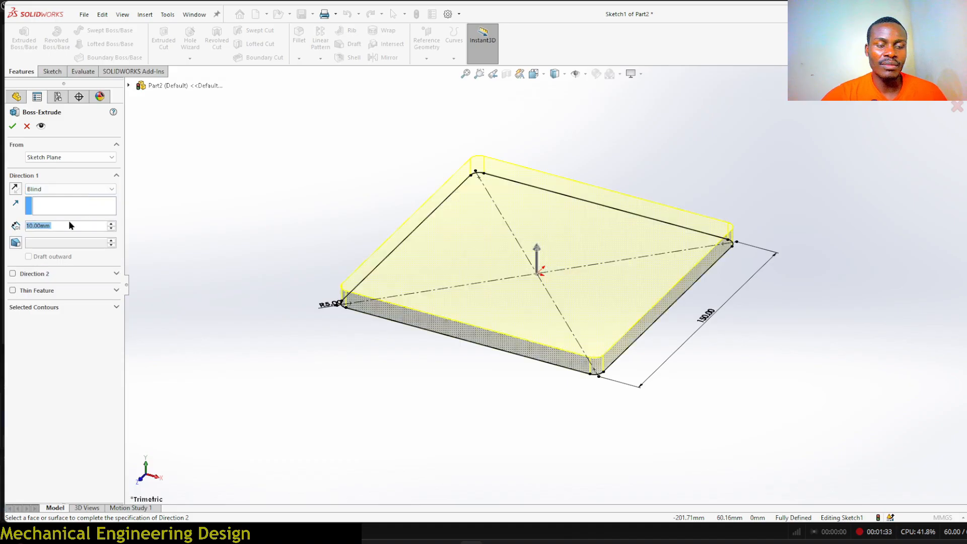
left_click(16, 190)
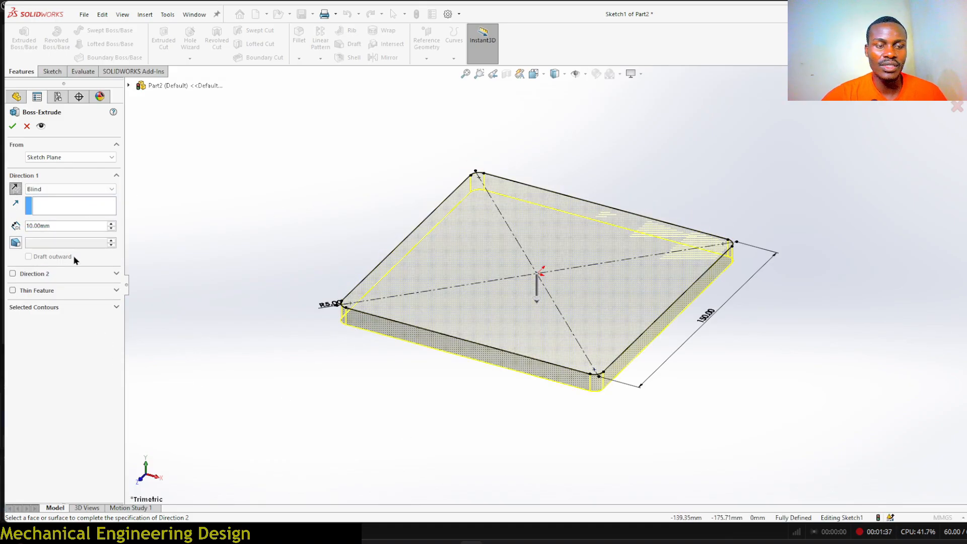
type("450")
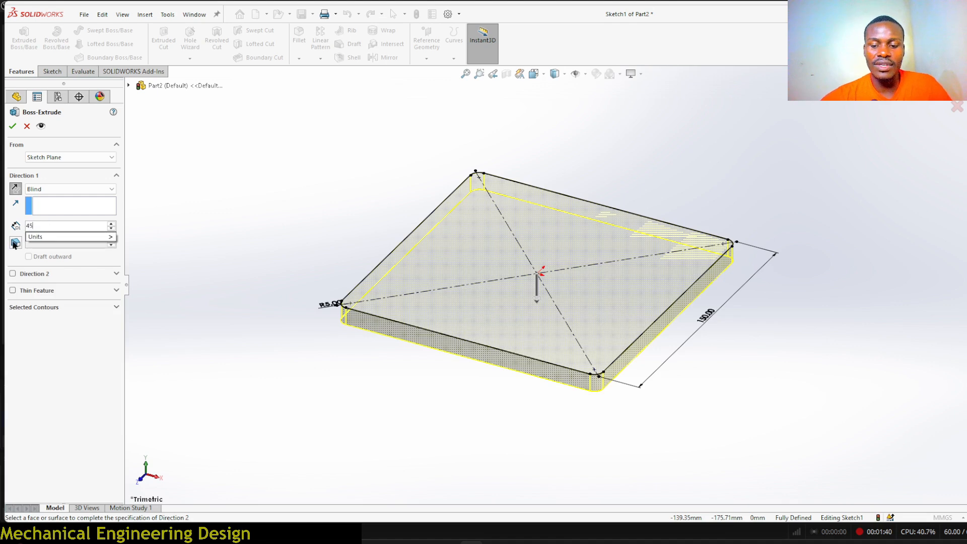
key("Return")
key("z")
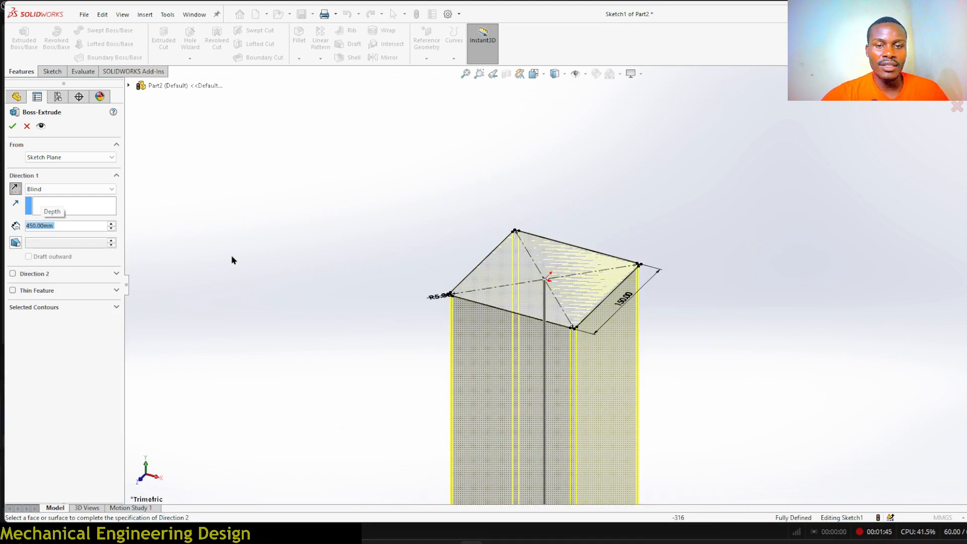
- Make the extrusion a one-direction thin feature with a 3 mm wall thickened inward, and complete it
left_click(13, 290)
scroll(572, 281, "down", 3)
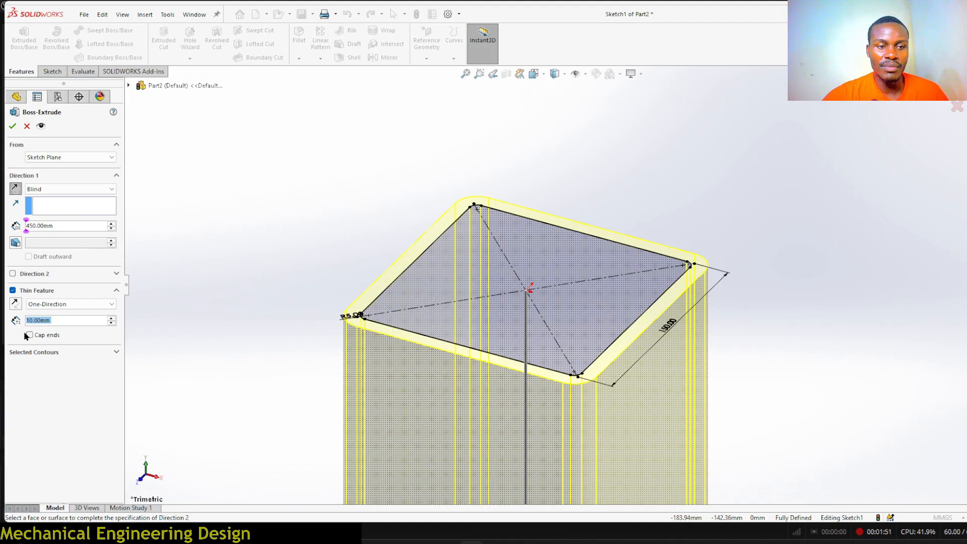
left_click(15, 304)
key("z")
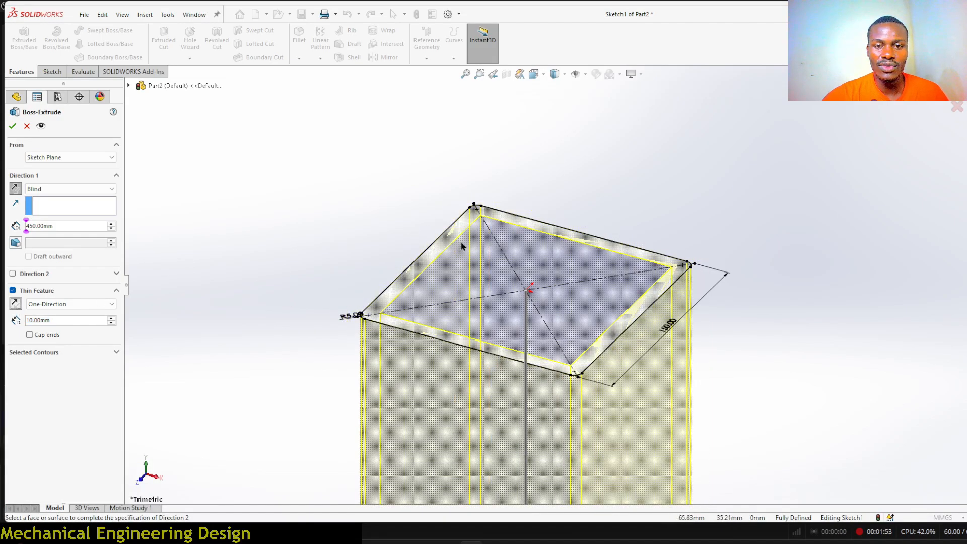
type("z")
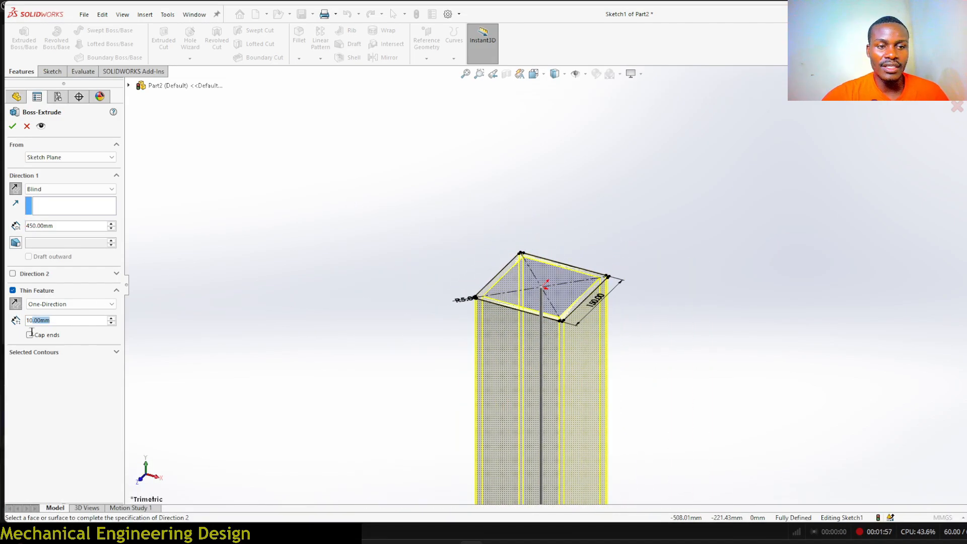
type("3")
key("Return")
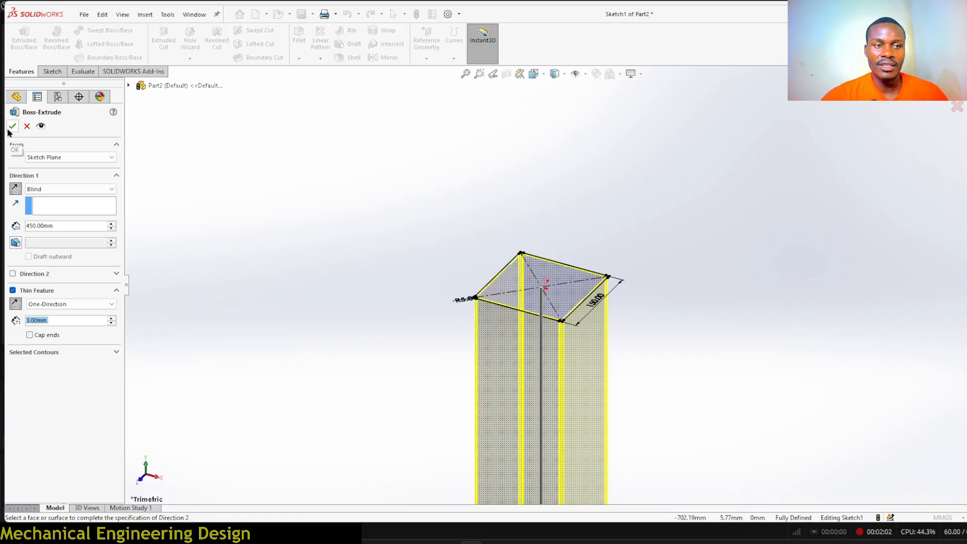
left_click(12, 126)
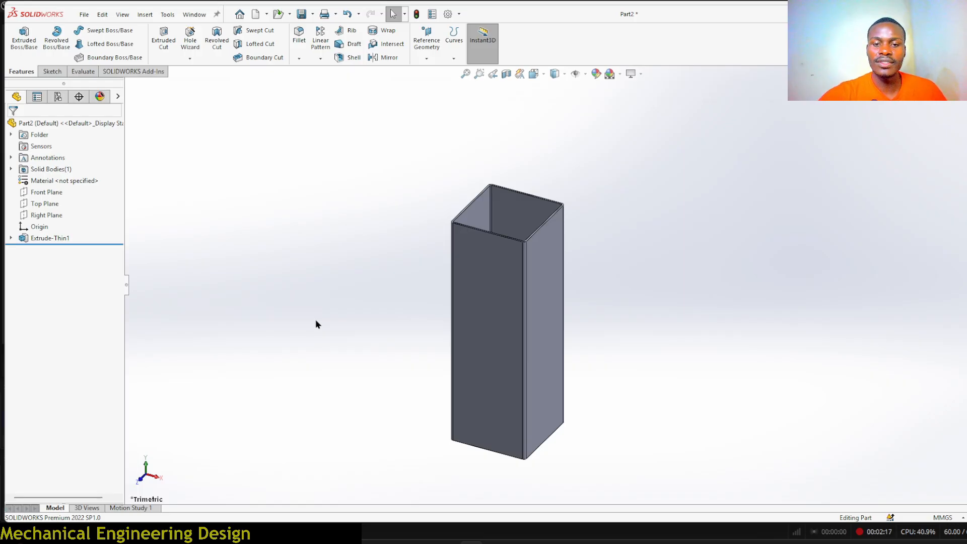
- On the tube's front face, sketch a closed four-sided slanted profile outward from its lower right corner, with the long lower edge about 325 mm
left_click(492, 348)
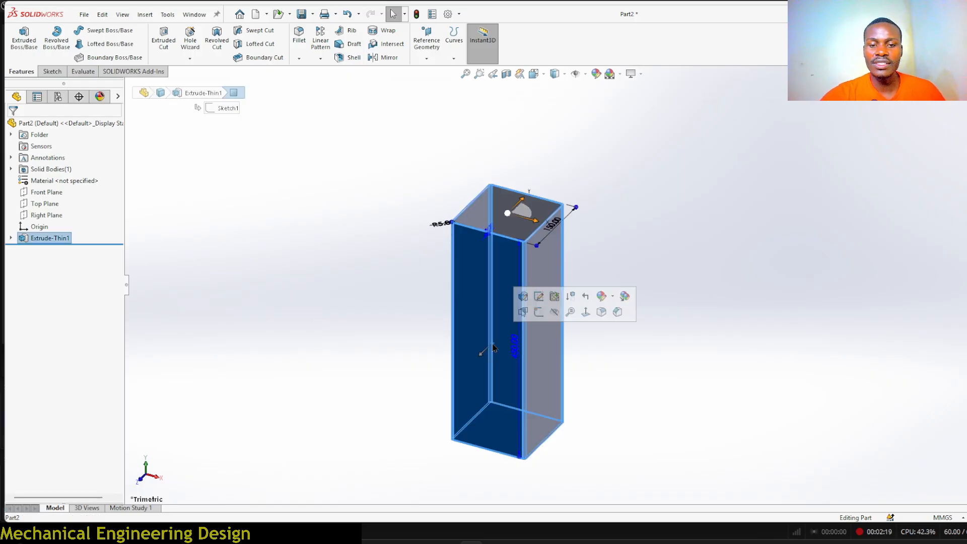
left_click(534, 312)
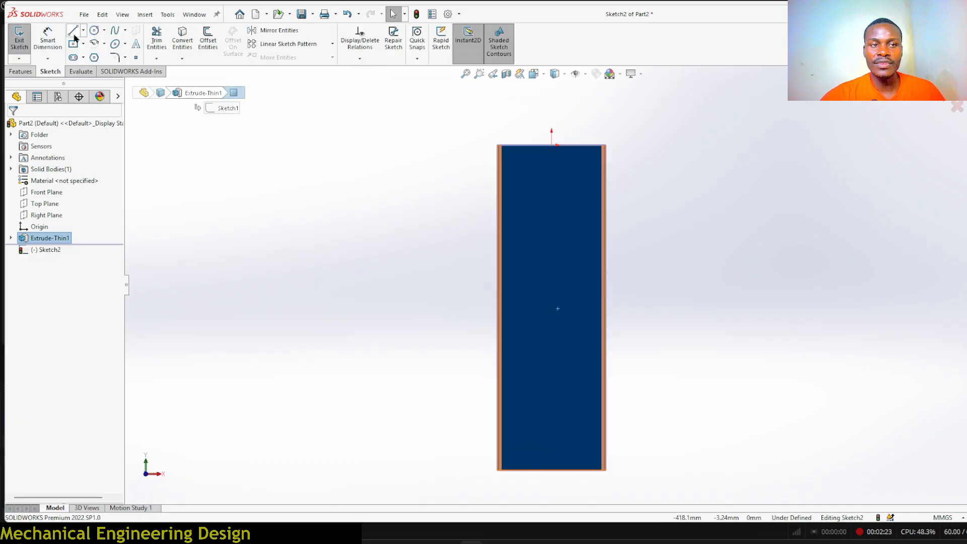
left_click(73, 32)
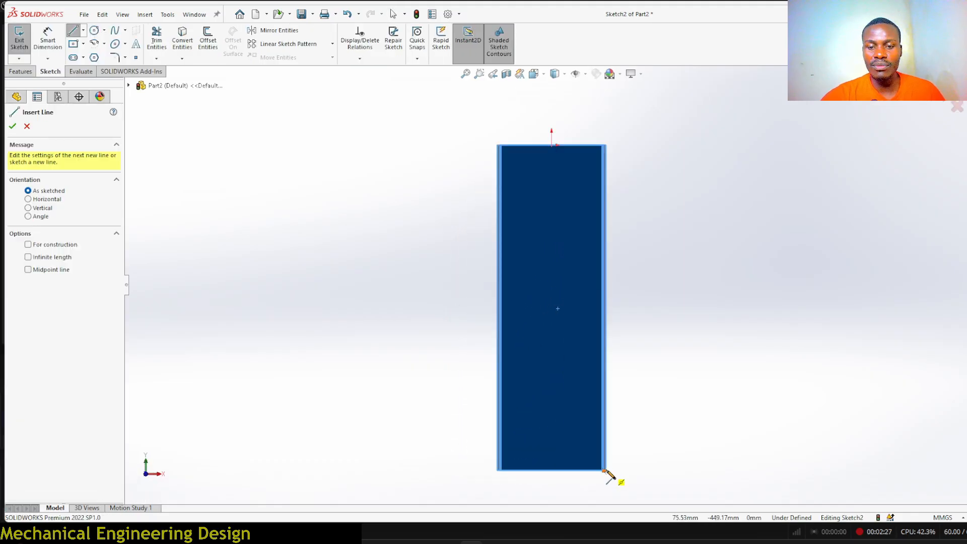
left_click(606, 471)
left_click(605, 310)
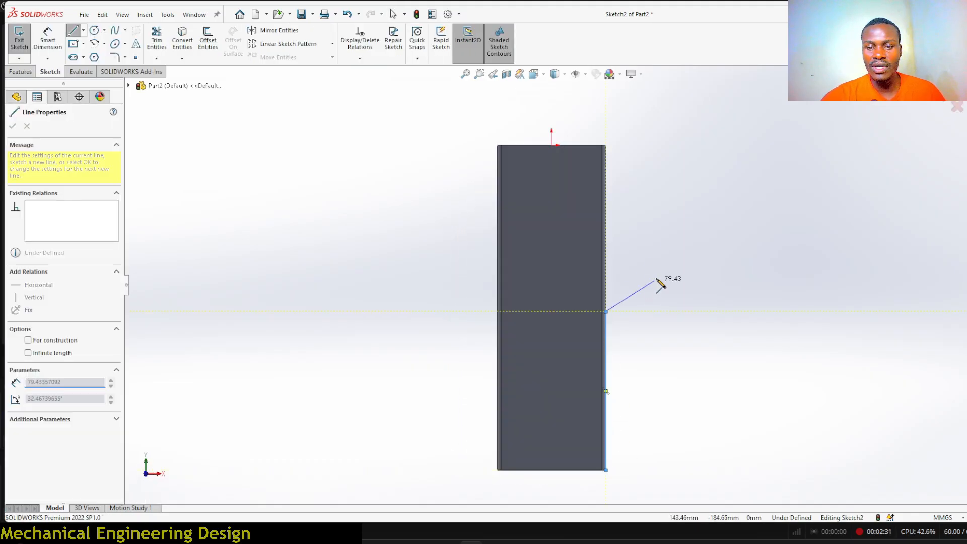
left_click(687, 220)
left_click(766, 299)
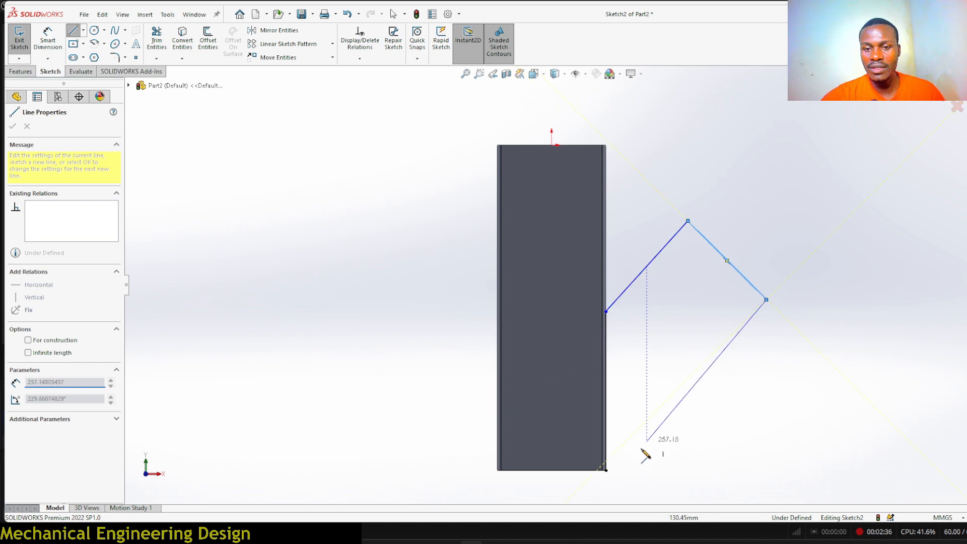
left_click(606, 471)
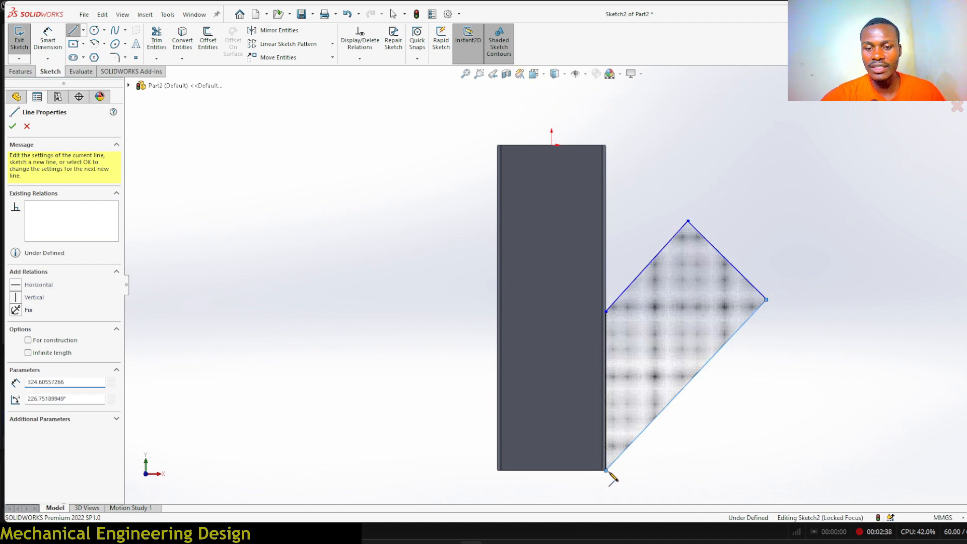
- Dimension the angle between the slanted profile's outer end edge and its long lower edge as 90°
right_click(612, 478)
left_click(695, 413)
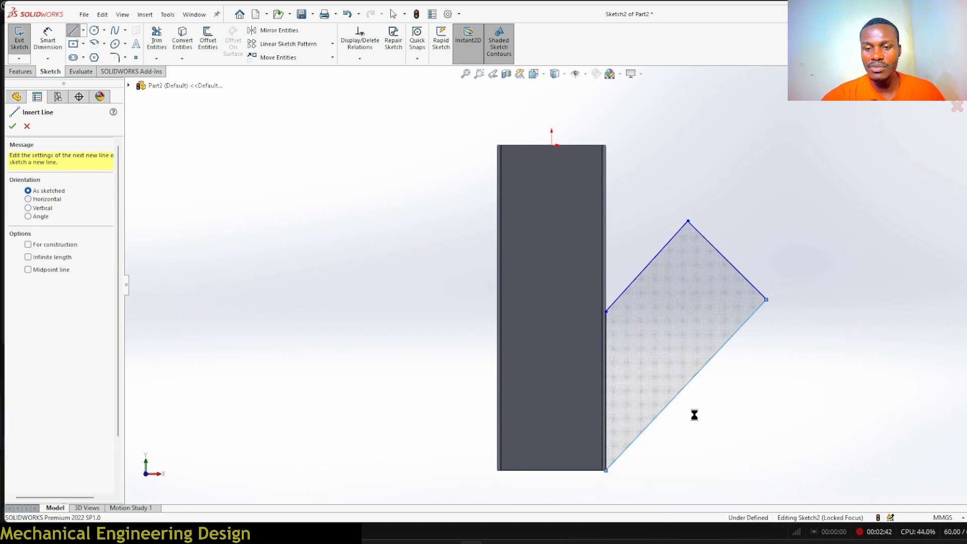
left_click(754, 288)
left_click(755, 301)
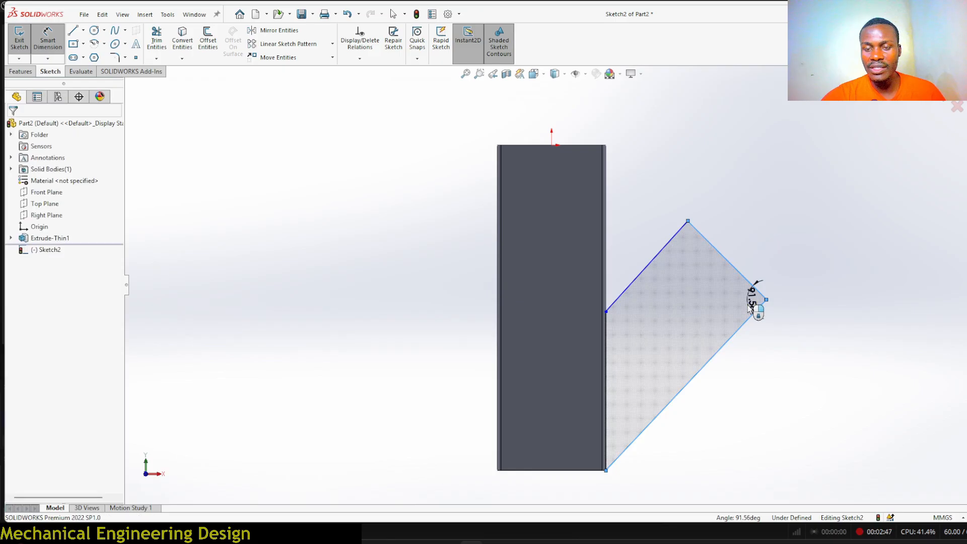
left_click(730, 326)
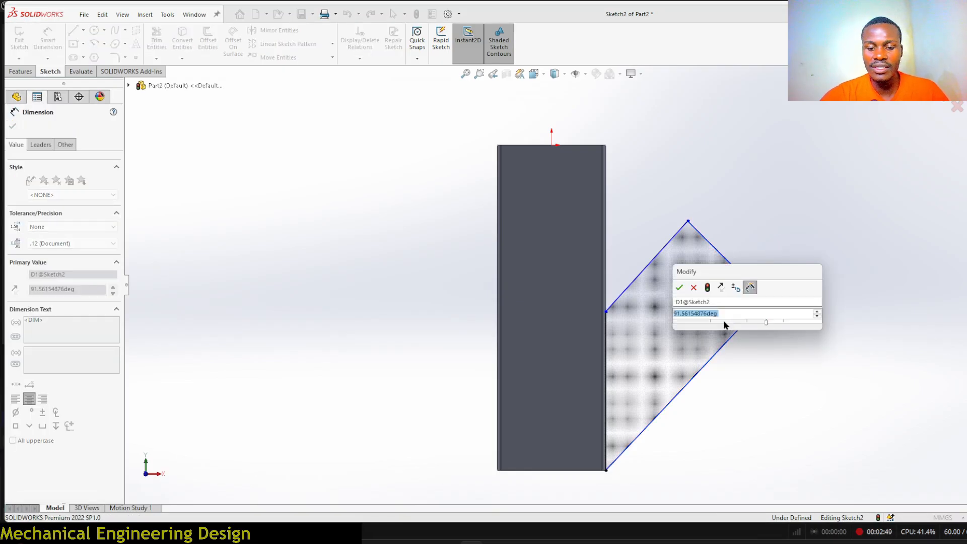
type("90")
key("Return")
- Dimension the angle between the tube's vertical edge and the profile's upper slanted edge as 45°
scroll(724, 241, "down", 3)
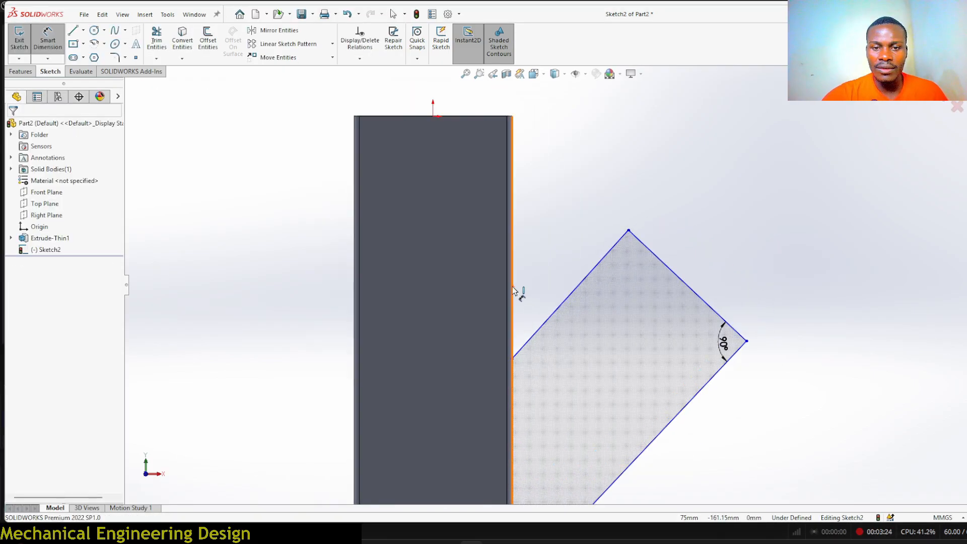
left_click(512, 286)
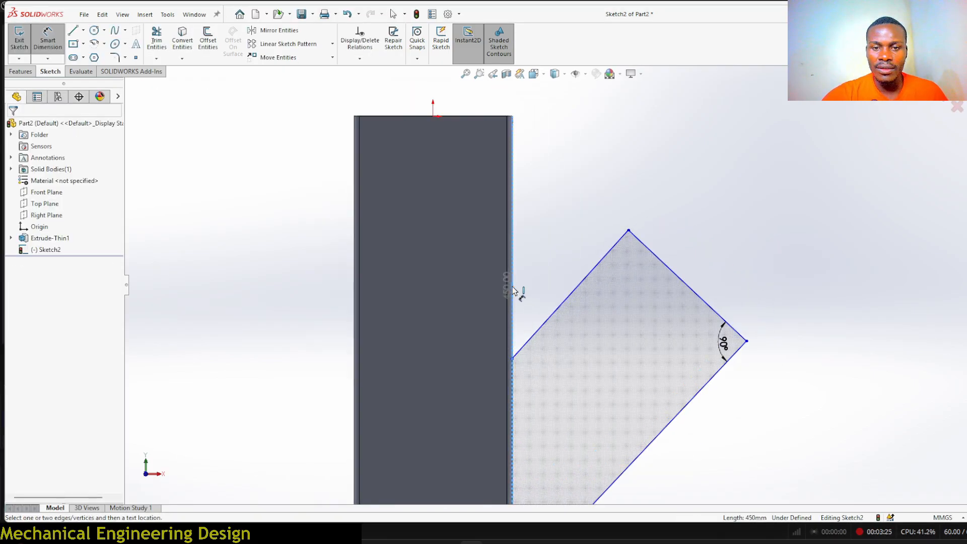
left_click(550, 318)
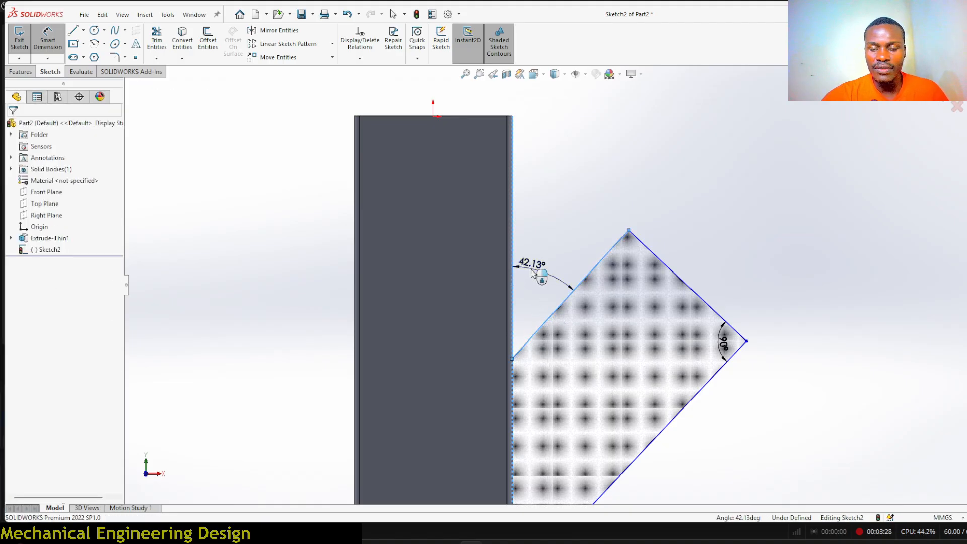
left_click(531, 272)
type("45")
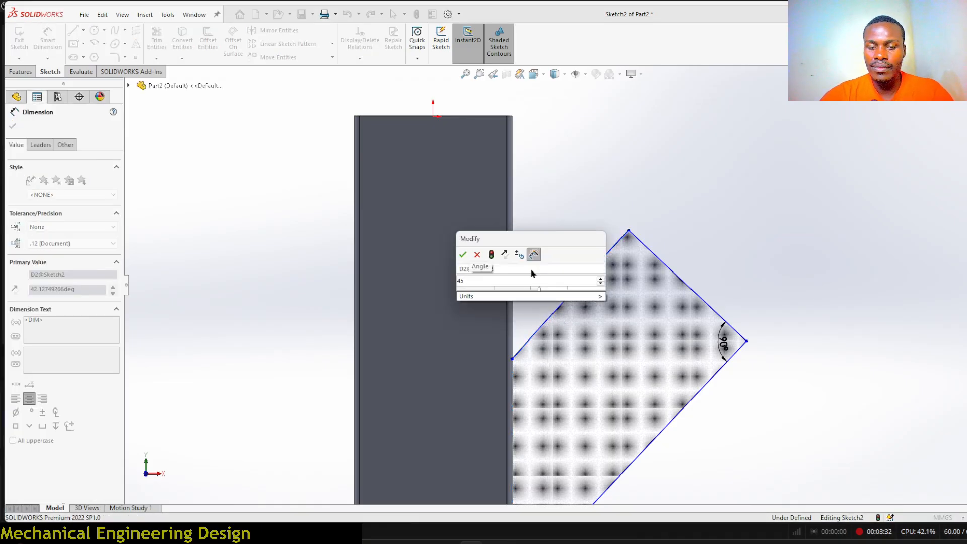
key("Return")
key("Escape")
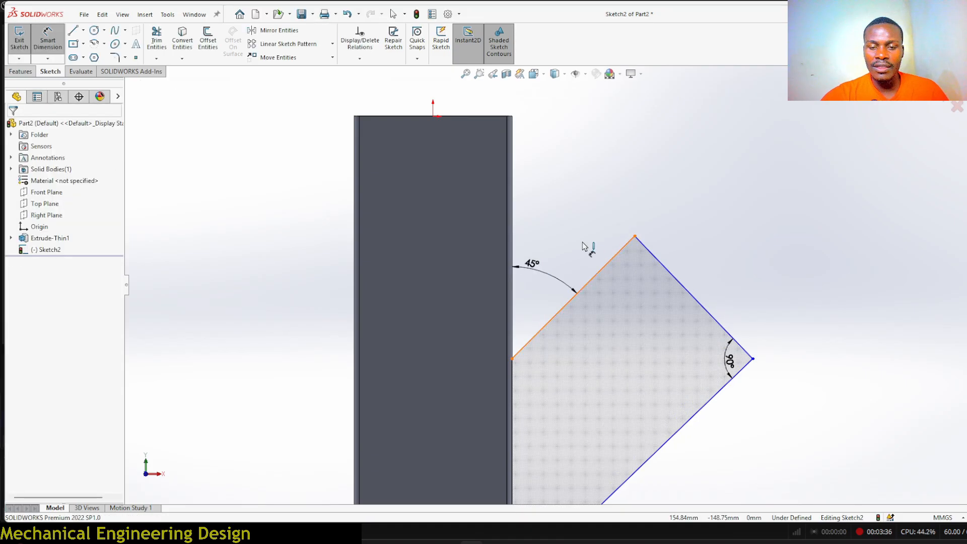
- Dimension the profile's upper slanted edge and its outer end edge to 150 mm each
left_click(583, 249)
left_click(574, 256)
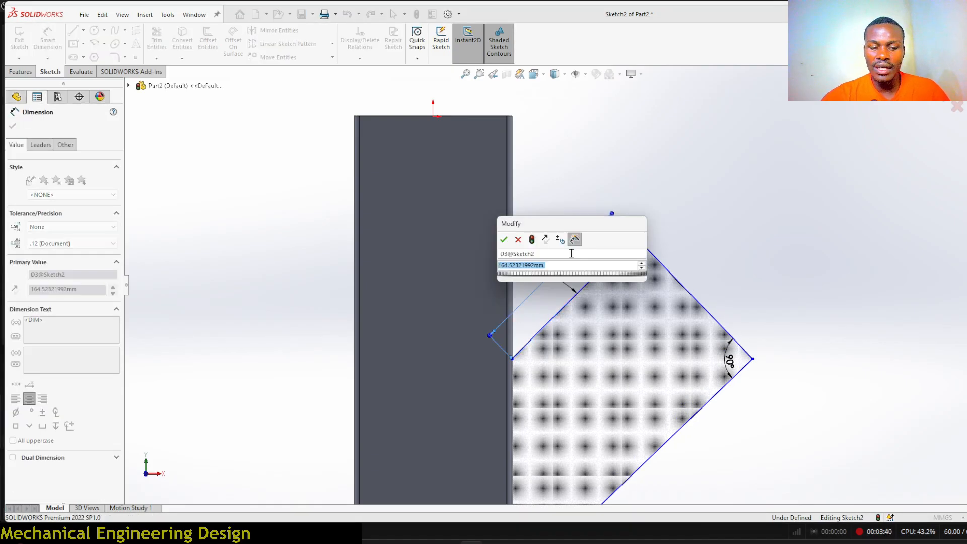
type("150")
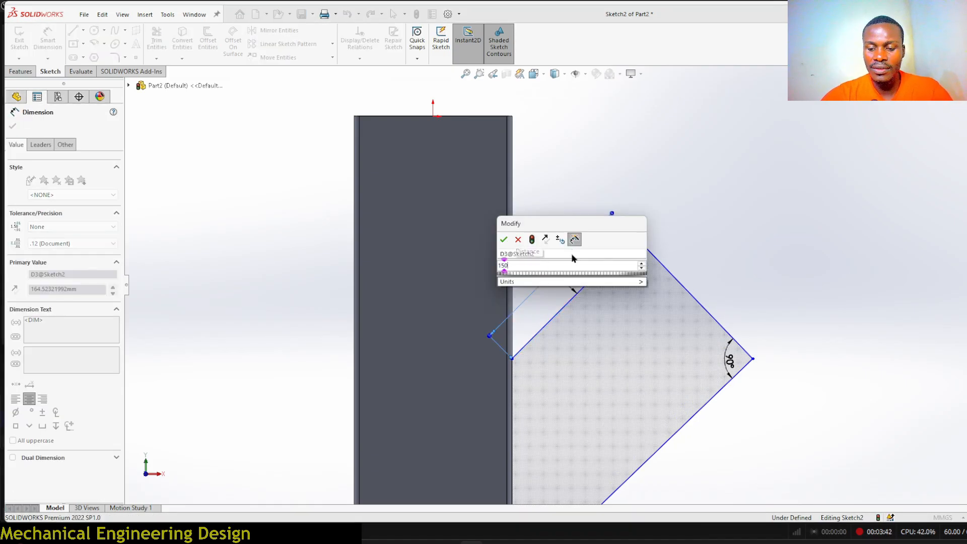
key("Return")
key("Escape")
key("f")
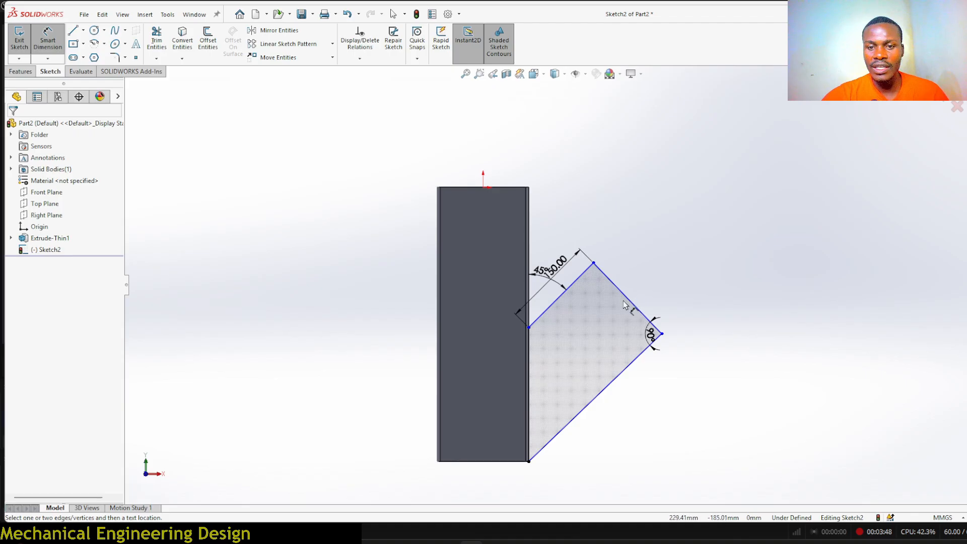
left_click(624, 295)
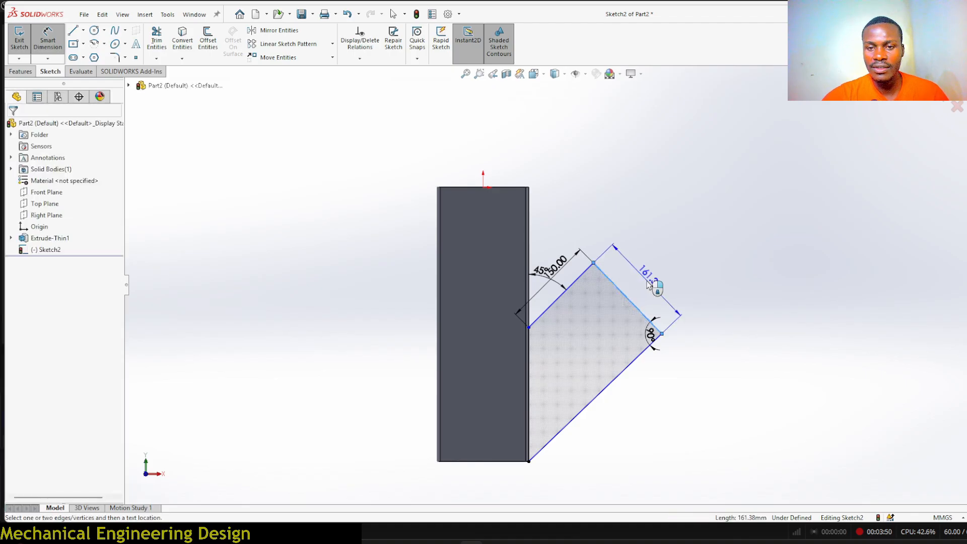
left_click(646, 280)
type("150")
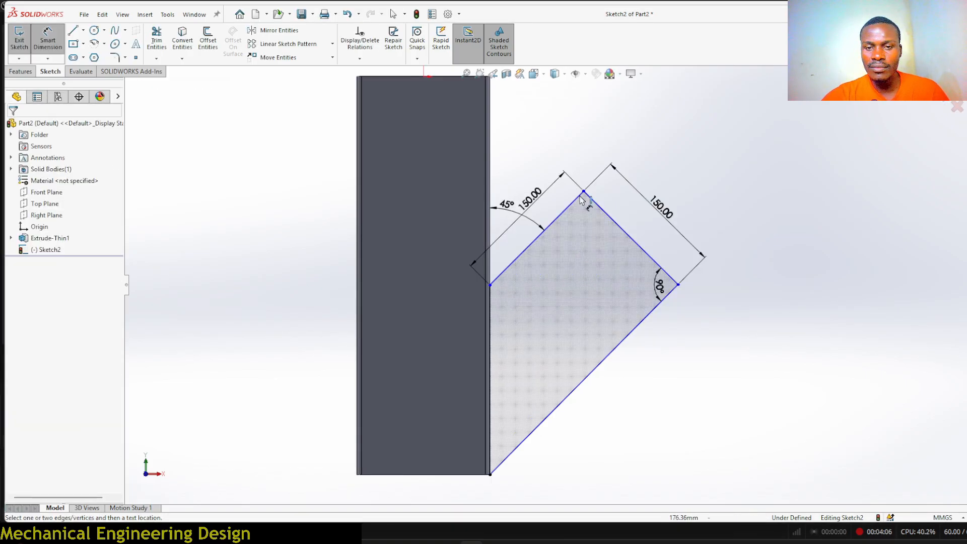
- Set the angle between the upper slanted edge and the outer end edge to 90° and finish the sketch
left_click(578, 198)
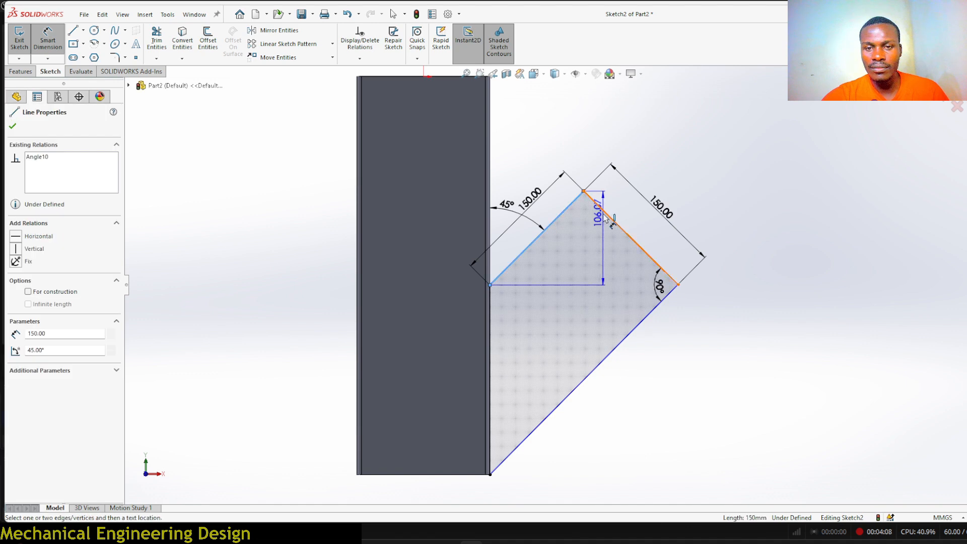
left_click(589, 200)
left_click(581, 223)
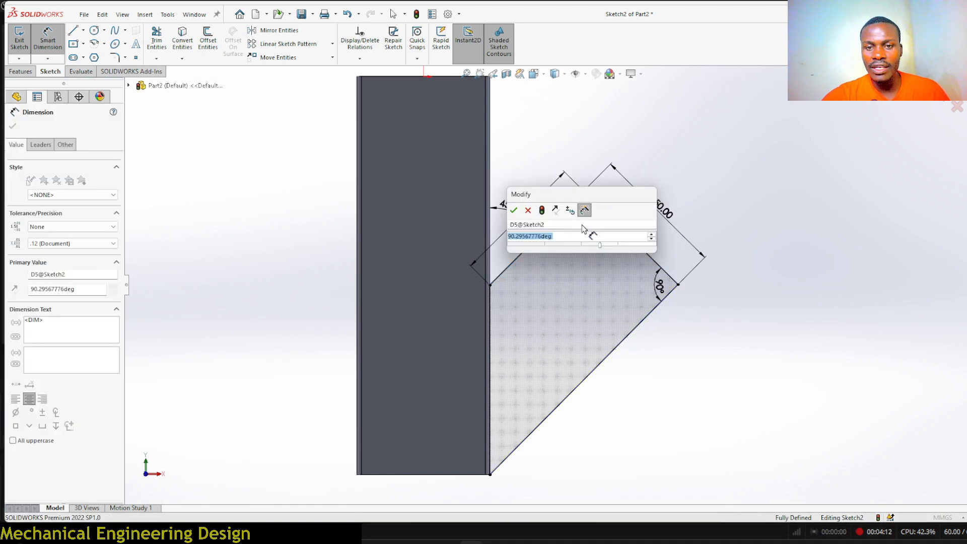
type("90")
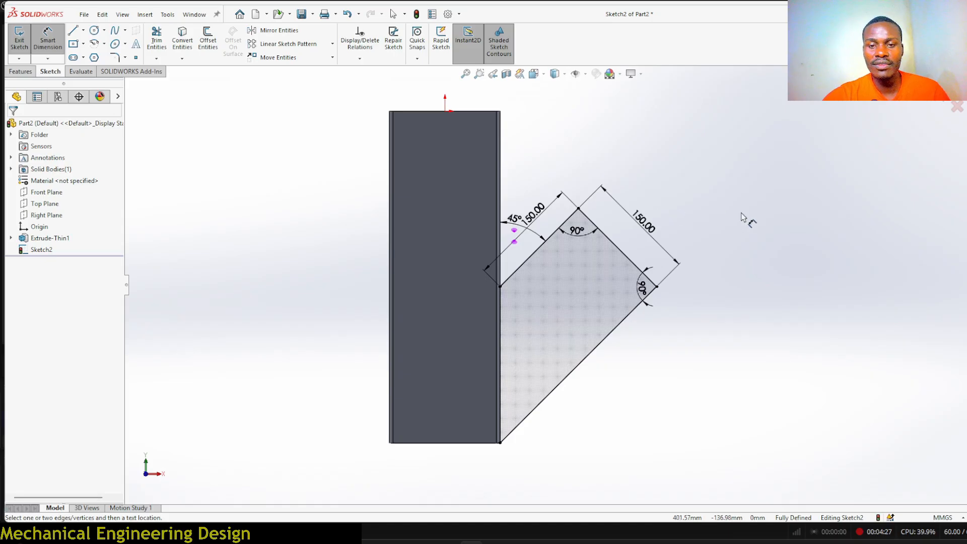
left_click(950, 88)
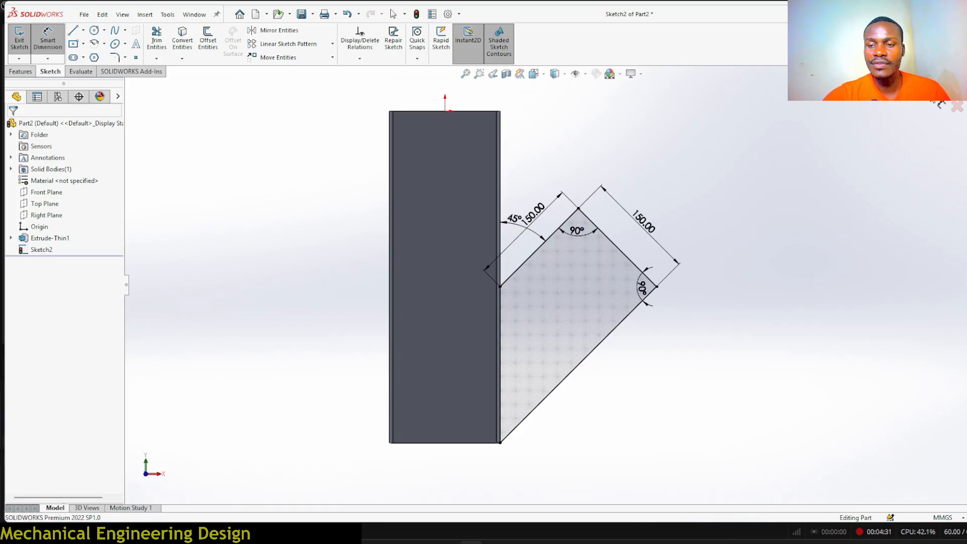
- Create a reference plane perpendicular to the profile's long lower line and coincident with the profile's upper outer corner point
mouse_move(704, 225)
middle_mouse_down()
mouse_move(665, 237)
mouse_move(663, 258)
middle_mouse_up()
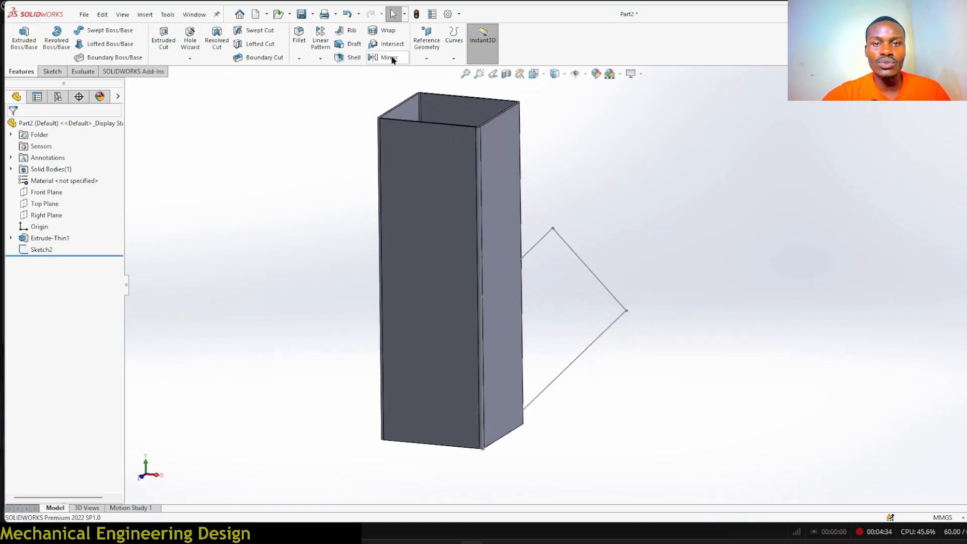
left_click(425, 60)
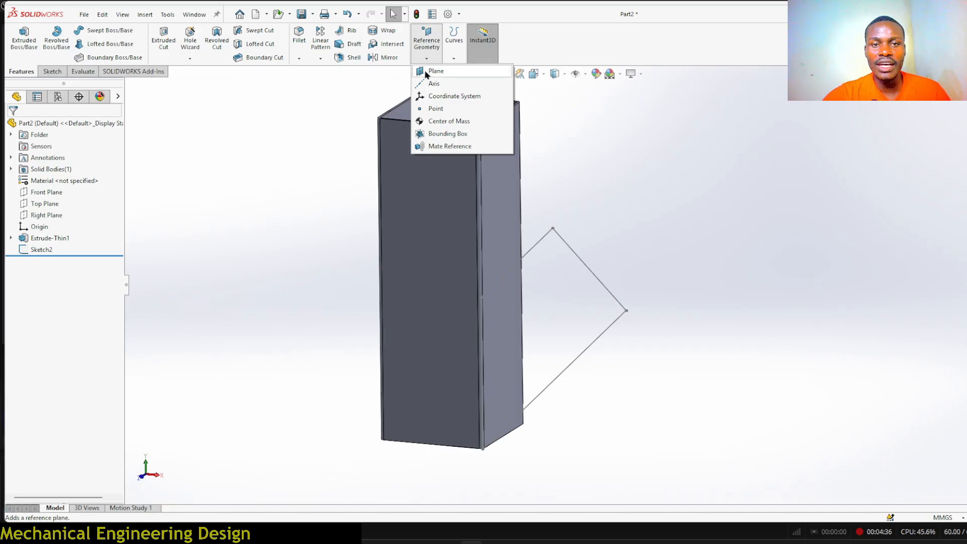
left_click(426, 73)
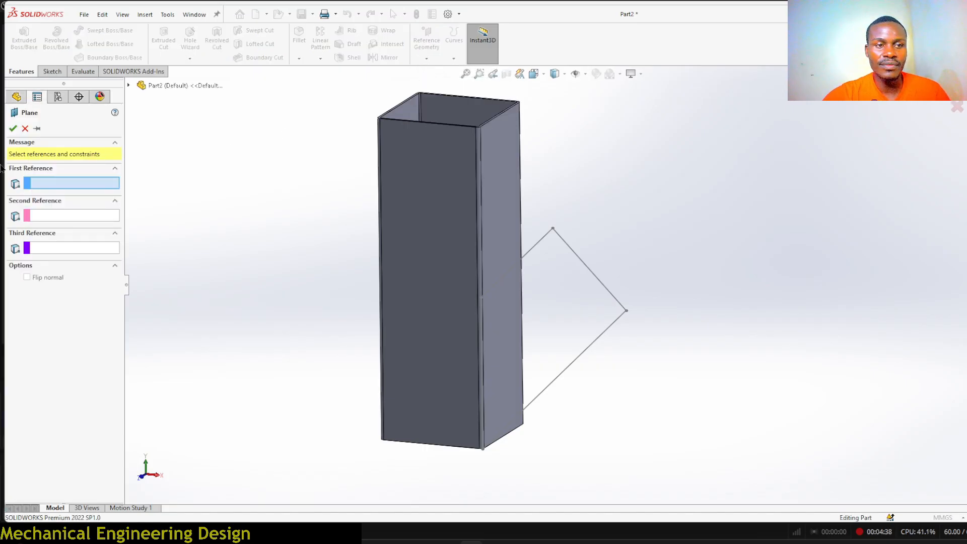
left_click(604, 342)
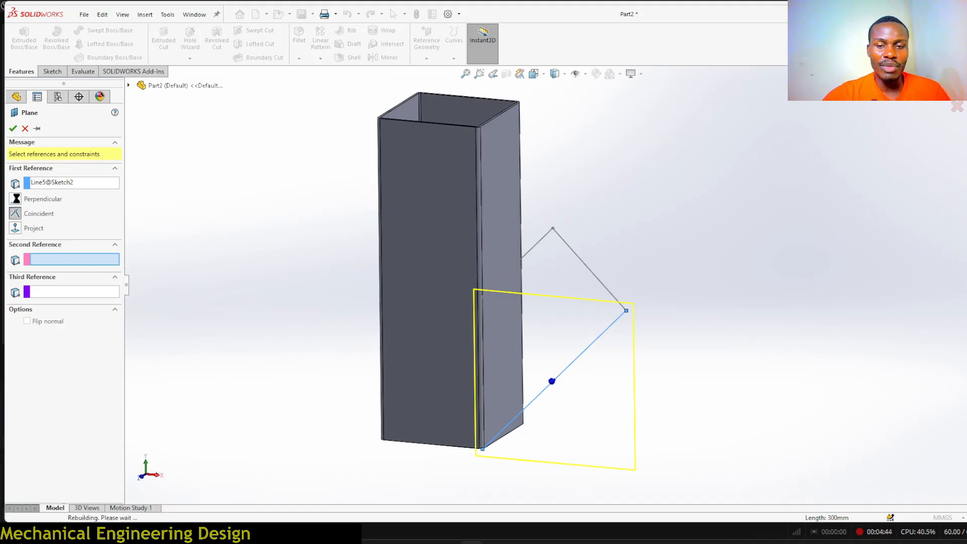
left_click(18, 202)
mouse_move(351, 265)
middle_mouse_down()
mouse_move(257, 267)
mouse_move(389, 236)
mouse_move(362, 229)
middle_mouse_up()
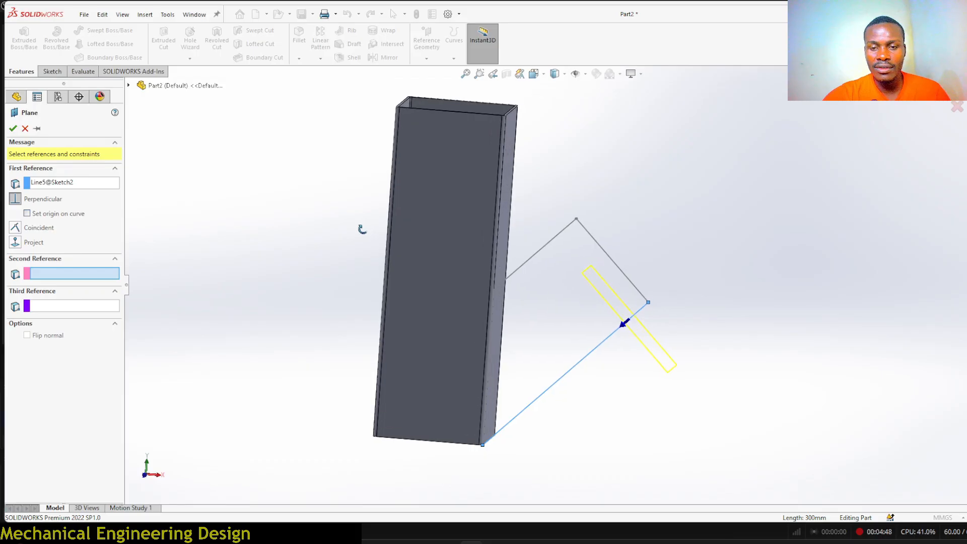
scroll(576, 242, "down", 1)
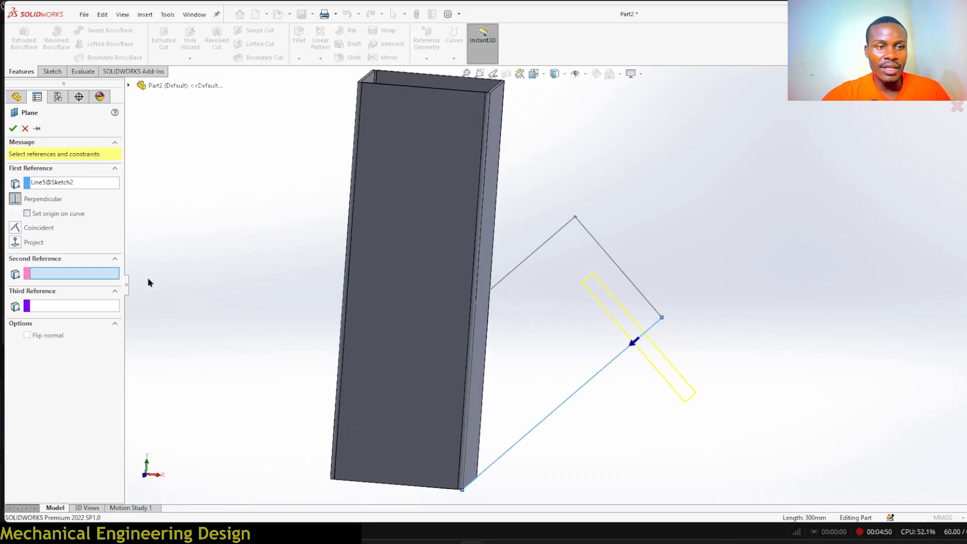
scroll(621, 258, "down", 1)
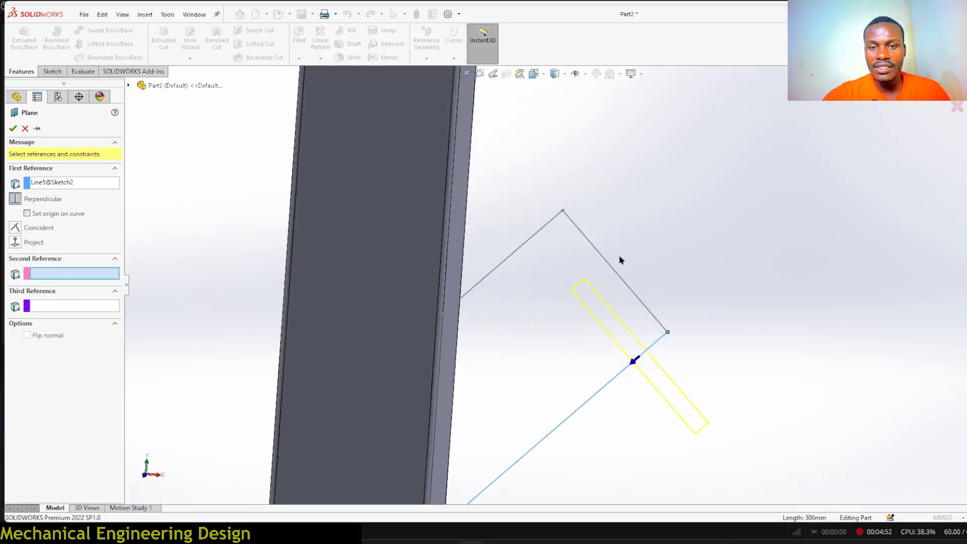
left_click(563, 212)
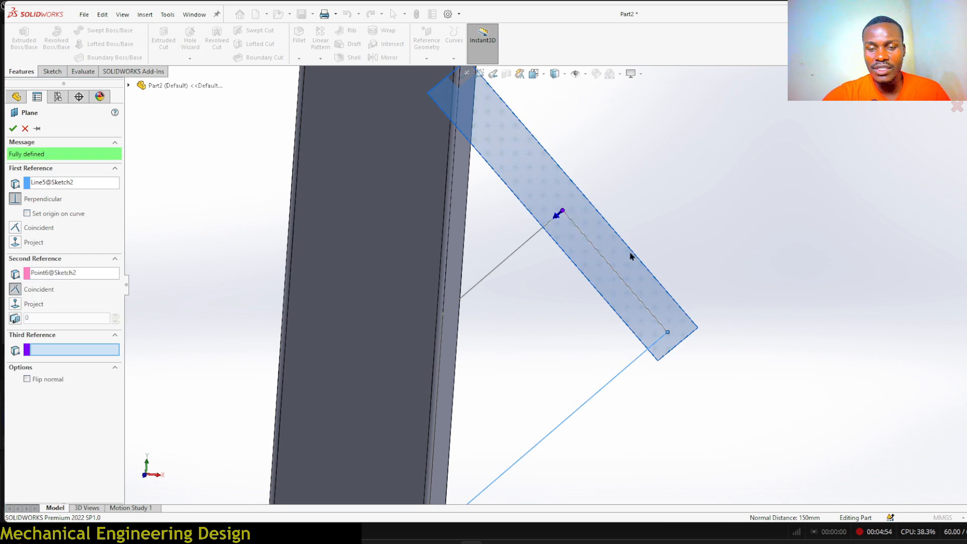
mouse_move(740, 240)
middle_mouse_down()
mouse_move(688, 250)
mouse_move(694, 240)
mouse_move(764, 229)
mouse_move(748, 239)
mouse_move(751, 252)
middle_mouse_up()
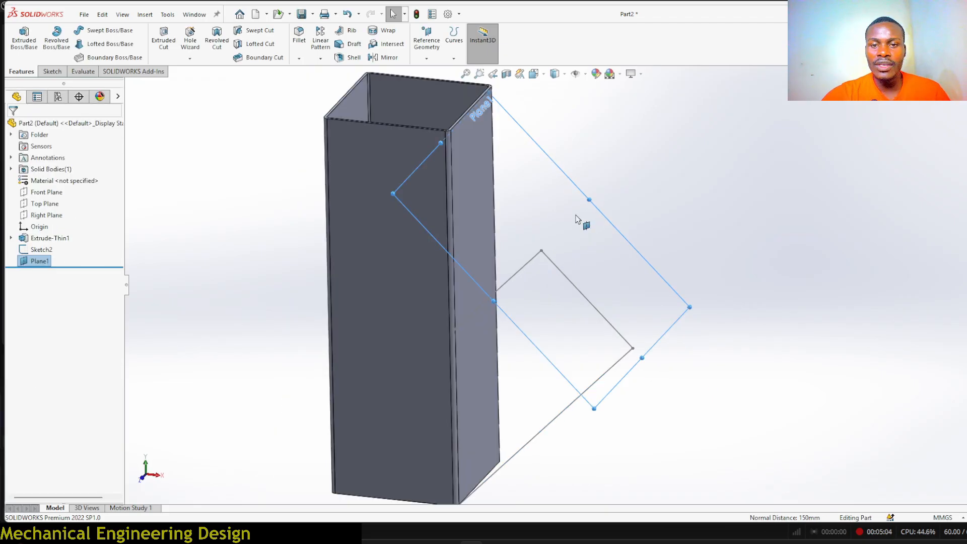
left_click(623, 183)
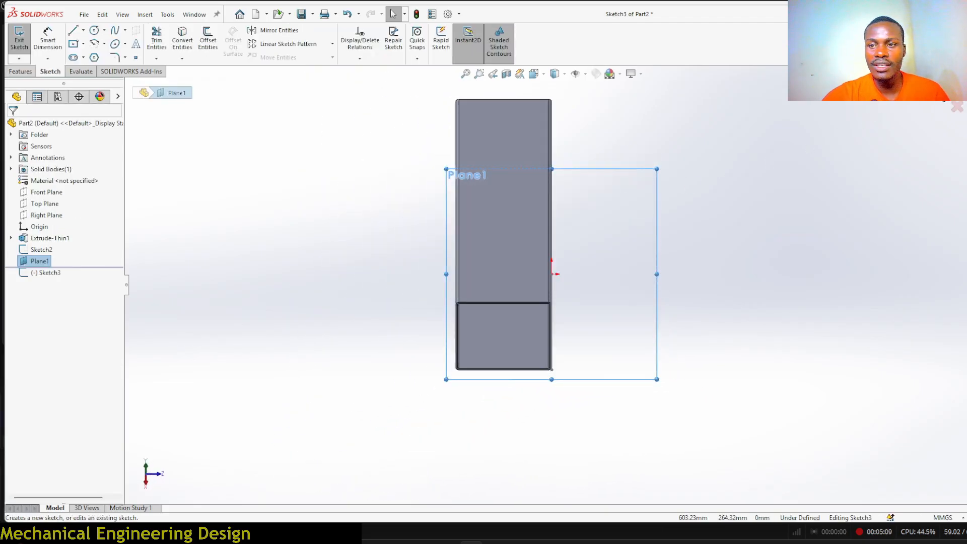
left_click(956, 106)
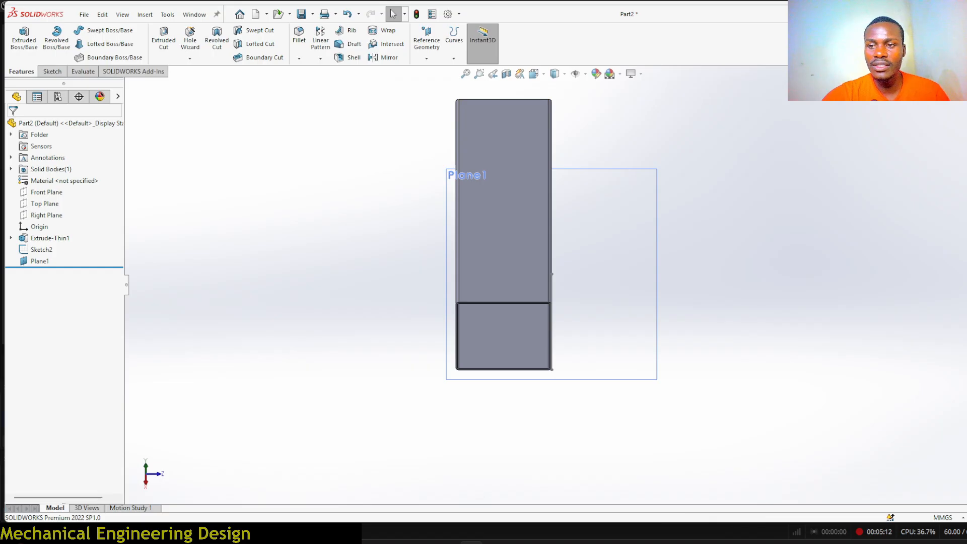
middle_click_drag(654, 262, 584, 282)
key("ctrl+7")
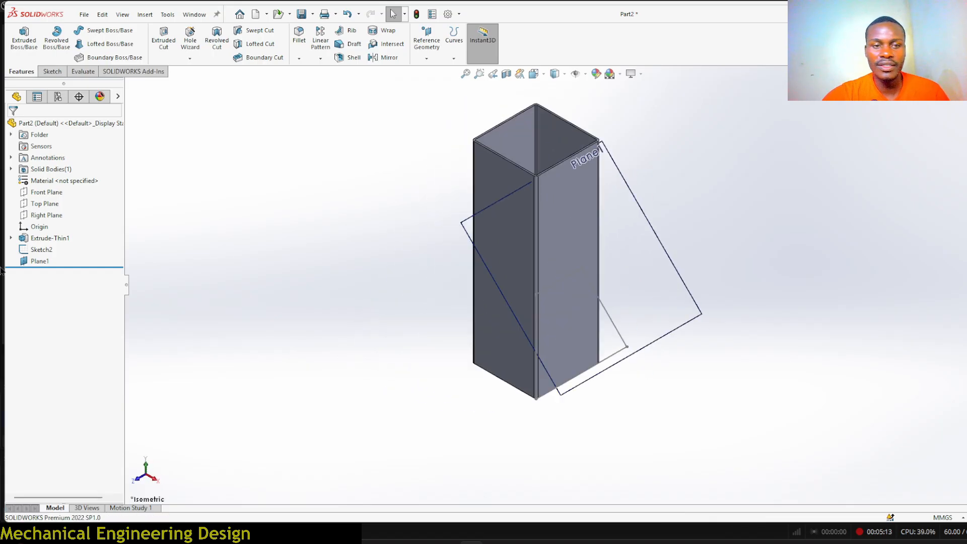
- Edit the slanted reference plane, flip its normal to point away from the tube, and accept the change
left_click(39, 260)
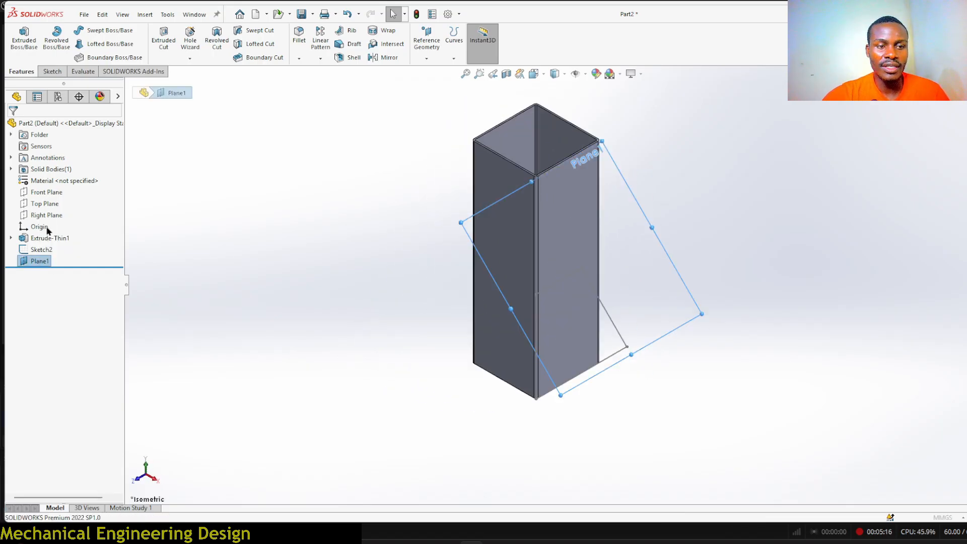
left_click(48, 230)
middle_click_drag(351, 264, 408, 250)
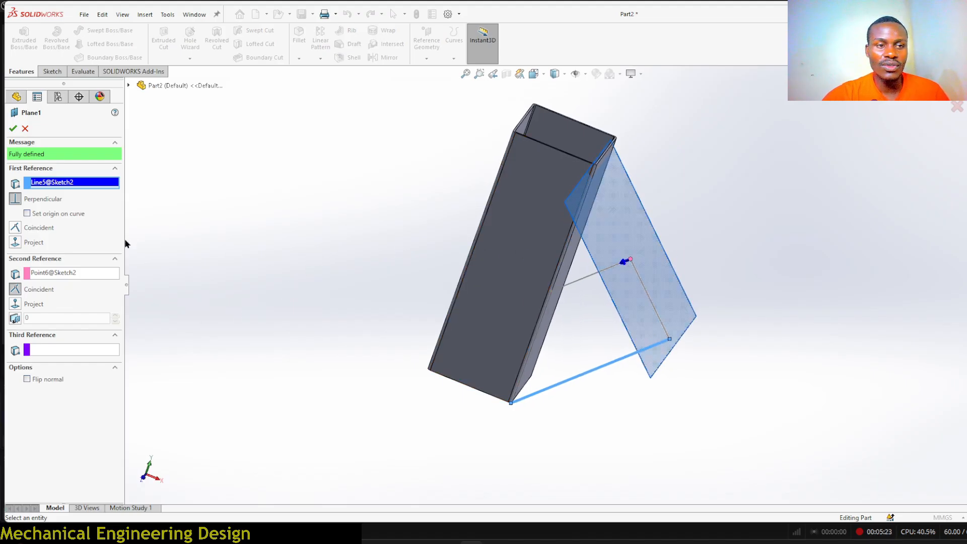
left_click(26, 379)
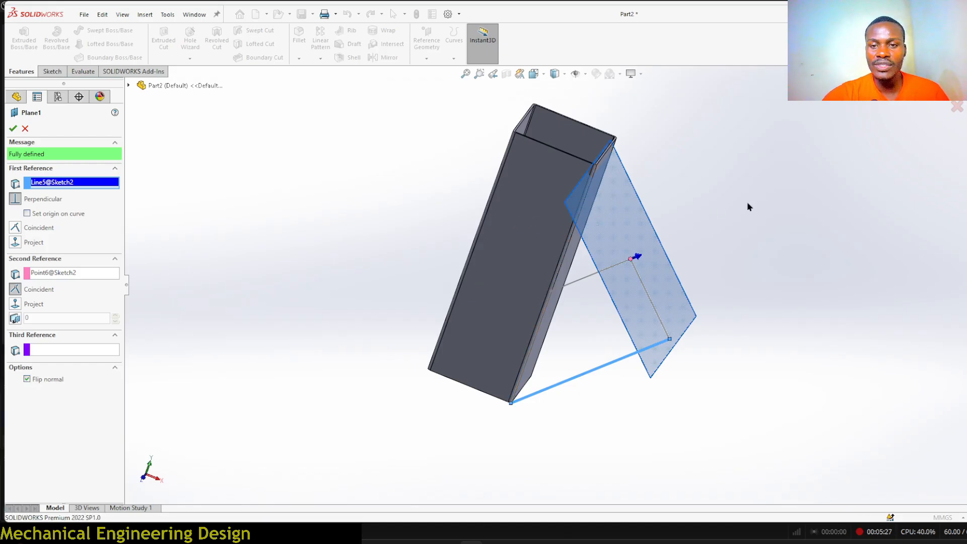
left_click(13, 130)
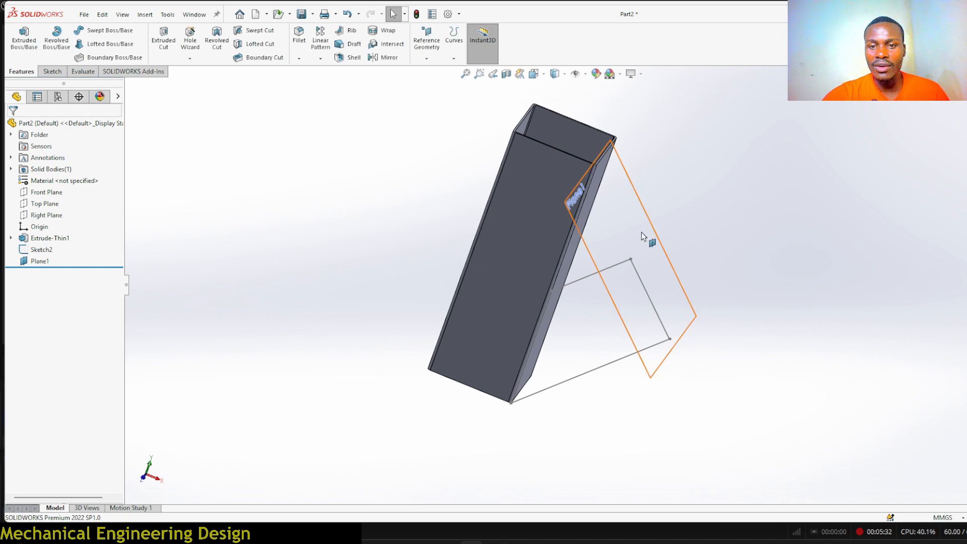
- Start a sketch on the slanted plane and draw a corner rectangle from the tube's lower corner, about 150 mm wide and 139 mm high
left_click(687, 200)
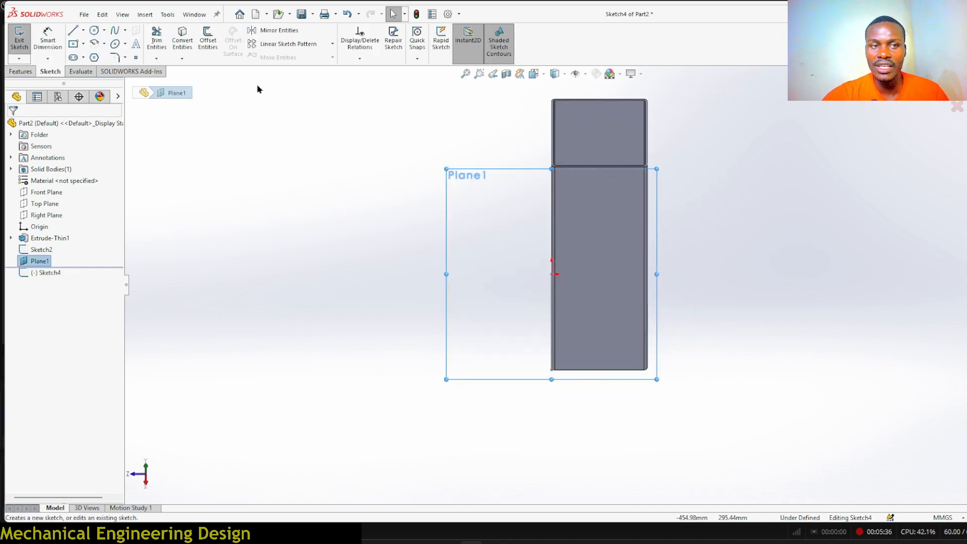
left_click(83, 44)
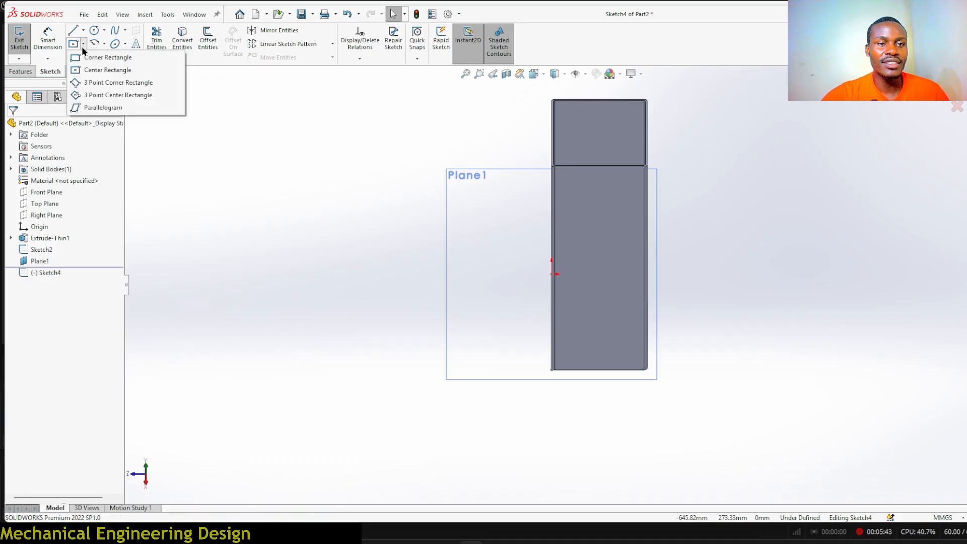
left_click(92, 59)
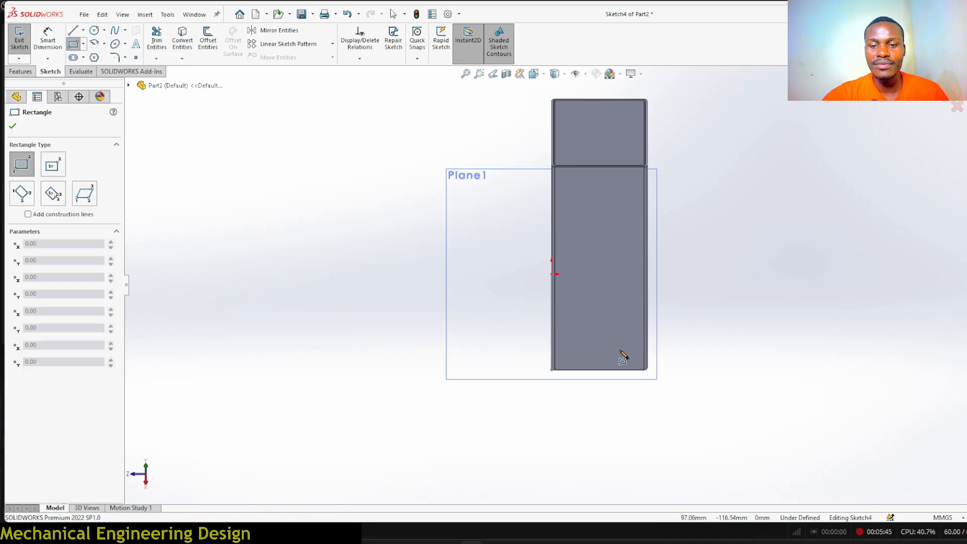
scroll(625, 358, "down", 3)
left_click(492, 374)
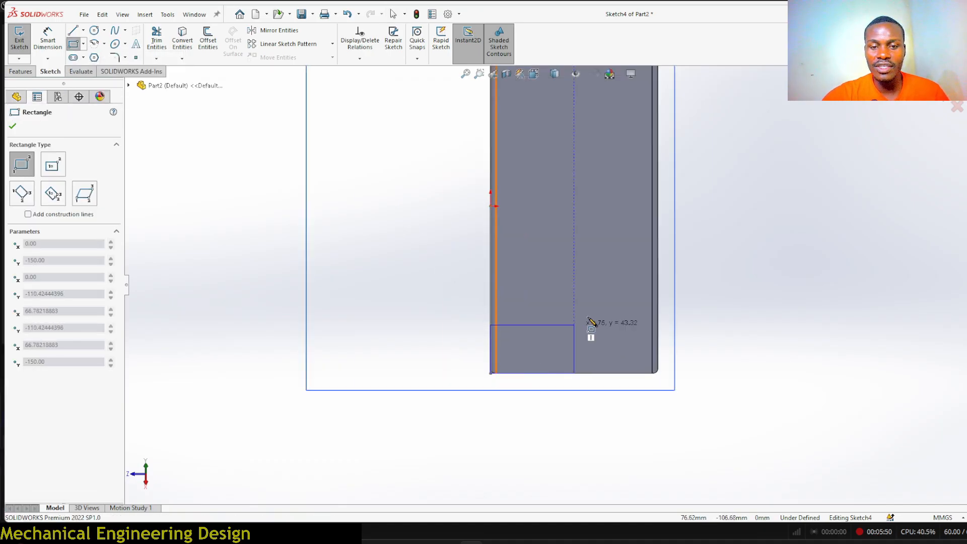
left_click(658, 218)
key("Escape")
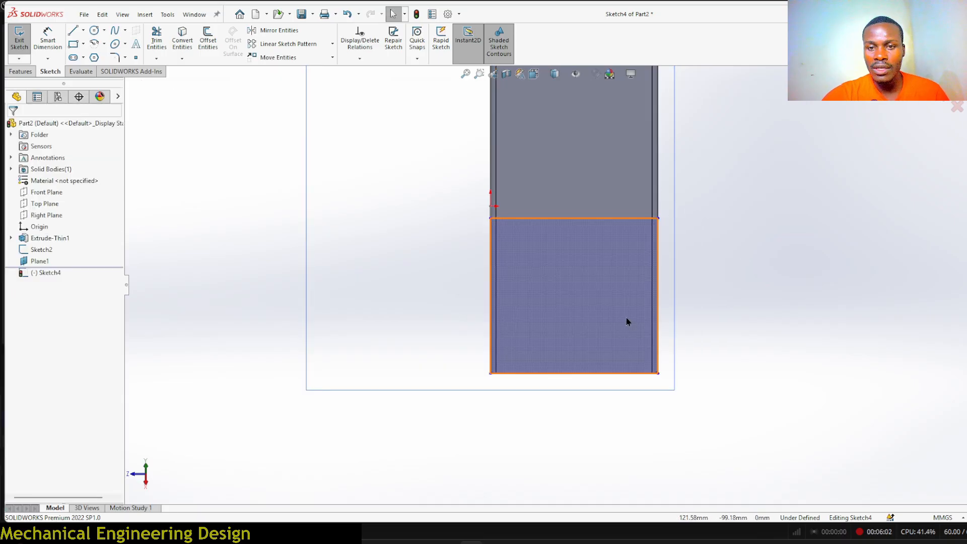
- Make the rectangle's vertical side and its upper edge equal in length
left_click(657, 319)
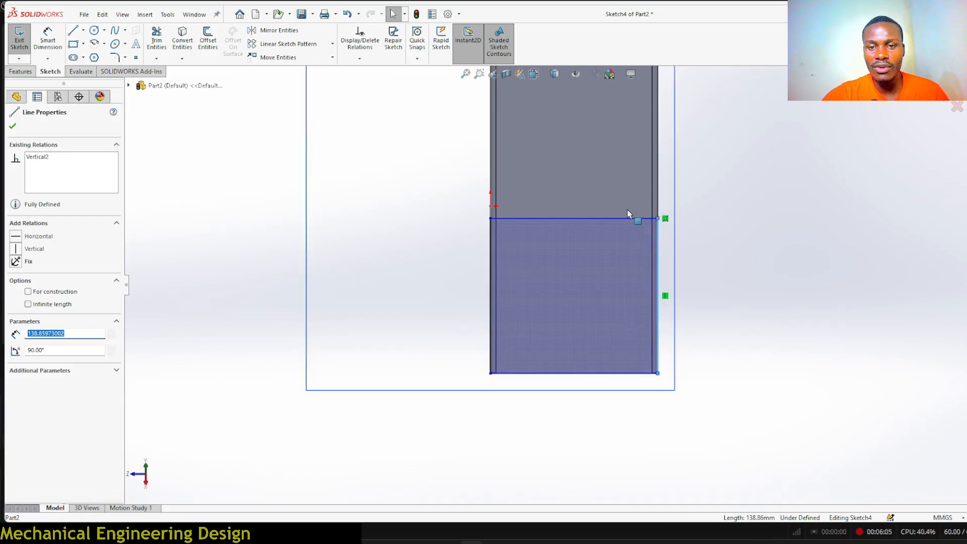
left_click(619, 220, "ctrl")
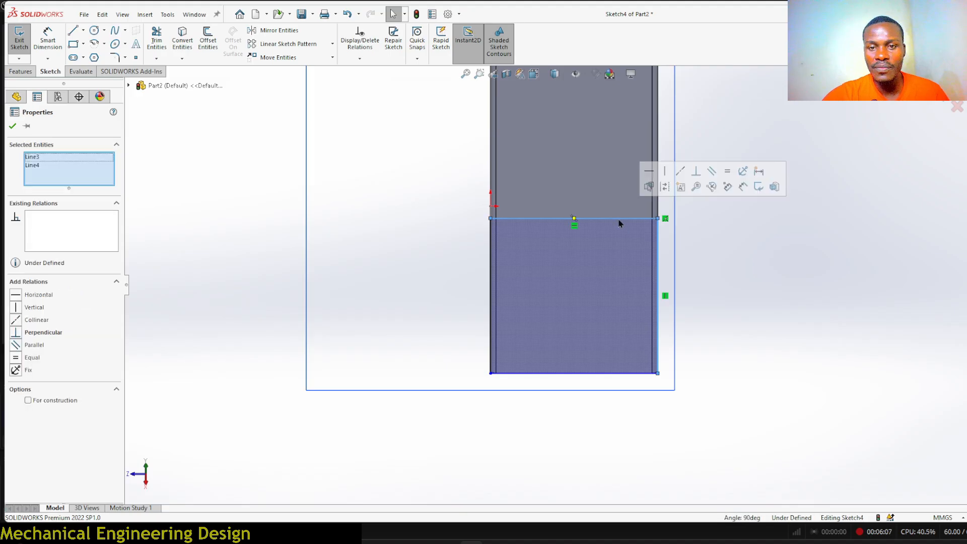
left_click(726, 174)
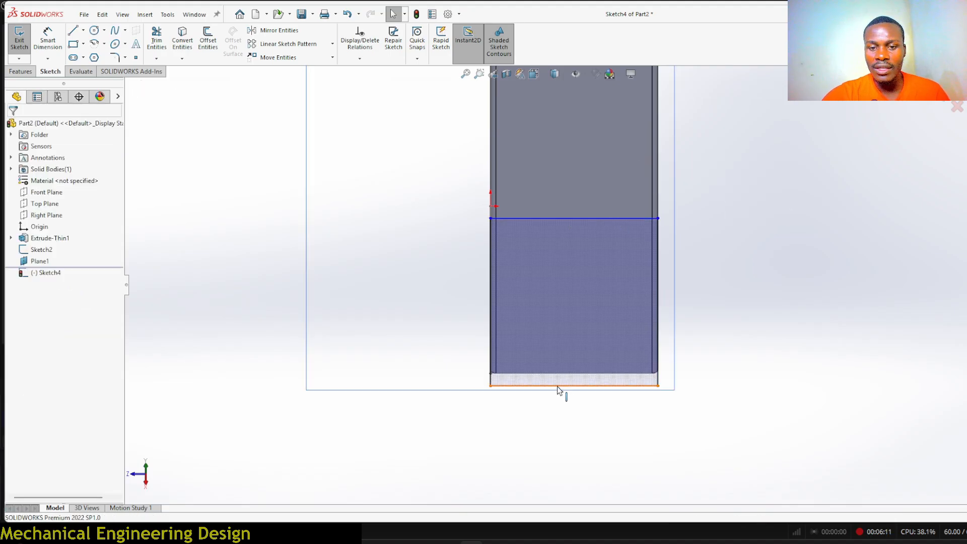
- Move the square up off the tube's bottom end and make its lower line collinear with the tube's bottom edge
left_click_drag(565, 390, 565, 311)
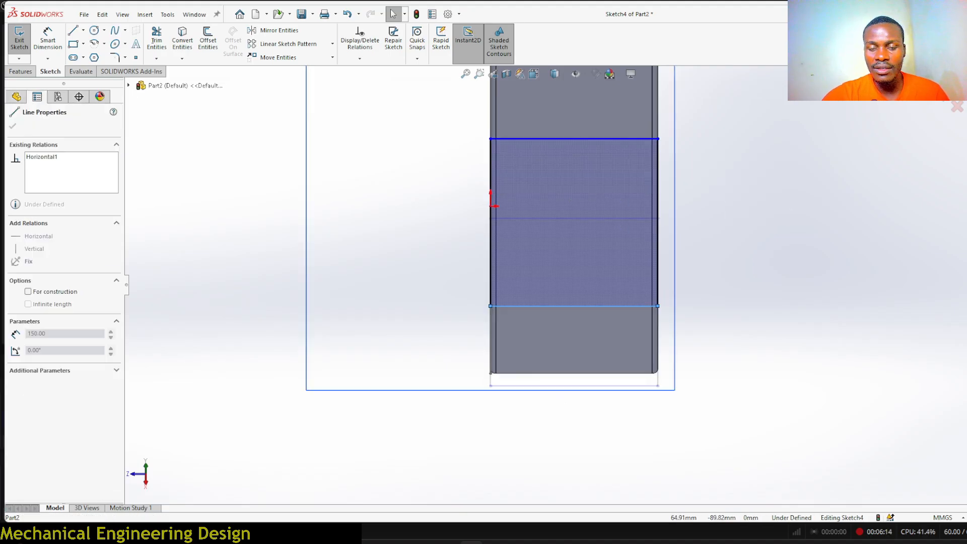
left_click(779, 333)
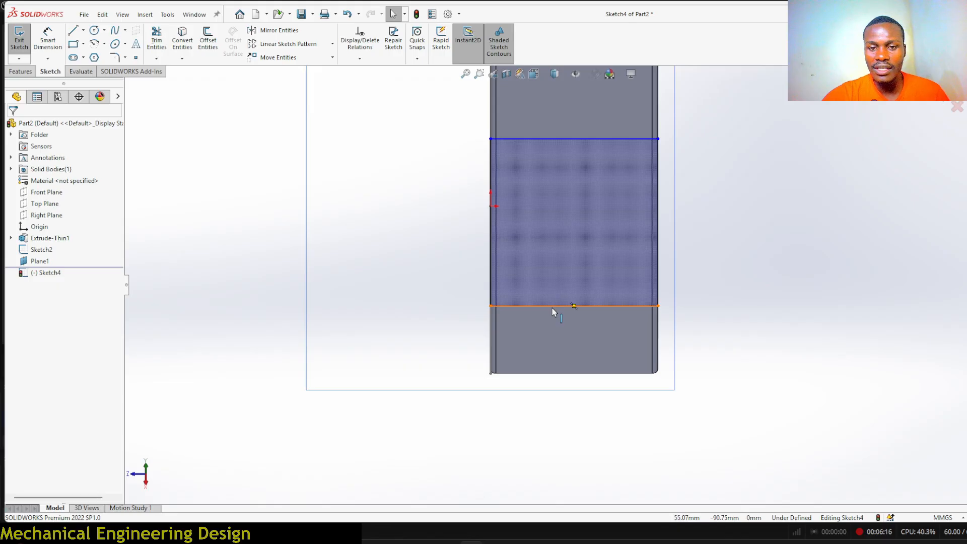
left_click(552, 311)
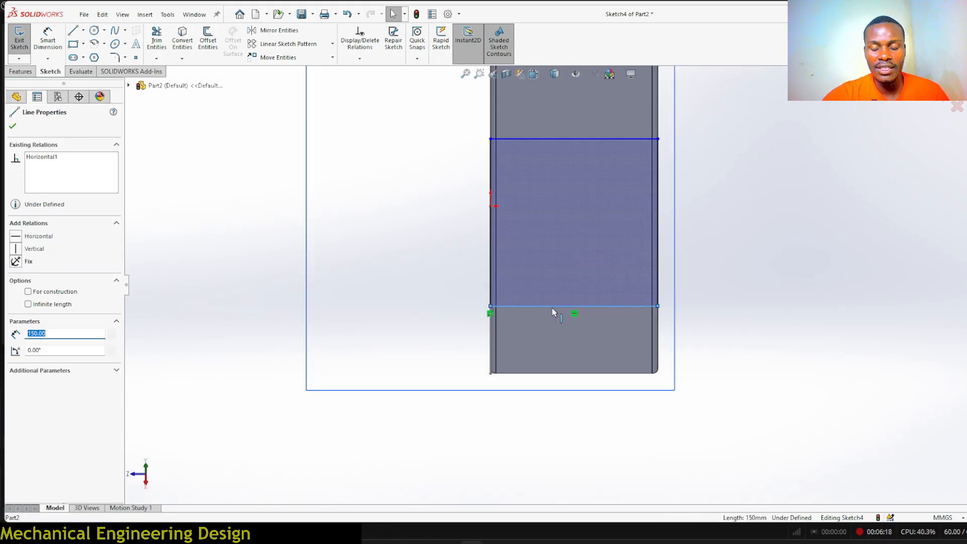
left_click(534, 375, "ctrl")
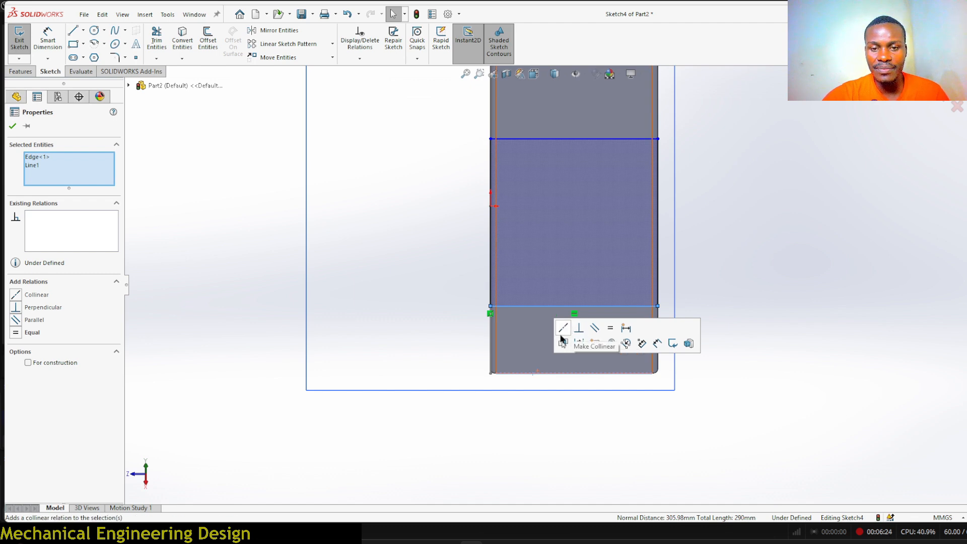
left_click(560, 339)
left_click(753, 336)
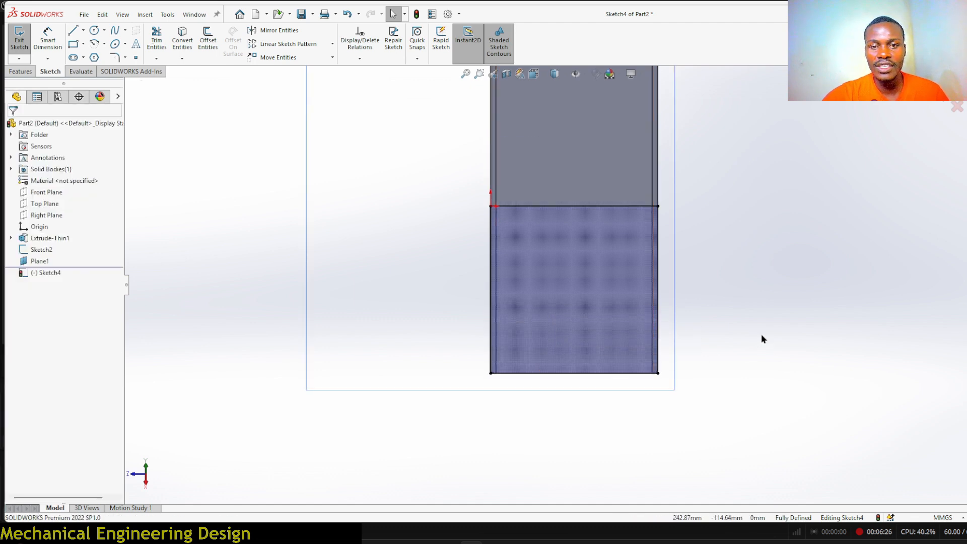
- Extrude-cut the square from the slanted plane up to the inner face of the tube wall facing it
left_click(18, 72)
left_click(163, 40)
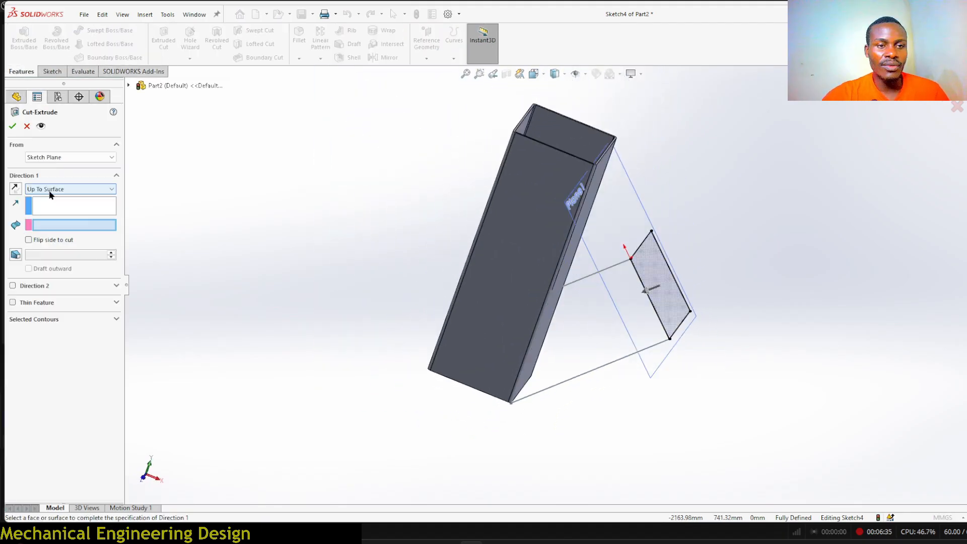
middle_click_drag(371, 261, 453, 181)
left_click(518, 358)
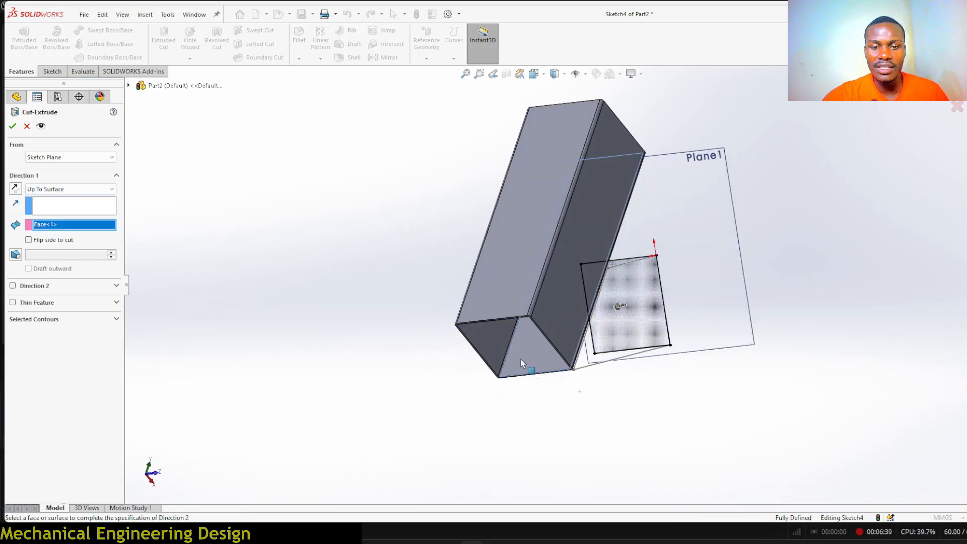
key("Return")
middle_click_drag(539, 437, 295, 290)
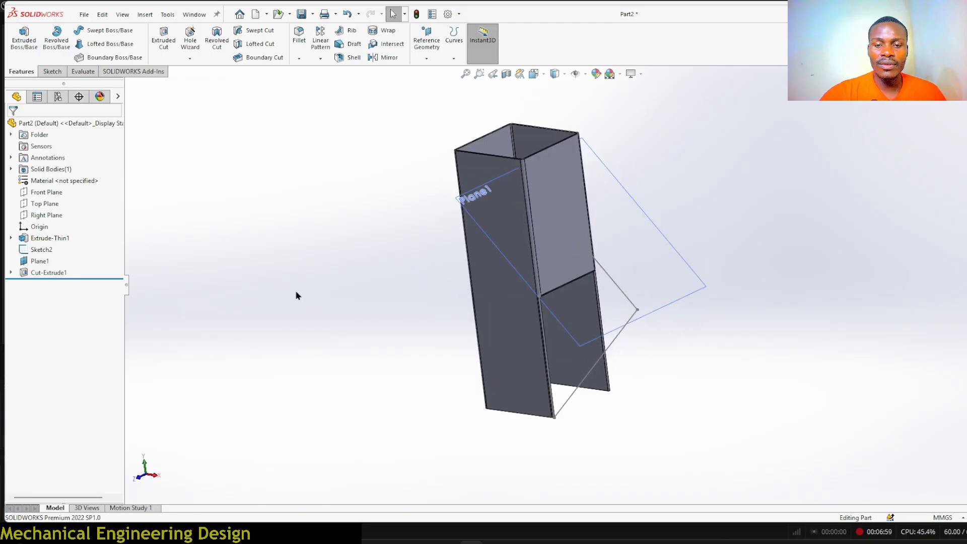
- Start a new sketch on the slanted plane and convert the cut's square sketch into it
left_click(653, 234)
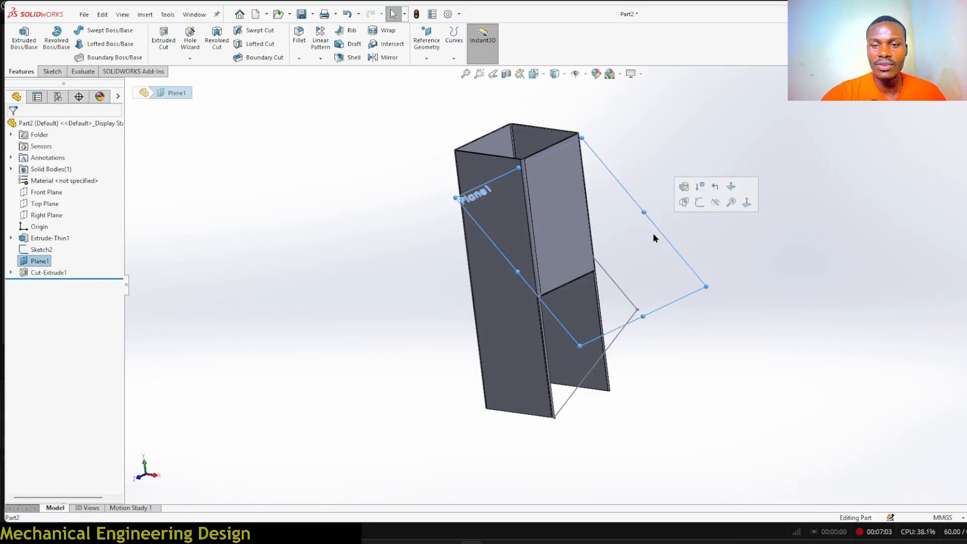
left_click(700, 203)
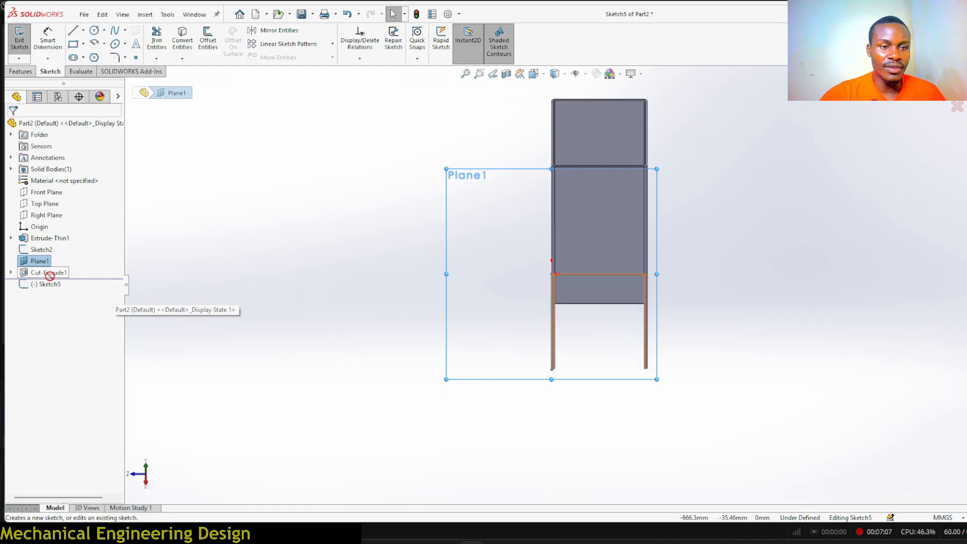
left_click(11, 272)
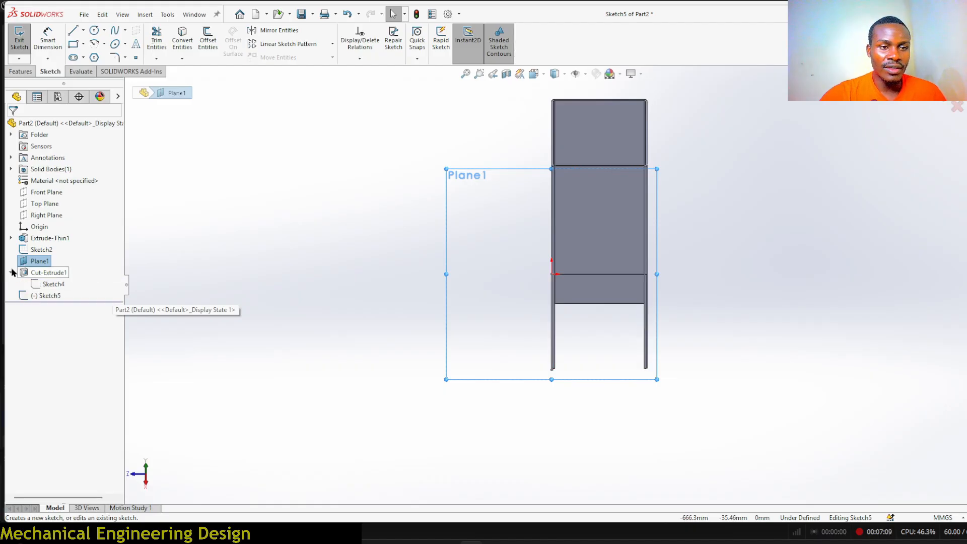
left_click(49, 285)
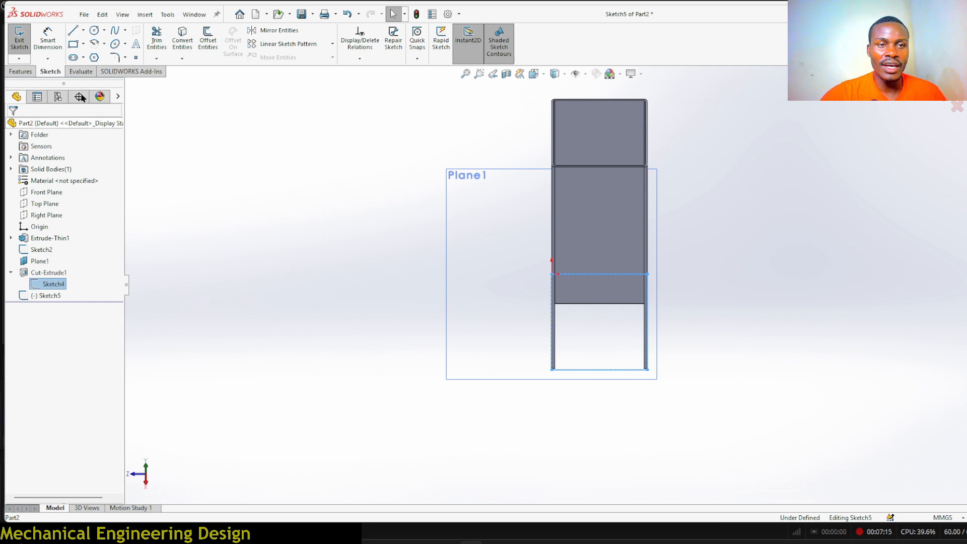
left_click(183, 44)
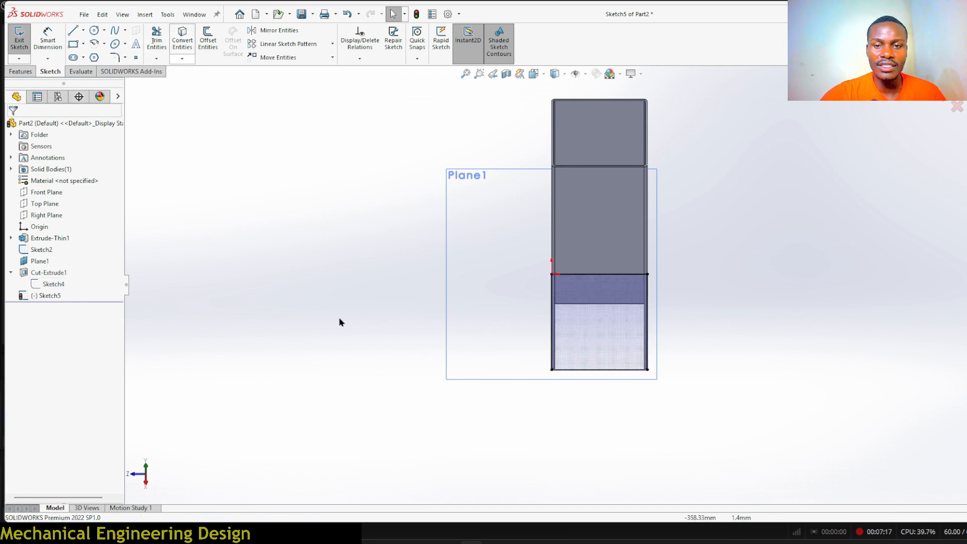
- Set up a boss extrusion of the square with Up To Surface, ending at the narrow cut face of the tube's side wall
mouse_move(352, 330)
middle_mouse_down()
mouse_move(428, 255)
mouse_move(455, 252)
mouse_move(409, 294)
middle_mouse_up()
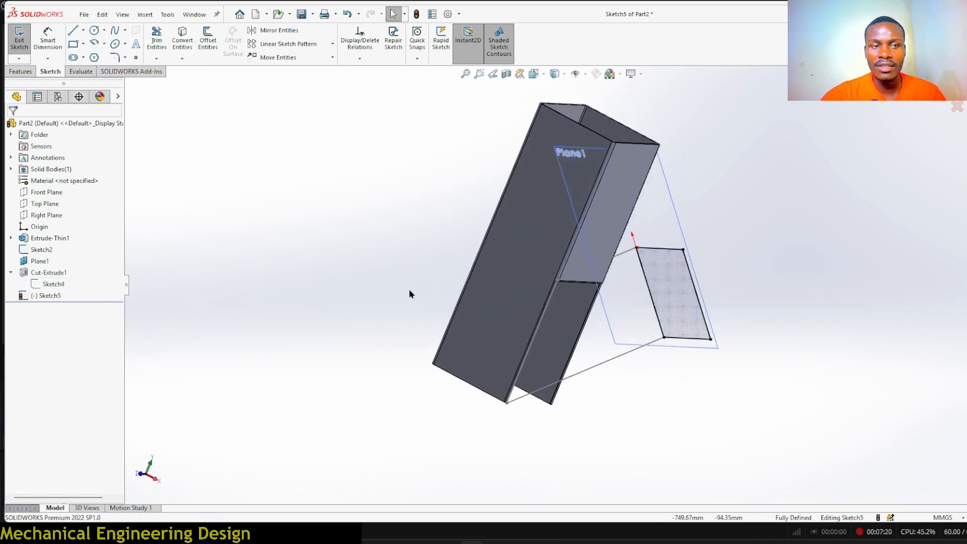
left_click(21, 71)
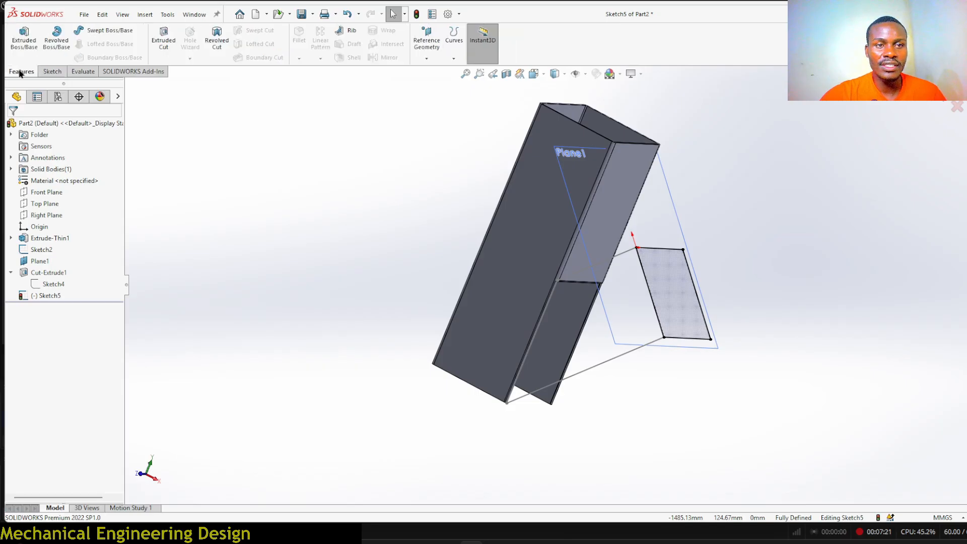
left_click(28, 37)
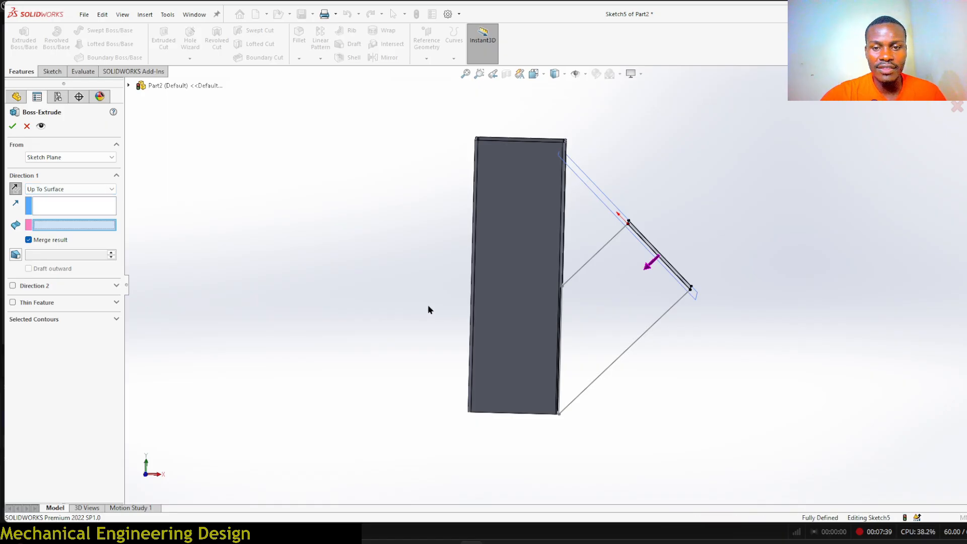
mouse_move(427, 305)
middle_mouse_down()
mouse_move(367, 268)
mouse_move(337, 266)
mouse_move(351, 280)
middle_mouse_up()
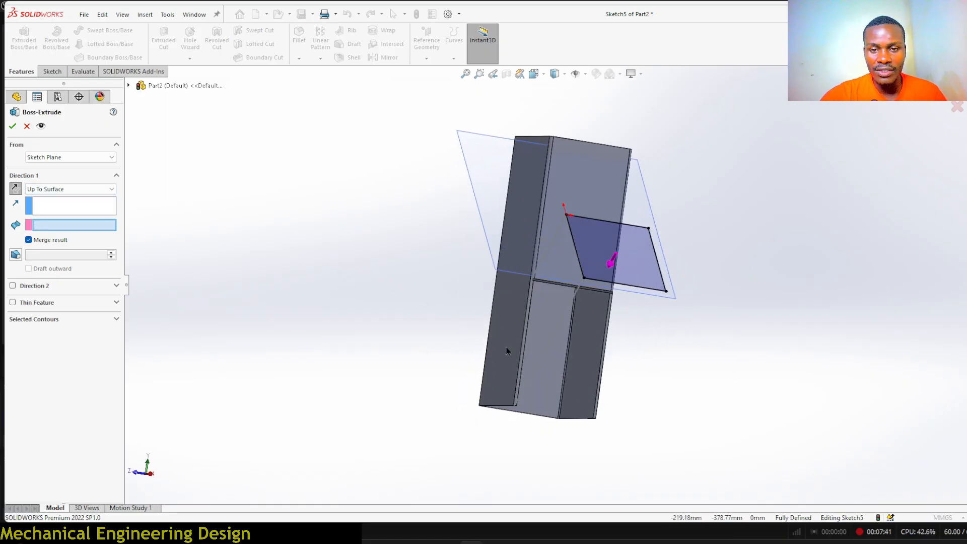
scroll(507, 351, "down", 10)
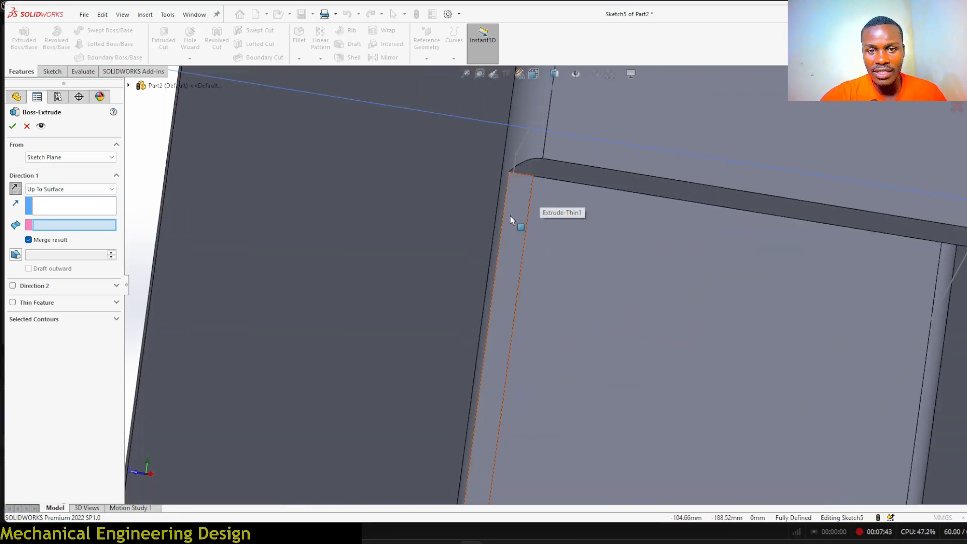
left_click(511, 241)
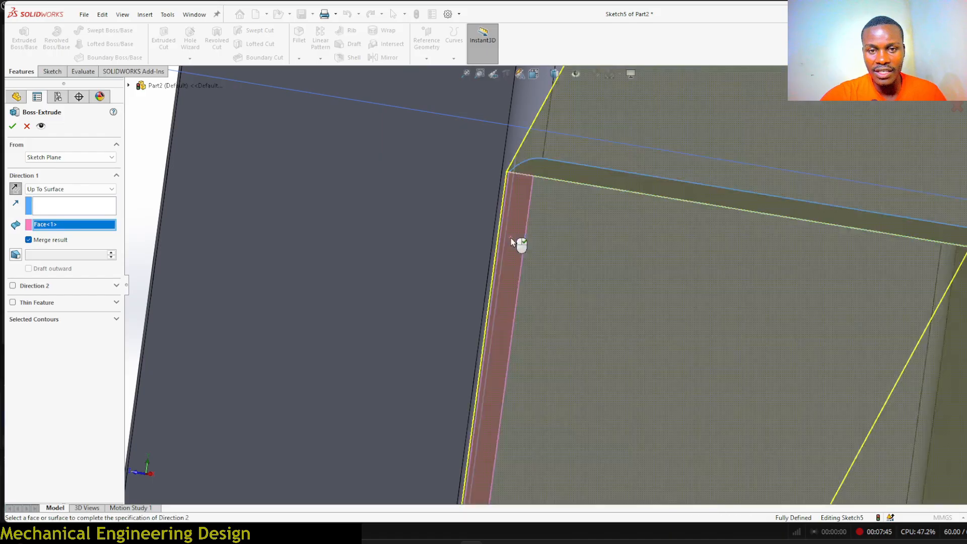
scroll(512, 241, "up", 8)
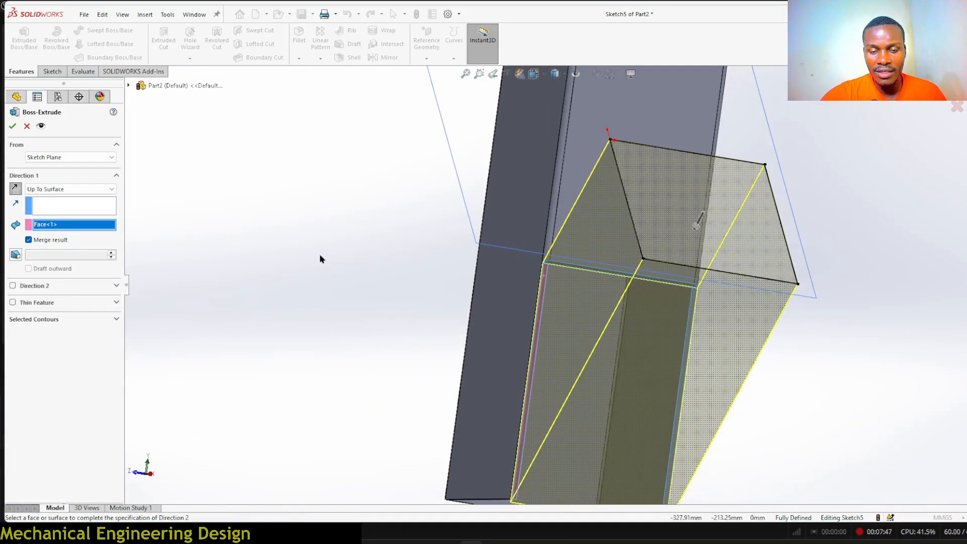
middle_click_drag(319, 258, 363, 281)
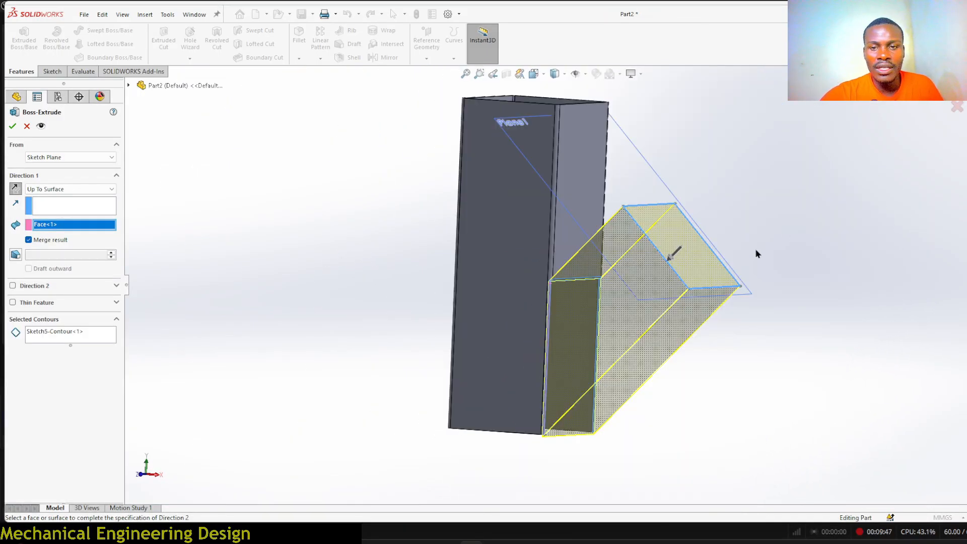
- Make the branch extrusion a one-direction thin feature 3 mm thick, reverse the thickness to the inside, and accept it
left_click(13, 302)
middle_click_drag(353, 229, 280, 257)
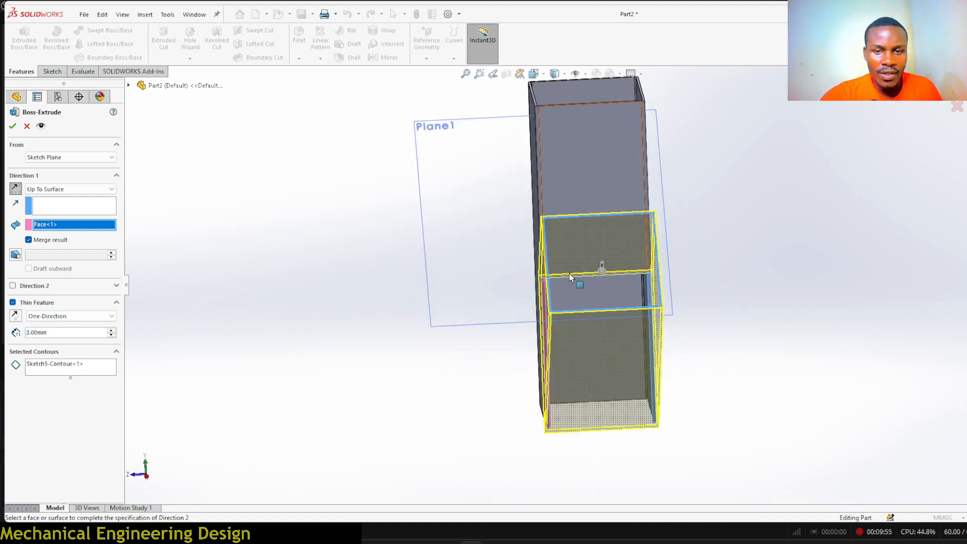
scroll(571, 277, "down", 5)
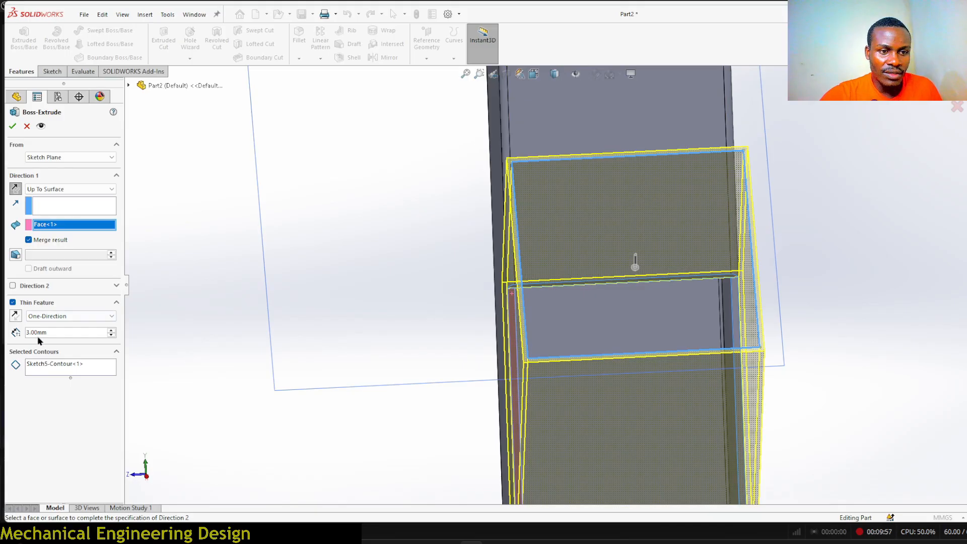
left_click(17, 319)
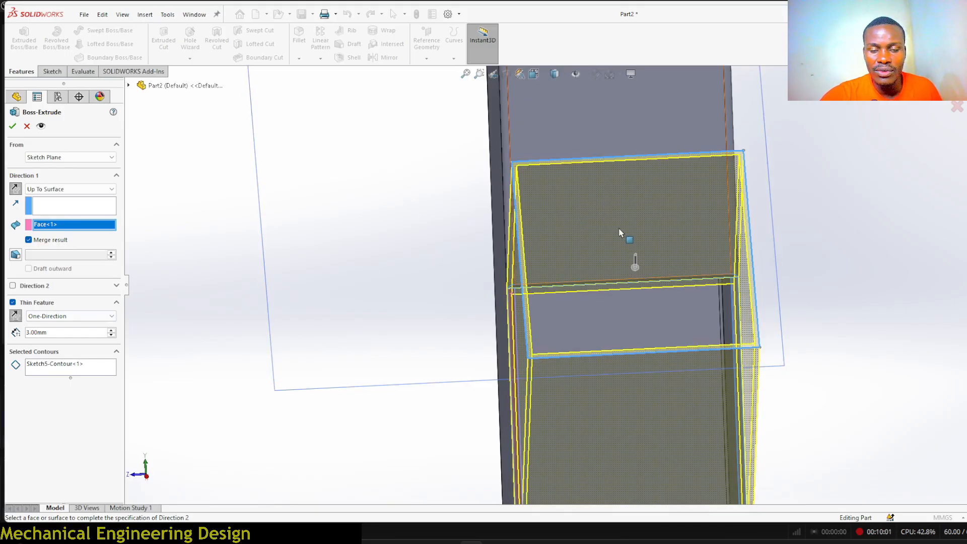
left_click(13, 127)
- Hide the slanted reference plane and inspect the finished branch opening
middle_click_drag(392, 214, 546, 320)
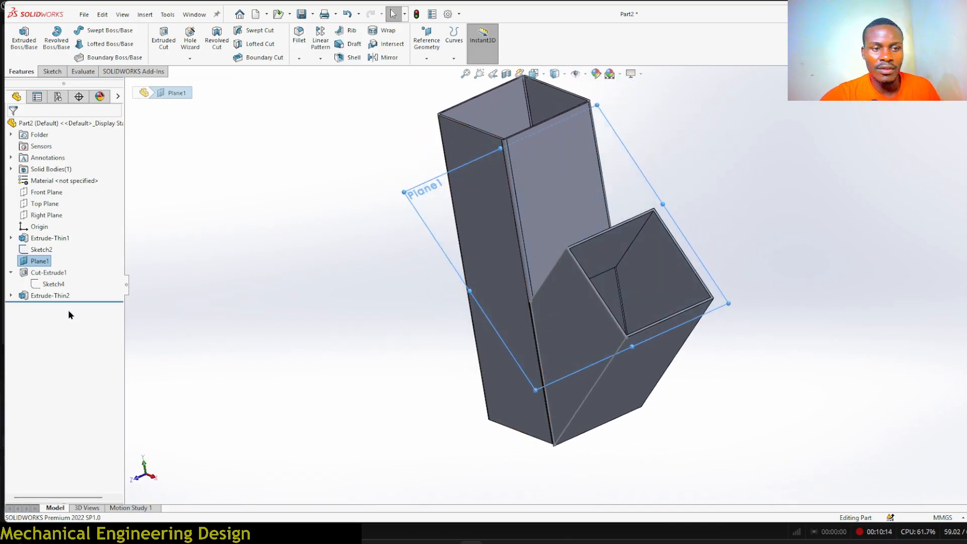
left_click(41, 261)
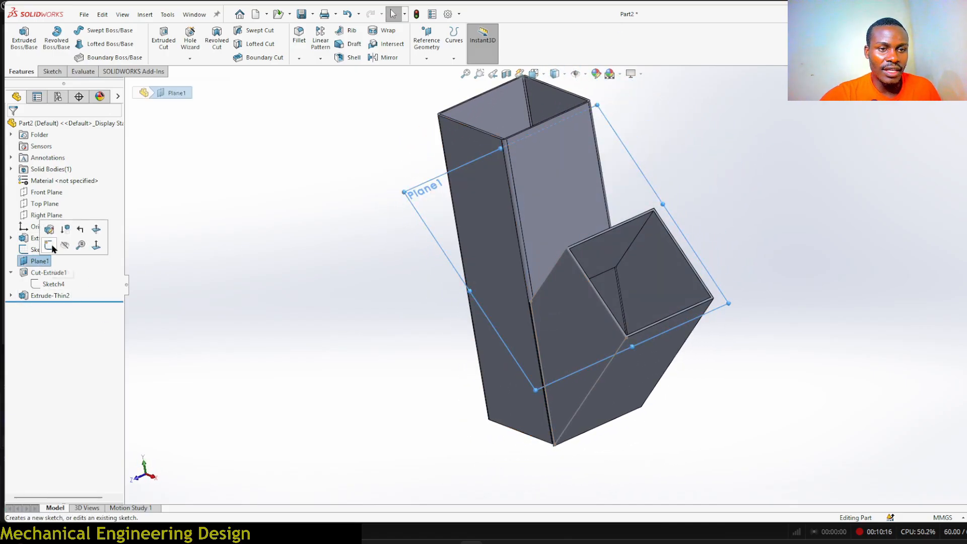
left_click(65, 245)
middle_click_drag(342, 257, 378, 354)
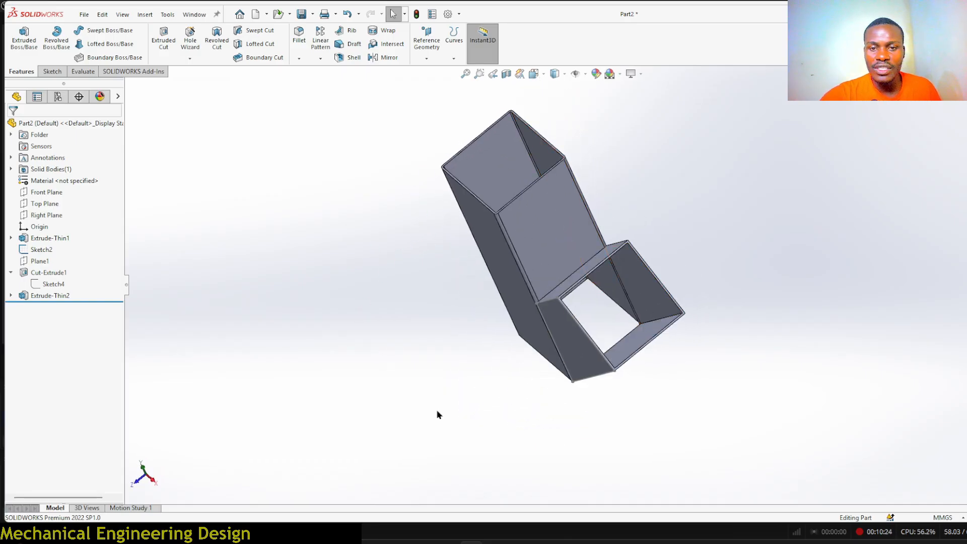
- Start a new sketch on the Front Plane
middle_click_drag(438, 412, 476, 294)
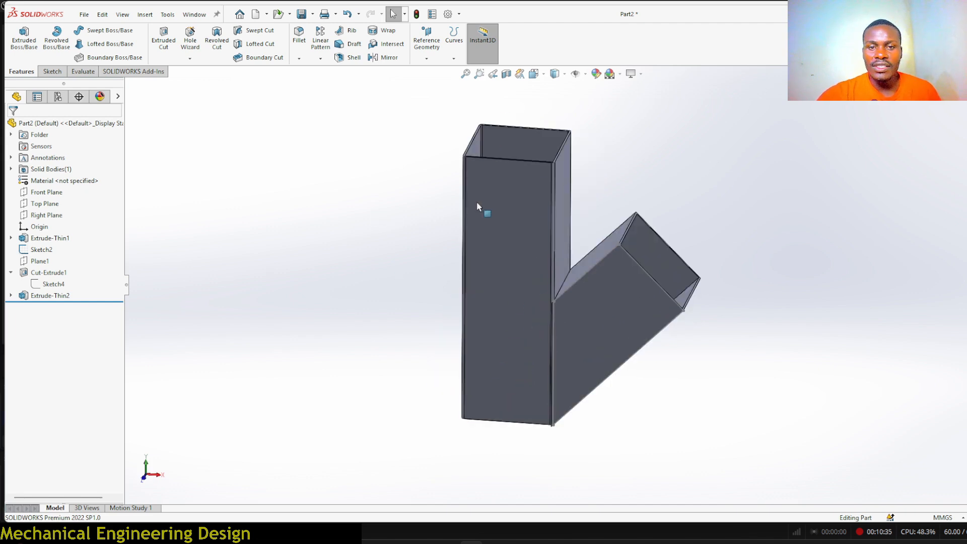
left_click(46, 193)
left_click(60, 179)
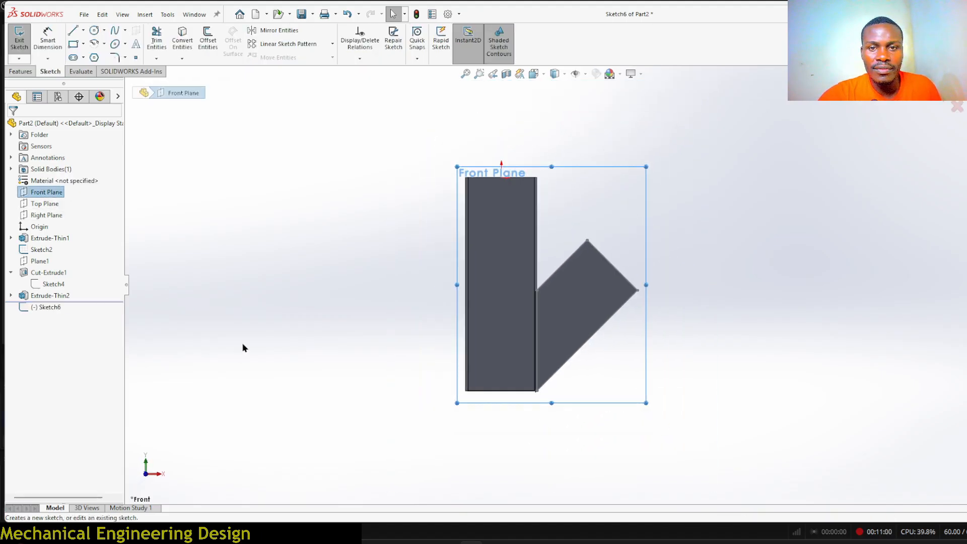
- Draw two separate slanted lines flaring upward and outward from the tube's outer side edges near its upper end, the left one about 158 mm long
scroll(524, 179, "down", 5)
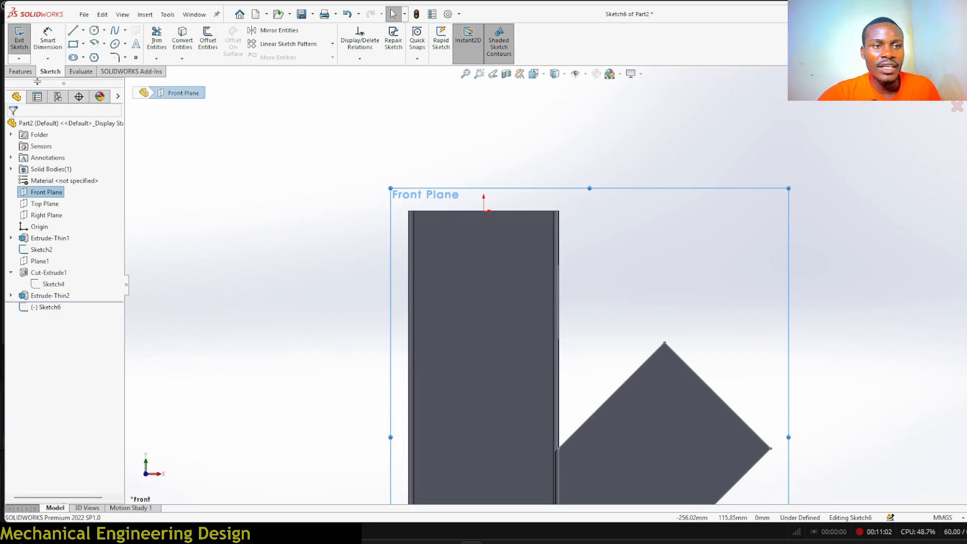
left_click(75, 32)
left_click(559, 277)
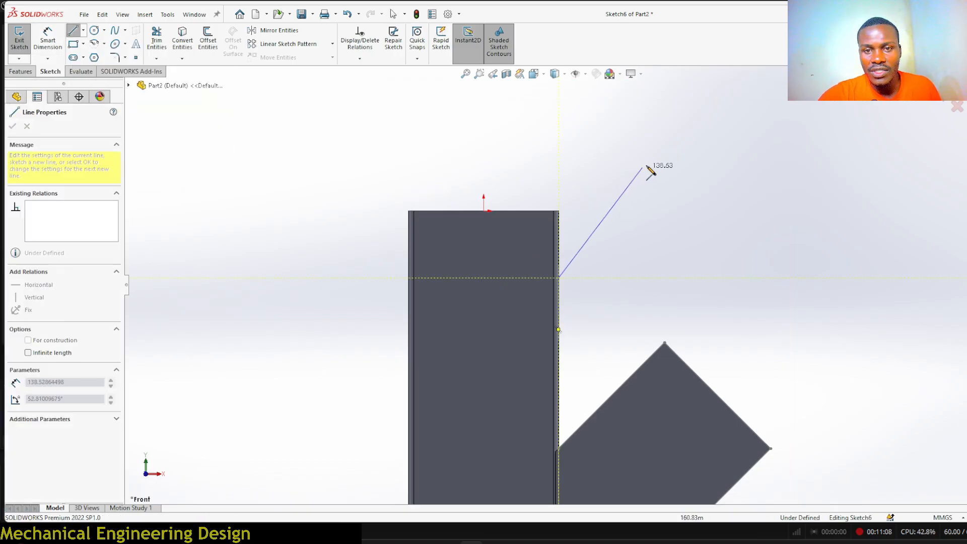
left_click(664, 150)
right_click(669, 152)
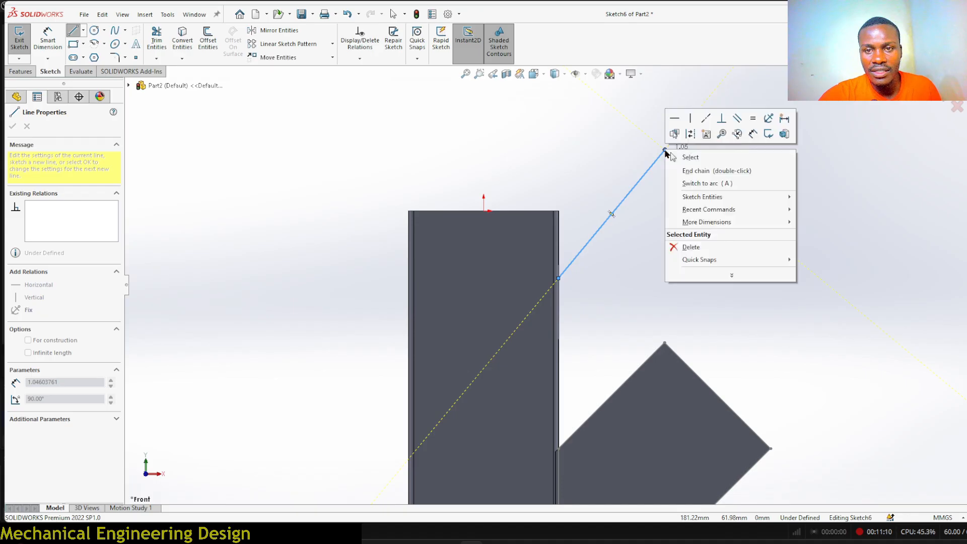
left_click(679, 158)
left_click(408, 276)
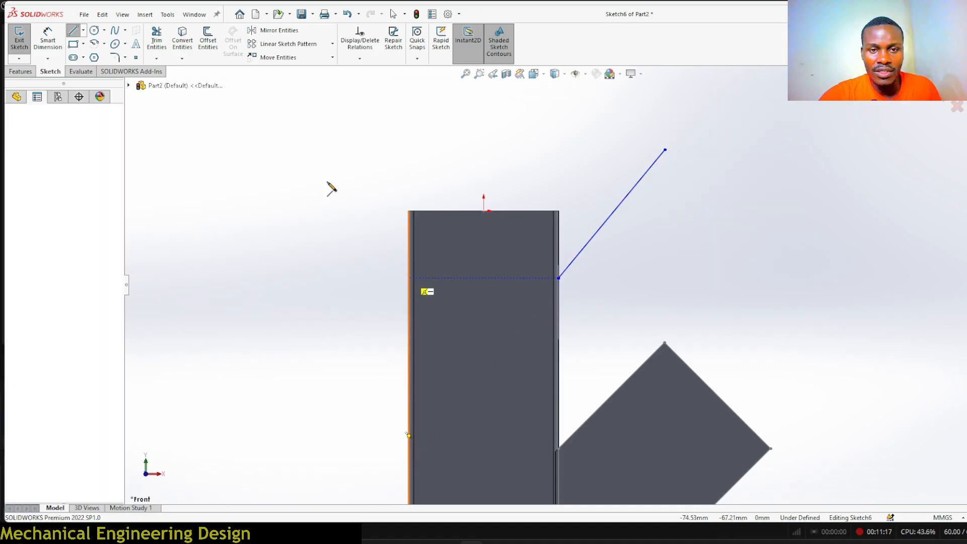
left_click(316, 150)
right_click(317, 151)
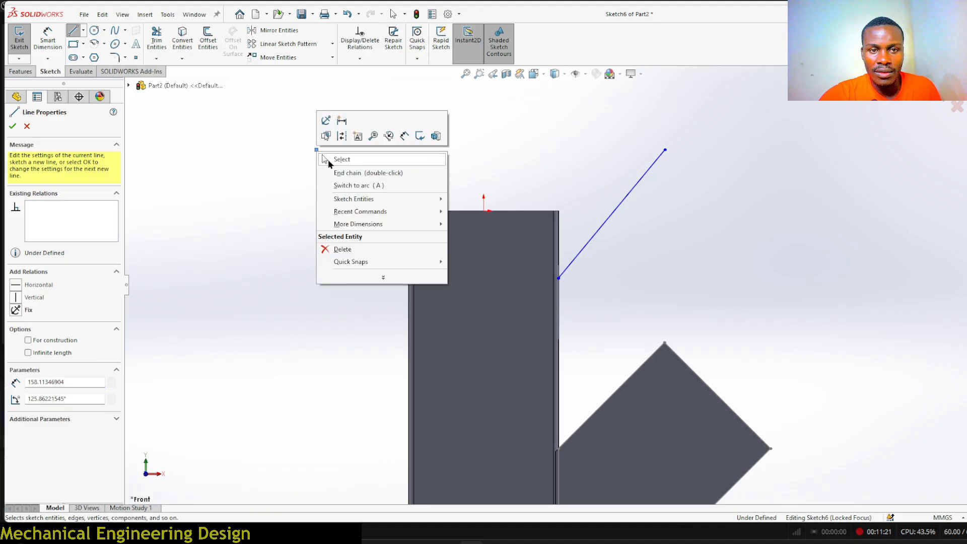
left_click(333, 160)
- Dimension the distance between the upper endpoints of the two slanted lines as 350 mm
right_click_drag(237, 210, 225, 159)
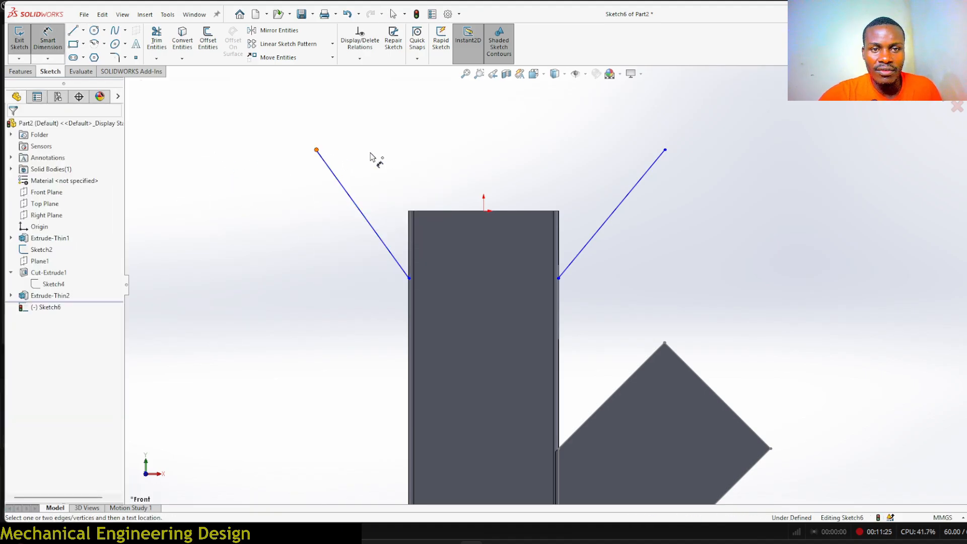
left_click(664, 150)
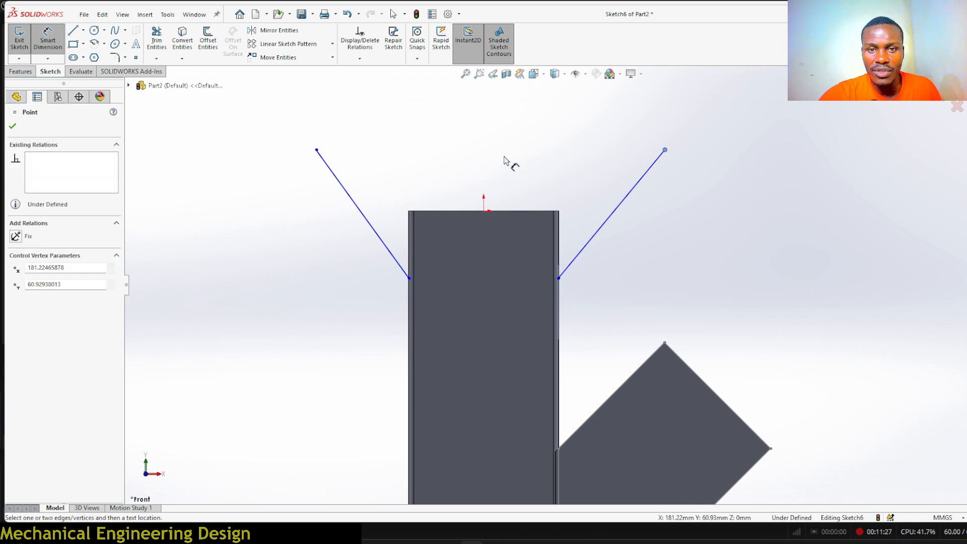
left_click(316, 150)
left_click(466, 147)
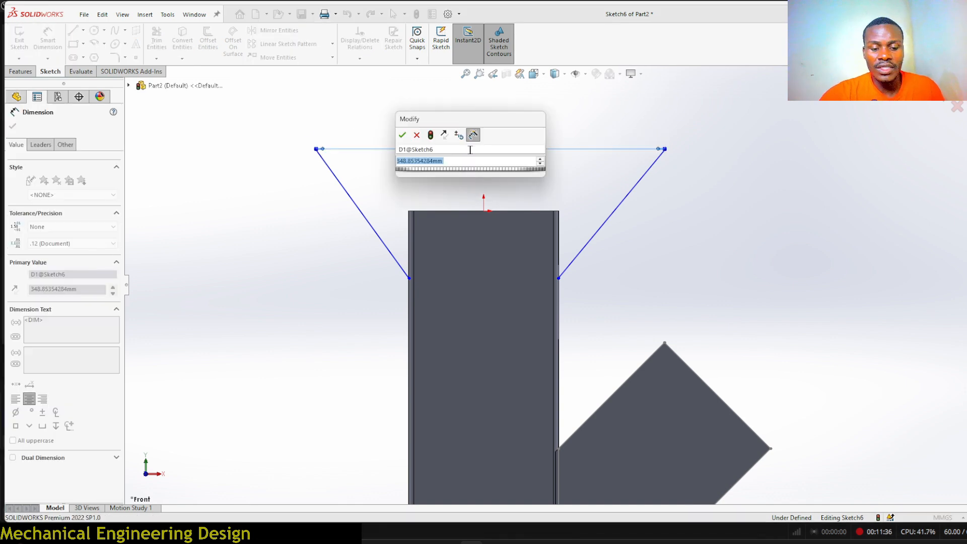
type("350")
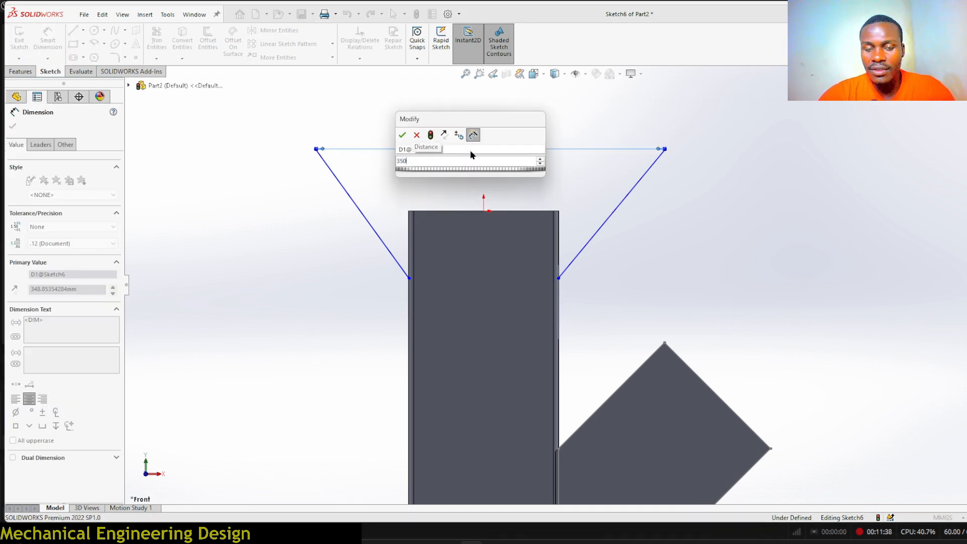
key("Return")
- Dimension the right line's upper endpoint 80 mm above the tube's top edge
left_click(539, 211)
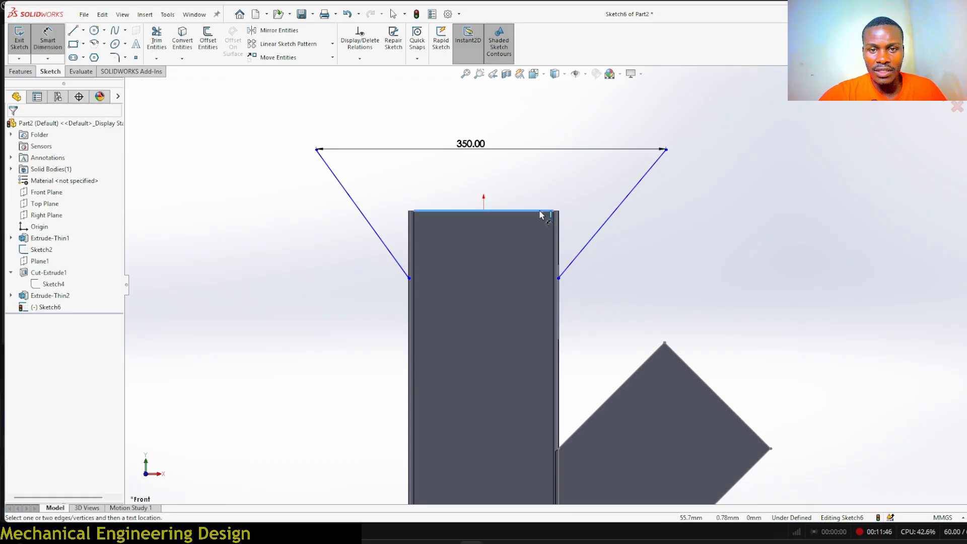
left_click(665, 149)
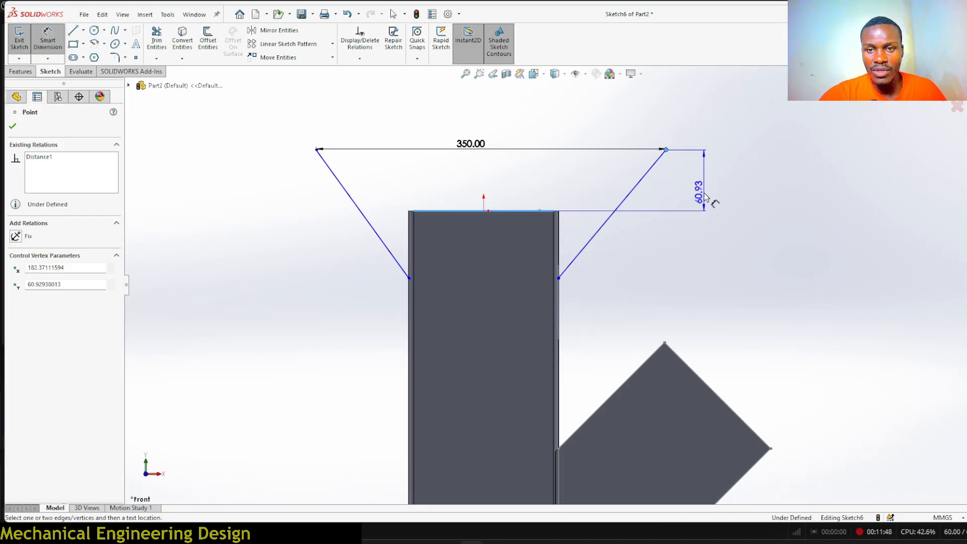
left_click(703, 194)
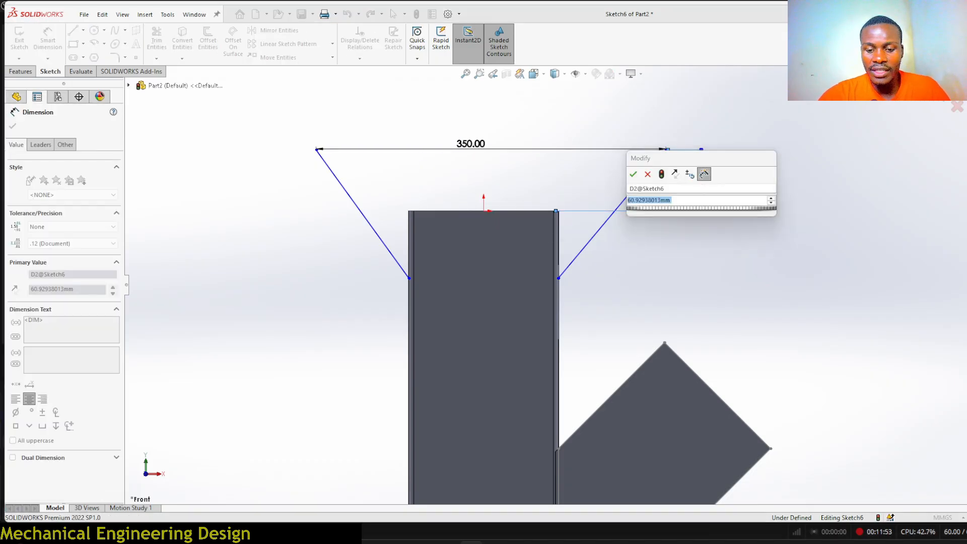
type("80")
key("Return")
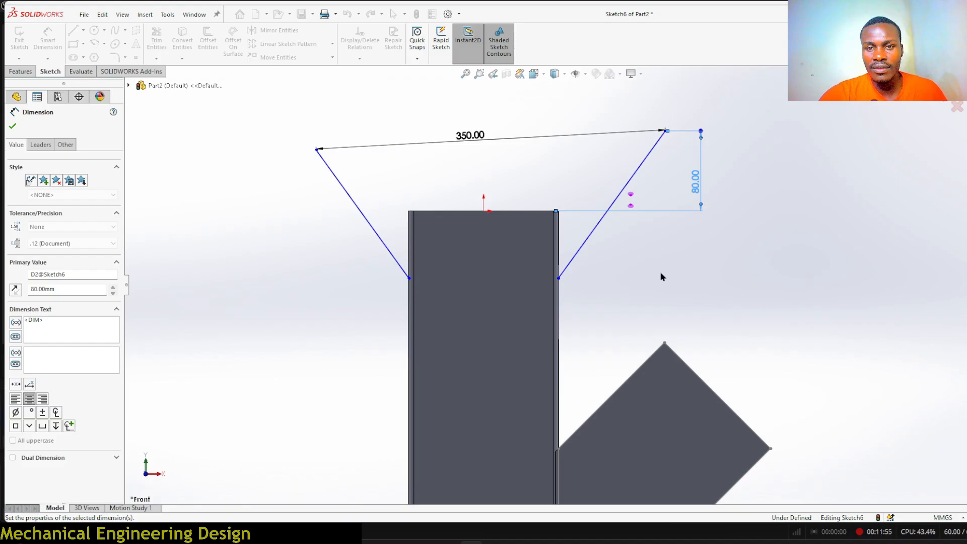
- Dimension the right line's lower endpoint 60 mm below the tube's top corner
scroll(587, 265, "down", 4)
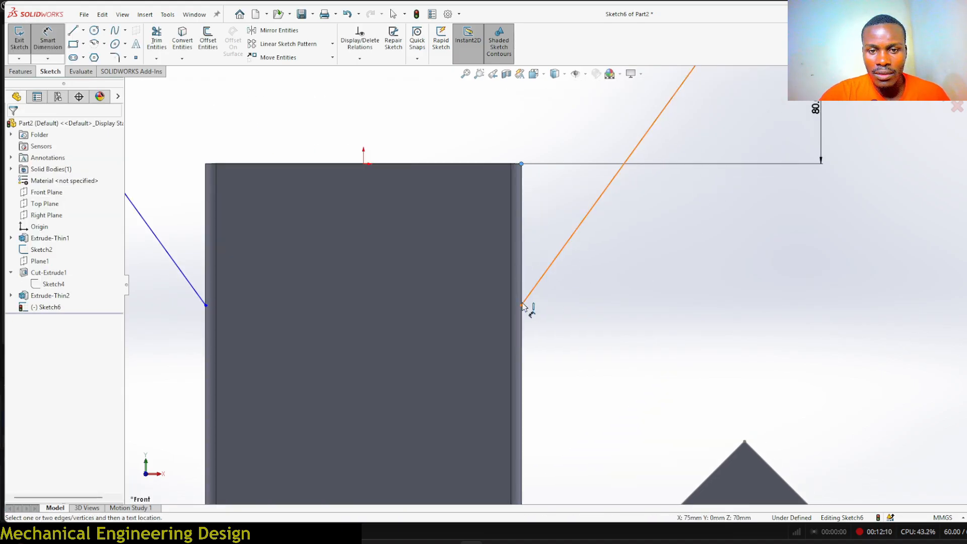
left_click(521, 305)
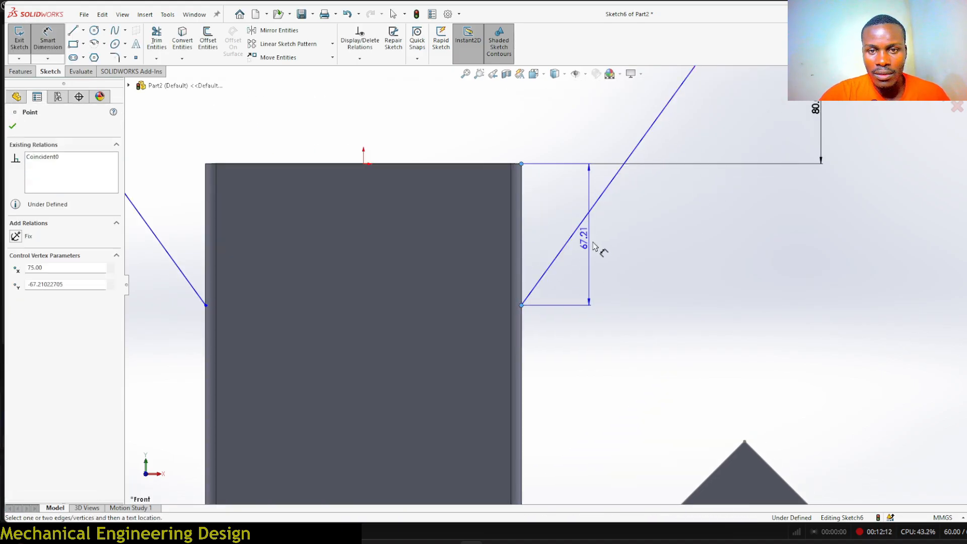
left_click(641, 250)
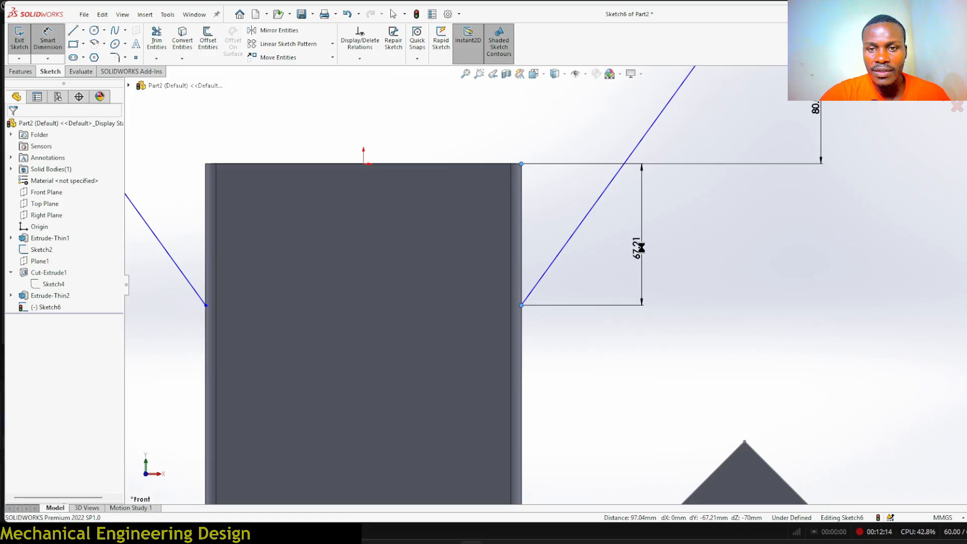
type("60")
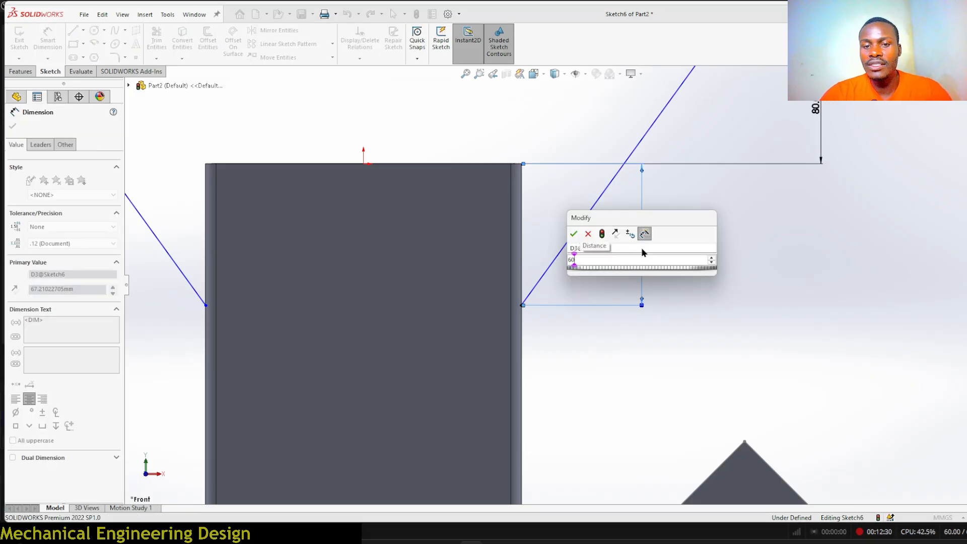
key("Return")
scroll(559, 285, "up", 2)
scroll(509, 252, "down", 2)
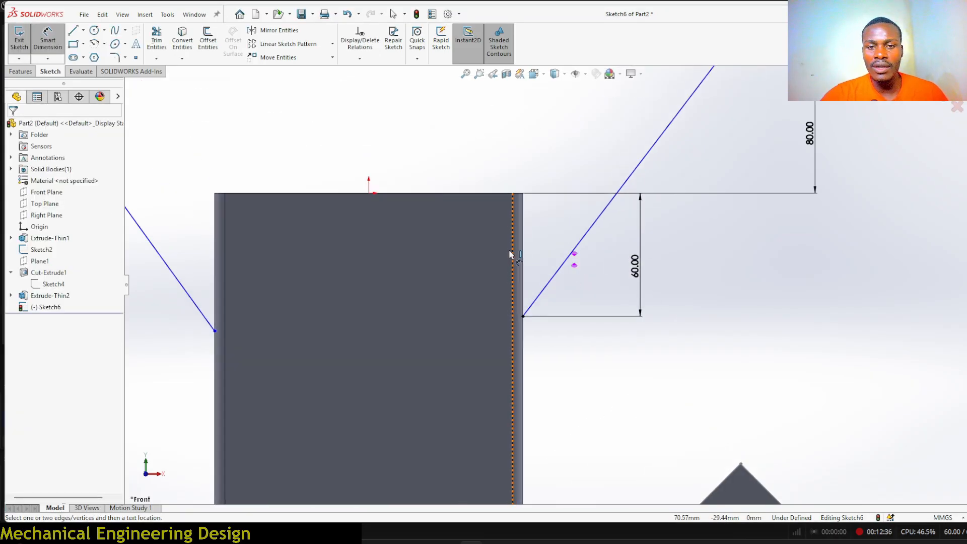
left_click(557, 253)
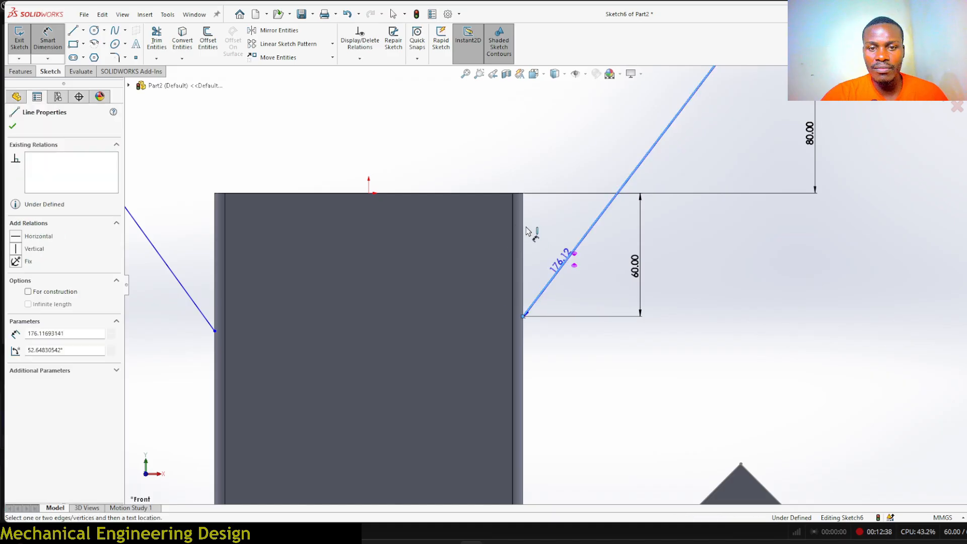
left_click(522, 225)
left_click(542, 251)
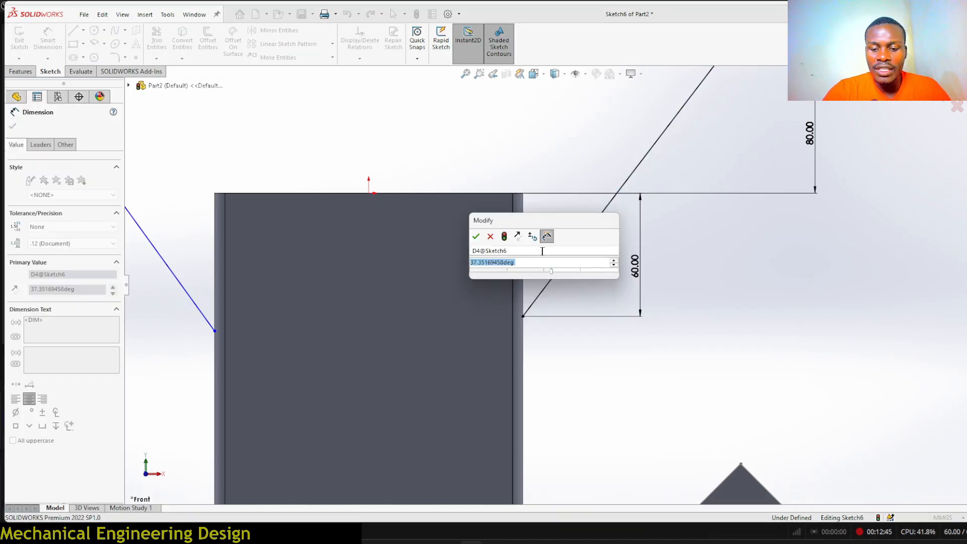
key("BackSpace")
key("Escape")
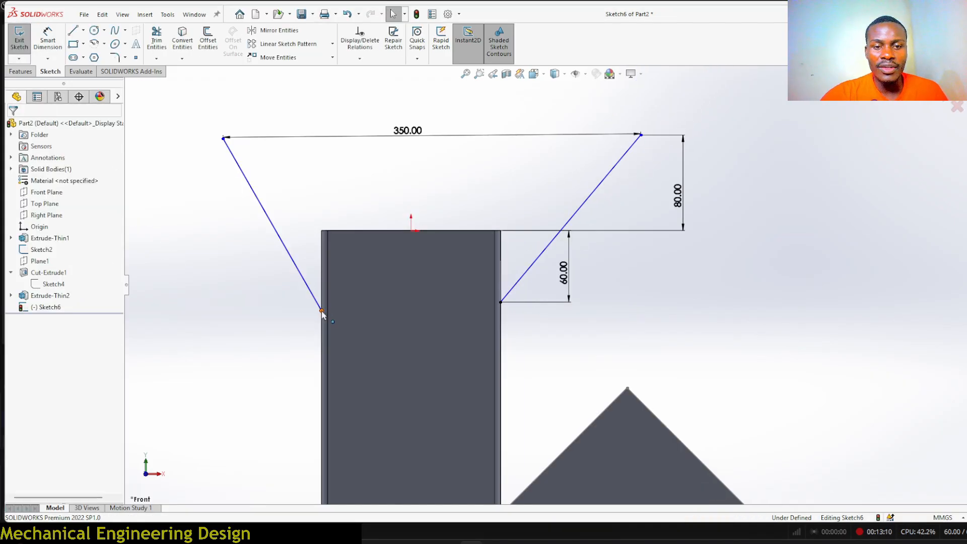
- Align the two lower endpoints of the slanted lines with a horizontal relation, and do the same for the two upper endpoints
left_click(322, 311)
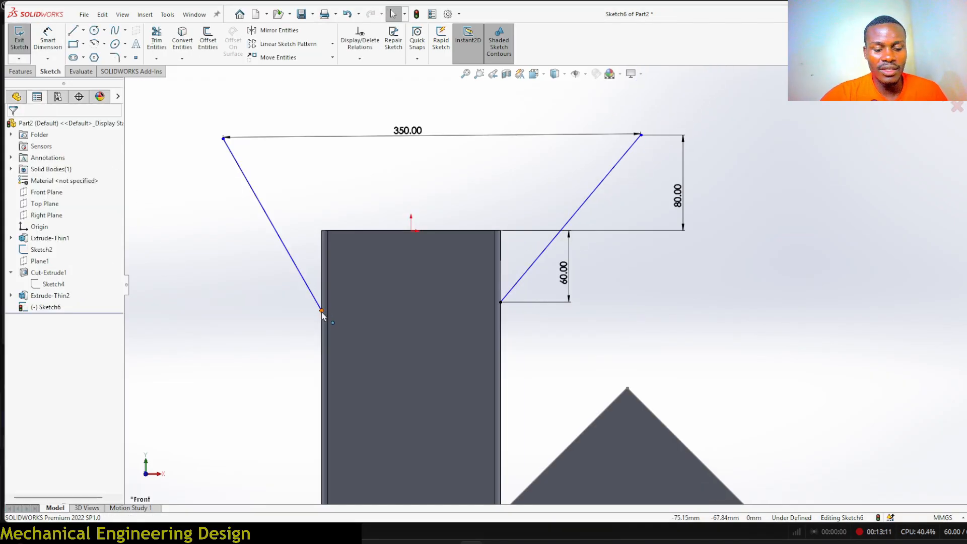
left_click(500, 302, "ctrl")
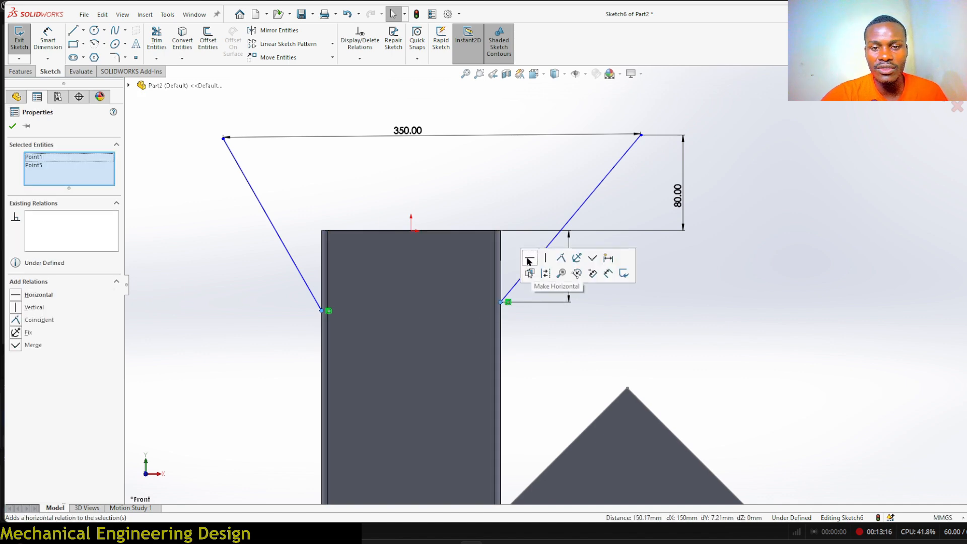
left_click(528, 260)
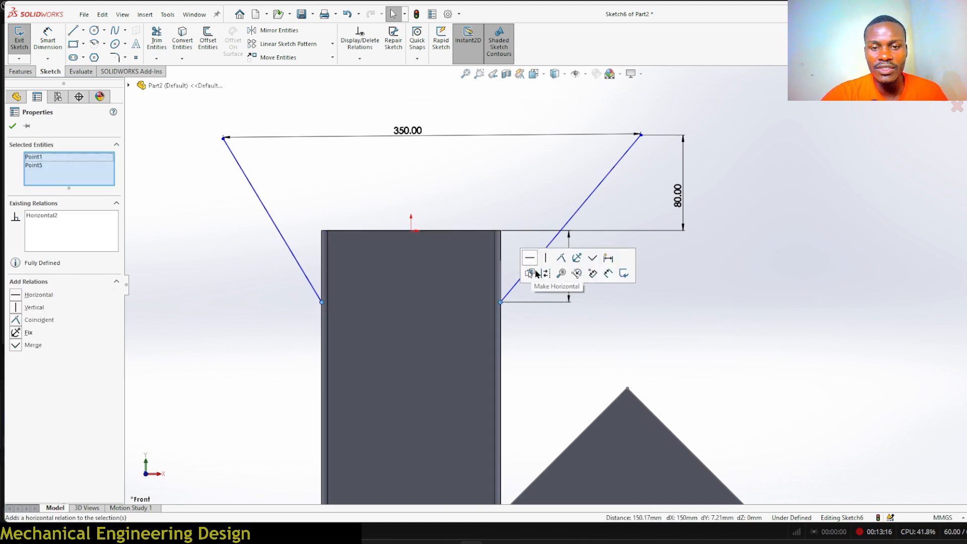
left_click(640, 136)
left_click(223, 139)
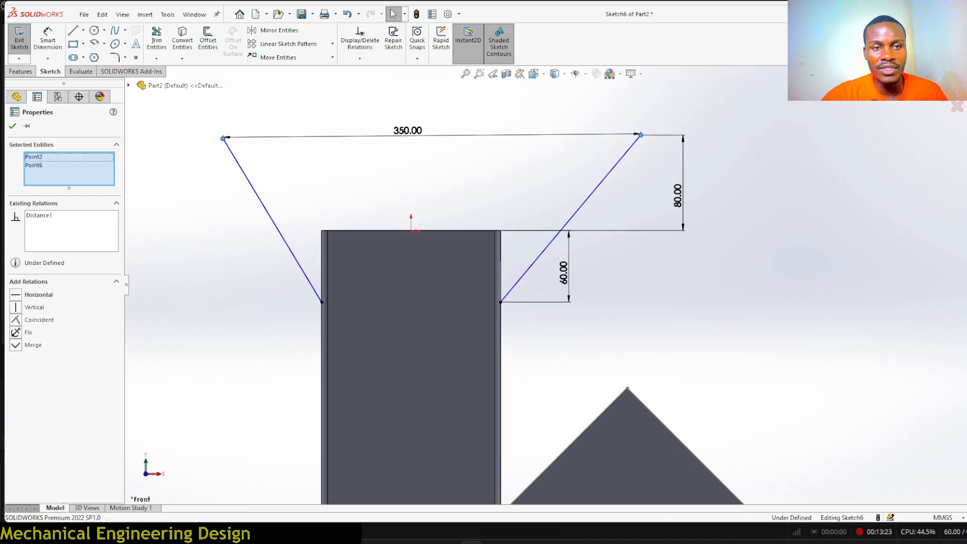
left_click(253, 95)
- Draw a horizontal line joining the upper endpoints of the slanted lines and move the 350 mm dimension above it
key("l")
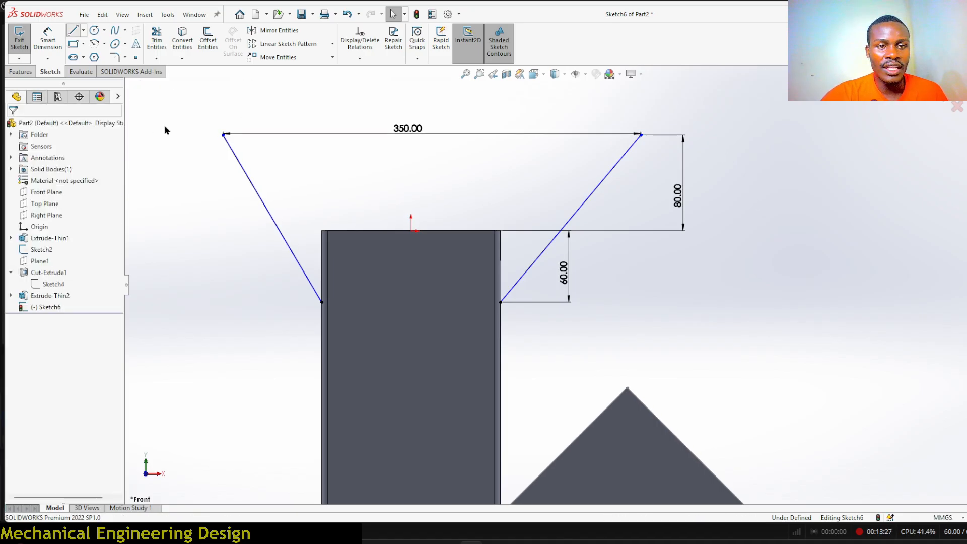
left_click(223, 135)
left_click(640, 135)
right_click(641, 135)
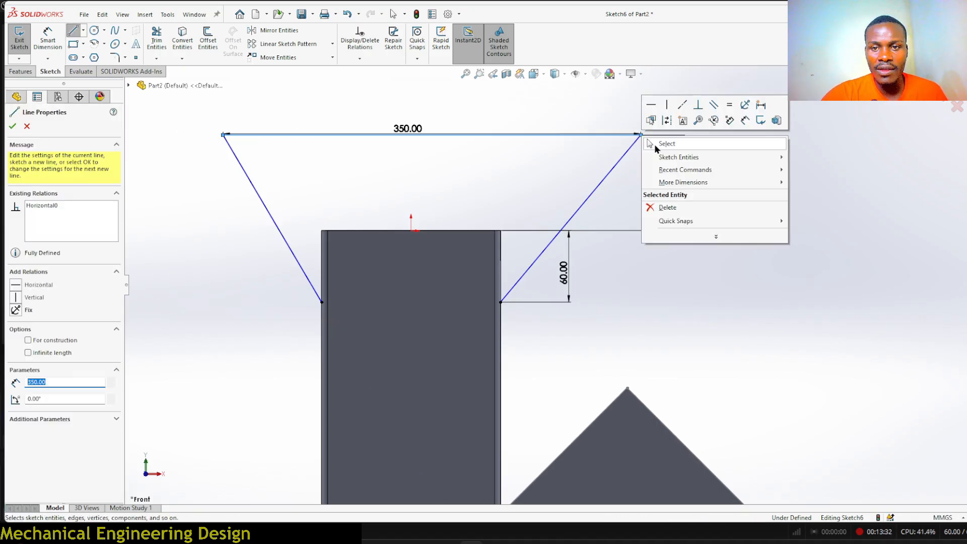
left_click(655, 144)
left_click_drag(410, 130, 406, 105)
left_click(351, 245)
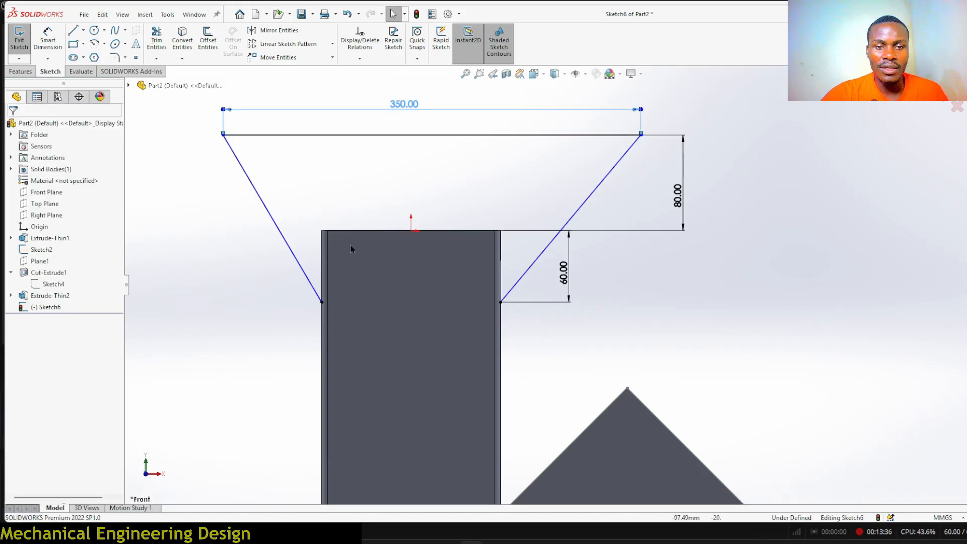
- Center the top line over the tube with a vertical relation between its midpoint and the origin
left_click(411, 231)
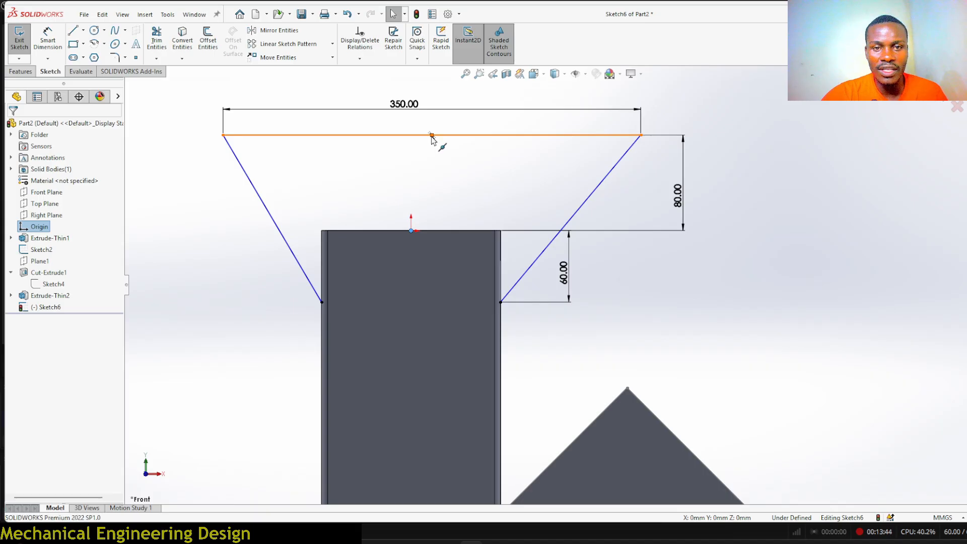
left_click(431, 135, "ctrl")
left_click(477, 91)
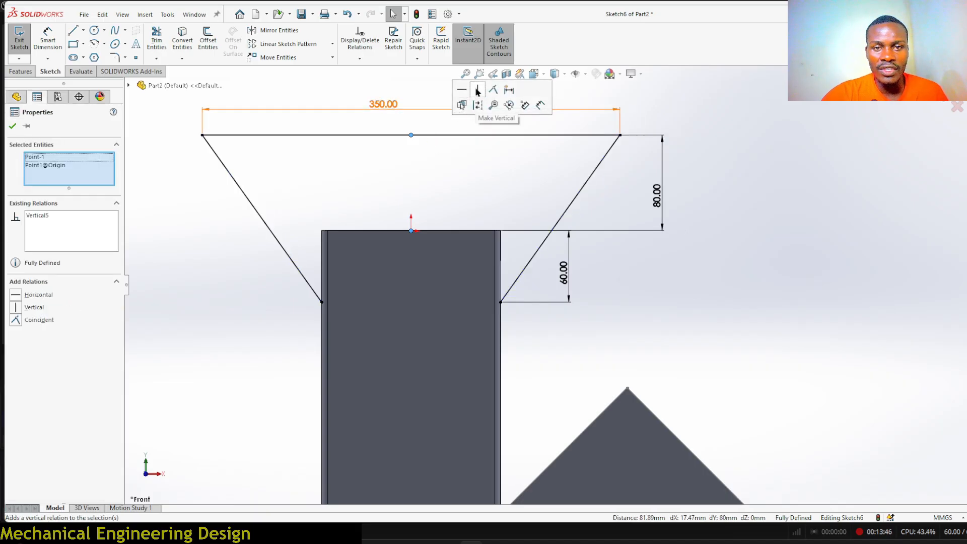
left_click(678, 302)
- Convert the top horizontal line of the sketch to construction geometry
scroll(615, 324, "up", 2)
scroll(466, 217, "down", 1)
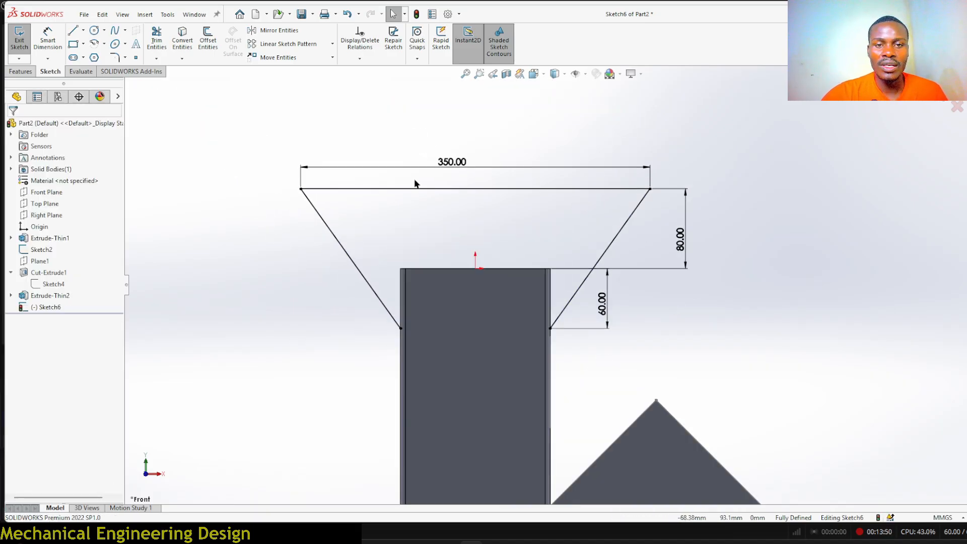
left_click(421, 190)
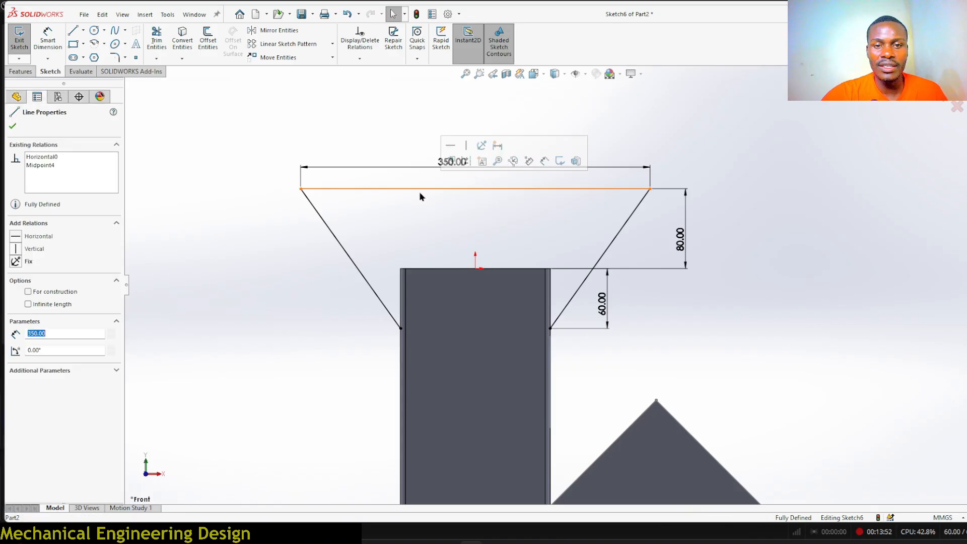
left_click(467, 166)
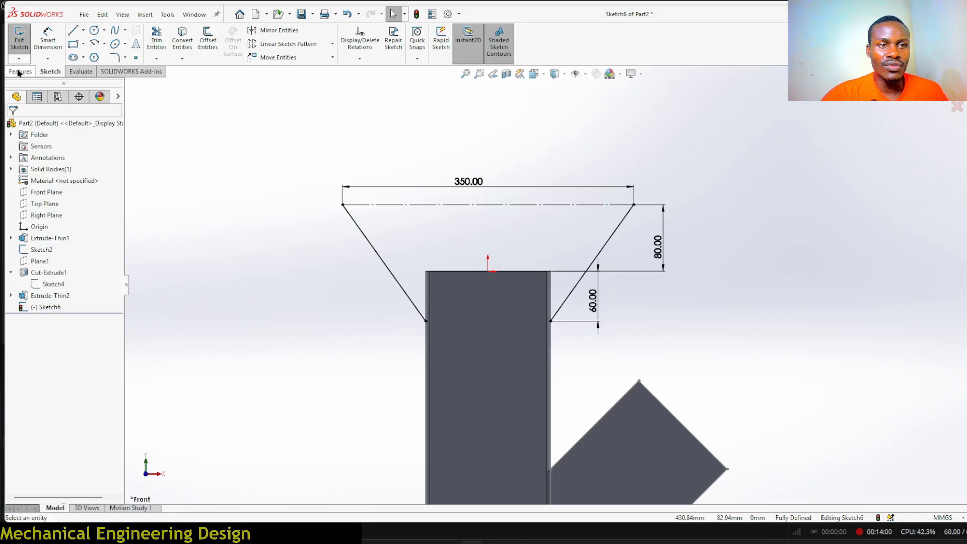
- Extrude the two slanted lines 30 mm from the mid plane as a 3 mm thin feature with the thickness direction reversed
left_click(17, 71)
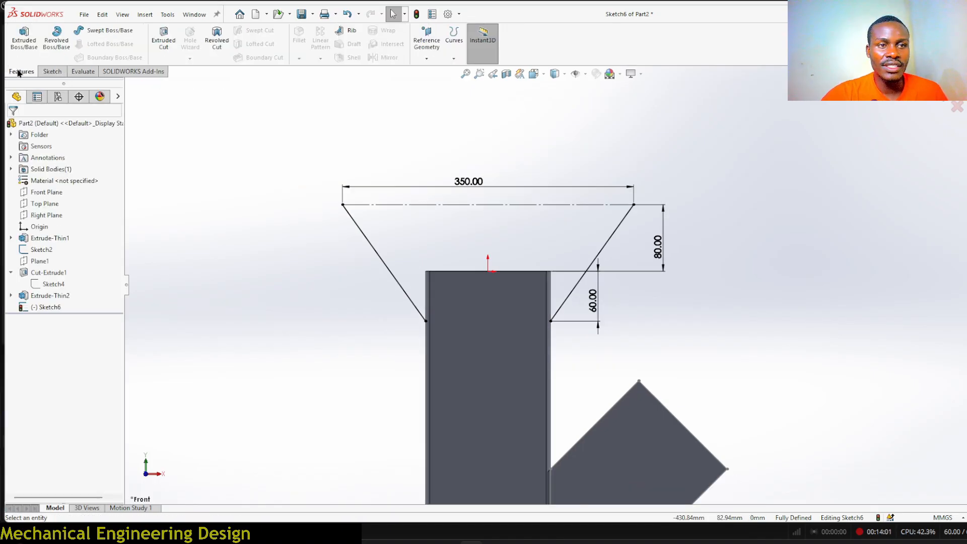
left_click(24, 39)
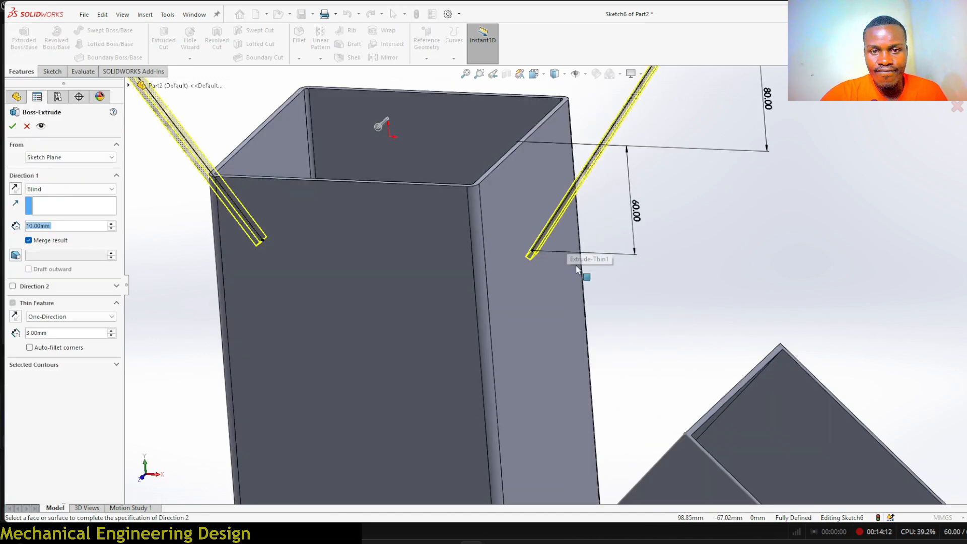
scroll(577, 270, "up", 3)
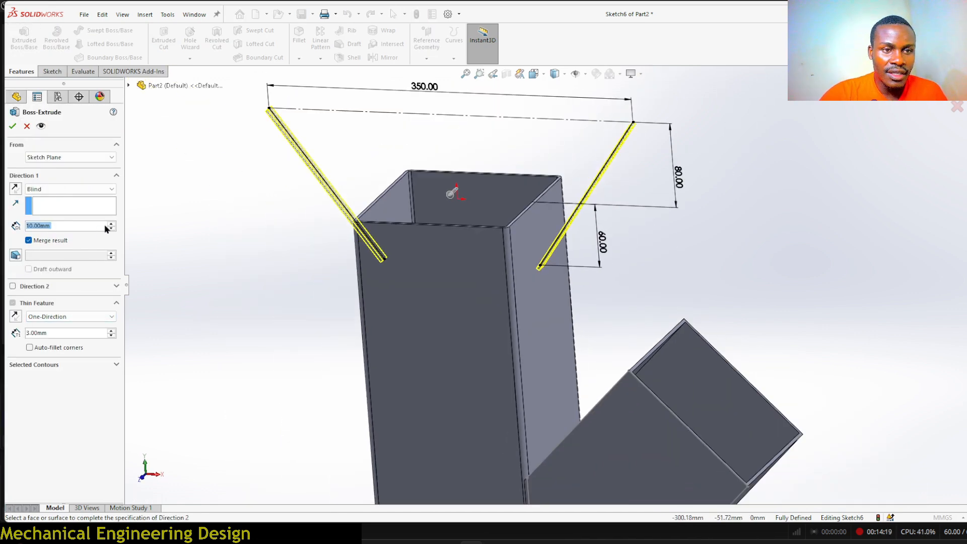
left_click(69, 189)
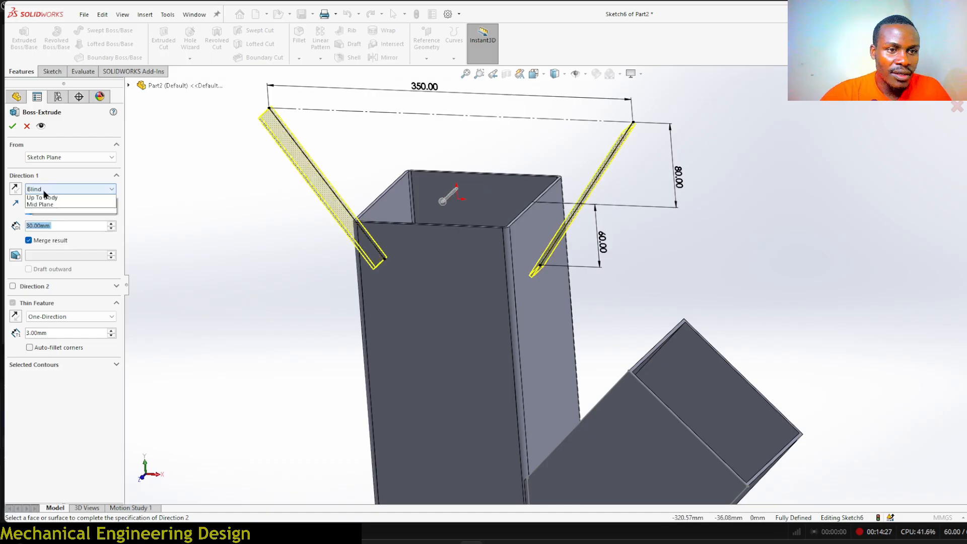
left_click(45, 240)
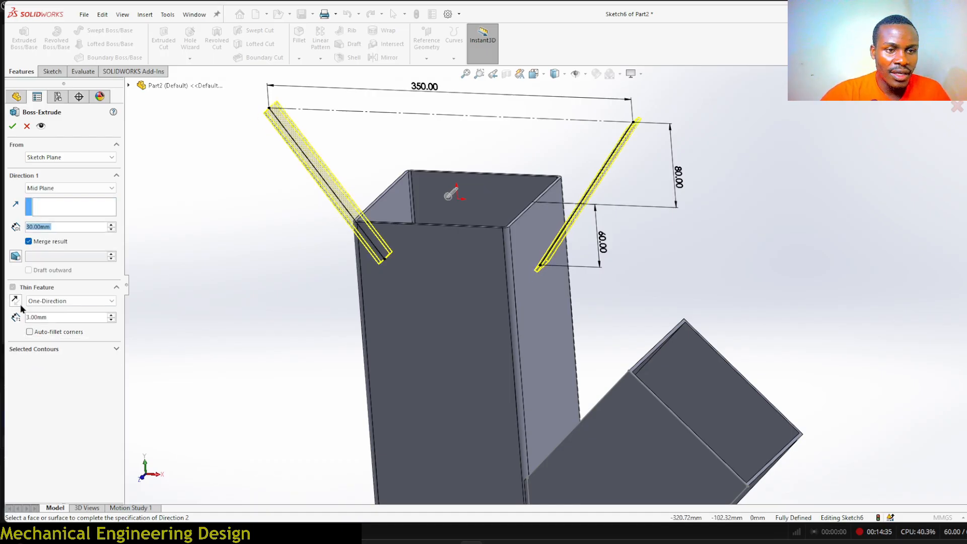
left_click(15, 302)
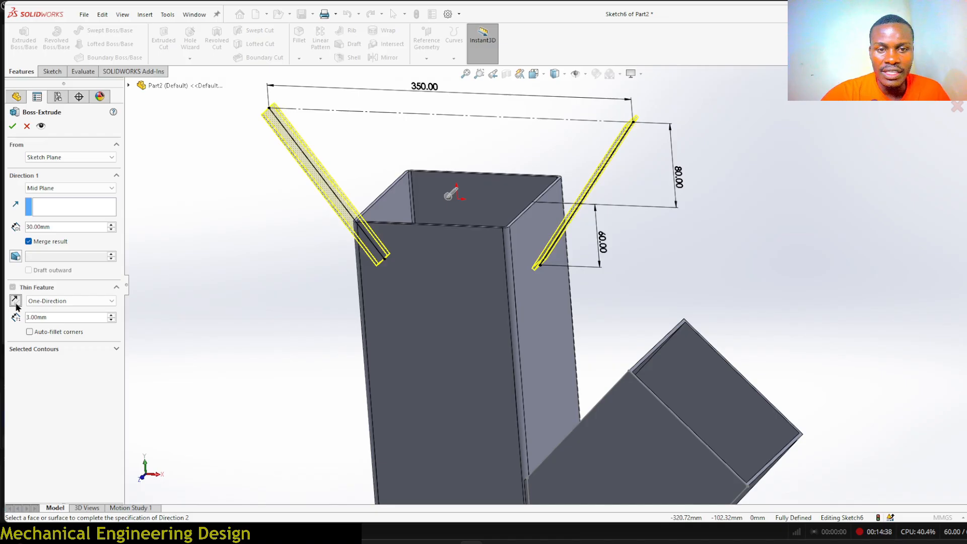
scroll(548, 274, "down", 3)
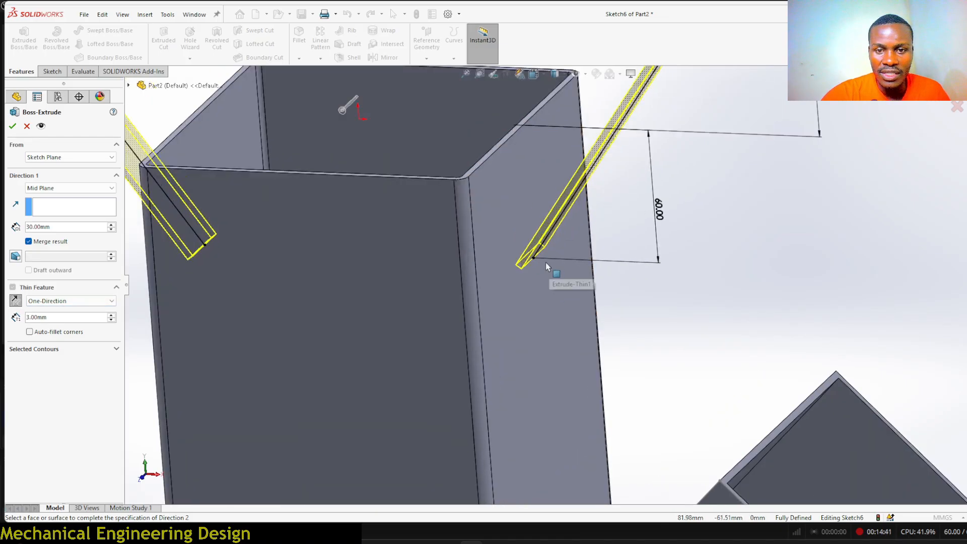
left_click(57, 317)
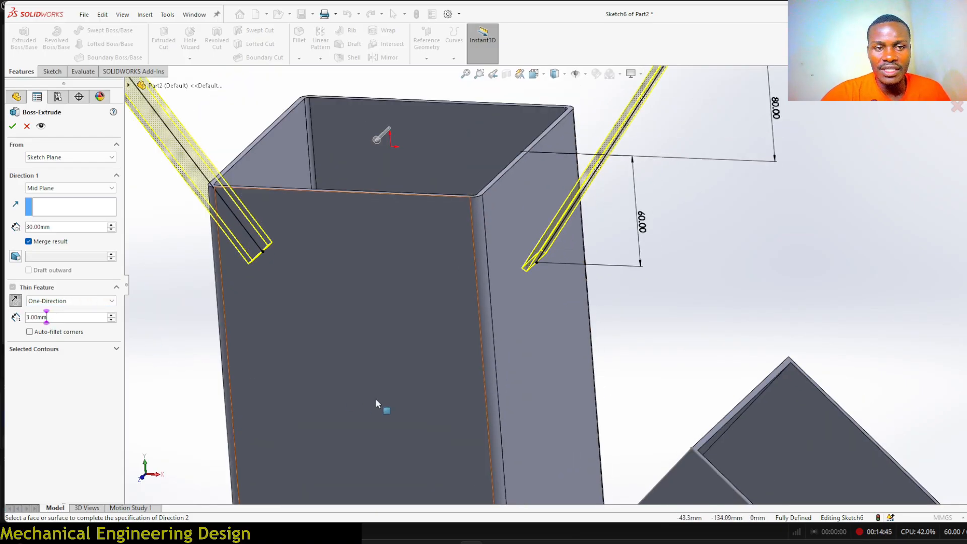
scroll(552, 285, "up", 3)
left_click(12, 126)
middle_click_drag(272, 244, 295, 327)
middle_click_drag(265, 337, 303, 275)
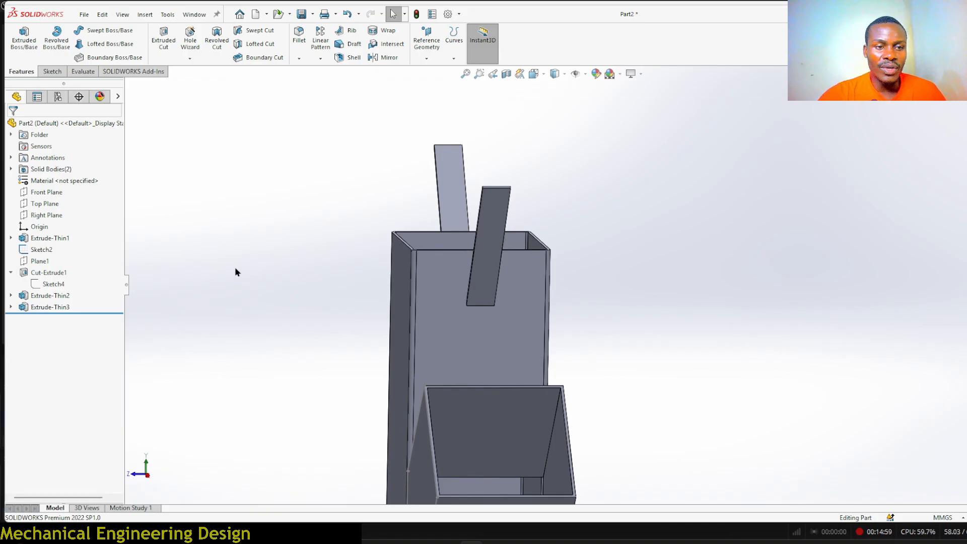
- Sketch two flared lines joined by a top line on the Right Plane, dimensioned 350 mm wide, 80 mm above and 60 mm below the tube rim
left_click(46, 215)
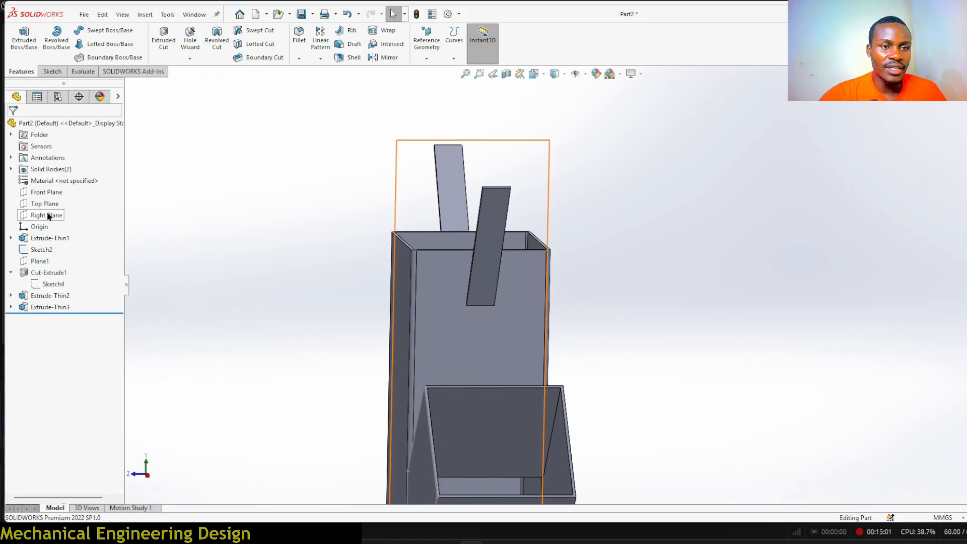
left_click(58, 194)
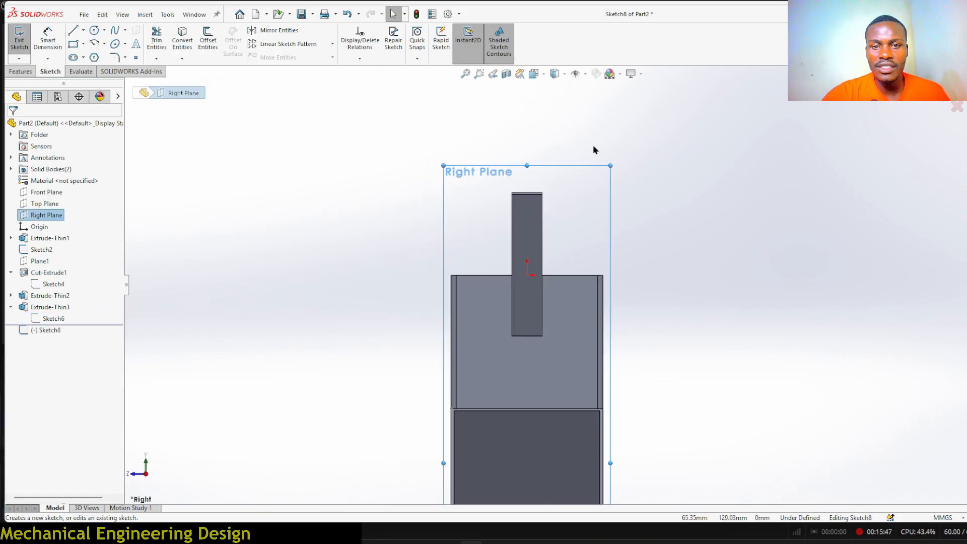
left_click(73, 30)
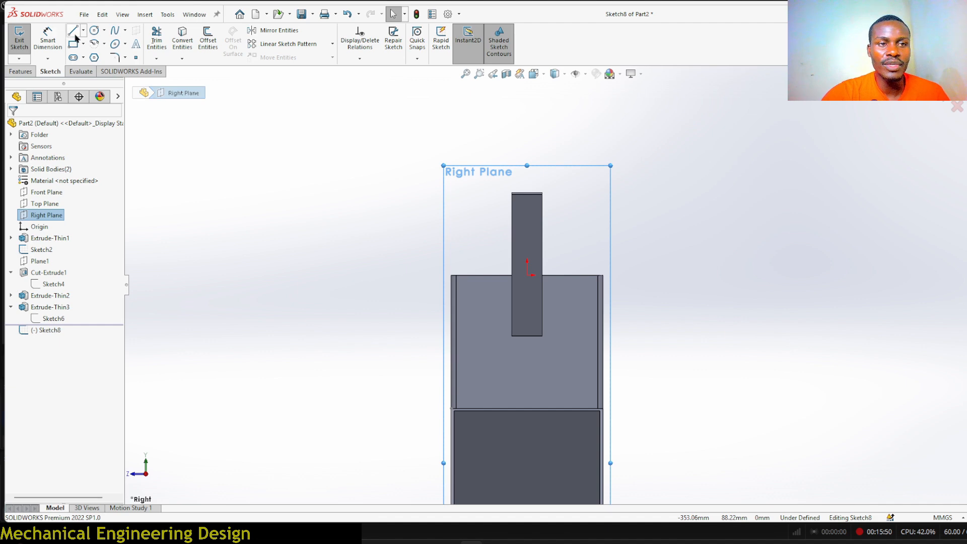
left_click(604, 342)
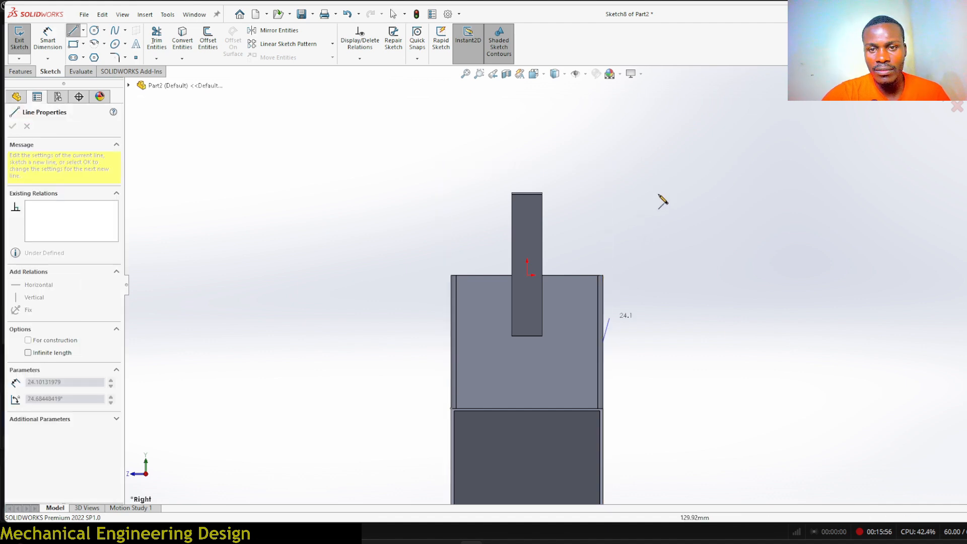
left_click(687, 190)
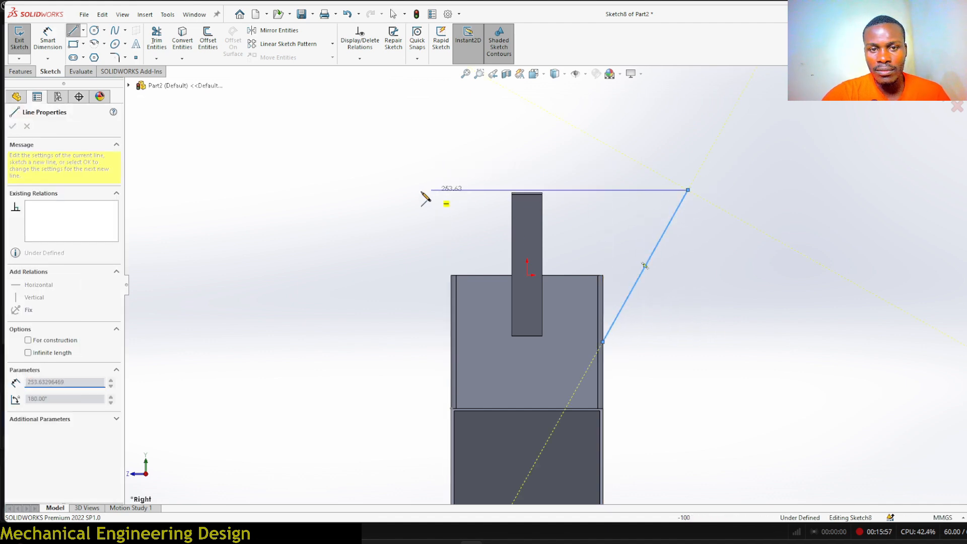
left_click(366, 190)
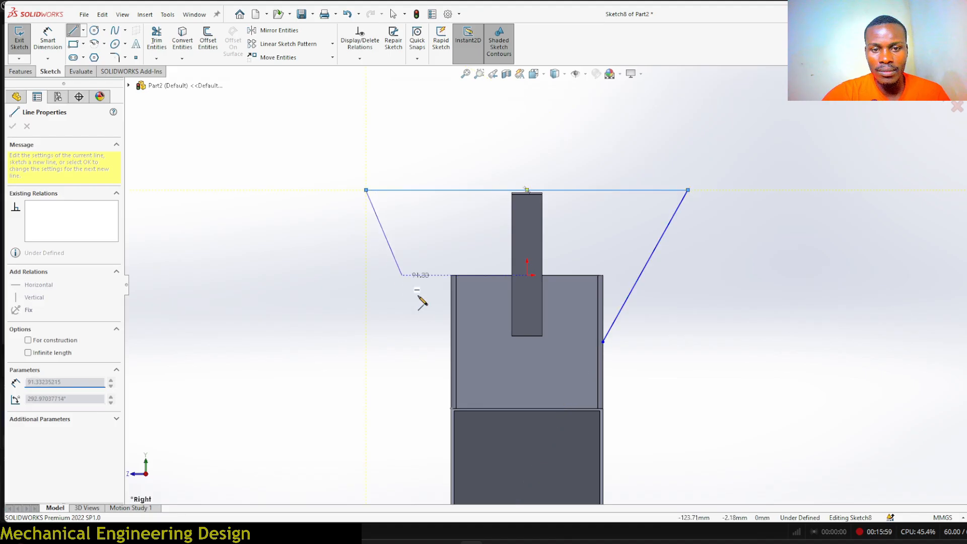
left_click(452, 344)
right_click(452, 345)
left_click(475, 353)
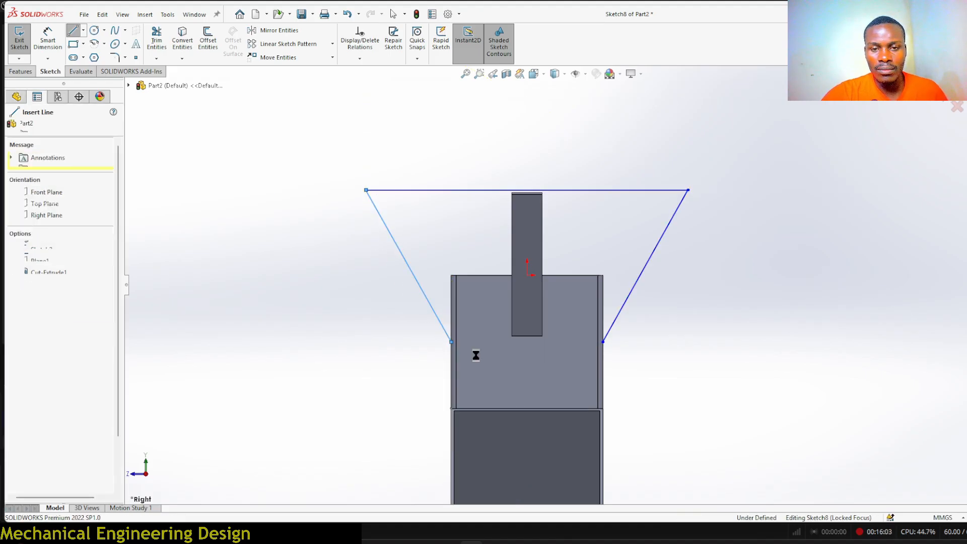
left_click(48, 38)
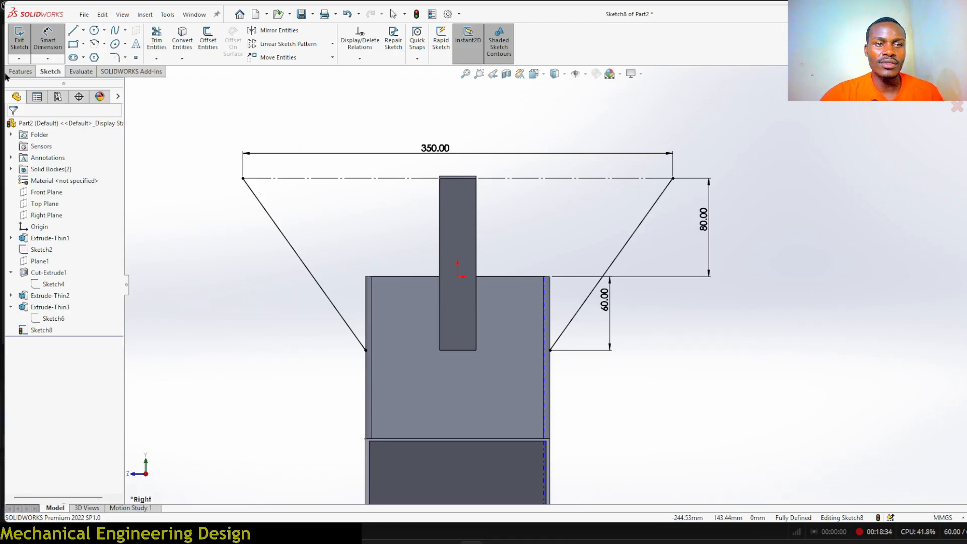
- Extrude the Right Plane's flared lines 30 mm from the mid plane as a 3 mm thin feature, reversing the thickness direction
left_click(20, 72)
left_click(24, 35)
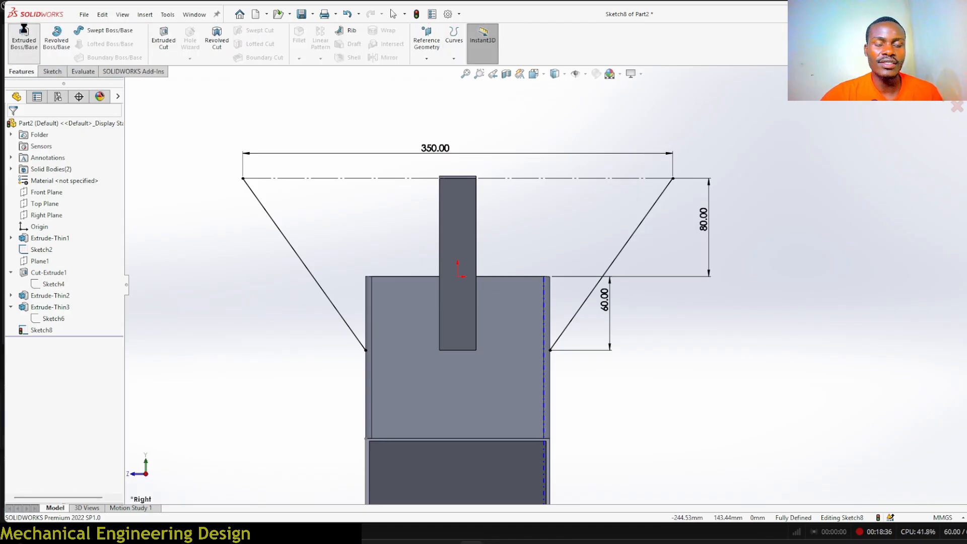
left_click(55, 188)
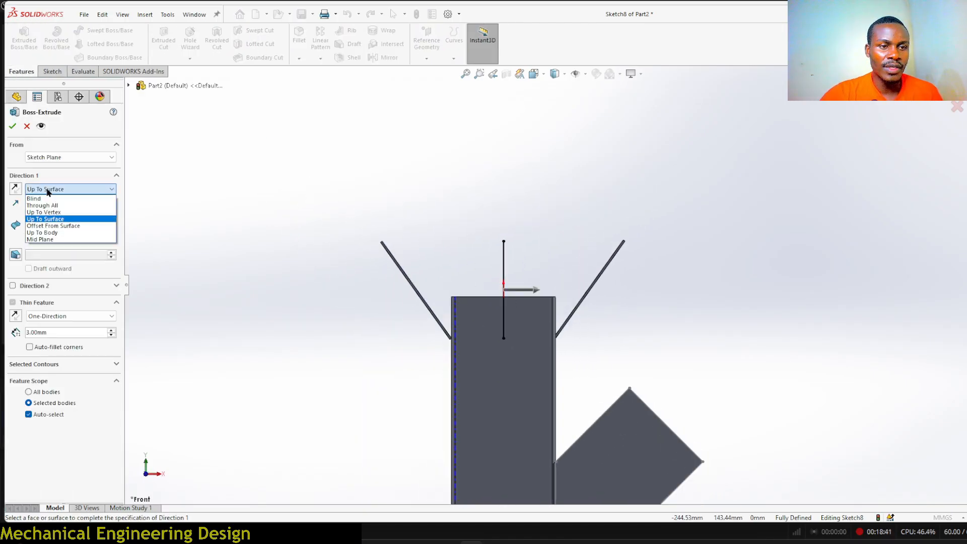
left_click(41, 239)
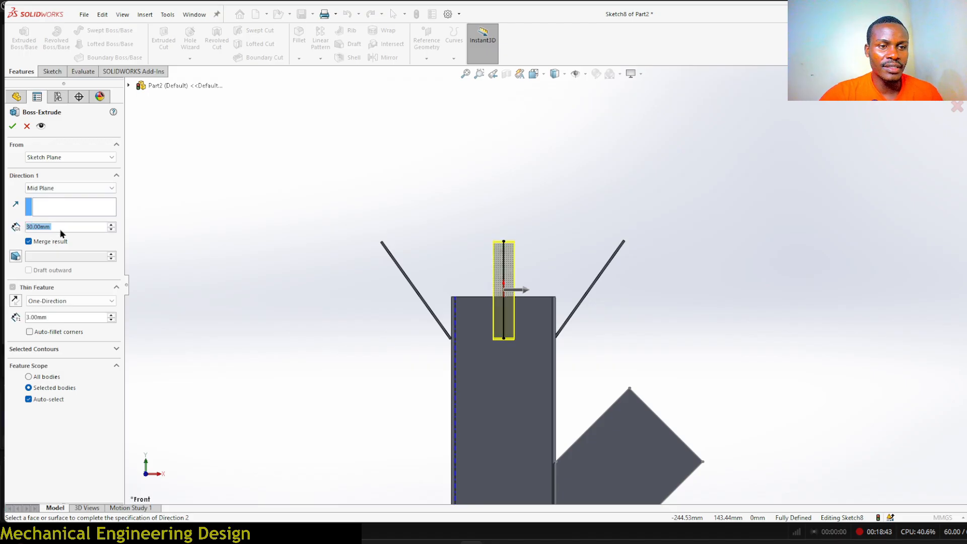
middle_click_drag(313, 230, 390, 252)
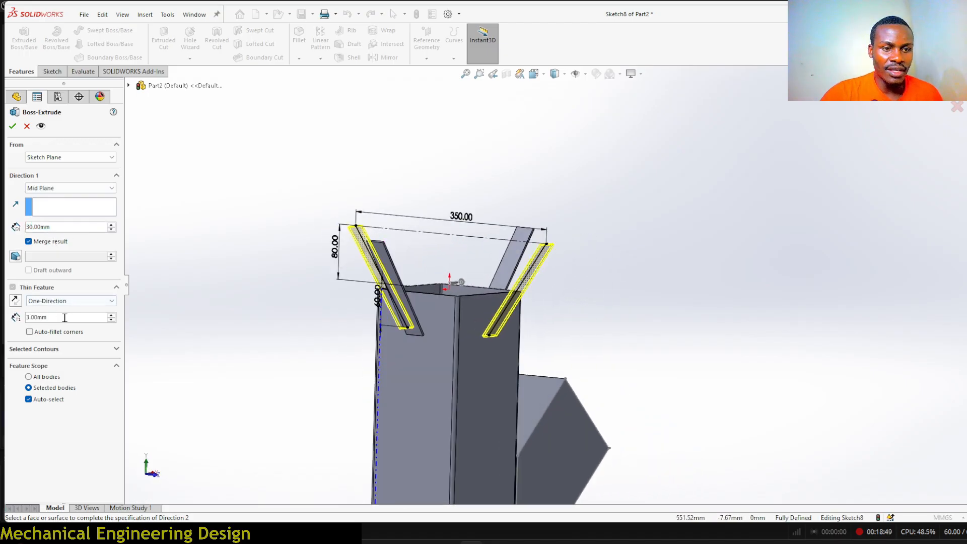
scroll(566, 342, "down", 5)
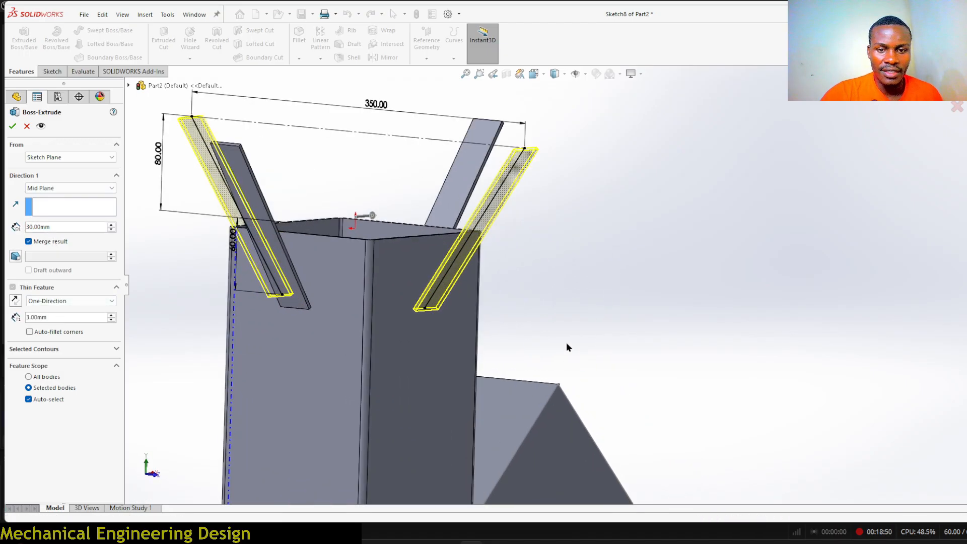
left_click(17, 302)
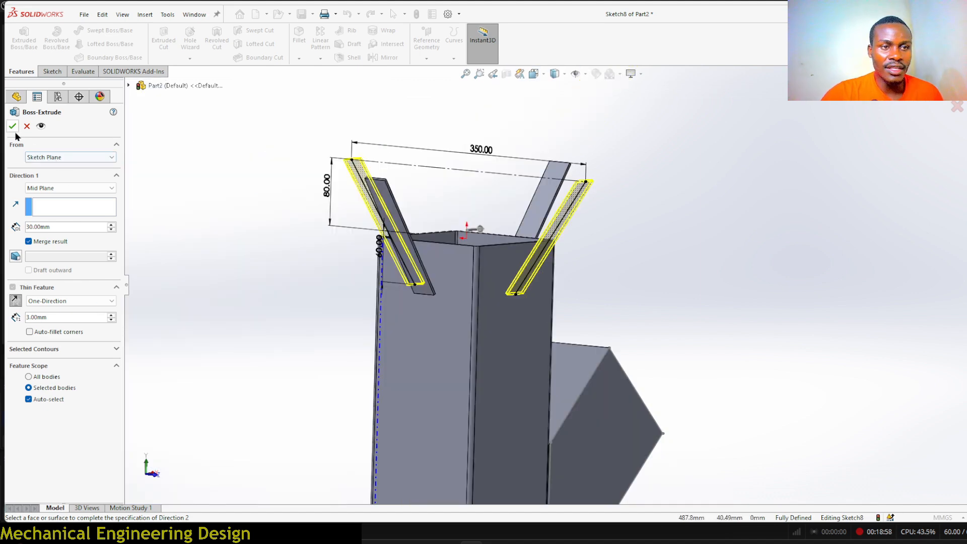
left_click(13, 127)
middle_click_drag(238, 176, 154, 290)
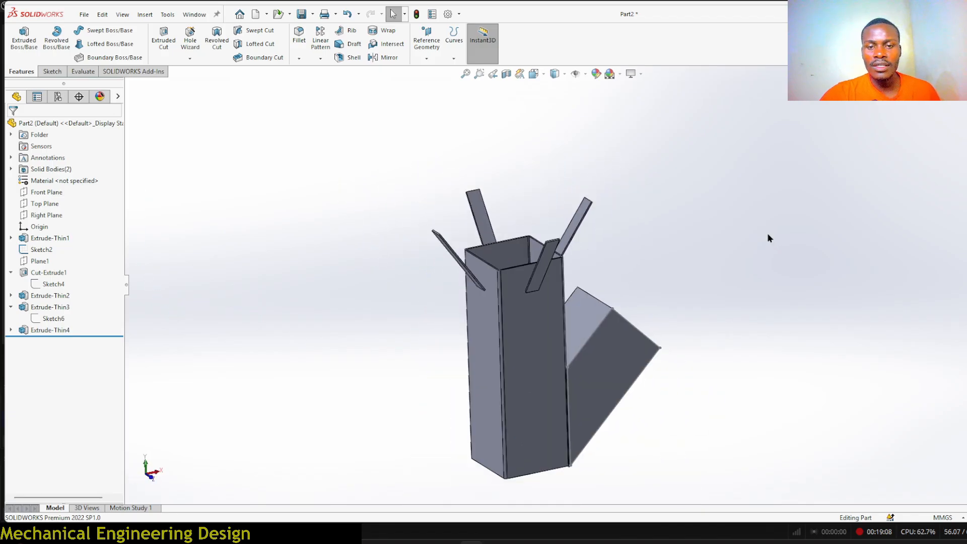
middle_click_drag(767, 235, 604, 277)
scroll(552, 282, "down", 3)
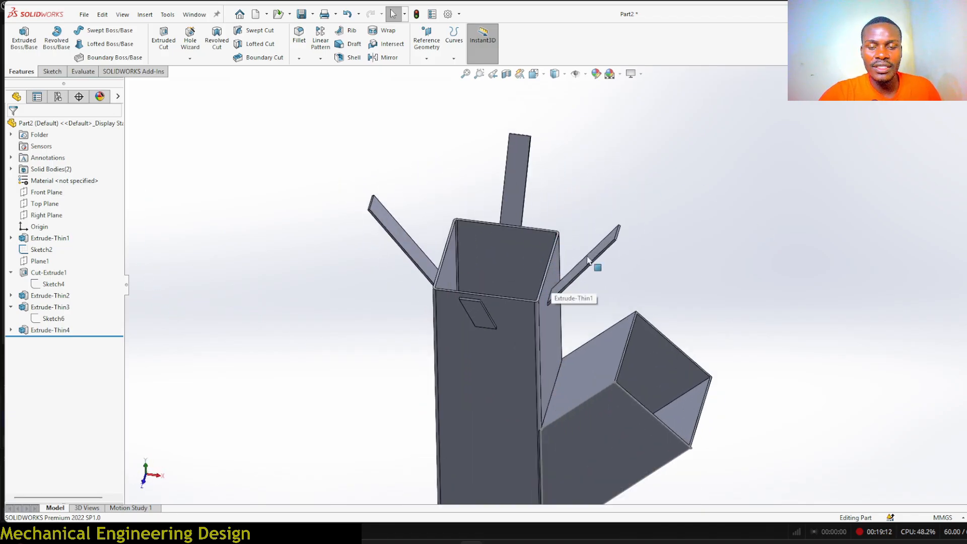
scroll(658, 182, "up", 3)
scroll(665, 225, "down", 2)
middle_click_drag(665, 225, 660, 143)
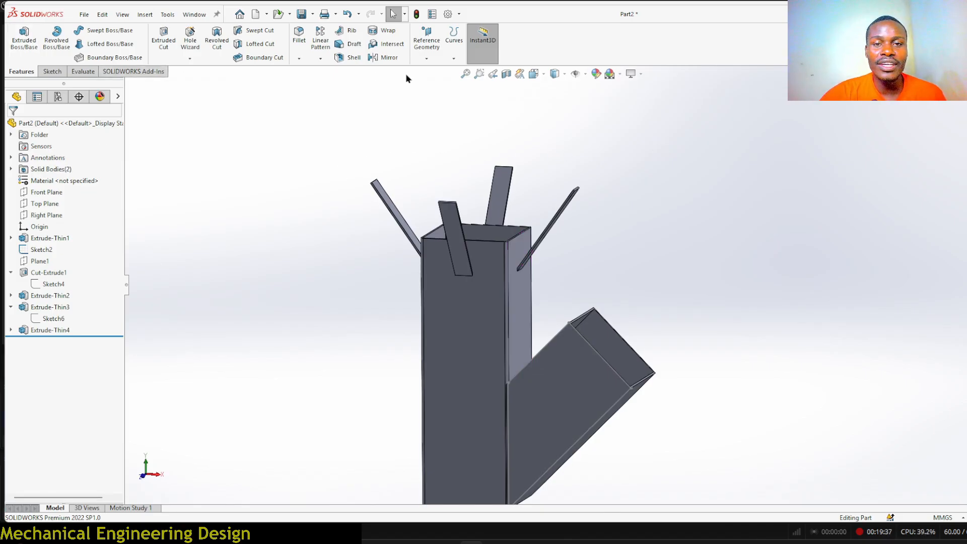
- Create a reference plane offset 82 mm above the upper end face of the main tube
left_click(433, 57)
left_click(434, 71)
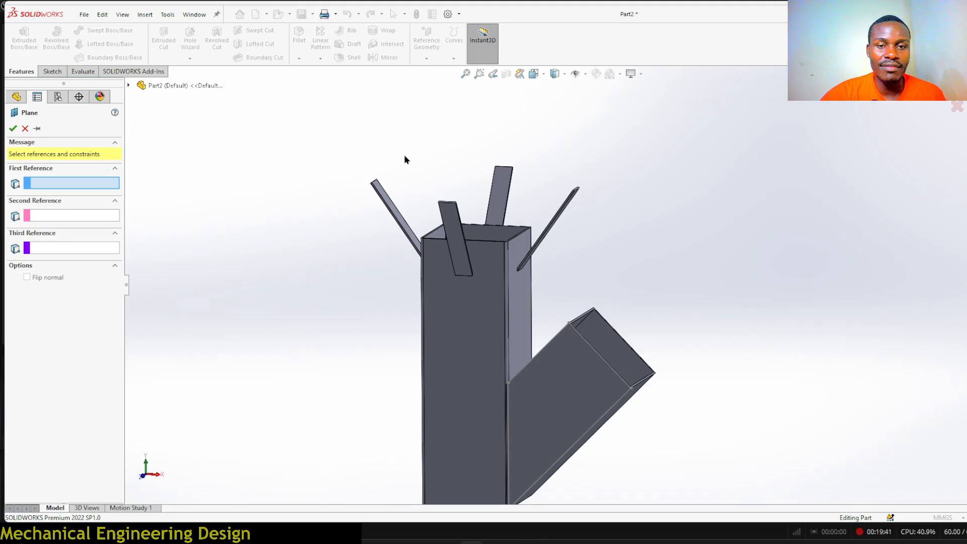
middle_click_drag(406, 158, 411, 250)
scroll(512, 297, "down", 10)
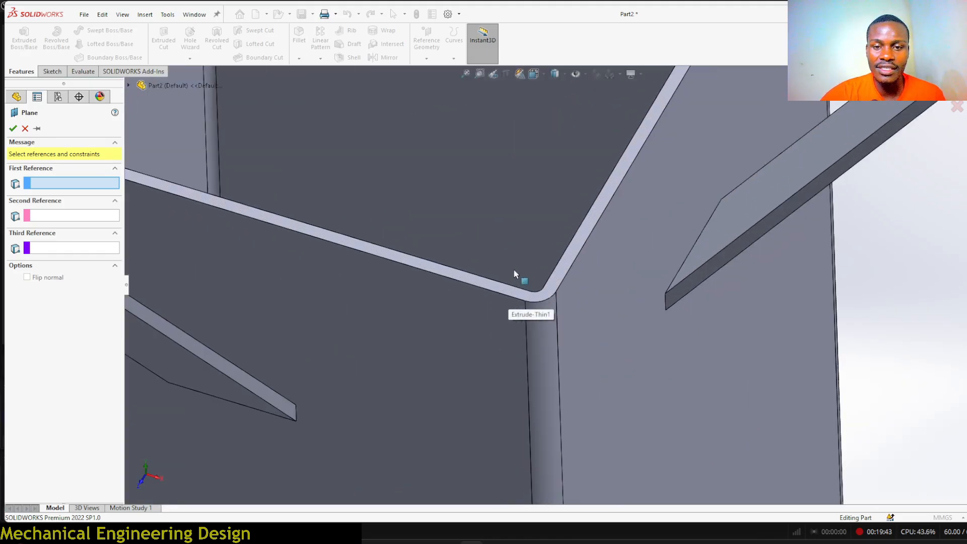
left_click(557, 274)
scroll(560, 276, "up", 5)
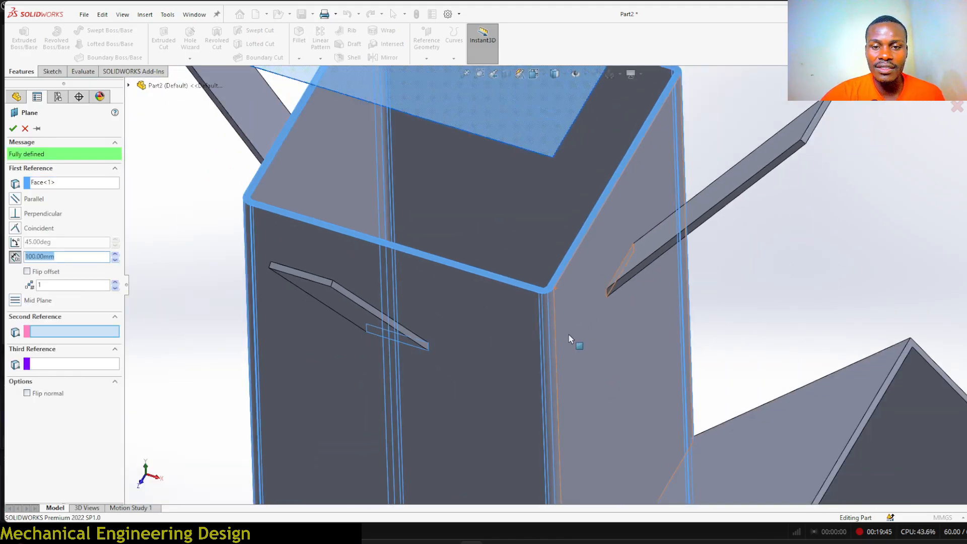
scroll(596, 332, "up", 3)
middle_click_drag(311, 327, 333, 198)
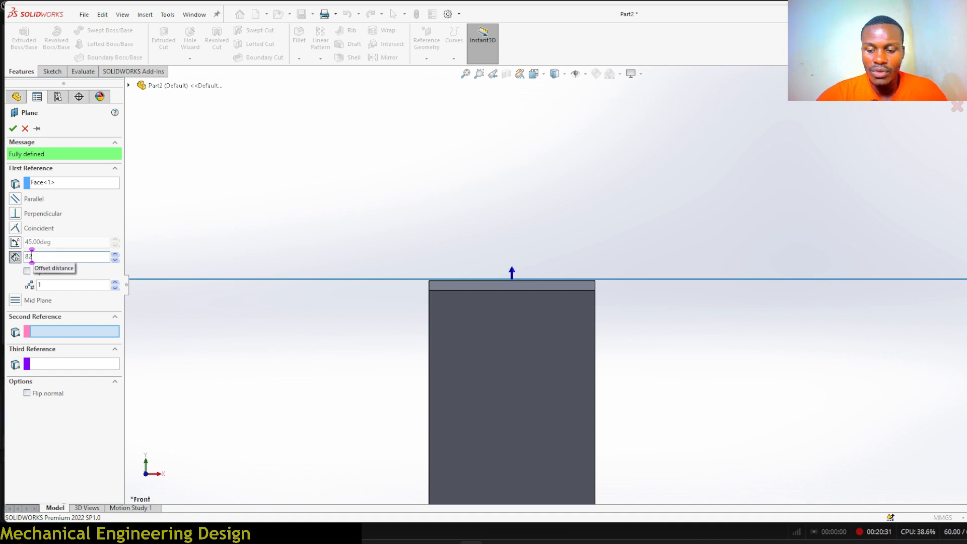
scroll(514, 199, "up", 5)
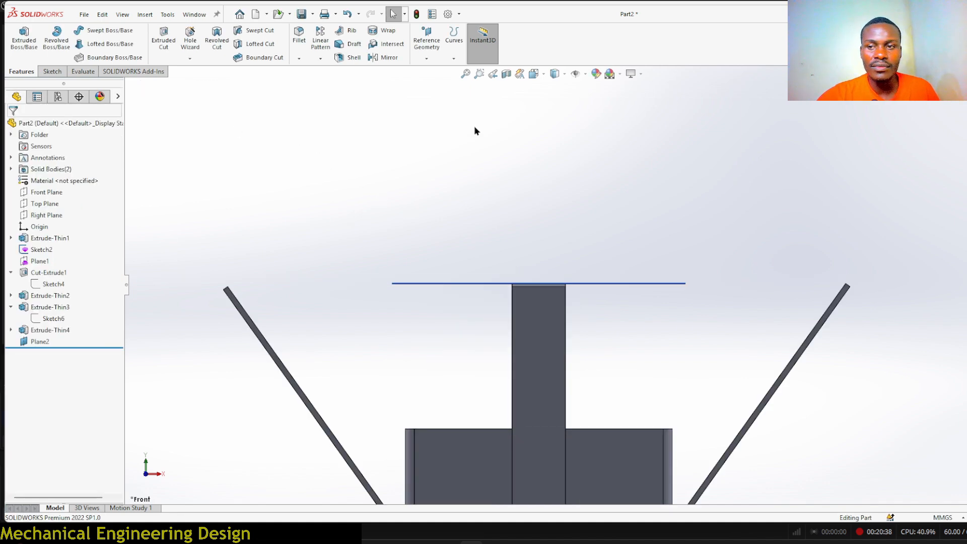
- Sketch a center rectangle about 351 × 323 mm at the origin on the reference plane offset 82 mm above the tube
middle_click_drag(473, 125, 484, 193)
left_click(579, 146)
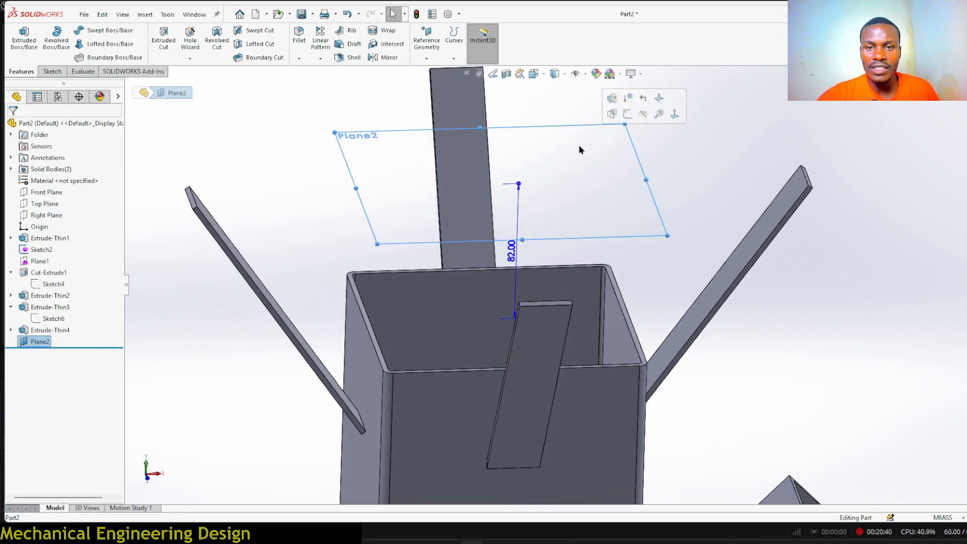
left_click(626, 115)
left_click(83, 45)
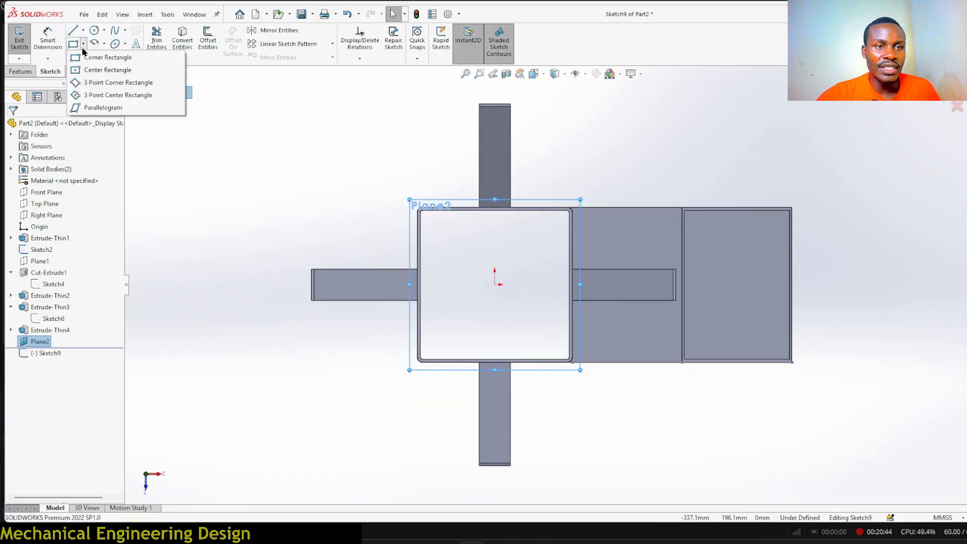
left_click(90, 71)
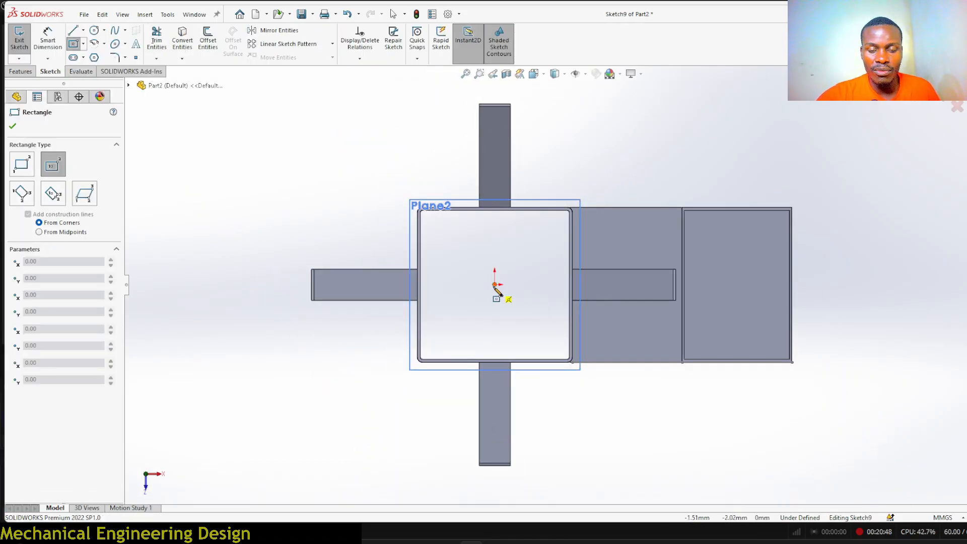
left_click(494, 284)
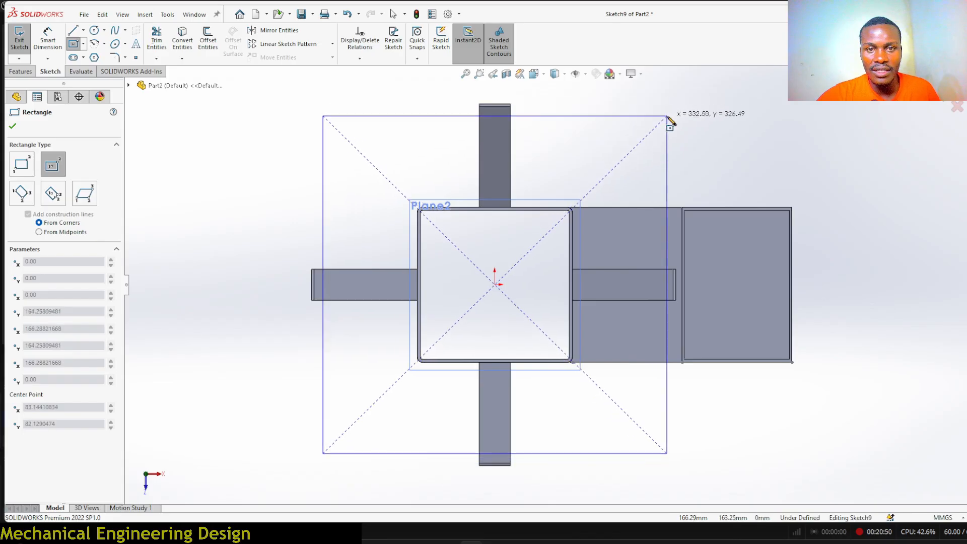
left_click(677, 117)
key("Escape")
key("f")
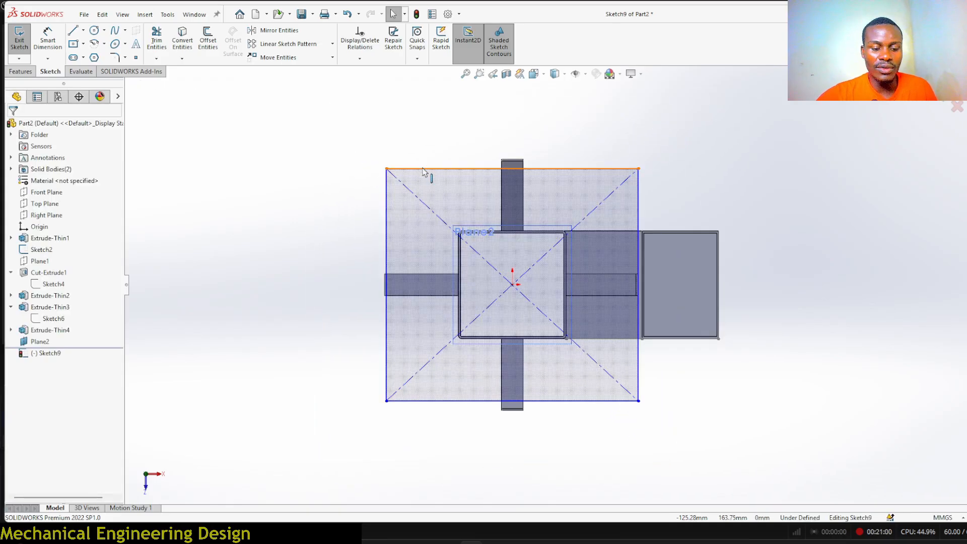
- Add an Equal relation between two adjacent sides of the rectangle to make it a square
left_click(423, 168)
left_click(386, 220)
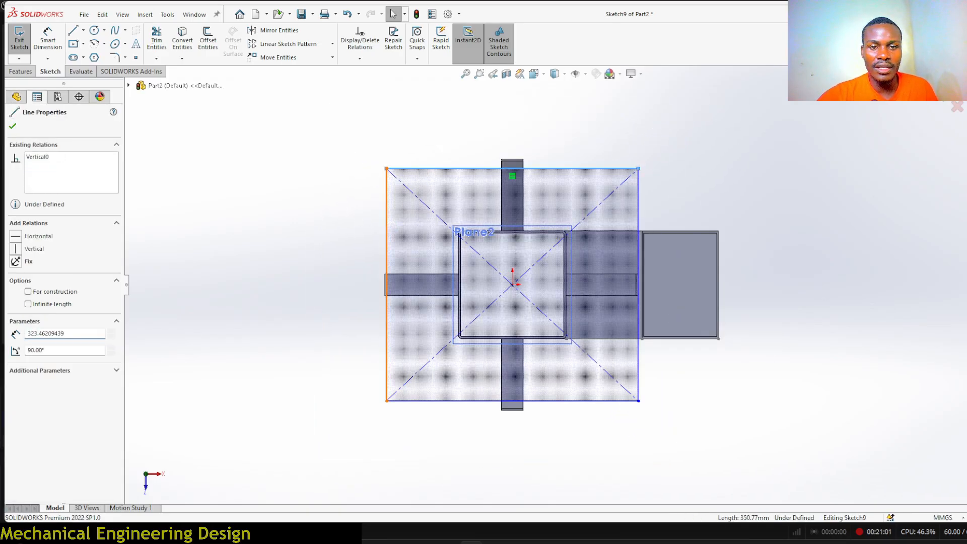
left_click(413, 169, "ctrl")
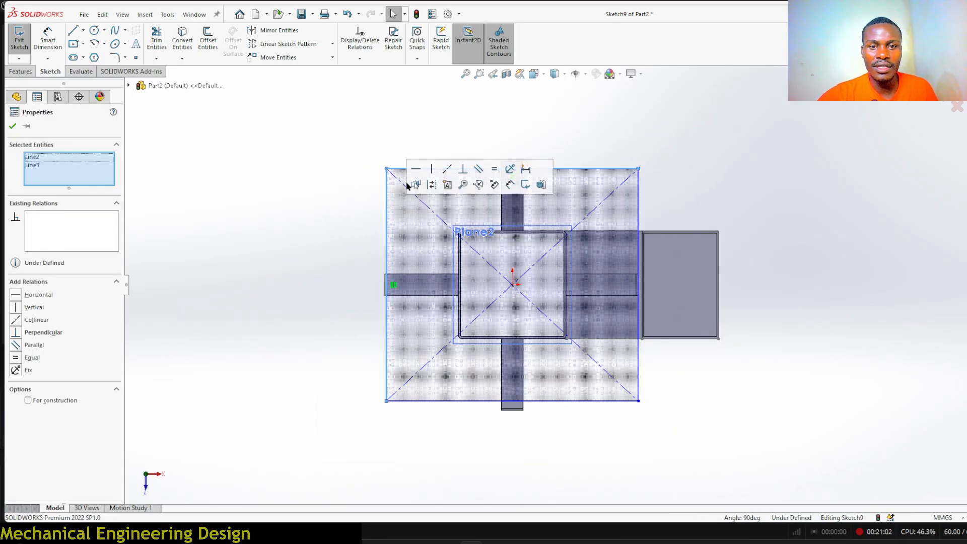
left_click(495, 170)
left_click(308, 235)
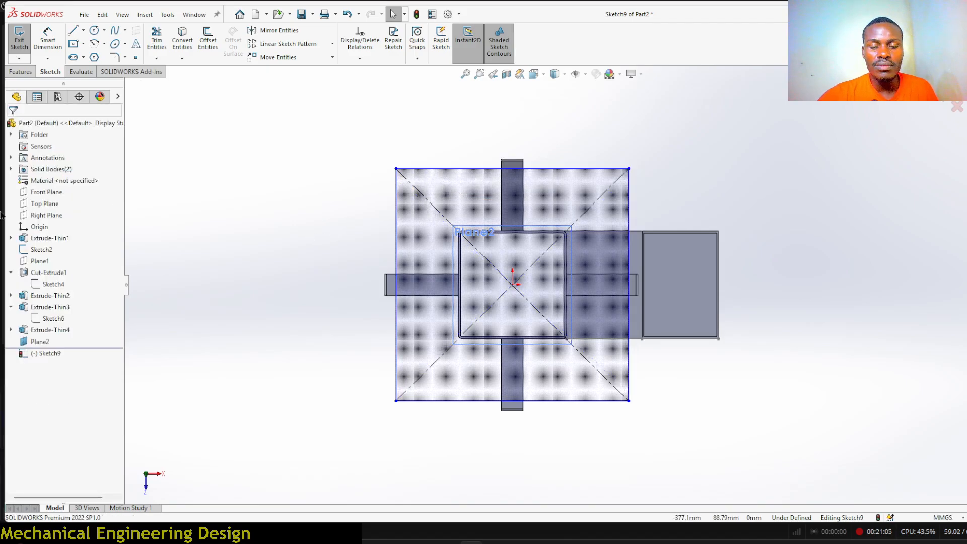
- Make the square's upper side collinear with the outer end edge of the upper support strip
scroll(533, 158, "down", 5)
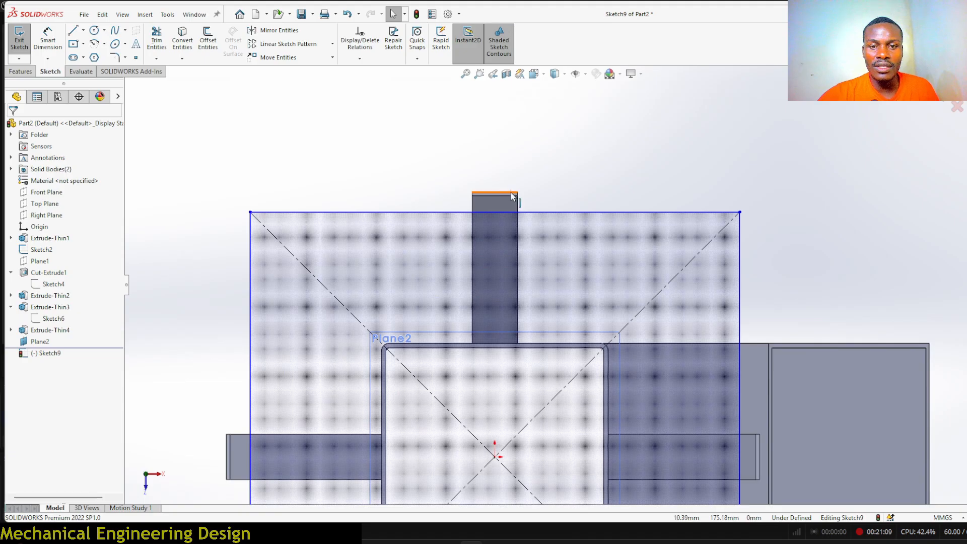
left_click(513, 193)
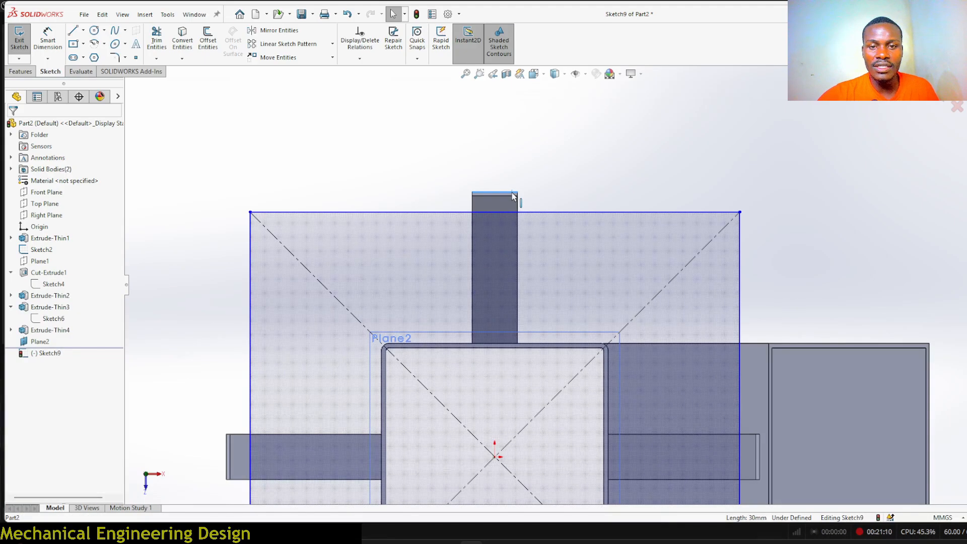
left_click(456, 213, "ctrl")
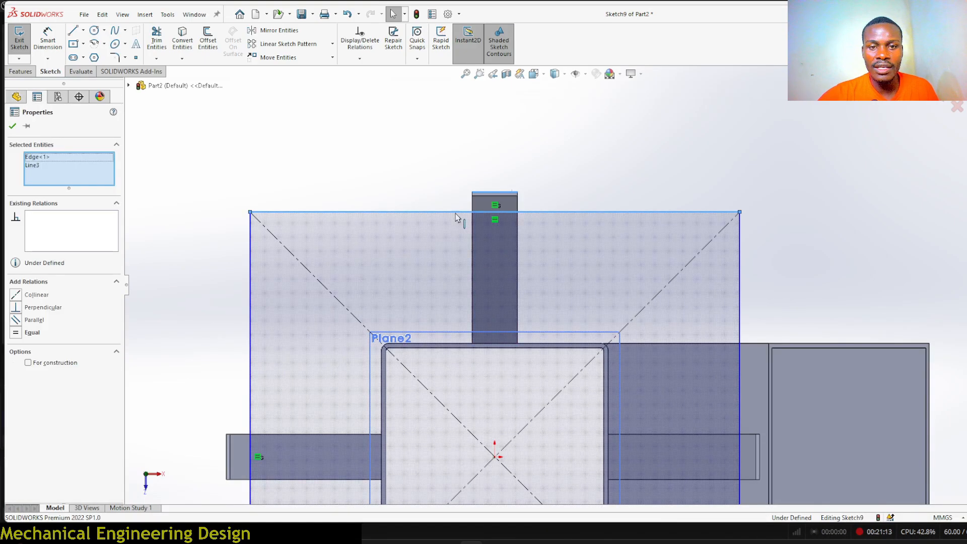
left_click(484, 168)
key("f")
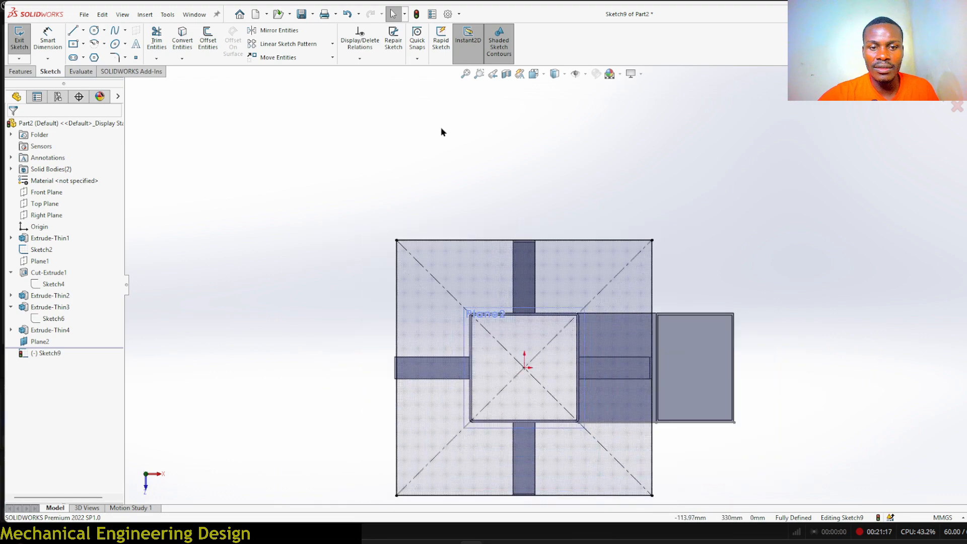
- Extrude the square 5 mm blind downward as a separate, unmerged body, and hide its reference plane
left_click(19, 72)
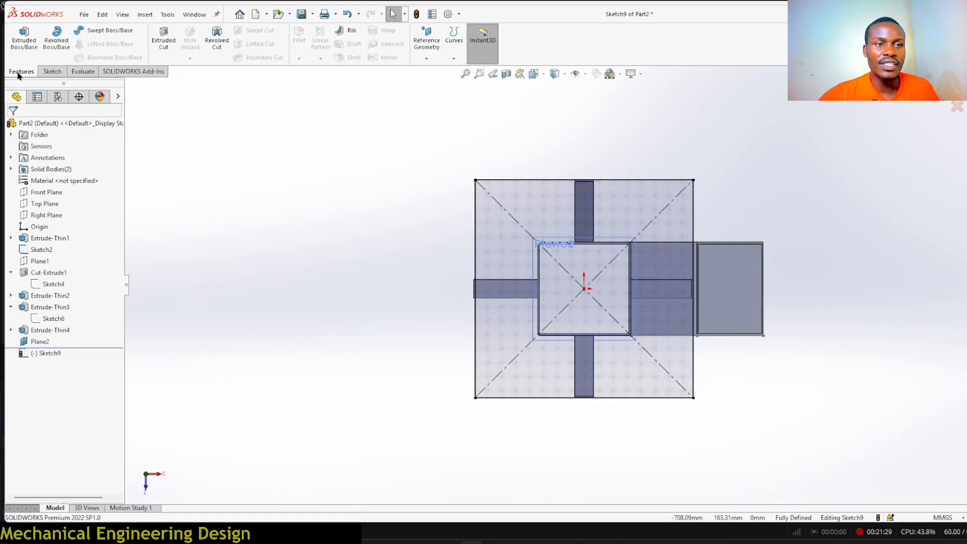
left_click(22, 39)
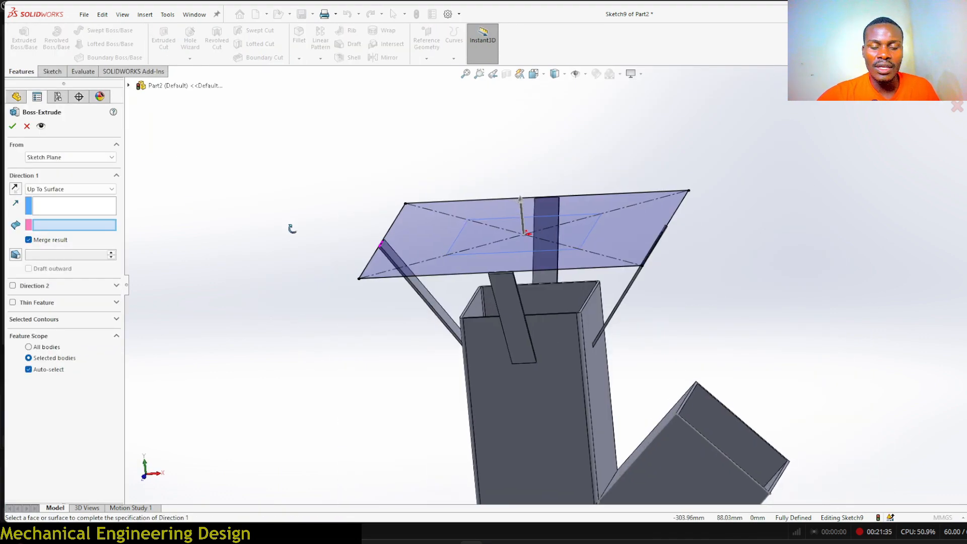
middle_click_drag(292, 228, 298, 207)
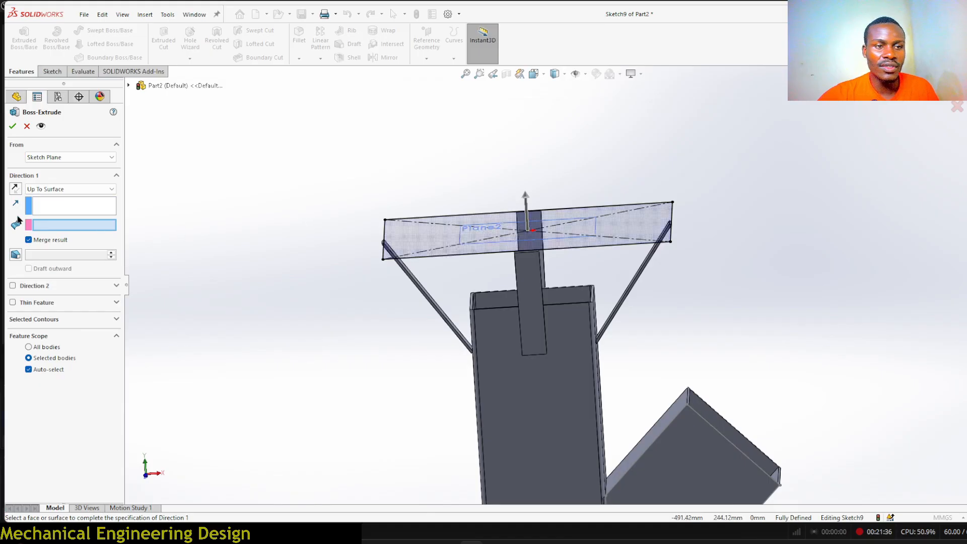
left_click(70, 188)
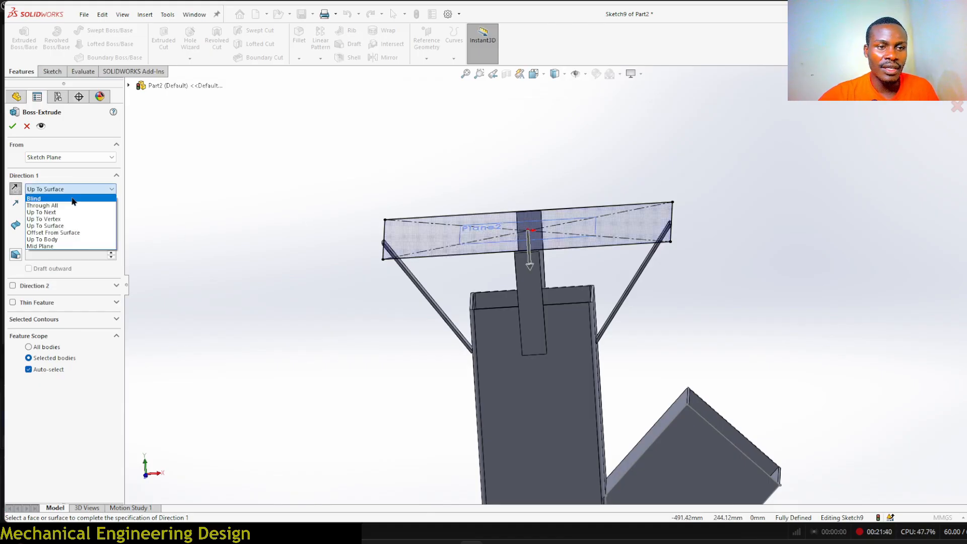
left_click(76, 196)
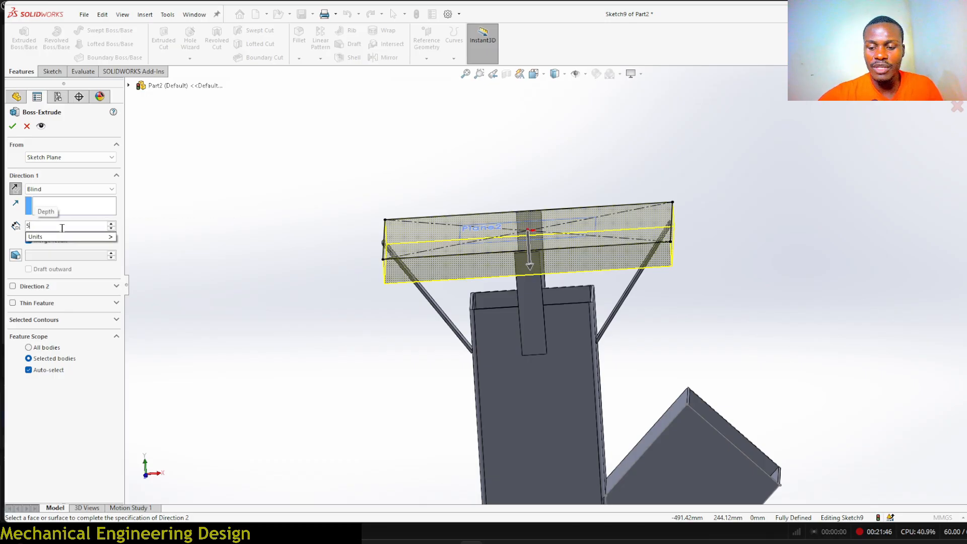
type("5")
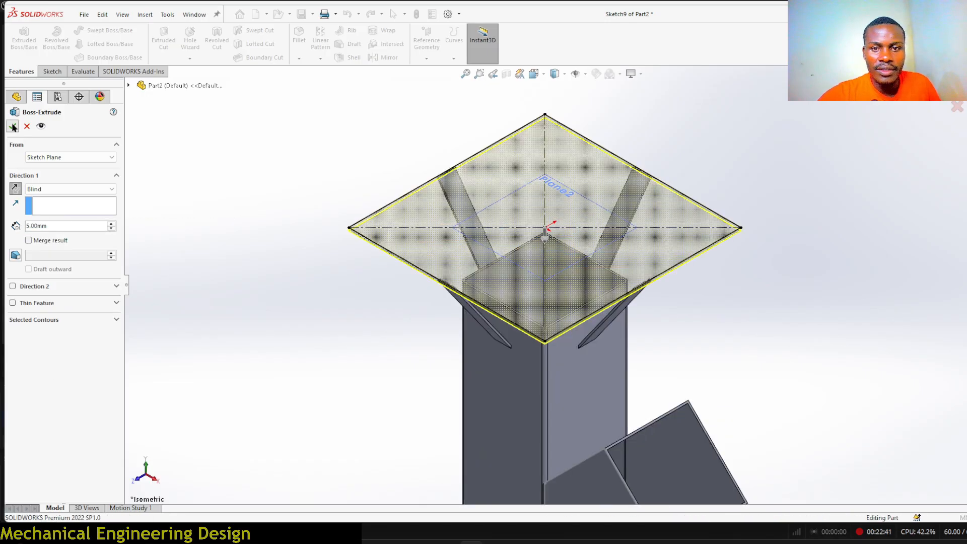
left_click(13, 126)
left_click(41, 342)
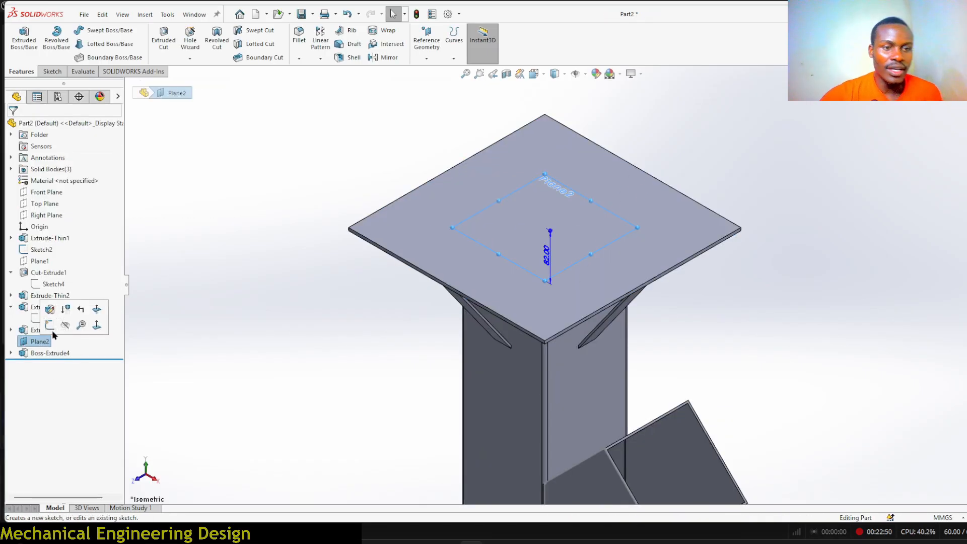
left_click(279, 307)
- Sketch a corner rectangle about 337 mm long and 17 mm high on the plate's top face, near its upper edge
mouse_move(340, 319)
middle_mouse_down()
mouse_move(328, 198)
mouse_move(380, 284)
mouse_move(382, 323)
mouse_move(432, 243)
middle_mouse_up()
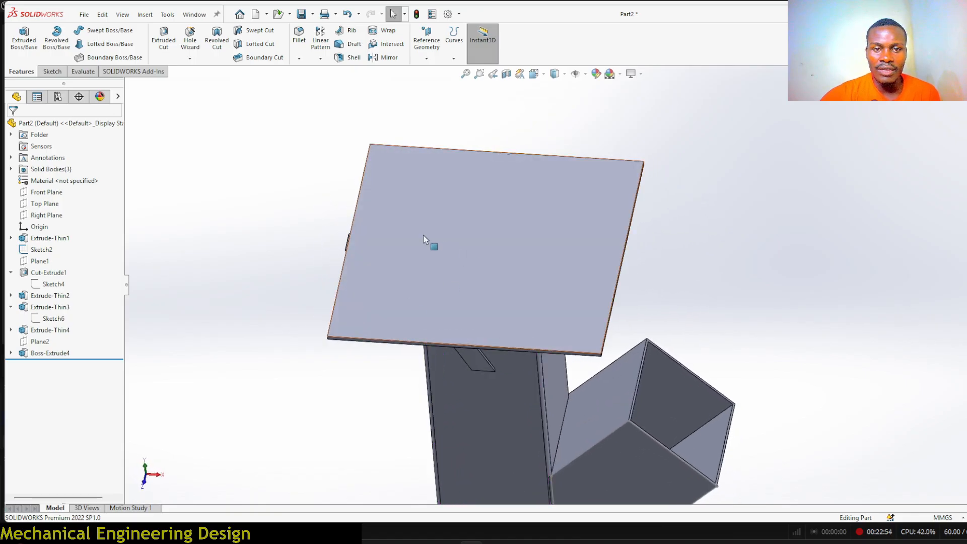
left_click(432, 244)
left_click(496, 197)
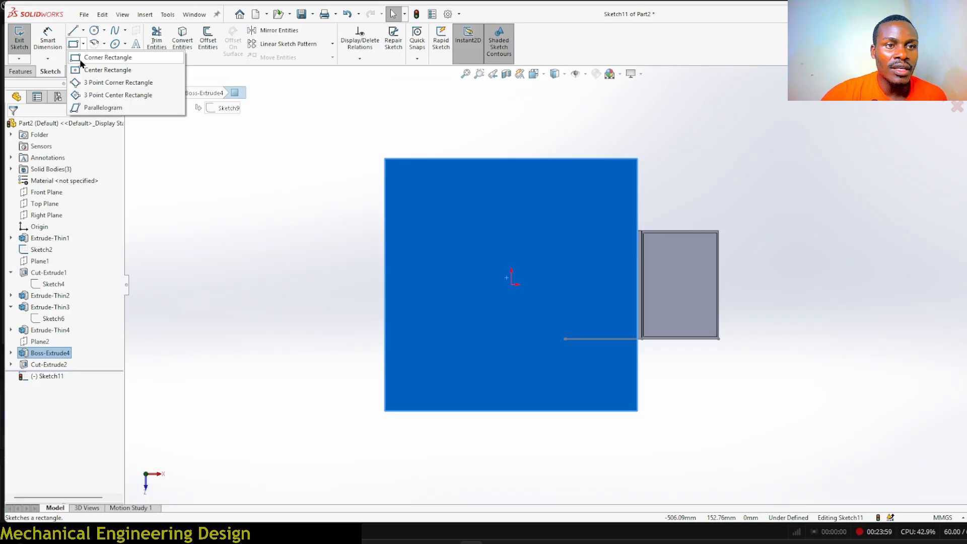
left_click(81, 60)
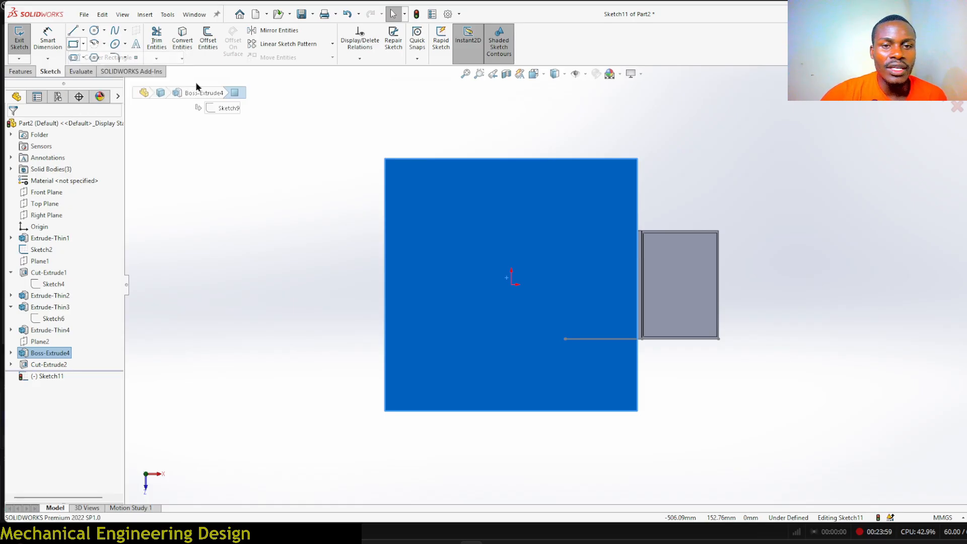
left_click(391, 167)
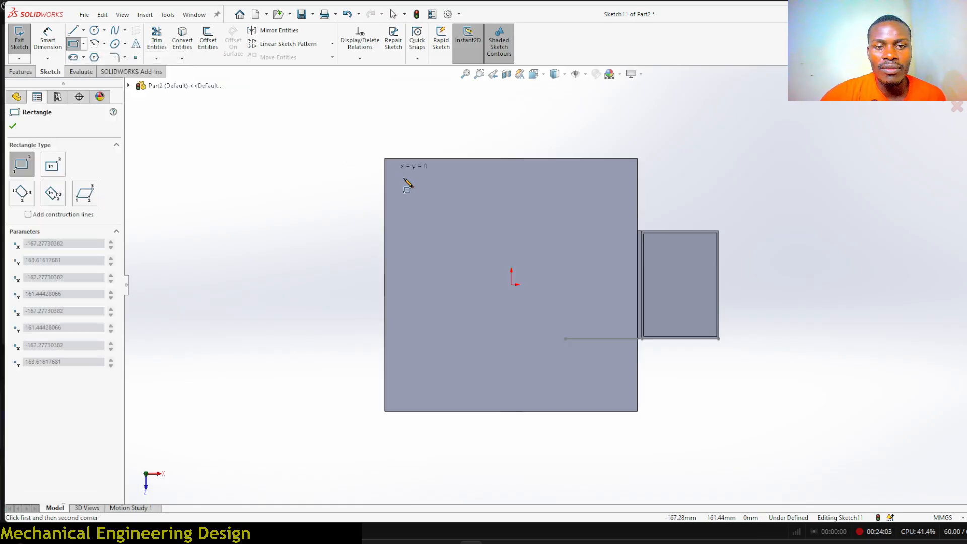
left_click(634, 178)
- Dimension the narrow rectangle 30 mm high and 330 mm long
mouse_move(667, 173)
right_mouse_down()
mouse_move(679, 157)
mouse_move(662, 126)
right_mouse_up()
scroll(584, 187, "down", 3)
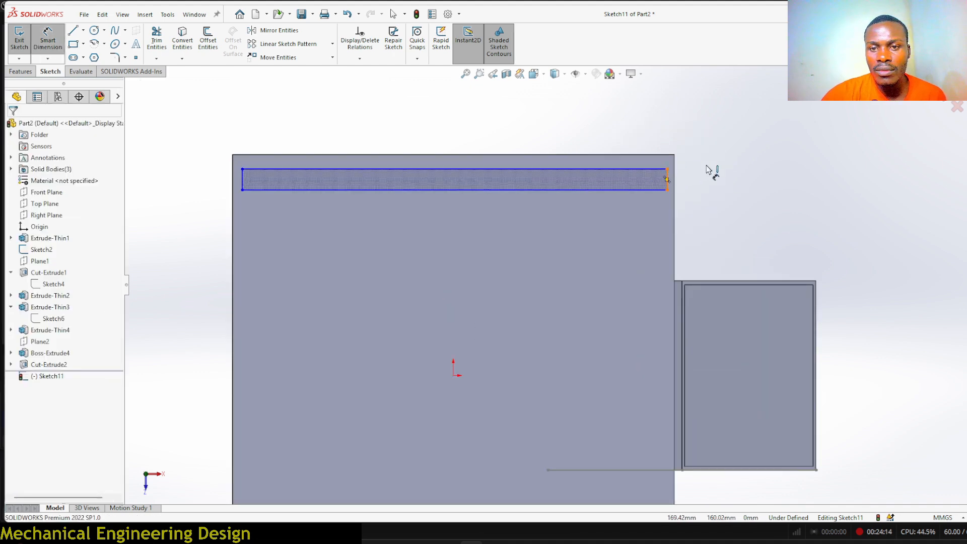
left_click(667, 179)
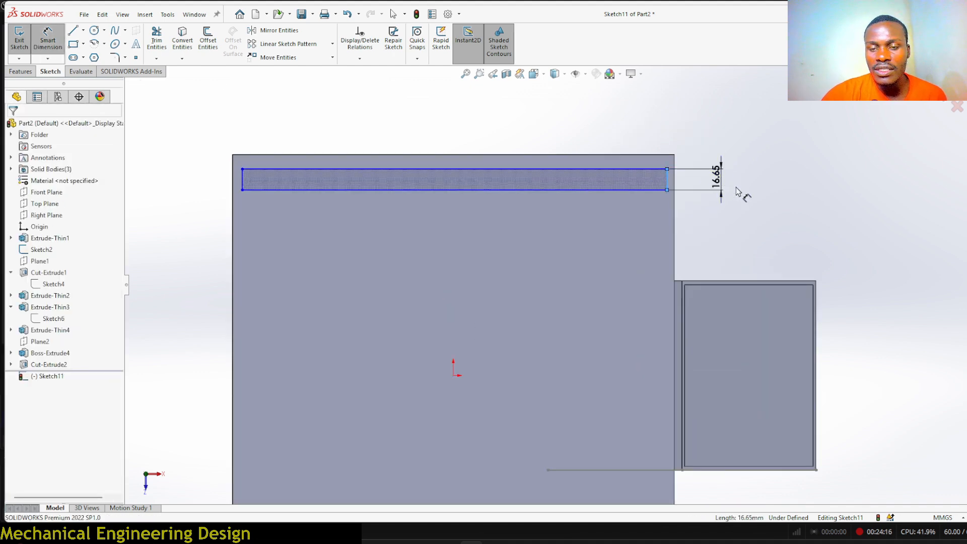
left_click(736, 190)
type("30")
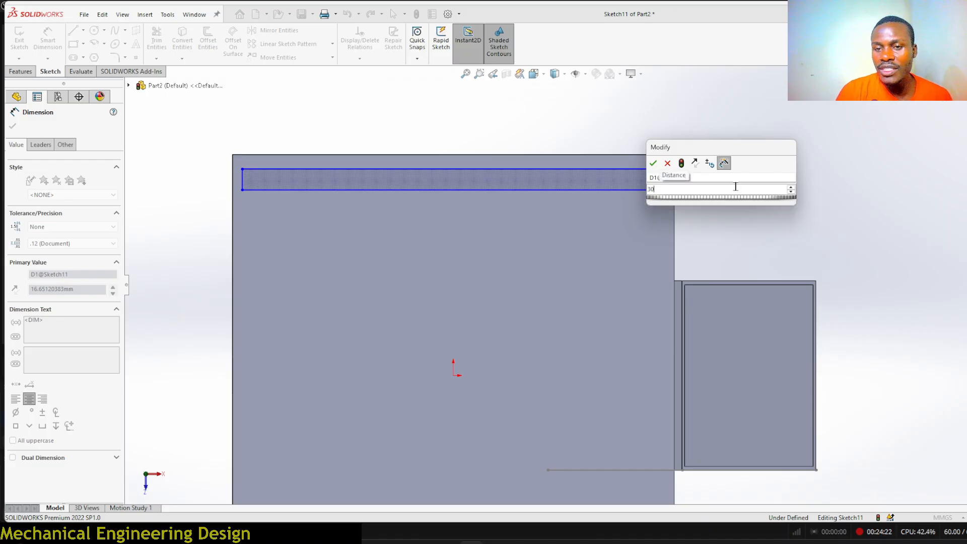
key("Return")
left_click(529, 152)
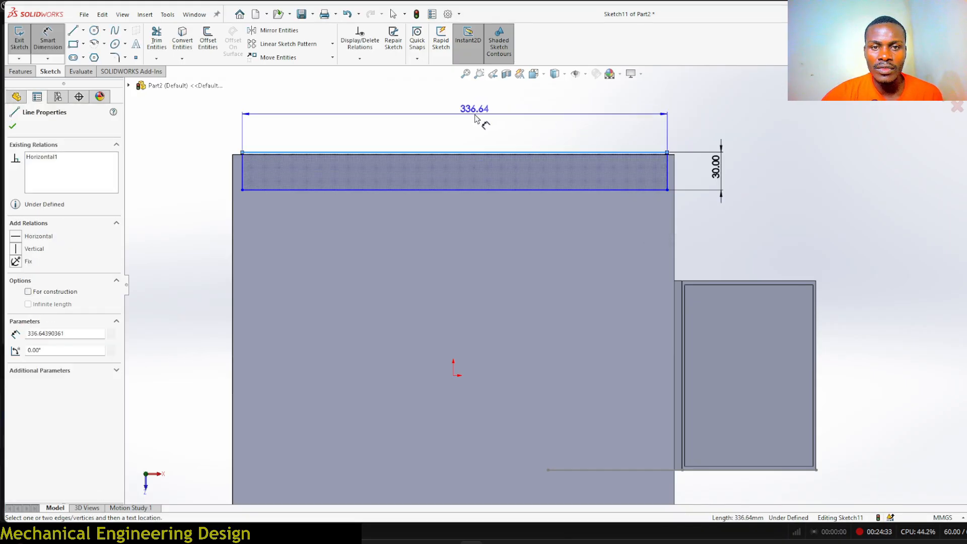
left_click(476, 119)
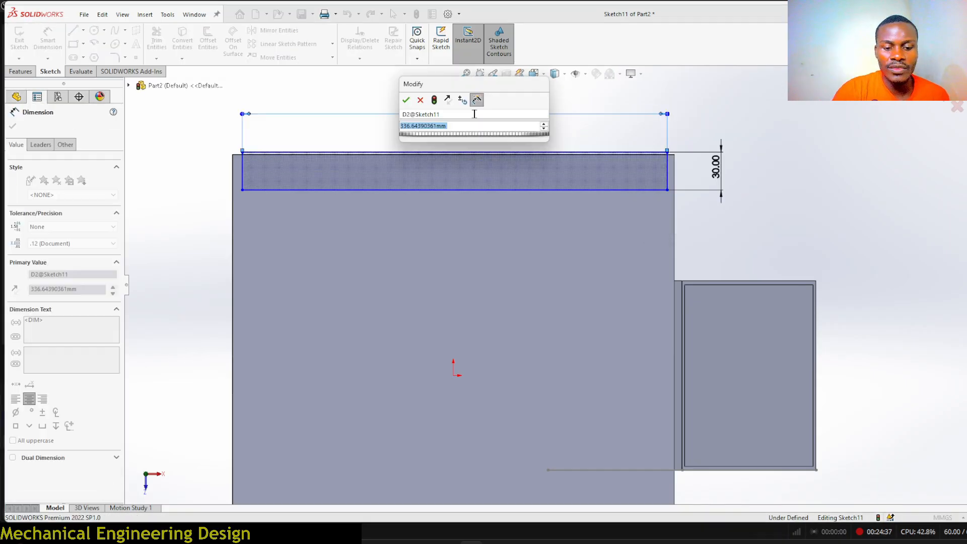
type("330")
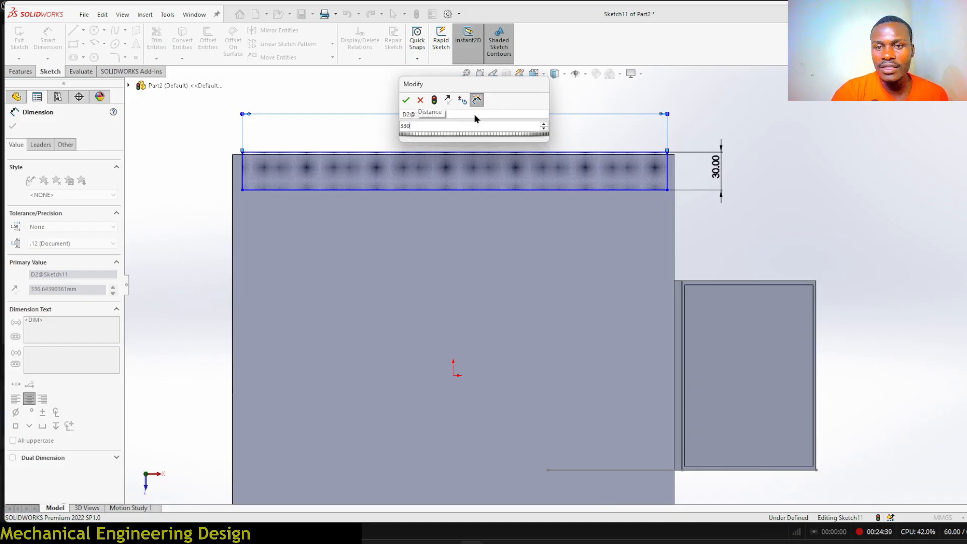
key("Return")
- Move the rectangle inside the plate's outline and align its lower side's midpoint vertically with the origin
left_click_drag(248, 193, 247, 222)
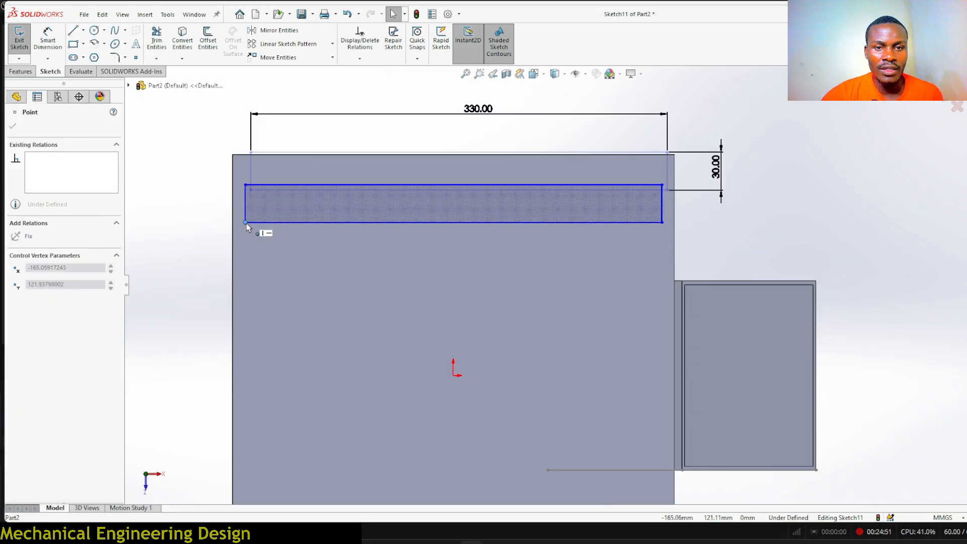
left_click(204, 189)
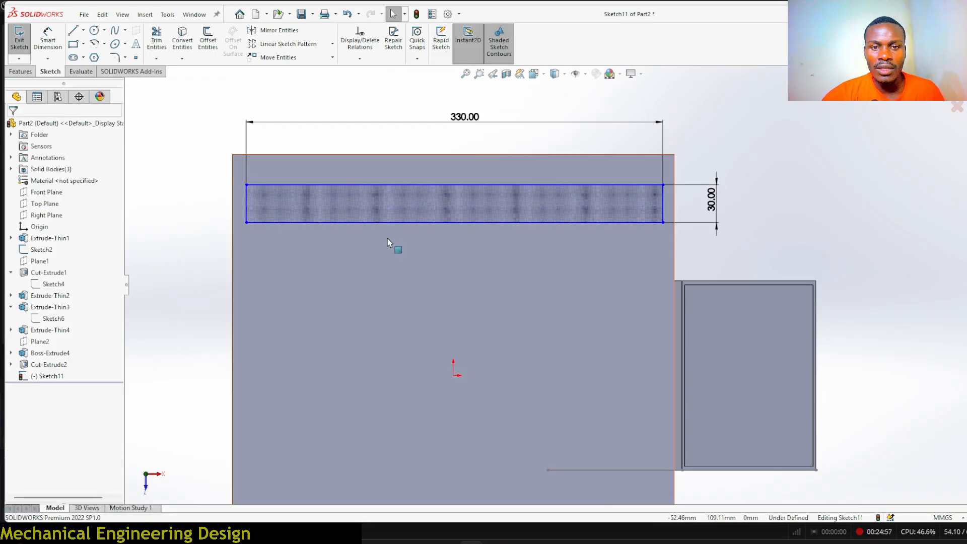
left_click(454, 223)
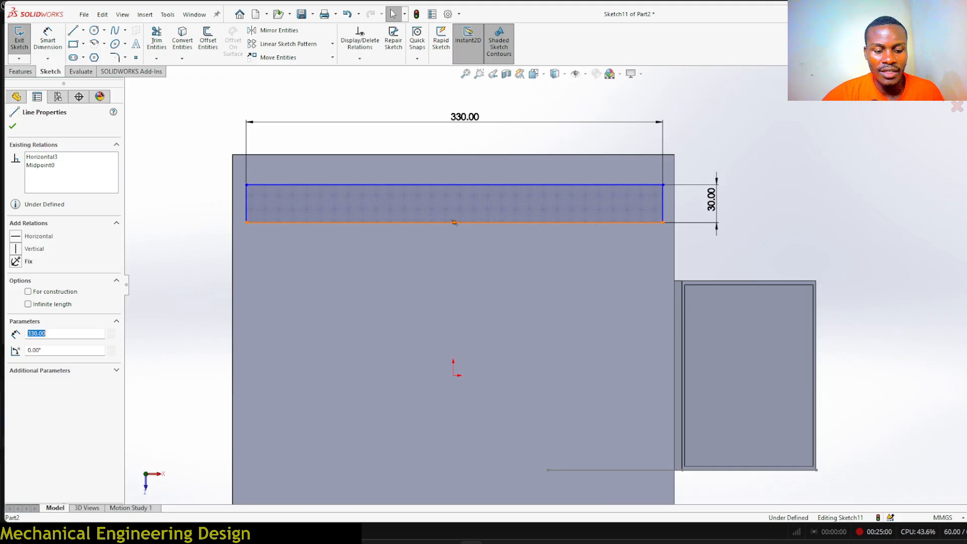
left_click(454, 375, "ctrl")
left_click(497, 328)
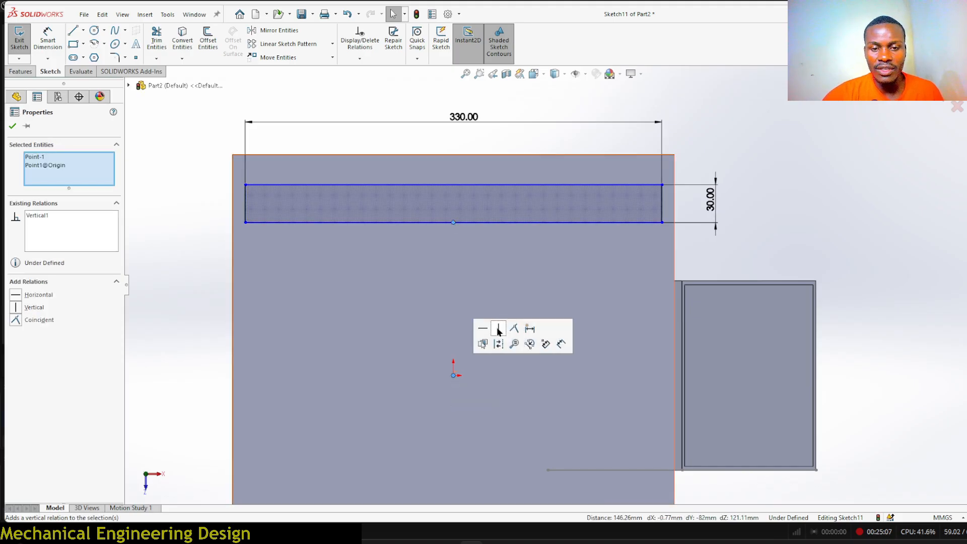
left_click(145, 148)
- Dimension the narrow rectangle's upper side 10 mm from the plate's upper edge
right_click_drag(145, 148, 134, 109)
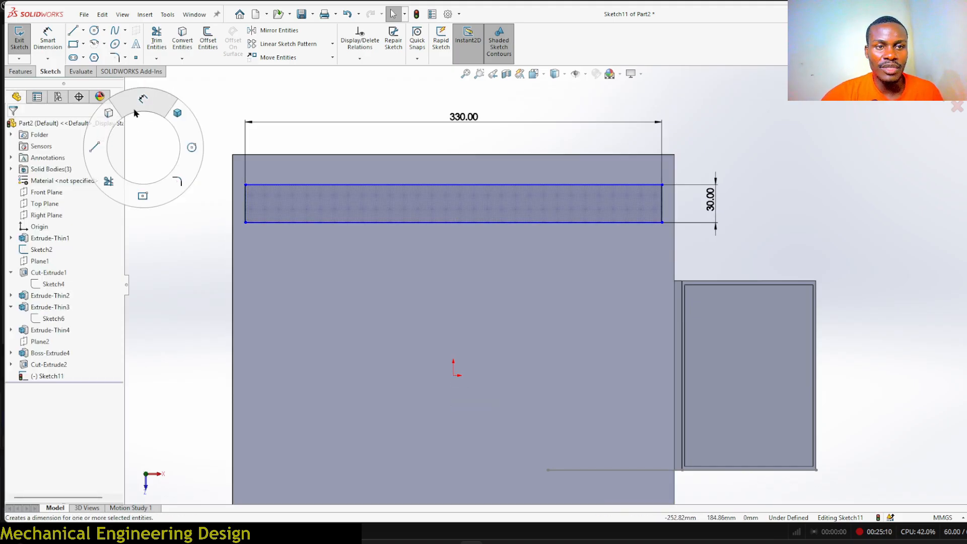
left_click(282, 185)
left_click(283, 155)
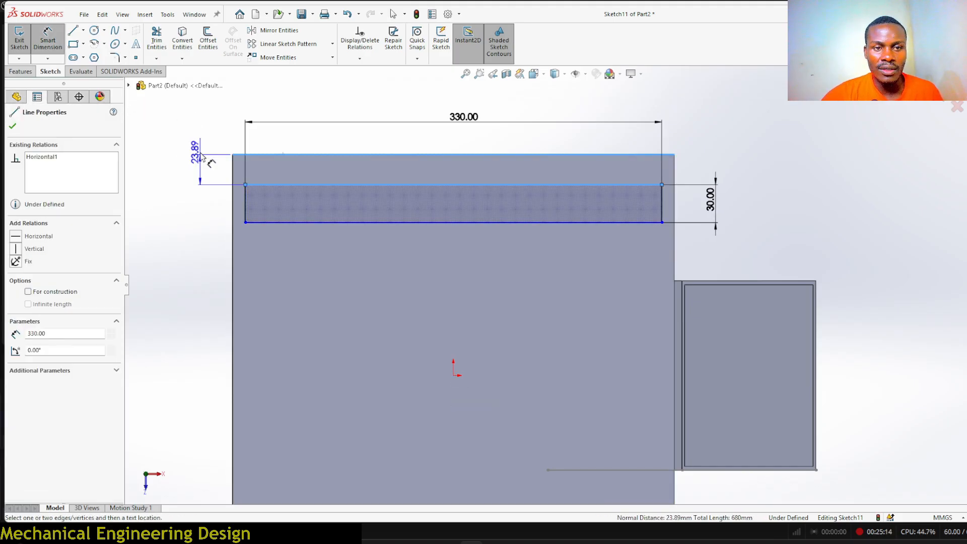
left_click(200, 154)
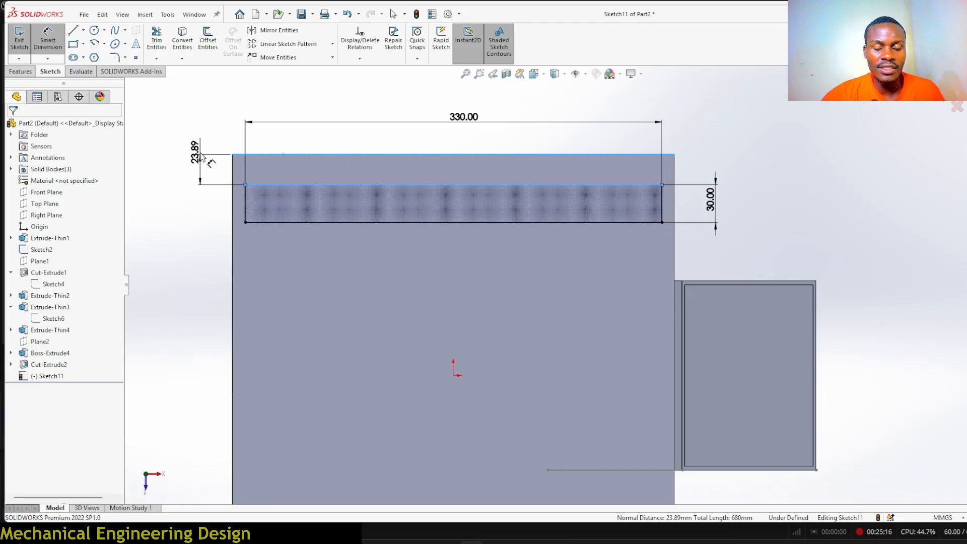
left_click(200, 157)
type("10")
key("Return")
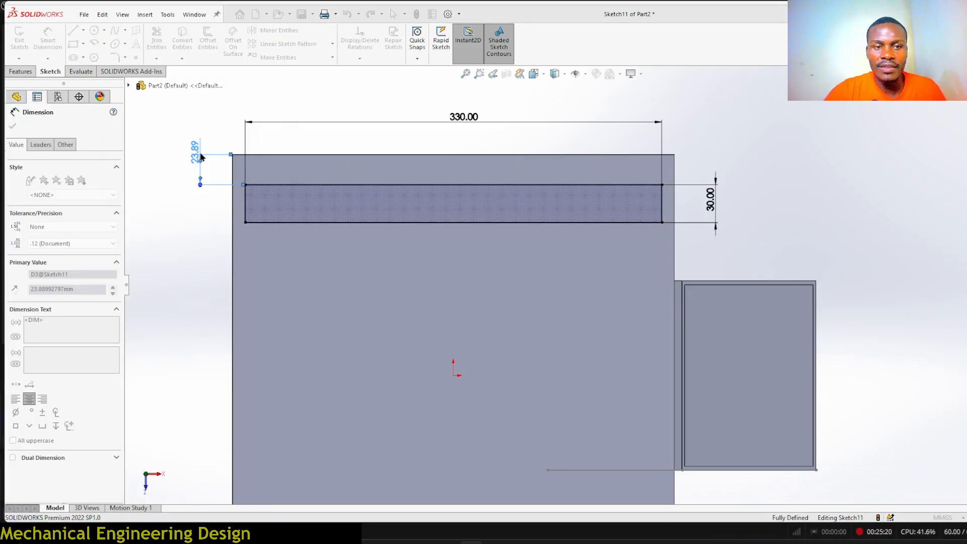
key("Escape")
- Cut the 330 × 30 mm rectangle through the plate with an Up To Surface extruded cut ending at the plate's underside
left_click(20, 72)
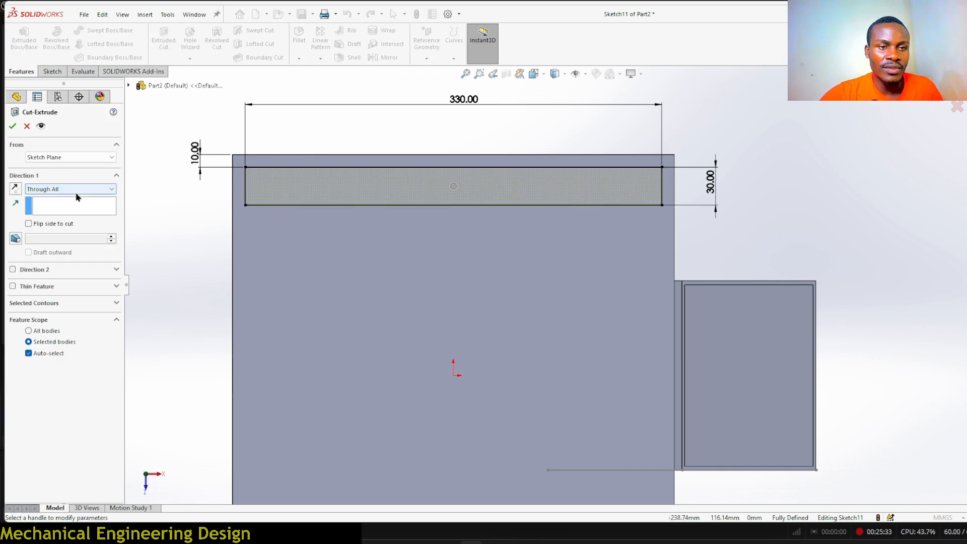
left_click(73, 189)
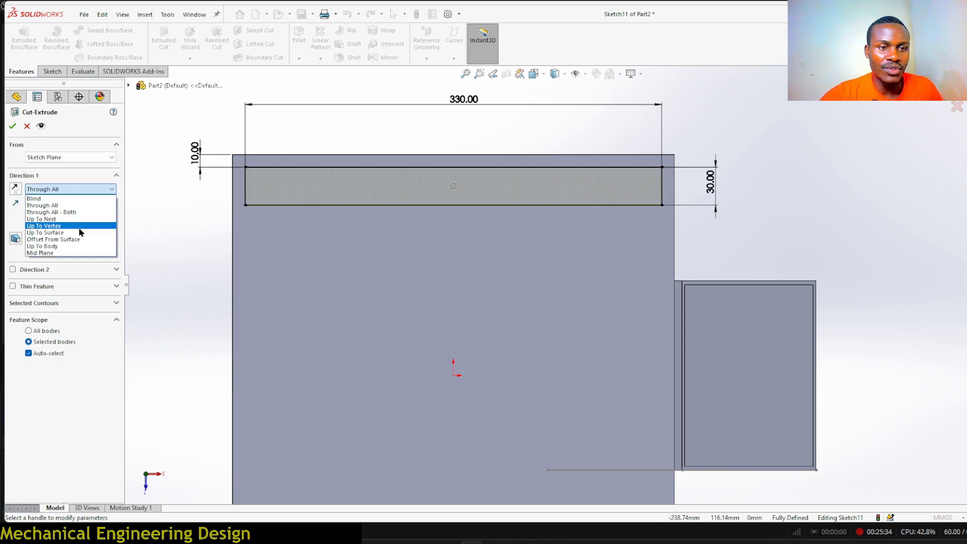
left_click(48, 232)
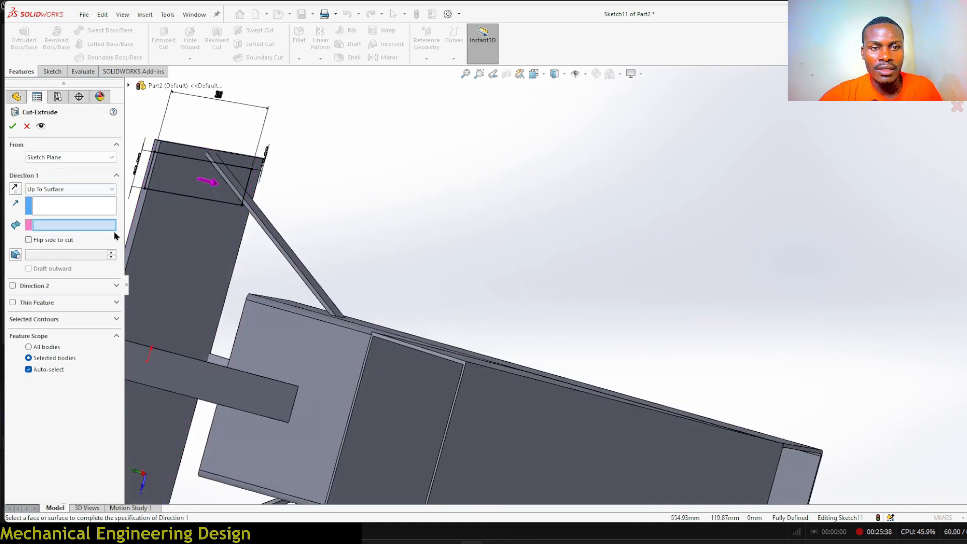
left_click(192, 237)
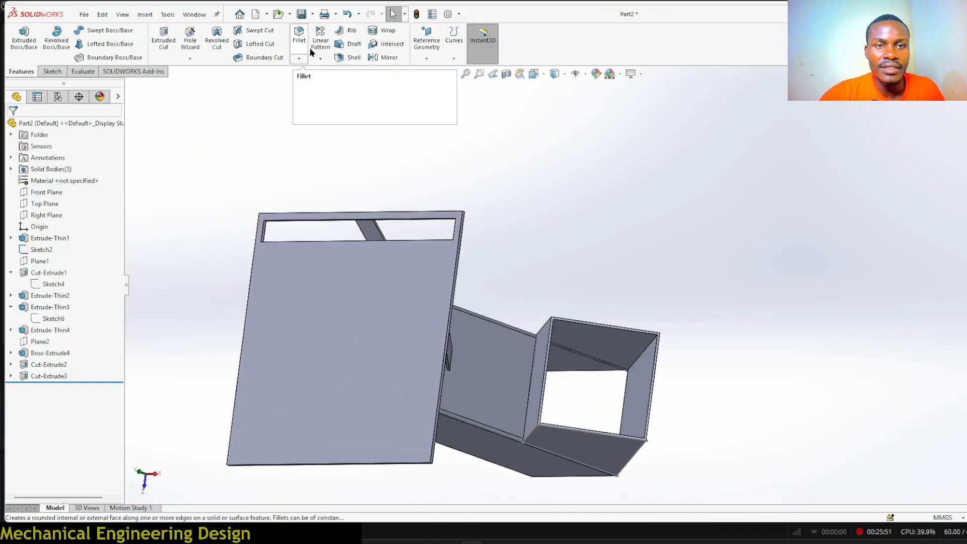
- Start a linear pattern of the slot cut, using the plate's long side edge as its direction
left_click(321, 37)
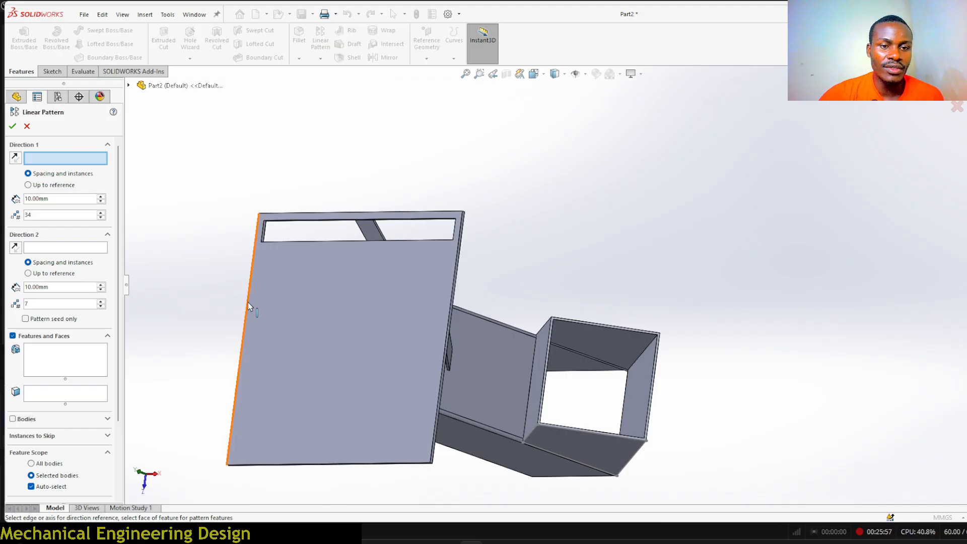
left_click(246, 301)
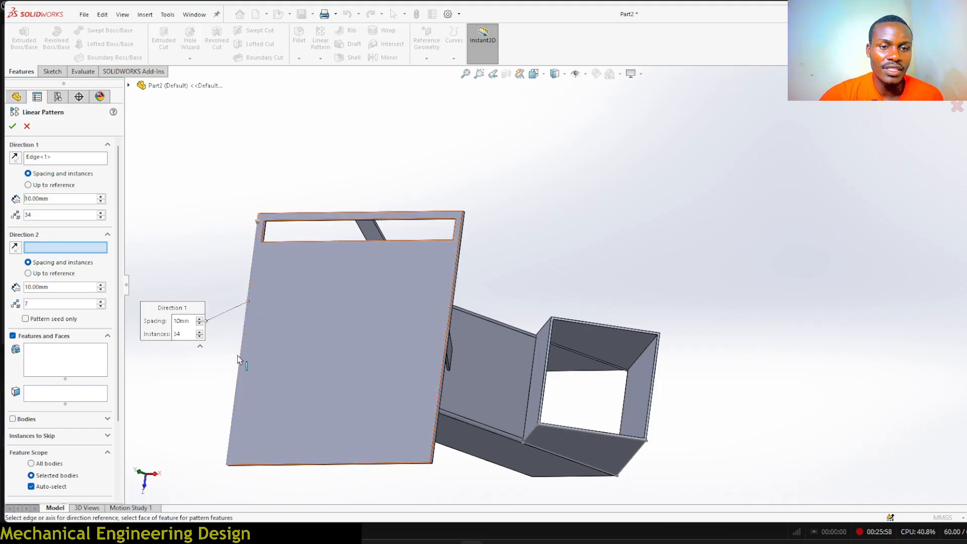
left_click(44, 362)
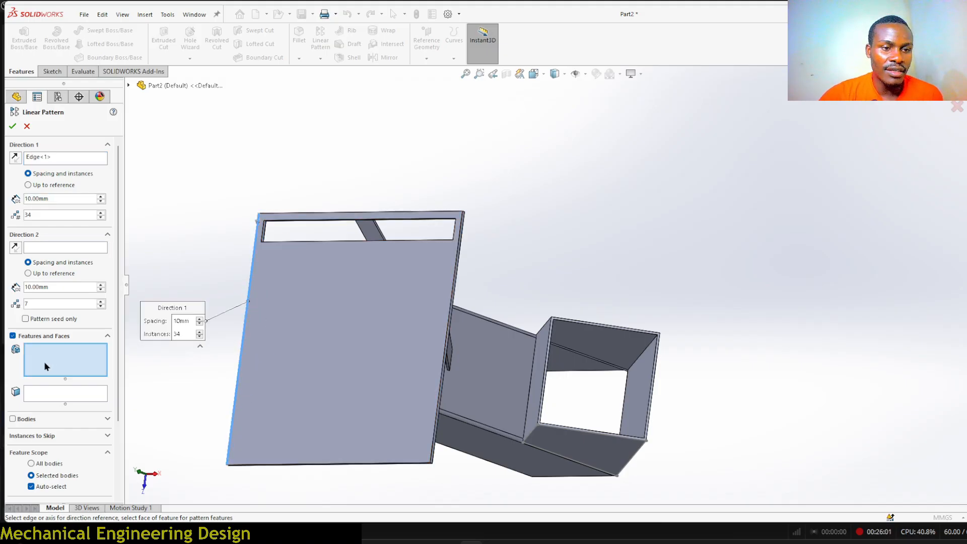
left_click(129, 87)
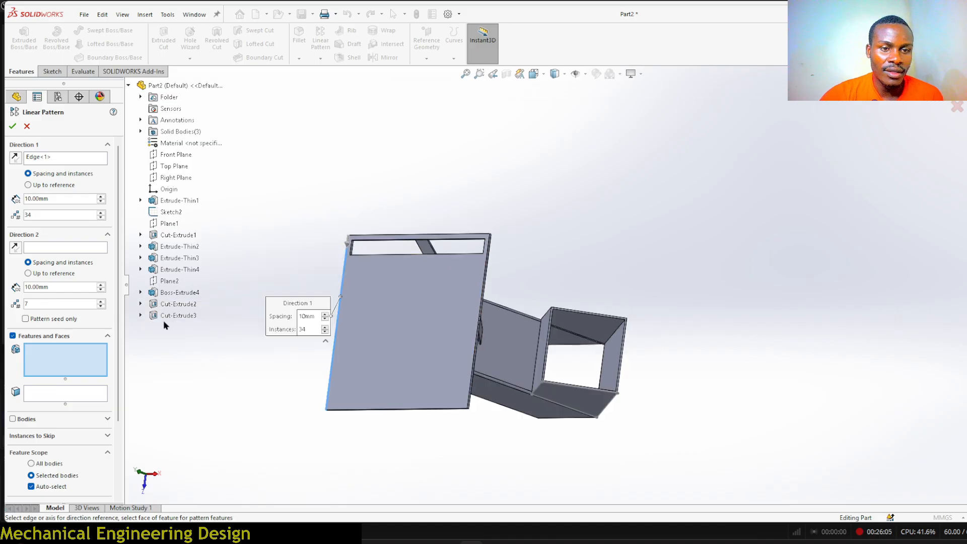
left_click(185, 316)
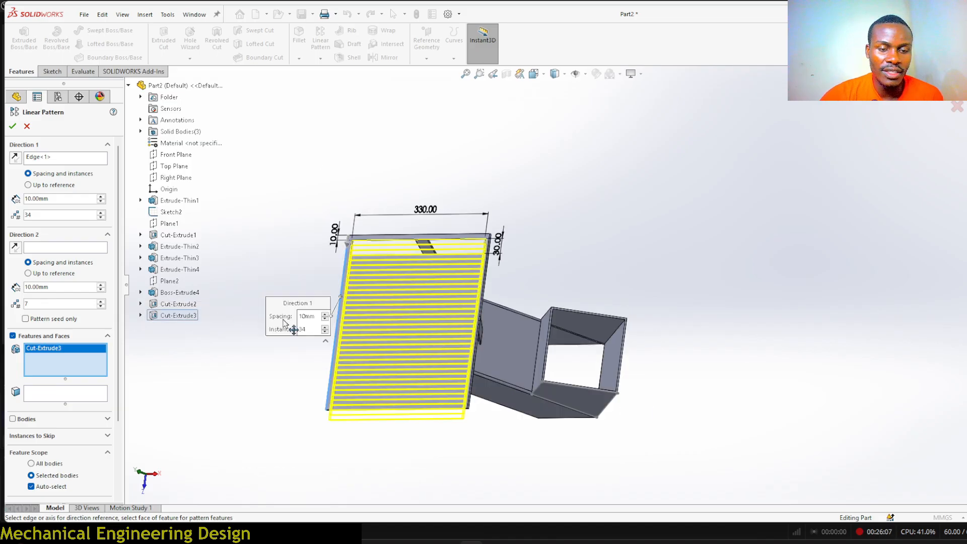
- Set the pattern's spacing to 43 mm with eight instances to fill the plate with slots, and finish it
left_click(100, 197)
left_click(100, 197)
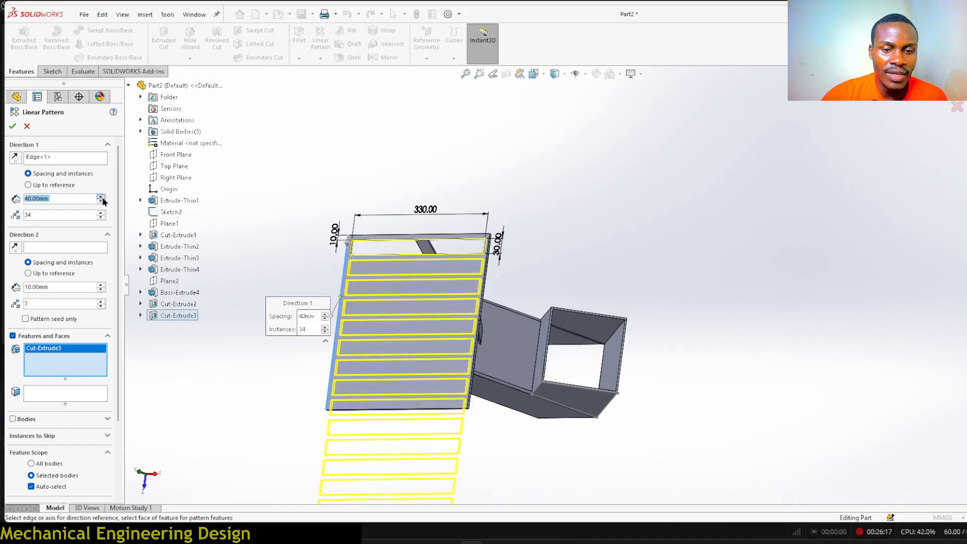
left_click(100, 197)
left_click(100, 197)
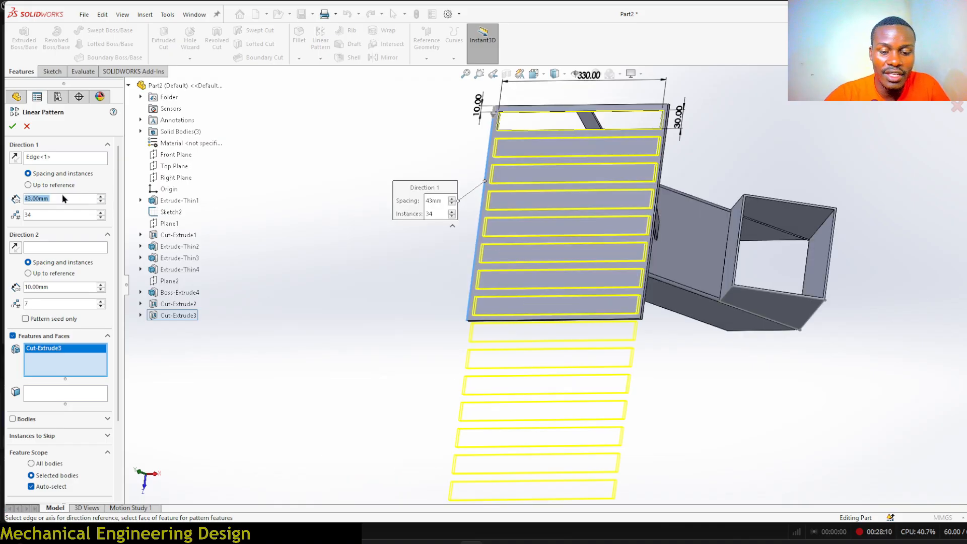
type("4")
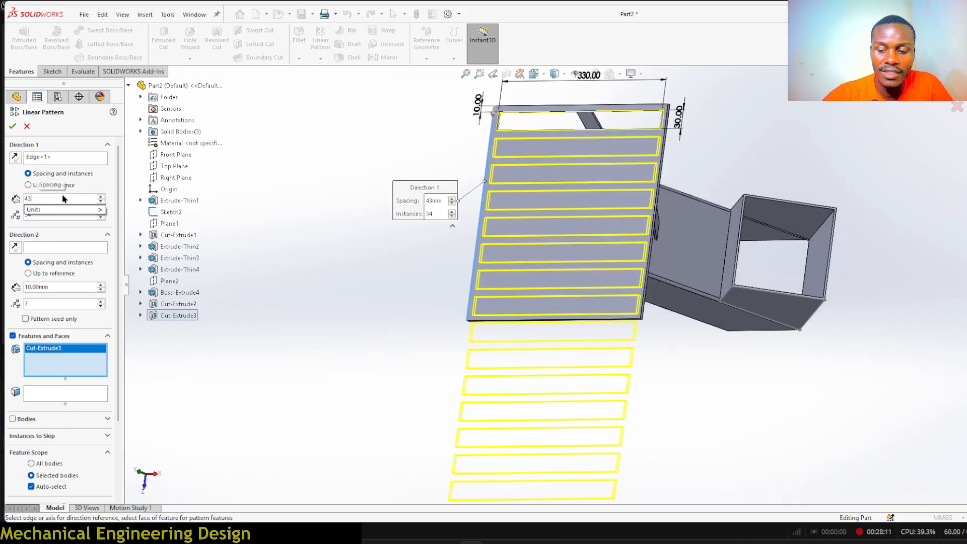
type("3")
key("Return")
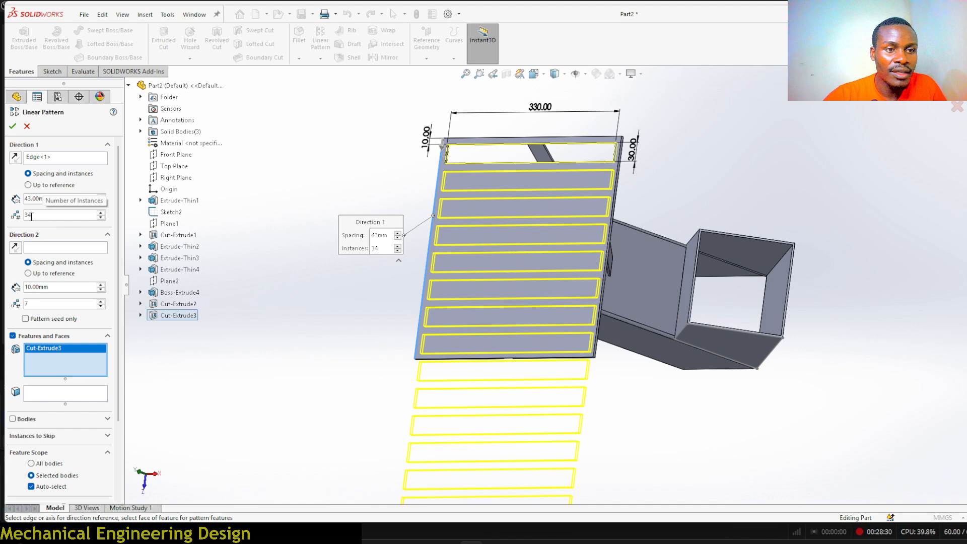
key("Tab")
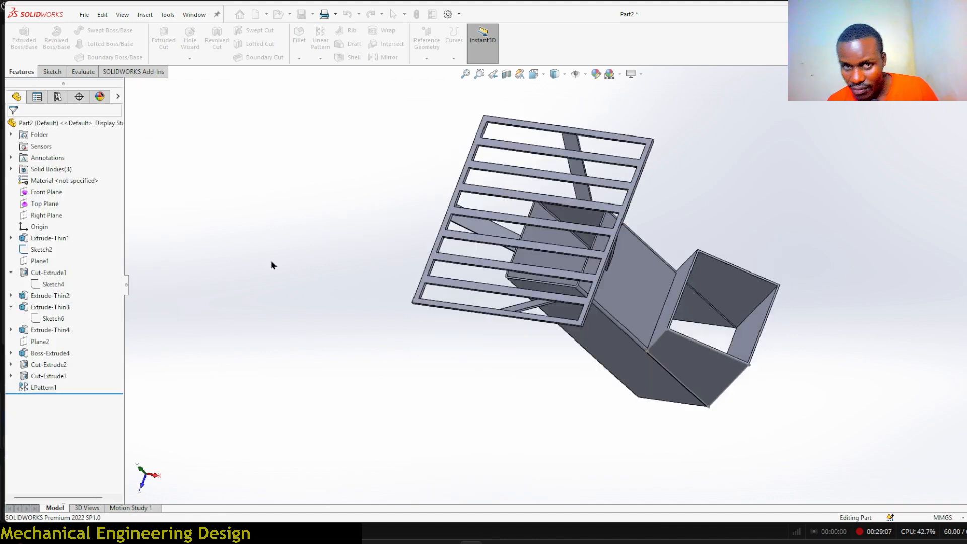
key("ctrl+7")
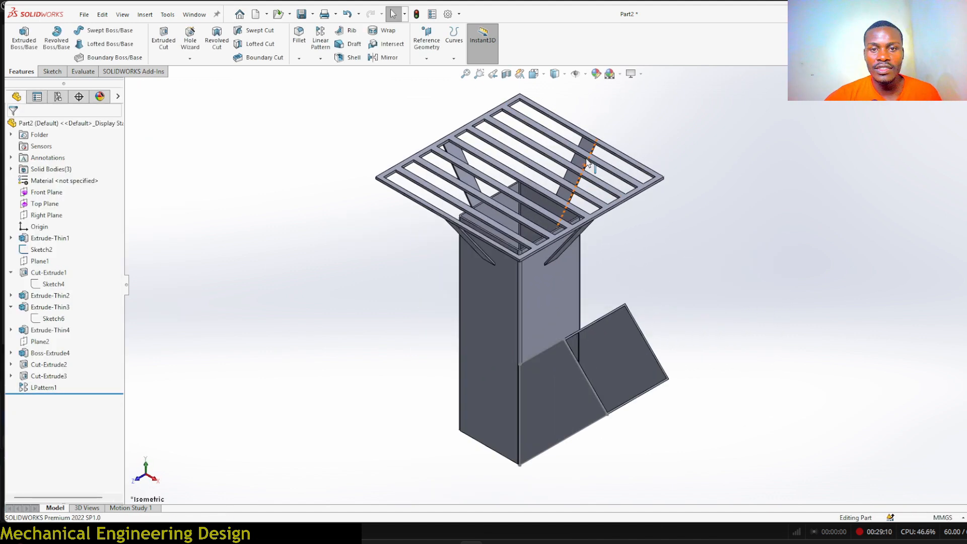
scroll(592, 166, "down", 3)
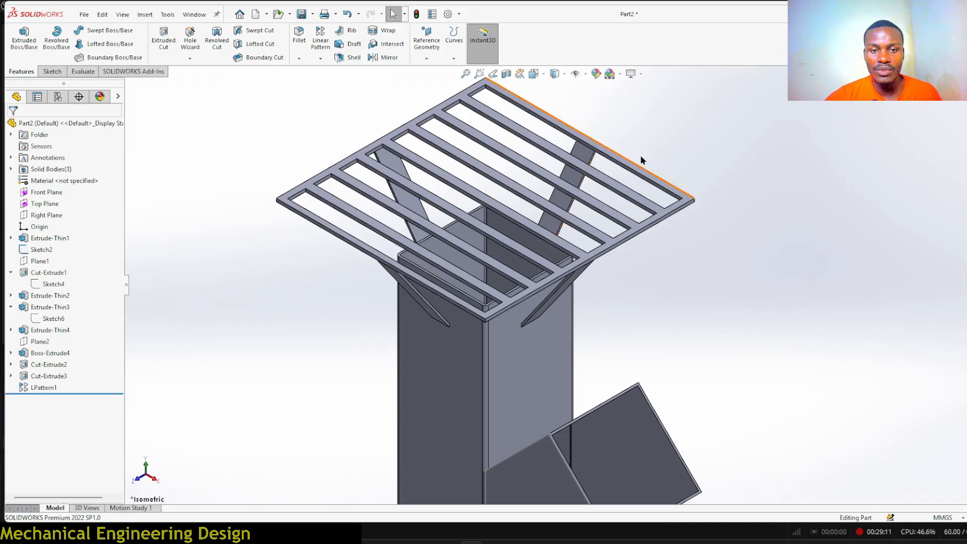
scroll(577, 269, "up", 3)
middle_click_drag(445, 342, 421, 327)
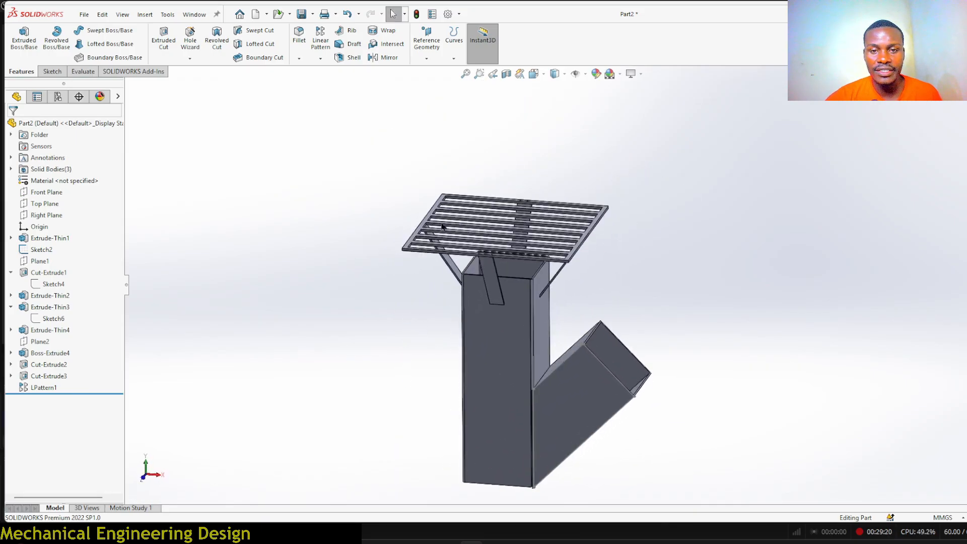
scroll(542, 243, "down", 3)
- Save the part as "Chimney fuel feed and cooking pot support" in the Solidworks project's New folder
left_click(157, 256)
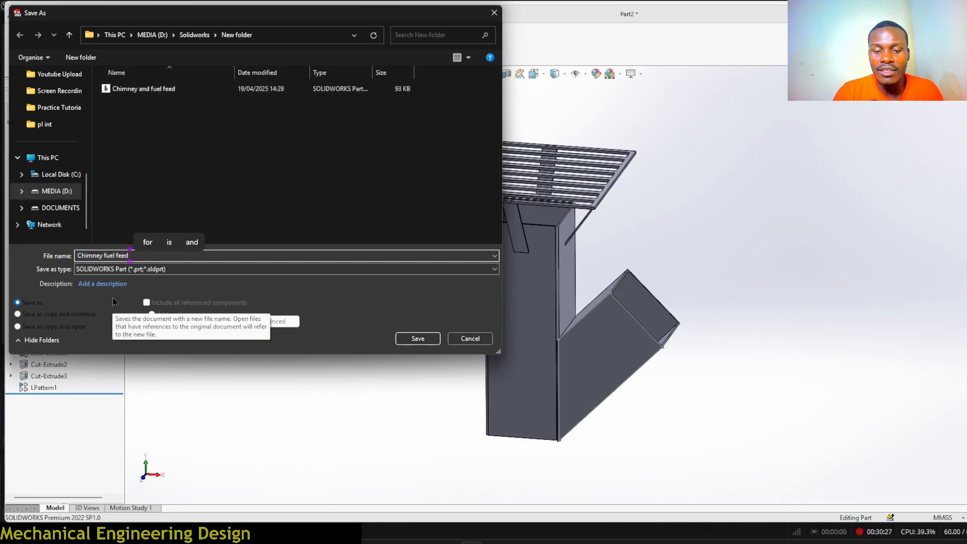
type("and c")
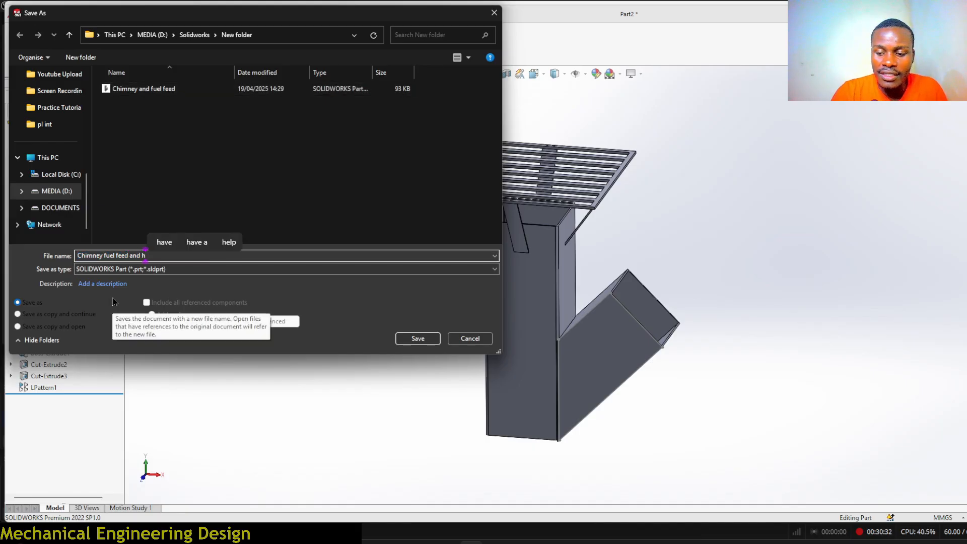
type("ooking p")
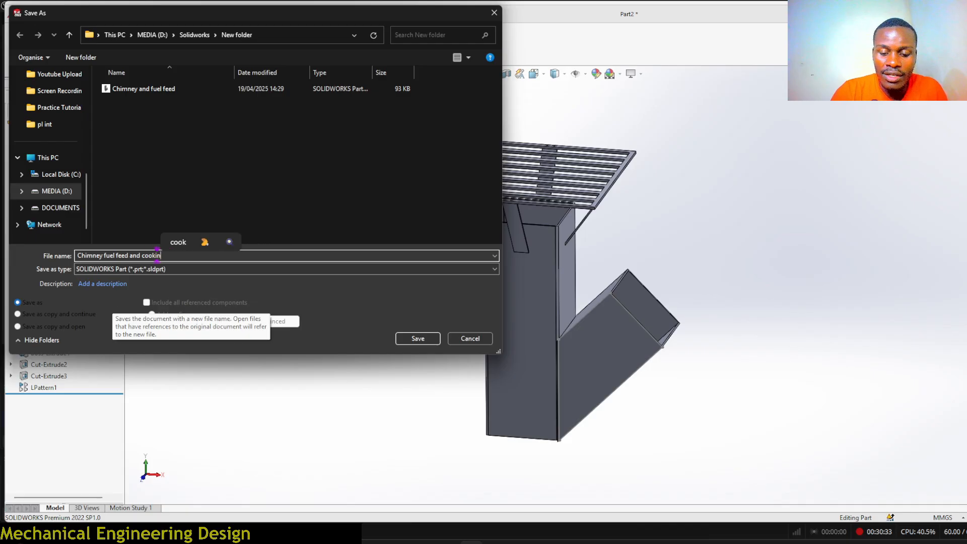
type("ot")
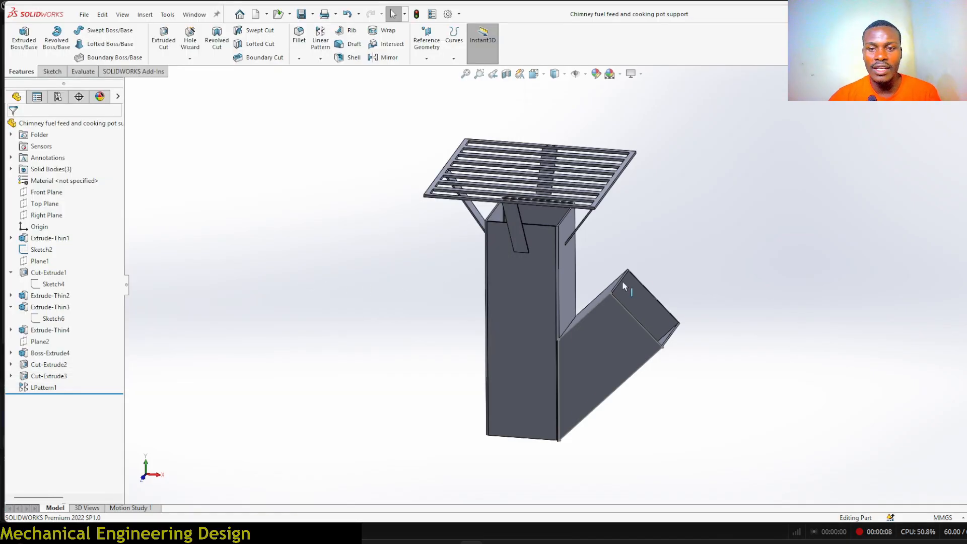
- Sketch a circle of about 12 mm radius on the Front Plane, just above the branch's uppermost corner
scroll(630, 285, "down", 3)
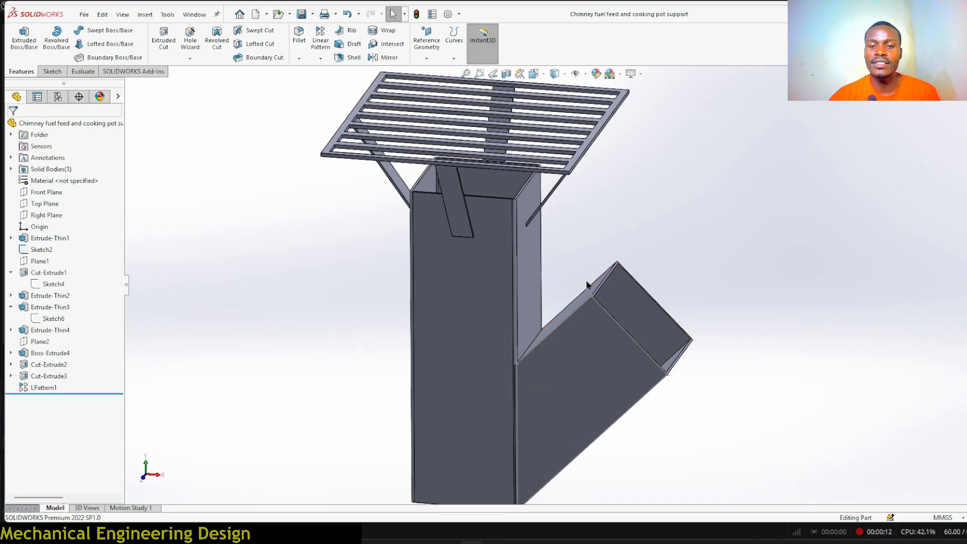
left_click(46, 192)
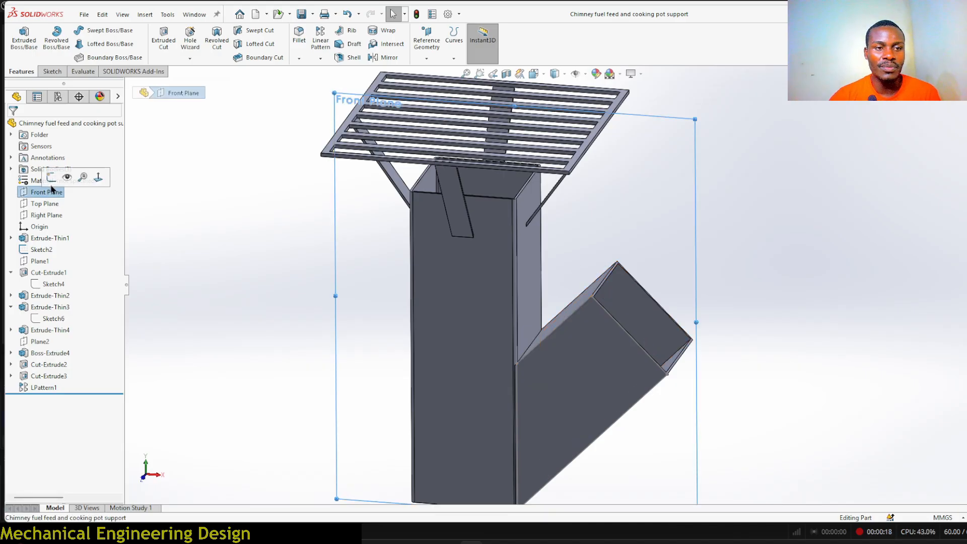
left_click(51, 177)
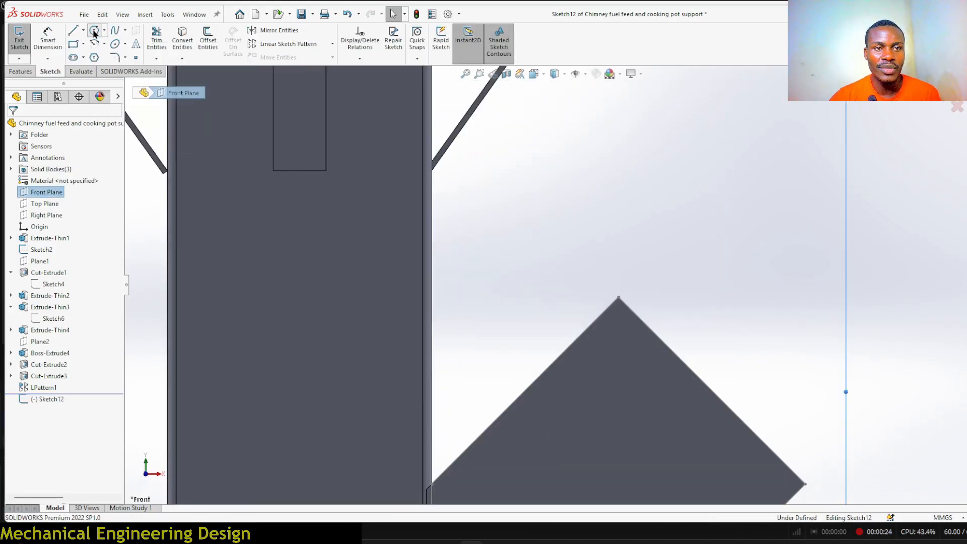
left_click(93, 31)
left_click(598, 282)
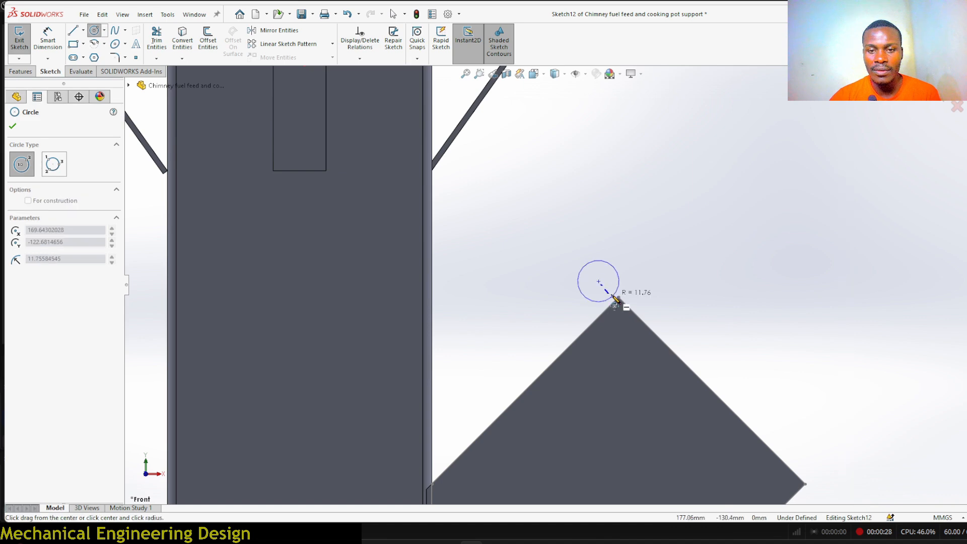
left_click(615, 301)
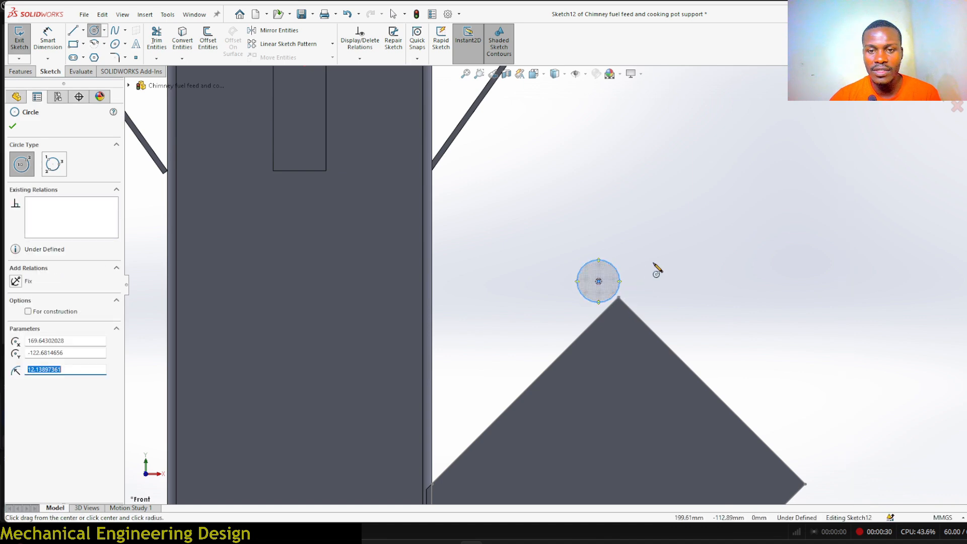
- Dimension the circle's diameter as 8 mm
right_click_drag(660, 269, 682, 220)
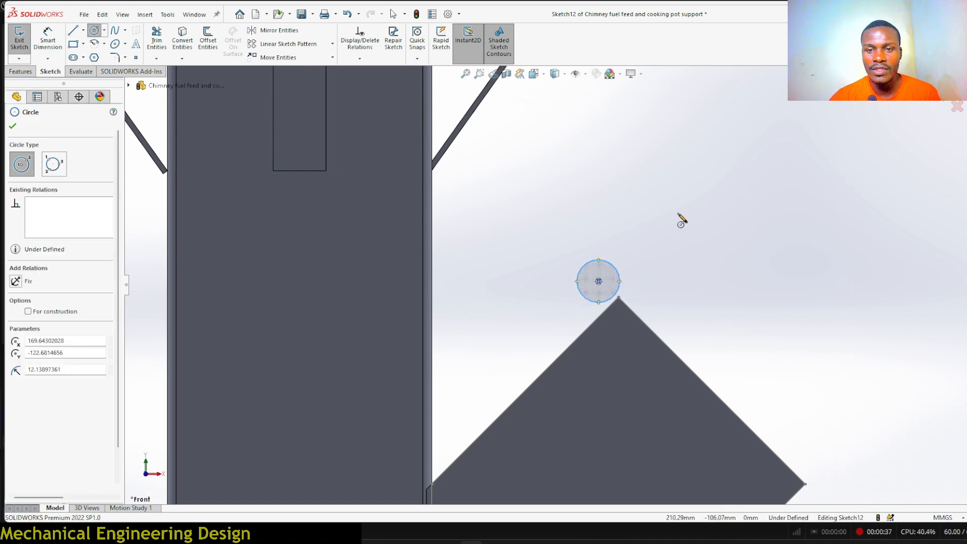
left_click(598, 284)
left_click(635, 238)
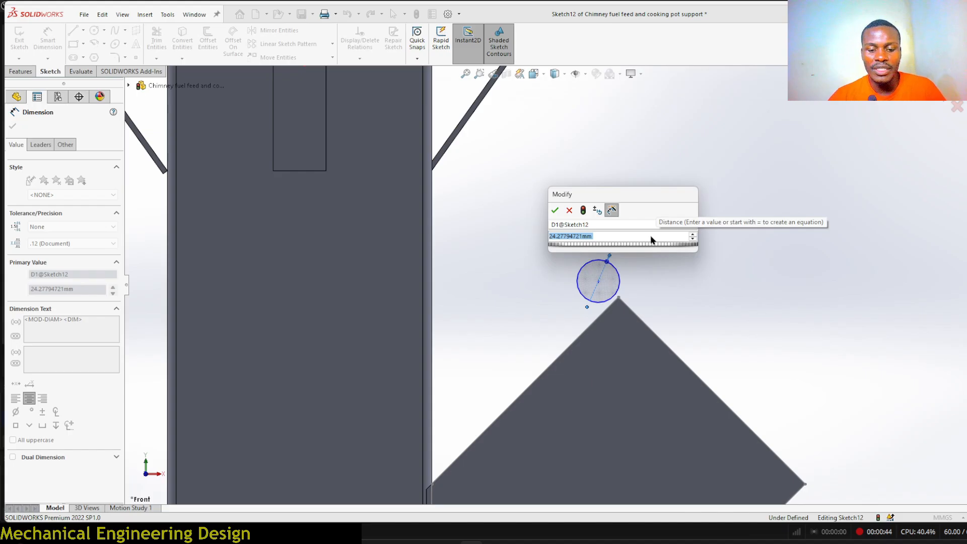
type("8")
key("Return")
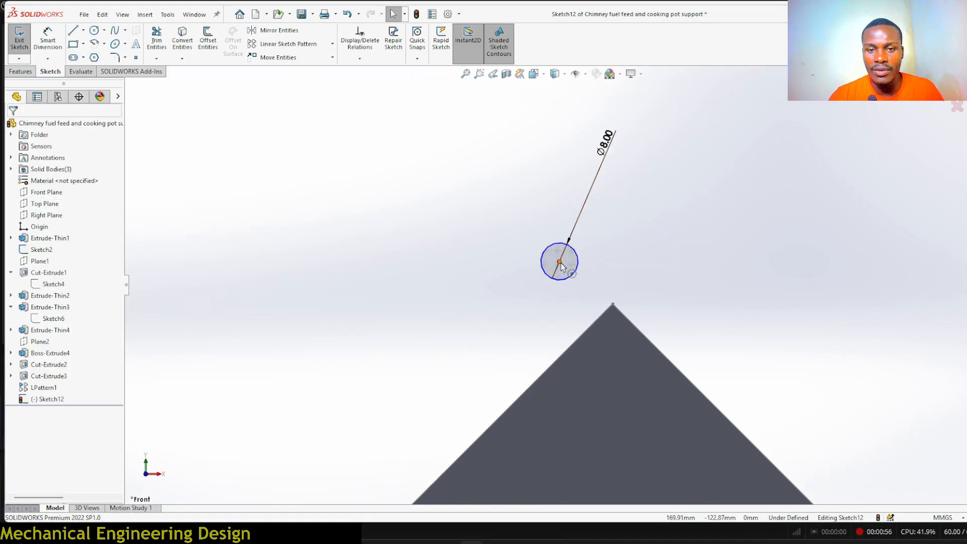
- Move the circle onto the branch's uppermost corner and dimension its centre 2 mm from that corner
left_click_drag(559, 262, 602, 305)
scroll(667, 303, "down", 1)
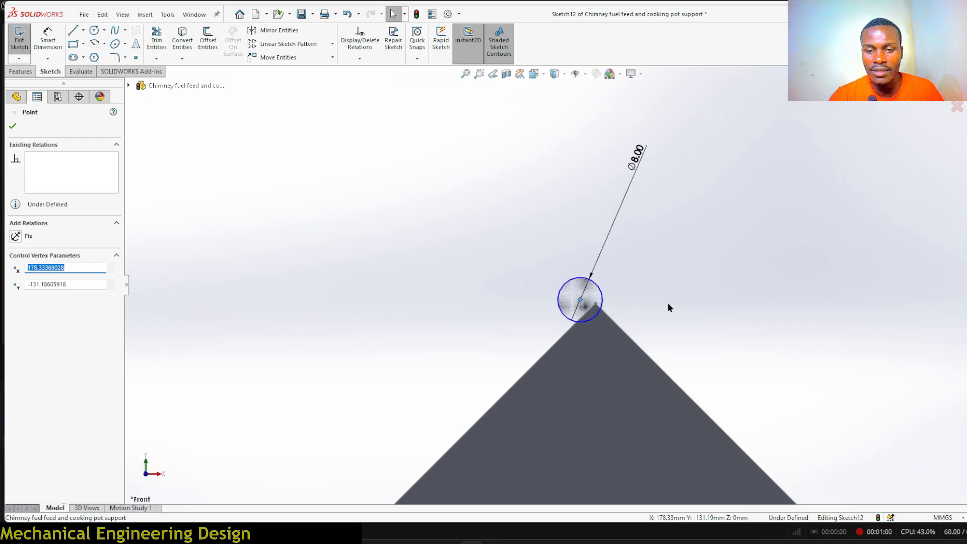
right_click_drag(666, 278, 663, 235)
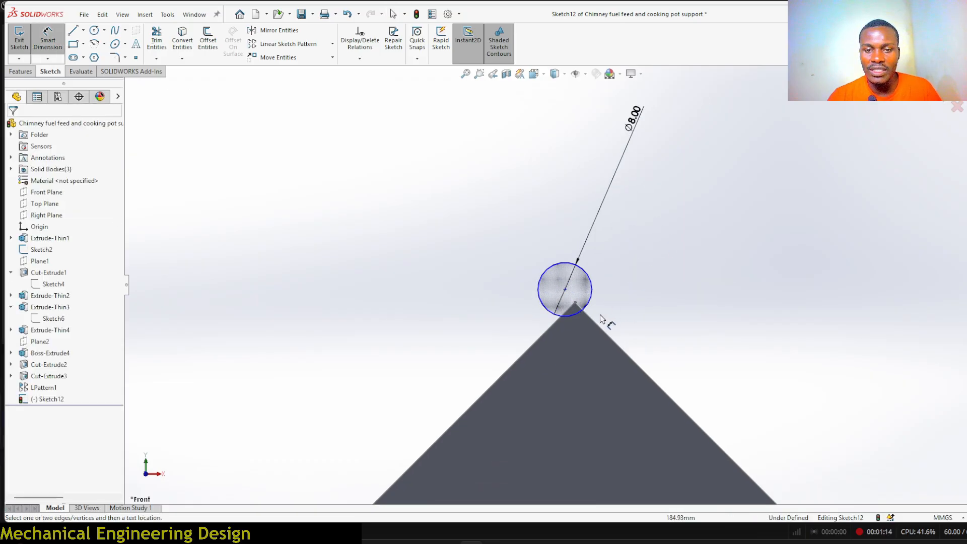
scroll(597, 311, "down", 2)
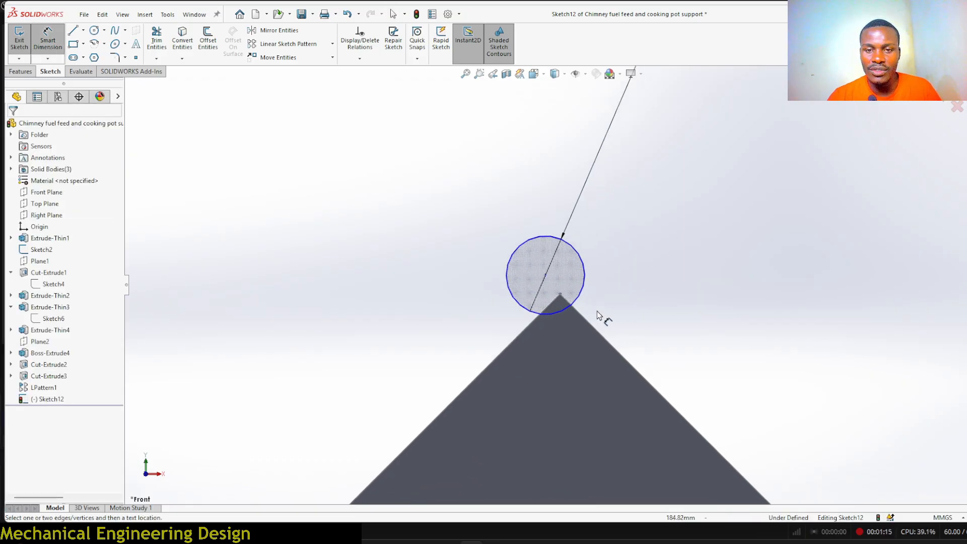
left_click(546, 276)
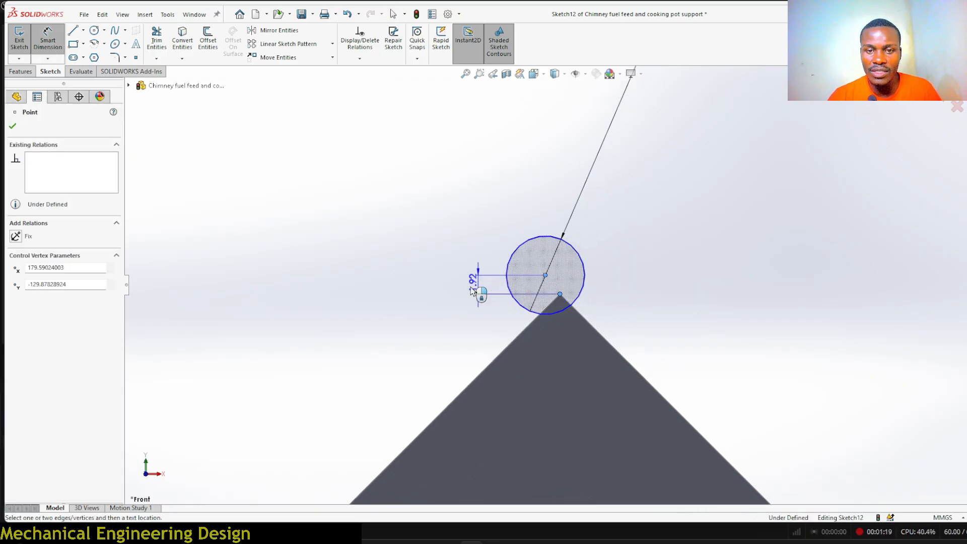
left_click(480, 336)
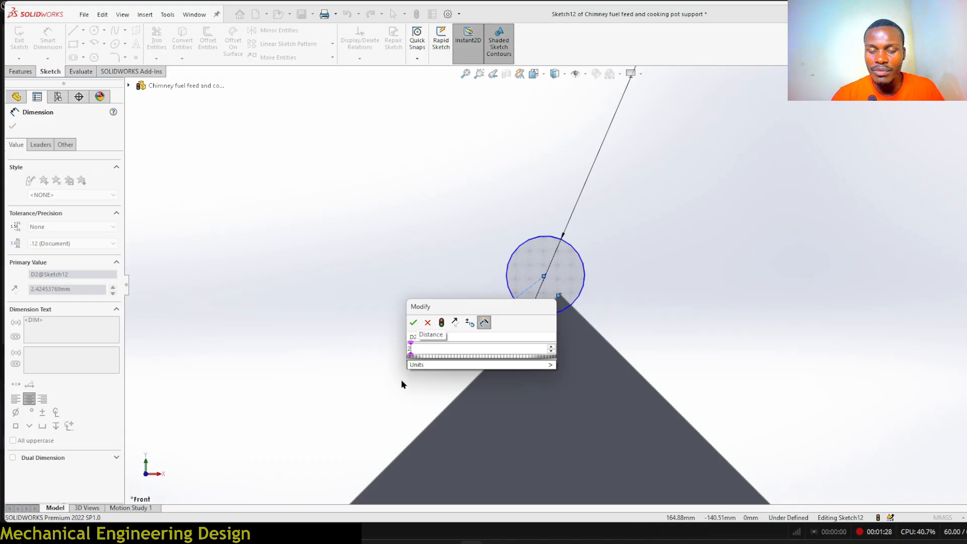
key("Return")
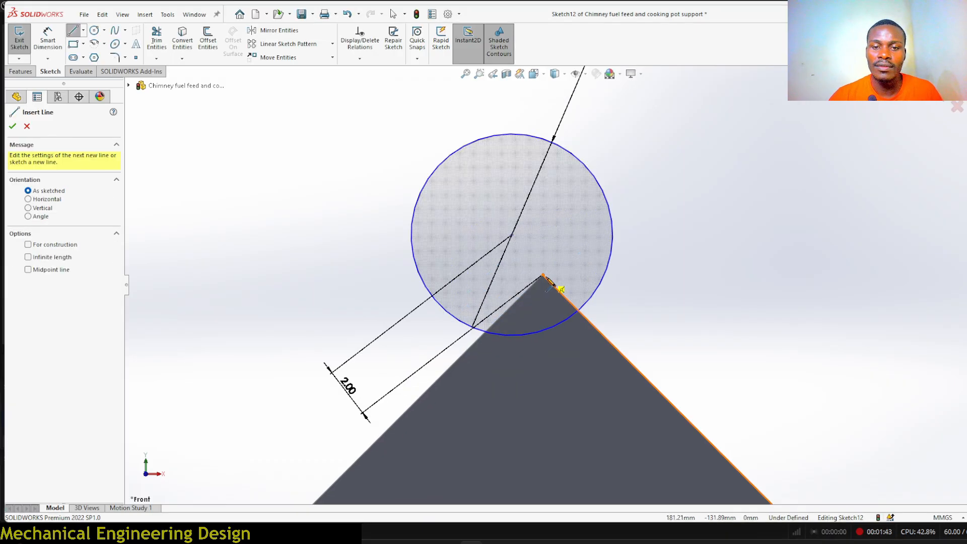
- Sketch a line from the branch's corner to the circle's centre and make it collinear with the branch's sloping sketch line
left_click(542, 276)
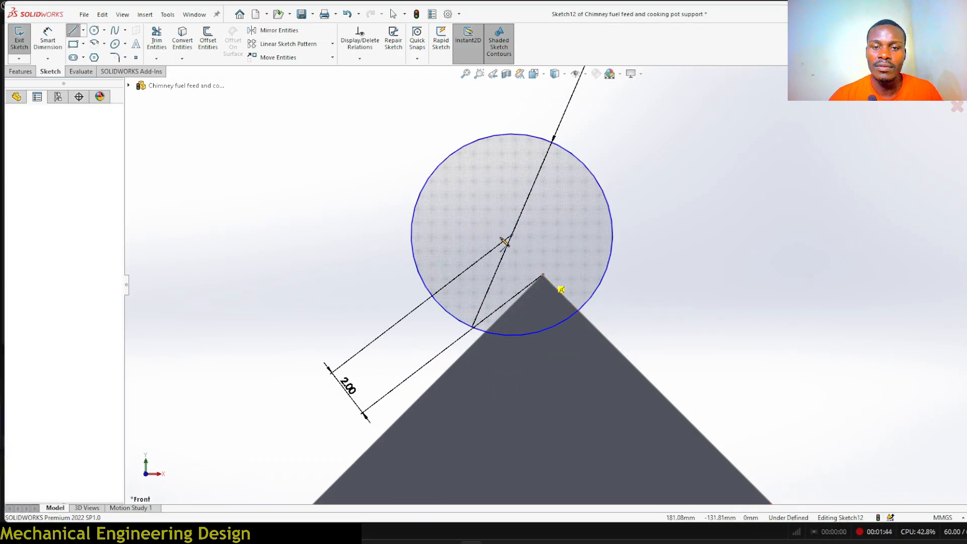
left_click(512, 236)
key("Escape")
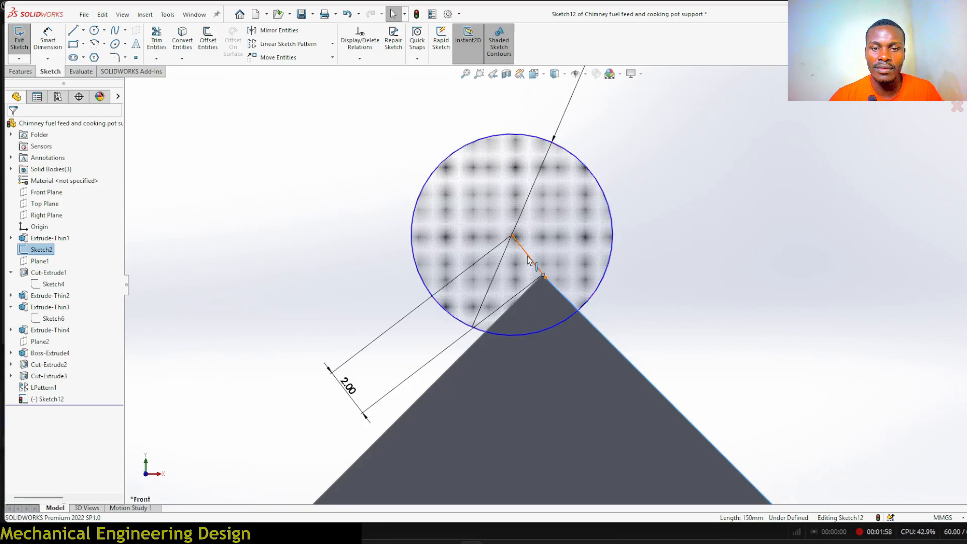
left_click(530, 260, "ctrl")
left_click(555, 211)
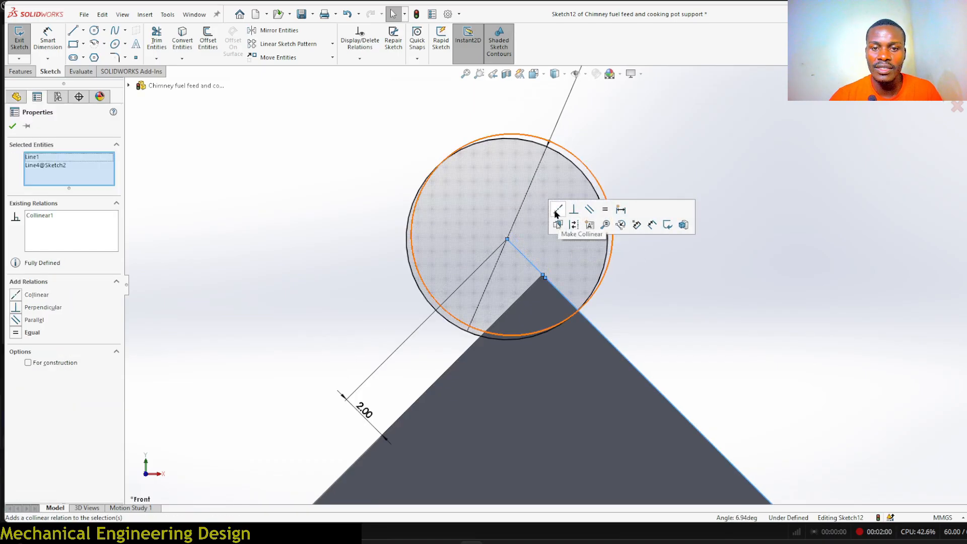
left_click(645, 300)
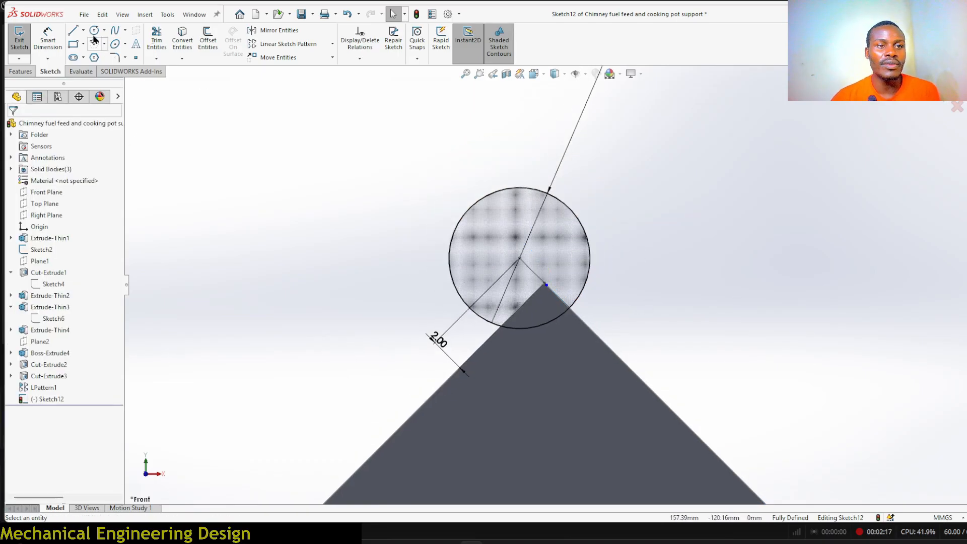
- Sketch a smaller circle concentric with the 8 mm circle and dimension its diameter as 4 mm
left_click(94, 33)
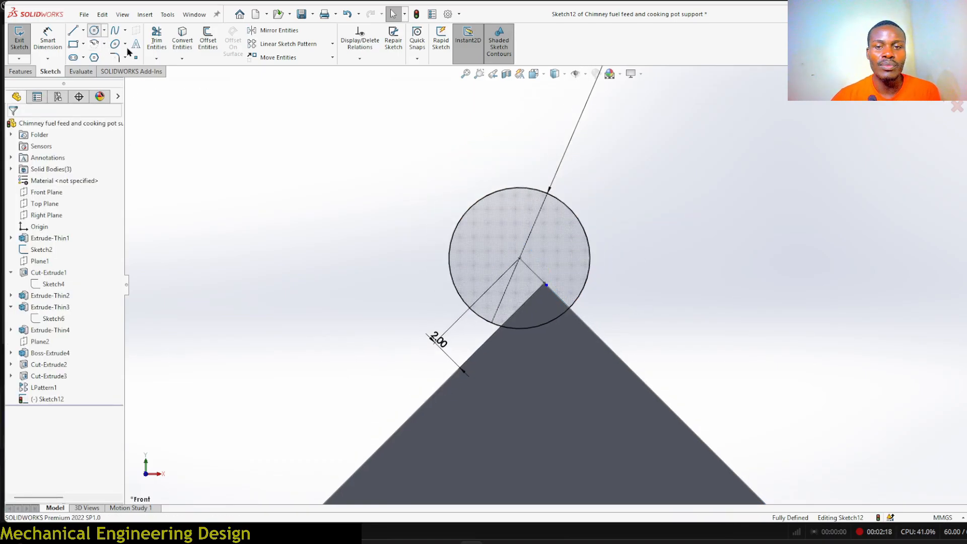
left_click(519, 258)
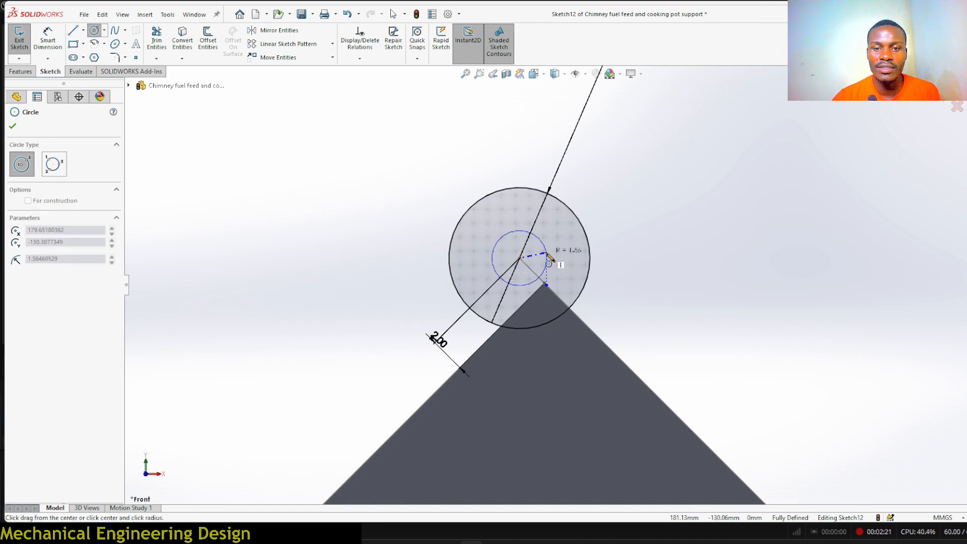
left_click(554, 256)
left_click(48, 39)
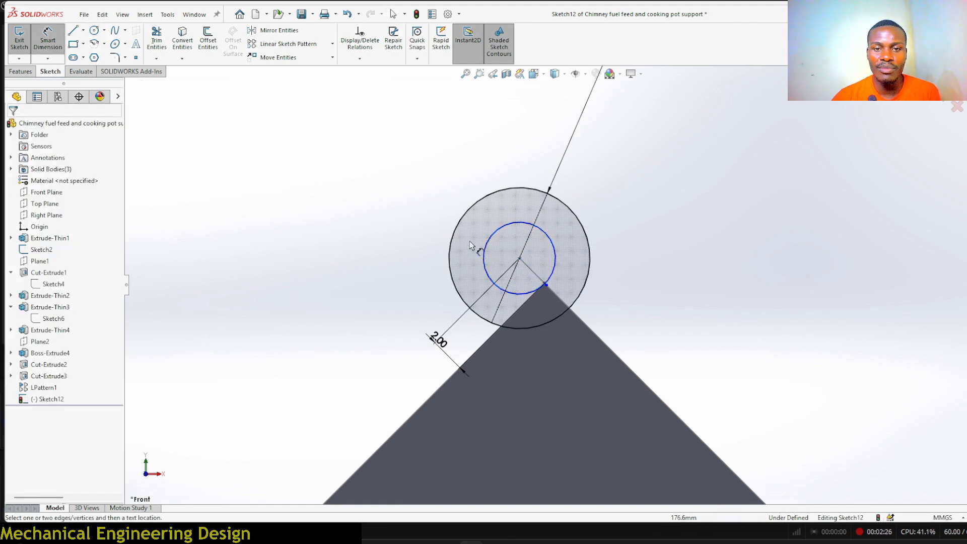
left_click(485, 257)
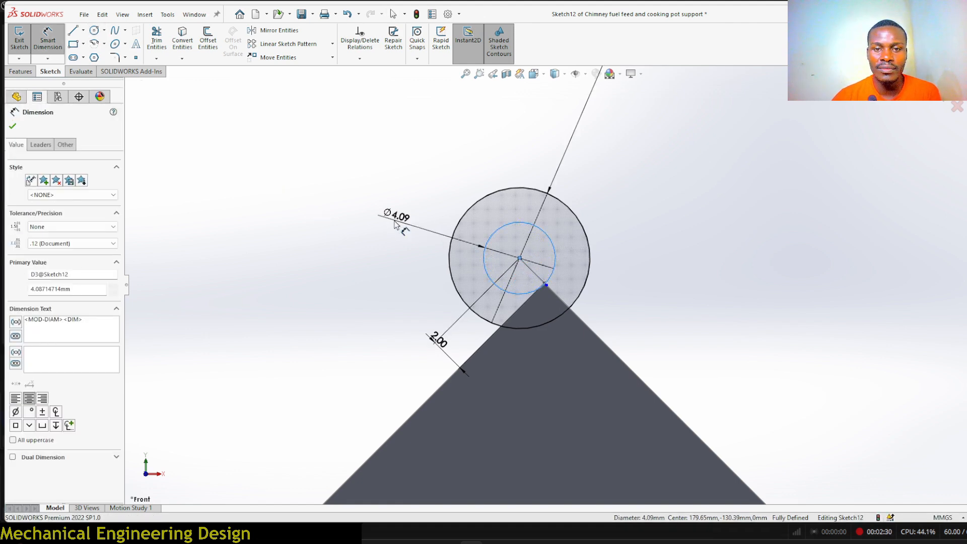
left_click(401, 250)
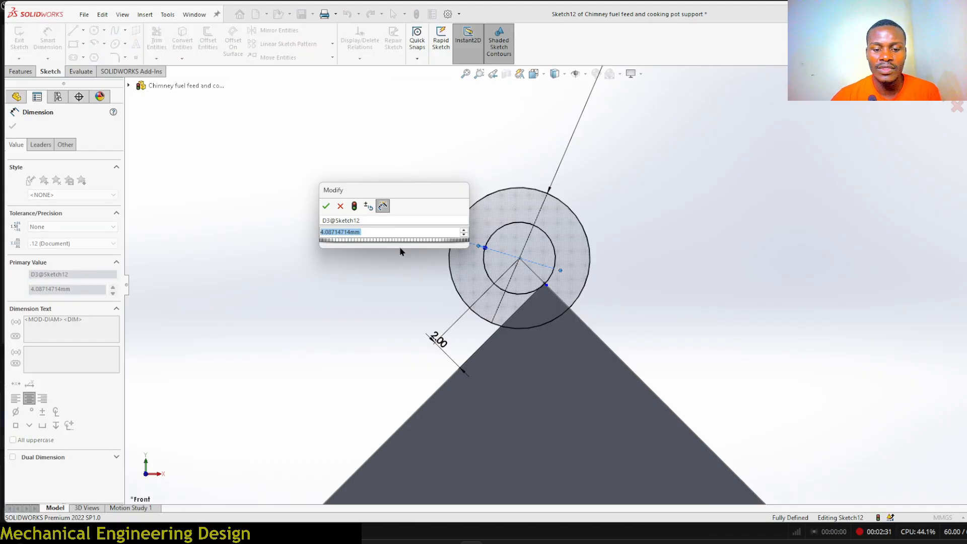
type("4")
key("Return")
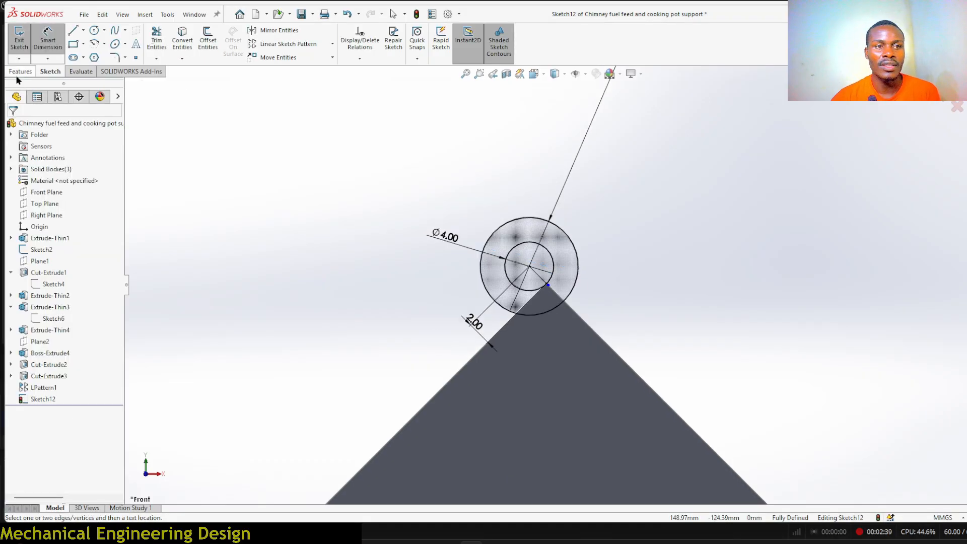
- Extrude the ring profile 15 mm with the Mid Plane end condition and merged result
left_click(19, 72)
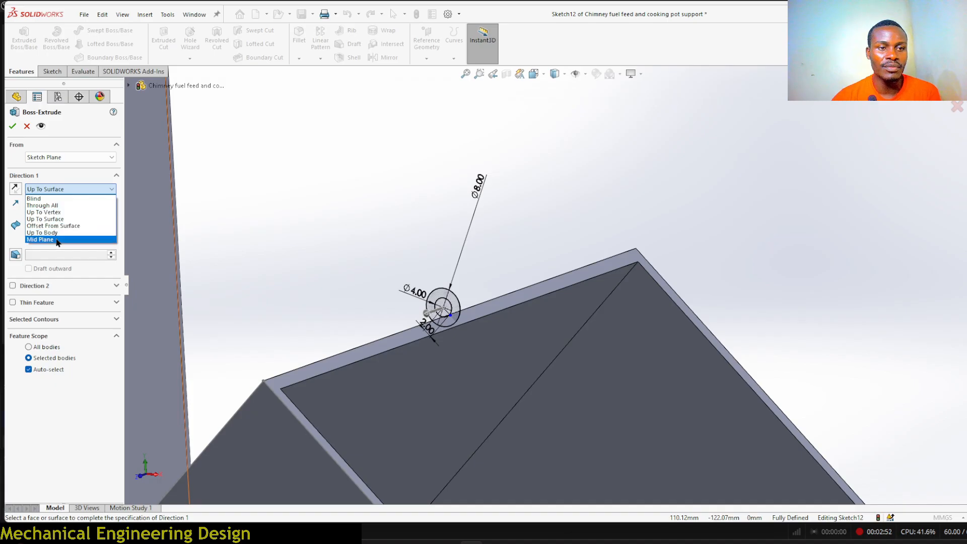
left_click(58, 241)
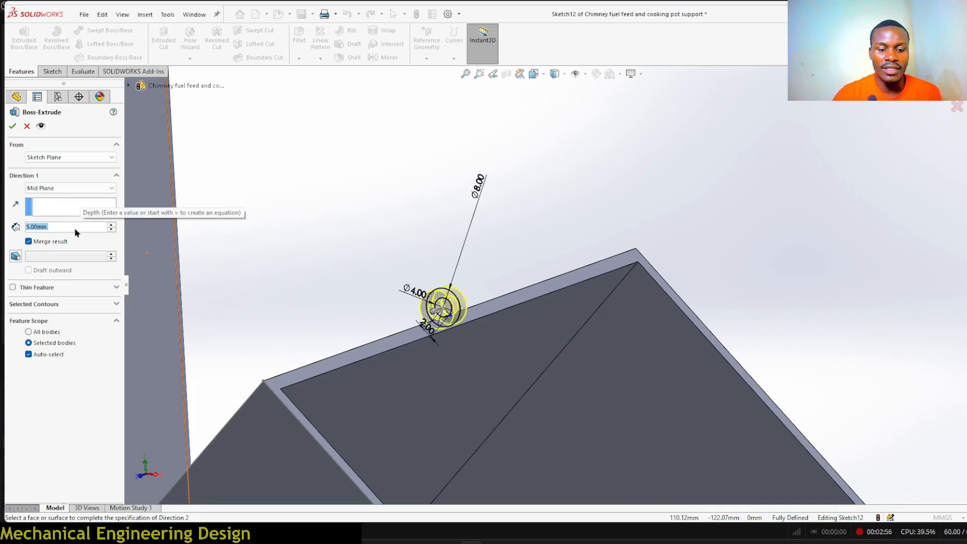
type("15")
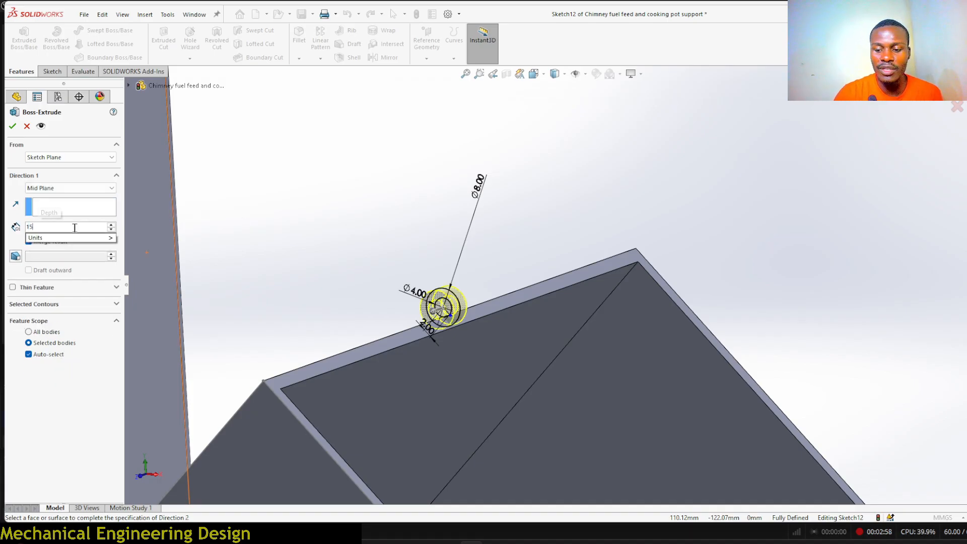
key("Return")
left_click(12, 126)
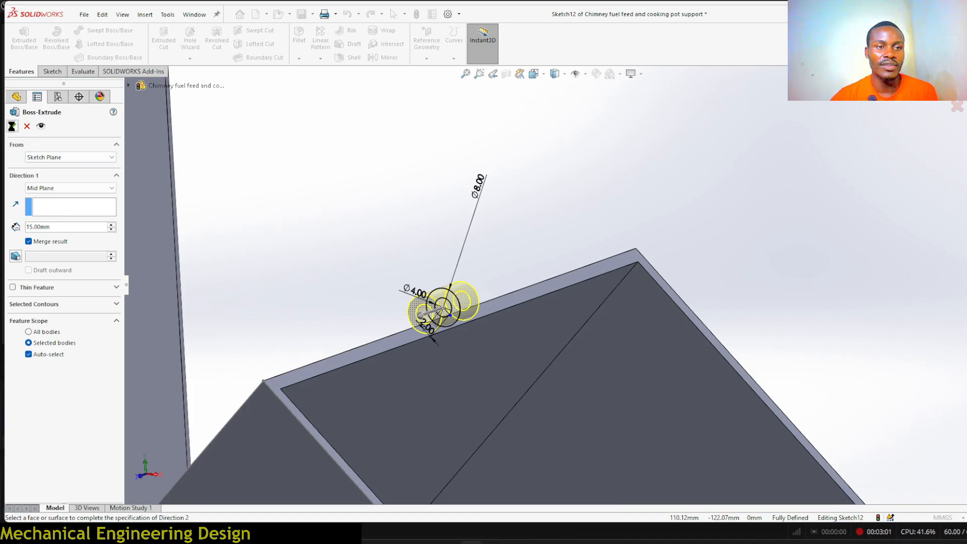
- Start a sketch on the front end face of the small hollow cylinder at the branch's corner
middle_click_drag(393, 283, 393, 333)
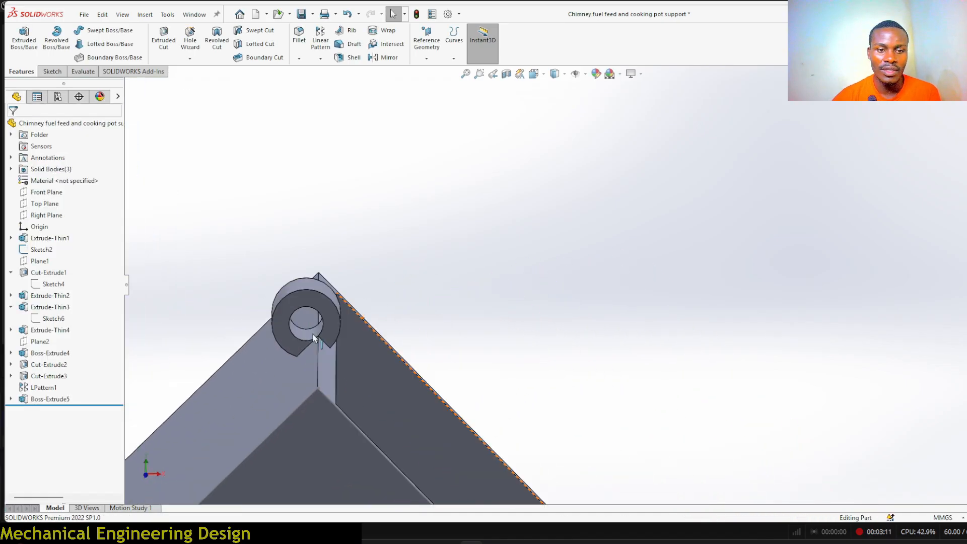
scroll(393, 333, "down", 6)
scroll(399, 321, "up", 3)
scroll(483, 314, "down", 2)
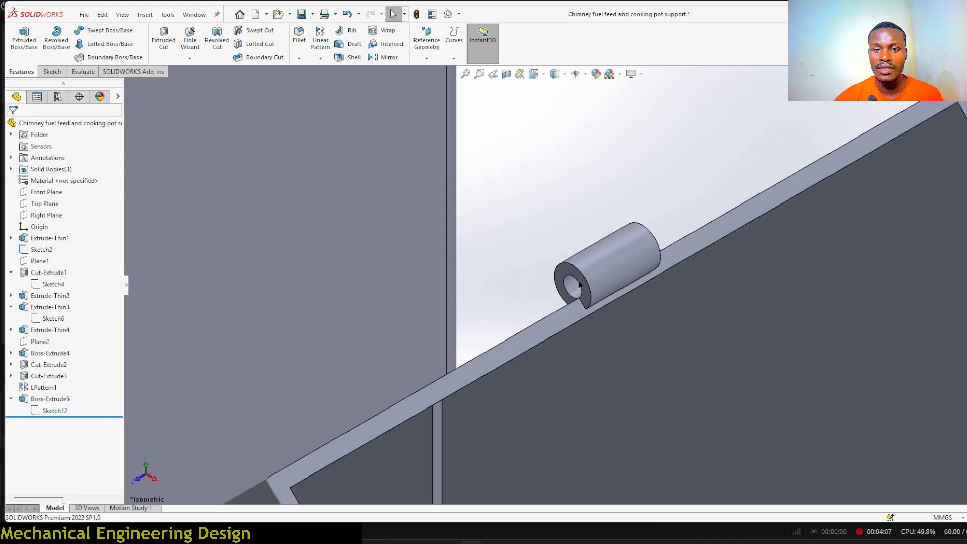
scroll(543, 261, "down", 5)
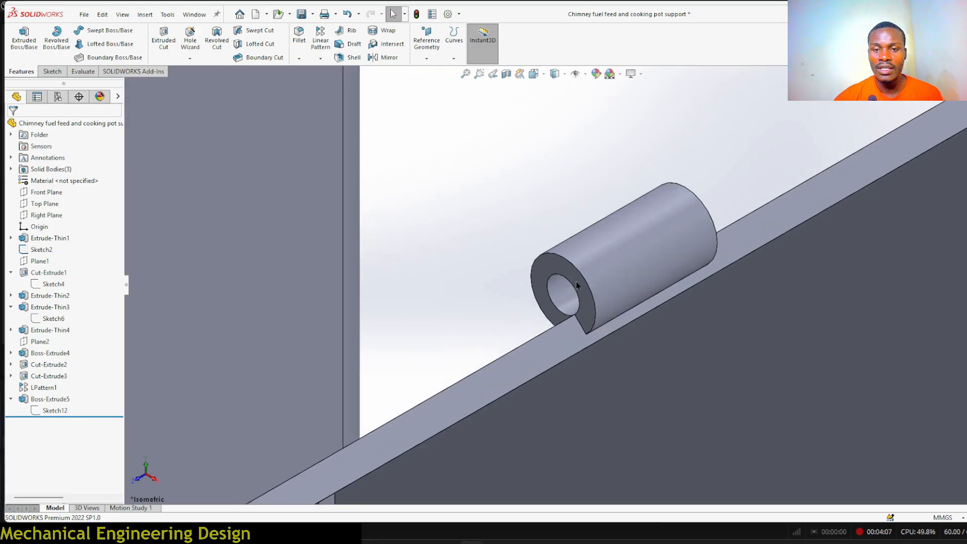
left_click(543, 260)
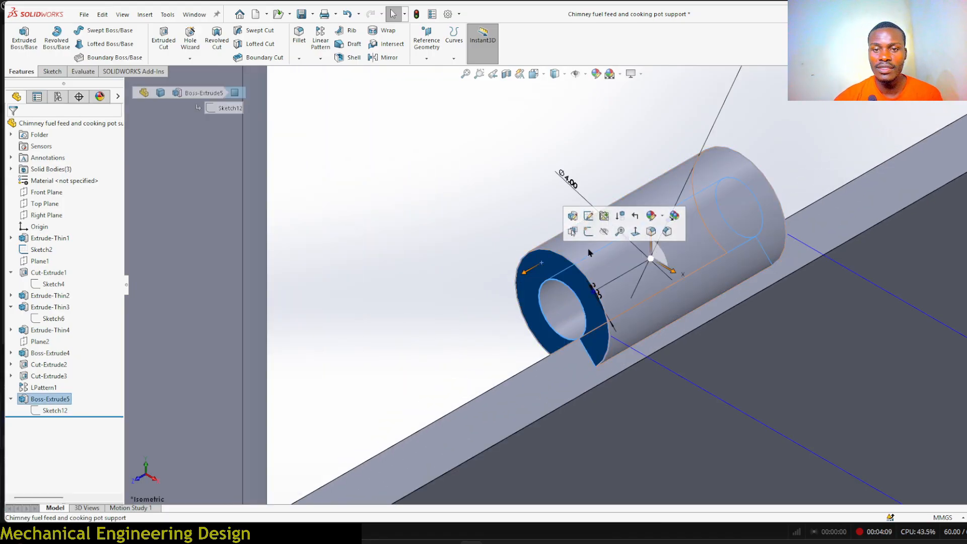
left_click(589, 231)
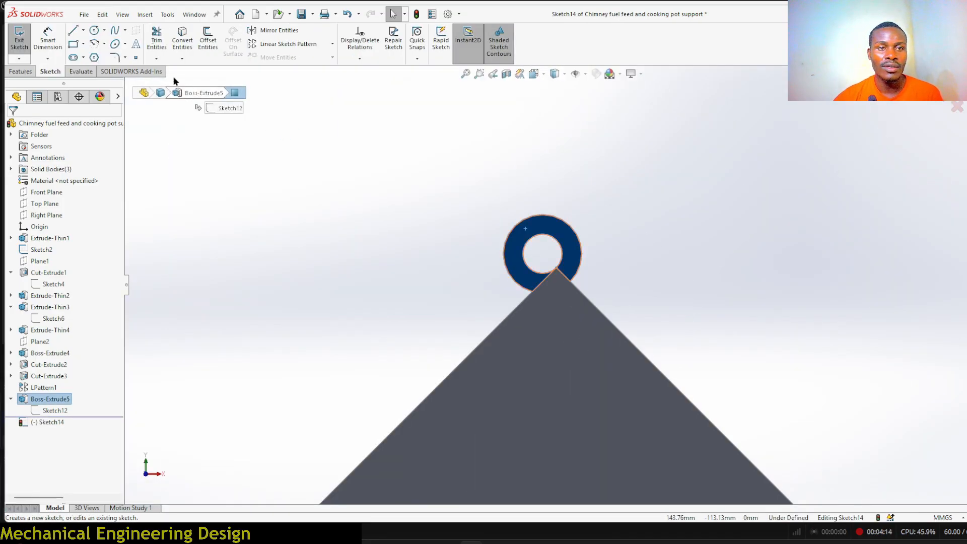
- Try to convert the hollow cylinder's outer and inner circular edges into sketch entities
left_click(180, 42)
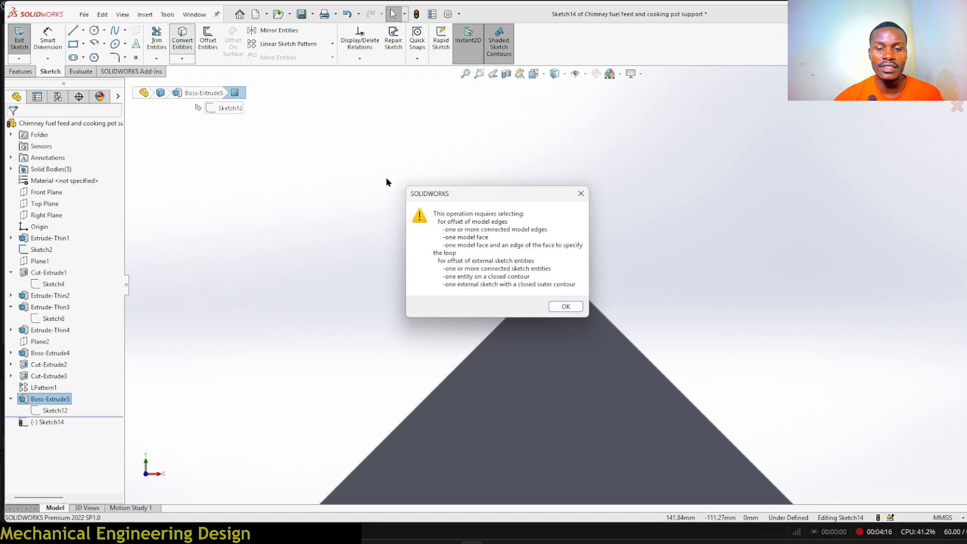
left_click(566, 307)
left_click(608, 243)
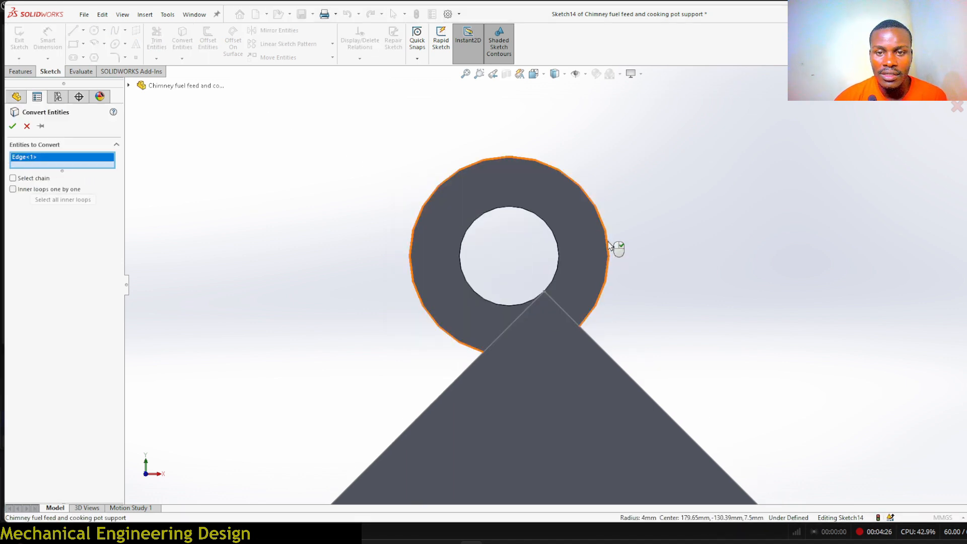
left_click(558, 262)
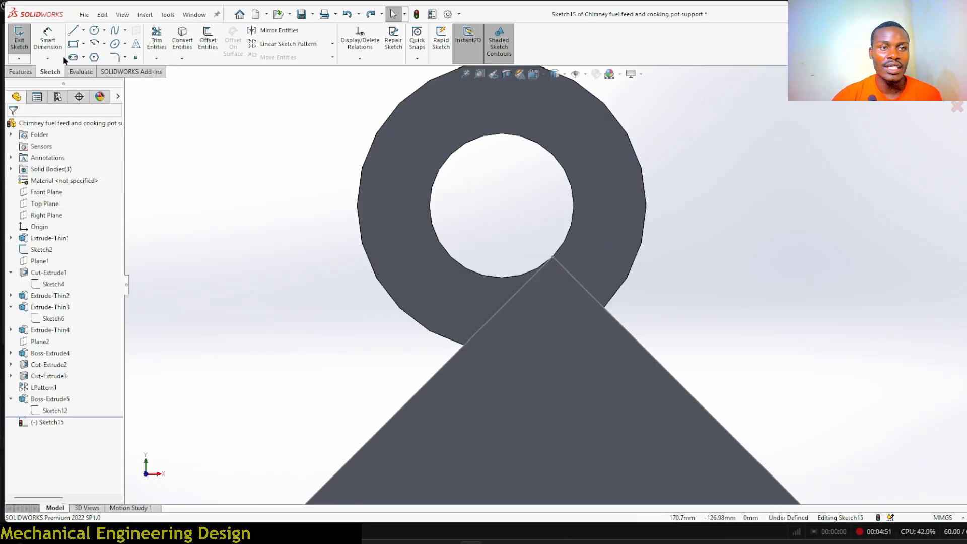
- Sketch two connected lines along the branch's sloping edges, from the ring's outer edge to the corner and back to the outer edge
left_click(73, 31)
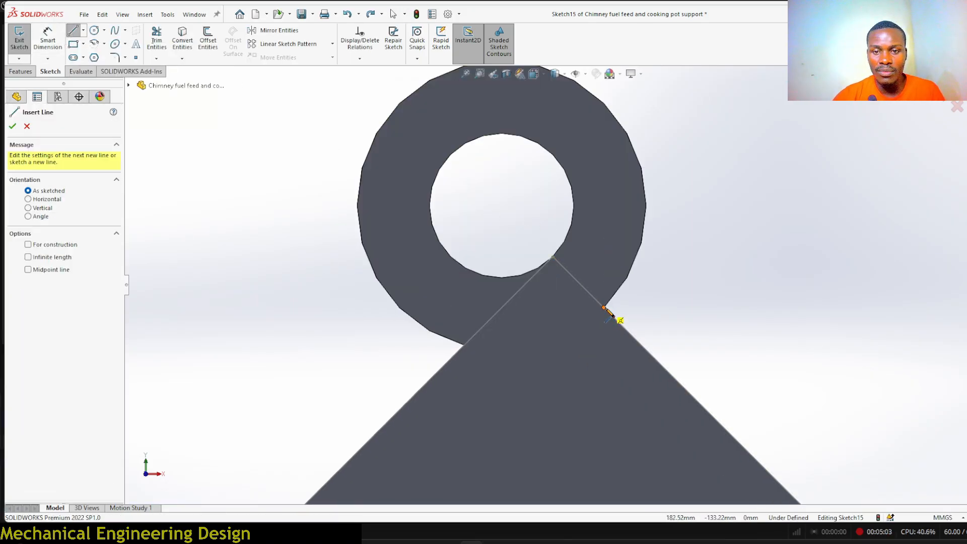
left_click(605, 309)
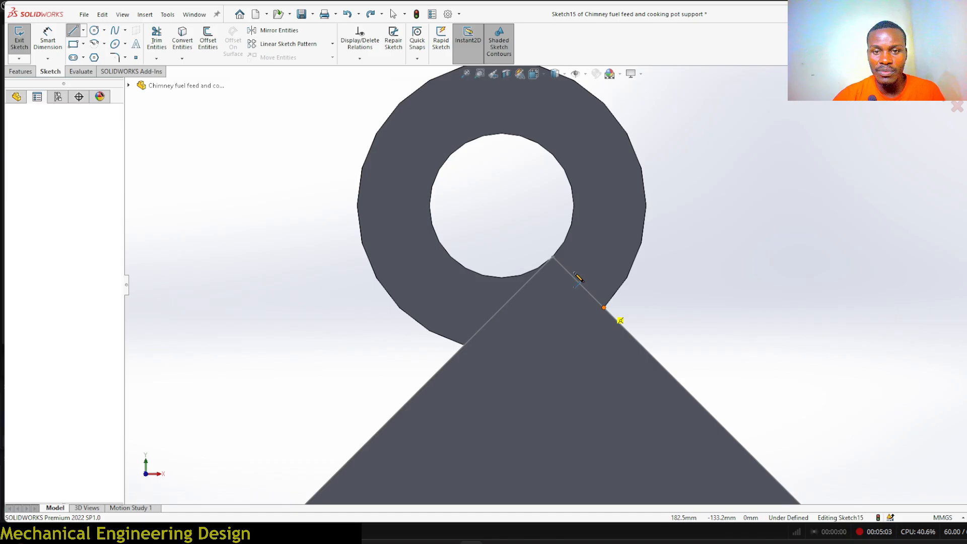
left_click(553, 257)
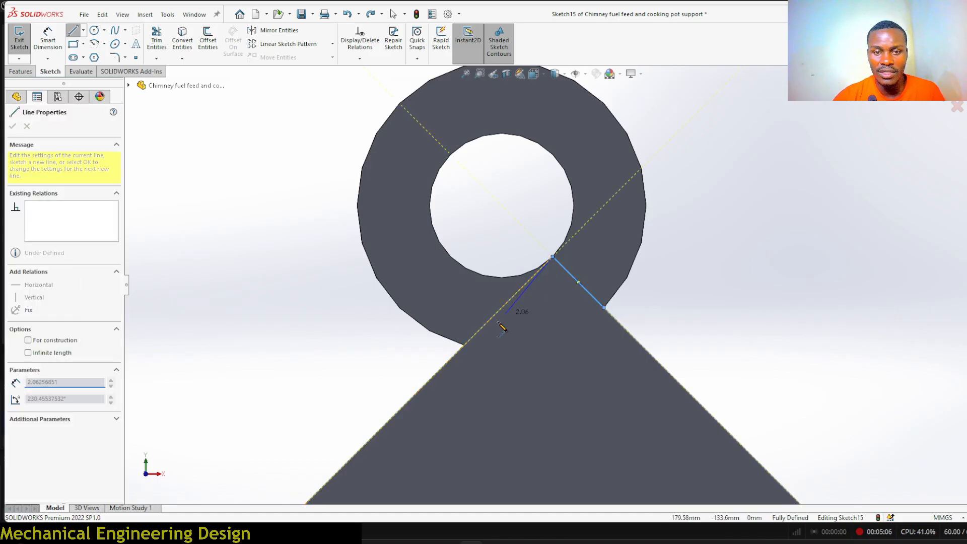
left_click(463, 346)
right_click(468, 346)
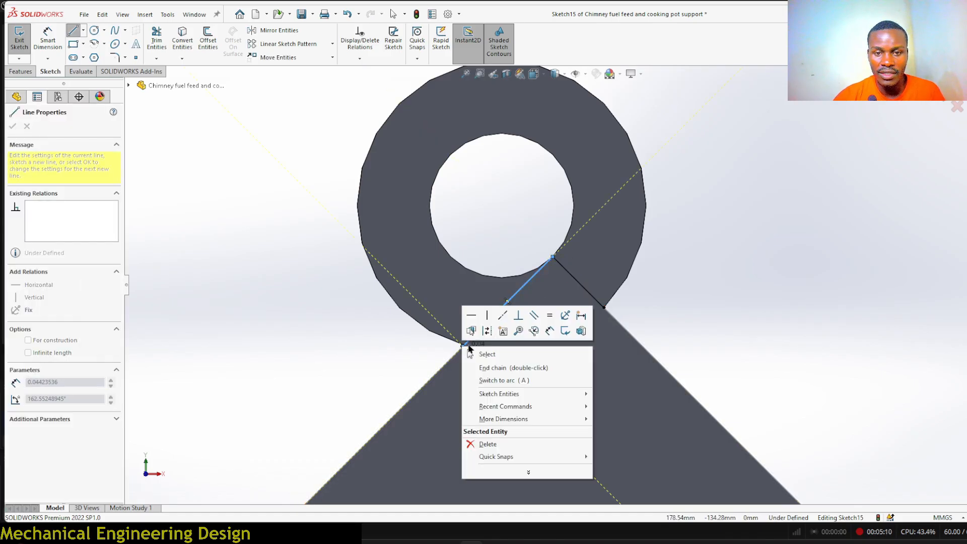
left_click(481, 353)
- Close the profile with a centerpoint arc of 4 mm radius about the ring's centre, joining the open ends of the two lines
left_click(104, 44)
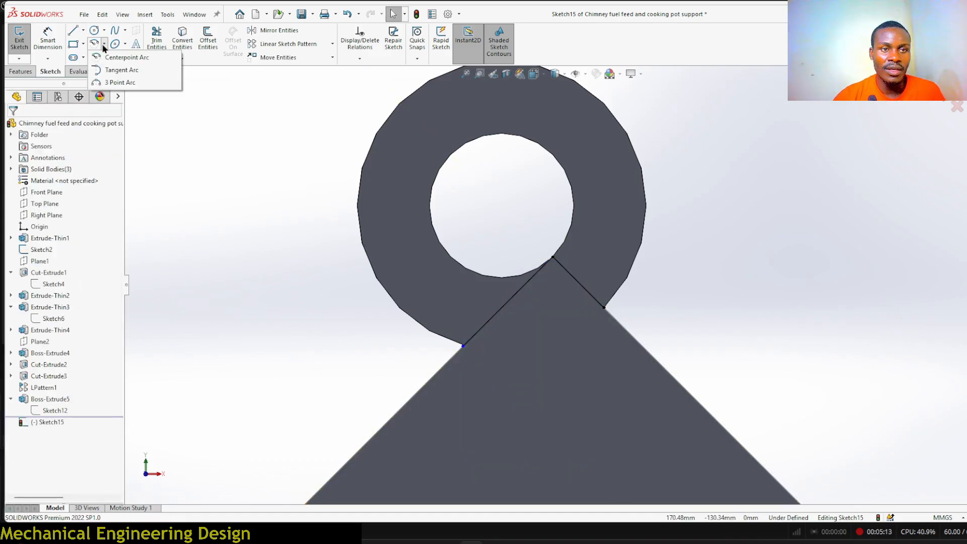
left_click(123, 60)
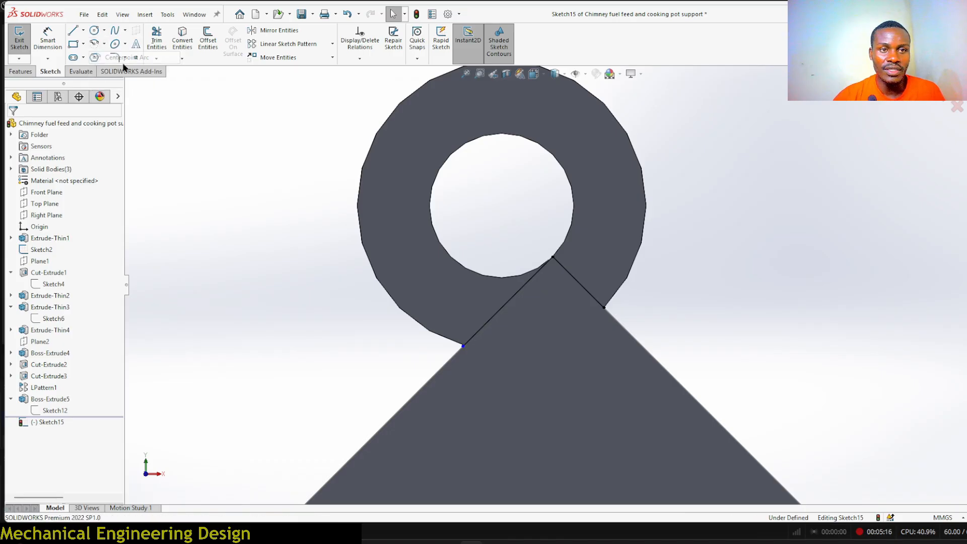
left_click(502, 205)
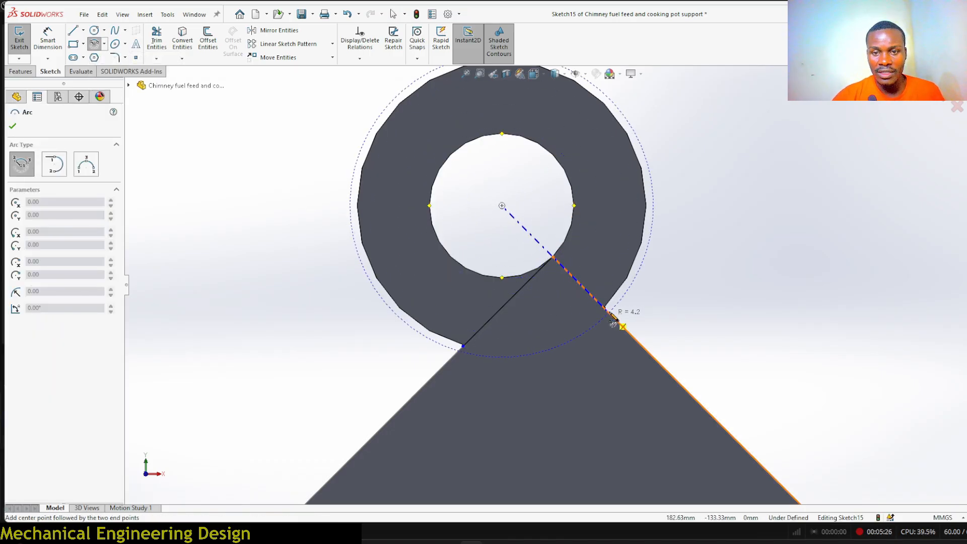
left_click(604, 307)
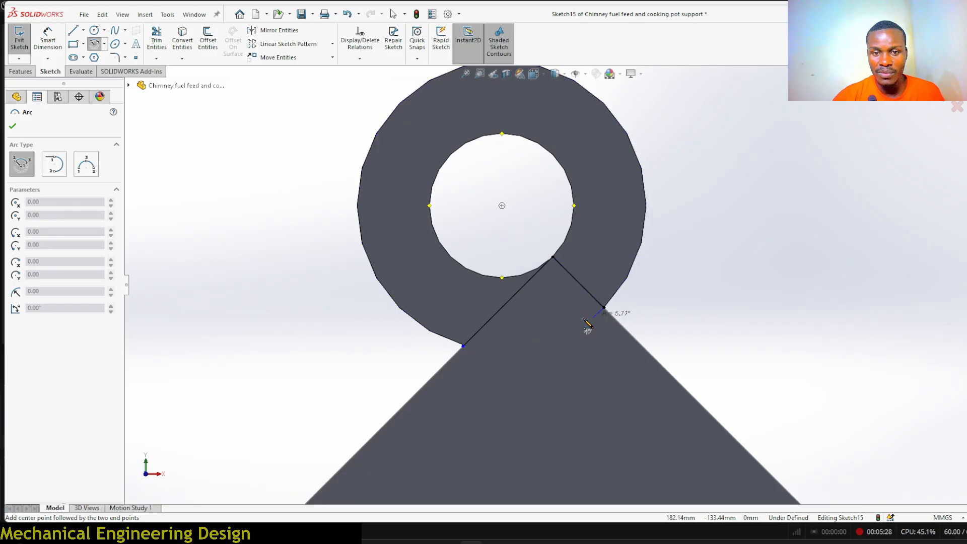
left_click(463, 346)
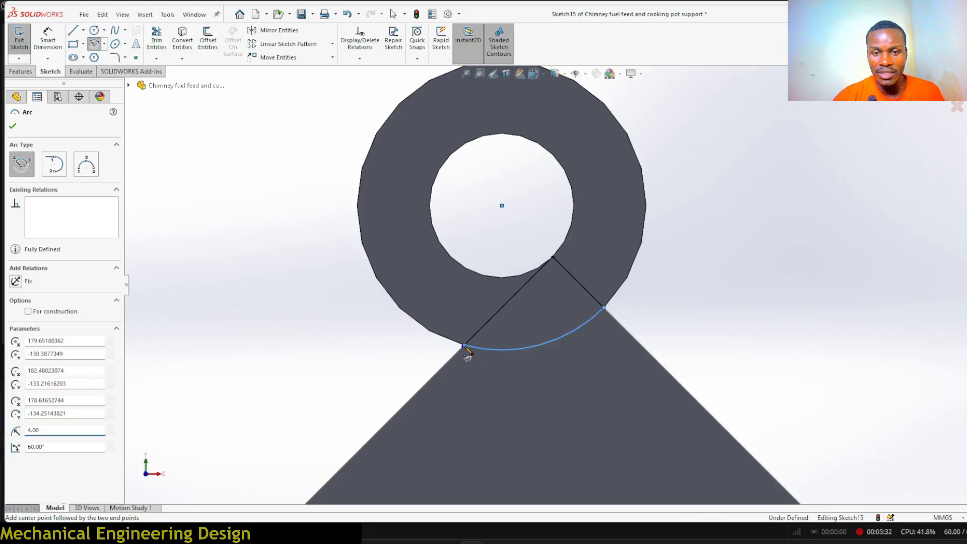
right_click(464, 346)
left_click(486, 352)
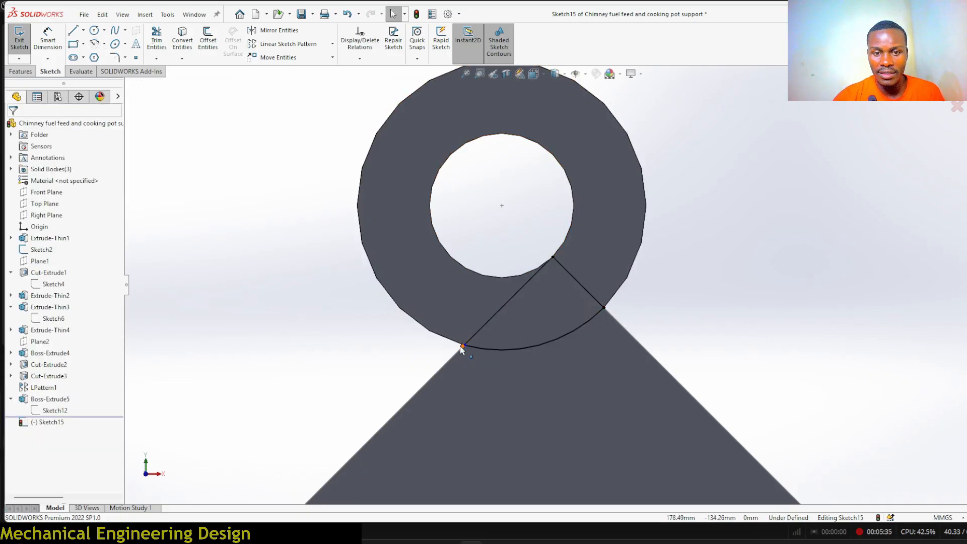
- Cut-extrude the closed profile along the branch's ridge with the Up To Surface end condition, ending at the branch's triangular end face
left_click(20, 72)
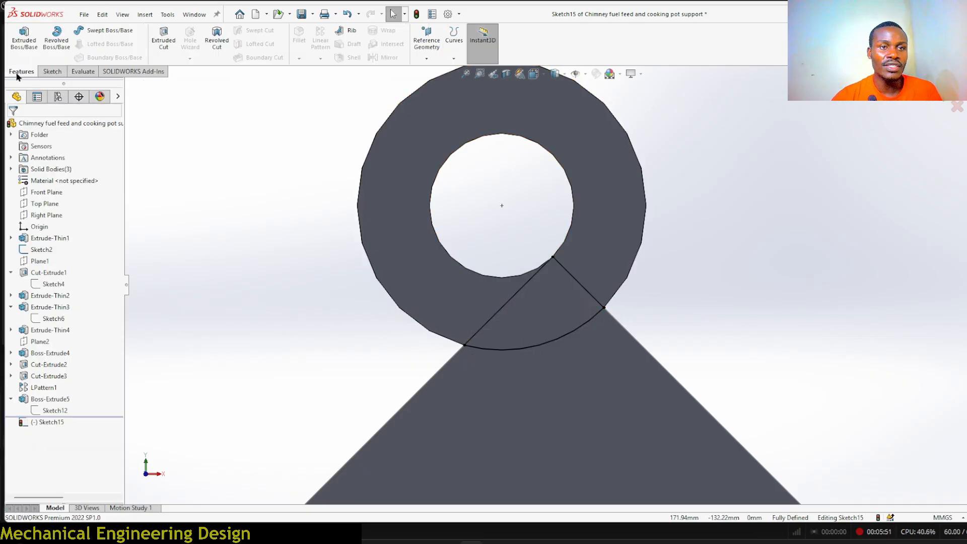
left_click(163, 36)
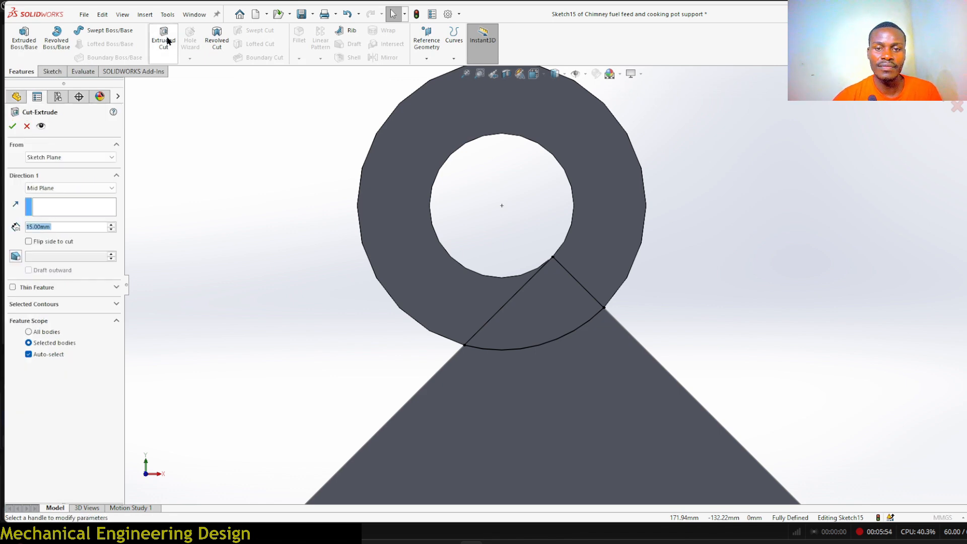
scroll(256, 208, "up", 3)
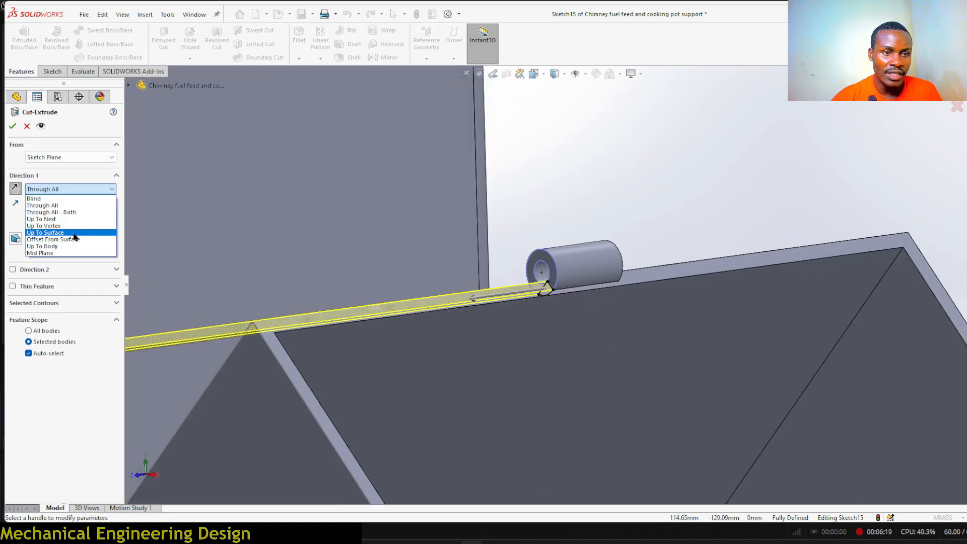
left_click(60, 234)
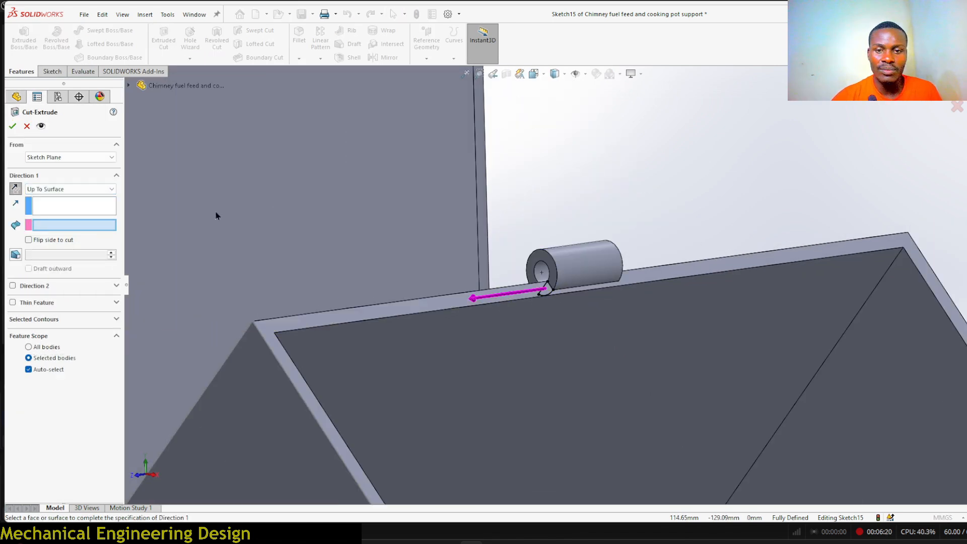
left_click(256, 346)
key("Return")
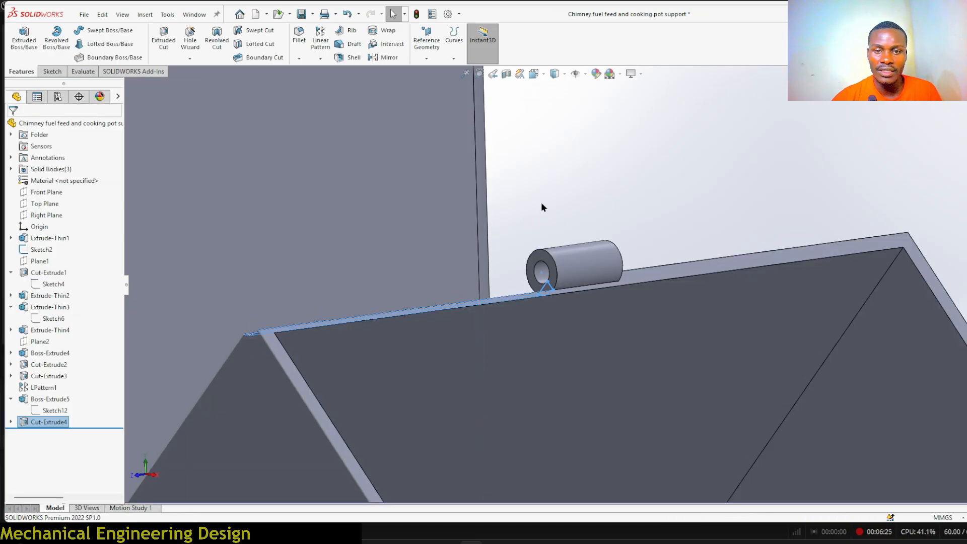
- Try to mirror the Cut-Extrude4 feature about the Front Plane
left_click(541, 204)
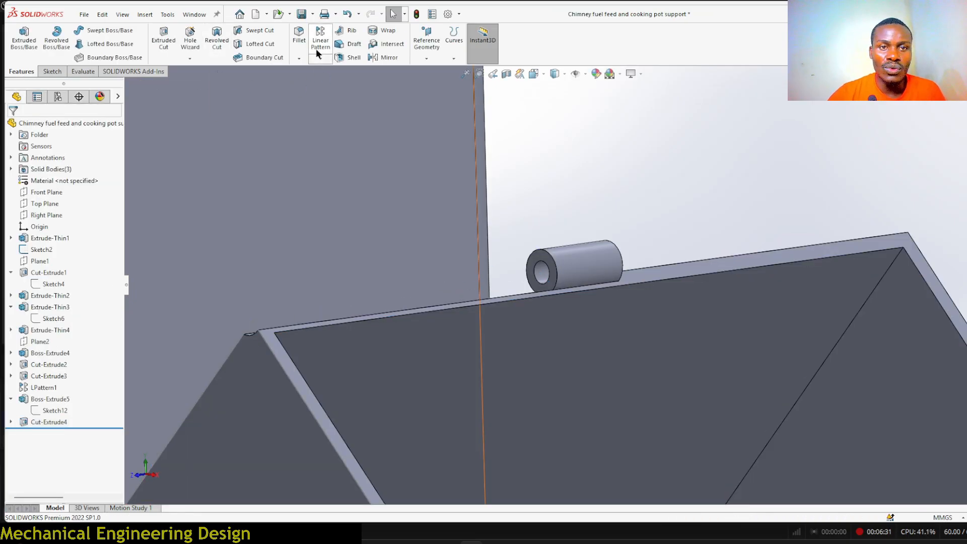
left_click(389, 57)
scroll(625, 183, "up", 2)
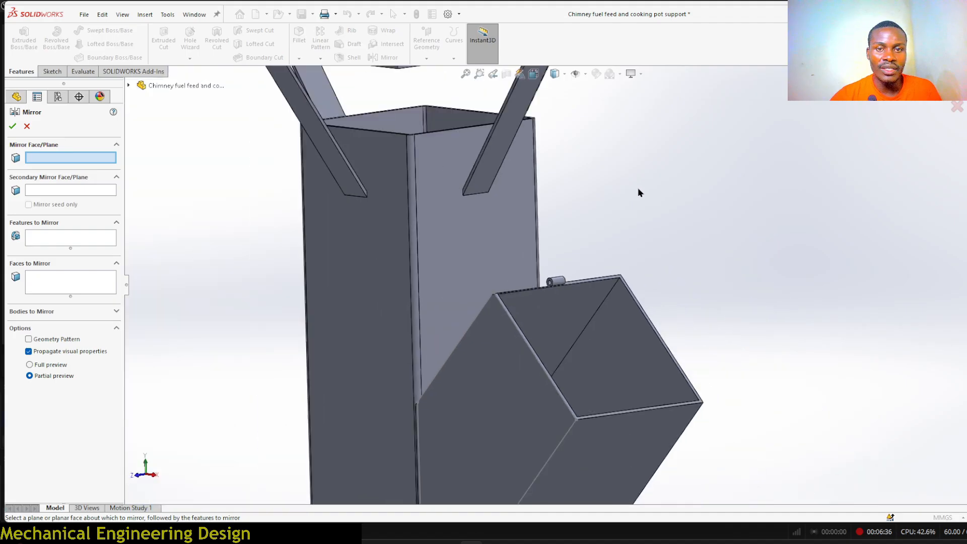
left_click(129, 85)
left_click(173, 155)
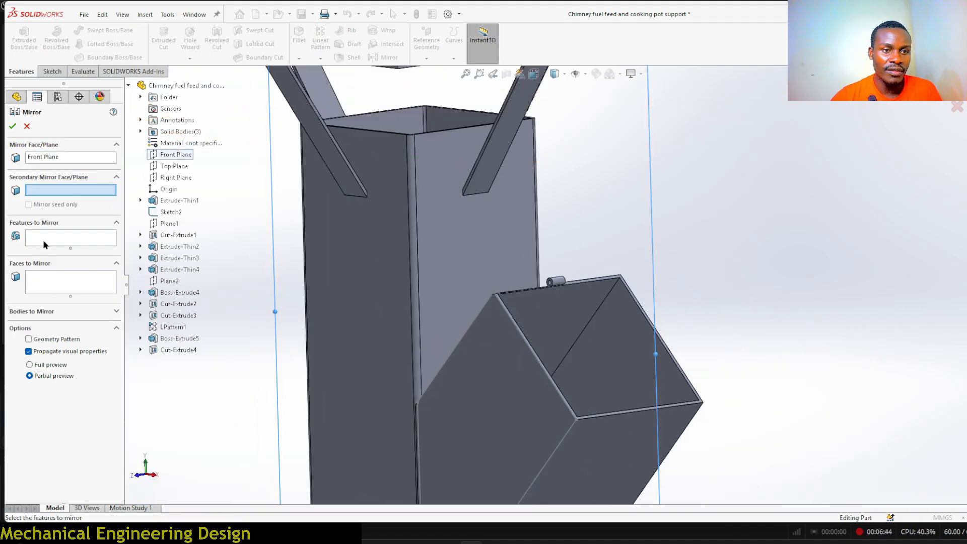
left_click(43, 241)
left_click(171, 352)
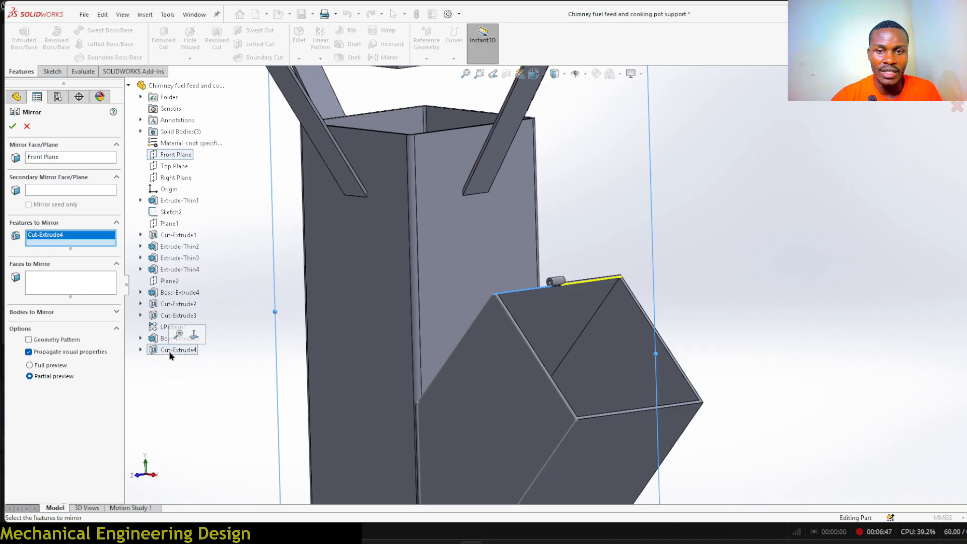
left_click(13, 126)
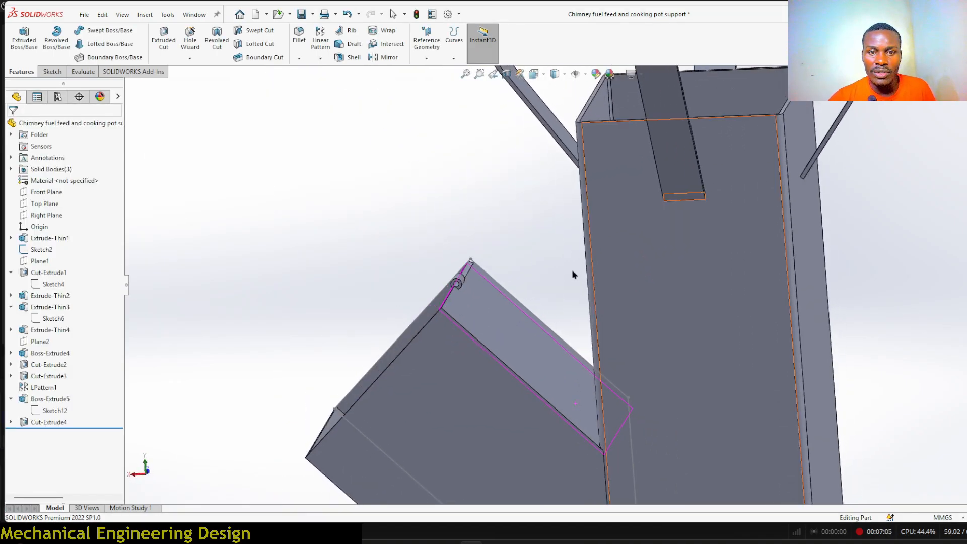
- Start a sketch on the hinge barrel's uncut-side end face and convert the entities of Sketch15 into it
scroll(456, 283, "down", 6)
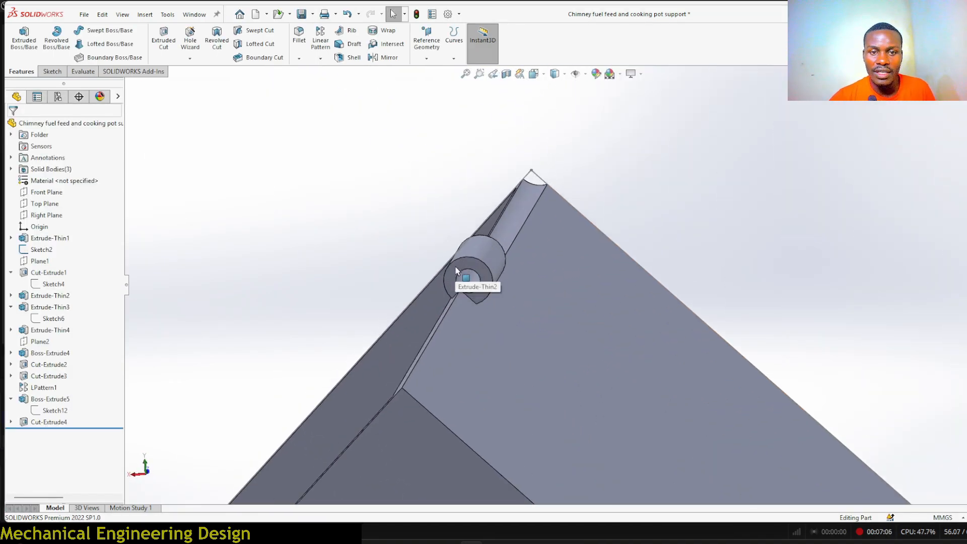
left_click(484, 271)
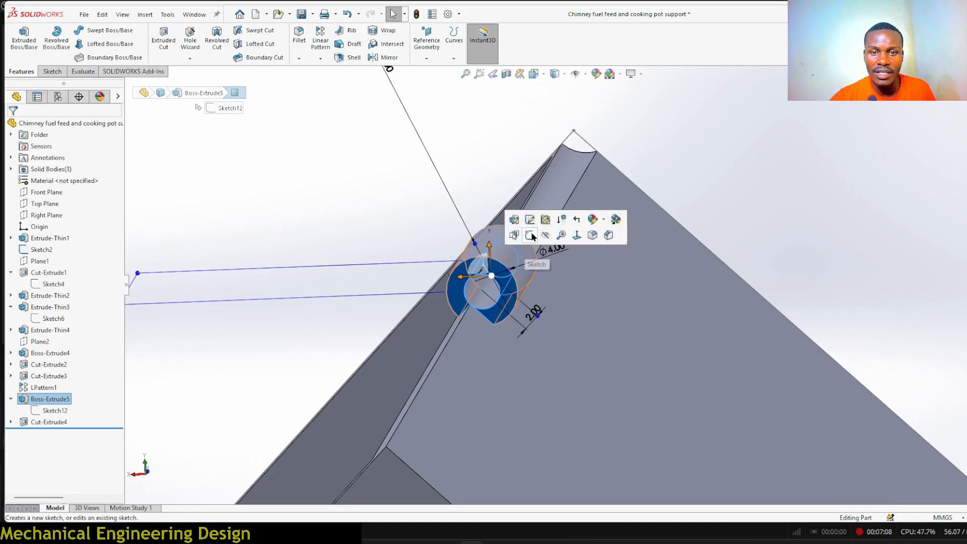
left_click(531, 232)
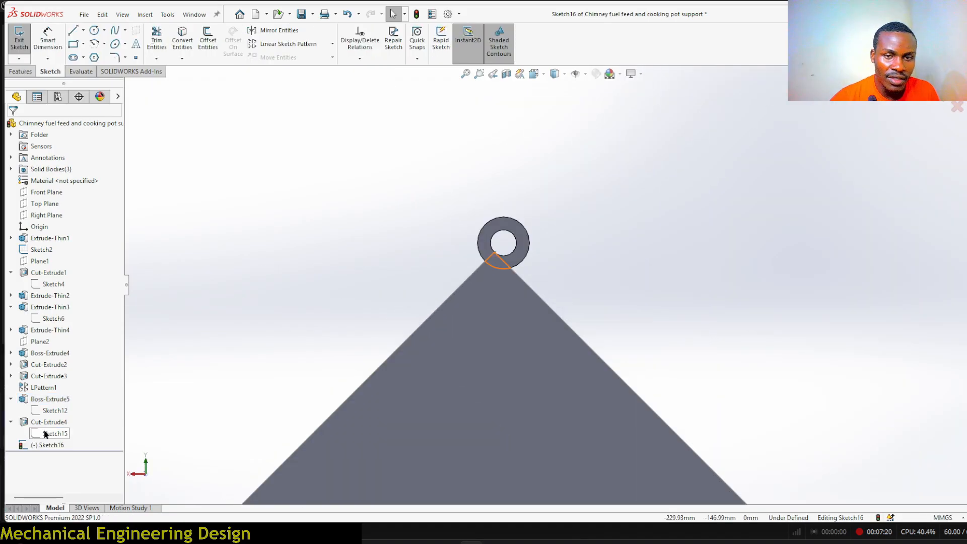
left_click(46, 433)
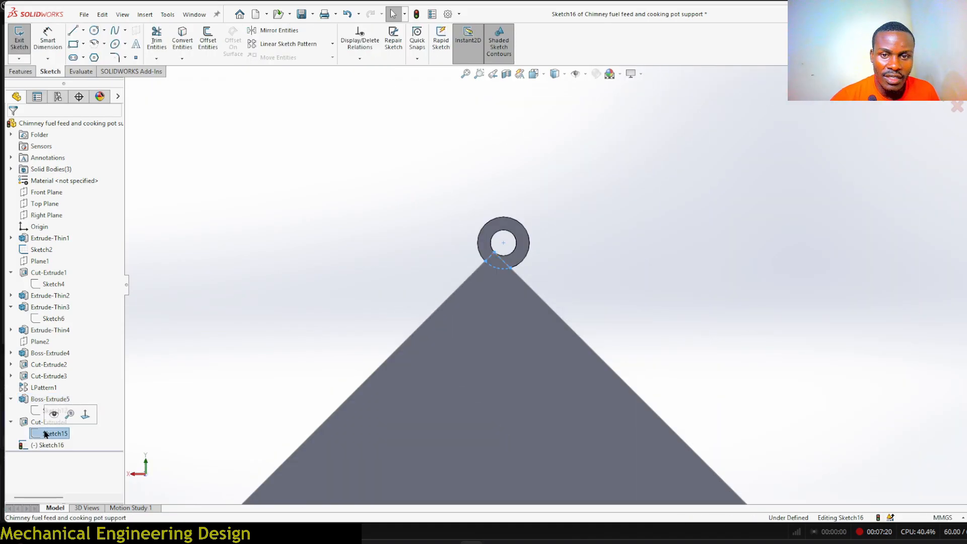
left_click(181, 40)
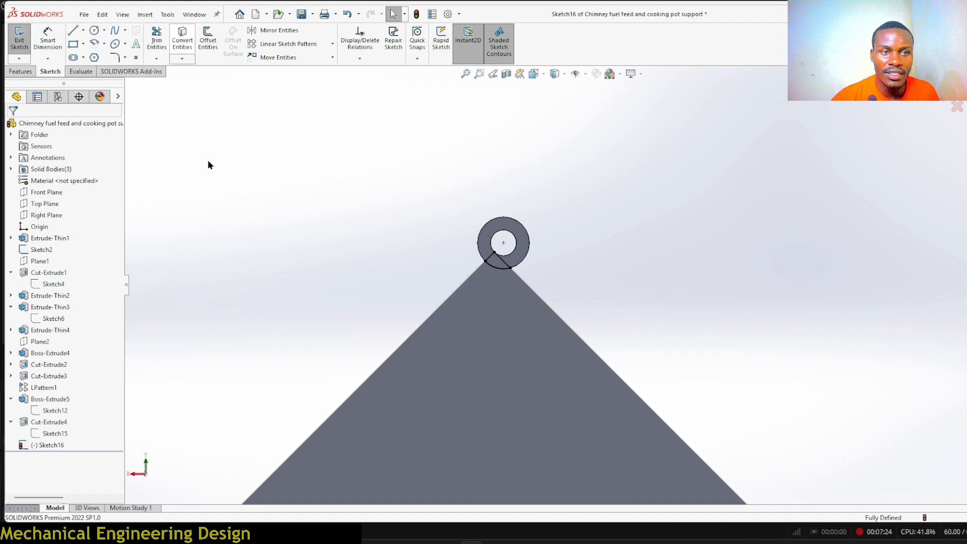
- Extrude-cut the converted profile along the fuel feed's top edge in the reversed direction, up to the chute's outer side face
left_click(22, 71)
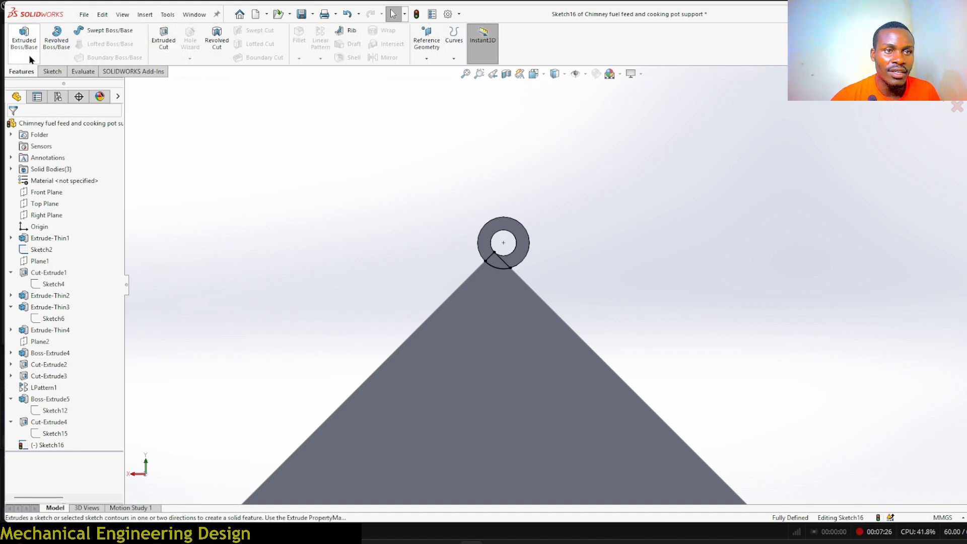
left_click(163, 43)
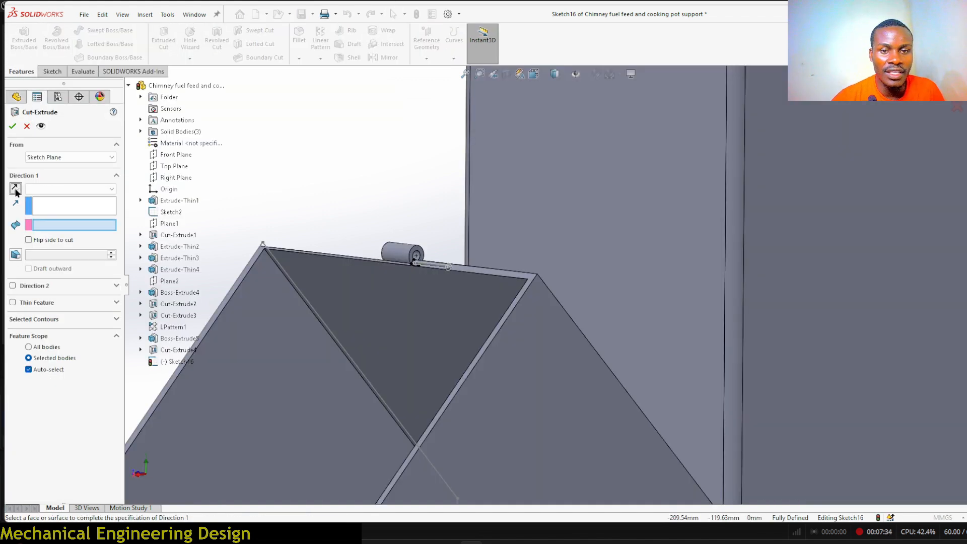
left_click(534, 336)
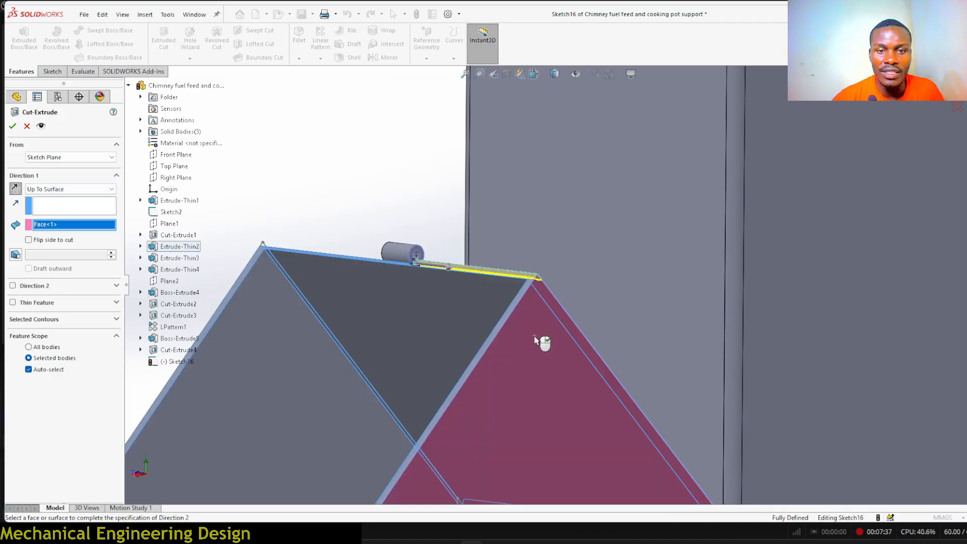
left_click(12, 126)
scroll(386, 169, "up", 6)
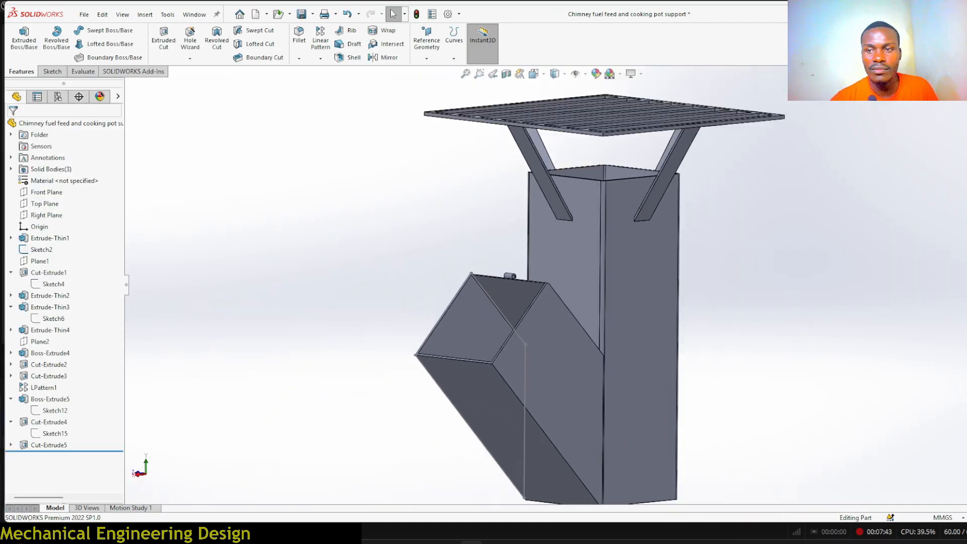
- Check the hinge barrel and the cuts along the feed opening's edge in isometric orientation, and save the part
key("ctrl+7")
scroll(604, 297, "down", 10)
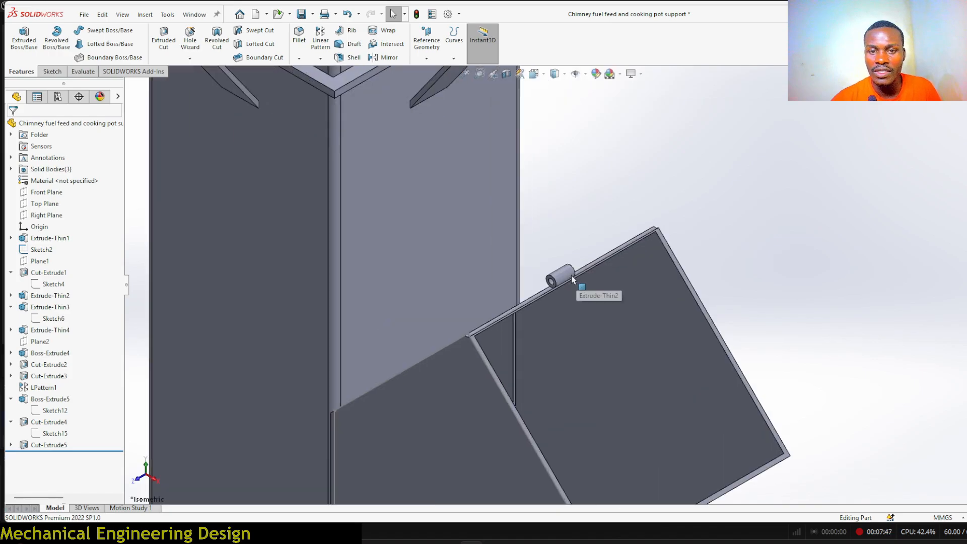
scroll(548, 292, "down", 3)
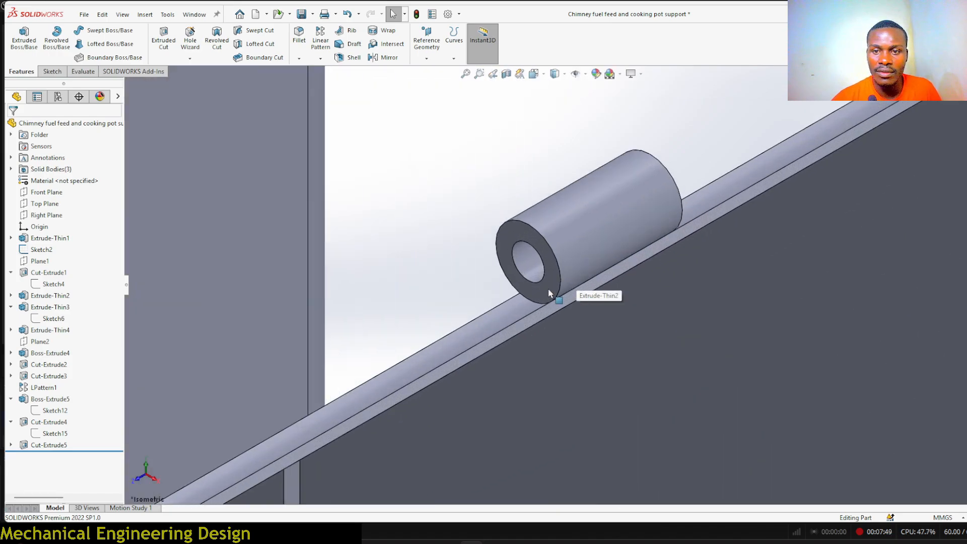
scroll(548, 290, "up", 8)
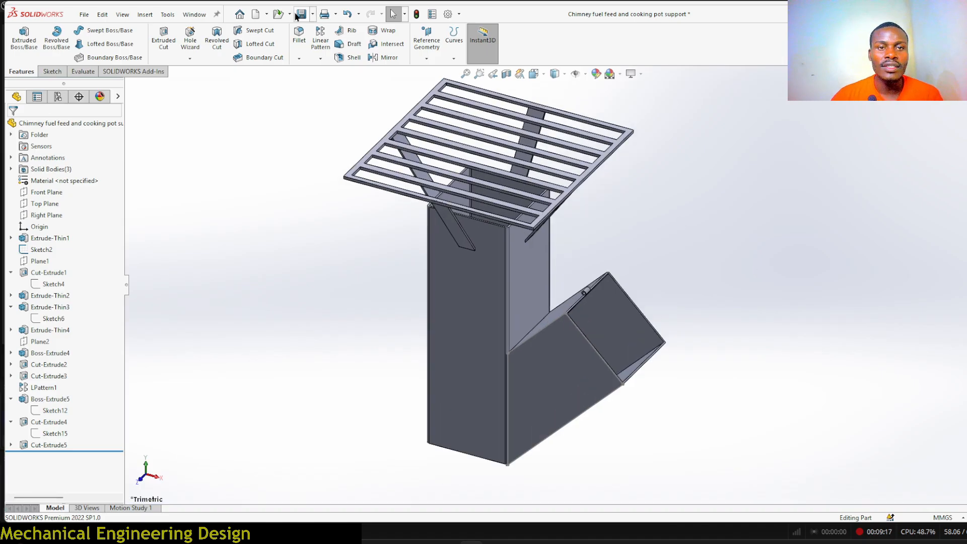
left_click(301, 15)
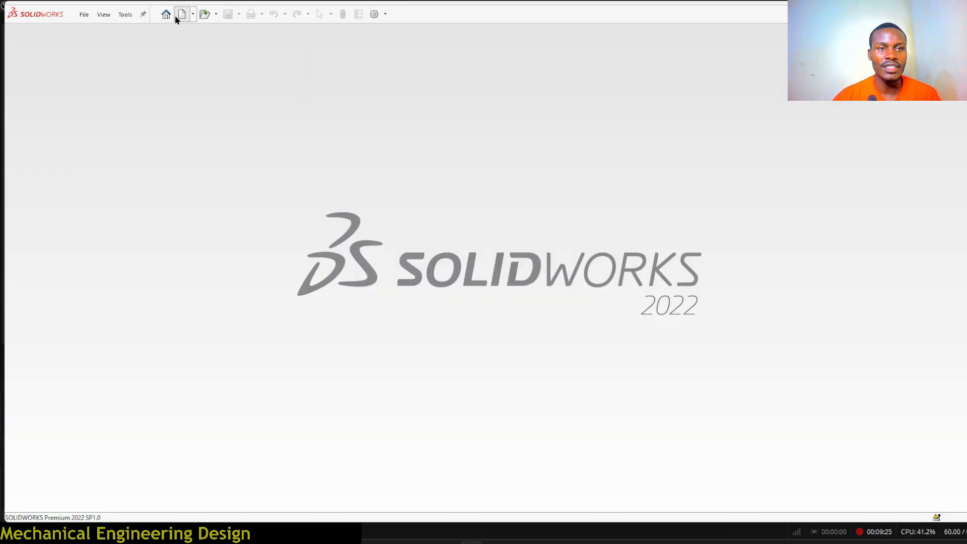
- Create a new part and start a sketch on the Right Plane
left_click(174, 15)
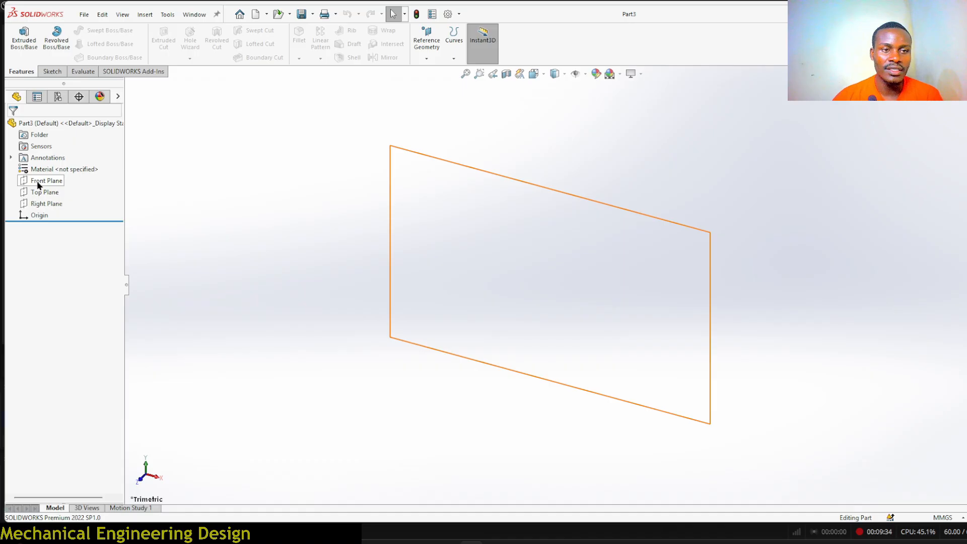
left_click(41, 203)
left_click(48, 190)
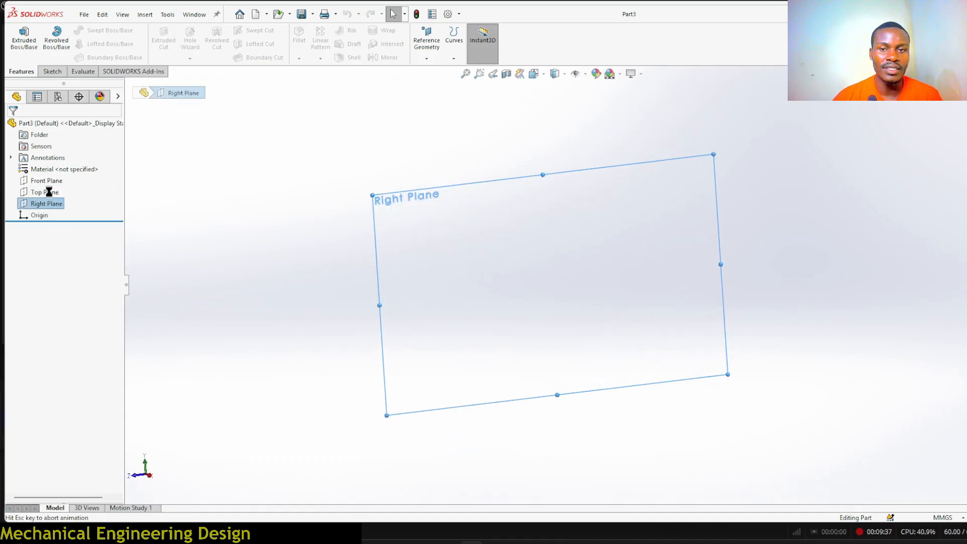
- Sketch a center rectangle about 95 mm high centred on the origin
left_click(84, 45)
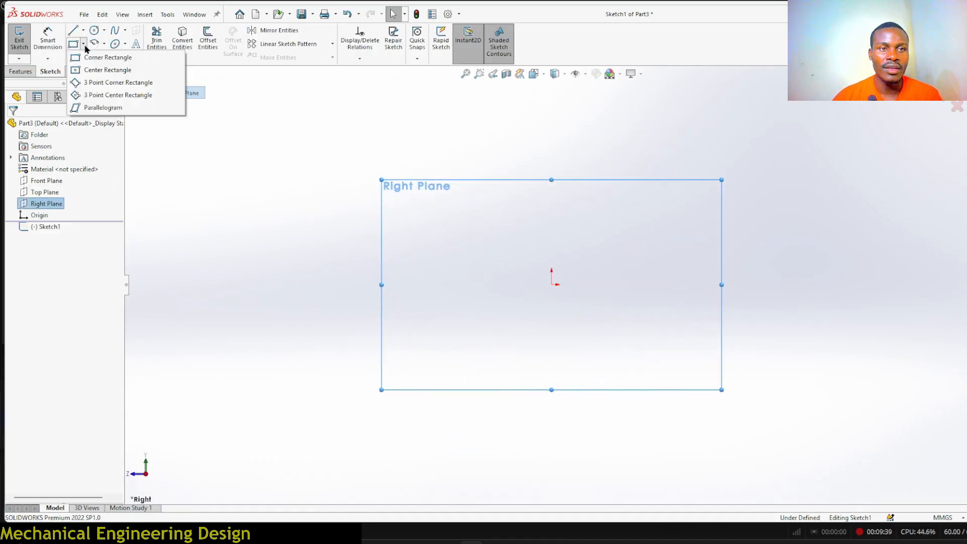
left_click(104, 70)
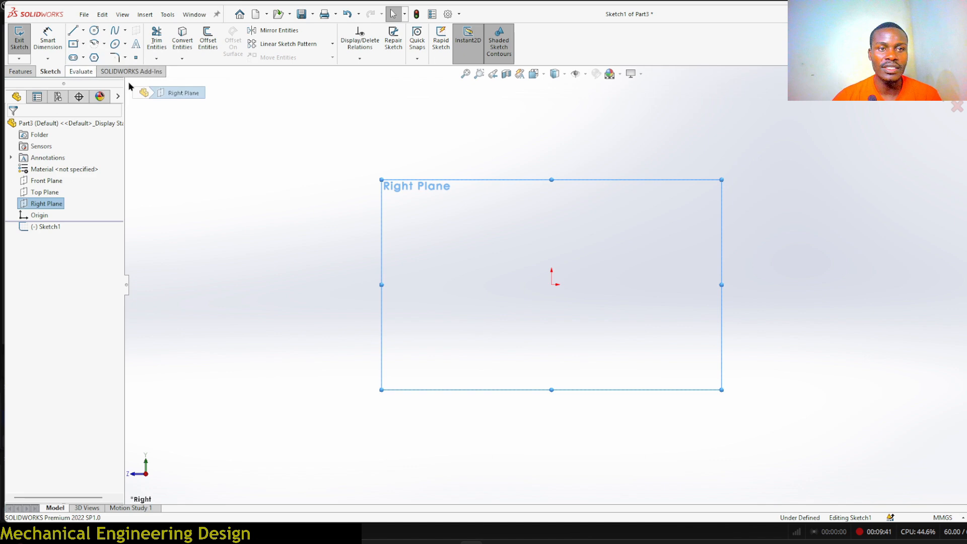
left_click(551, 284)
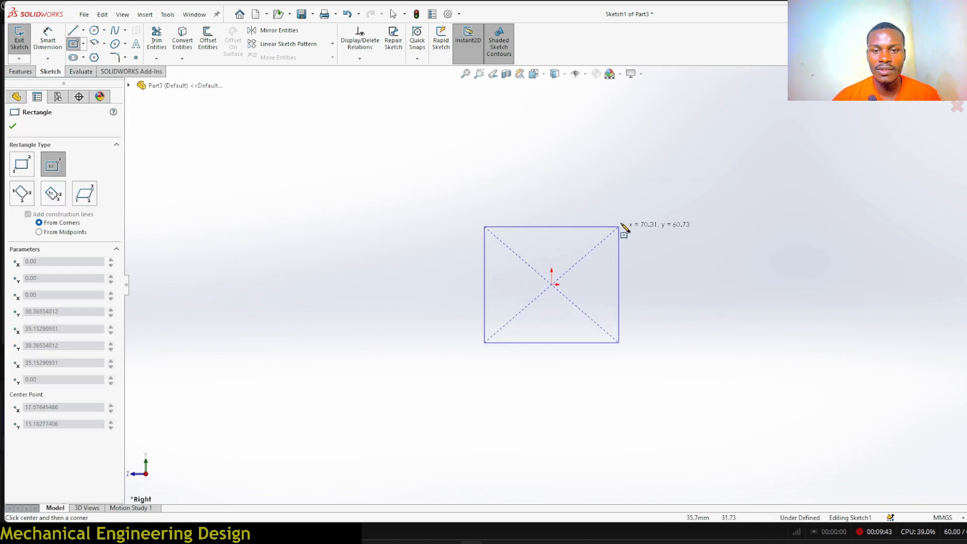
left_click(654, 193)
- Dimension the rectangle's vertical side and set it to 150 mm
right_click_drag(768, 251, 767, 209)
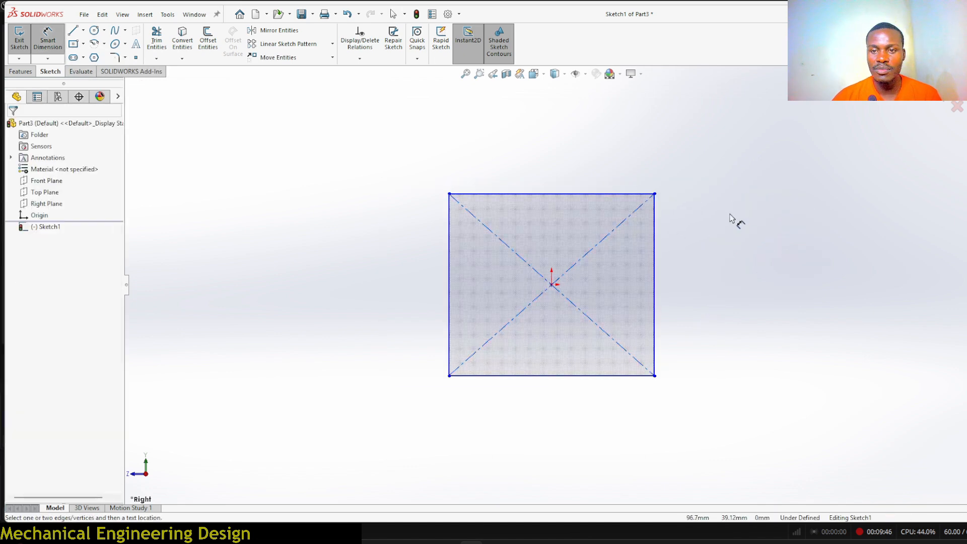
left_click(654, 247)
left_click(705, 274)
type("1")
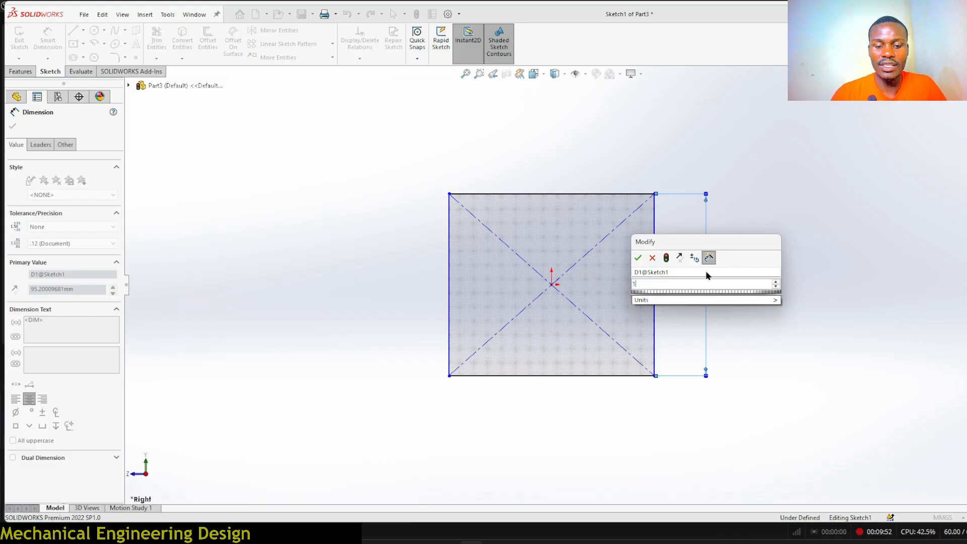
type("50")
key("Return")
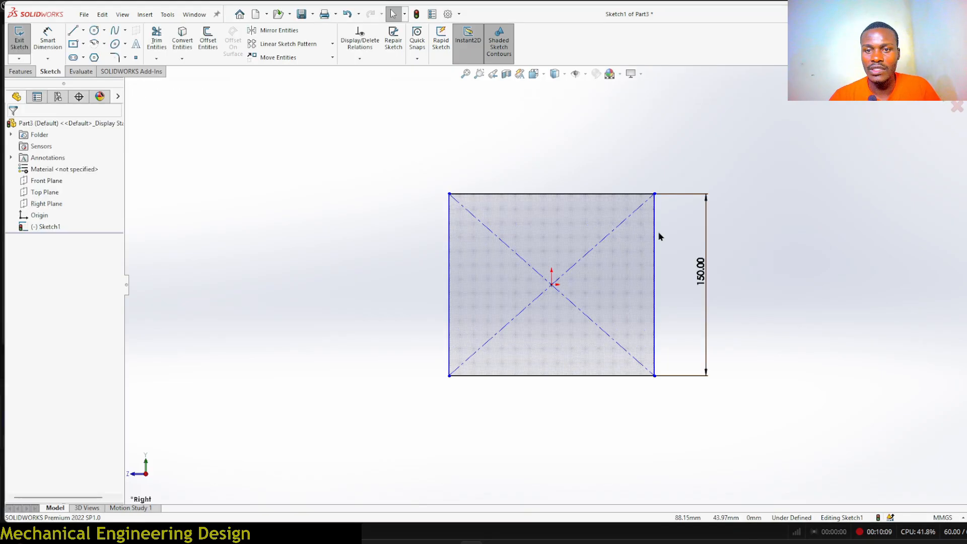
- Make the rectangle's vertical side and upper horizontal side equal in length
left_click(655, 236)
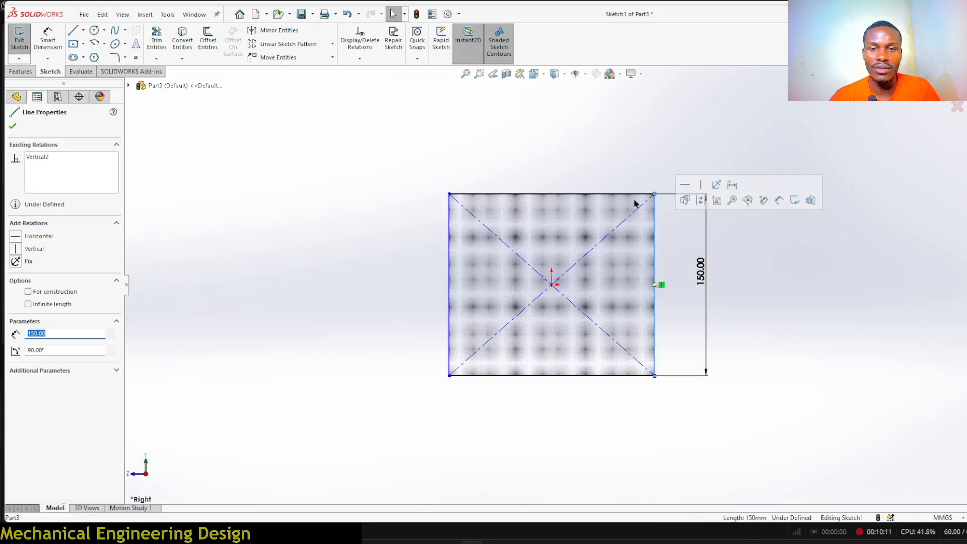
left_click(589, 195, "ctrl")
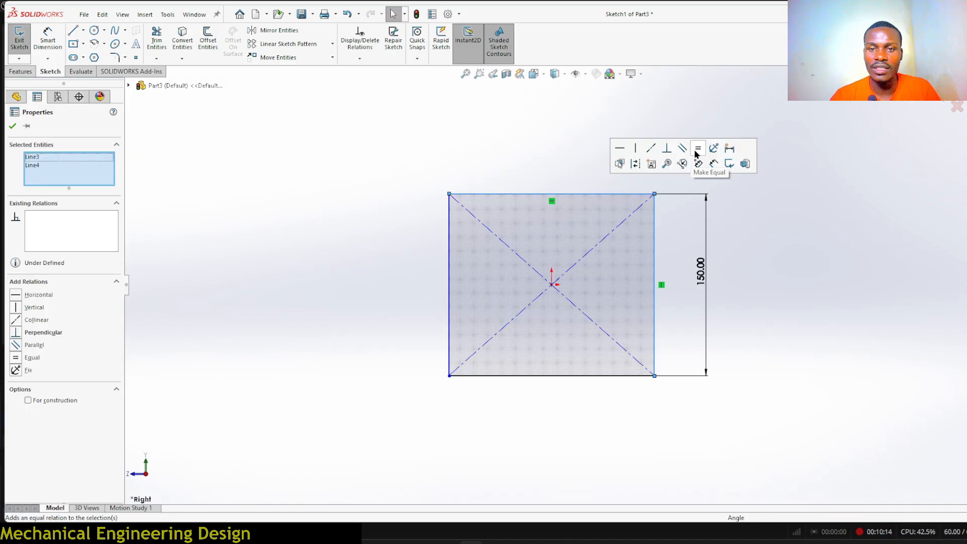
left_click(696, 151)
left_click(302, 200)
- Start a boss extrusion of the square sketch with a Blind end condition and a depth of 350 mm
left_click(20, 71)
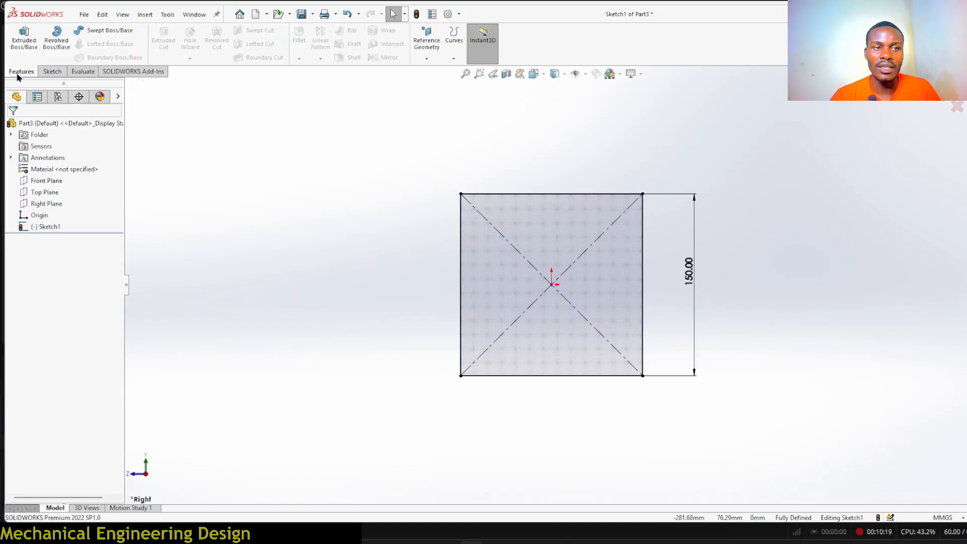
left_click(22, 41)
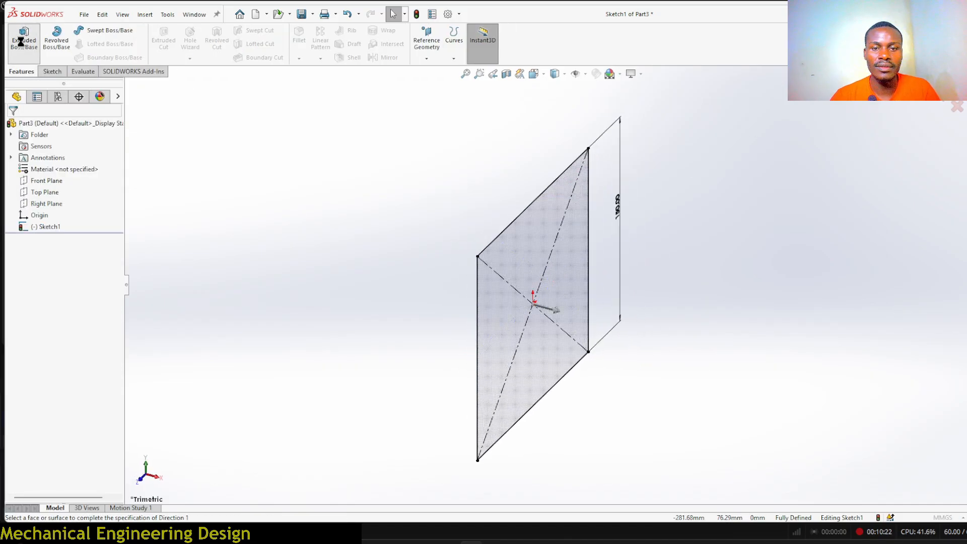
left_click(71, 189)
left_click(75, 199)
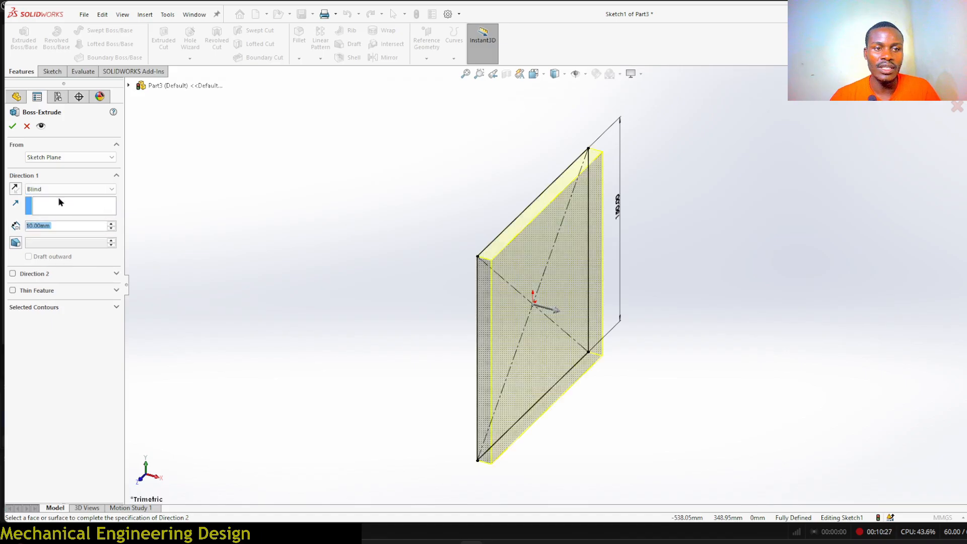
type("350")
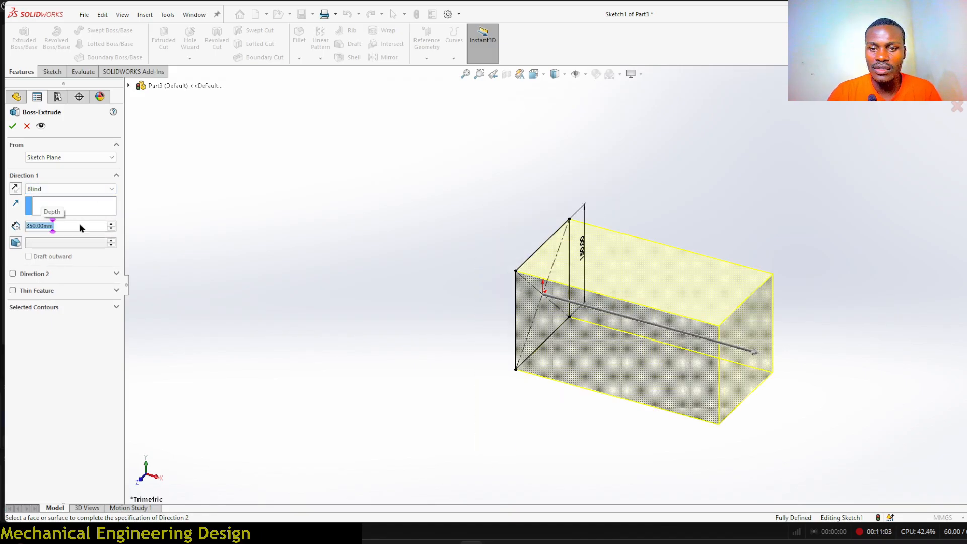
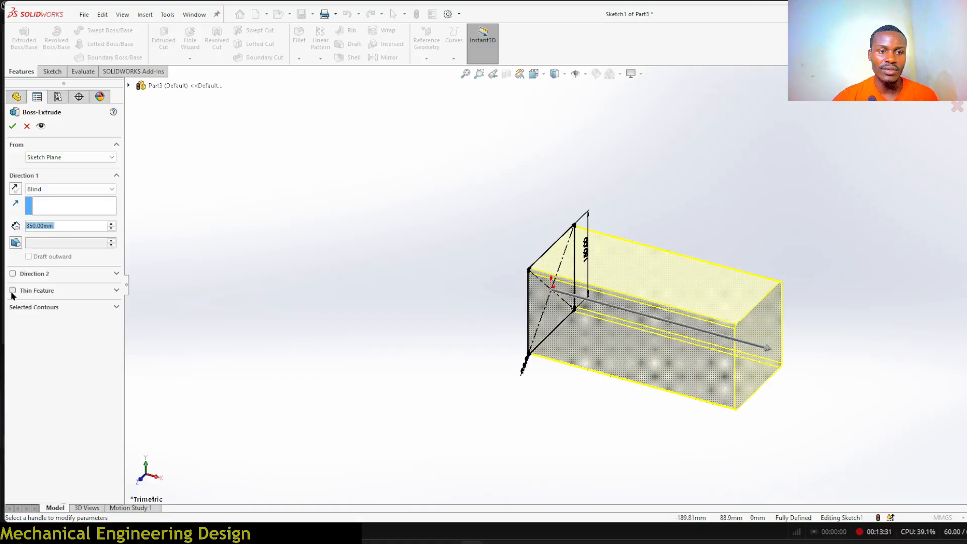
- Make the extrusion a one-direction thin feature with a 3 mm wall on the reversed, inward side and complete it
left_click(13, 290)
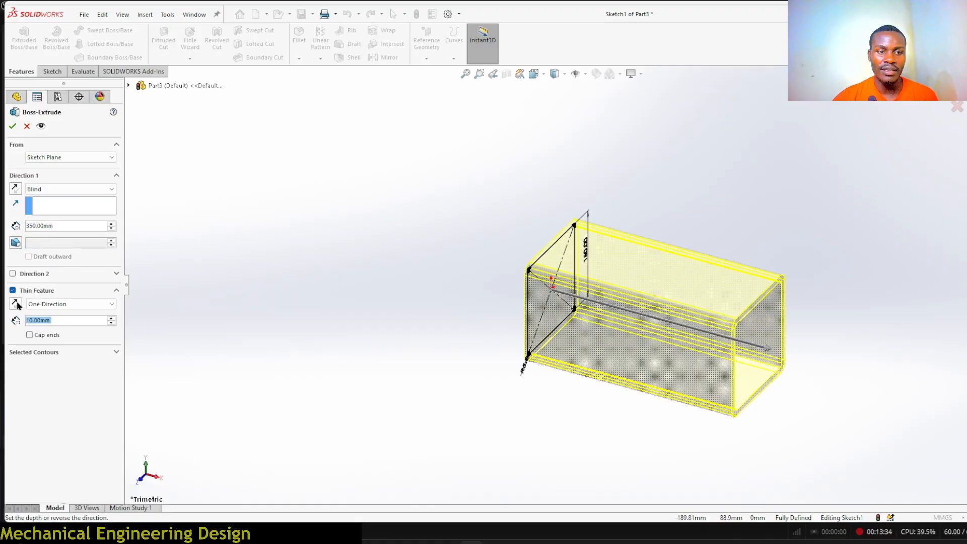
left_click(15, 304)
scroll(736, 311, "down", 2)
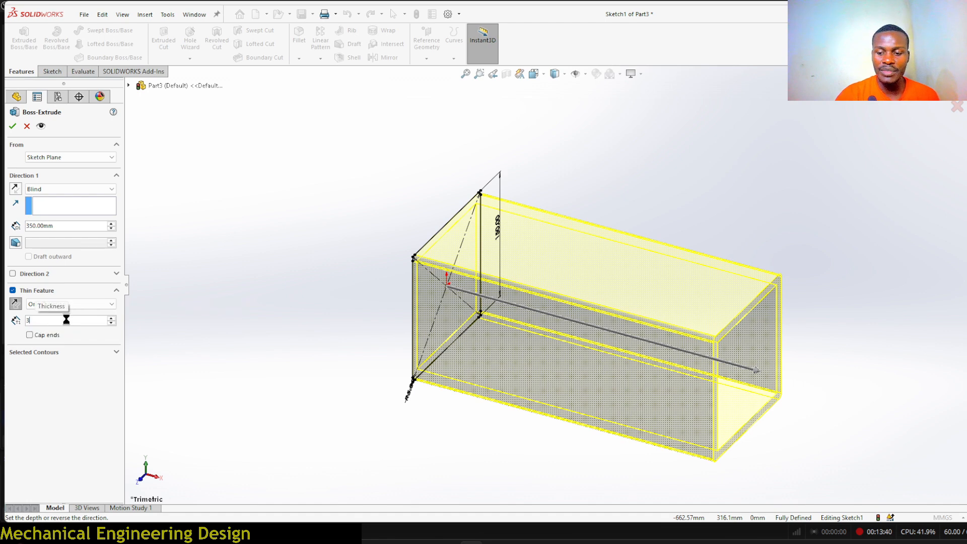
type("3")
key("Return")
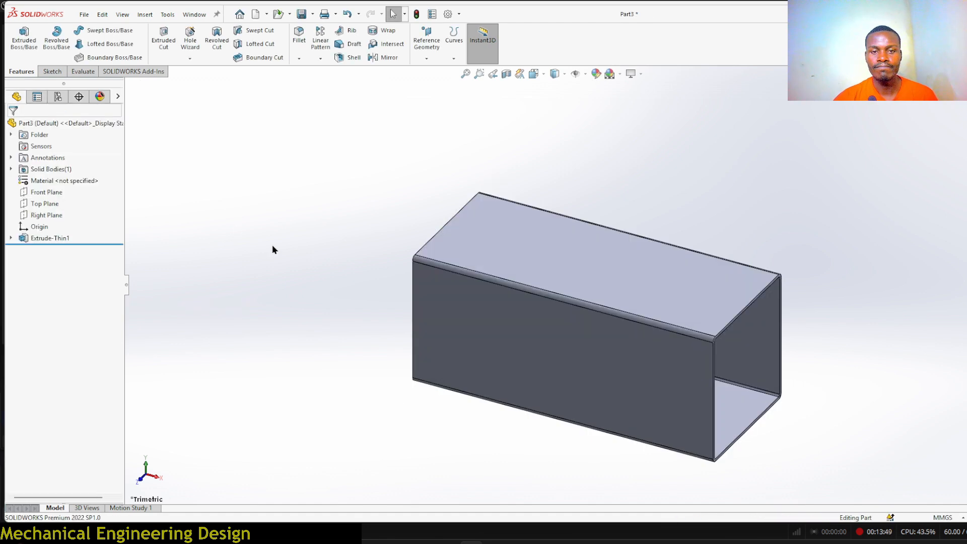
- Sketch a corner rectangle about 120 mm long on the tube's upper outer face, spanning its full width from the origin end
middle_click_drag(309, 266, 297, 222)
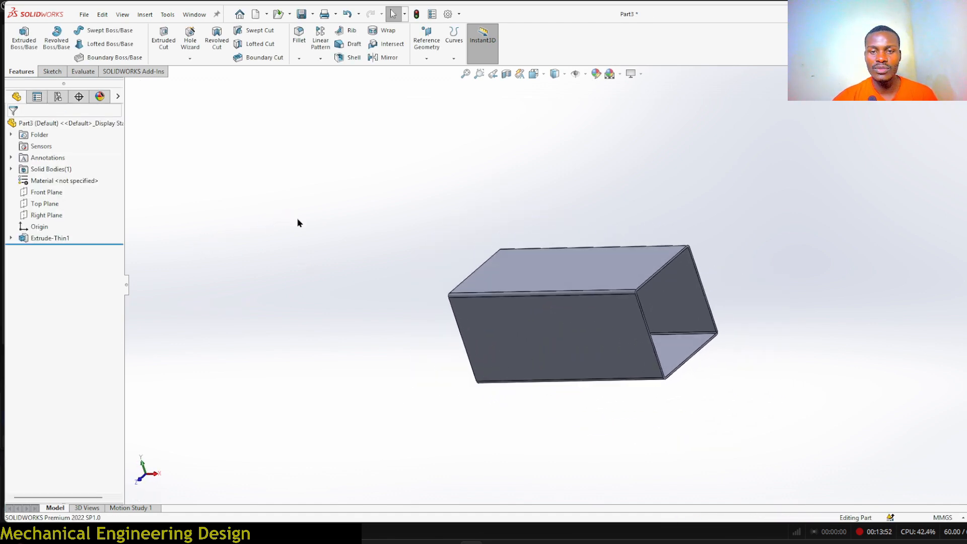
left_click(526, 271)
left_click(575, 241)
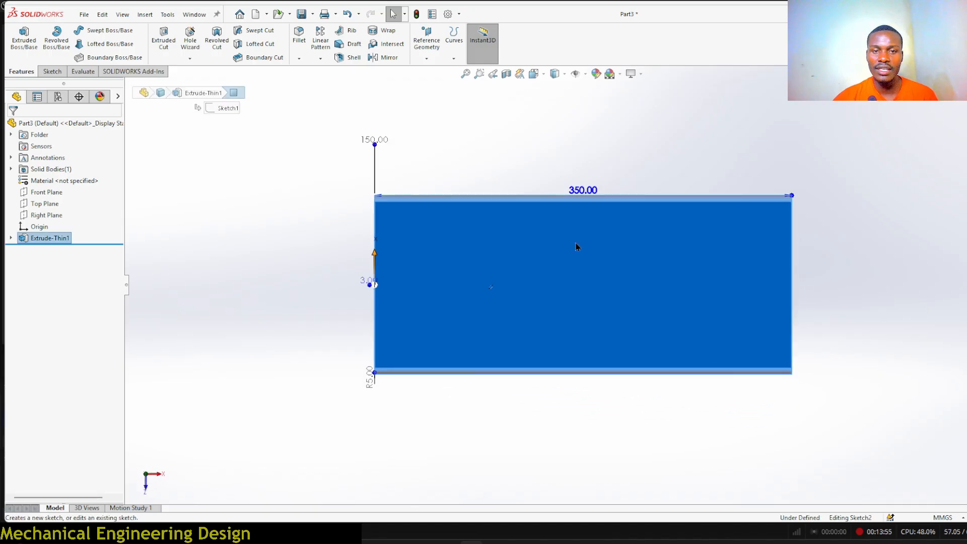
left_click(83, 44)
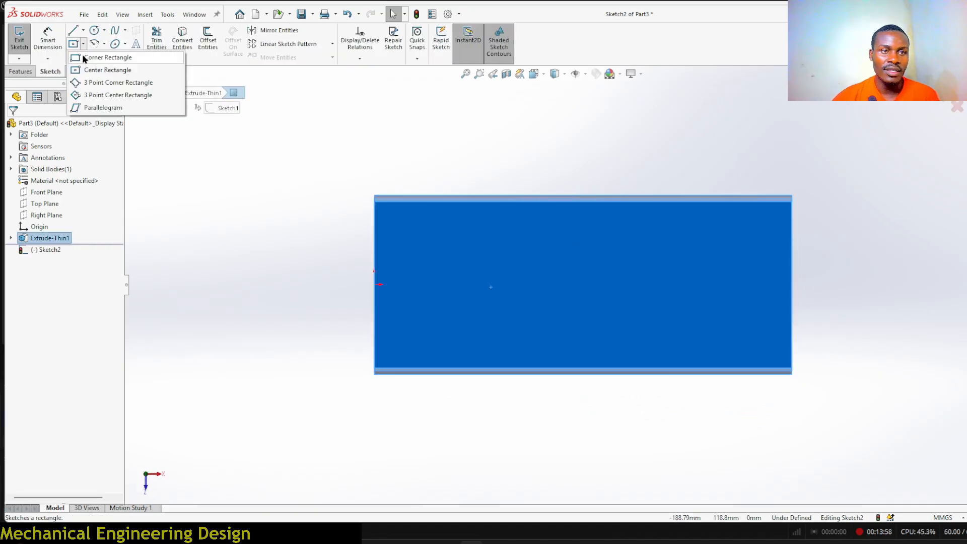
left_click(84, 57)
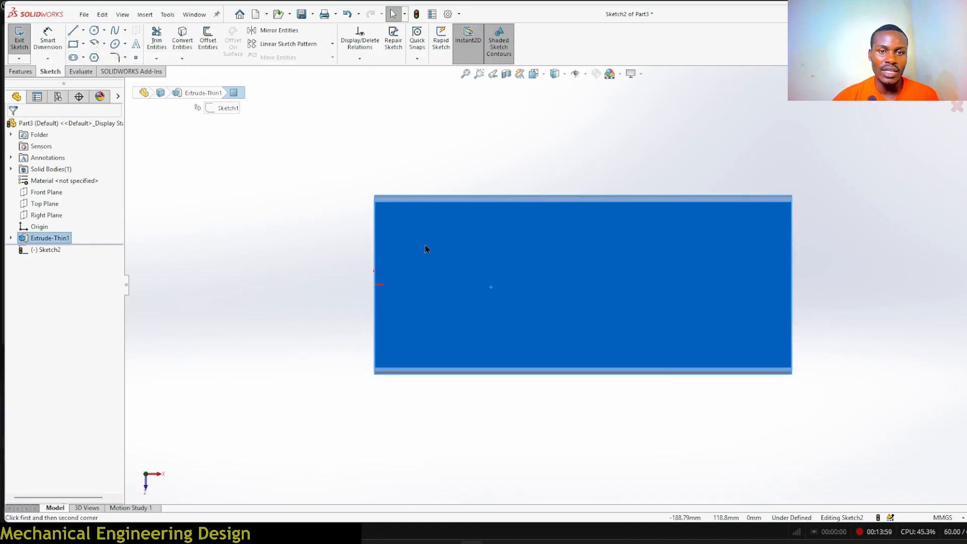
left_click(374, 195)
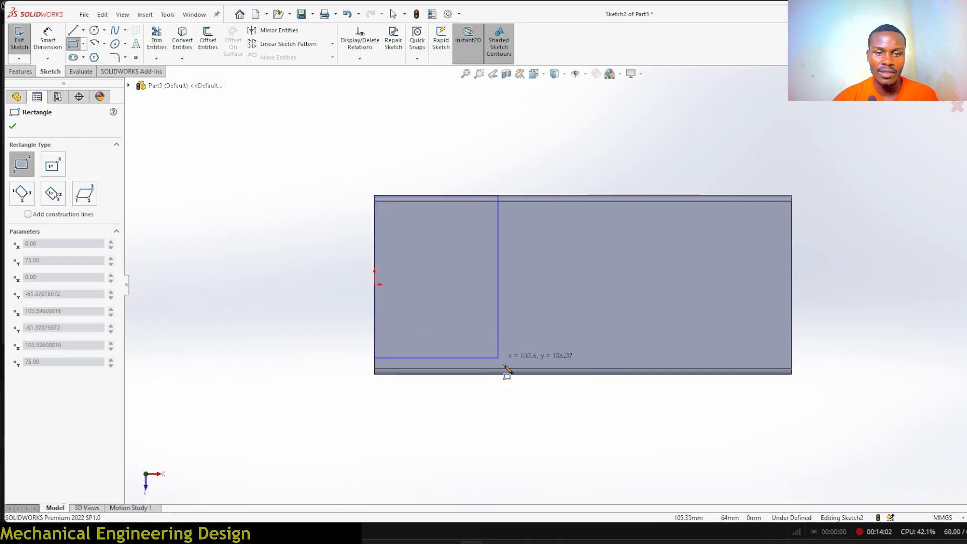
left_click(517, 375)
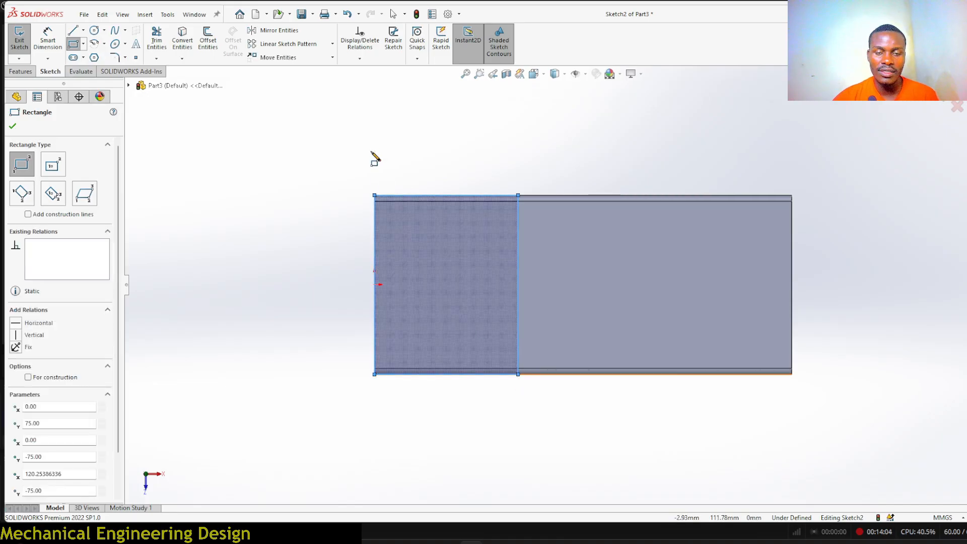
key("Escape")
- Make the rectangle's side along the tube end equal in length to its adjacent lengthwise side
left_click(375, 212)
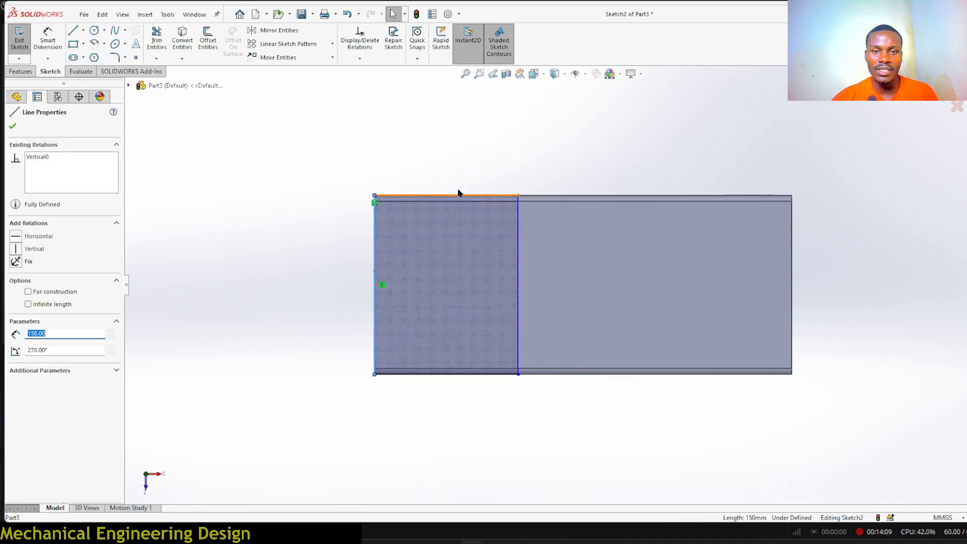
left_click(455, 196, "ctrl")
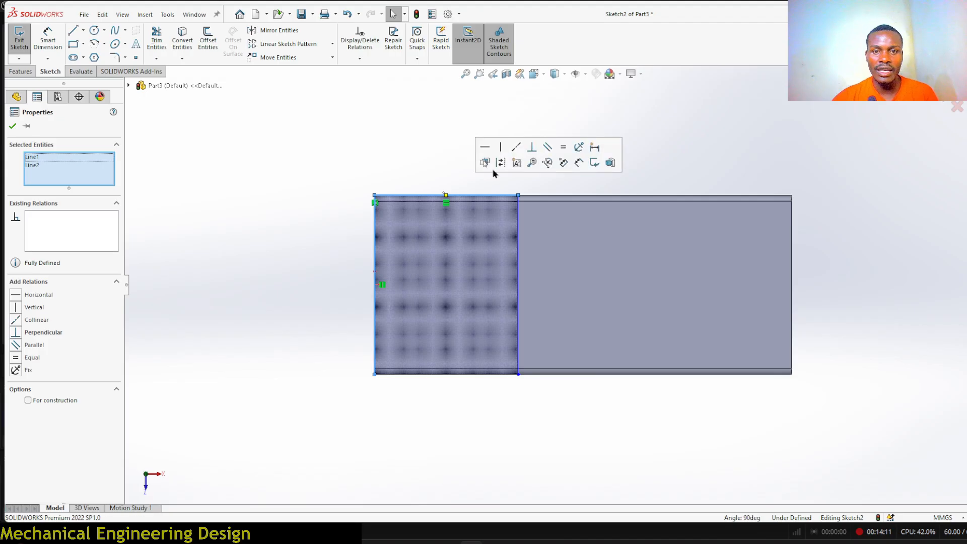
left_click(561, 150)
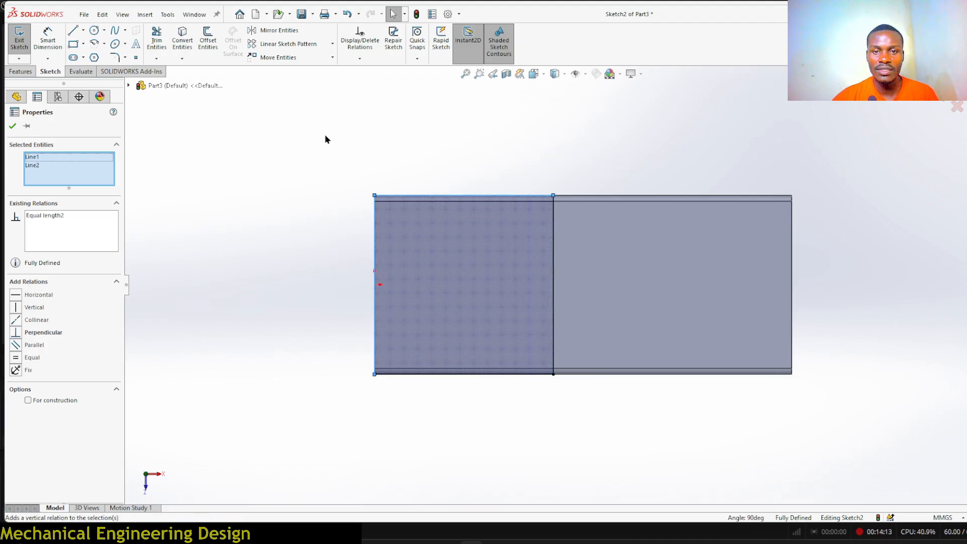
left_click(325, 134)
- Cut-extrude the square with an Up To Surface end condition, ending at the inner face of the tube's upper wall
left_click(15, 74)
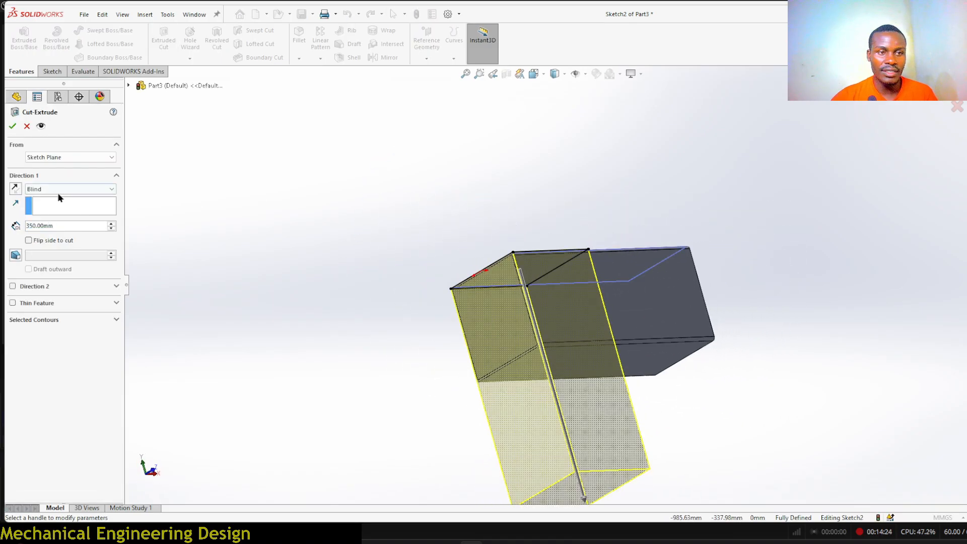
left_click(59, 191)
left_click(68, 232)
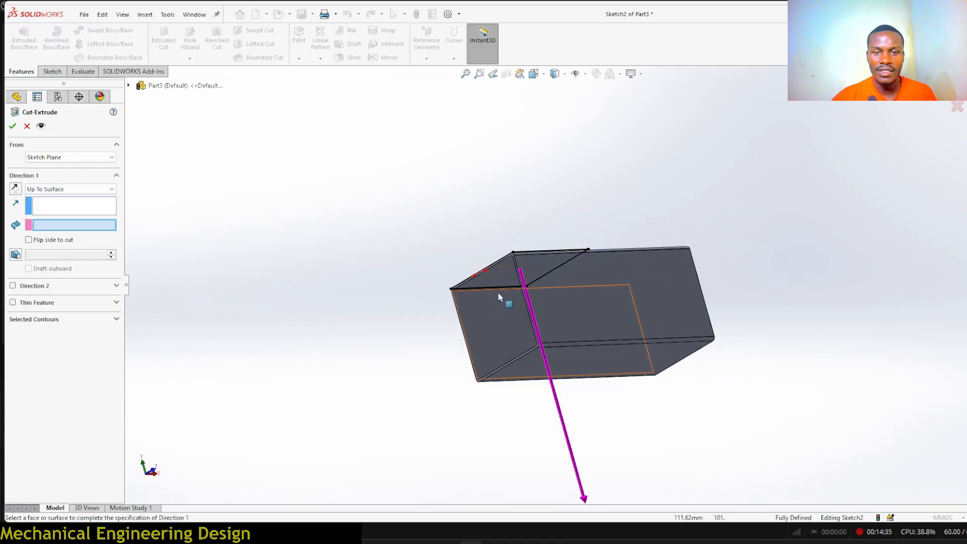
left_click(496, 275)
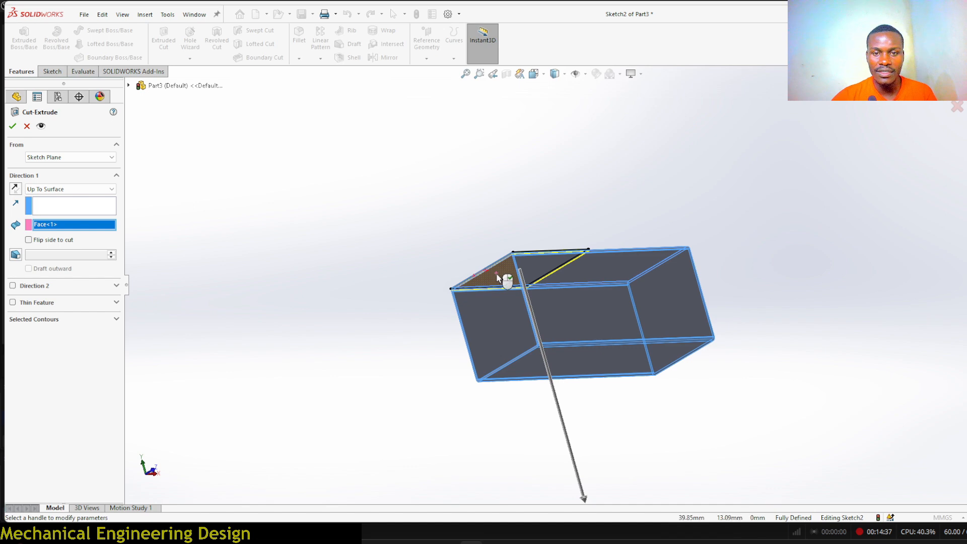
right_click(495, 274)
middle_click_drag(496, 276, 453, 388)
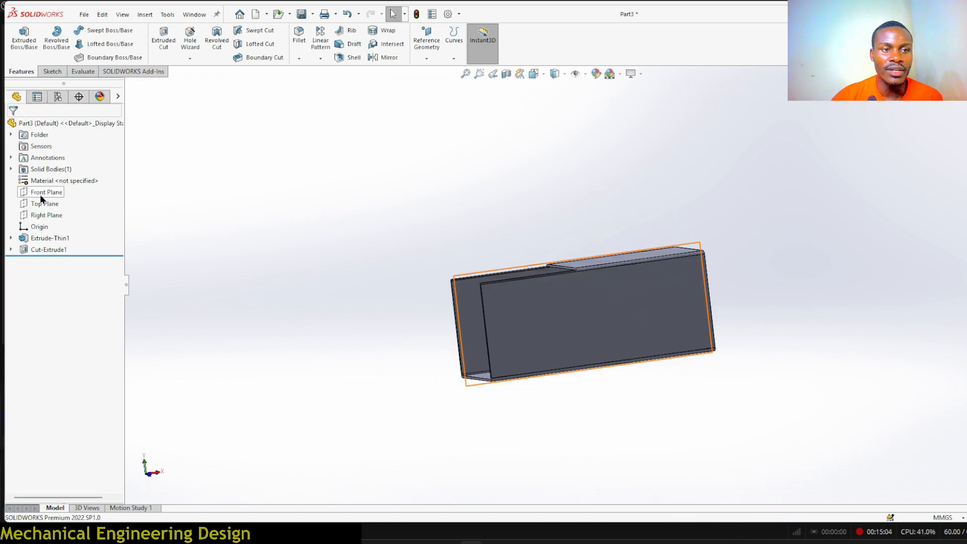
- Sketch a diagonal line about 209 mm long on the Front Plane from the cutout's upper edge to the lower corner of the open end
left_click(40, 195)
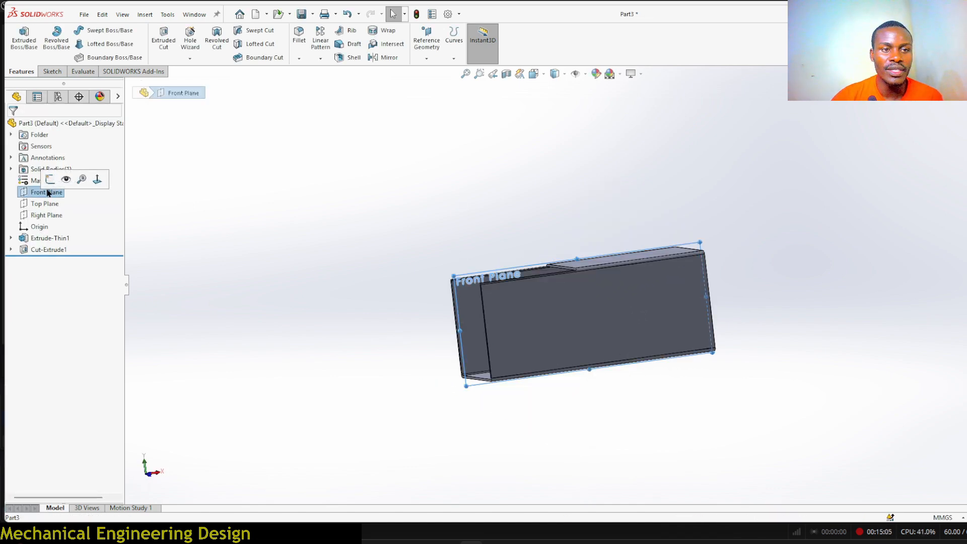
left_click(47, 181)
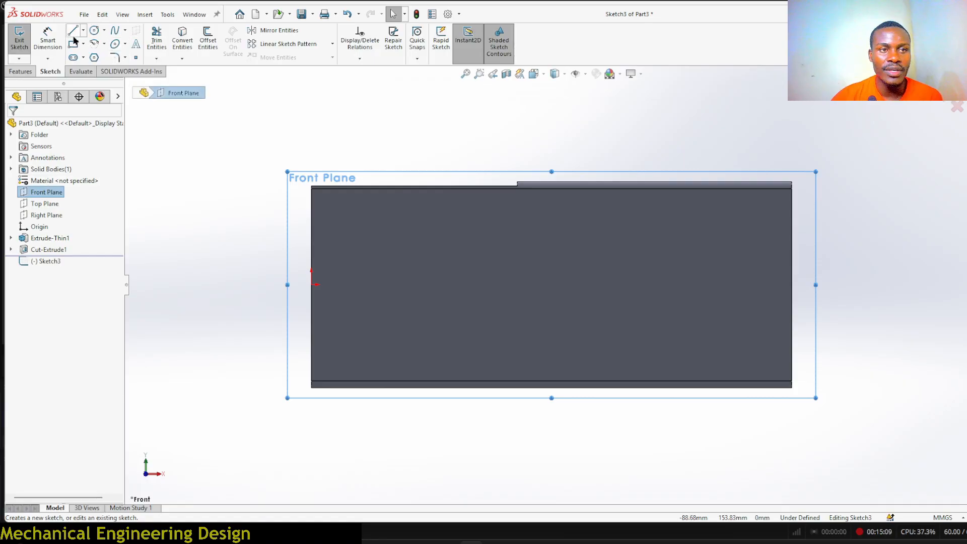
left_click(72, 33)
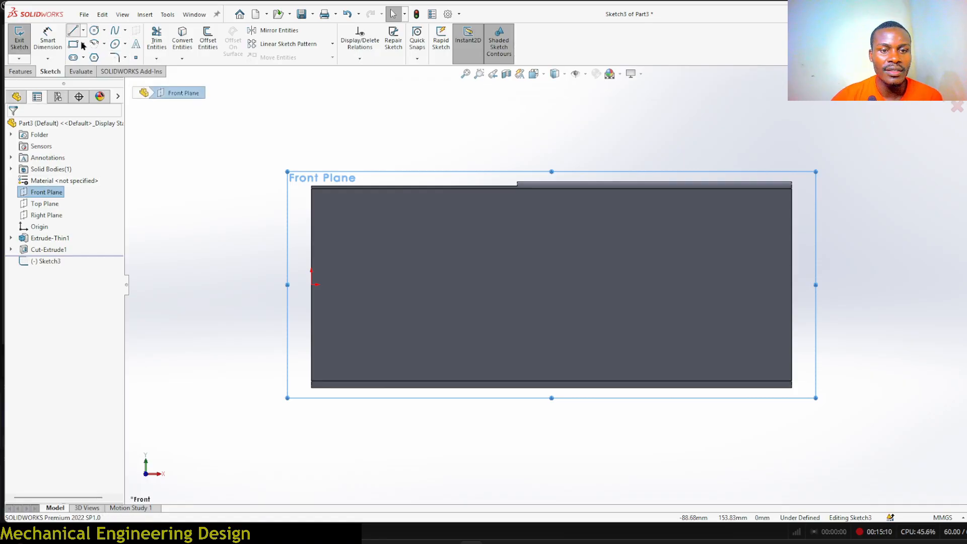
left_click(517, 182)
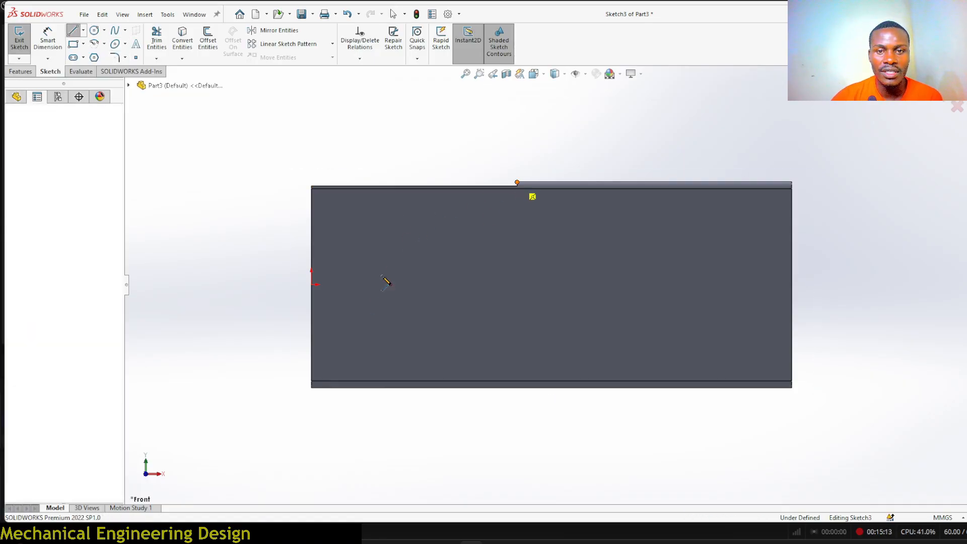
left_click(312, 381)
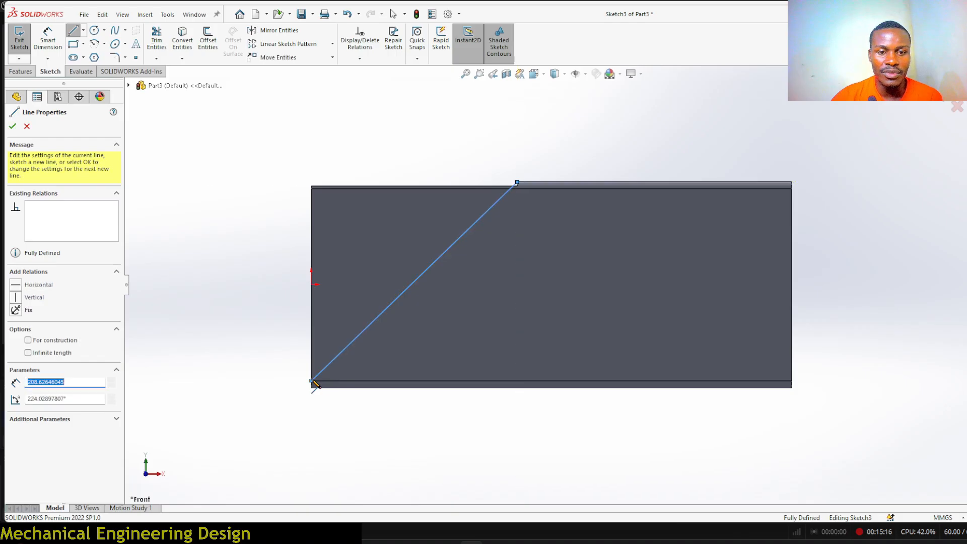
right_click(312, 381)
left_click(334, 384)
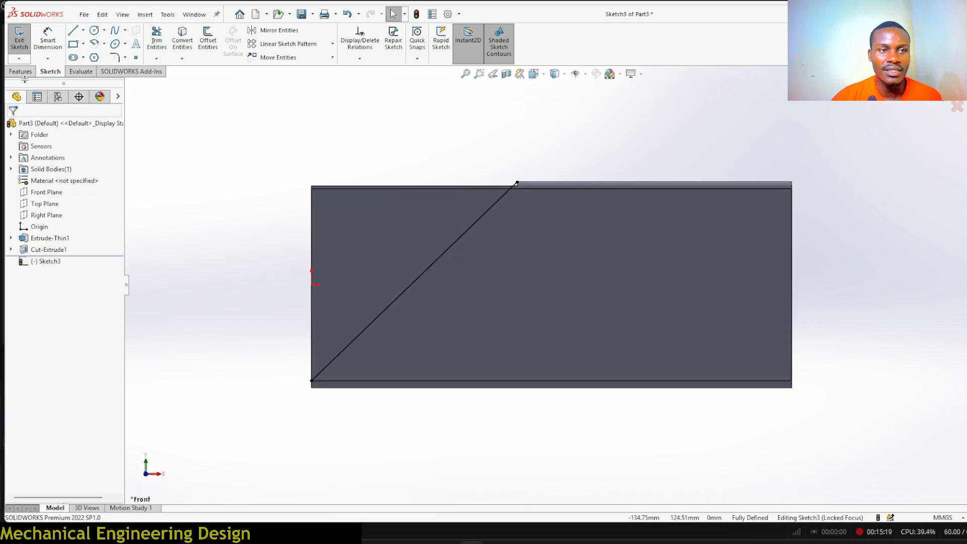
- Start a boss extrusion of the diagonal line with a Mid Plane end condition and a depth of 130 mm
left_click(20, 72)
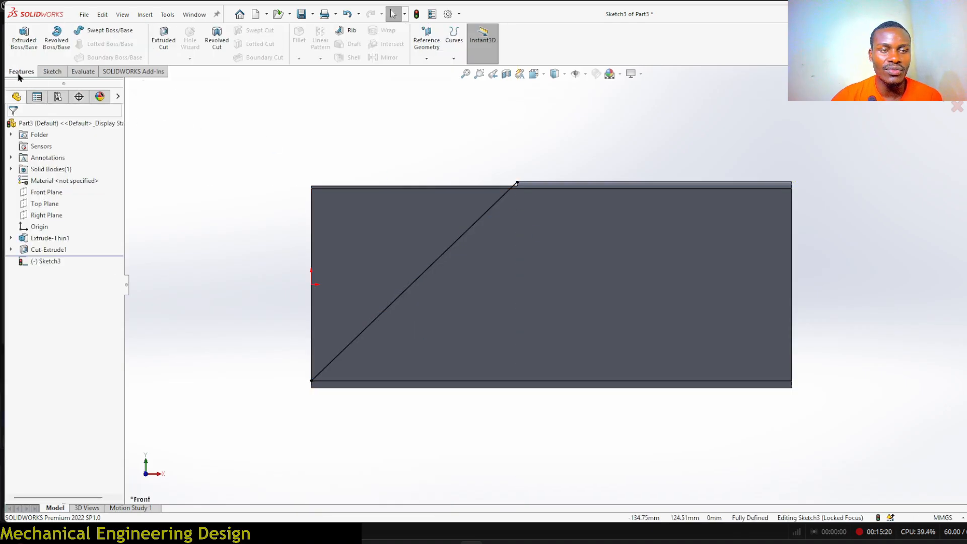
left_click(24, 37)
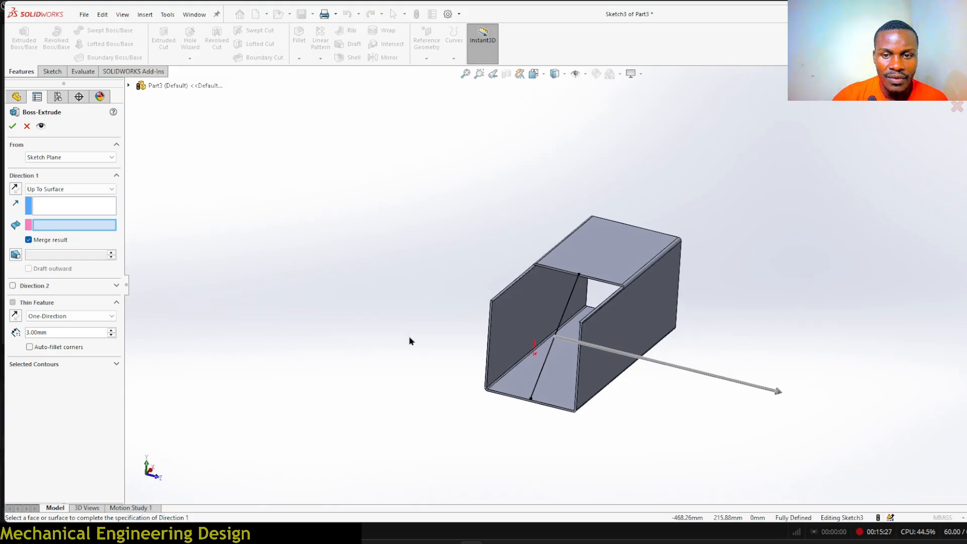
scroll(553, 343, "down", 5)
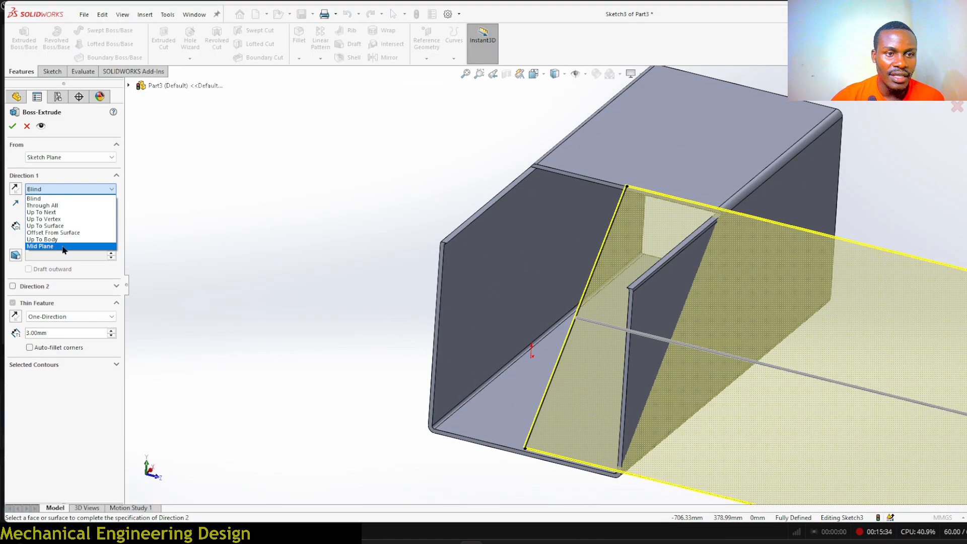
left_click(64, 246)
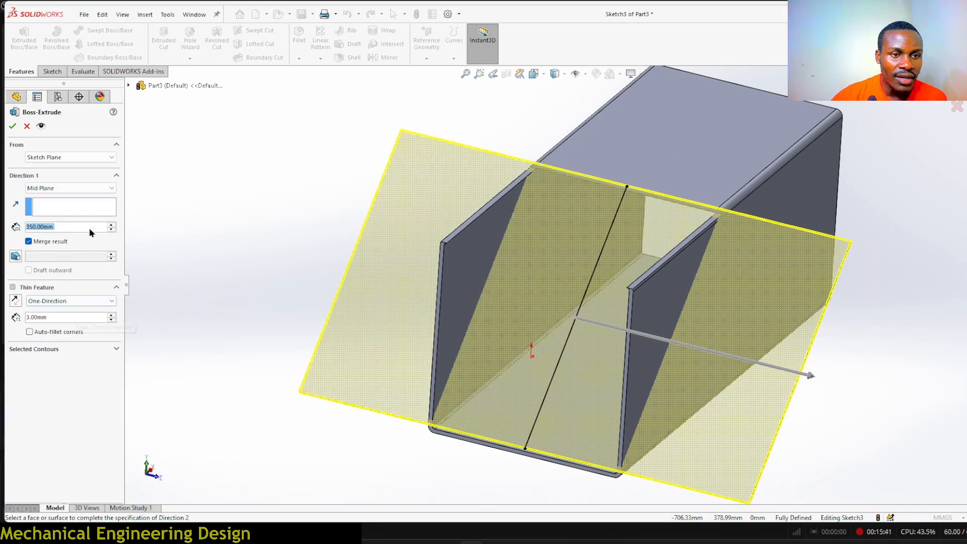
type("130")
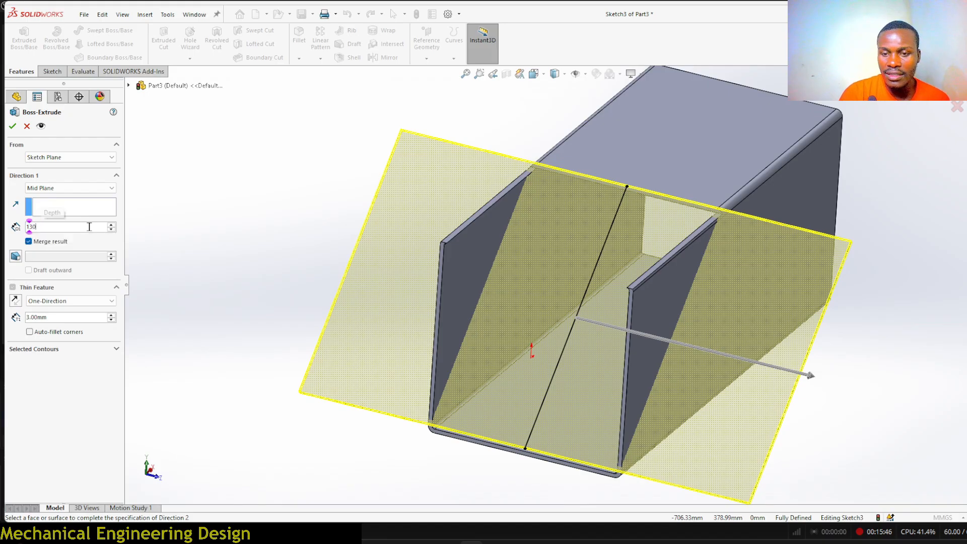
key("Return")
- Reverse the side on which the 3 mm thin wall is added to the diagonal line and complete the extrusion
middle_click_drag(371, 250, 335, 212)
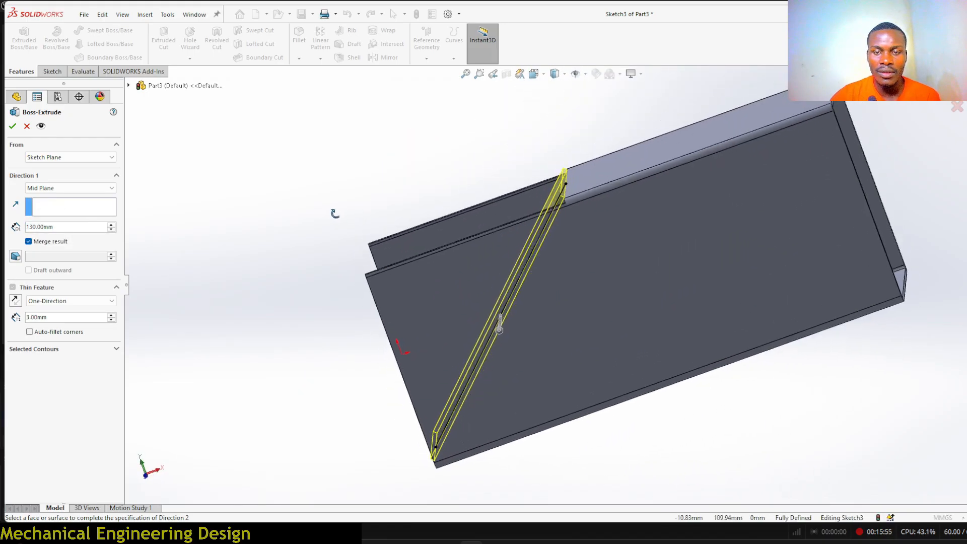
scroll(570, 191, "down", 5)
scroll(571, 191, "up", 2)
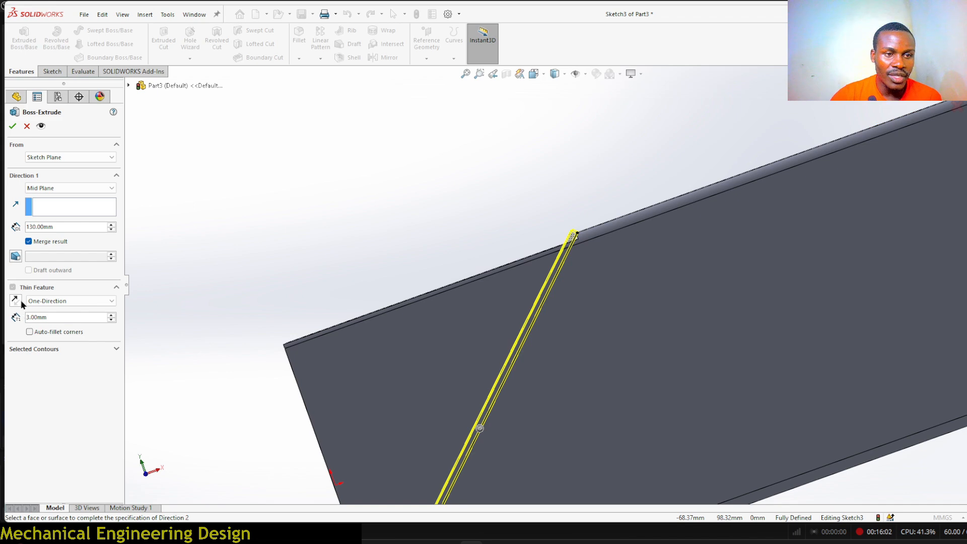
left_click(14, 304)
scroll(626, 164, "up", 6)
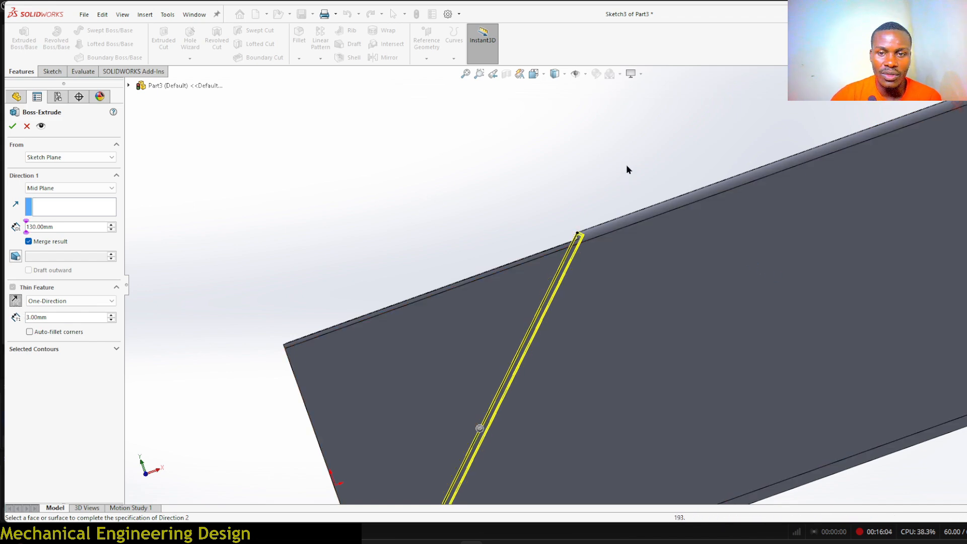
middle_click_drag(514, 234, 562, 244)
left_click(13, 126)
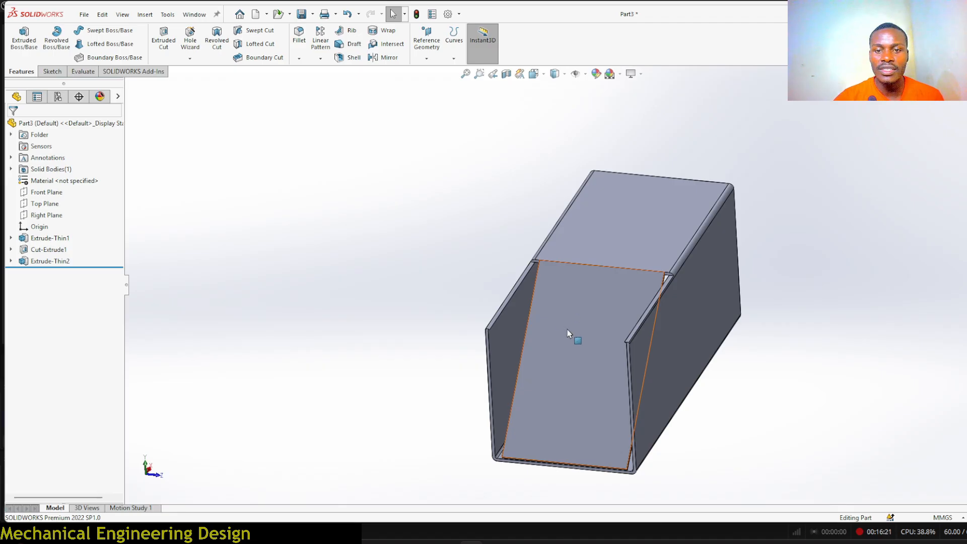
- Sketch a corner rectangle about 17 mm wide on the inclined plate's upper face, running lengthwise near one side edge
left_click(567, 333)
key("ctrl+8")
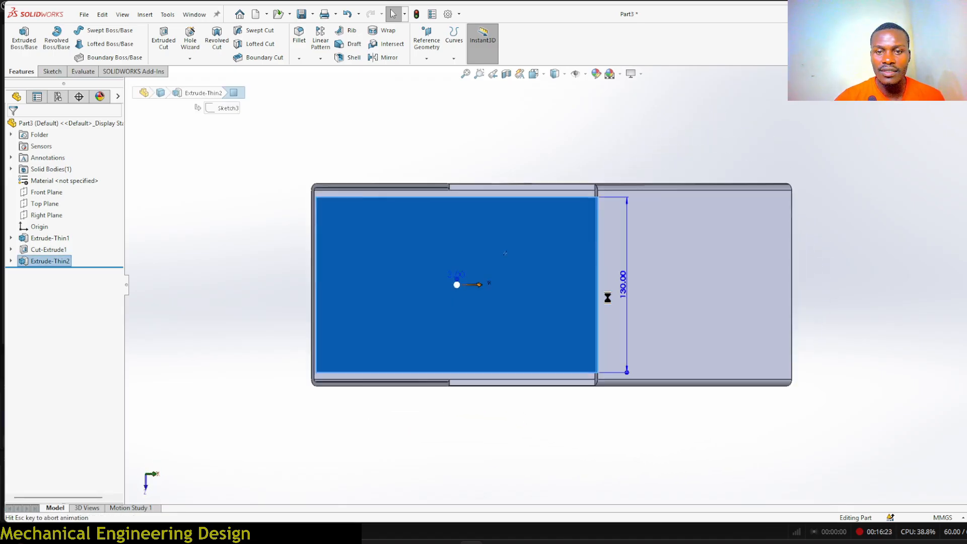
left_click(83, 44)
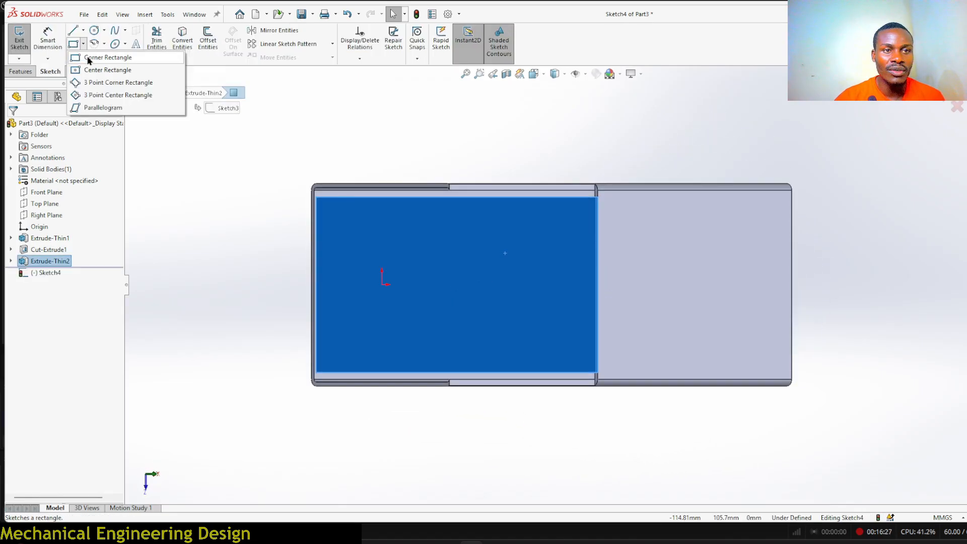
left_click(89, 58)
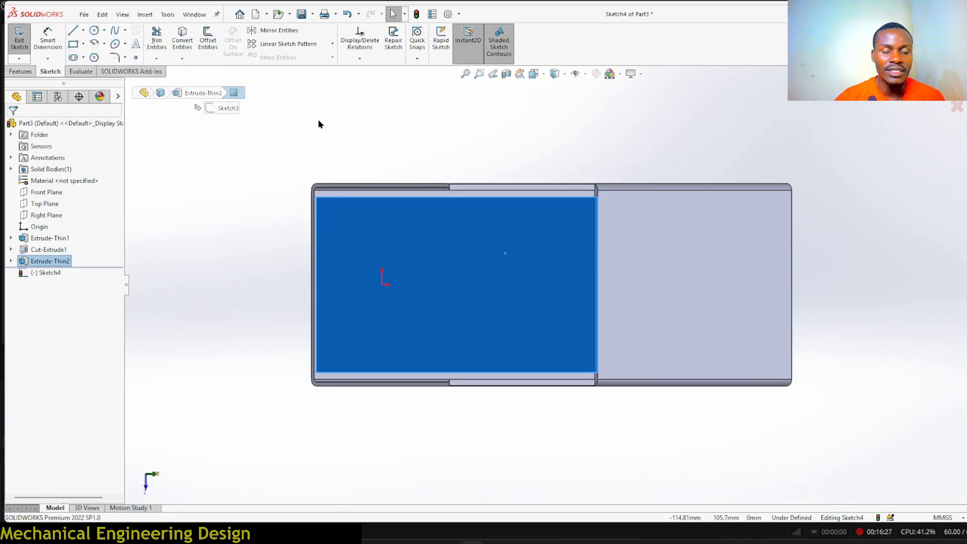
left_click(592, 210)
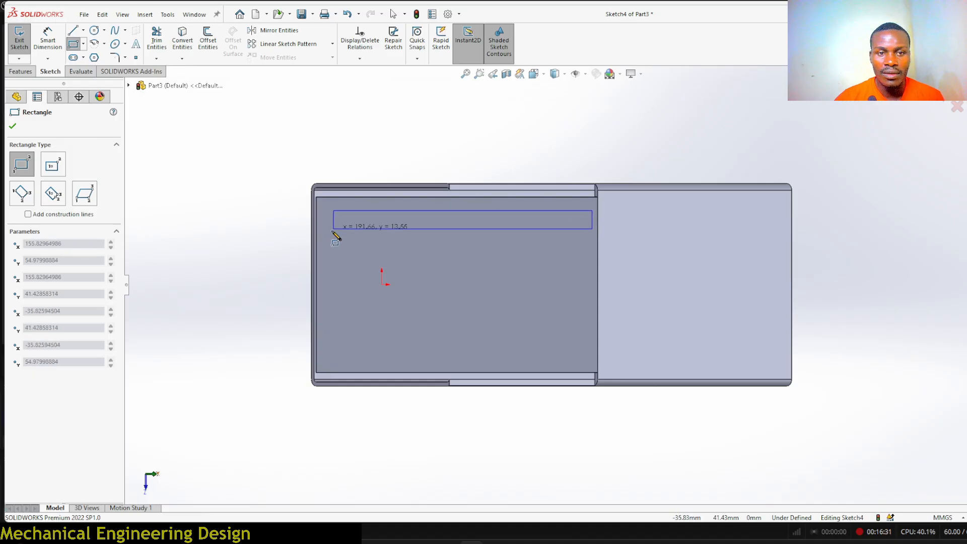
left_click(329, 233)
key("Escape")
- Set the rectangle's width to 10 mm and its distance from the plate's side edge to 15 mm
left_click(48, 38)
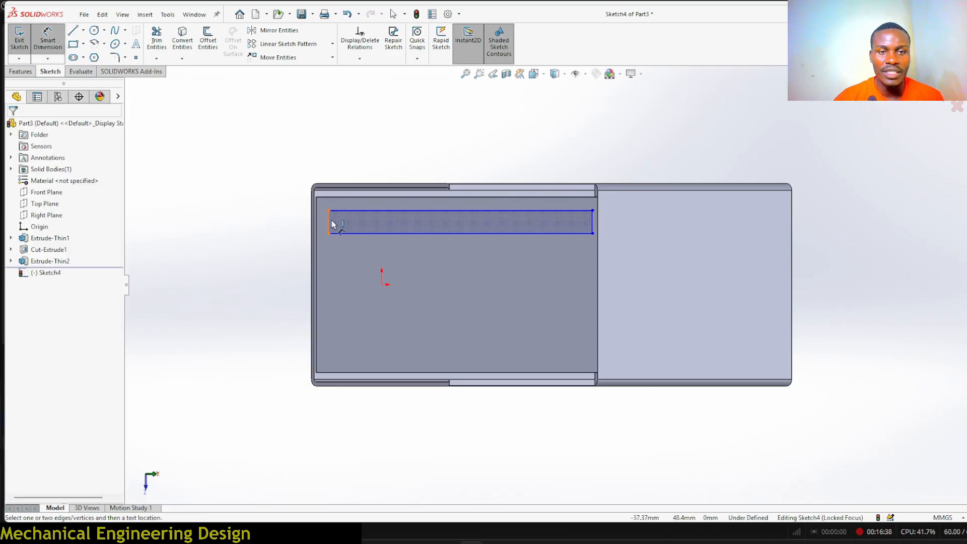
left_click(330, 225)
left_click(280, 220)
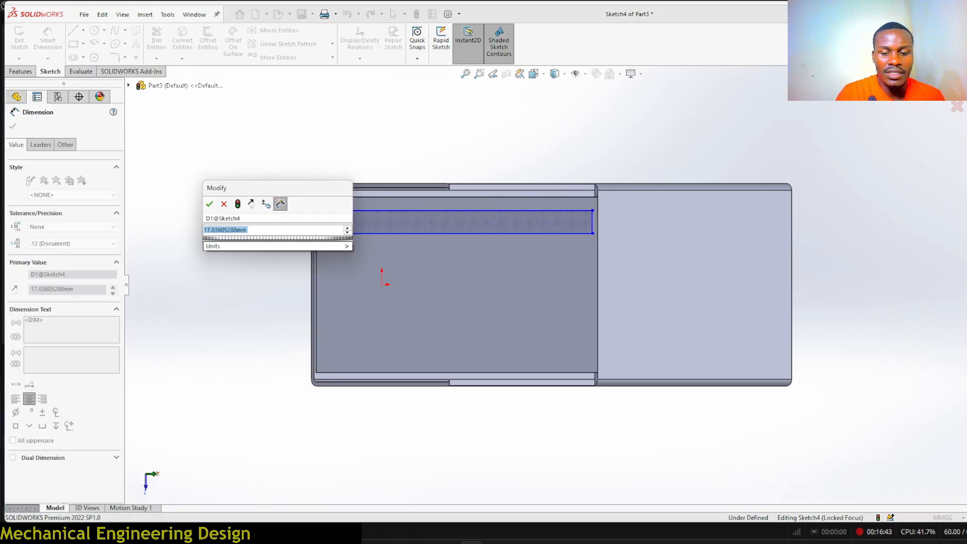
type("1")
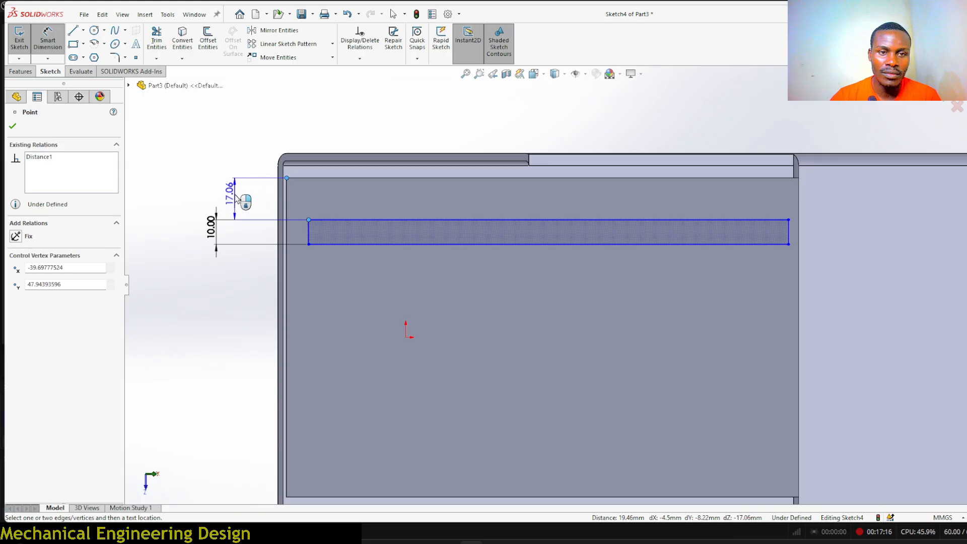
left_click(233, 194)
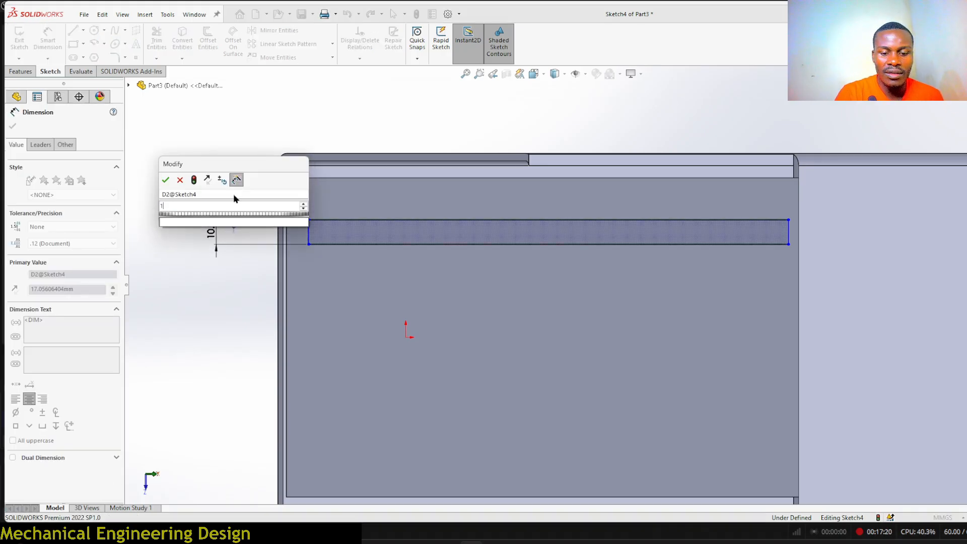
type("15")
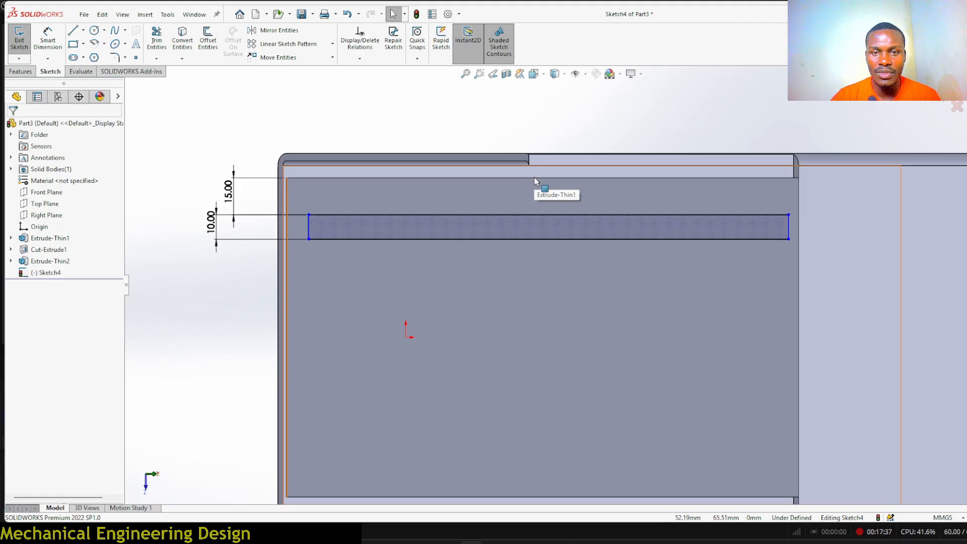
- Add a vertical relation between the midpoint of the plate's side edge and the midpoint of the rectangle's nearer long side
left_click(543, 183)
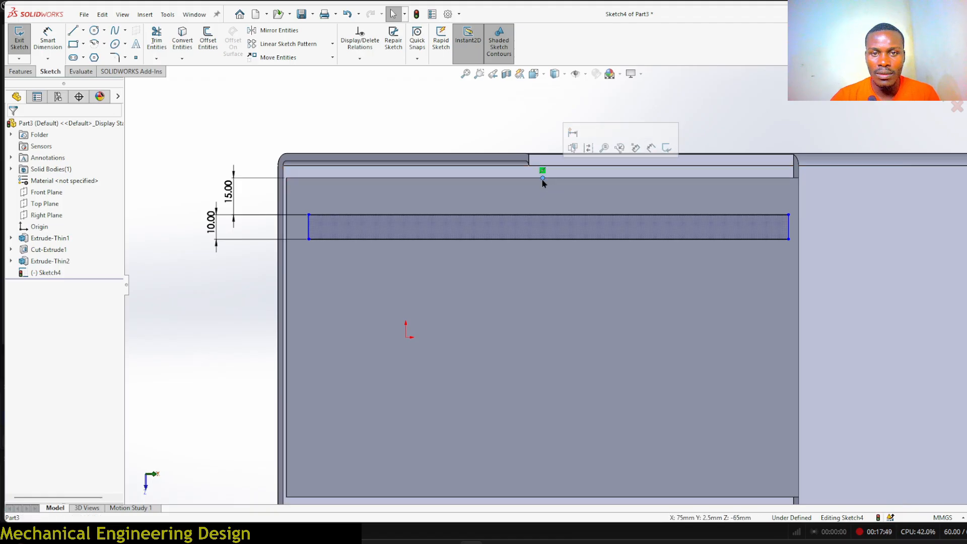
right_click(547, 214)
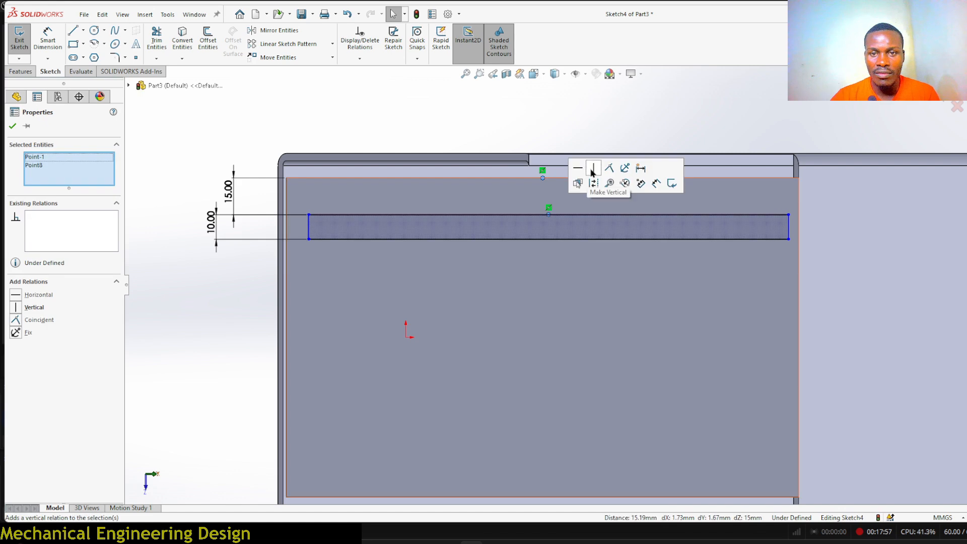
left_click(593, 170)
left_click(510, 121)
- Dimension the rectangle's long side and set its length to 190 mm
right_click_drag(329, 110, 331, 83)
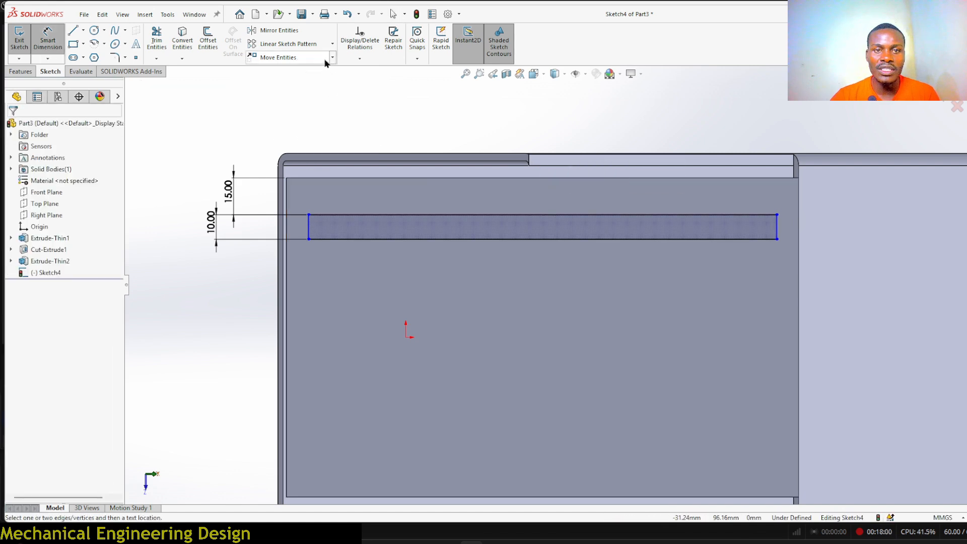
left_click(383, 214)
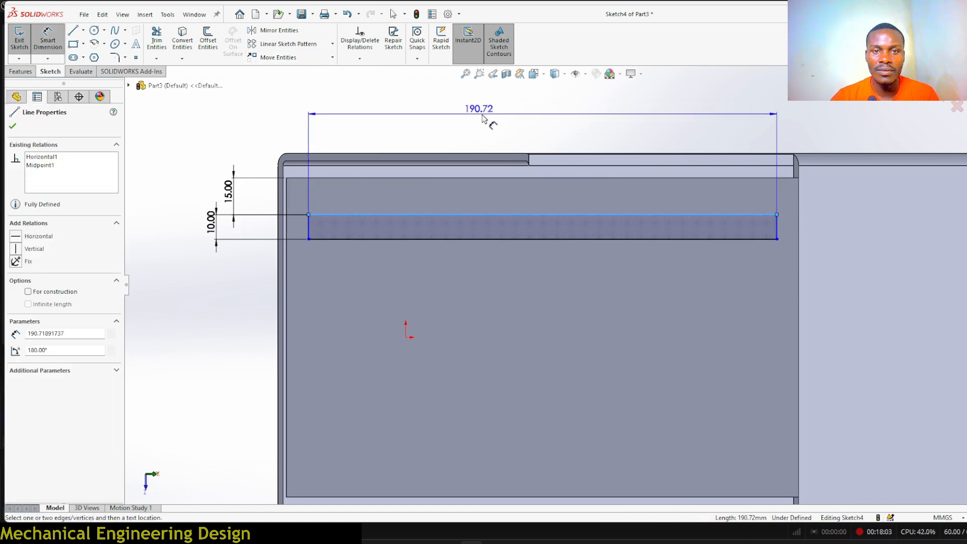
left_click(513, 122)
type("1")
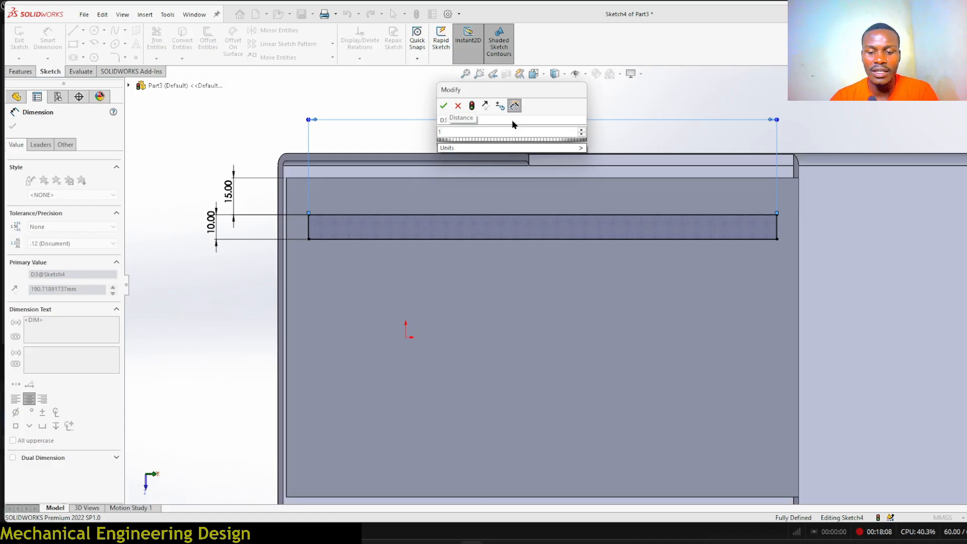
type("90")
key("Return")
- Cut-extrude the rectangle with an Up To Surface end condition, ending at the underside of the inclined plate
left_click(20, 71)
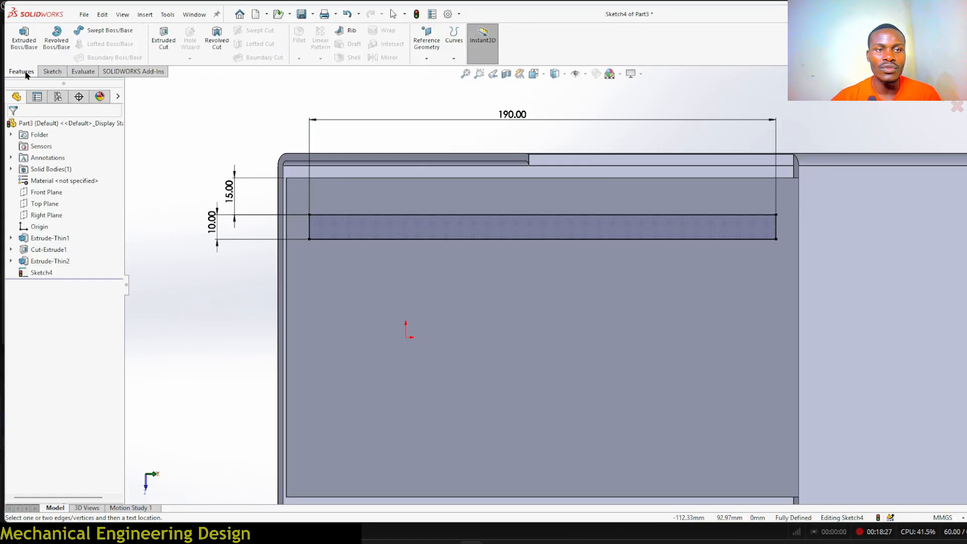
left_click(159, 41)
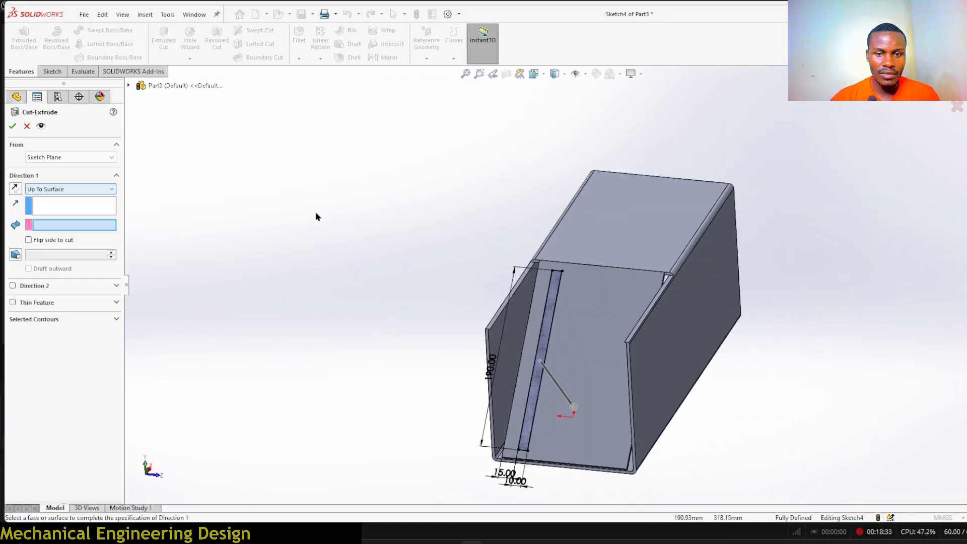
middle_click_drag(443, 259, 482, 283)
left_click(596, 294)
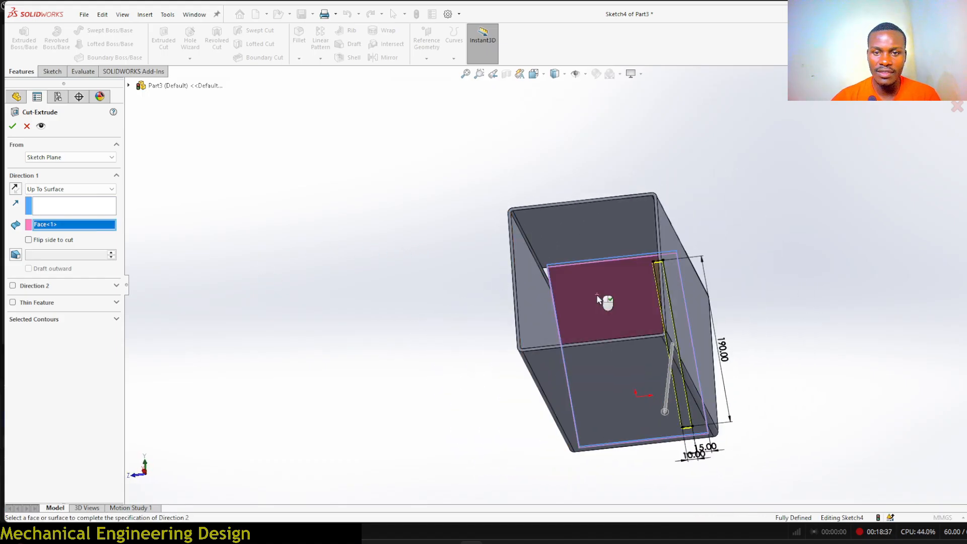
right_click(597, 299)
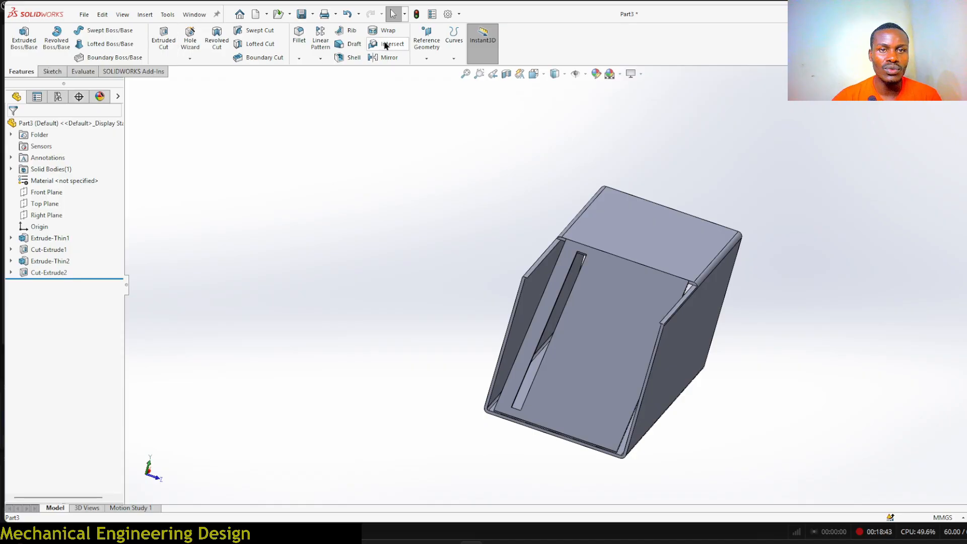
- Create a linear pattern of the slot cut along the inclined plate's upper edge, giving six slots across the plate
left_click(320, 41)
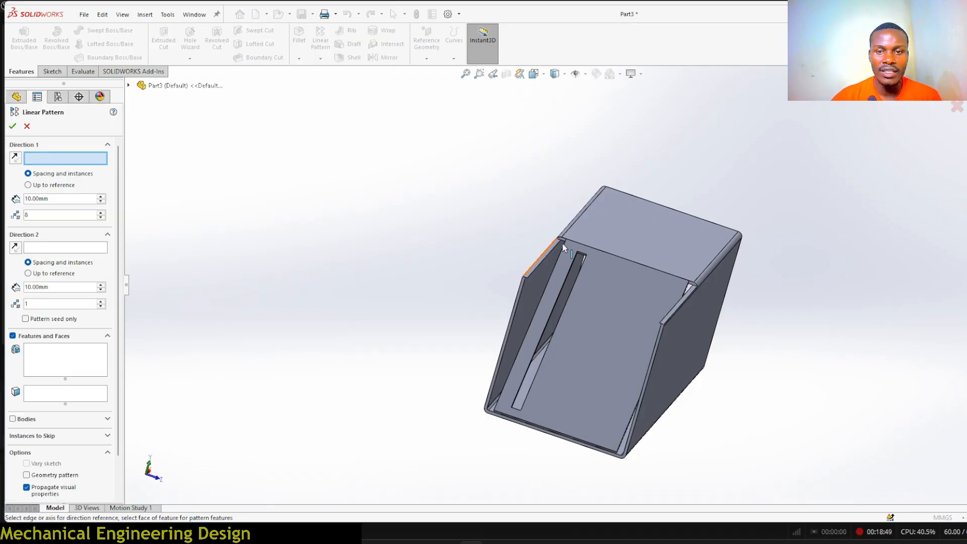
left_click(602, 252)
scroll(604, 249, "down", 3)
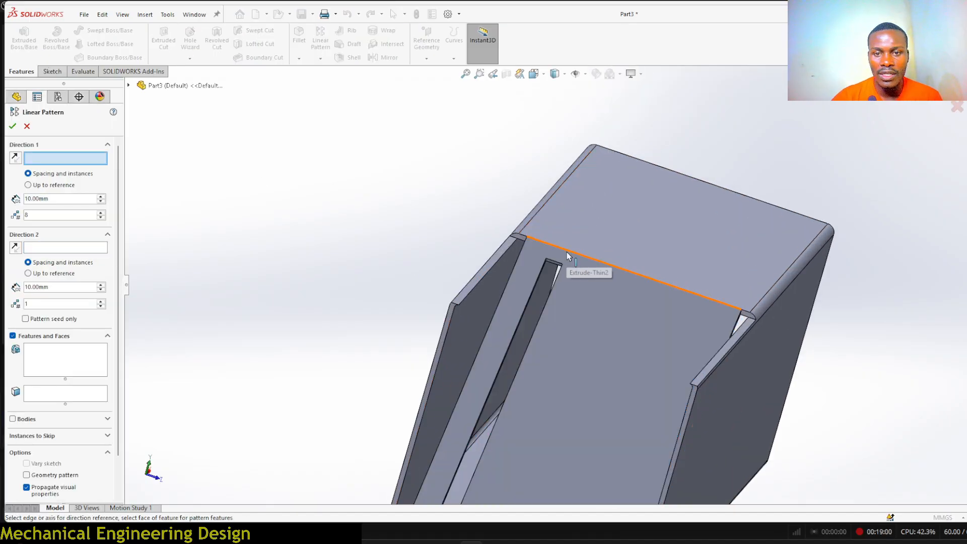
left_click(567, 252)
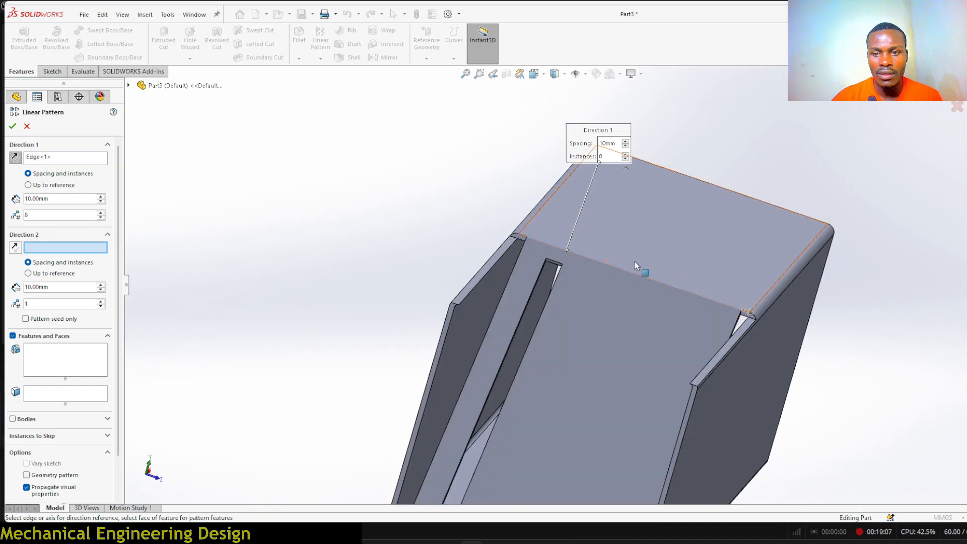
left_click(58, 355)
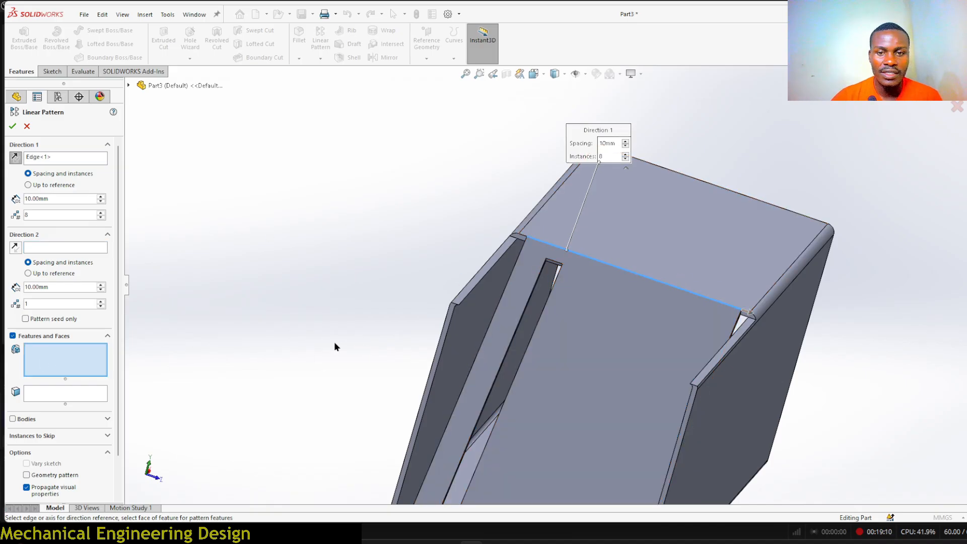
left_click(128, 85)
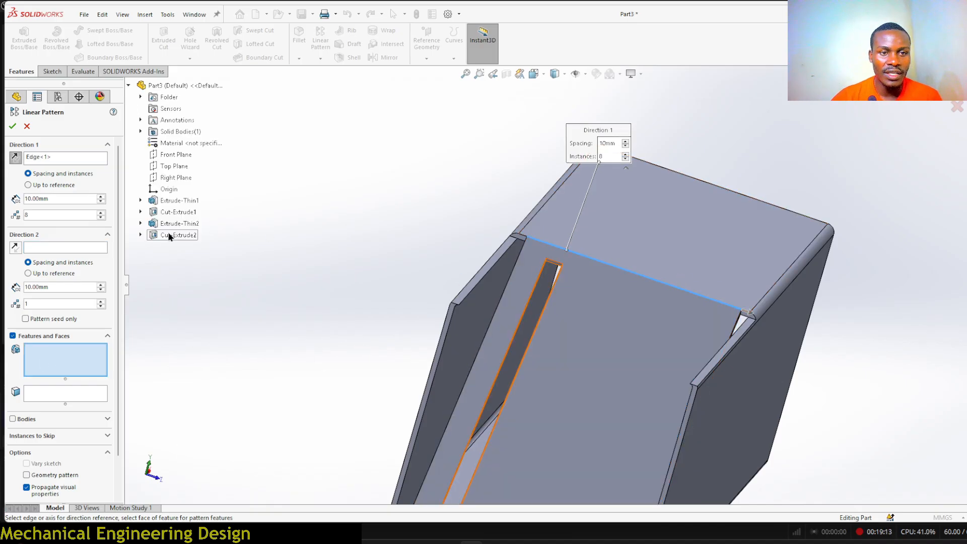
left_click(167, 233)
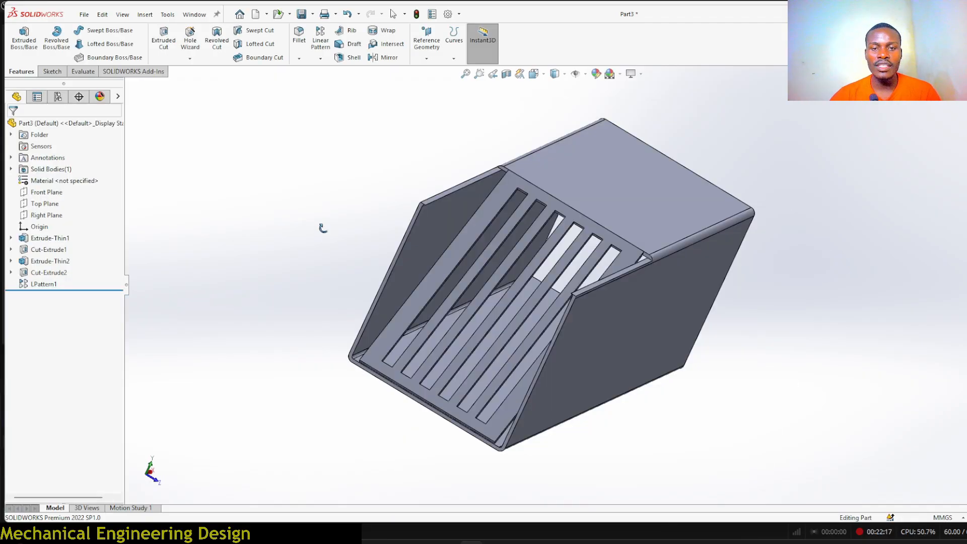
- Examine the slotted plate and the tube from the rear, side and open front
middle_click_drag(322, 225, 138, 168)
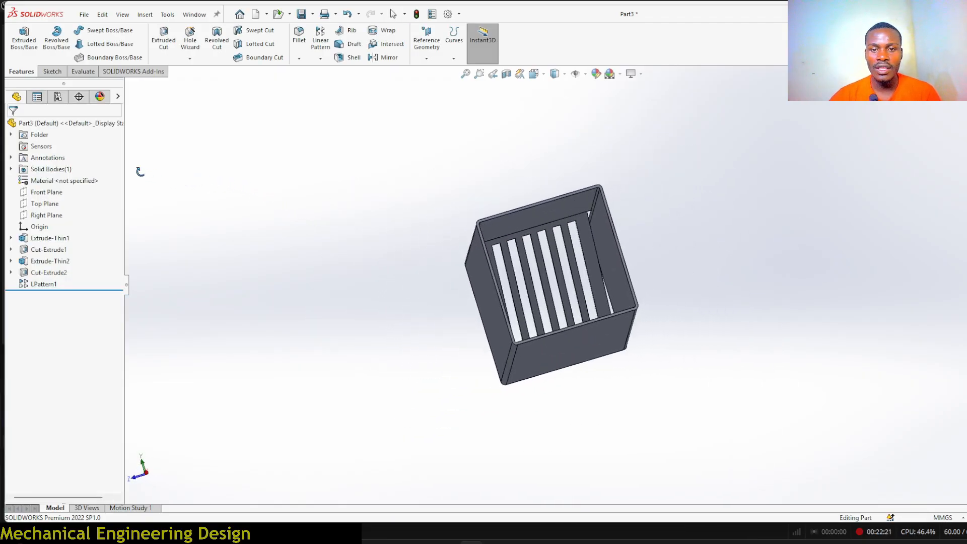
middle_click_drag(809, 185, 858, 188)
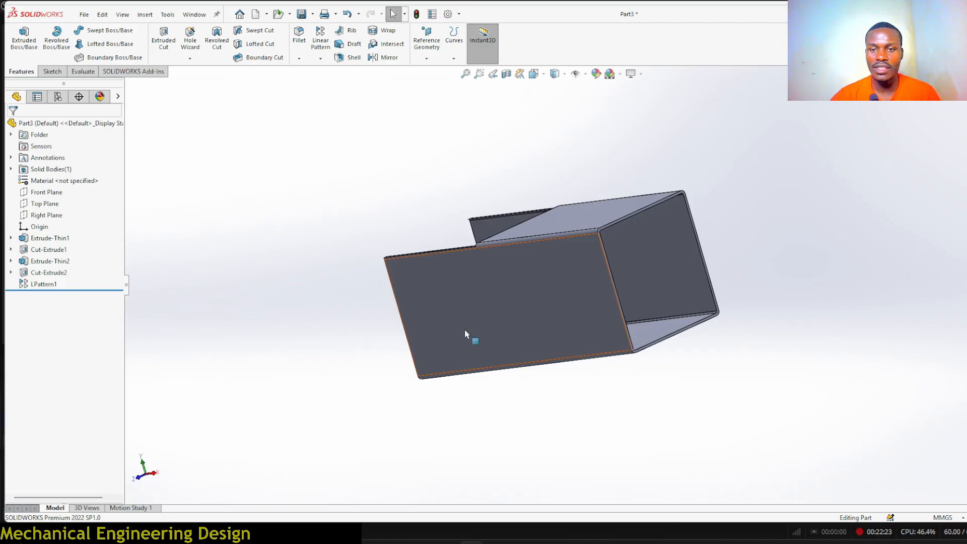
middle_click_drag(777, 231, 679, 280)
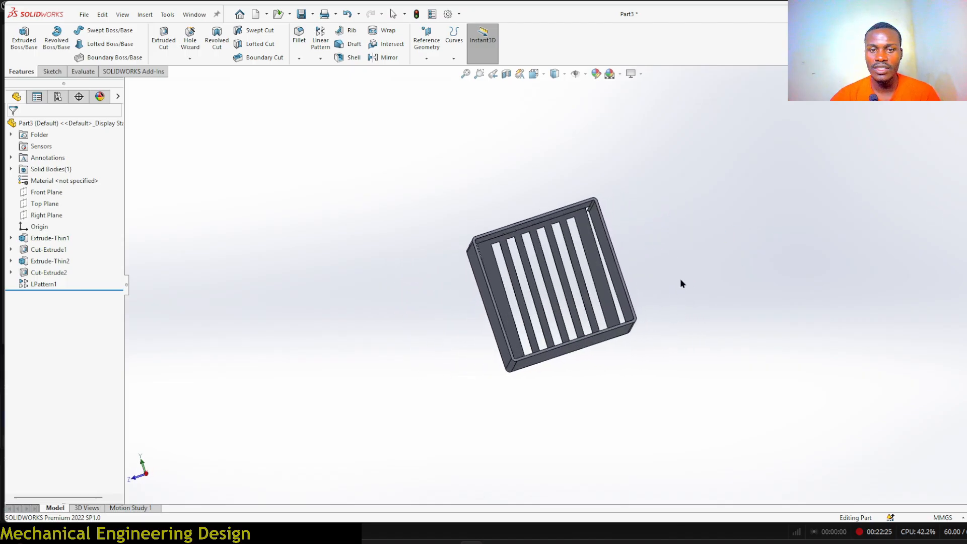
middle_click_drag(286, 271, 450, 341)
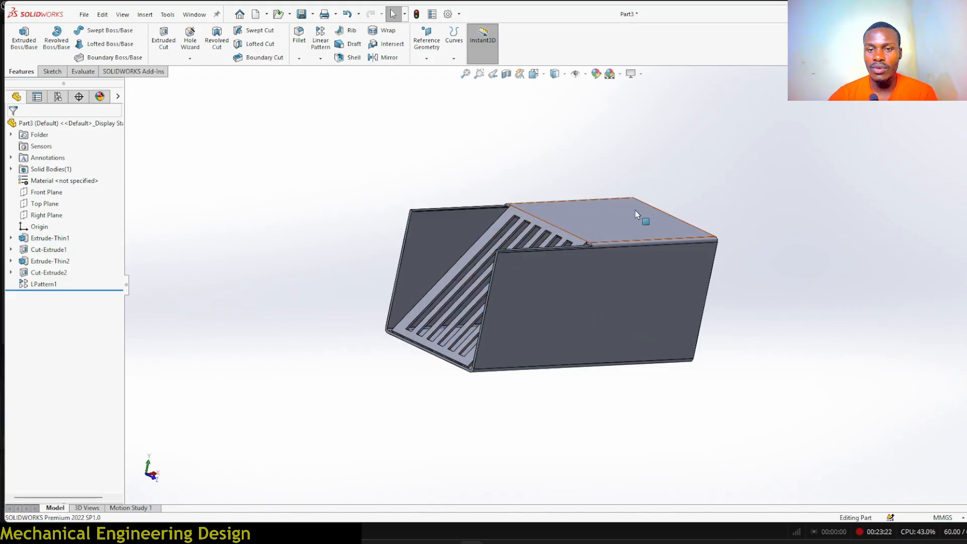
key("ctrl+1")
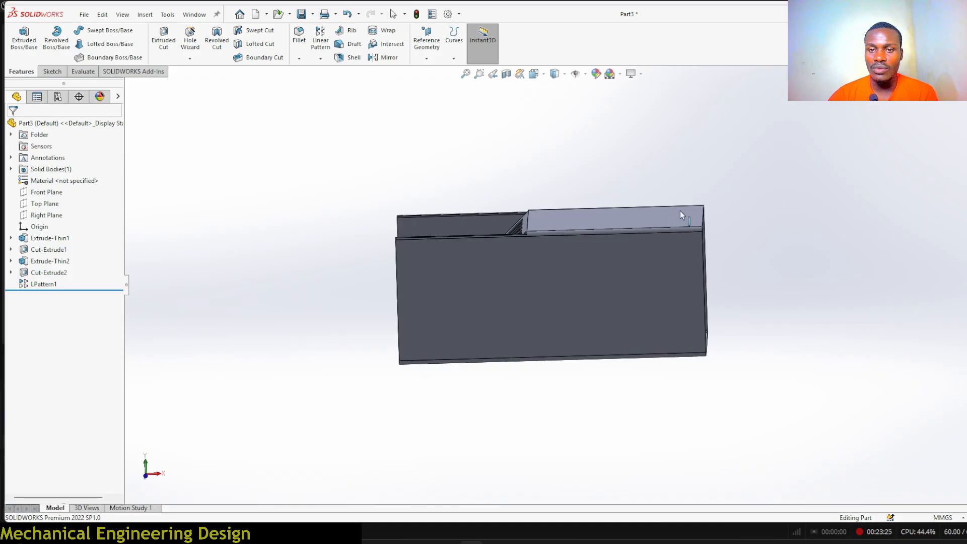
middle_click_drag(752, 208, 704, 198)
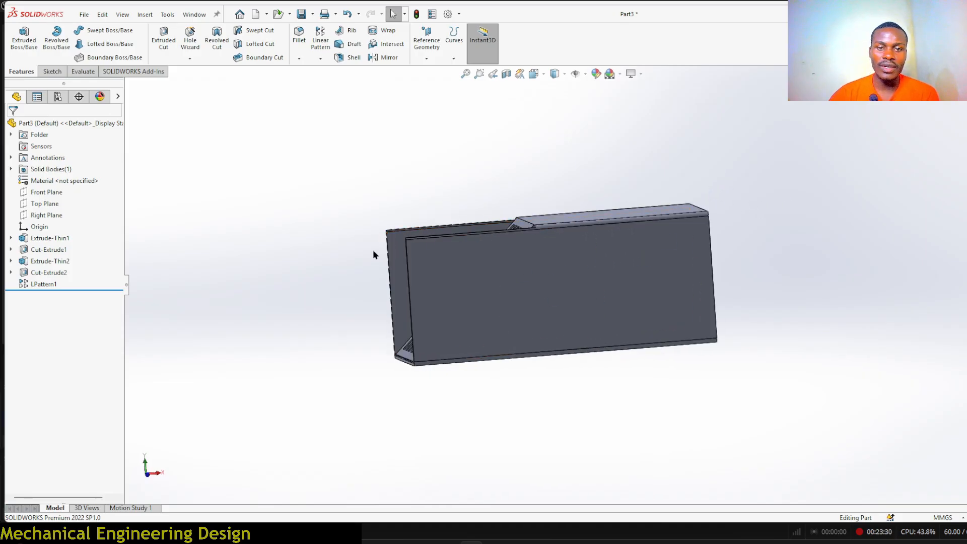
middle_click_drag(372, 250, 402, 266)
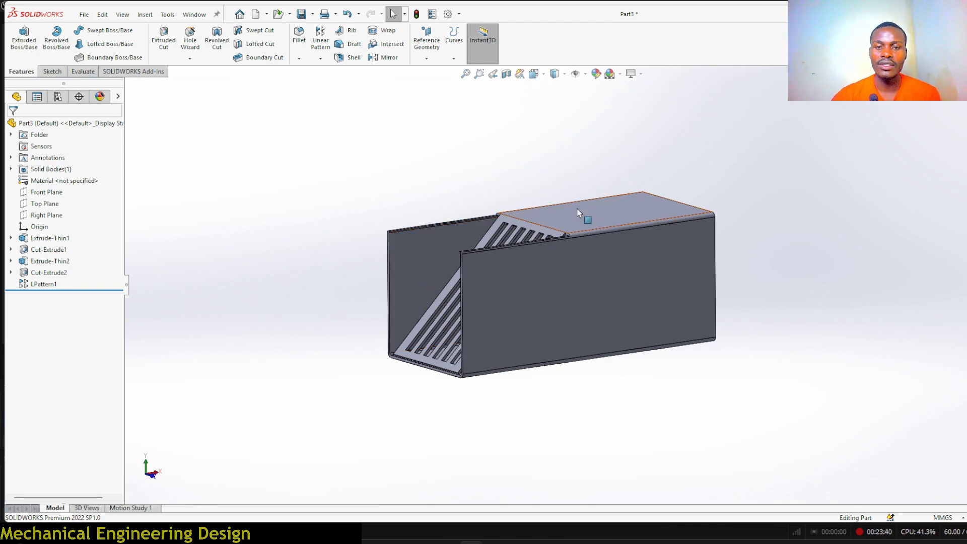
- Sketch a circle with a radius of about 12 mm on the tube's upper outer face, toward the end opposite the slotted plate
left_click(596, 213)
left_click(670, 165)
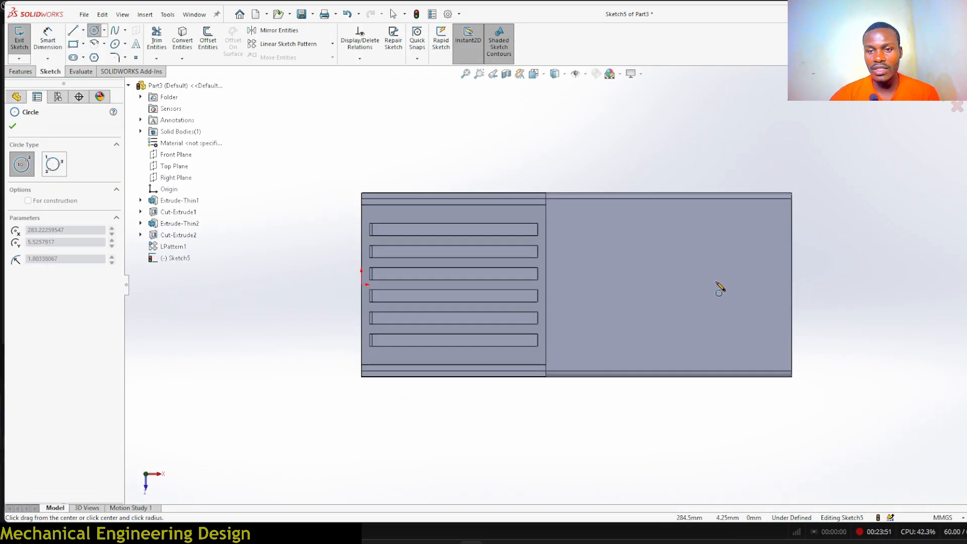
left_click(710, 278)
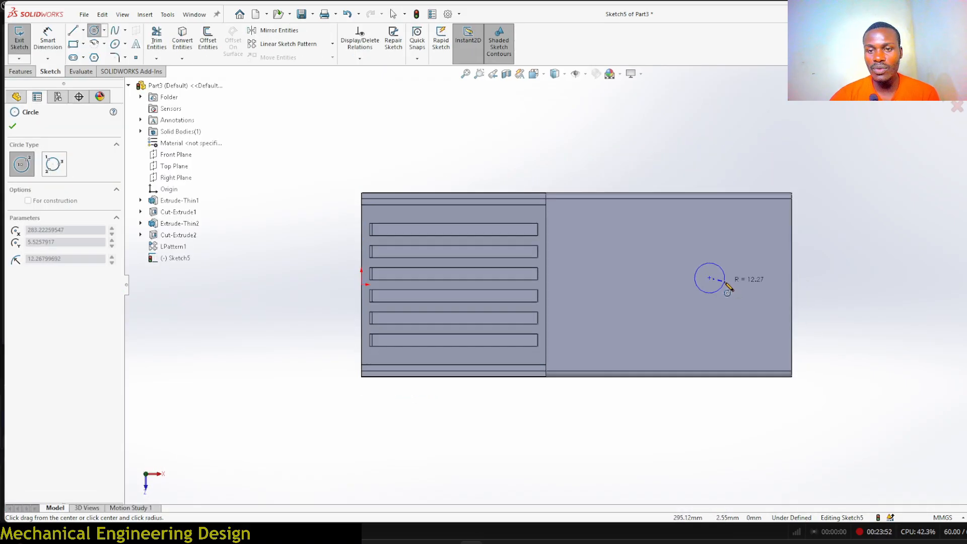
left_click(727, 288)
- Dimension the circle on the tube's upper face with a diameter of 5 mm
right_click_drag(707, 165, 730, 207)
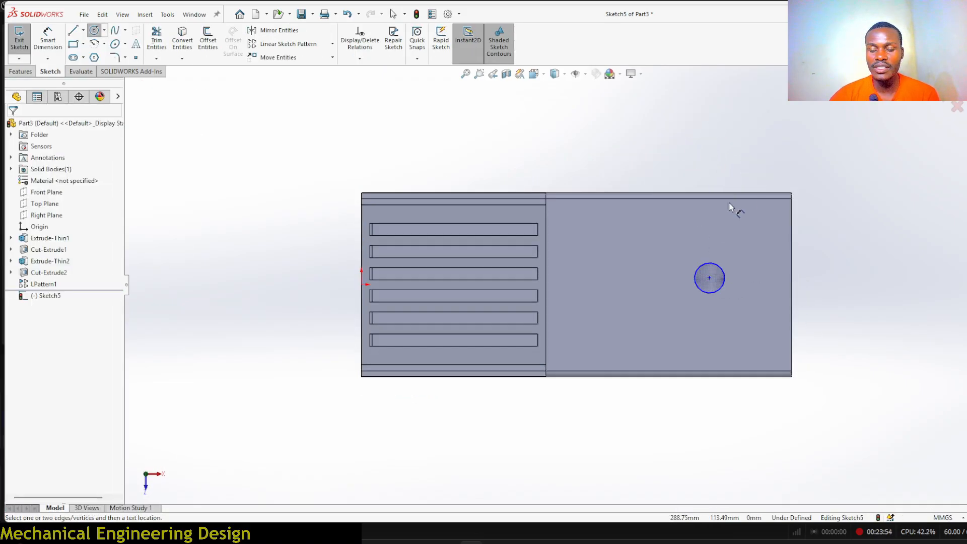
left_click(723, 271)
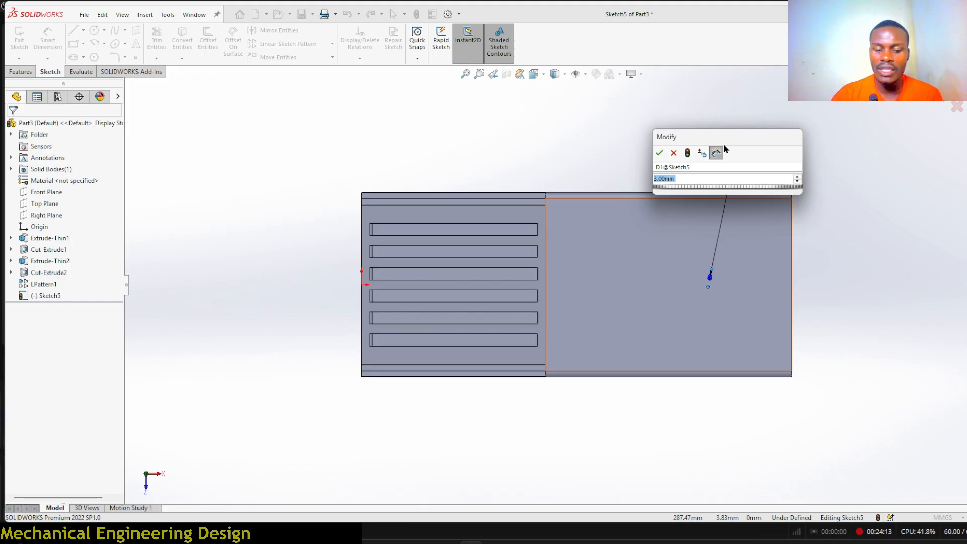
type("5")
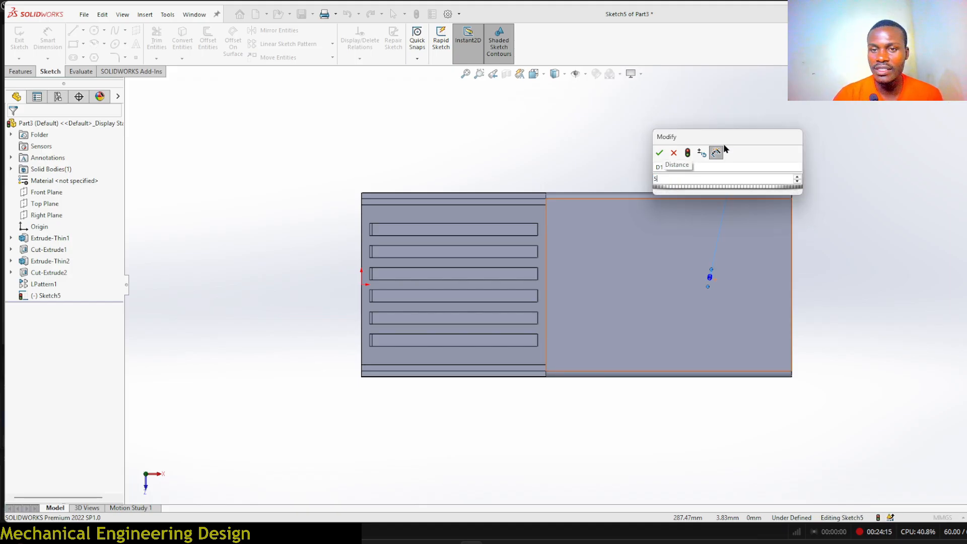
key("Return")
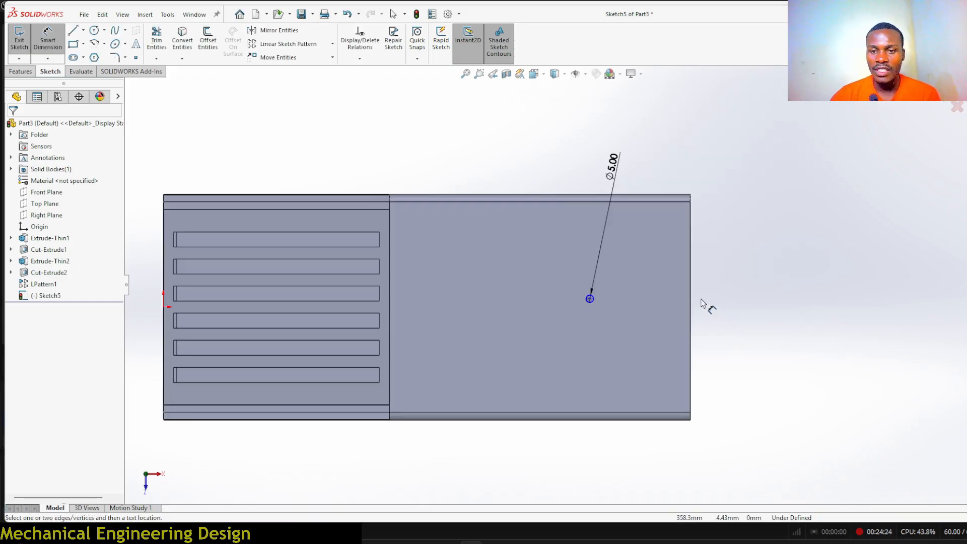
- Dimension the circle's centre 70 mm from the tube's end edge opposite the slotted plate
left_click(691, 297)
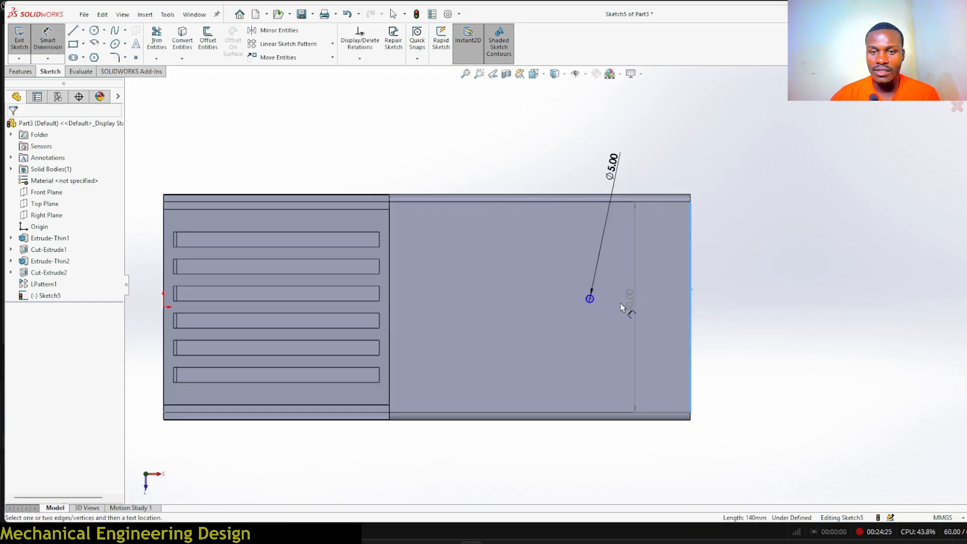
scroll(621, 304, "down", 1)
scroll(582, 304, "down", 2)
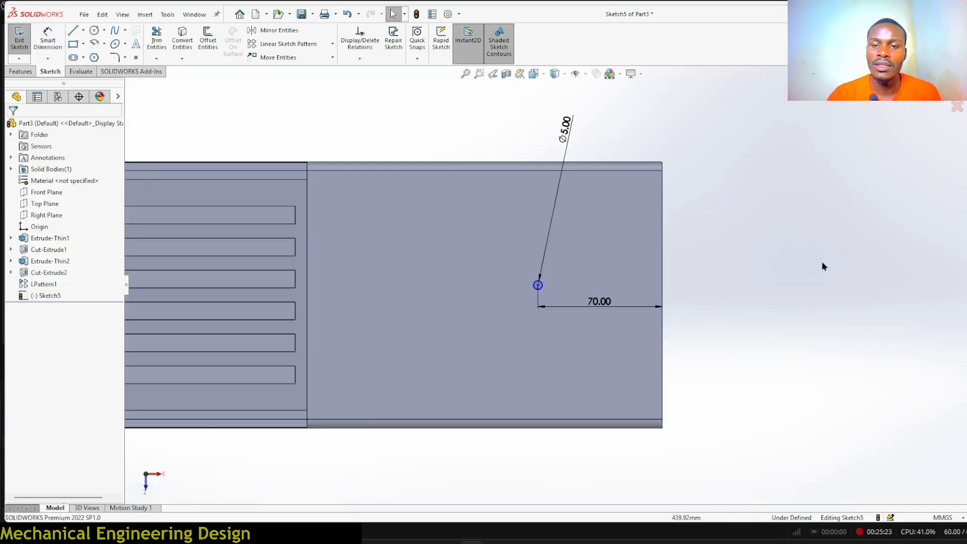
- Add a horizontal relation between the midpoint of the tube's end edge and the circle's centre
right_click_drag(821, 261, 816, 252)
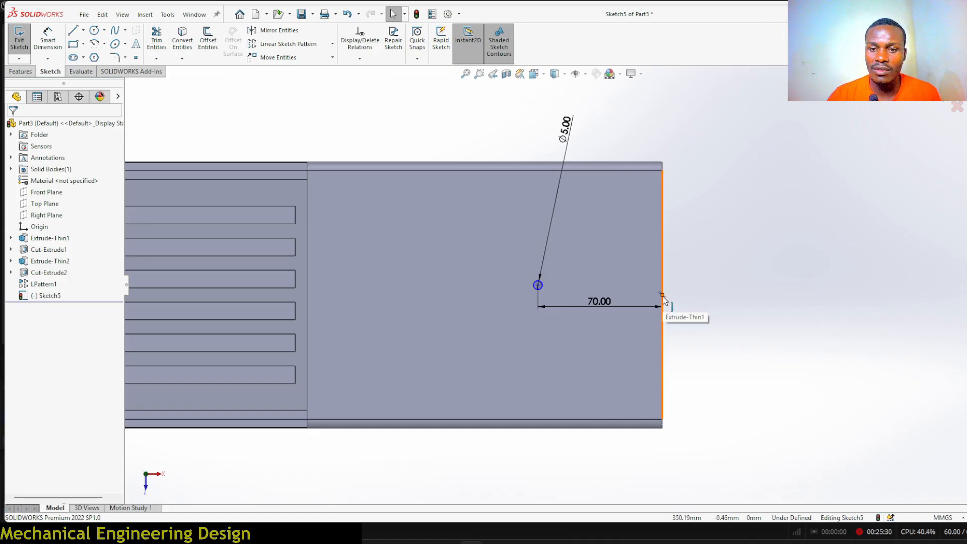
left_click(663, 298)
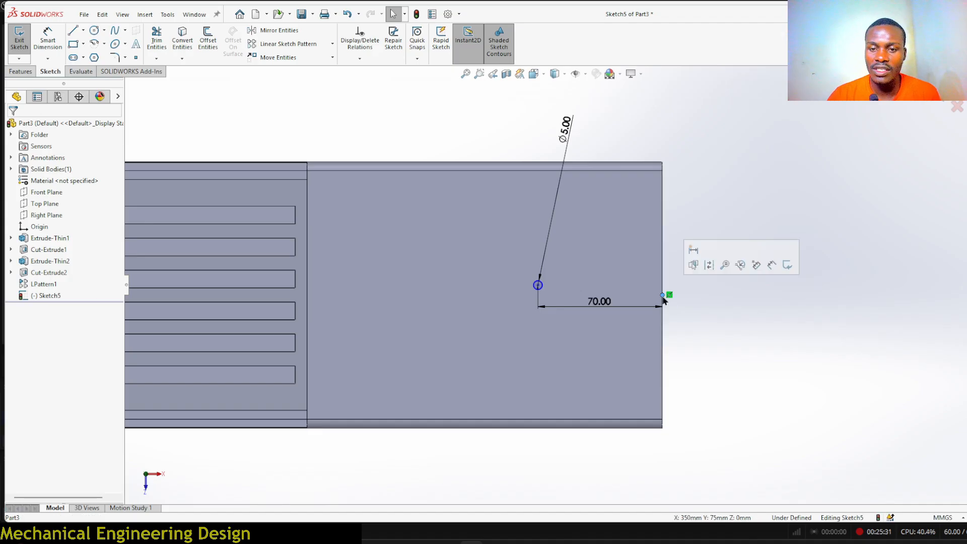
left_click(538, 285, "ctrl")
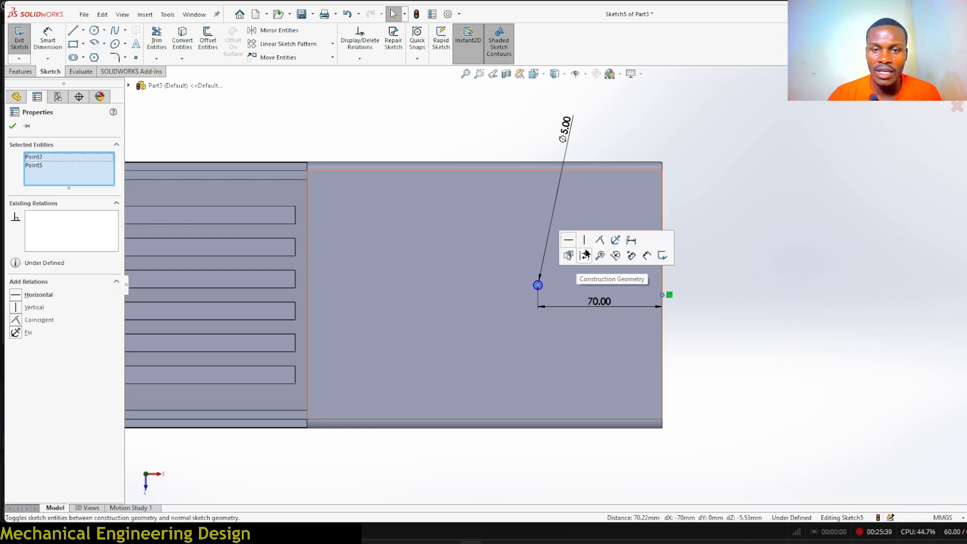
left_click(568, 240)
scroll(560, 299, "down", 3)
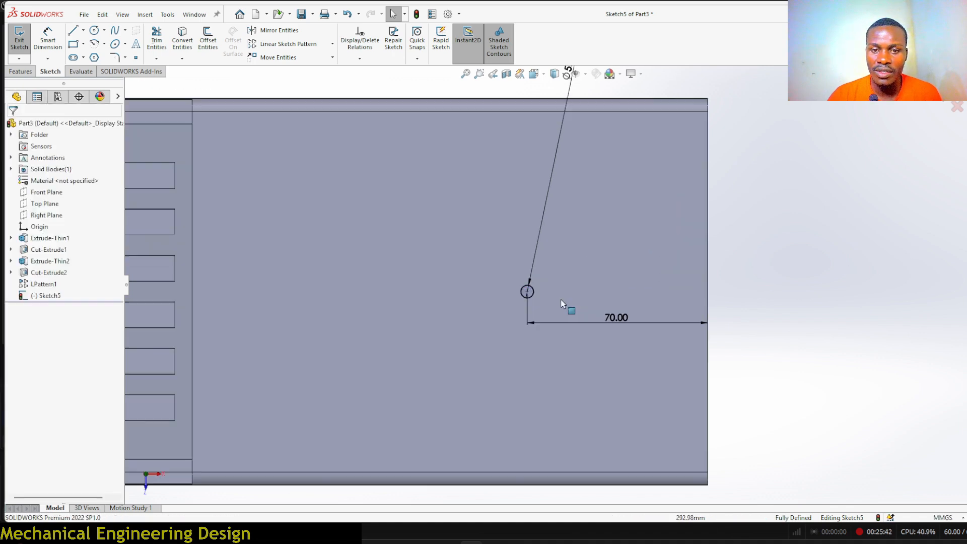
scroll(847, 273, "up", 2)
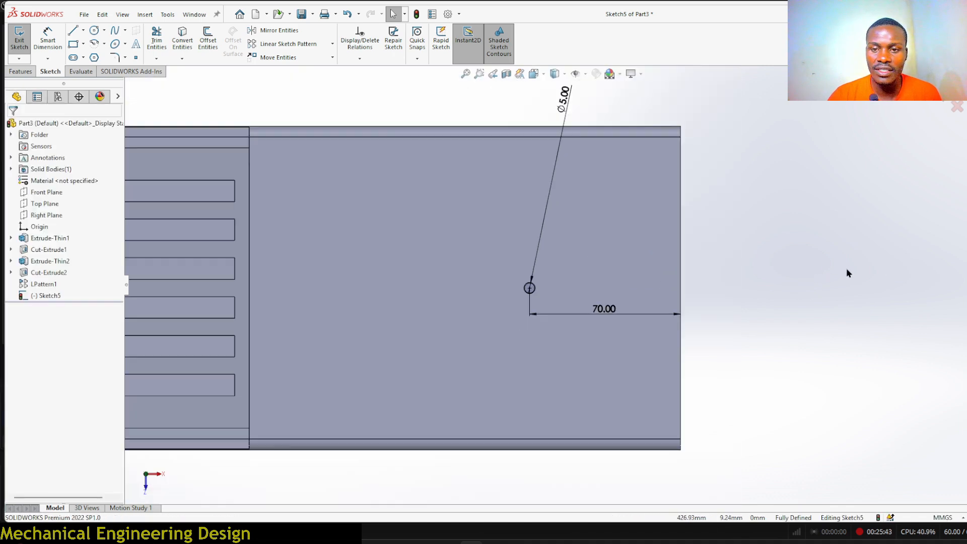
- Cut-extrude the 5 mm circle with an Up To Surface end condition, ending at the inner face of the tube's upper wall
left_click(21, 73)
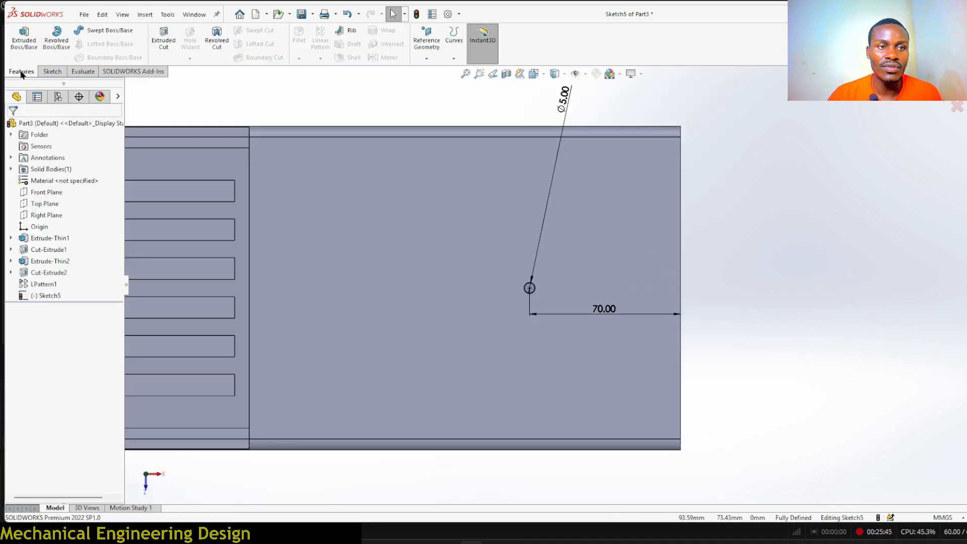
left_click(162, 44)
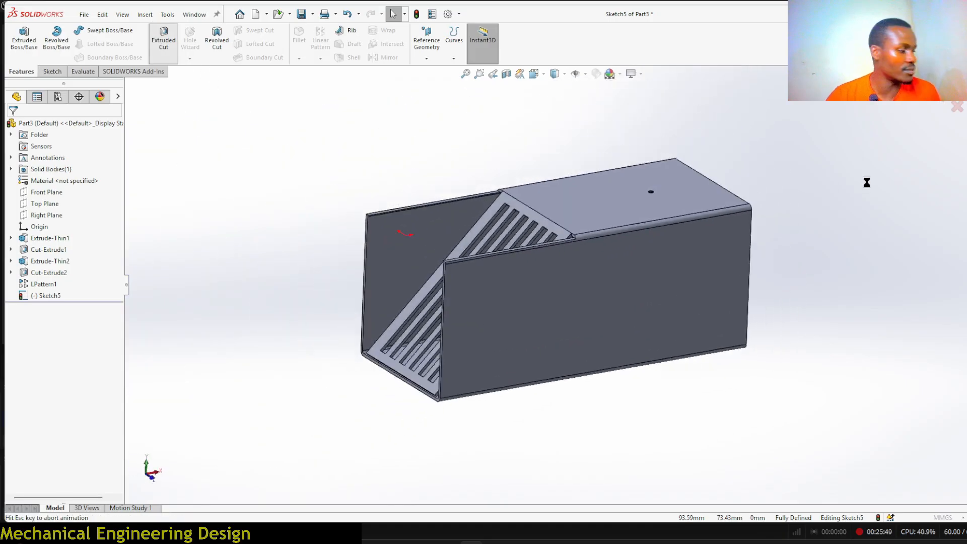
middle_click_drag(736, 168, 697, 141)
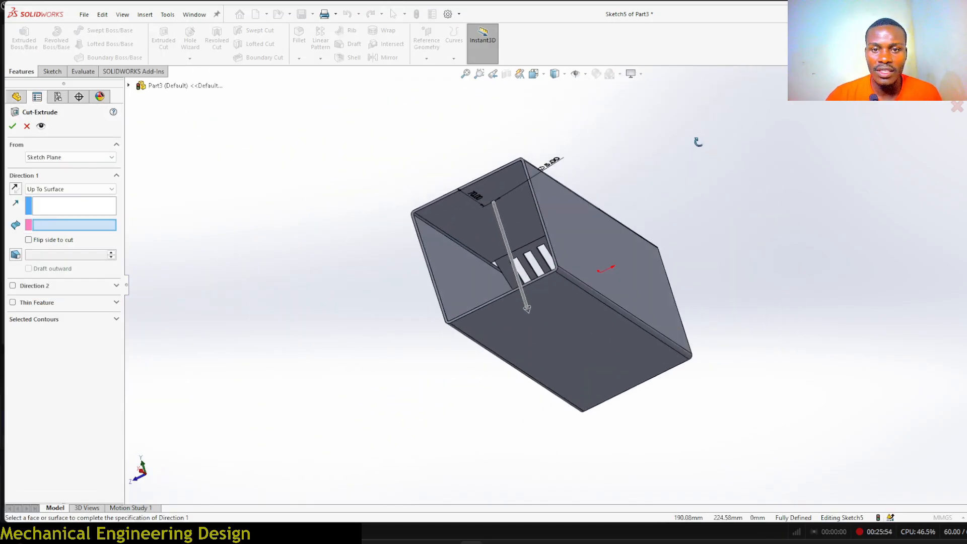
left_click(518, 217)
key("Return")
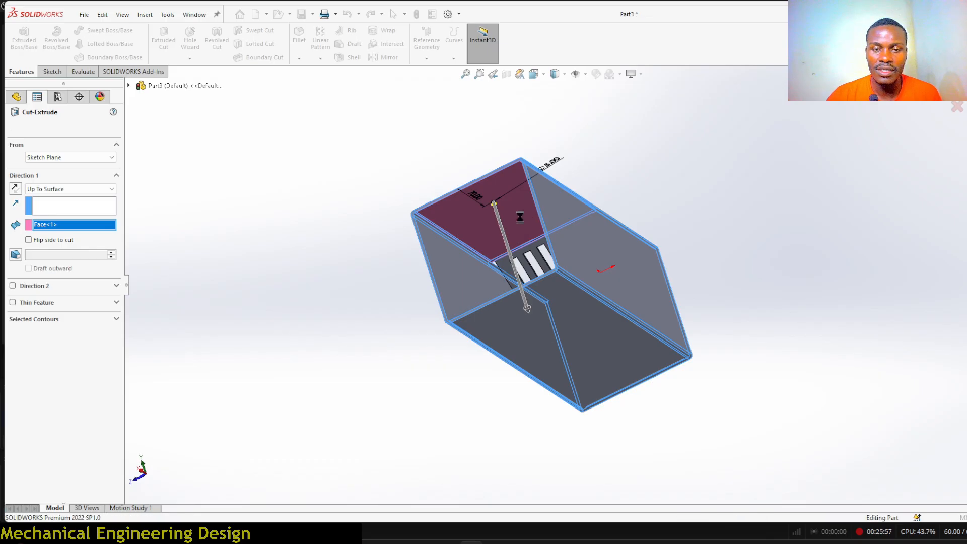
left_click(385, 147)
middle_click_drag(388, 145, 520, 181)
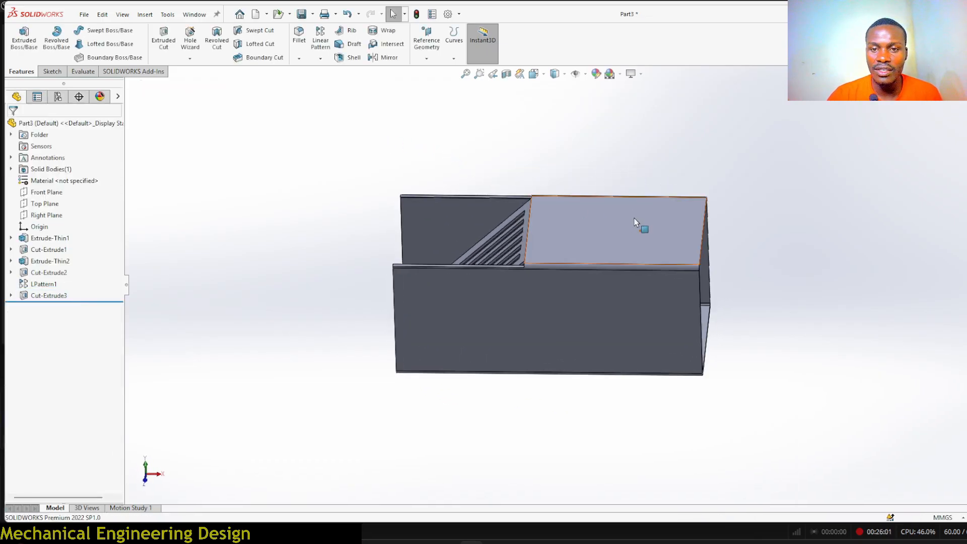
scroll(649, 230, "down", 2)
scroll(473, 318, "up", 3)
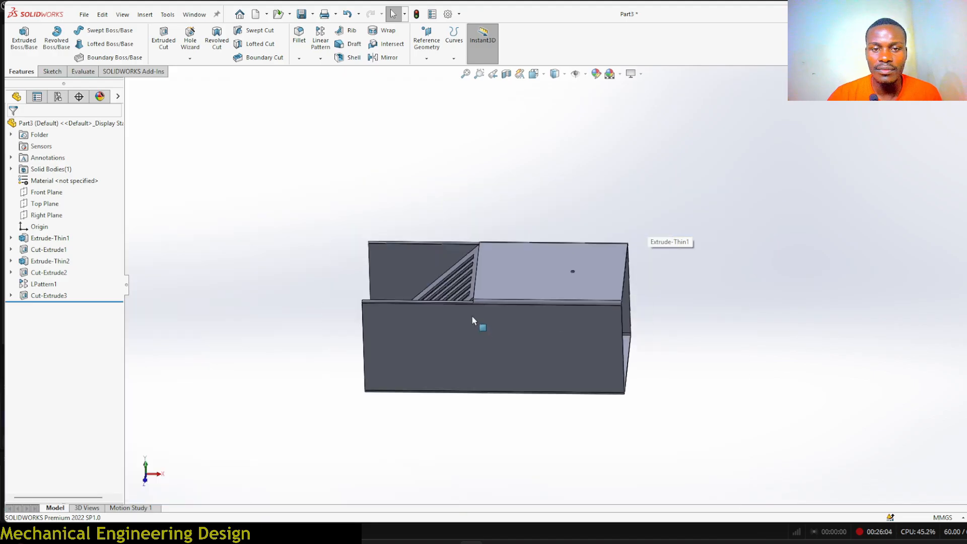
- On the tube's outer side face, sketch a line about 29 mm outward from the upper corner of the open-topped end and a vertical line about 15.5 mm down
middle_click_drag(313, 297, 330, 216)
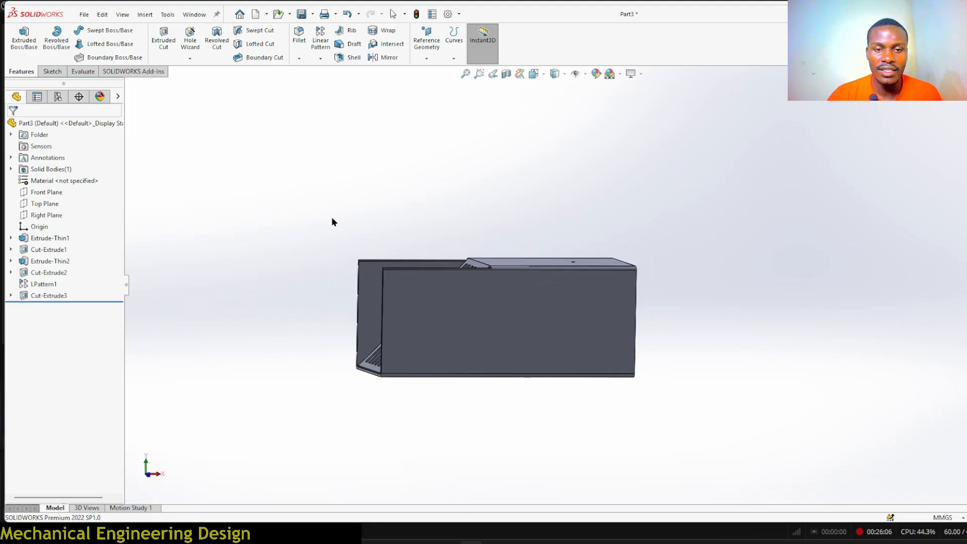
scroll(373, 297, "down", 3)
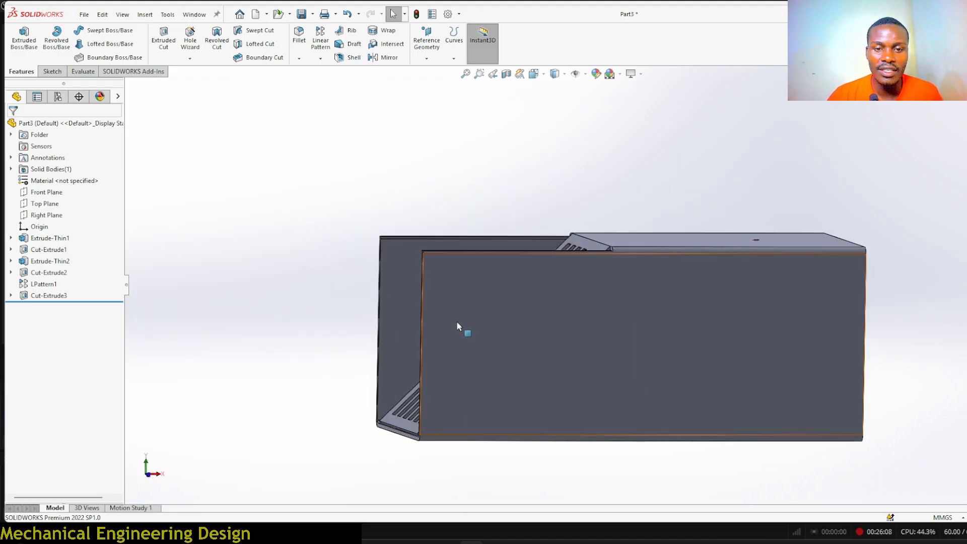
left_click(449, 306)
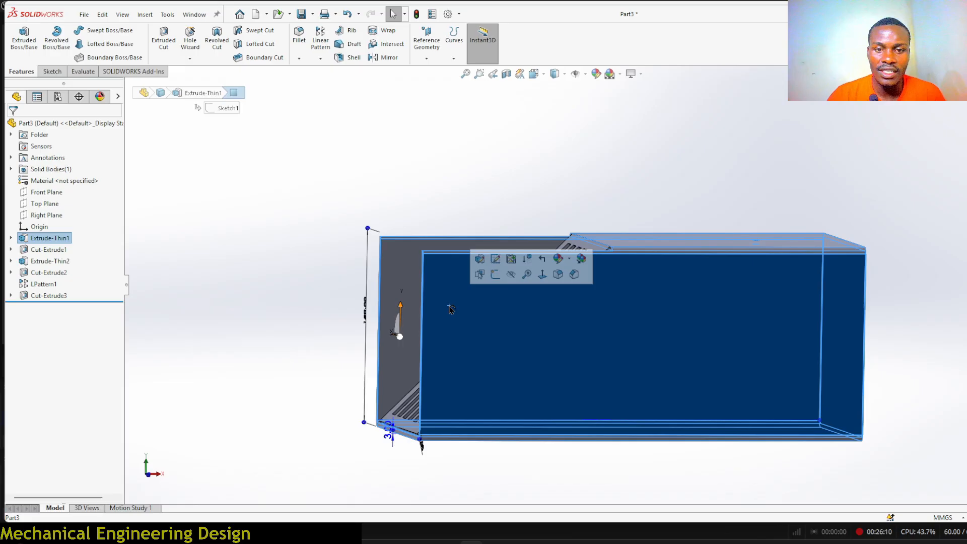
left_click(497, 274)
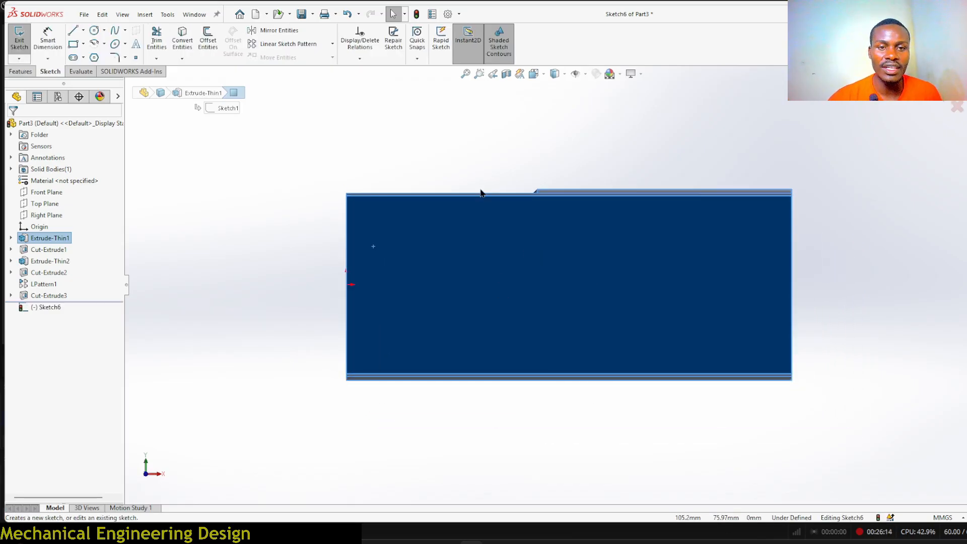
left_click(72, 32)
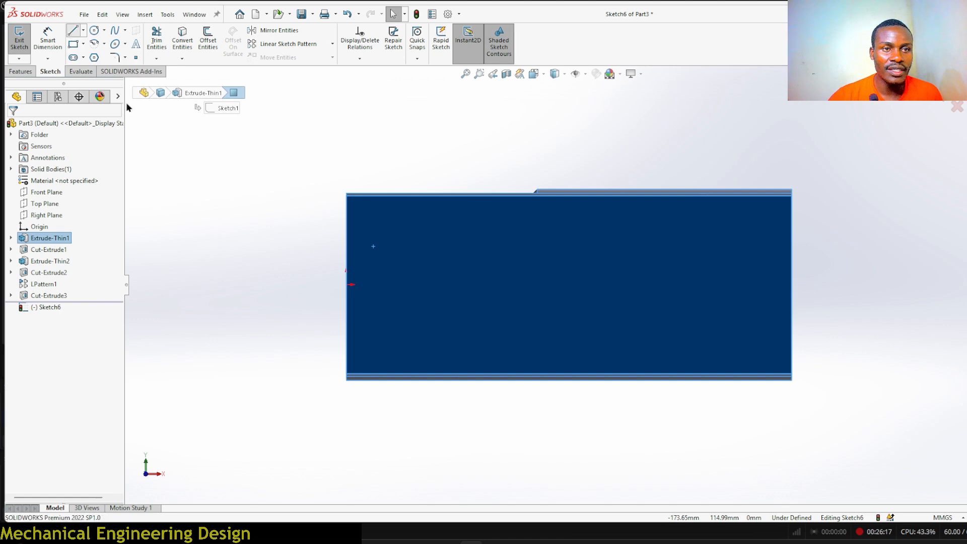
scroll(324, 200, "down", 5)
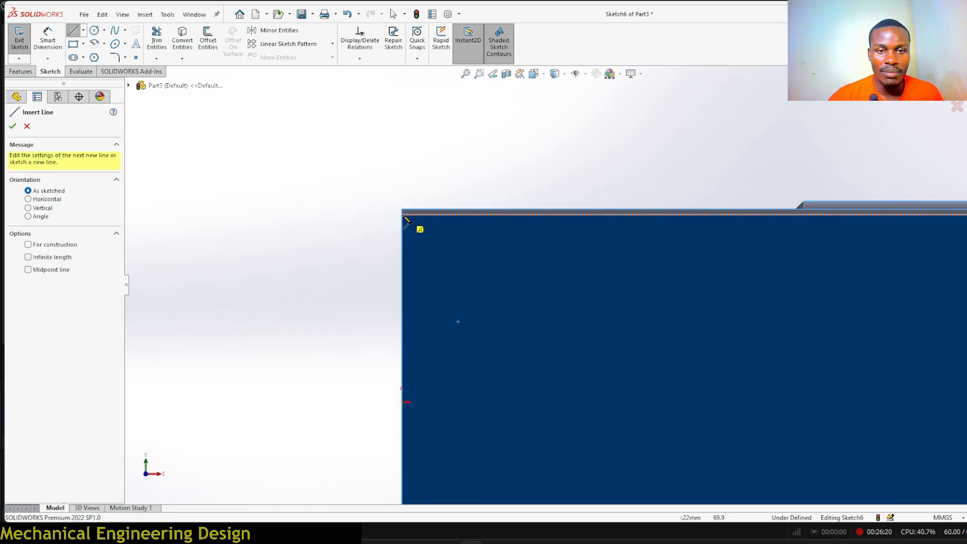
left_click(402, 211)
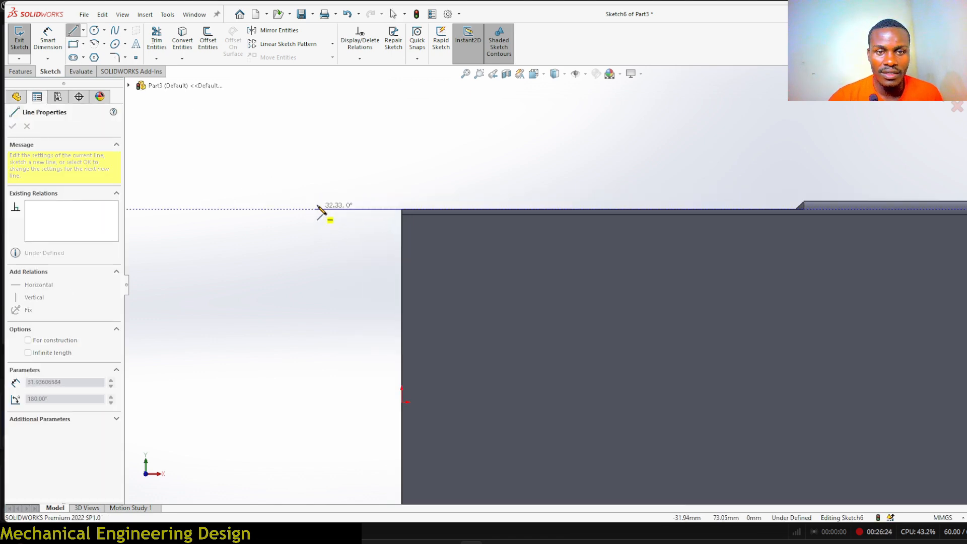
left_click(324, 209)
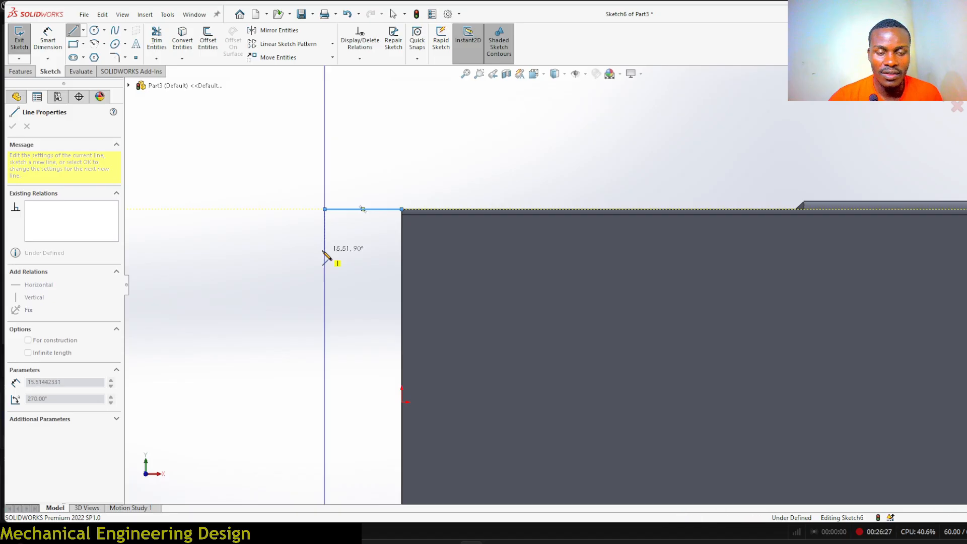
left_click(325, 251)
- Apply a 5 mm sketch fillet to the corner between the horizontal and vertical lines
left_click(111, 58)
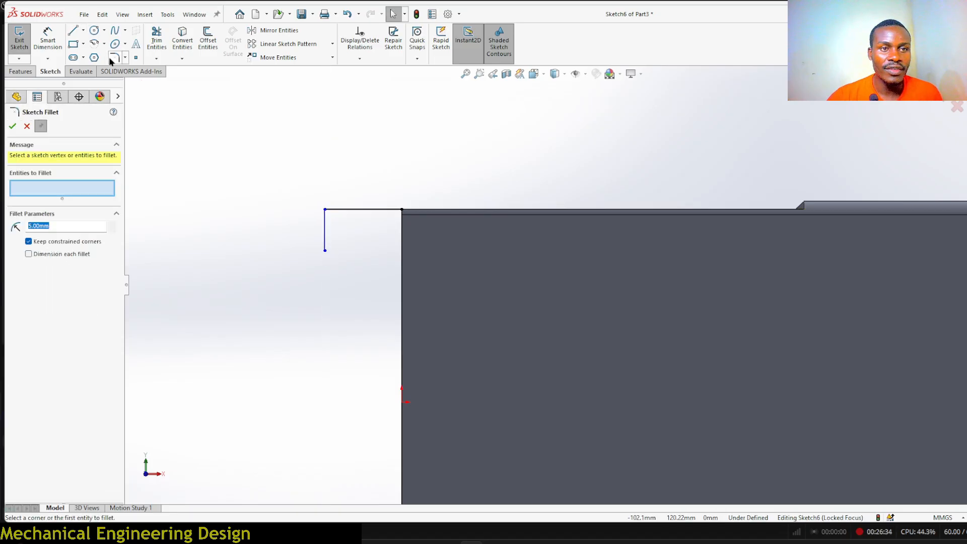
left_click(325, 210)
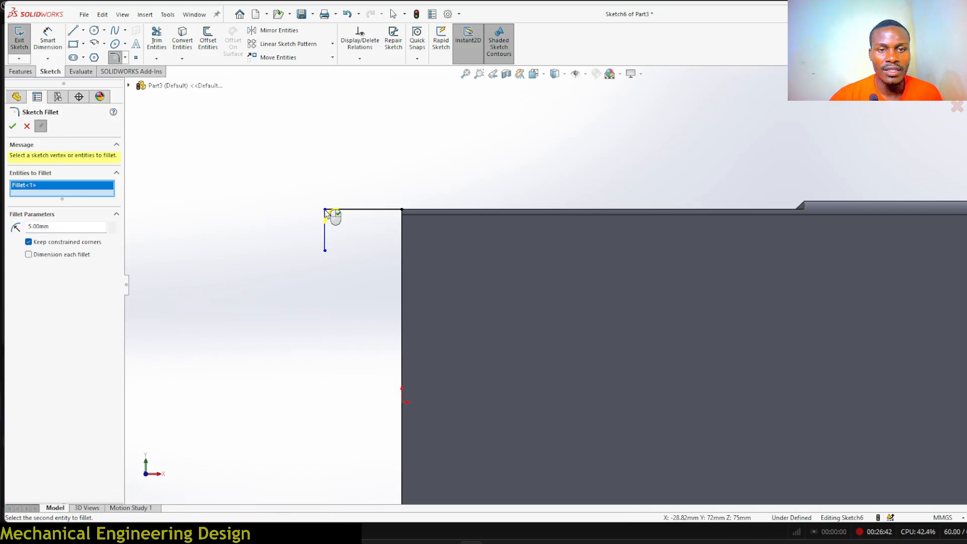
left_click(10, 127)
- Dimension the vertical line 6 mm from the tube's end edge
right_click_drag(197, 124, 209, 95)
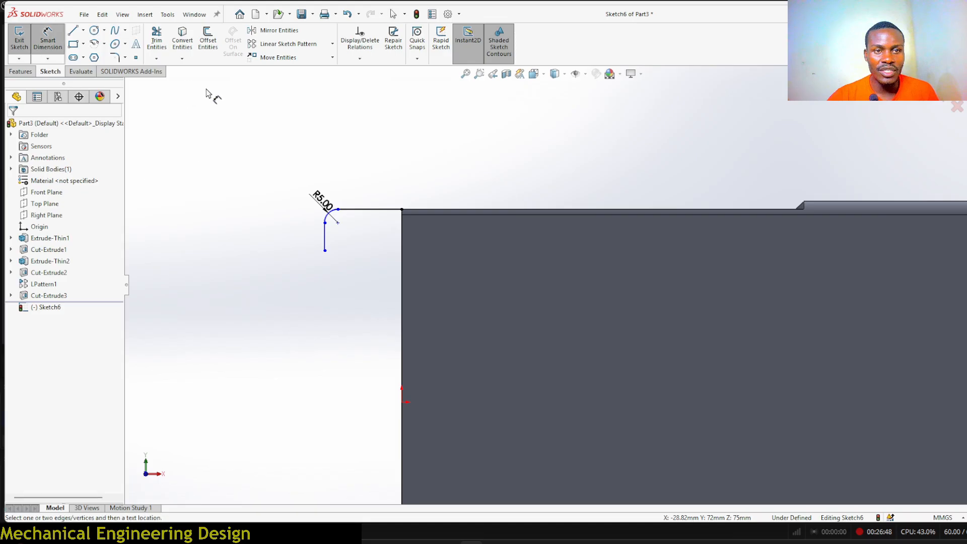
left_click(402, 235)
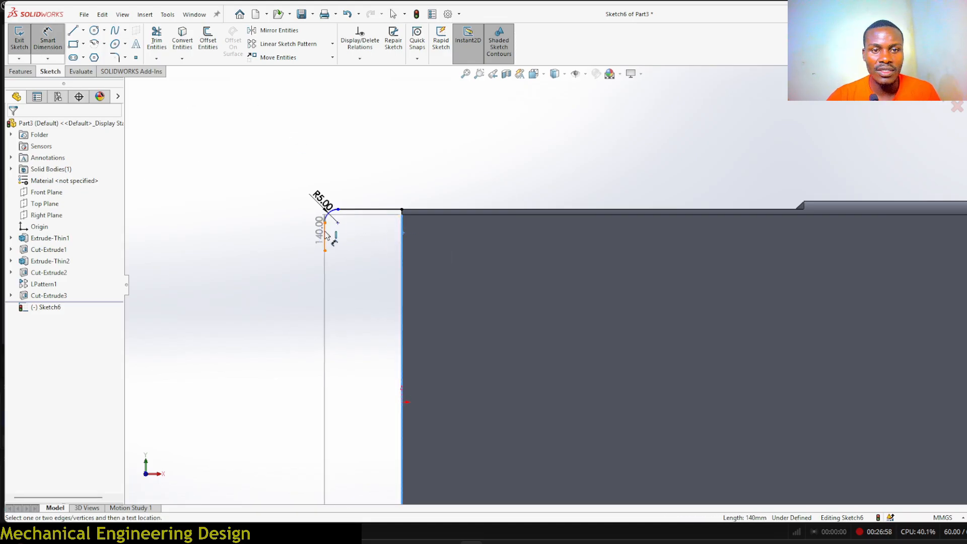
left_click(325, 235)
left_click(355, 181)
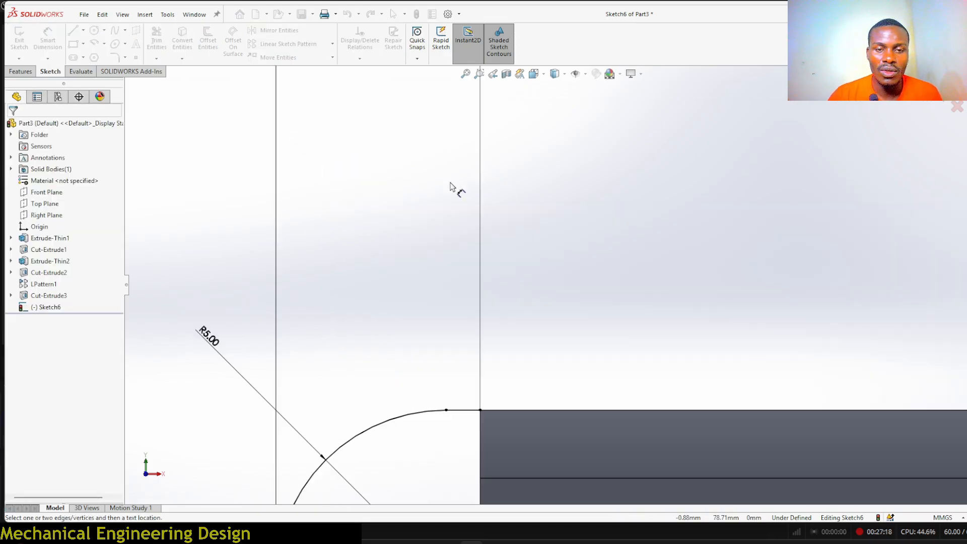
scroll(451, 188, "up", 10)
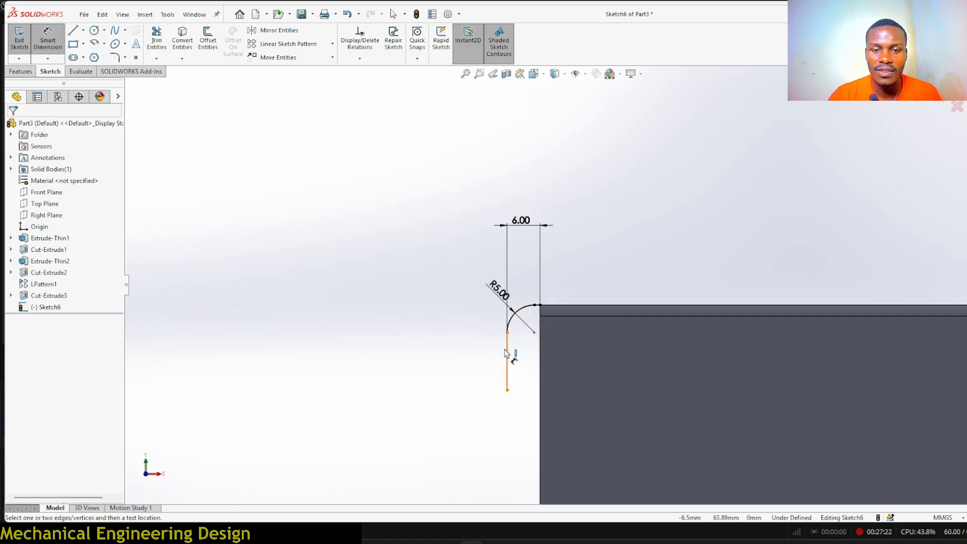
- Set the vertical distance from the tube's upper corner to the hooked profile's lower endpoint to 10 mm
left_click(540, 306)
left_click(507, 390)
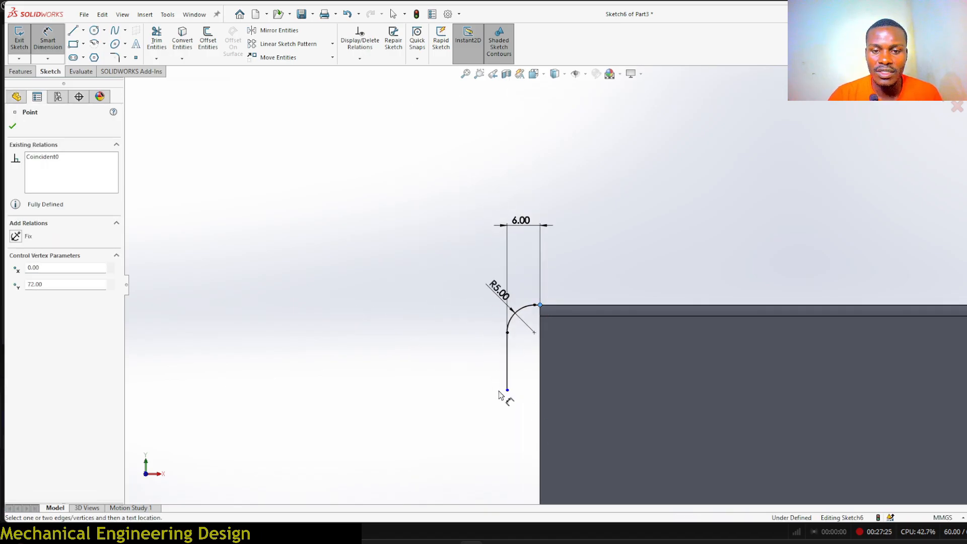
left_click(403, 335)
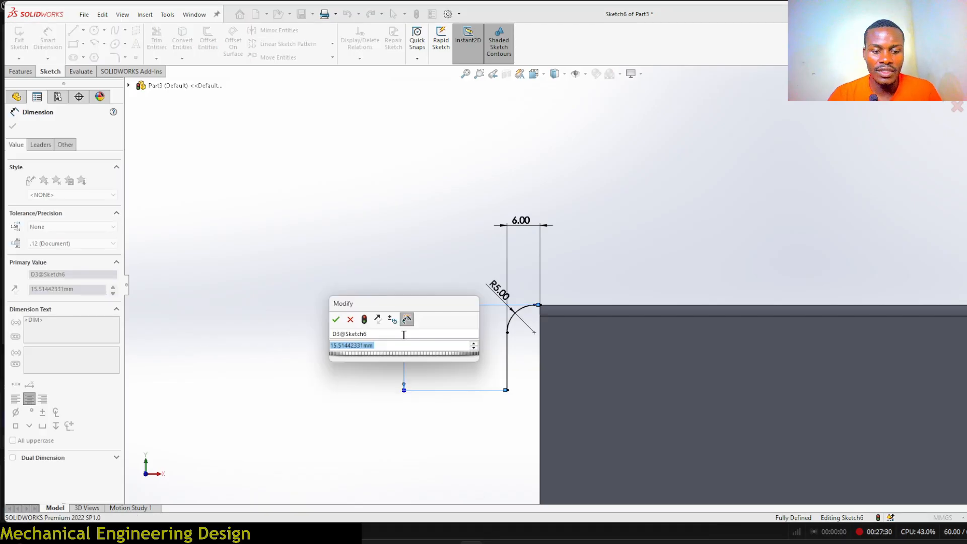
key("Return")
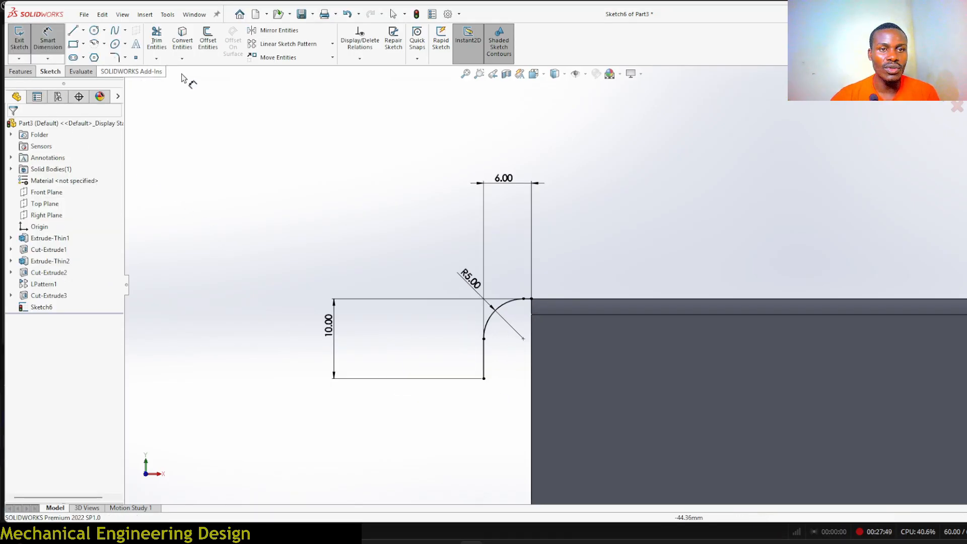
- Offset the hooked profile chain 2 mm inward to one side only, reversing the direction and leaving its ends uncapped
left_click(208, 40)
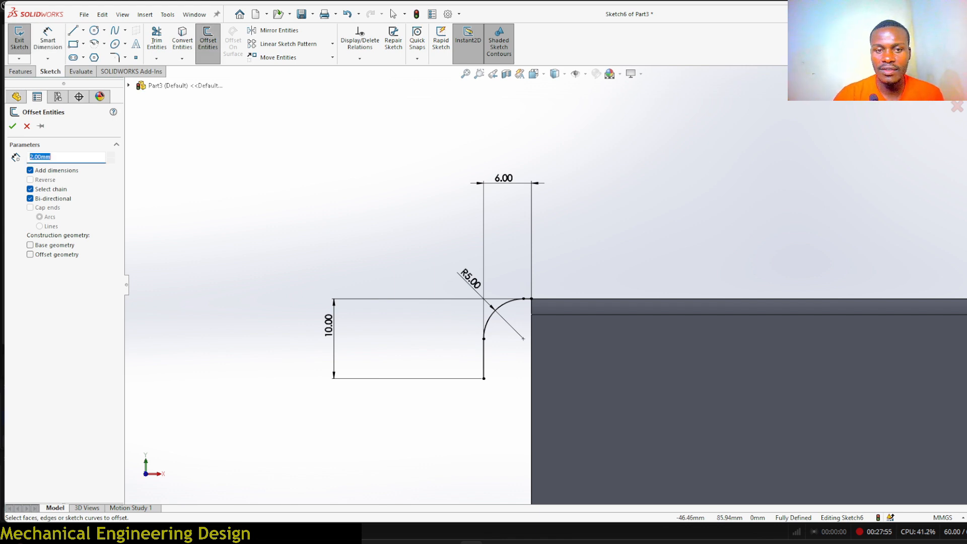
left_click(505, 309)
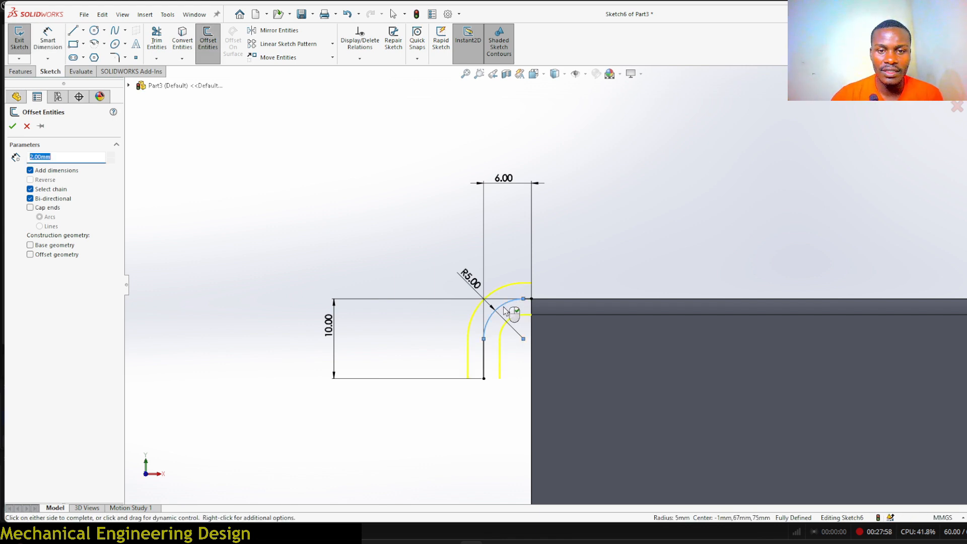
left_click(31, 199)
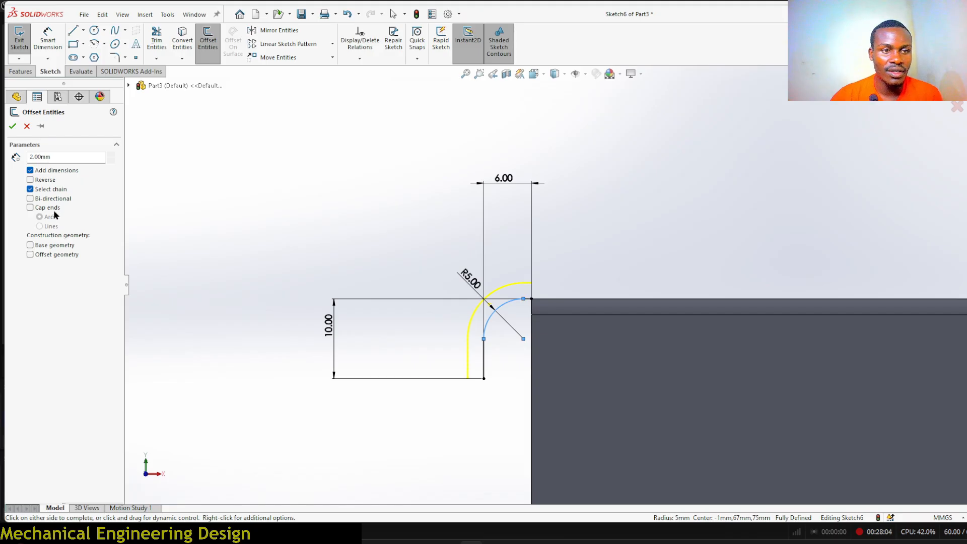
left_click(31, 180)
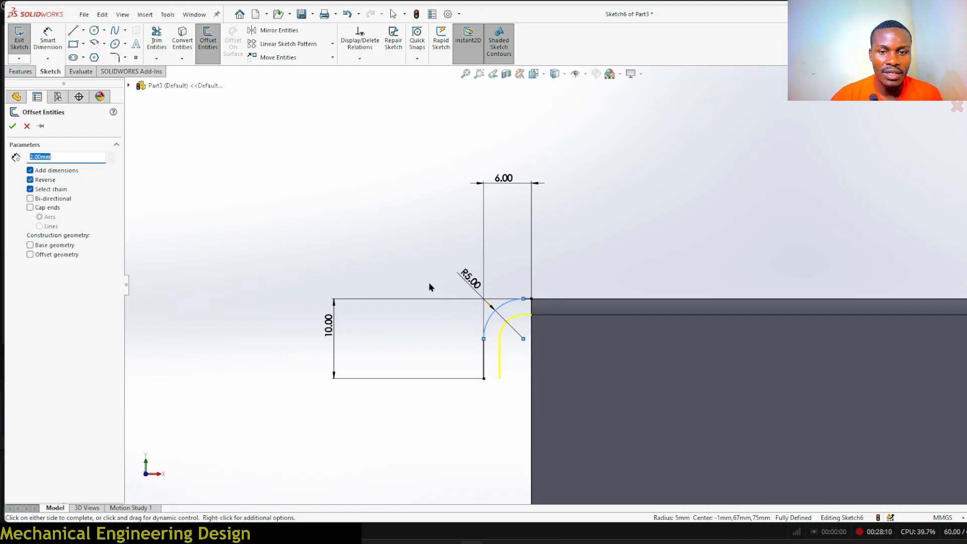
left_click(13, 127)
- Close the hooked profile with a horizontal line across its lower end and a vertical line along the tube's end edge
key("l")
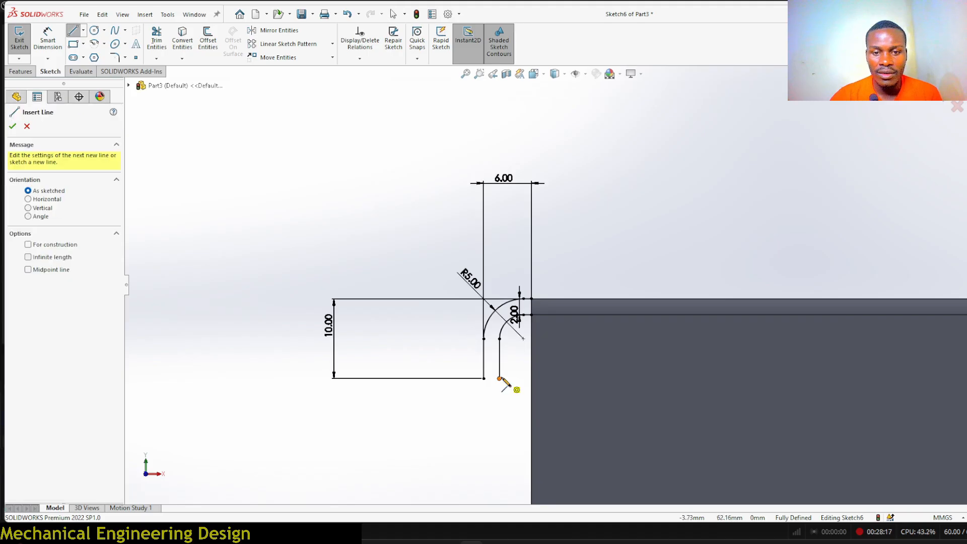
left_click(499, 378)
left_click(483, 378)
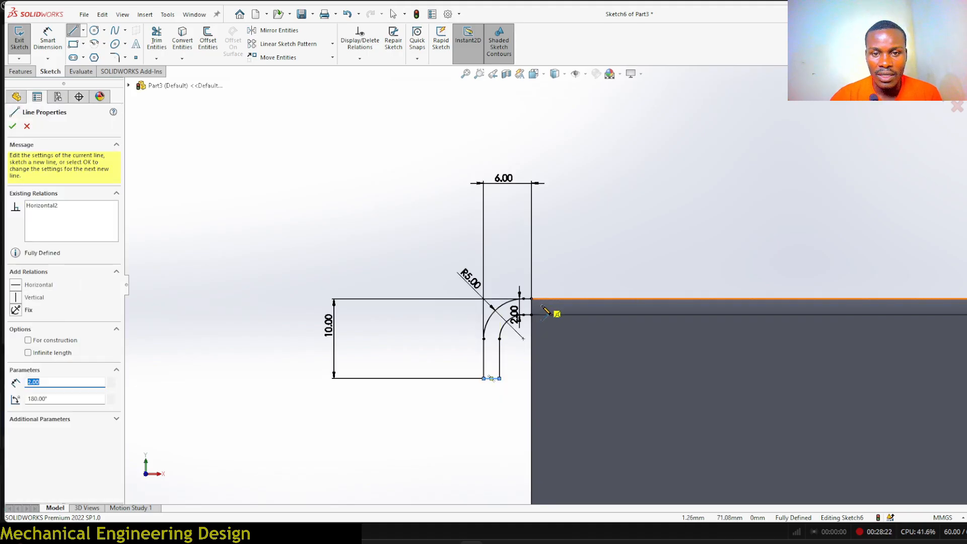
scroll(538, 304, "down", 4)
left_click(520, 288)
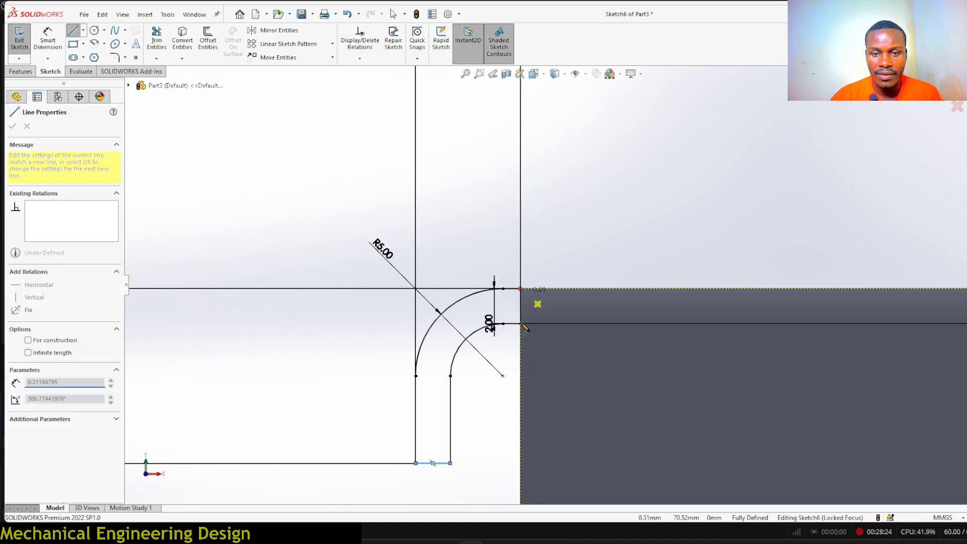
left_click(520, 323)
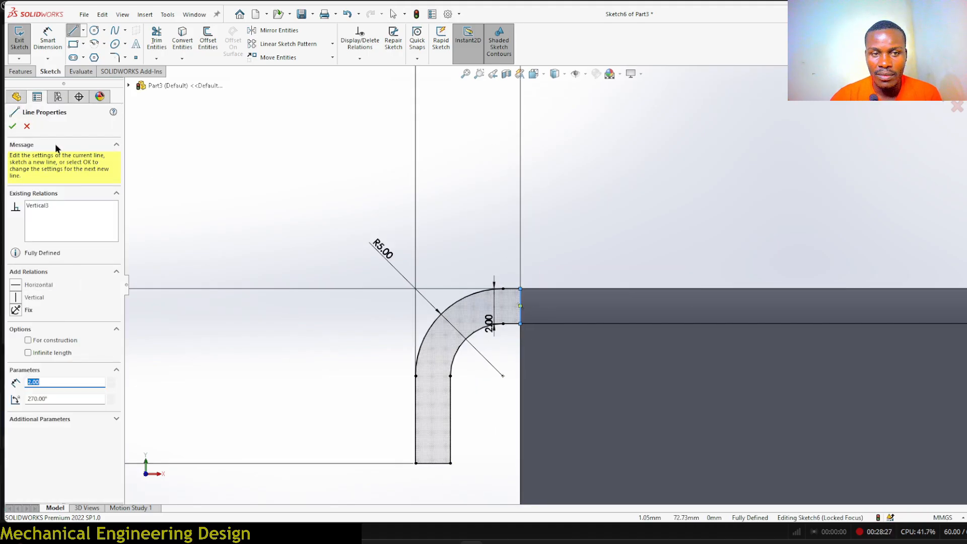
left_click(13, 126)
key("Escape")
scroll(550, 285, "up", 5)
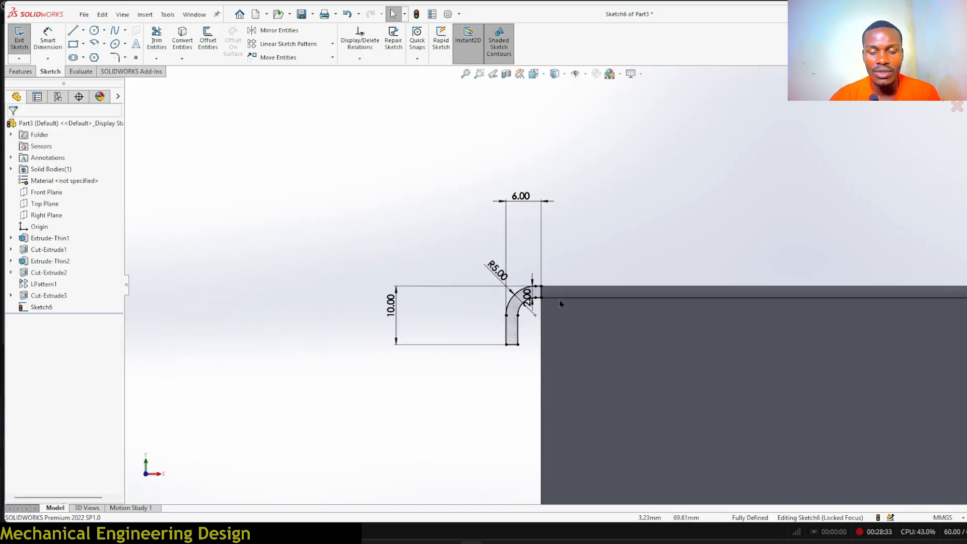
- Mirror all lines and arcs of the closed hooked profile about the Top Plane, keeping the original
scroll(559, 300, "down", 4)
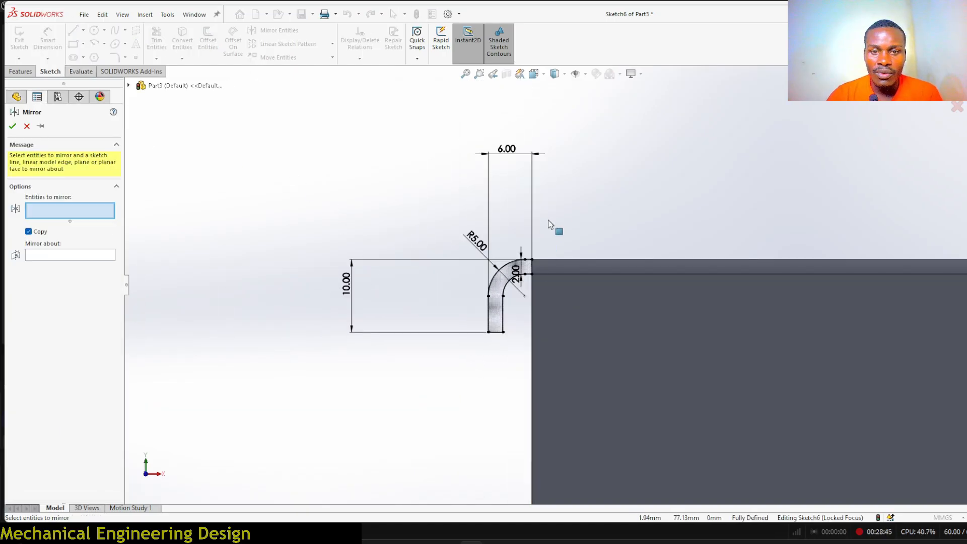
mouse_move(552, 214)
left_mouse_down()
mouse_move(476, 322)
mouse_move(472, 347)
left_mouse_up()
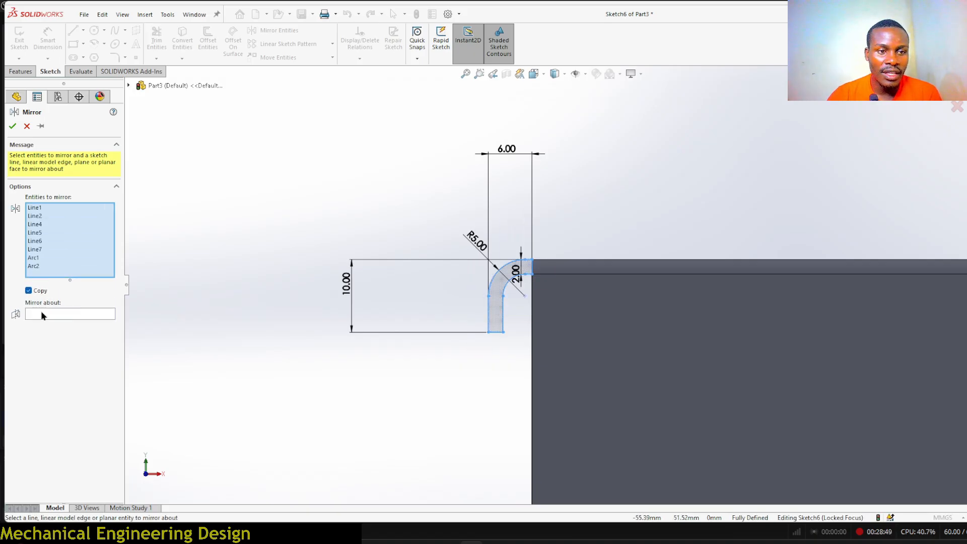
left_click(41, 312)
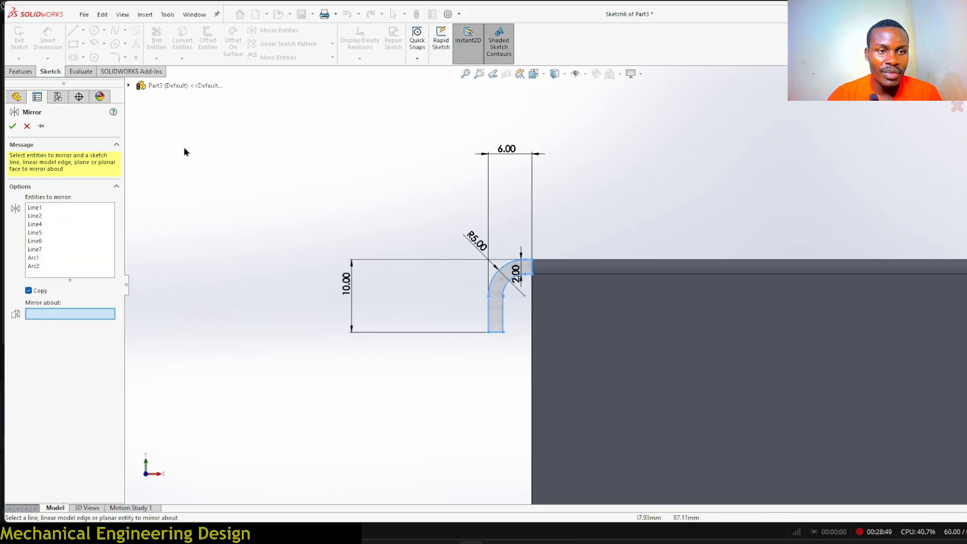
left_click(129, 86)
scroll(400, 174, "up", 10)
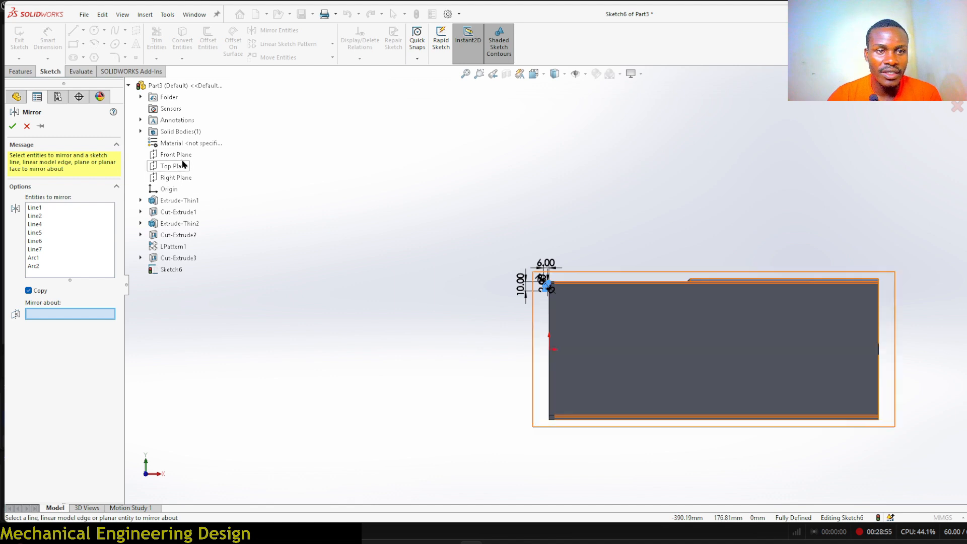
left_click(173, 170)
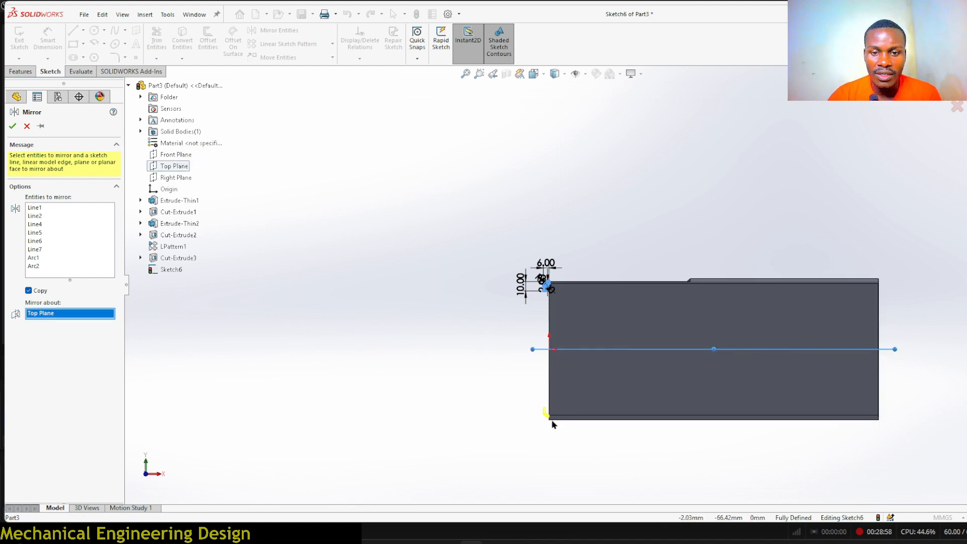
scroll(552, 417, "down", 3)
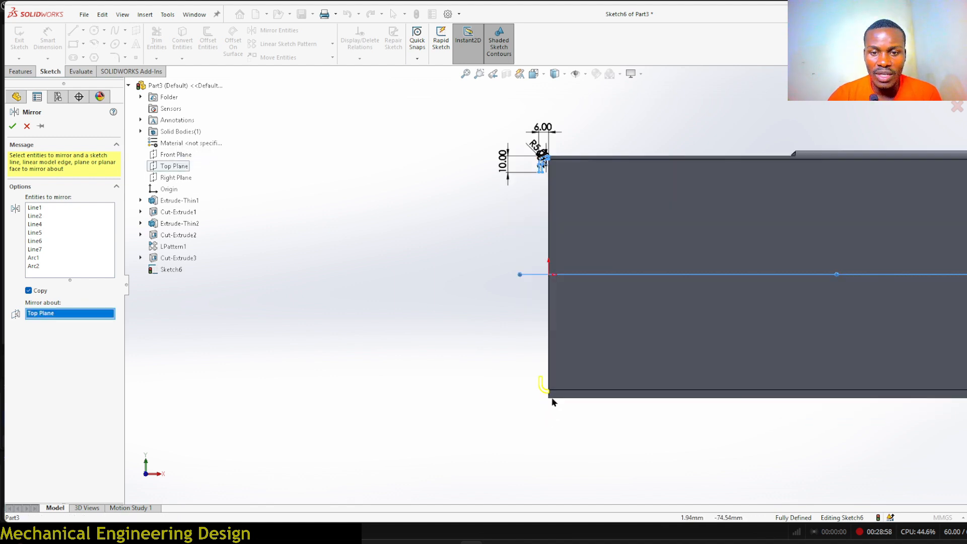
left_click(13, 127)
scroll(596, 256, "down", 3)
scroll(594, 255, "up", 2)
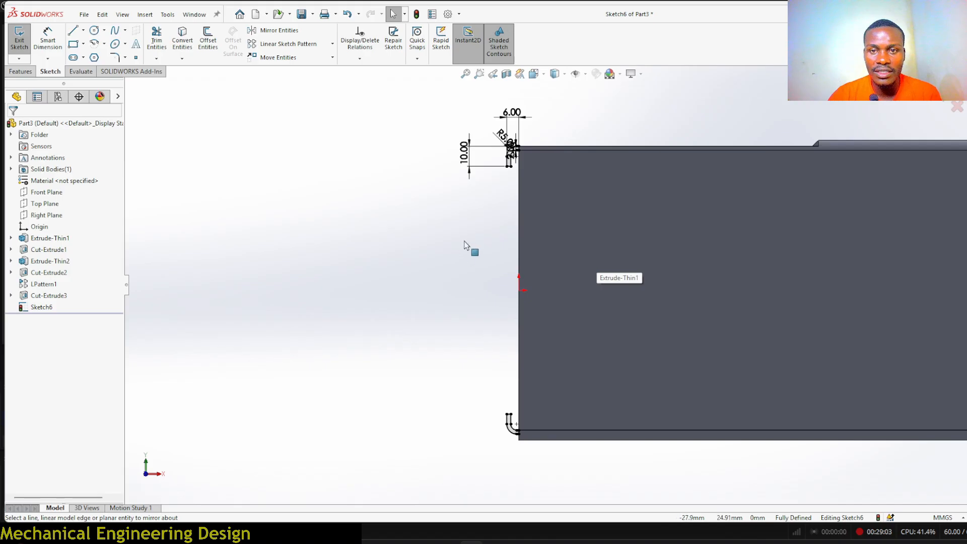
- Start a boss extrusion of both hooked profiles and preview it across the tube's open end as Blind, 130 mm
left_click(19, 71)
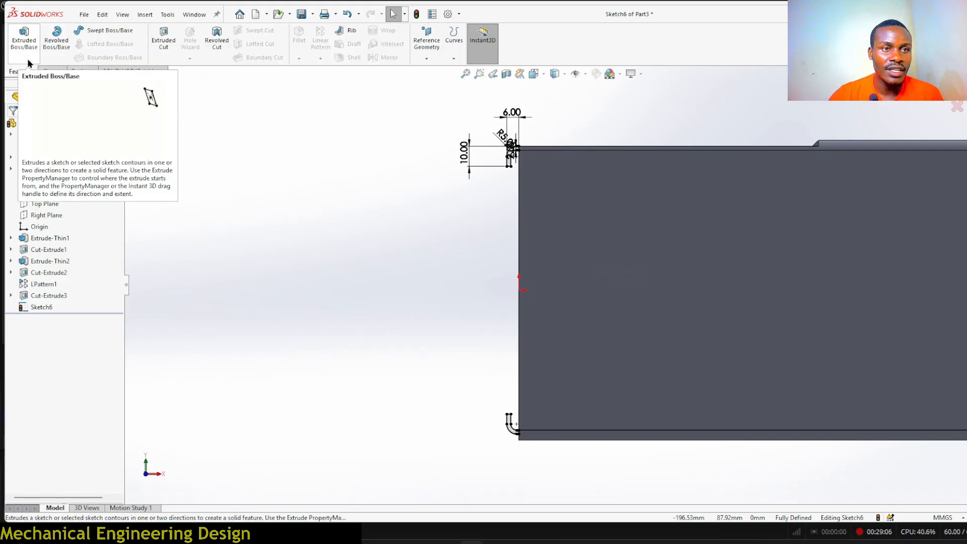
left_click(19, 44)
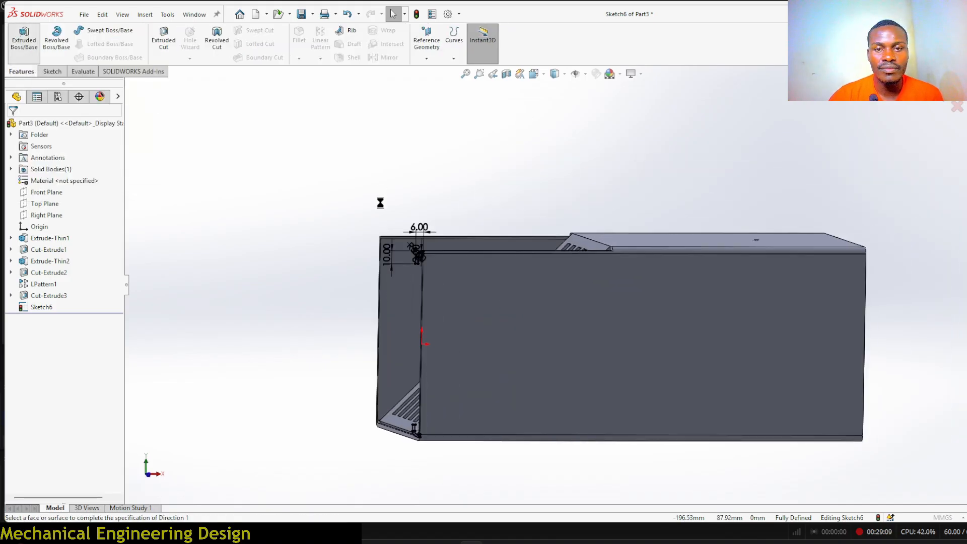
left_click(12, 189)
left_click(71, 189)
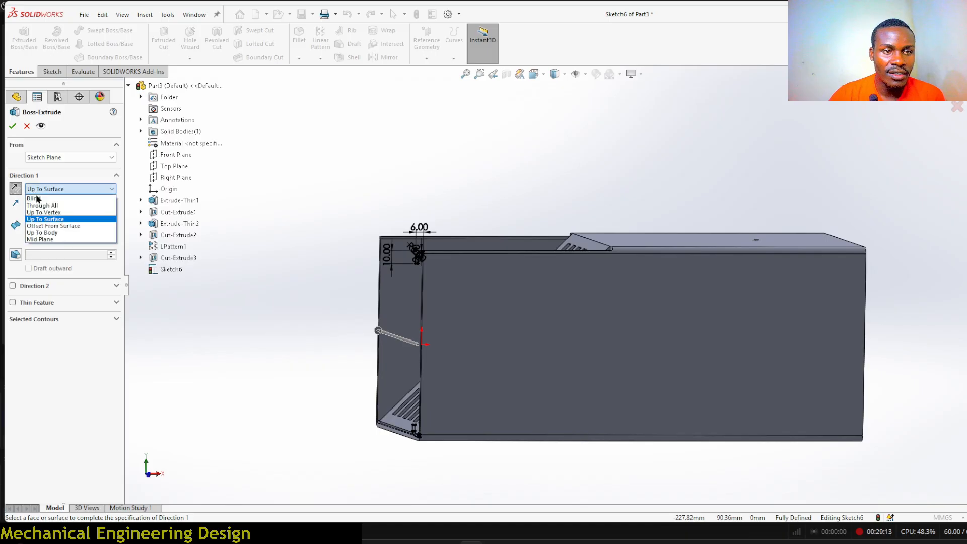
left_click(35, 198)
middle_click_drag(256, 245, 361, 271)
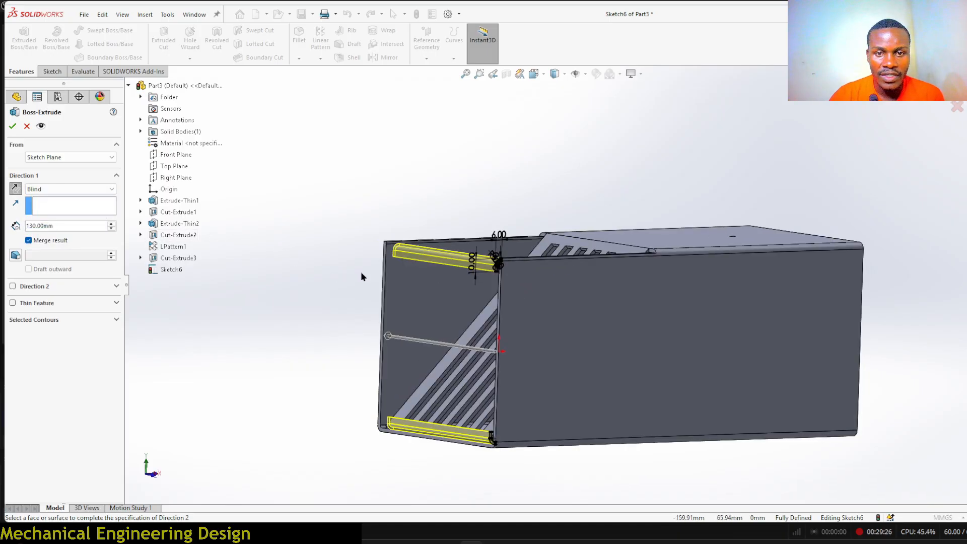
scroll(487, 271, "down", 5)
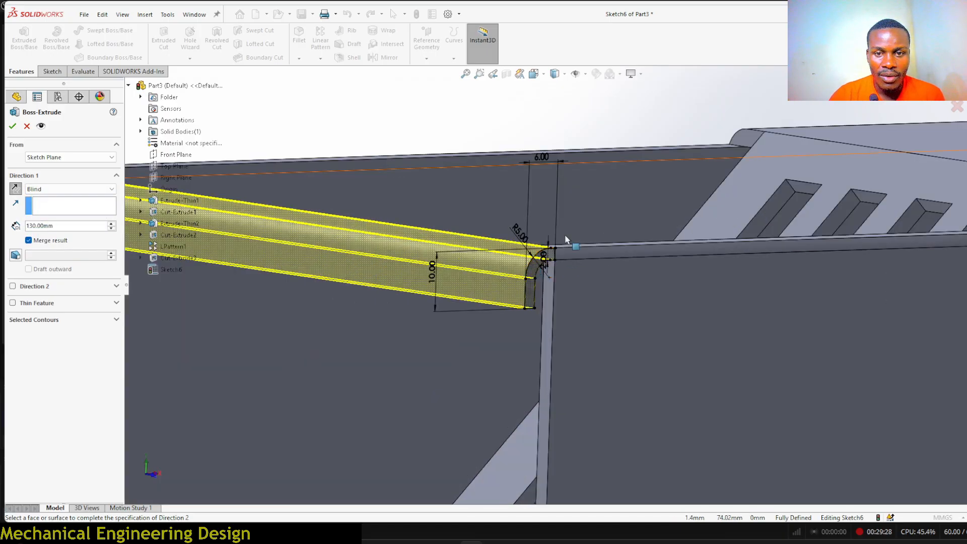
scroll(562, 233, "up", 1)
scroll(559, 240, "up", 1)
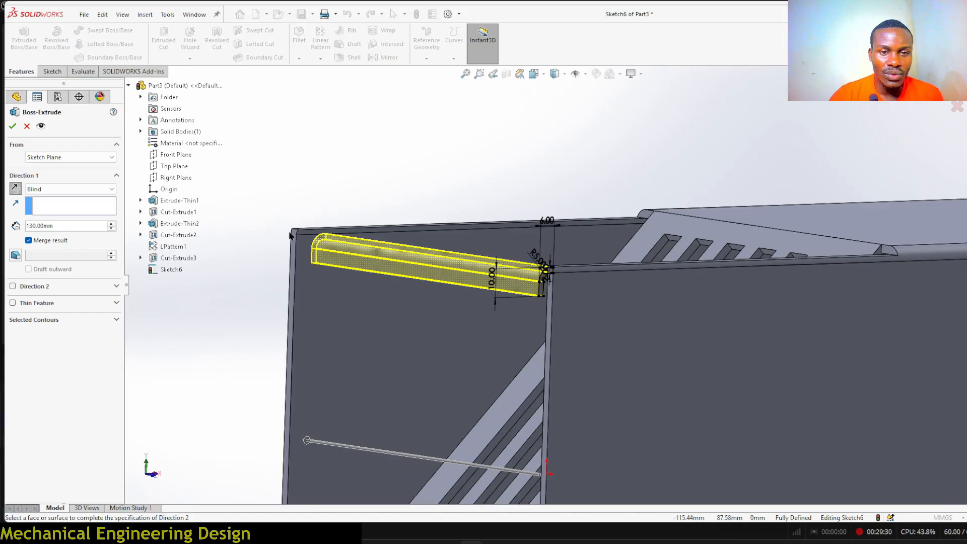
- Extrude both hooked profiles Up To Surface to the tube's opposite outer side face, with Merge result turned off
left_click(42, 189)
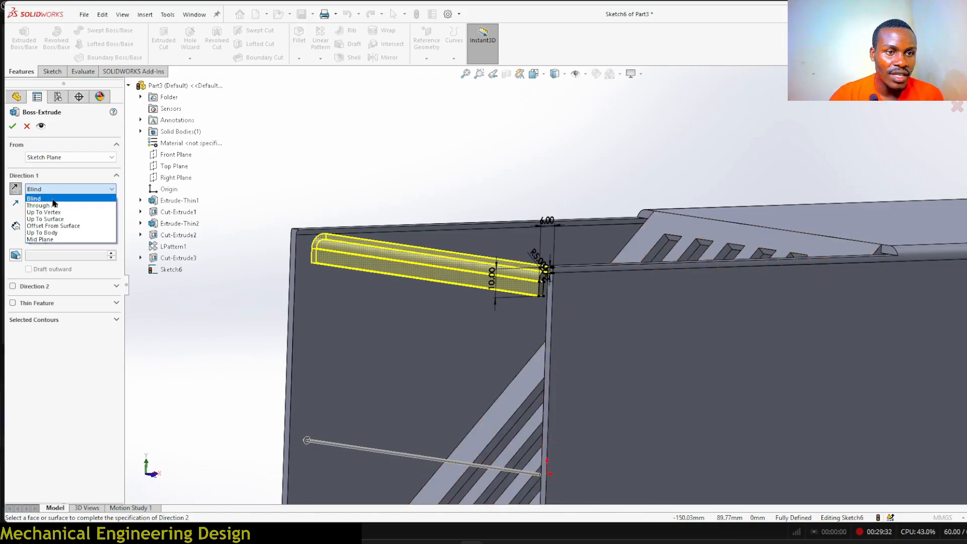
left_click(74, 219)
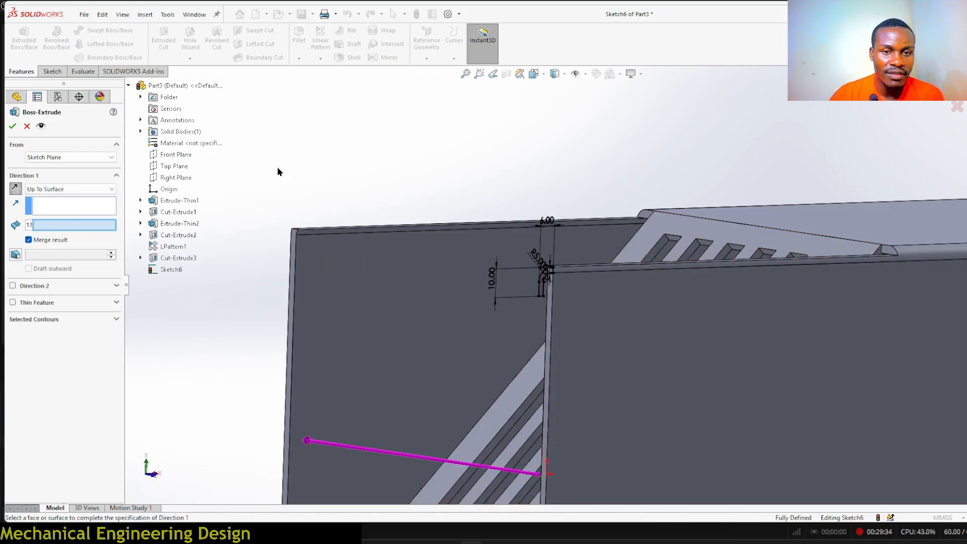
middle_click_drag(296, 175, 339, 190)
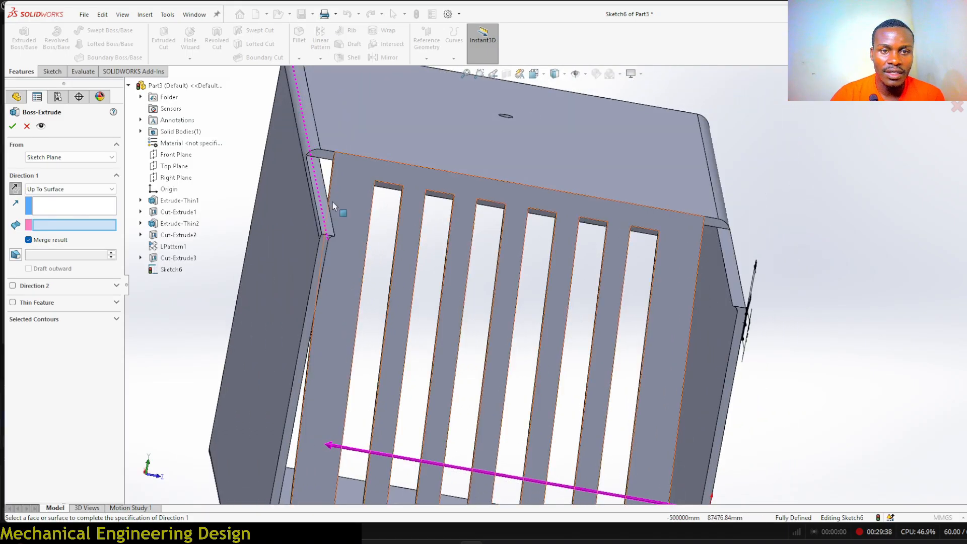
left_click(297, 237)
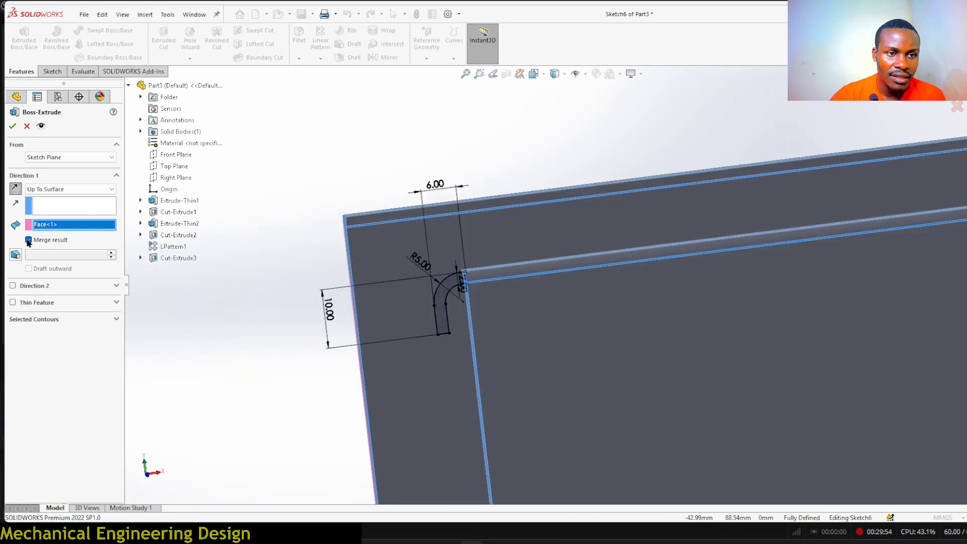
left_click(28, 240)
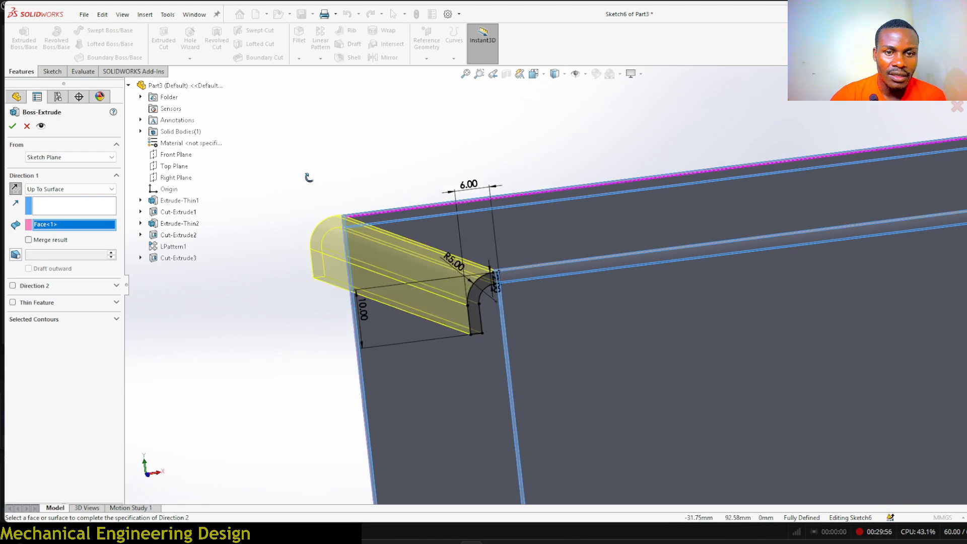
middle_click_drag(308, 176, 1, 93)
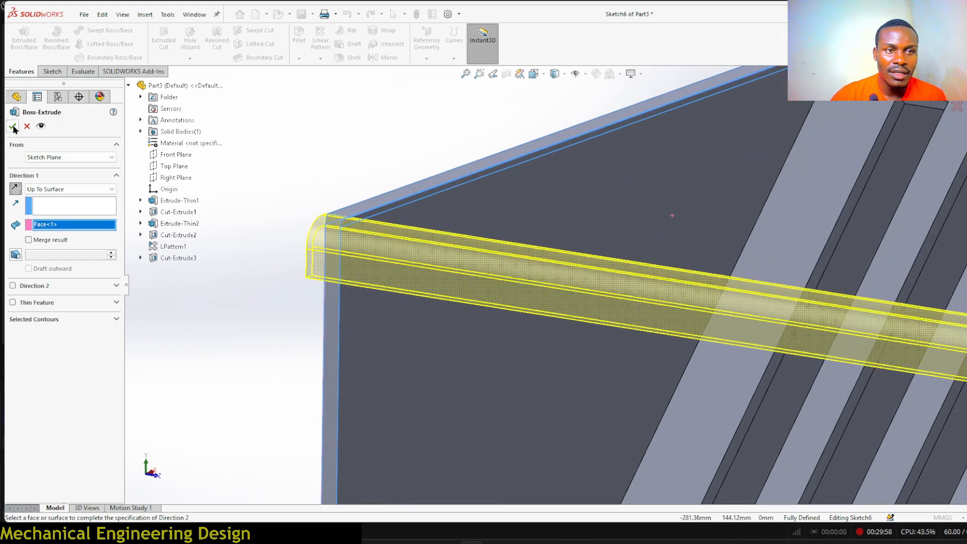
left_click(13, 127)
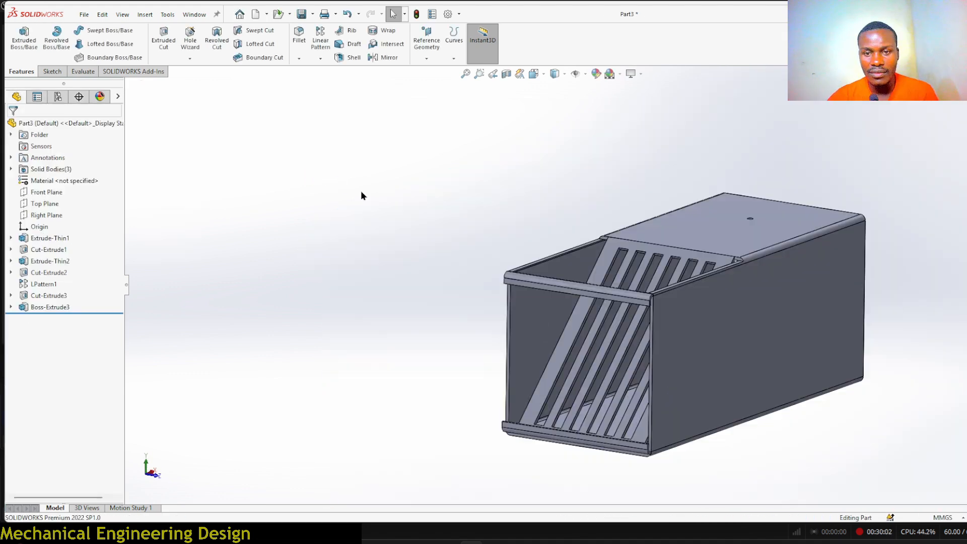
- Show the finished part in isometric view and save it as airflow
mouse_move(360, 194)
middle_mouse_down()
mouse_move(289, 161)
mouse_move(349, 185)
middle_mouse_up()
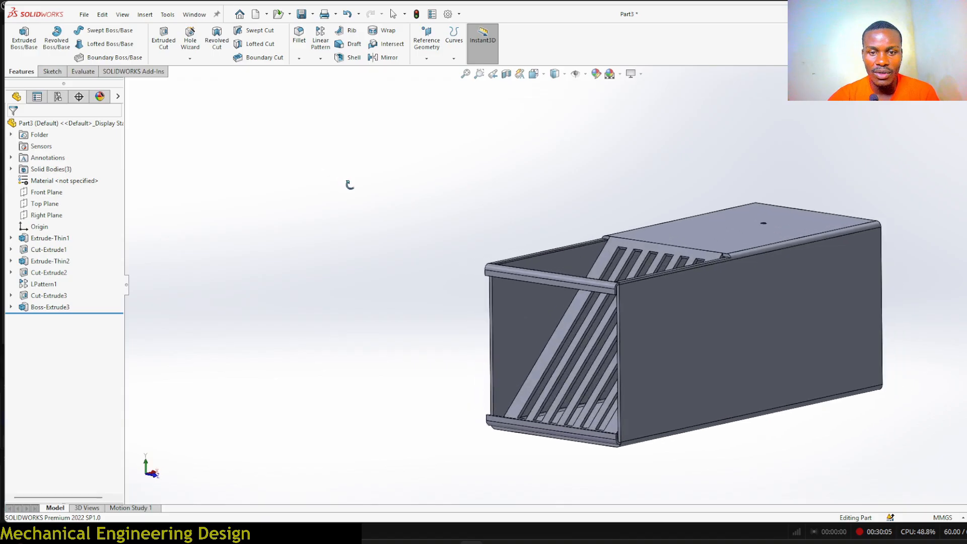
scroll(675, 413, "down", 5)
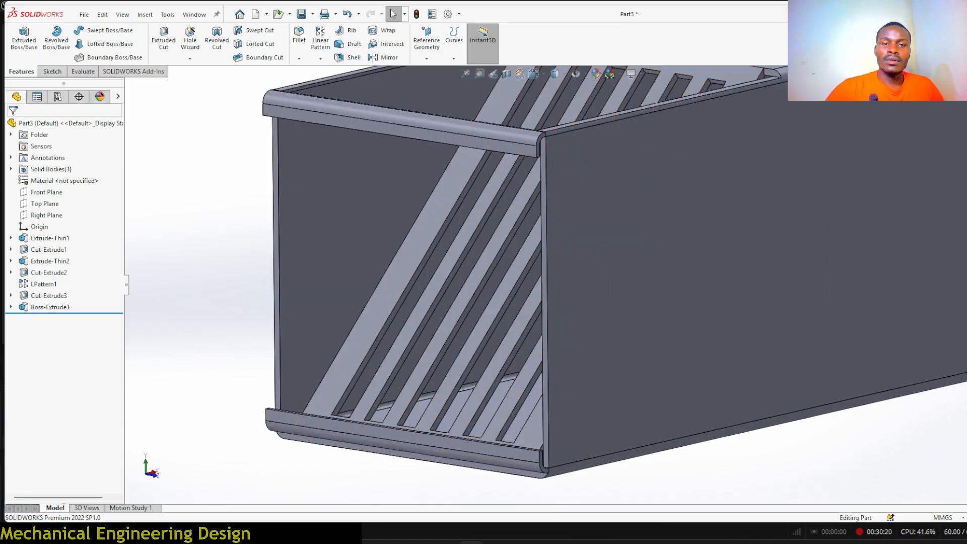
key("ctrl+7")
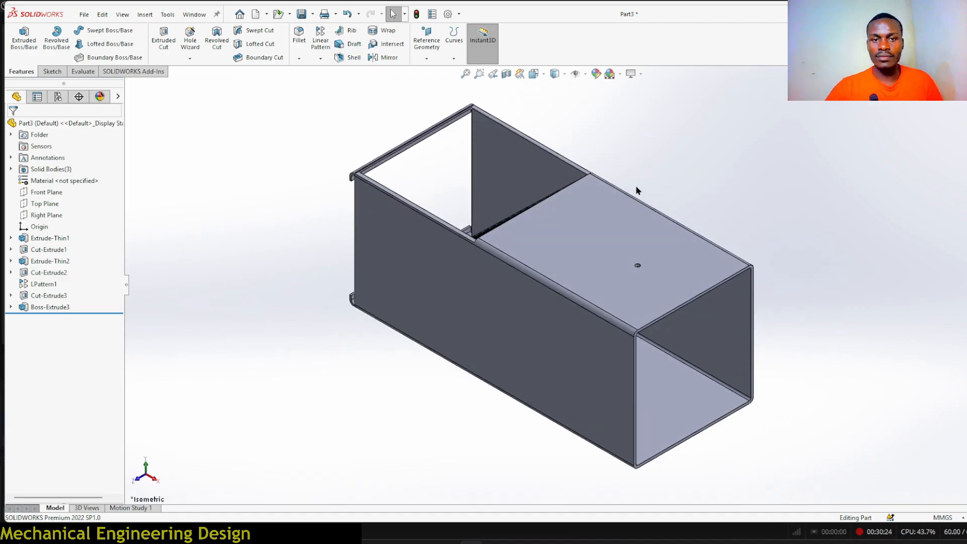
left_click(300, 15)
type("aoi")
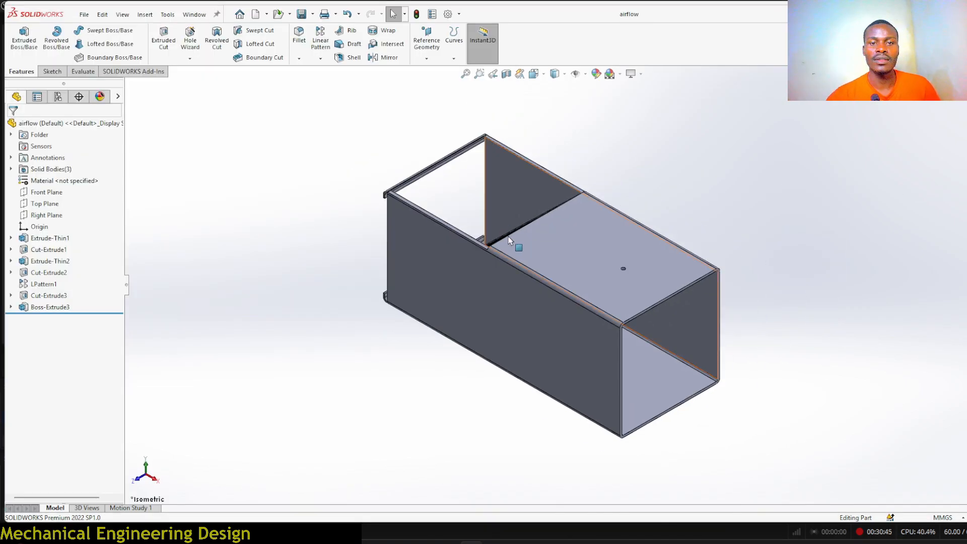
- Close the airflow part and create a new part document
scroll(546, 249, "down", 3)
scroll(546, 253, "up", 3)
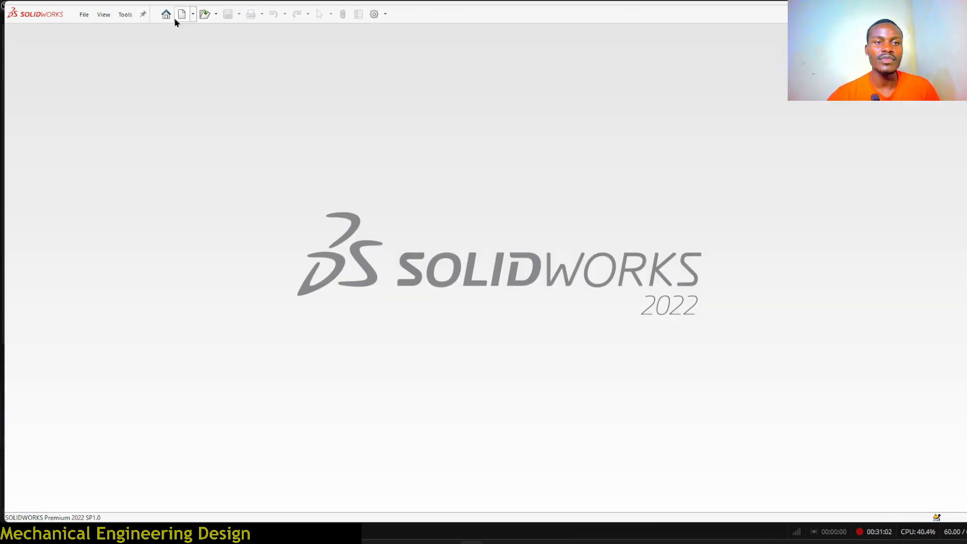
left_click(180, 14)
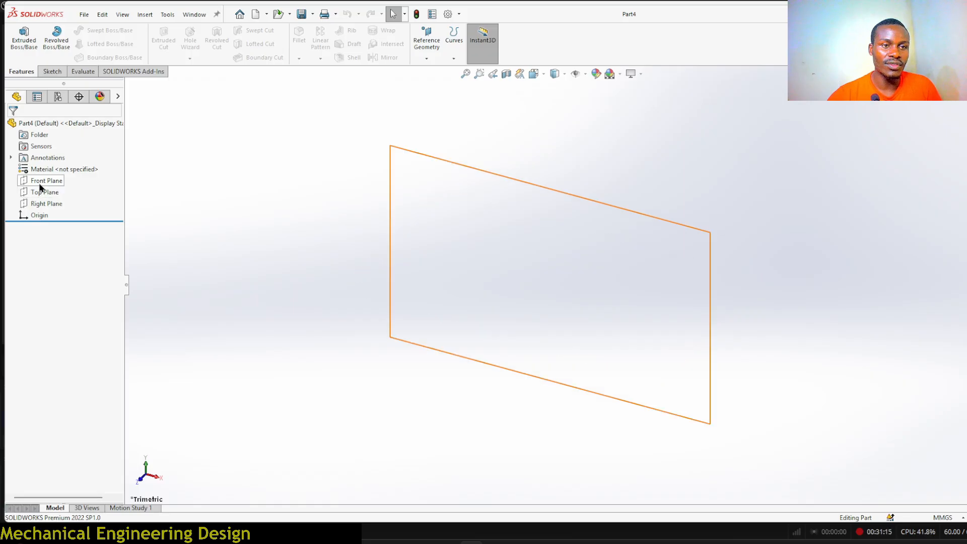
- Sketch a centre rectangle about 139 mm wide and 124 mm high on the Front Plane, centred on the origin
left_click(43, 181)
left_click(47, 171)
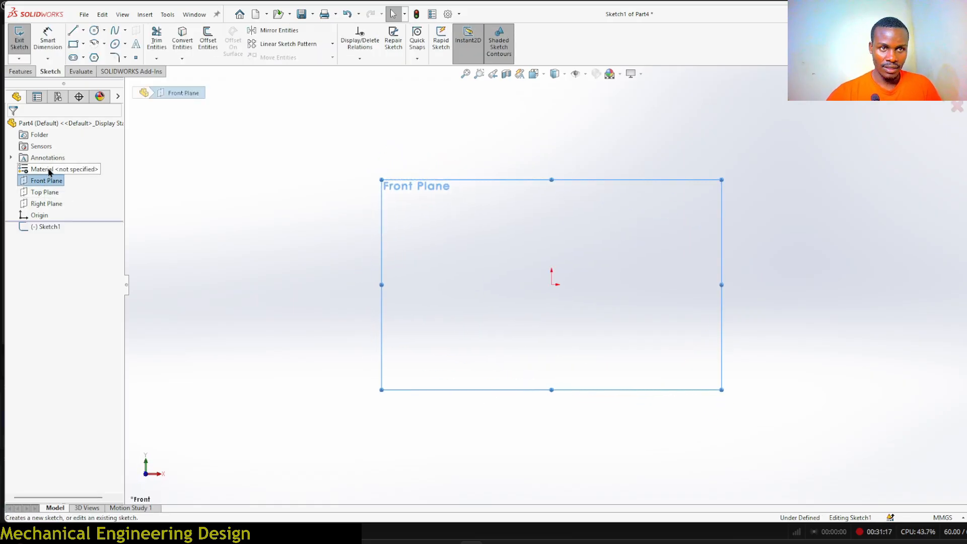
left_click(83, 43)
left_click(83, 71)
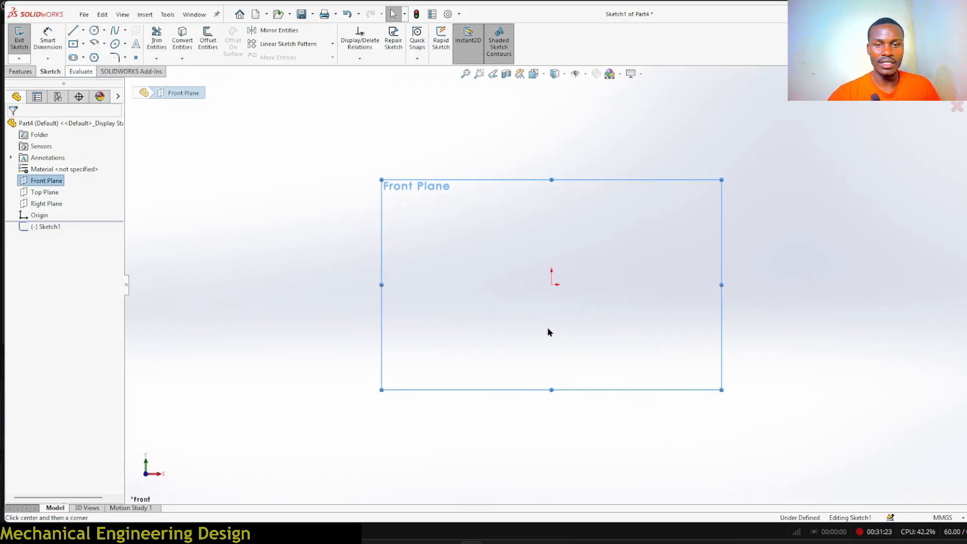
left_click(551, 284)
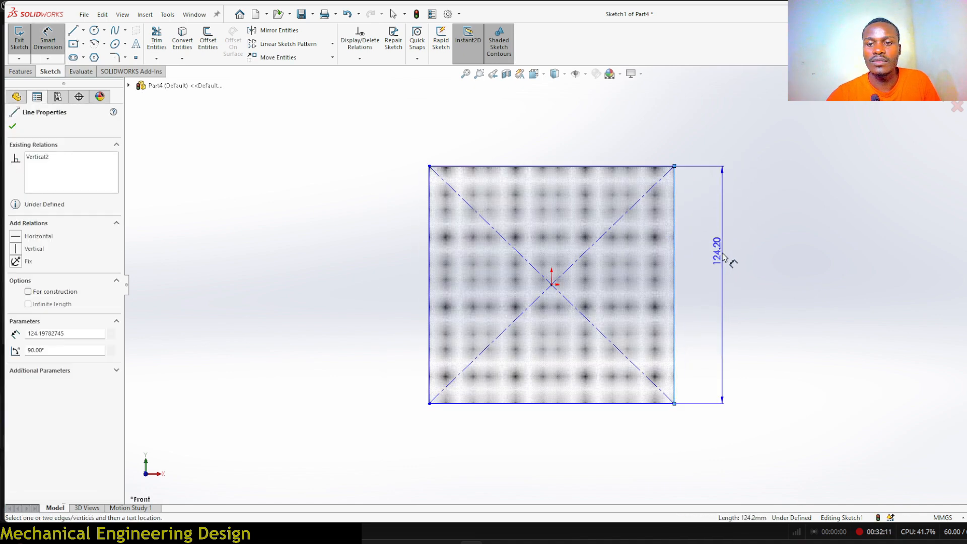
- Dimension the rectangle 135 mm high and 150 mm wide
left_click(732, 260)
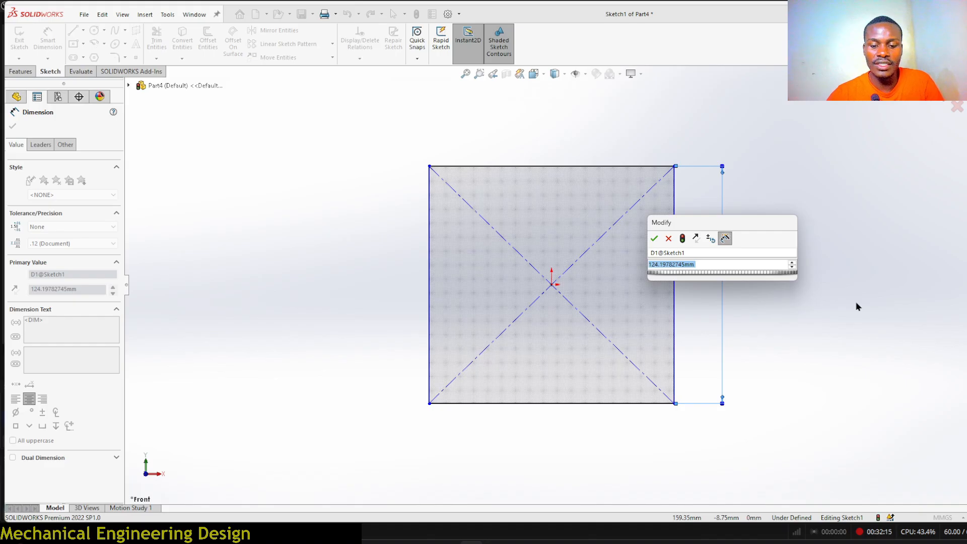
type("135")
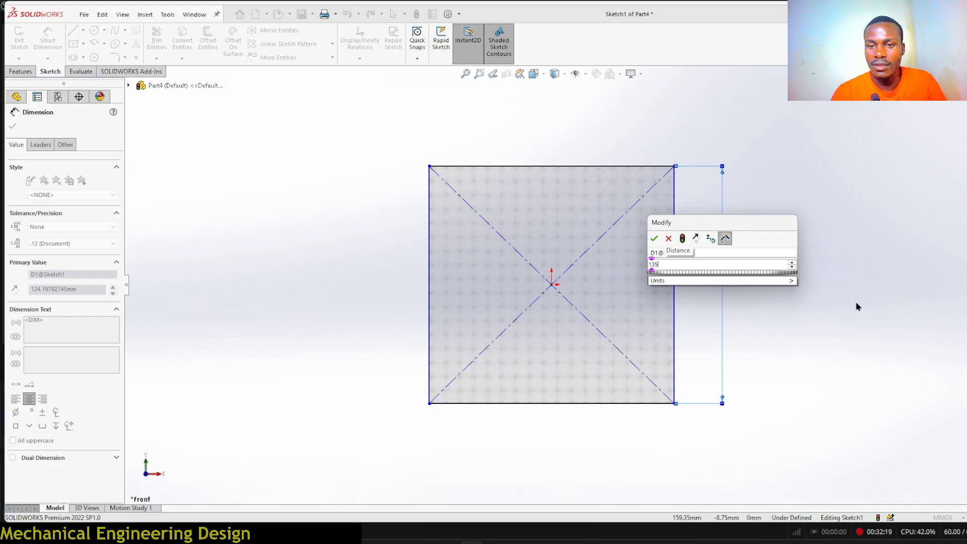
key("Return")
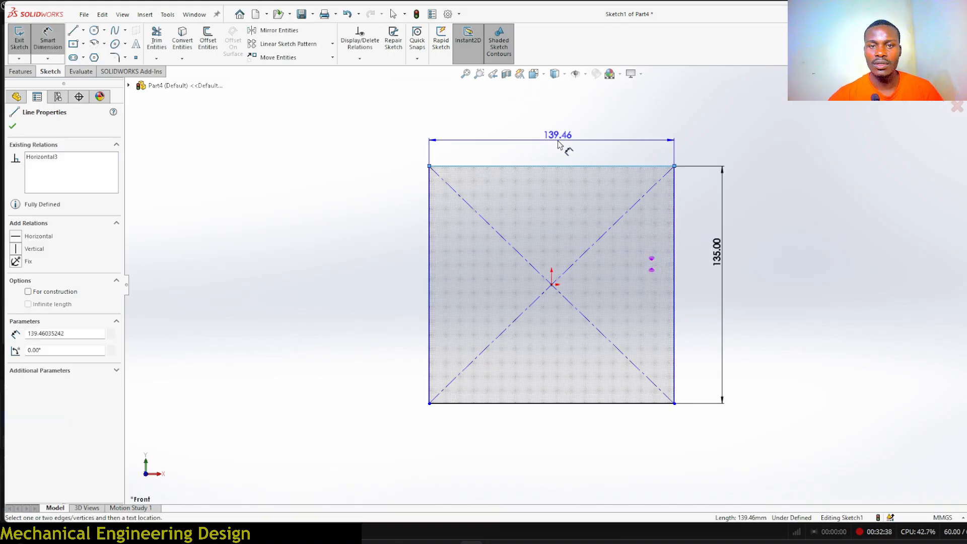
left_click(557, 144)
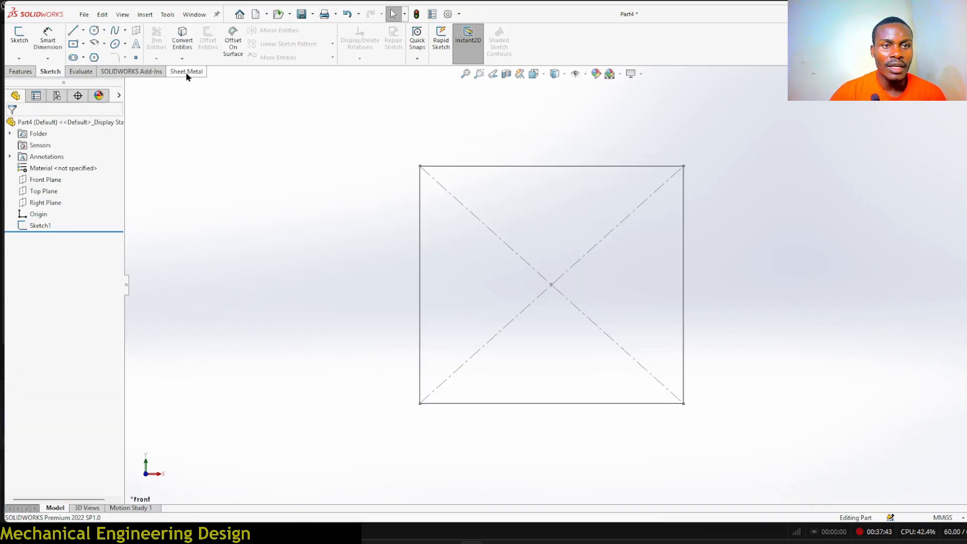
- Create a sheet metal base flange 2 mm thick from the rectangle sketch
left_click(187, 72)
left_click(25, 40)
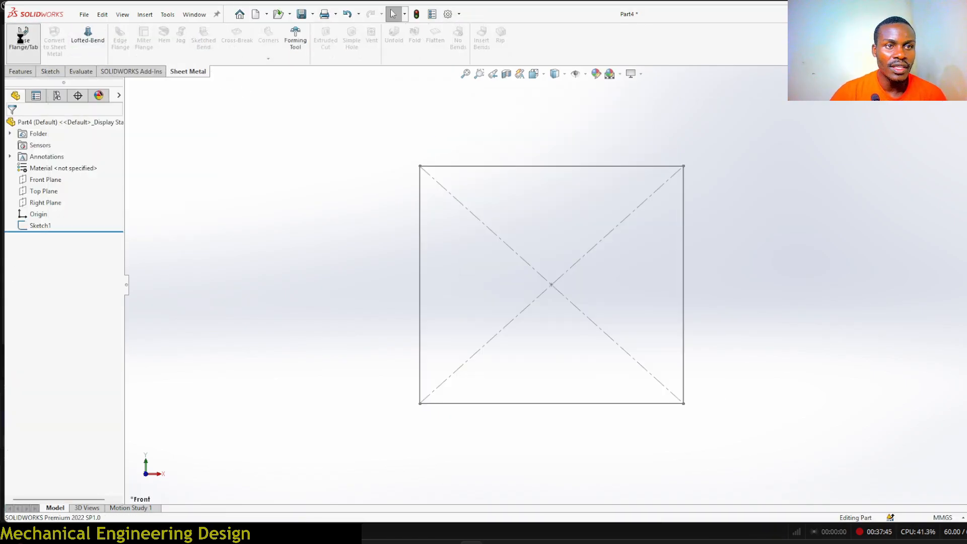
left_click(525, 163)
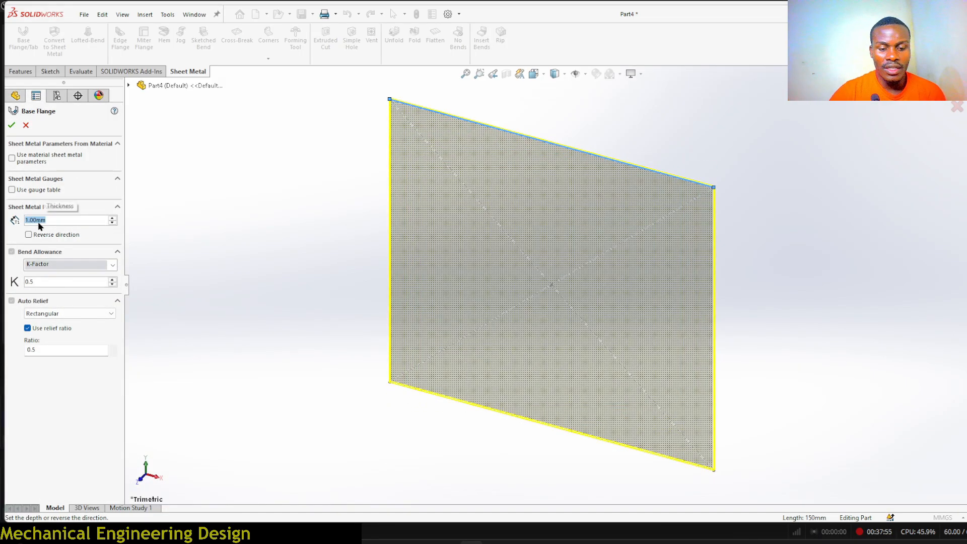
type("2")
key("Return")
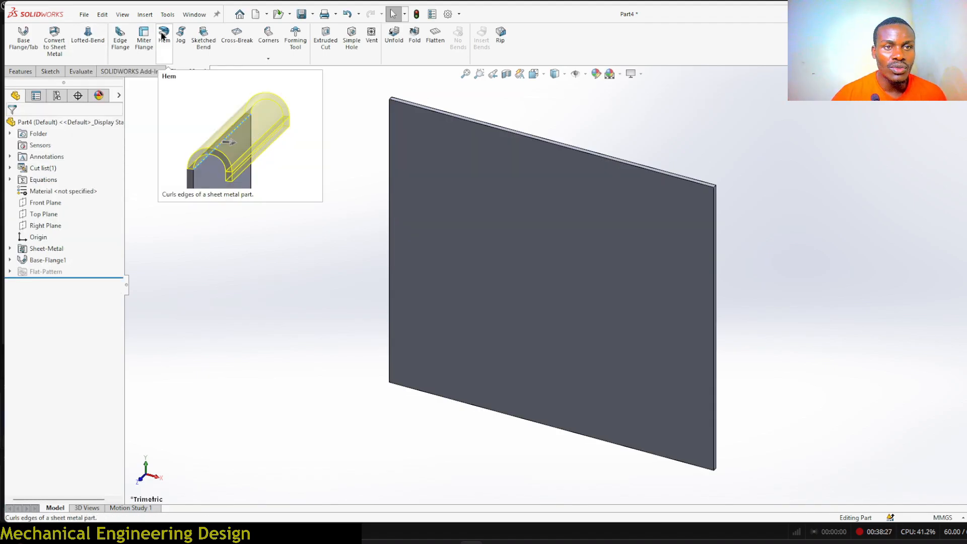
- Add an open hem, bend outside, with 20 mm length and 20 mm gap along the plate's right vertical edge
left_click(162, 34)
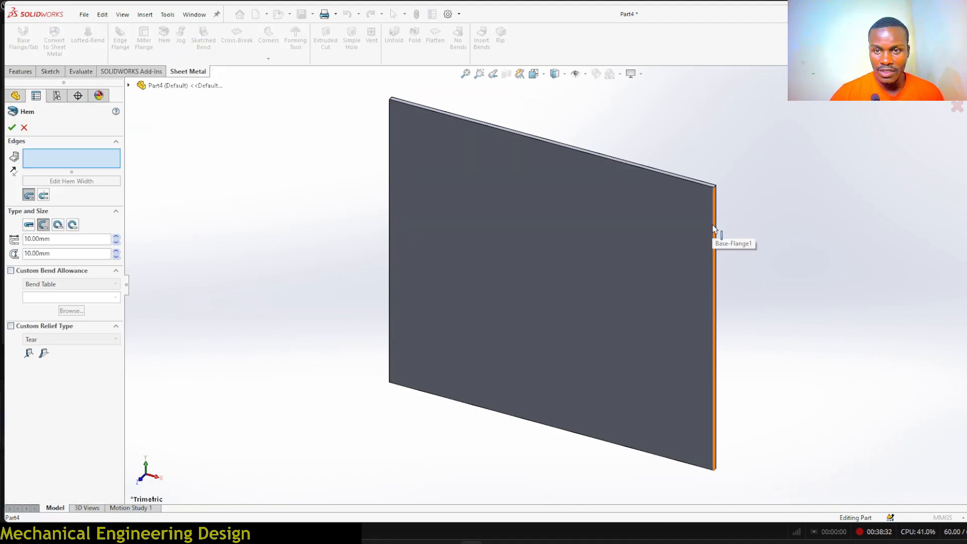
left_click(712, 224)
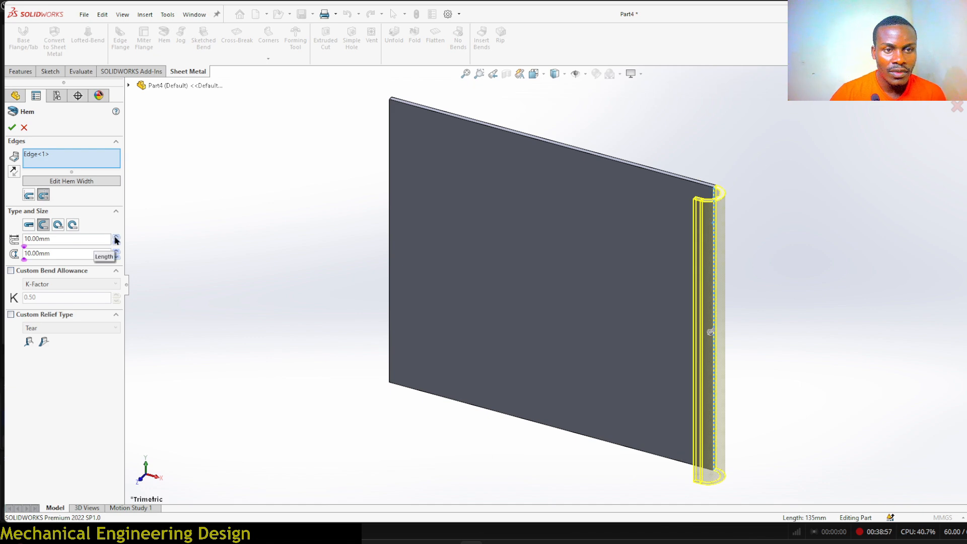
left_click(116, 236)
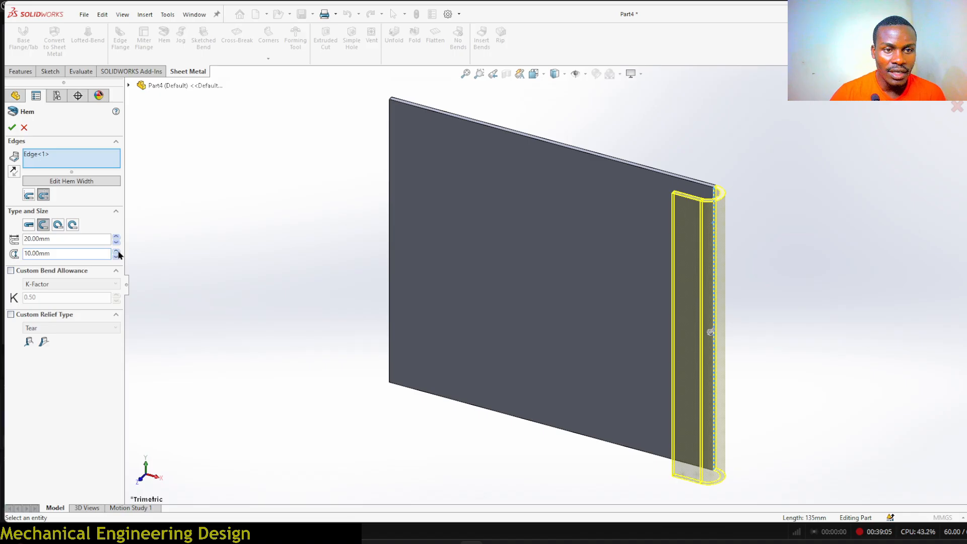
left_click(117, 251)
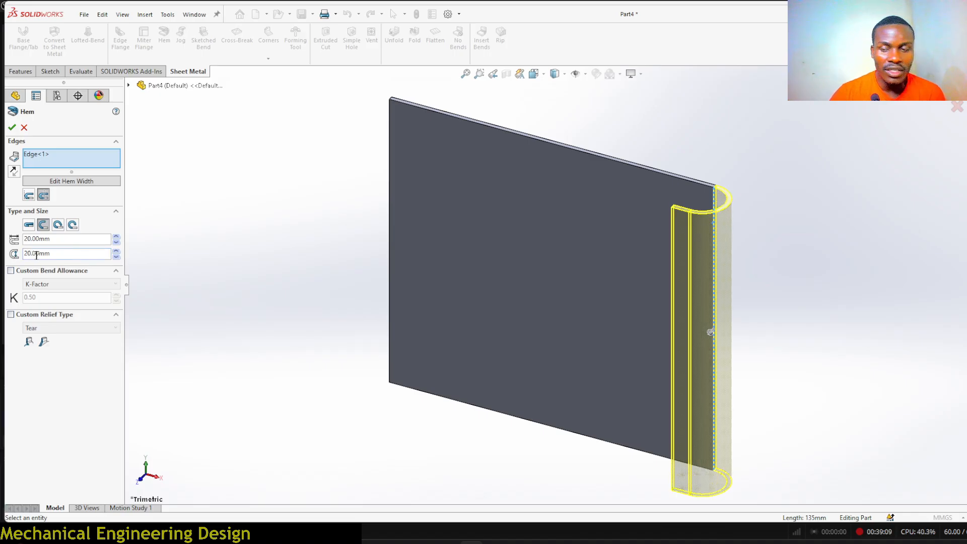
left_click(12, 128)
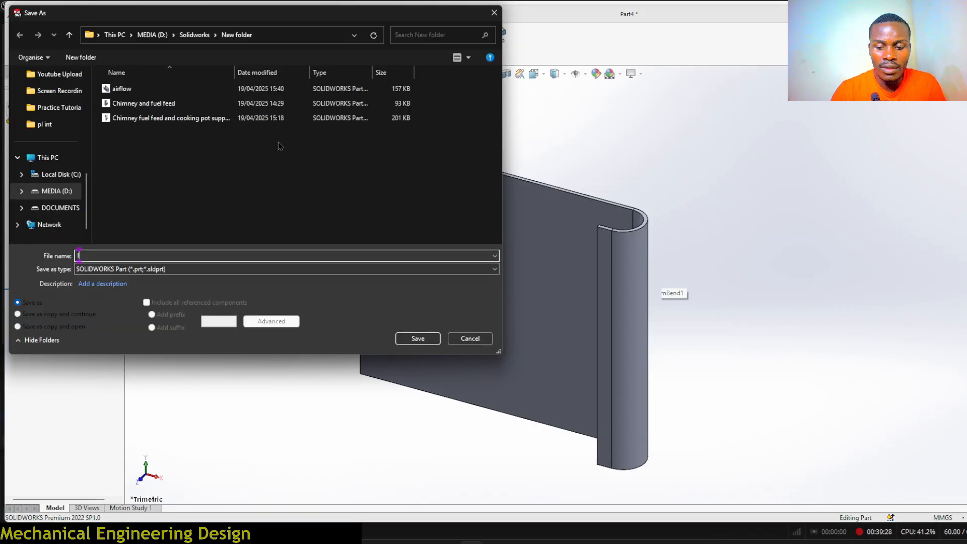
- Save the hemmed sheet metal part as lighting lid in New folder
type("light")
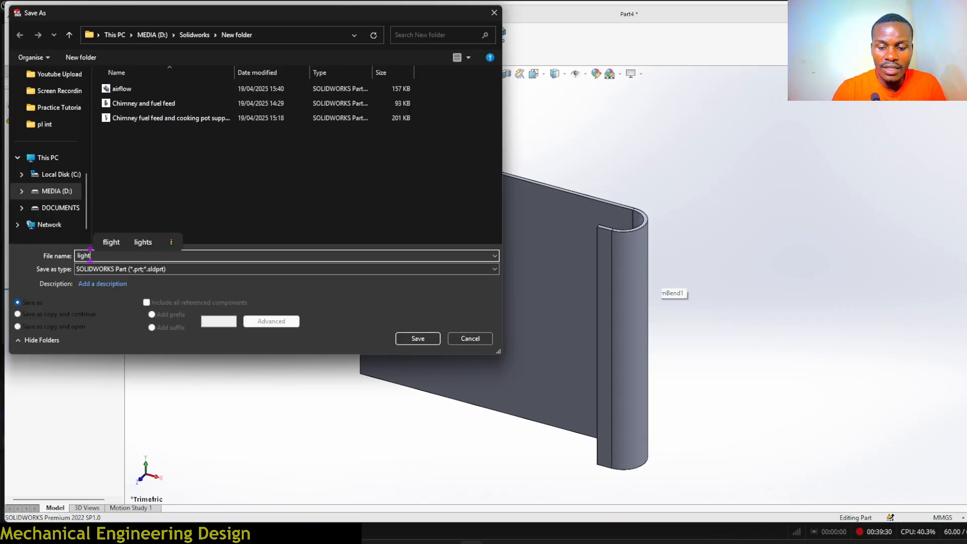
type("ing lid")
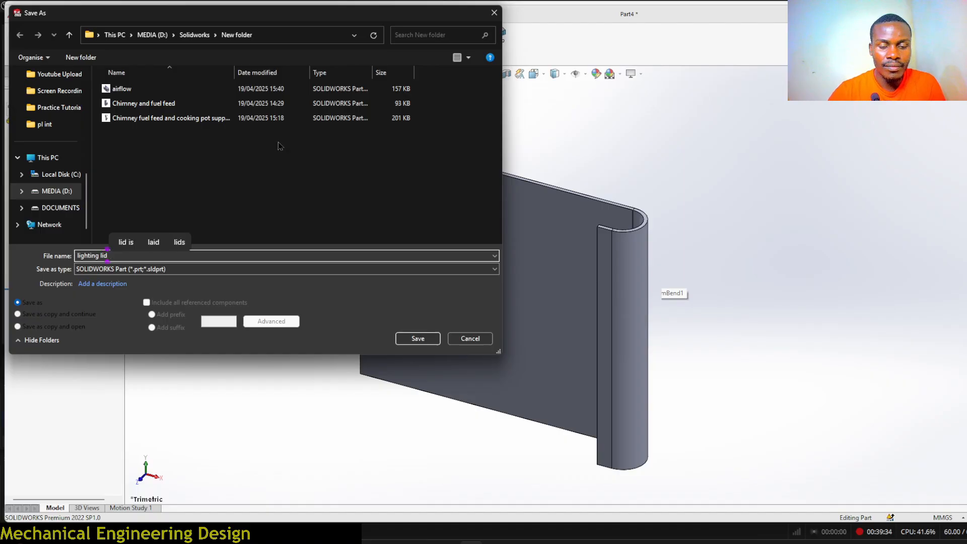
left_click(420, 339)
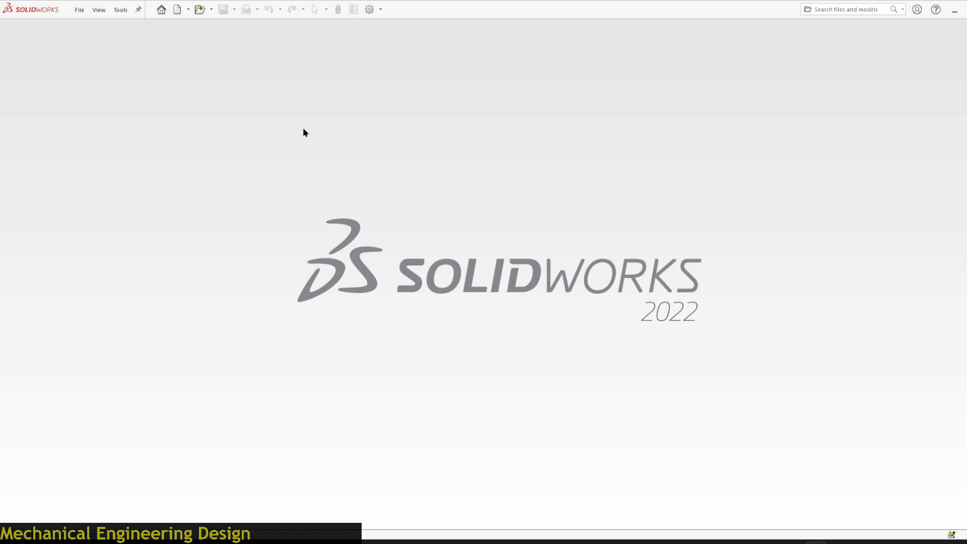
- Create a new part and sketch a centre rectangle about 190 by 142 mm on the Top Plane, centred on the origin
left_click(174, 14)
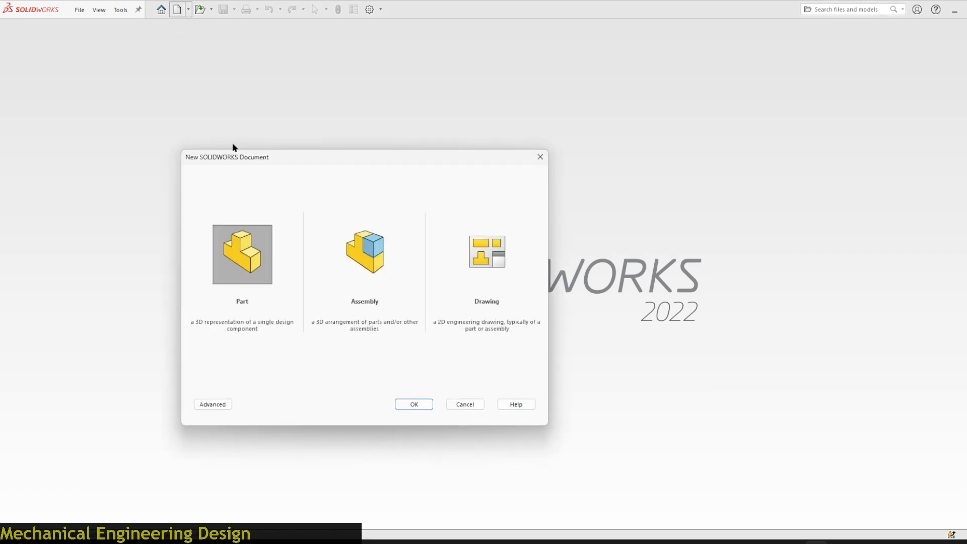
left_click(408, 408)
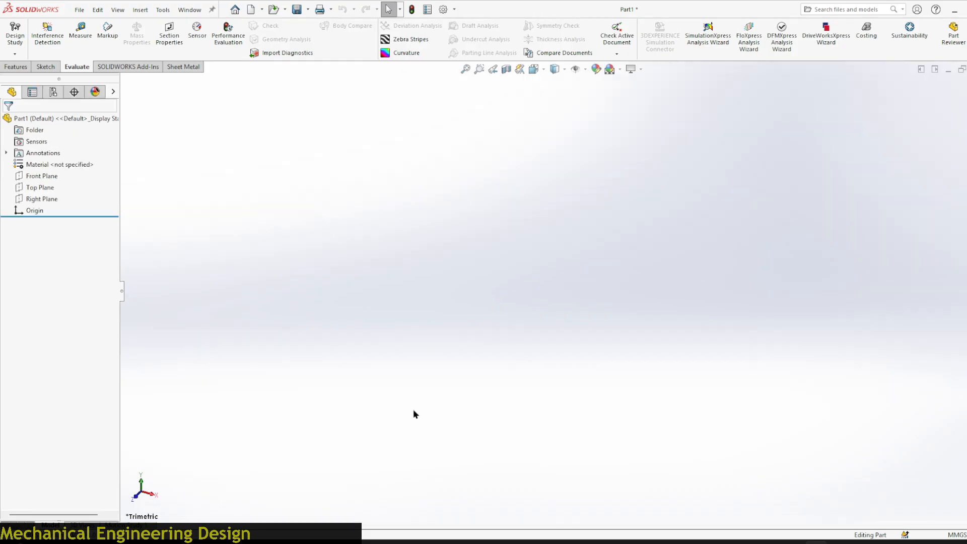
left_click(41, 188)
left_click(56, 172)
left_click(78, 39)
left_click(101, 66)
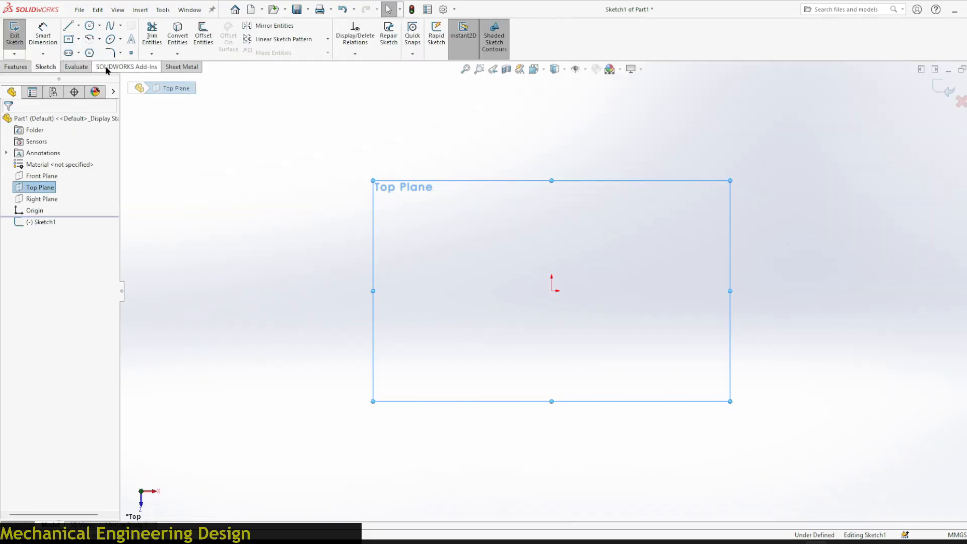
left_click(551, 291)
left_click(741, 148)
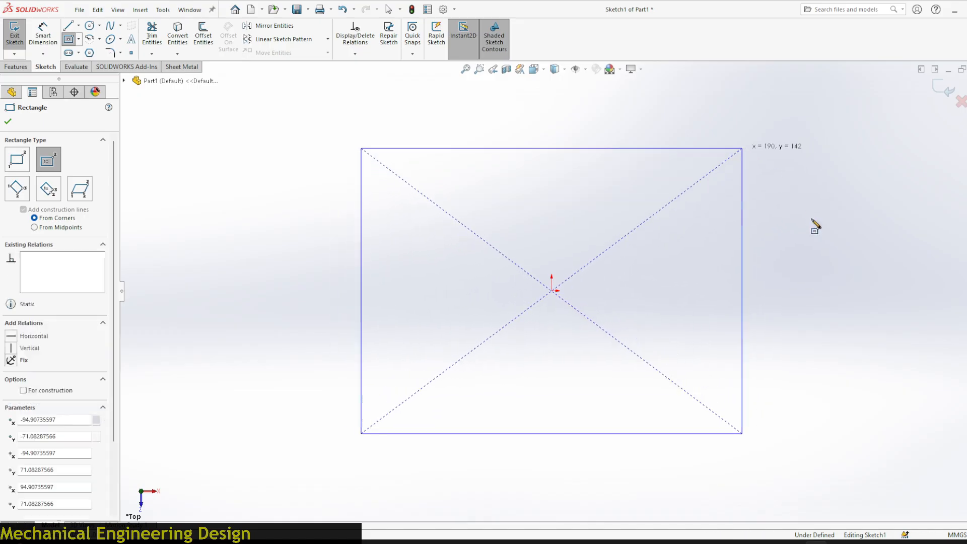
- Dimension the rectangle as a 150 by 150 mm square
left_click(782, 252)
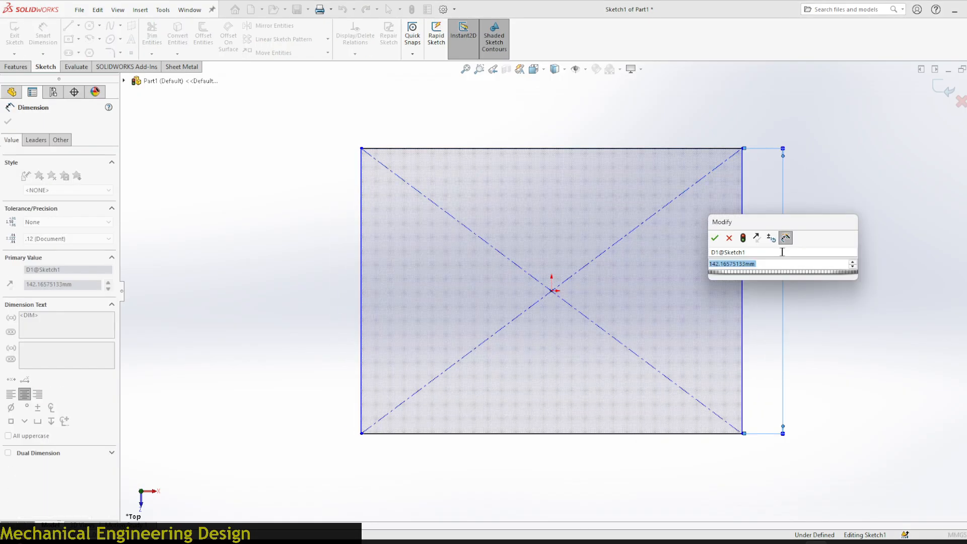
type("1")
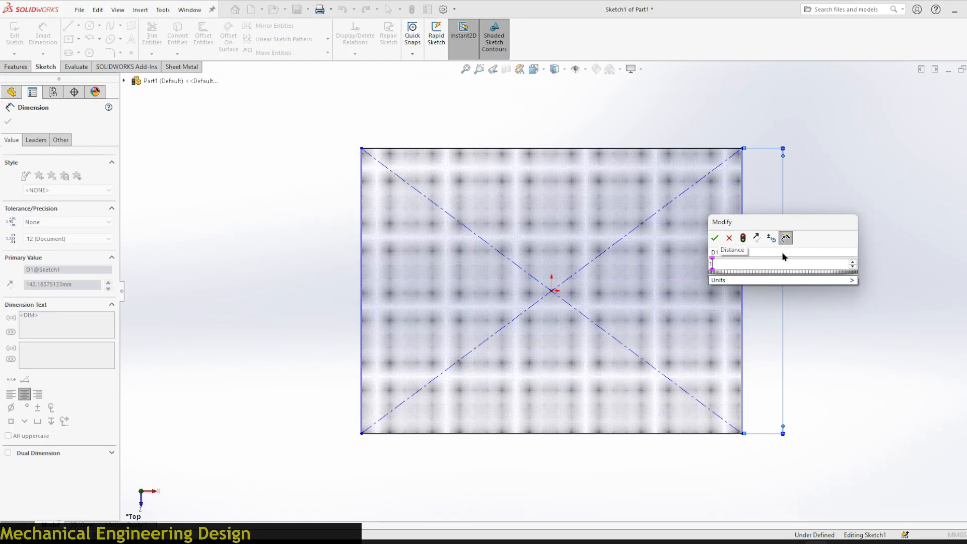
type("50")
key("Return")
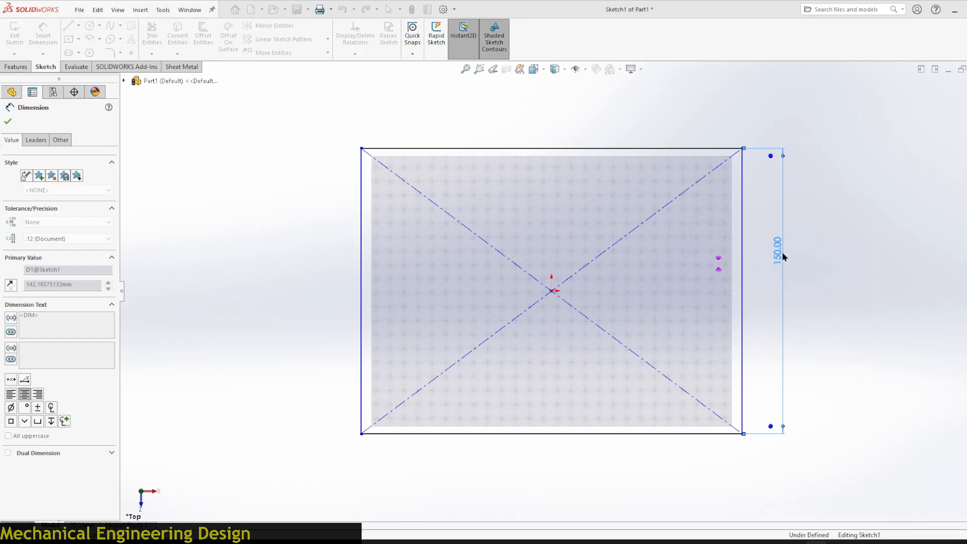
left_click(526, 433)
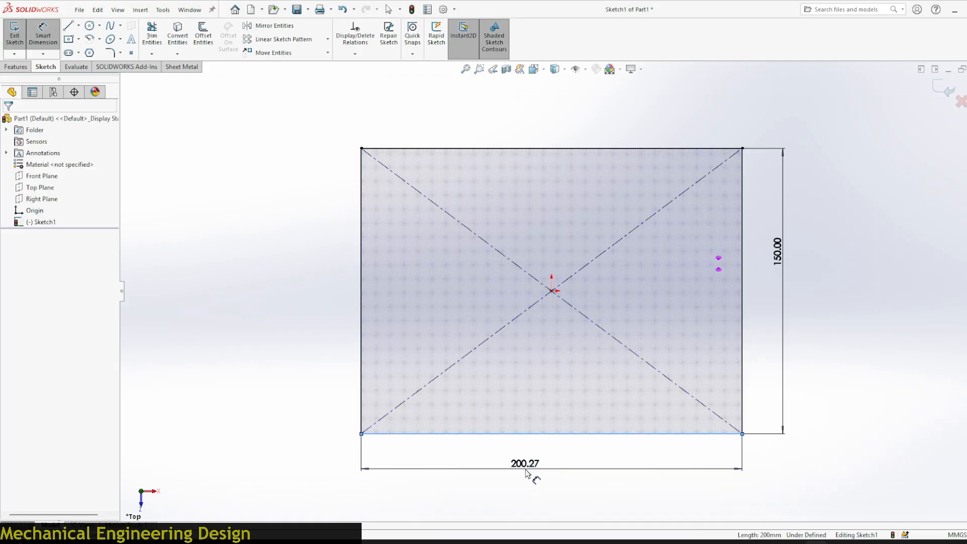
left_click(525, 472)
type("150")
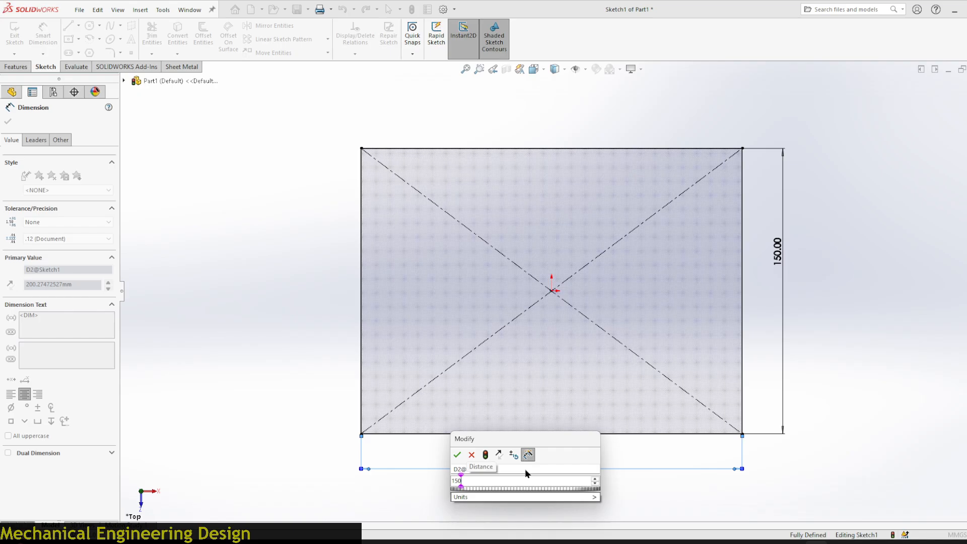
key("Return")
key("Escape")
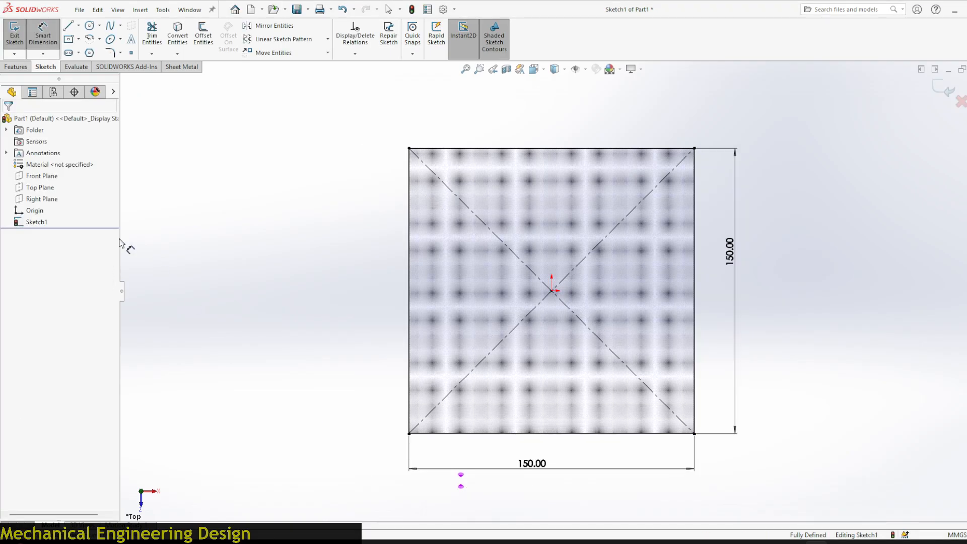
- Extrude the square profile as a Blind boss 4 mm deep
left_click(16, 67)
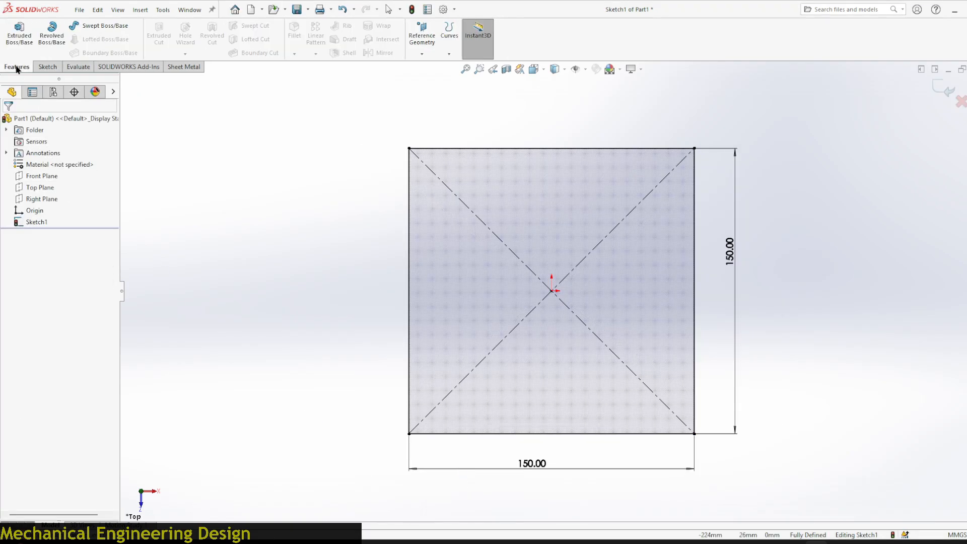
left_click(19, 31)
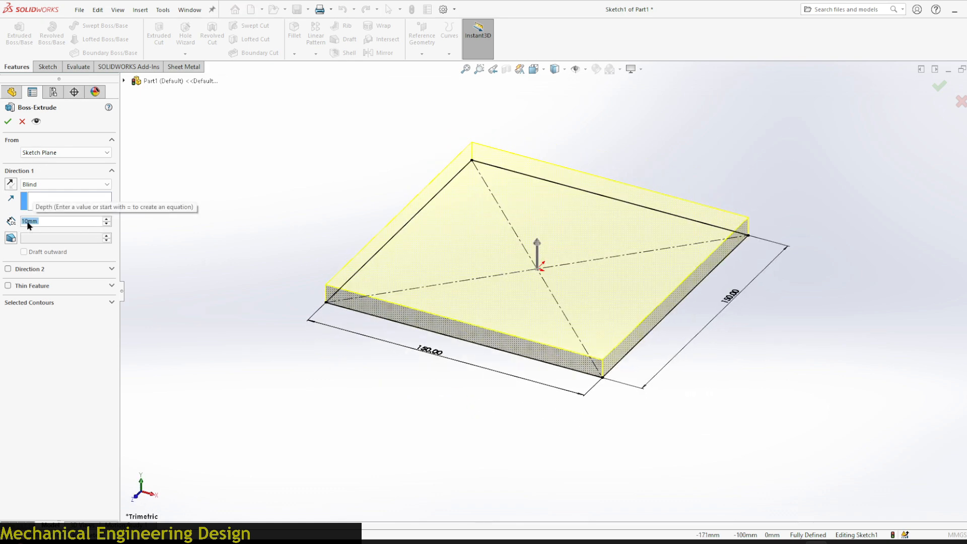
type("4")
key("Return")
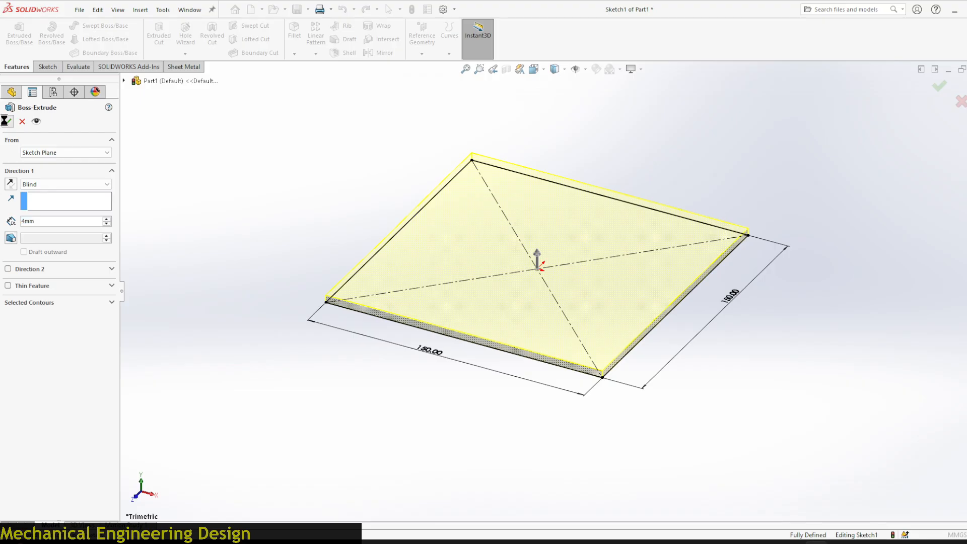
left_click(6, 121)
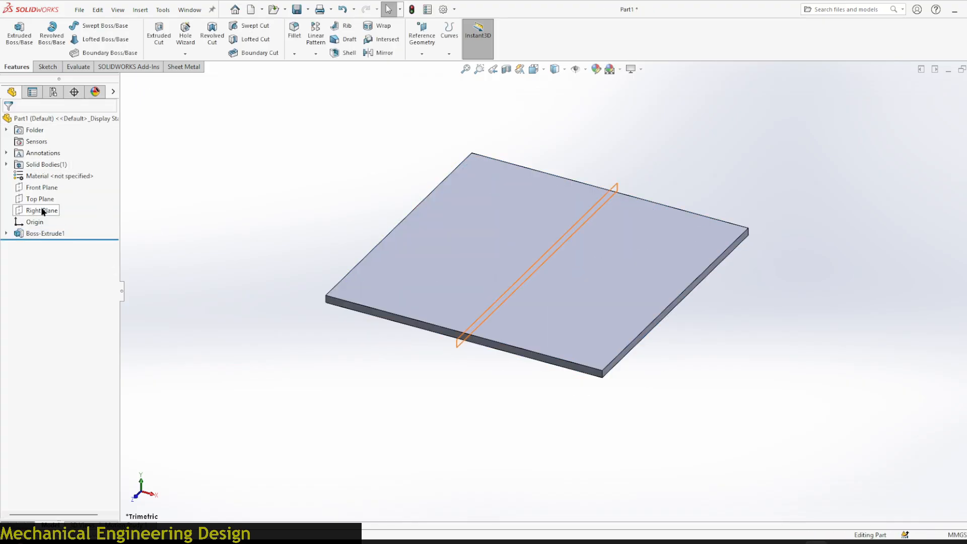
- Sketch two concentric circles, about 3.5 and 6.1 mm in diameter, on the Front Plane just beyond the plate's left end
left_click(41, 187)
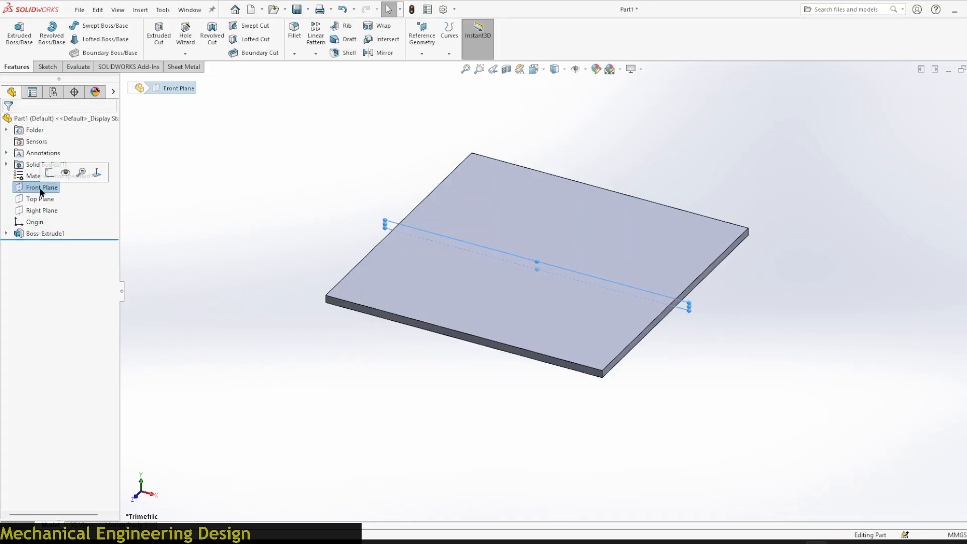
left_click(49, 175)
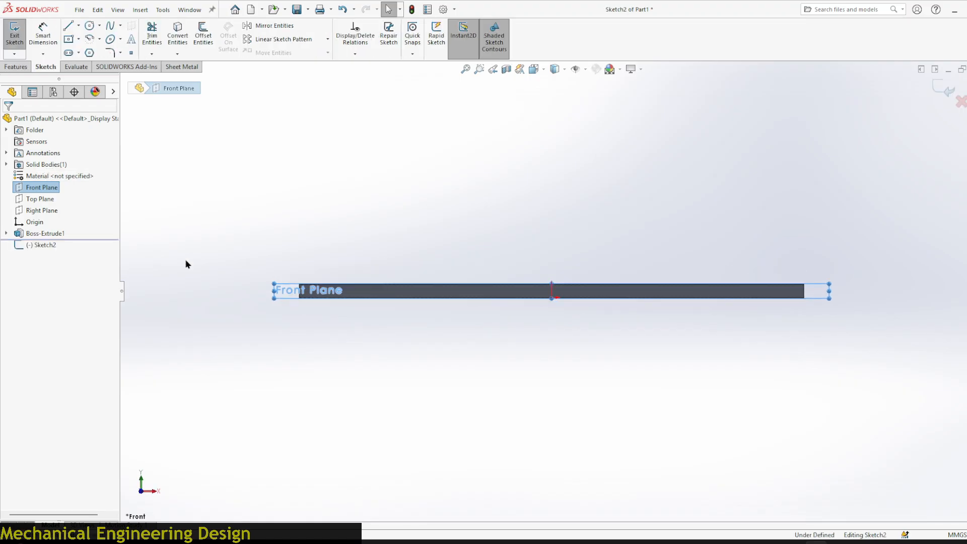
scroll(276, 286, "down", 6)
left_click(90, 27)
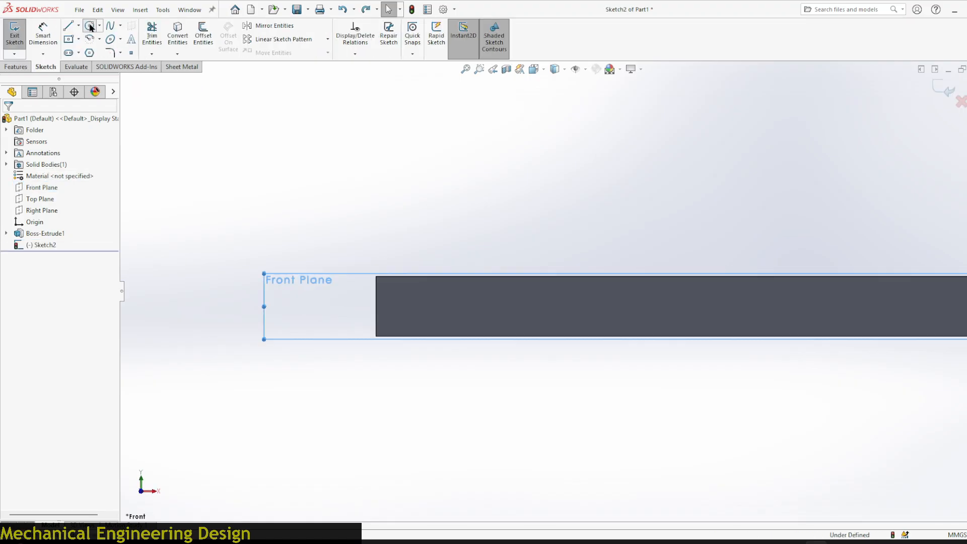
left_click(328, 330)
left_click(353, 337)
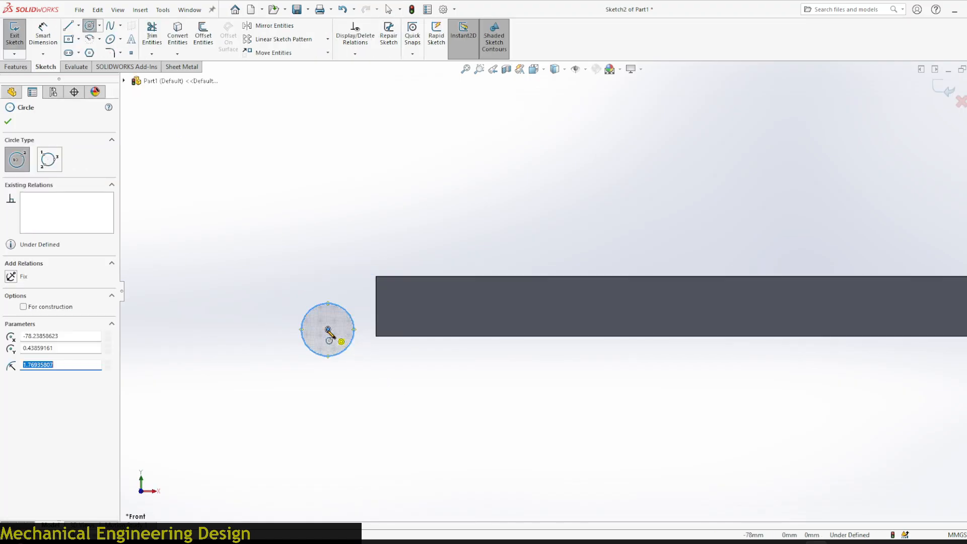
left_click(328, 330)
left_click(363, 302)
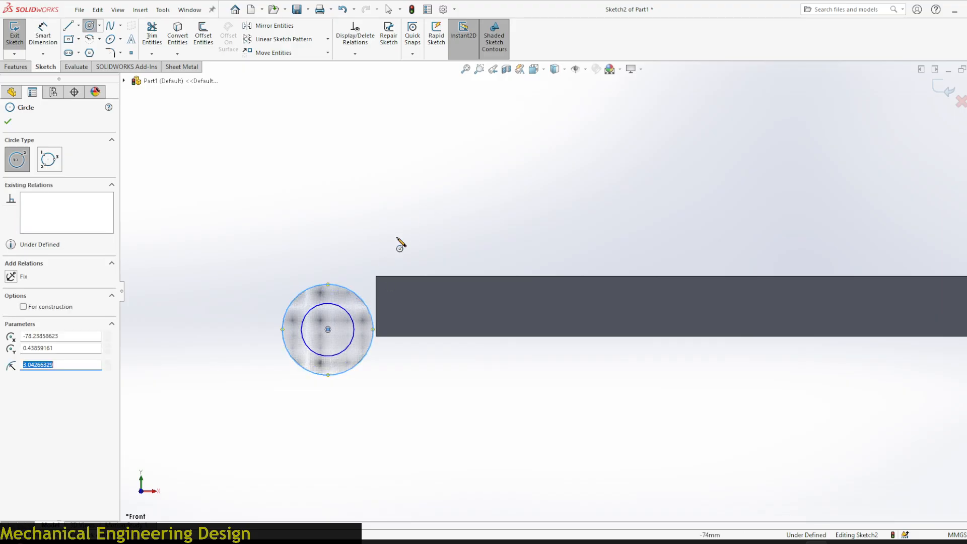
- Dimension the outer circle's diameter as 8 mm and the inner circle's diameter as 4 mm
right_click_drag(368, 232, 333, 271)
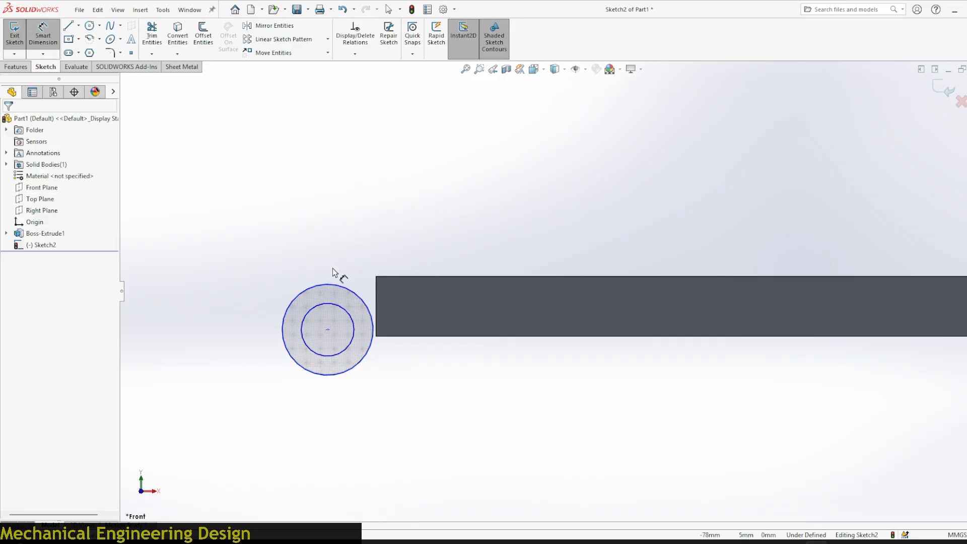
left_click(319, 308)
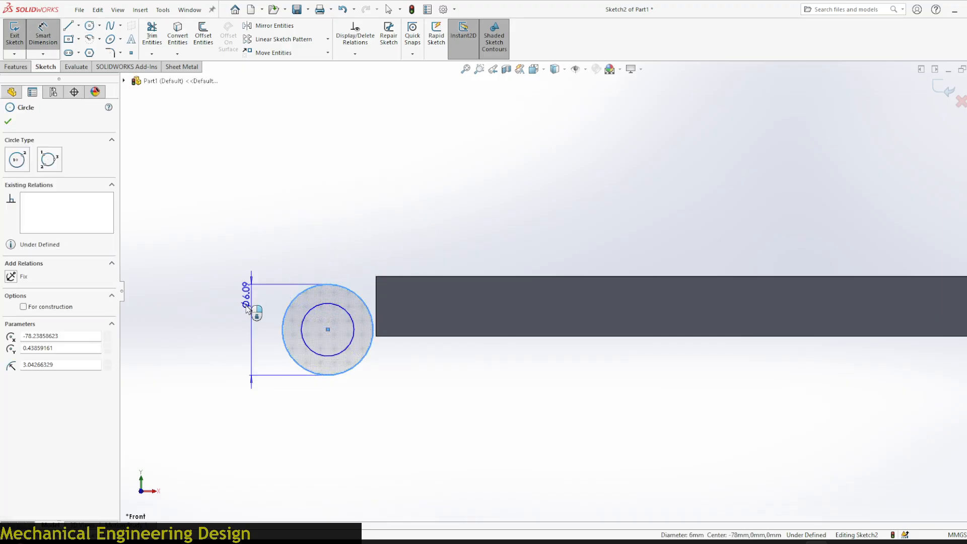
left_click(223, 321)
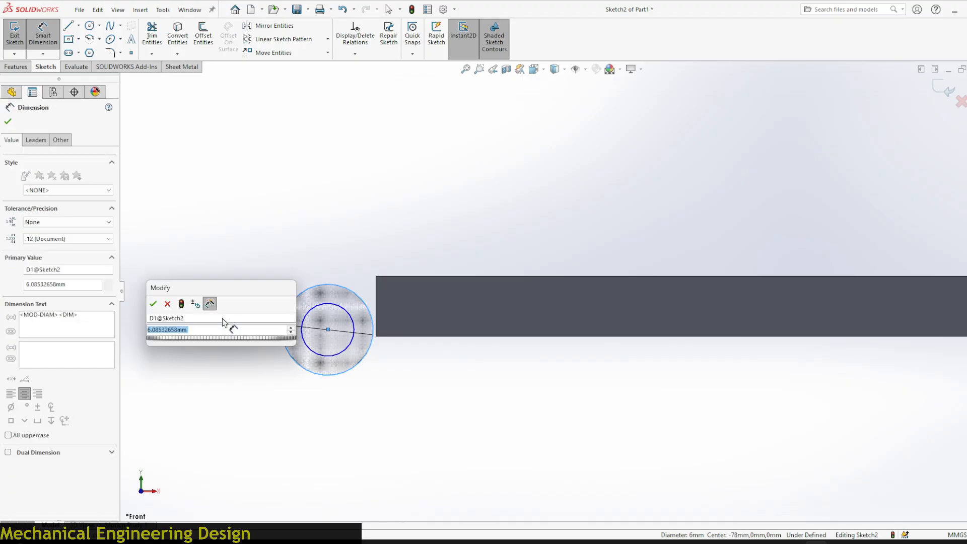
type("8")
key("Return")
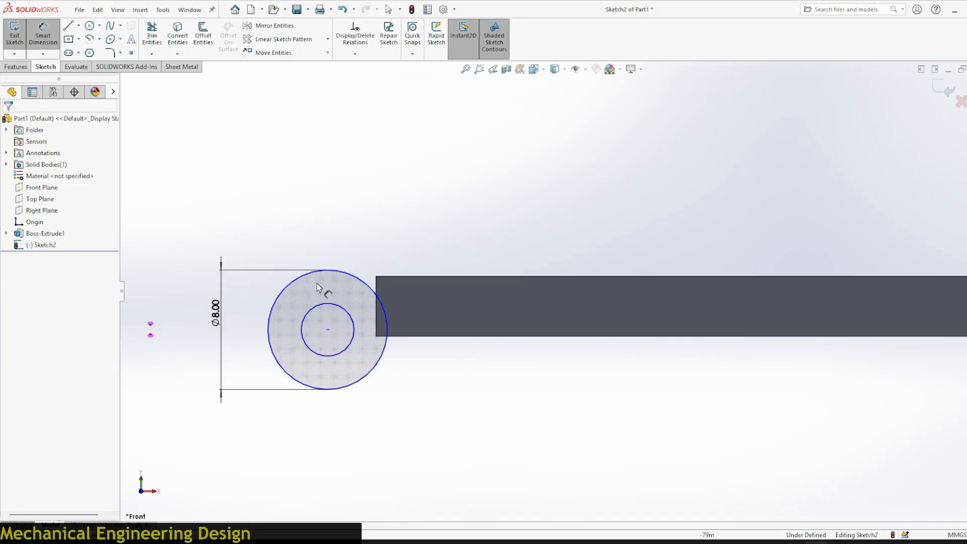
left_click(301, 330)
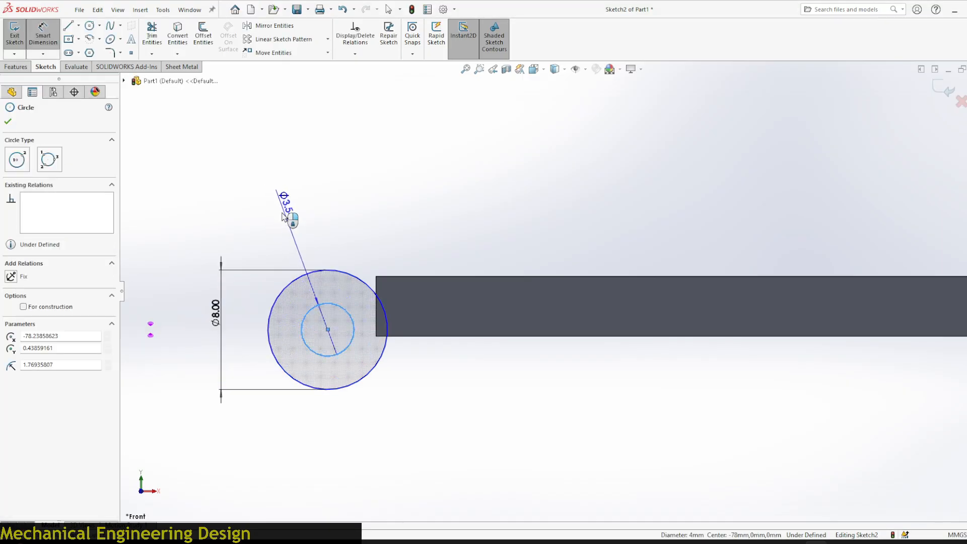
left_click(249, 333)
type("4")
key("Return")
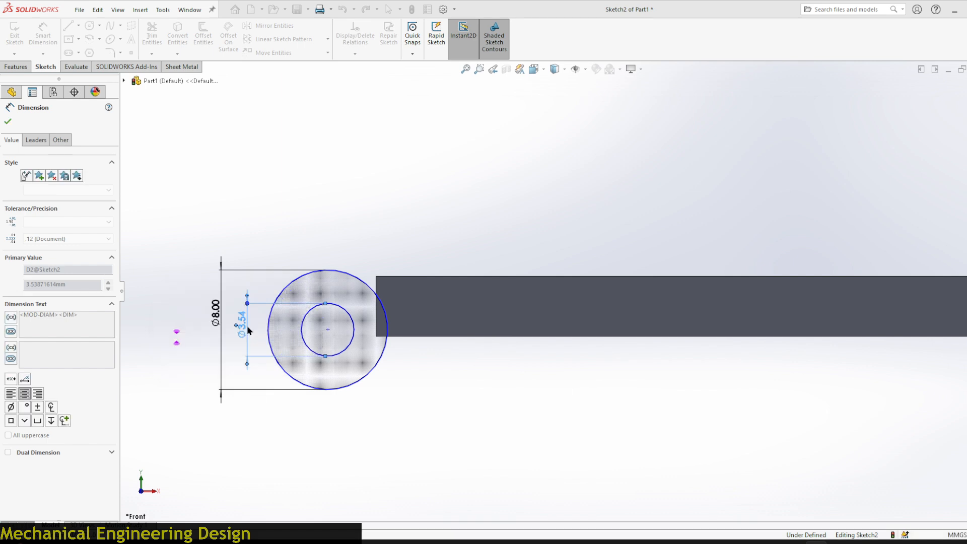
left_click(389, 414)
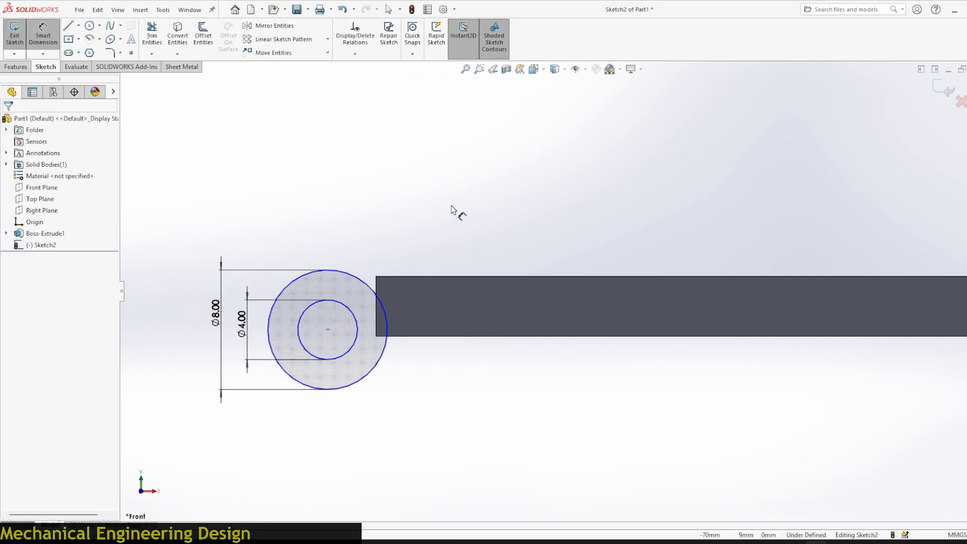
- Move the concentric circles away from the plate so they no longer overlap its left end
key("Escape")
left_click_drag(328, 329, 298, 327)
left_click(403, 379)
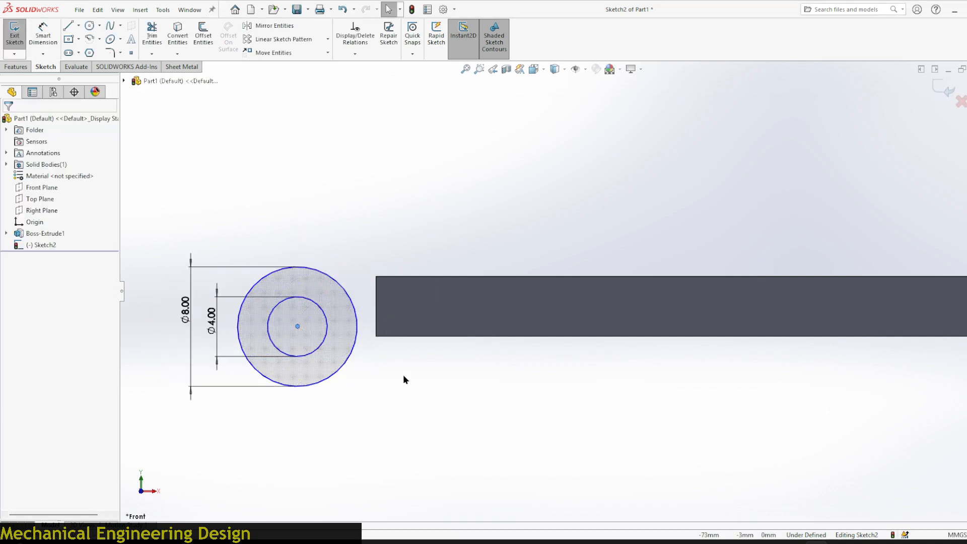
- Draw a horizontal construction line from the plate's lower-left corner to the centre of the circles
left_click(375, 336)
left_click(298, 327)
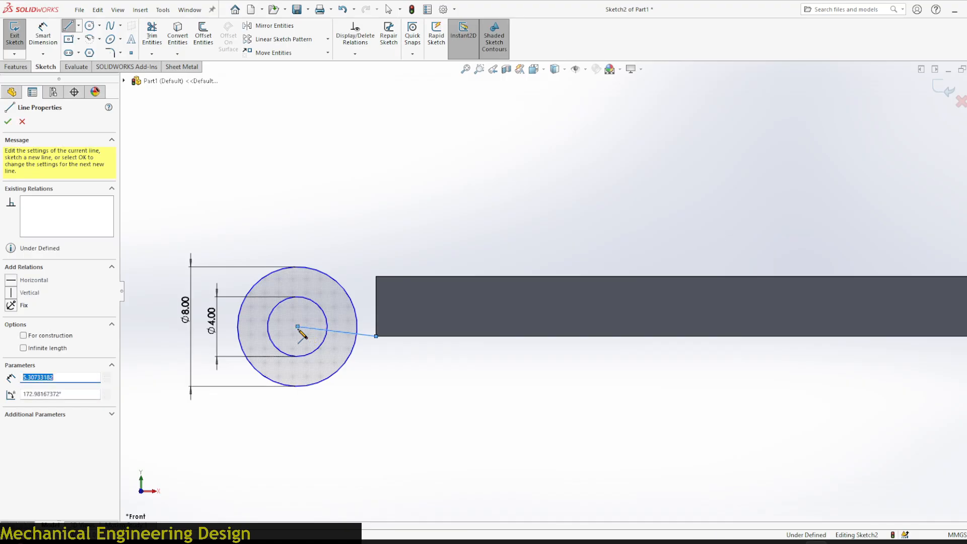
right_click(298, 327)
left_click(317, 339)
left_click(351, 333)
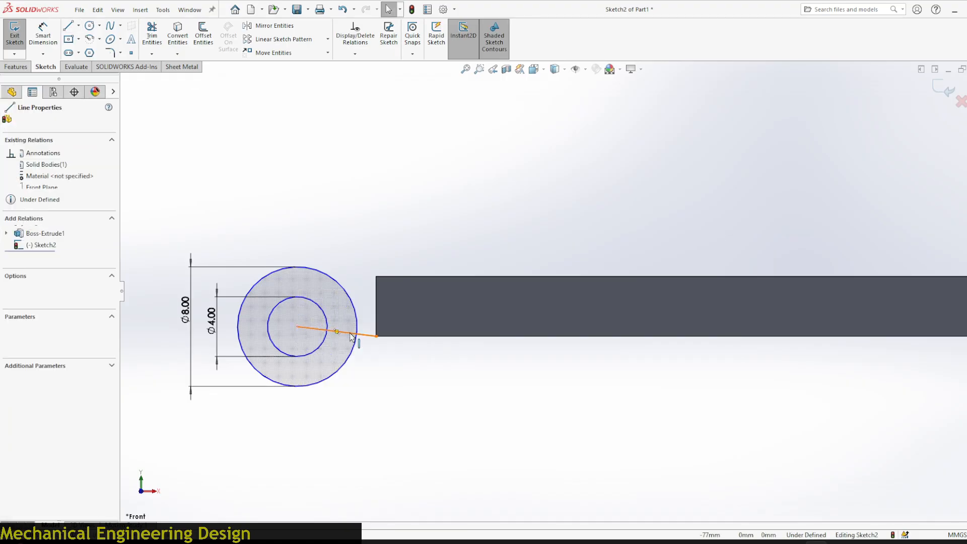
left_click(381, 288)
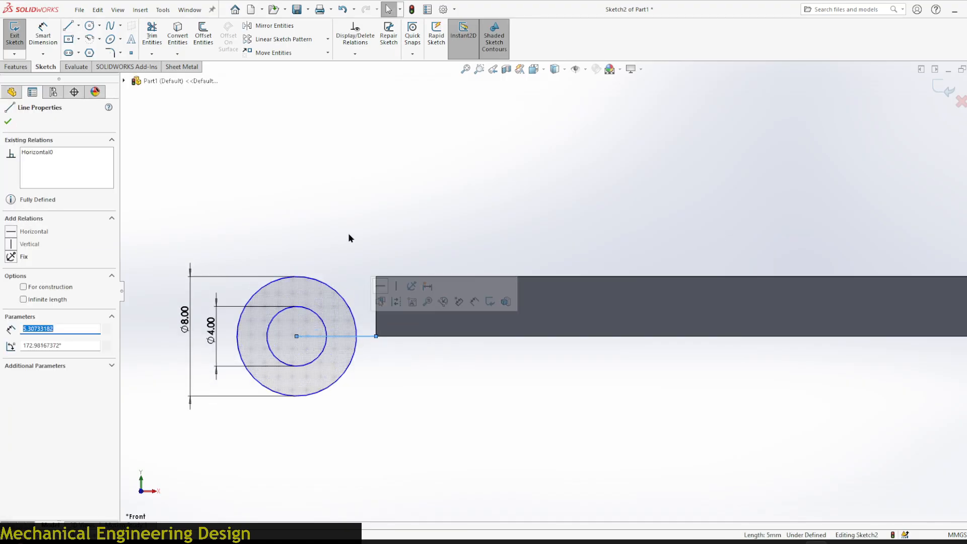
left_click(349, 233)
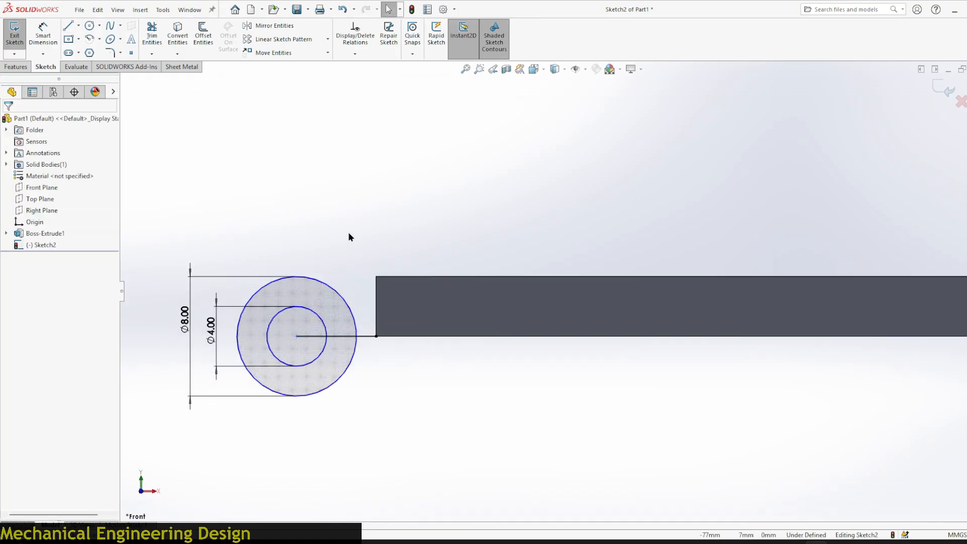
left_click(362, 336)
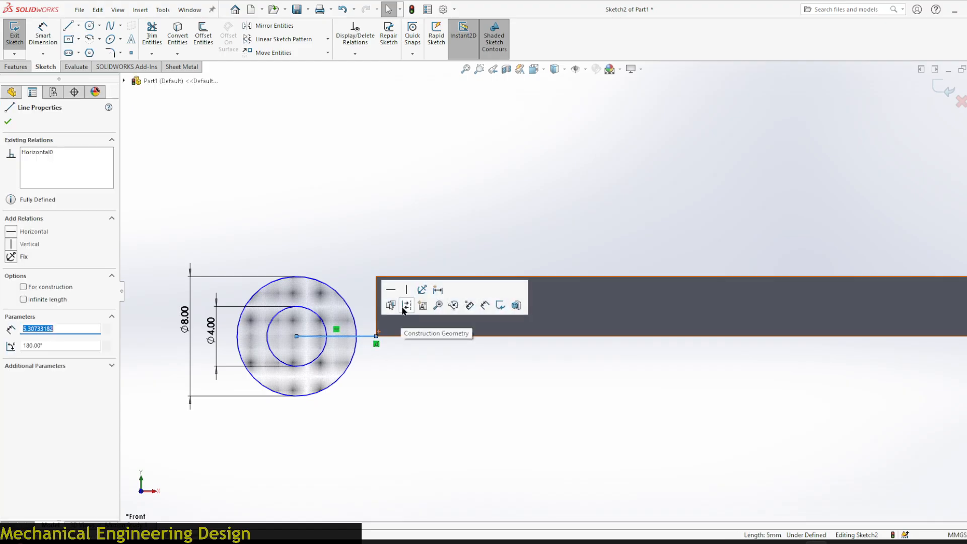
- Make the outer circle tangent to the plate's left end edge
left_click(381, 339)
scroll(381, 338, "down", 3)
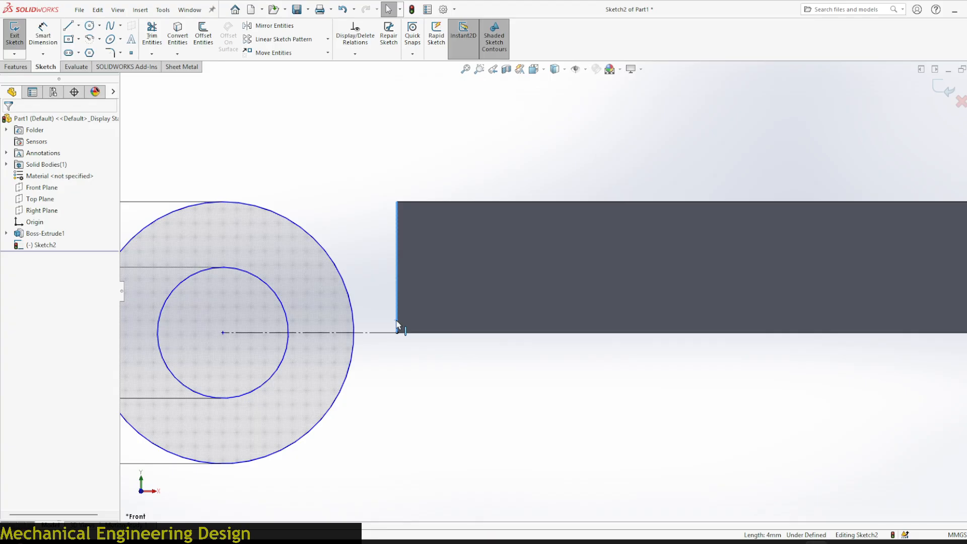
left_click(354, 316, "ctrl")
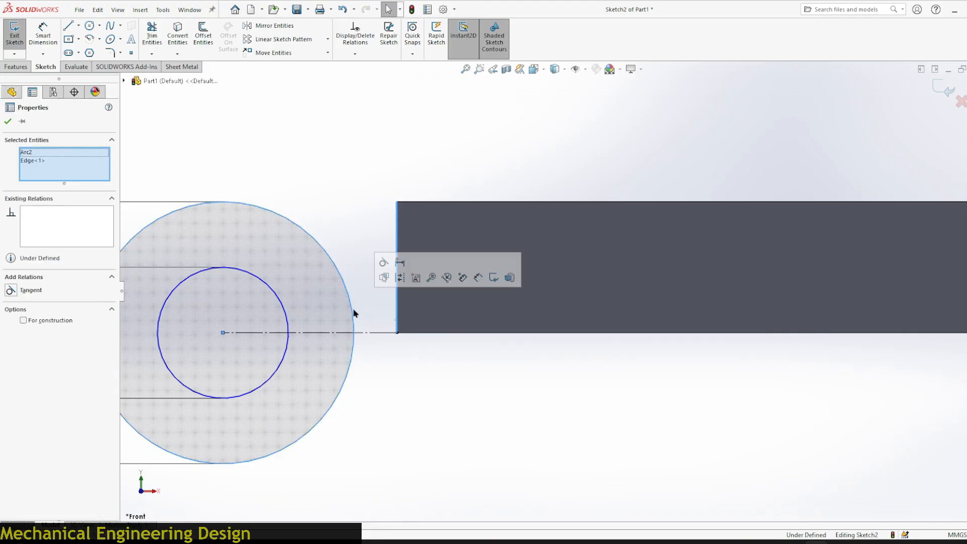
left_click(383, 264)
left_click(373, 172)
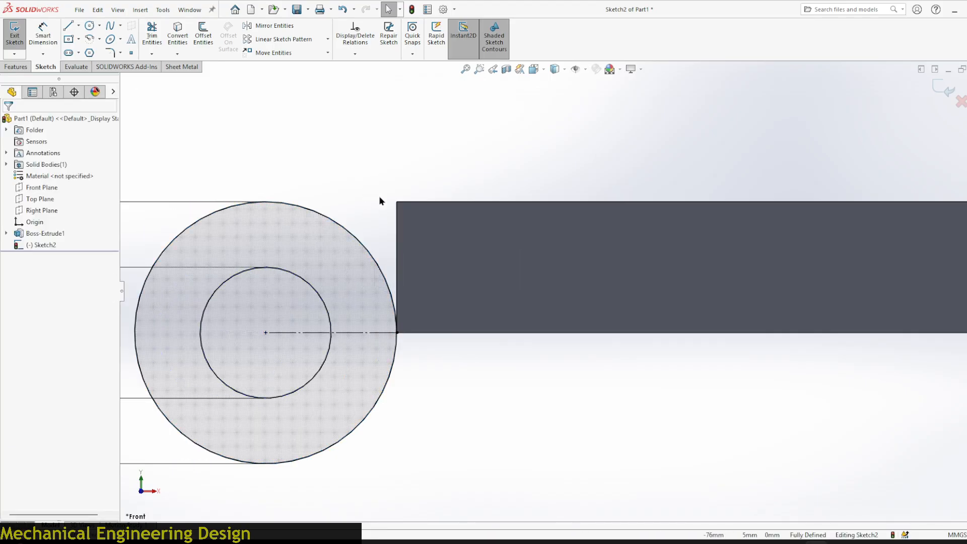
- Draw a 4 mm line from the plate's upper-left corner to the topmost point of the outer circle
scroll(400, 237, "up", 4)
scroll(400, 238, "down", 1)
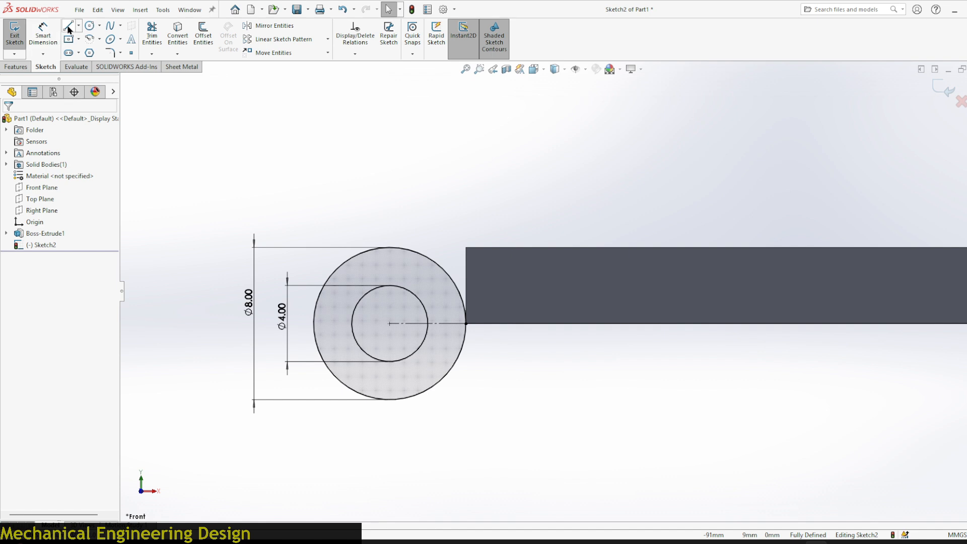
left_click(69, 30)
left_click(466, 247)
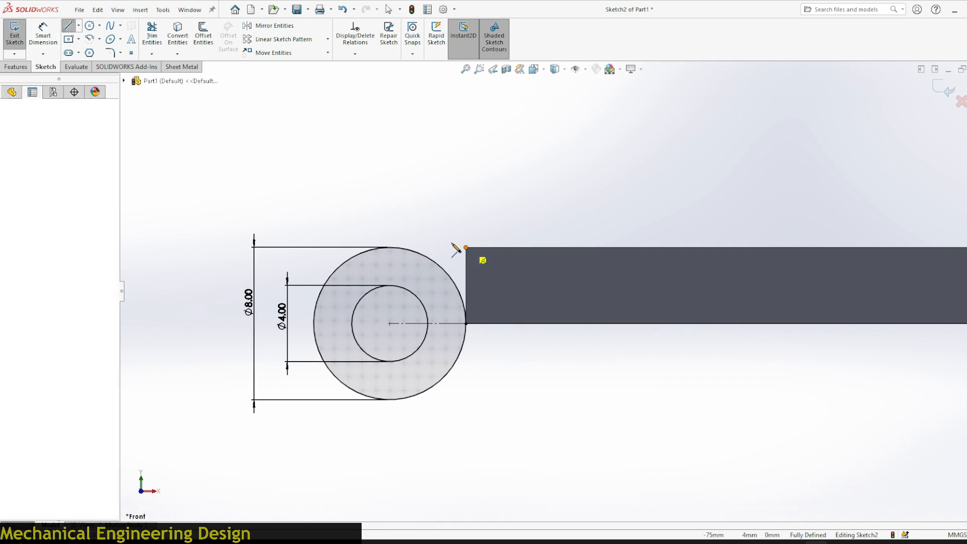
left_click(389, 247)
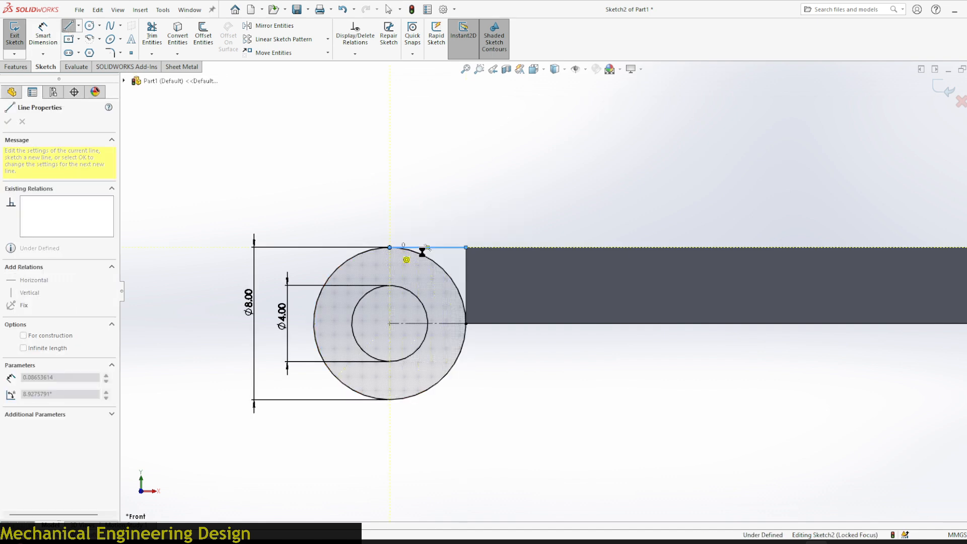
key("Escape")
- Make the upper connecting line tangent to the outer circle
scroll(426, 227, "down", 3)
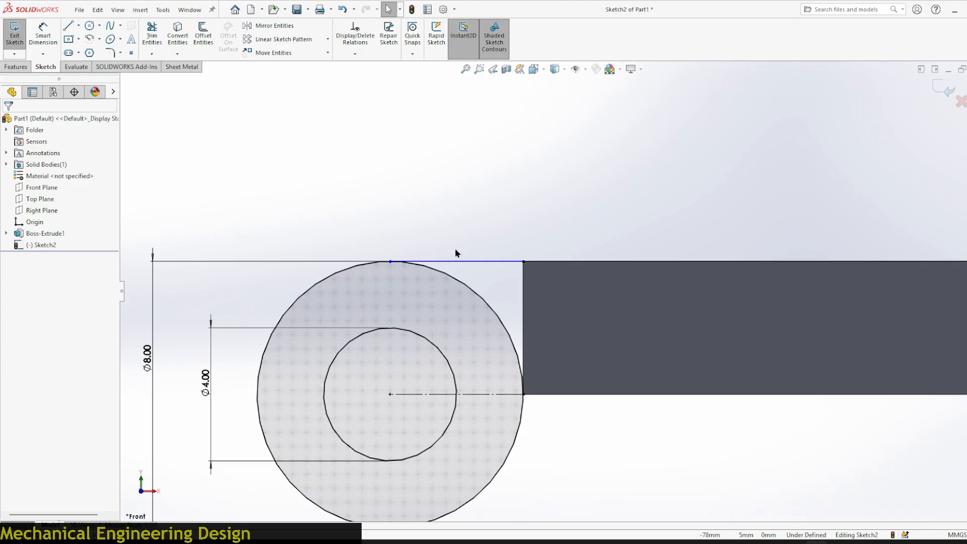
left_click(482, 266)
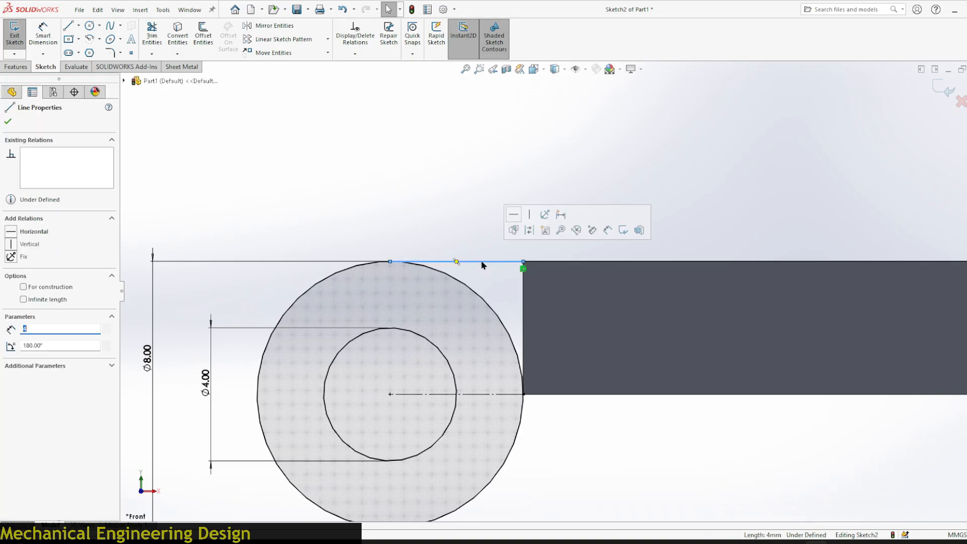
left_click(430, 272, "ctrl")
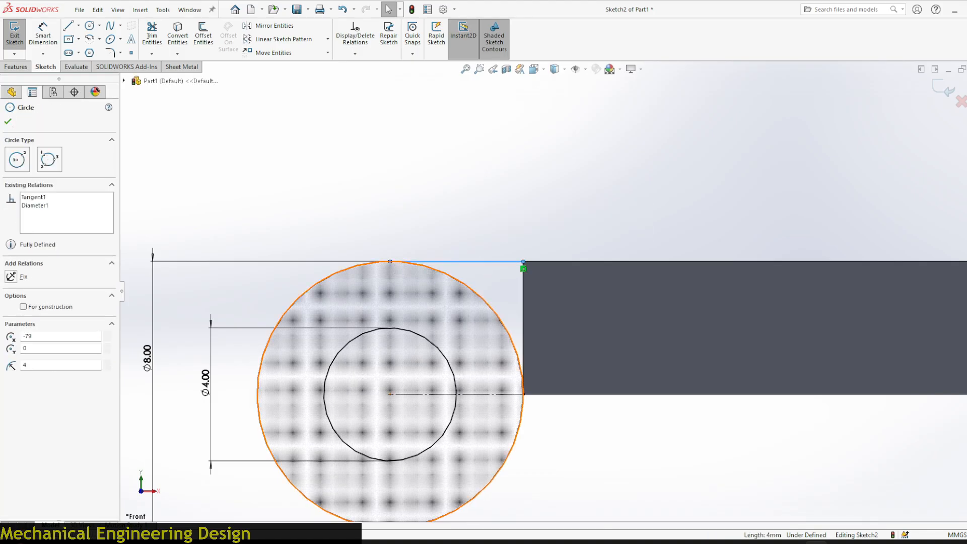
left_click(378, 183)
- Draw a vertical 4 mm line along the plate's left end, joining its upper and lower corners
left_click(68, 26)
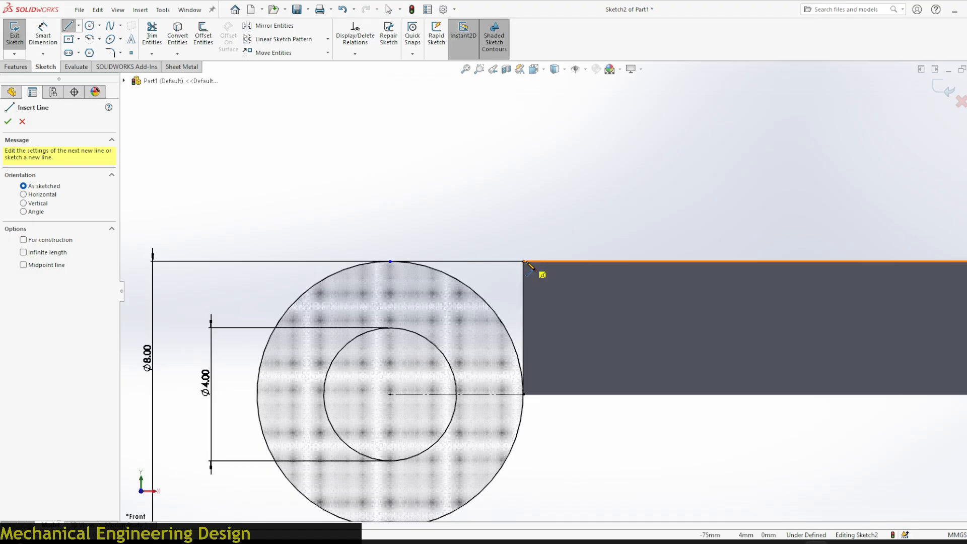
left_click(524, 261)
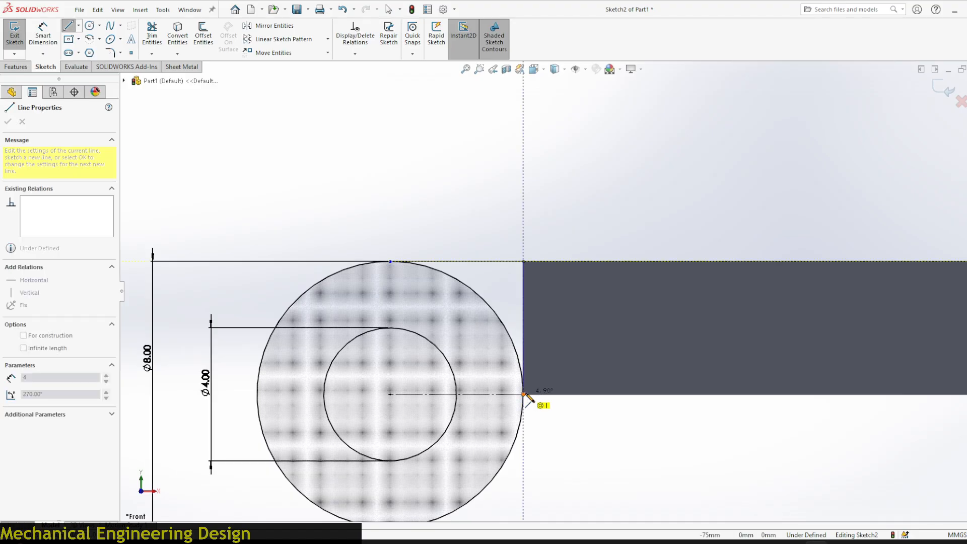
left_click(523, 394)
key("Escape")
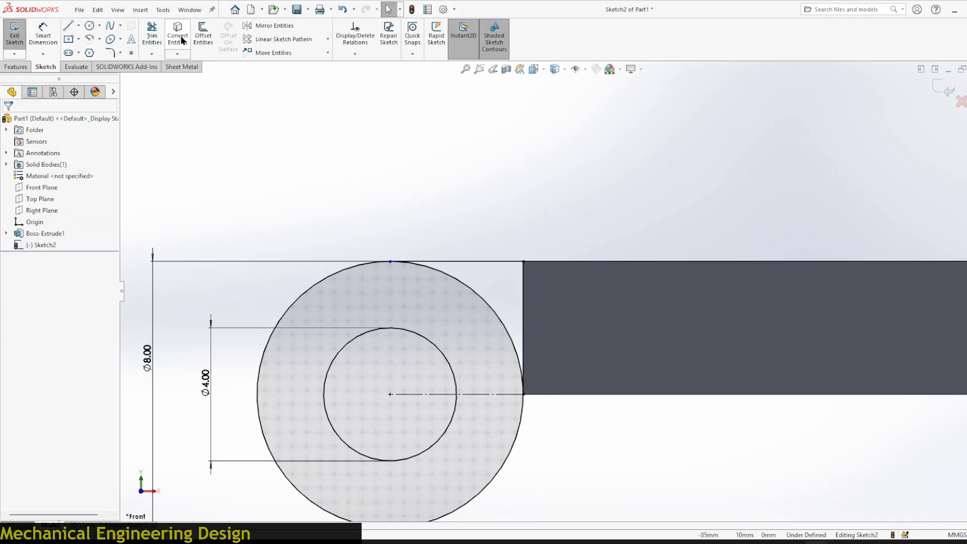
- Trim away the outer circle's upper-right arc between the upper line and the plate to leave one closed hinge-eye outline
left_click(152, 36)
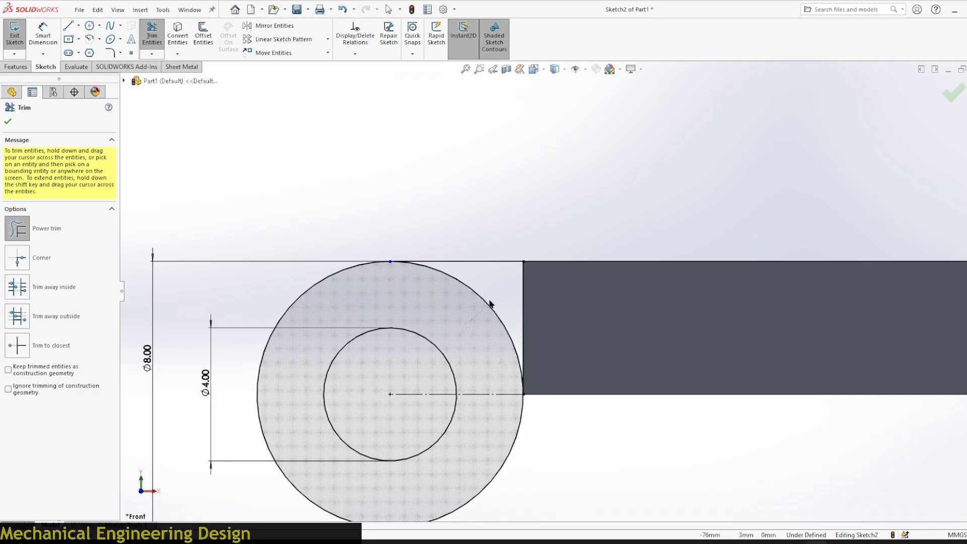
left_click_drag(490, 302, 491, 298)
key("f")
left_click(9, 122)
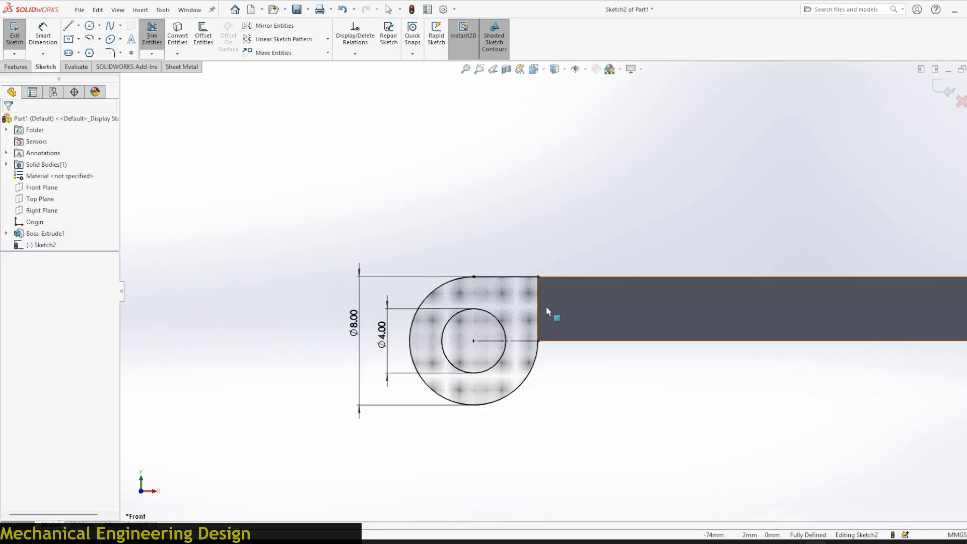
- Extrude the closed hinge-eye outline 40 mm from the mid plane, merged with the plate
scroll(548, 304, "up", 2)
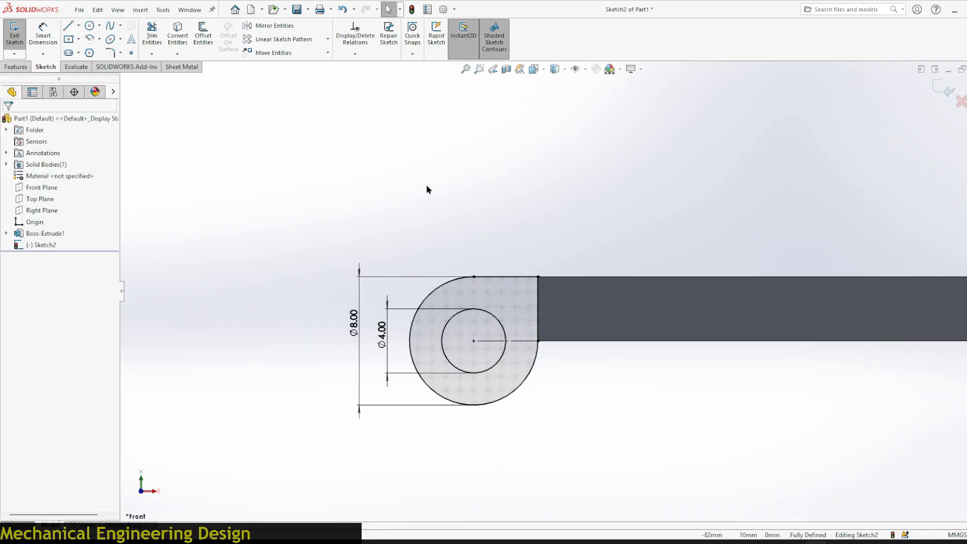
left_click(11, 68)
left_click(12, 28)
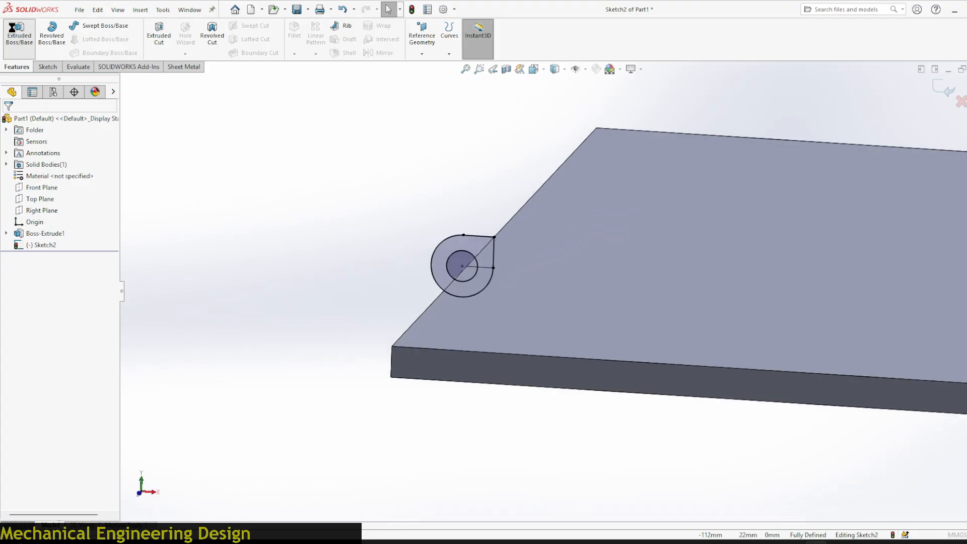
left_click(66, 183)
left_click(66, 233)
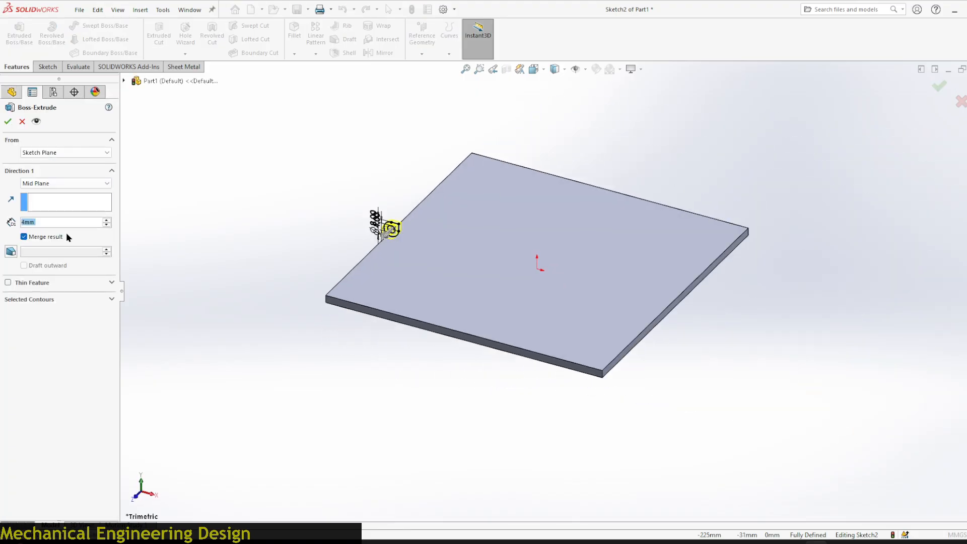
type("40")
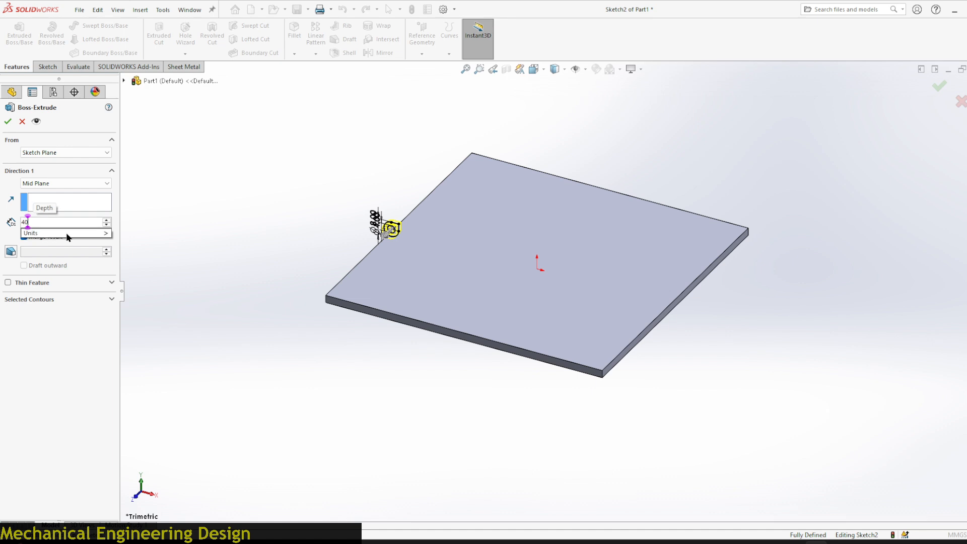
key("Return")
left_click(7, 122)
- Sketch a corner rectangle about 8 mm wide and 21 mm long on the plate's large upper face, across the middle of the hinge barrel
middle_click_drag(432, 375, 437, 307)
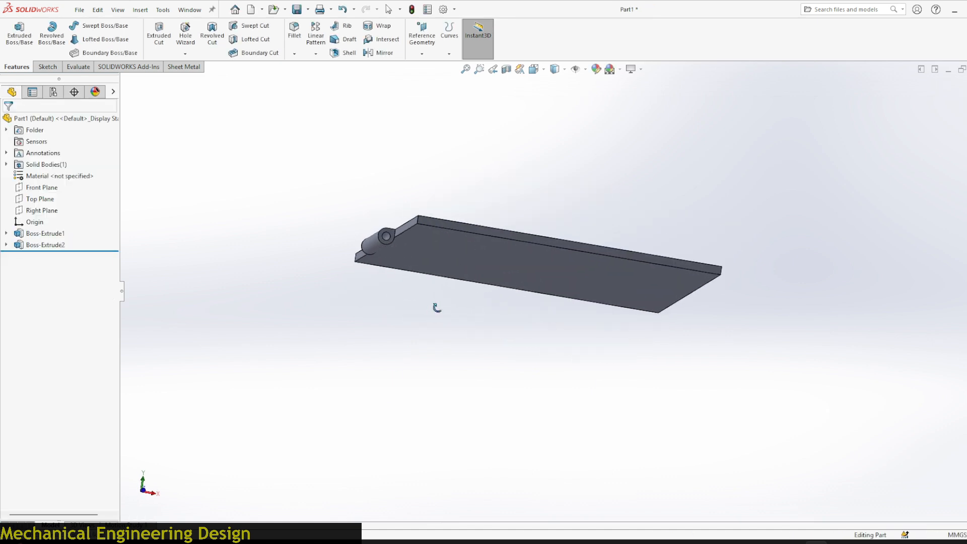
scroll(424, 245, "down", 5)
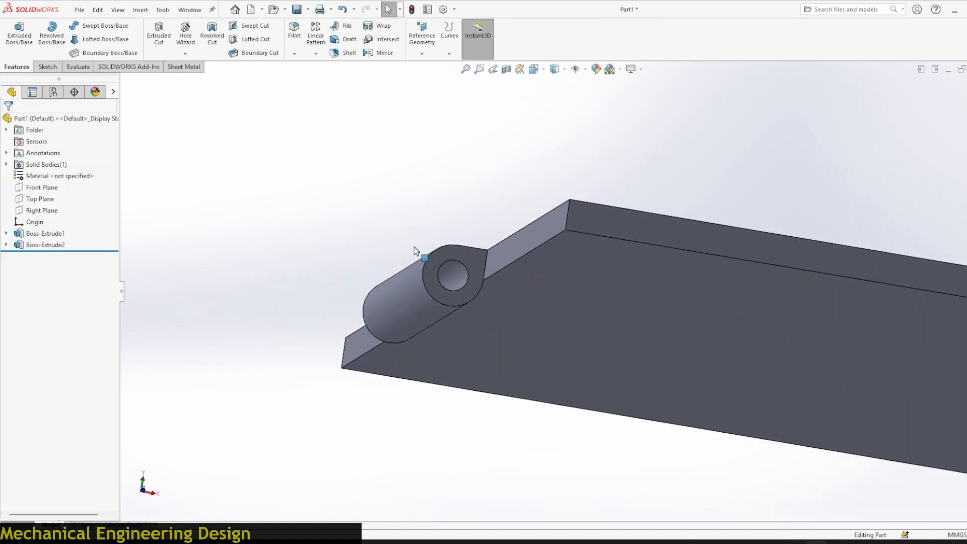
scroll(453, 226, "up", 3)
middle_click_drag(483, 209, 468, 323)
left_click(586, 207)
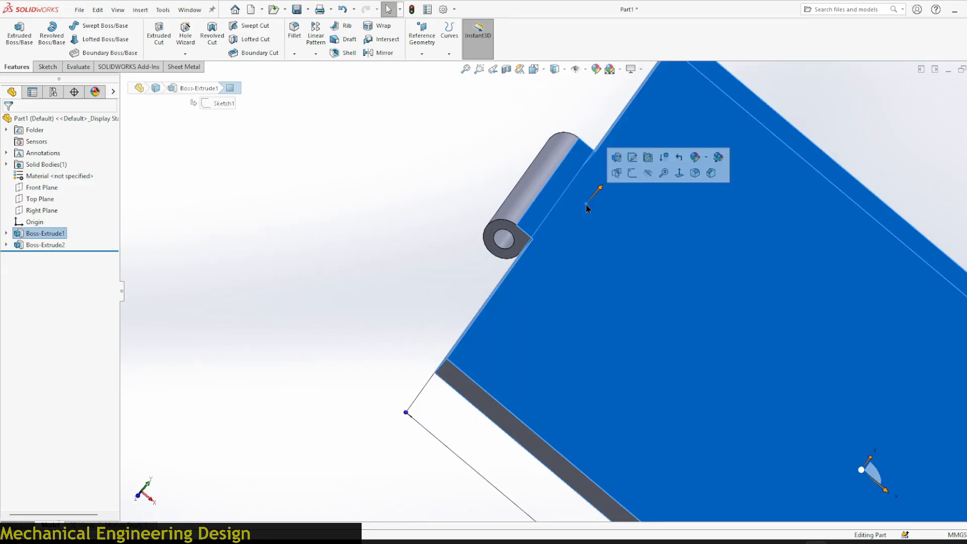
left_click(630, 174)
left_click(79, 39)
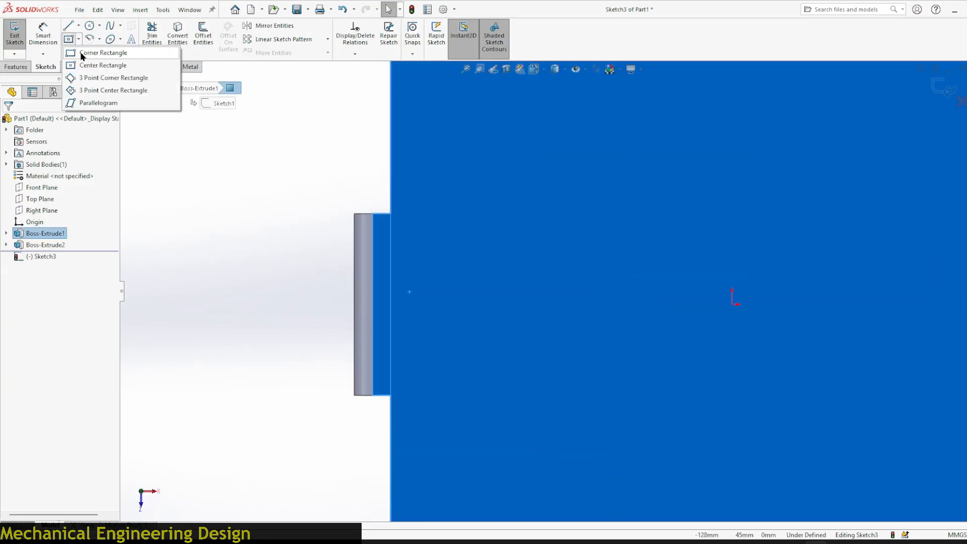
left_click(82, 54)
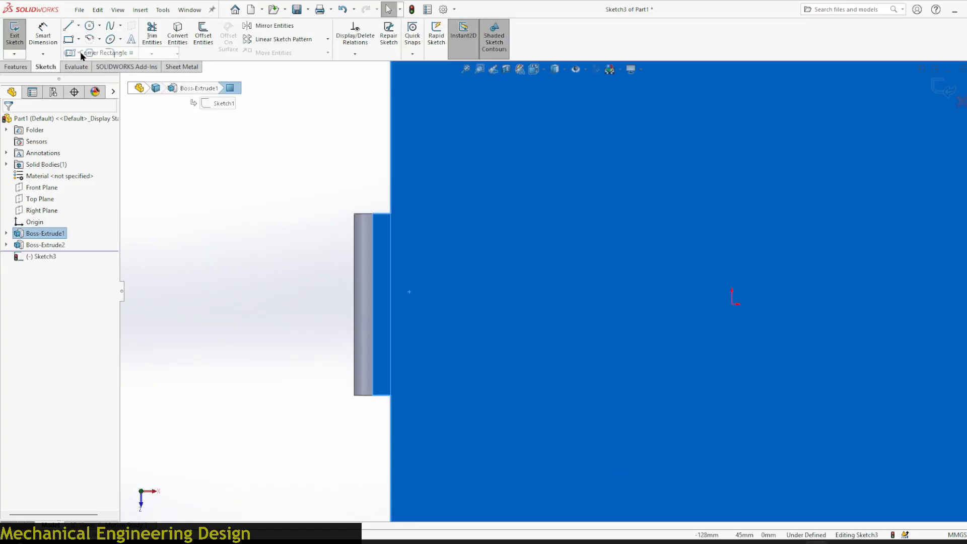
left_click(355, 264)
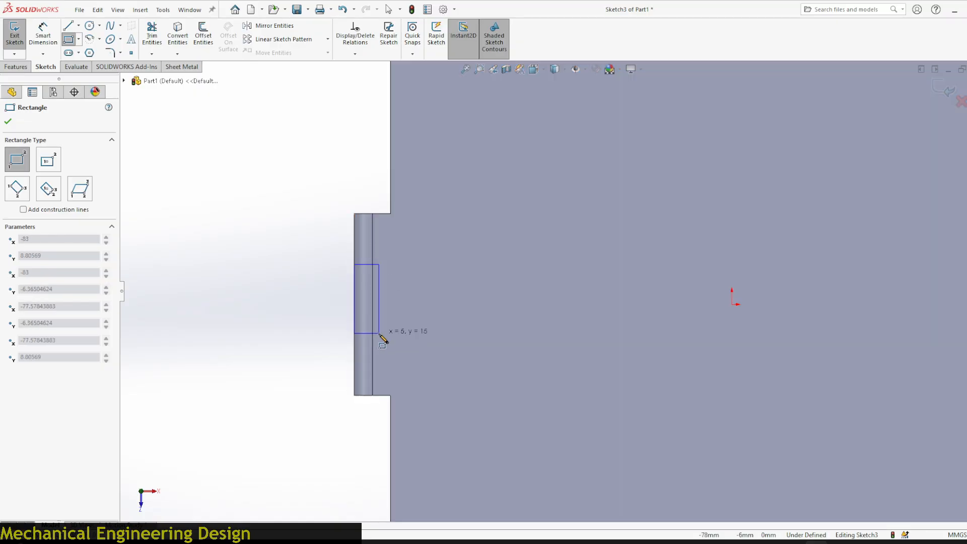
left_click(392, 358)
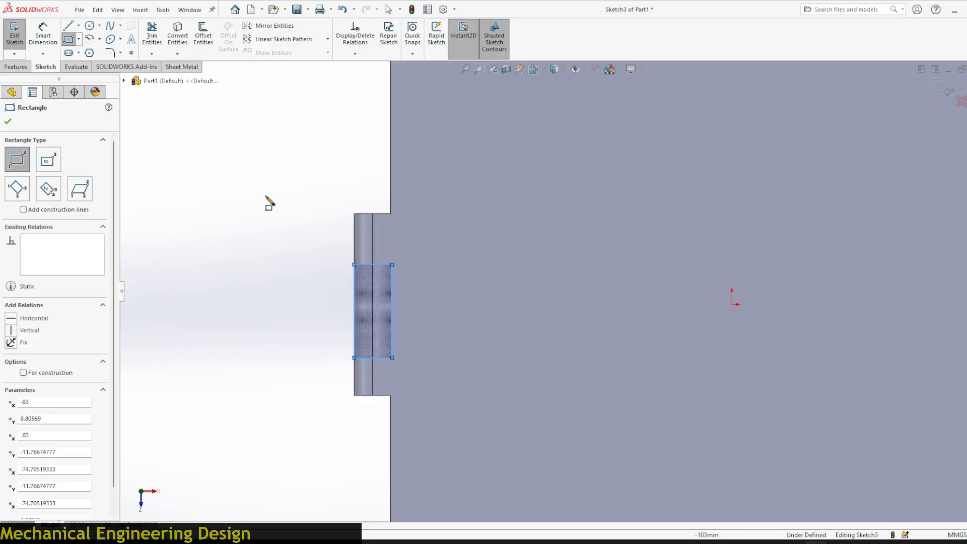
- Dimension the rectangle's length along the hinge barrel as 20 mm
right_click_drag(261, 196, 261, 150)
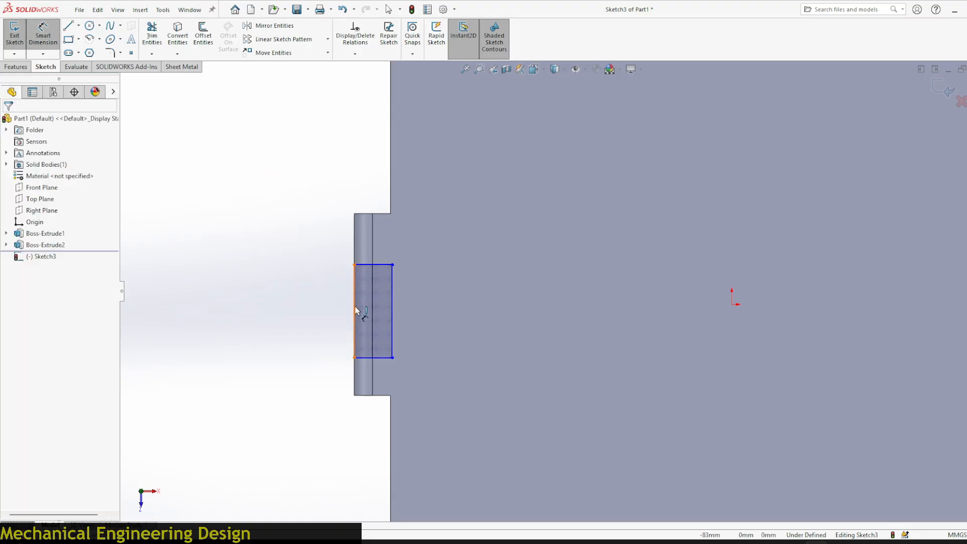
left_click(312, 282)
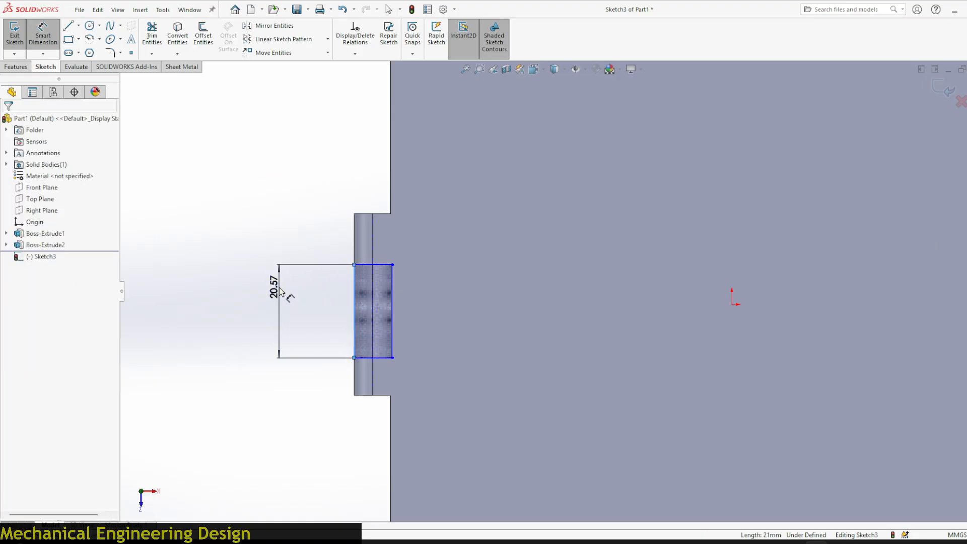
left_click(280, 291)
type("29")
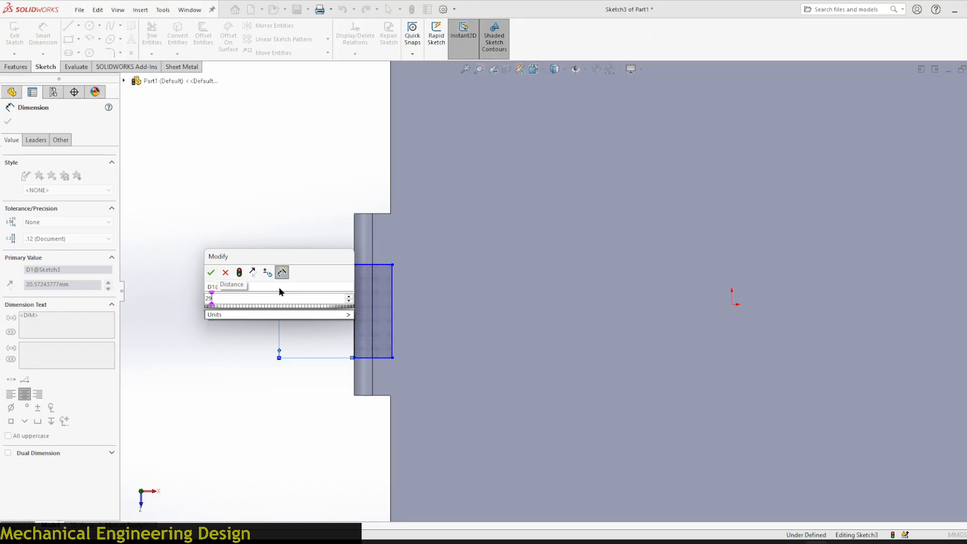
key("Return")
key("Escape")
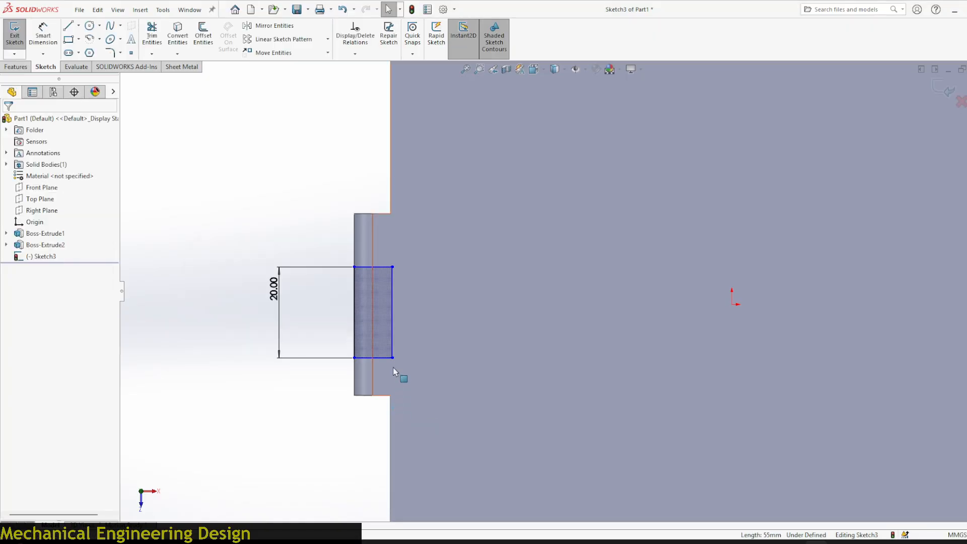
- Make the rectangle's inner long side collinear with the plate's hinge-side edge
left_click(391, 332)
left_click(392, 332, "ctrl")
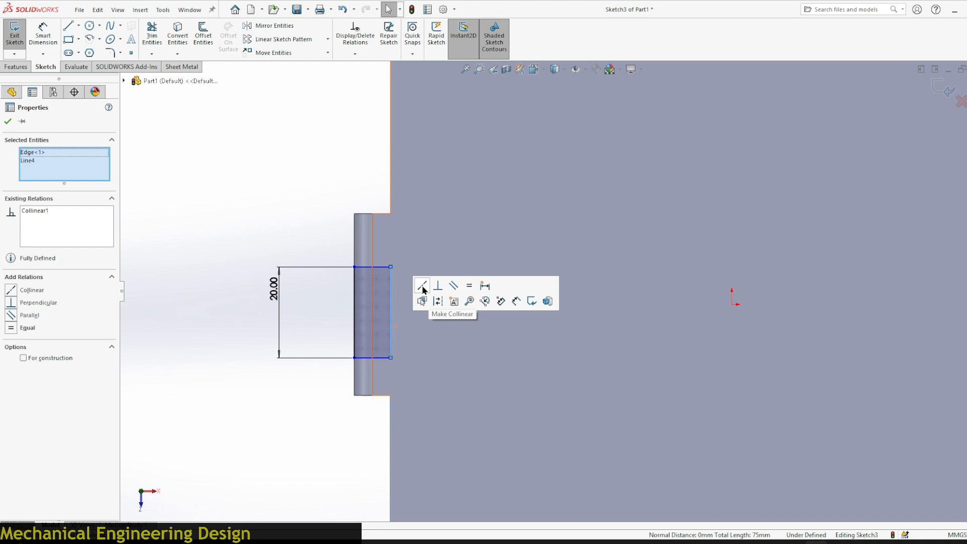
key("Escape")
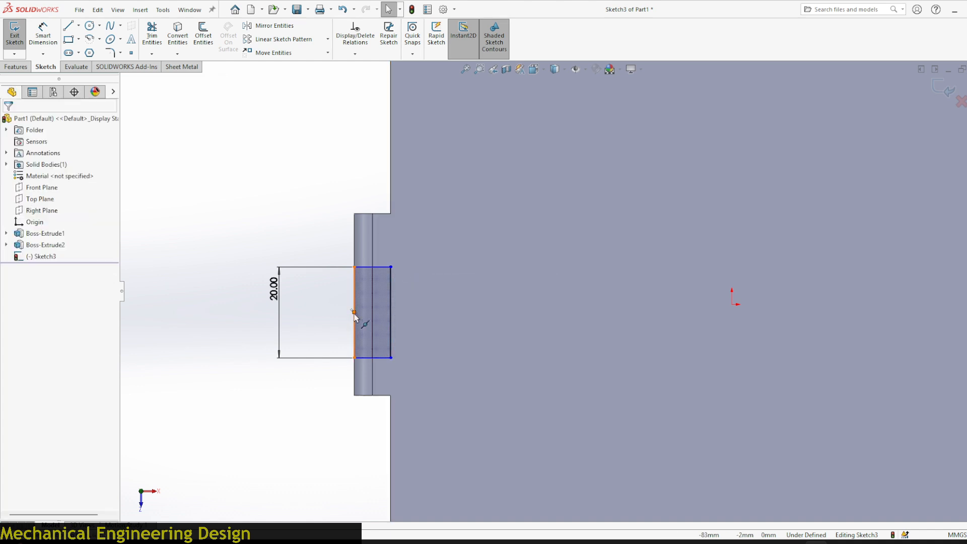
- Align the midpoint of the rectangle's outer long side horizontally with the origin
left_click(353, 312)
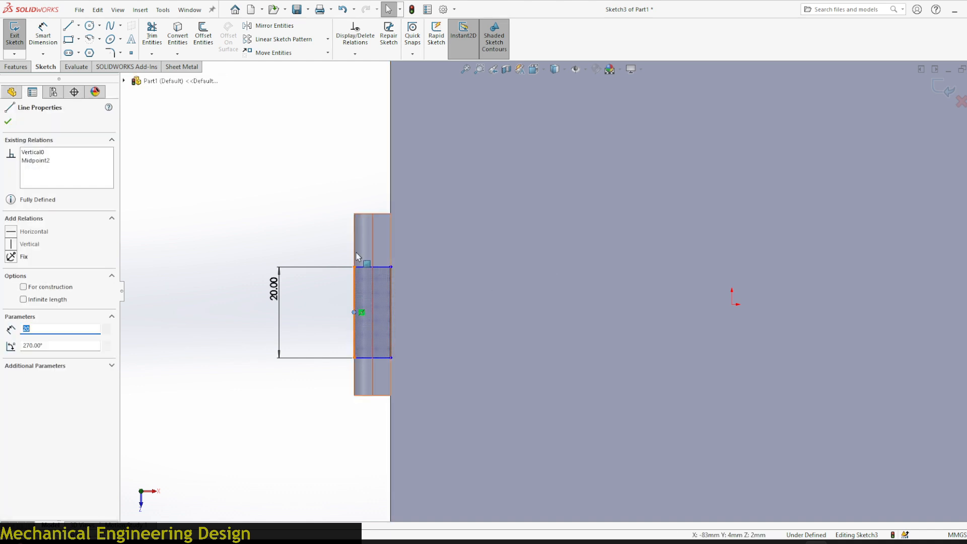
left_click(732, 305, "ctrl")
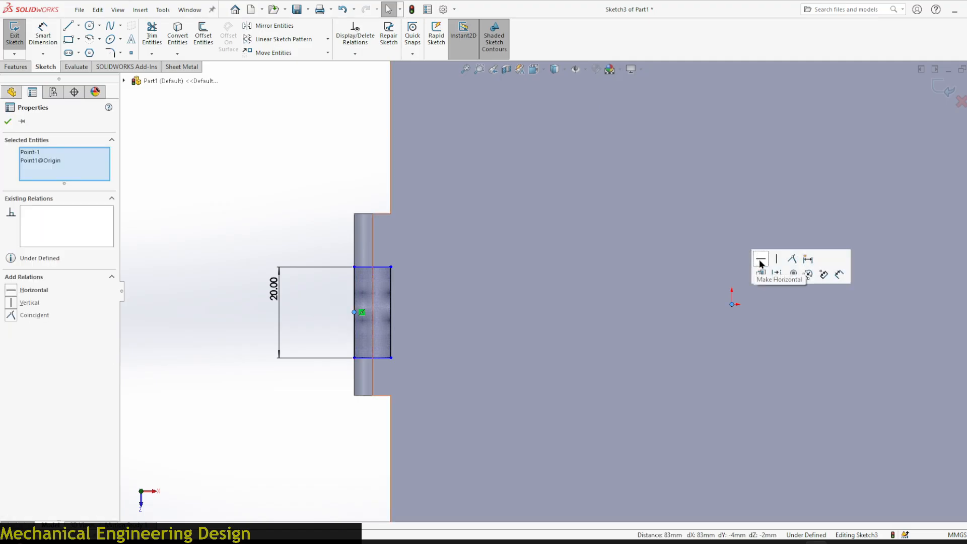
left_click(760, 259)
left_click(226, 170)
- Cut the rectangle Through All to split the hinge barrel into two separate eyes
left_click(12, 67)
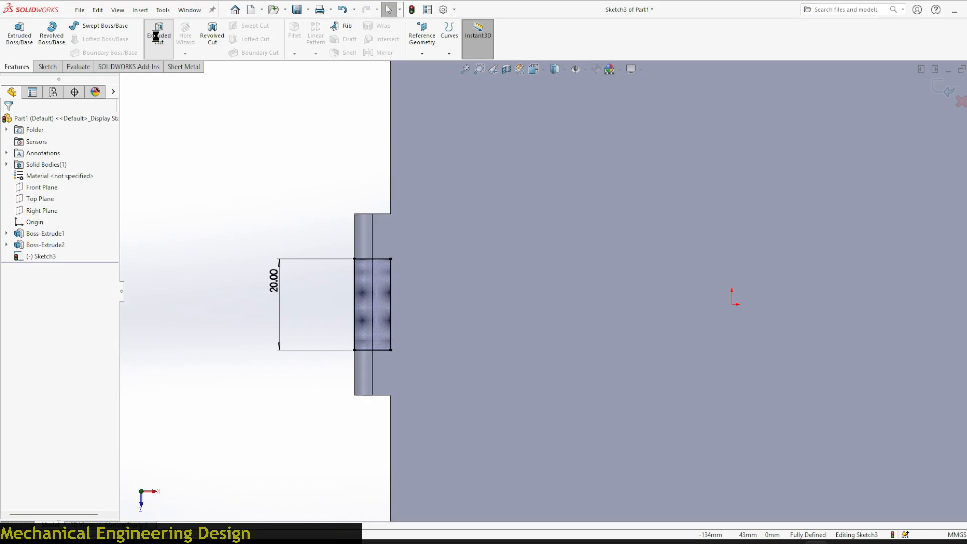
left_click(60, 184)
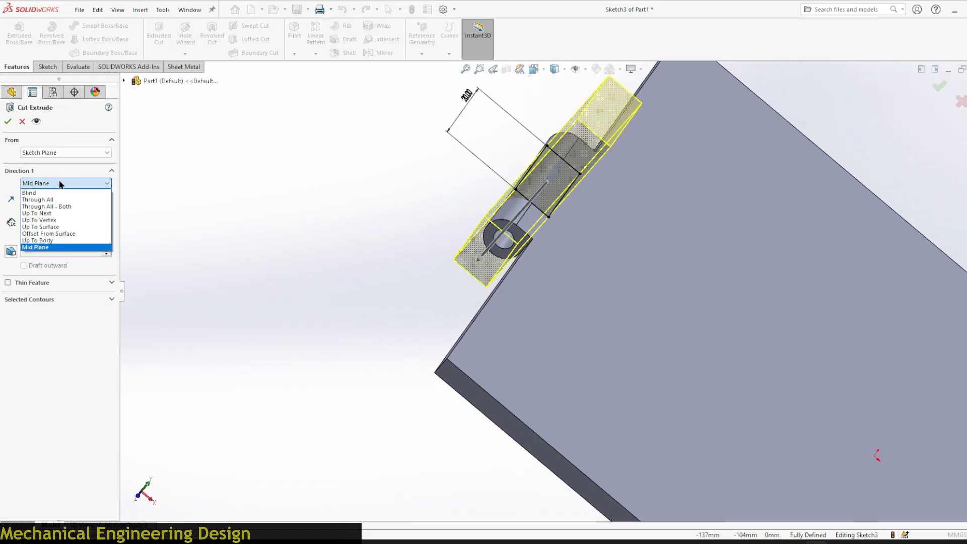
left_click(55, 199)
key("Return")
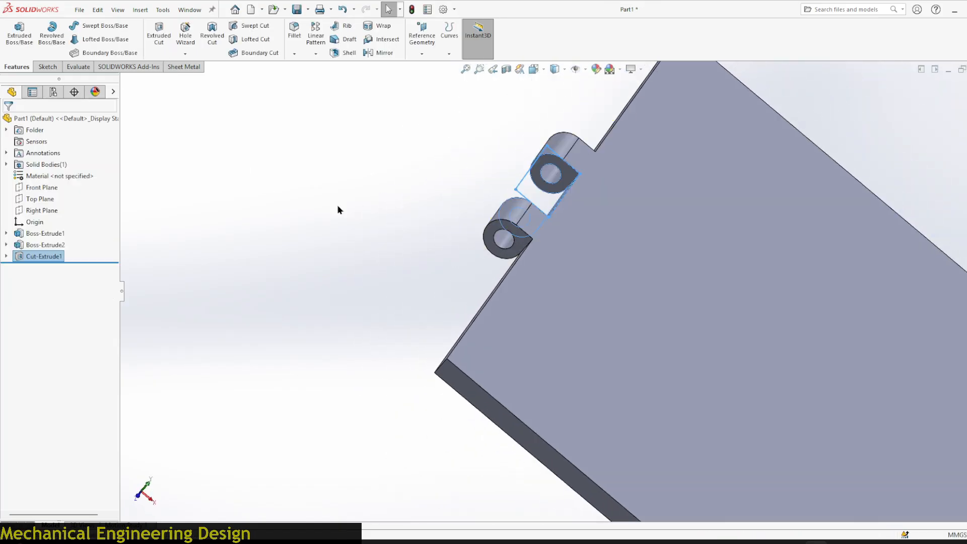
- Set up a symmetric 2 mm fillet on the plate's four corner edges
middle_click_drag(339, 210, 429, 246)
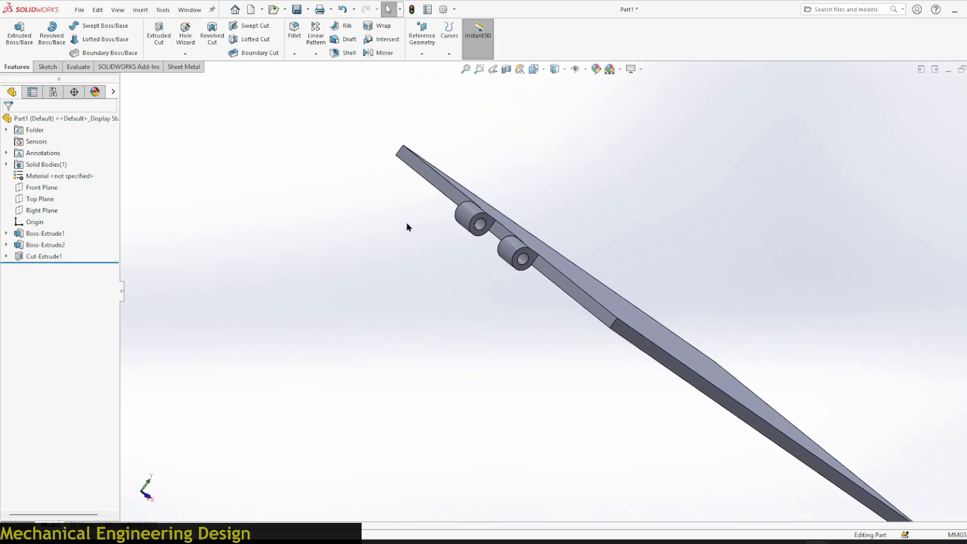
scroll(405, 223, "up", 2)
middle_click_drag(678, 271, 627, 255)
scroll(477, 312, "down", 5)
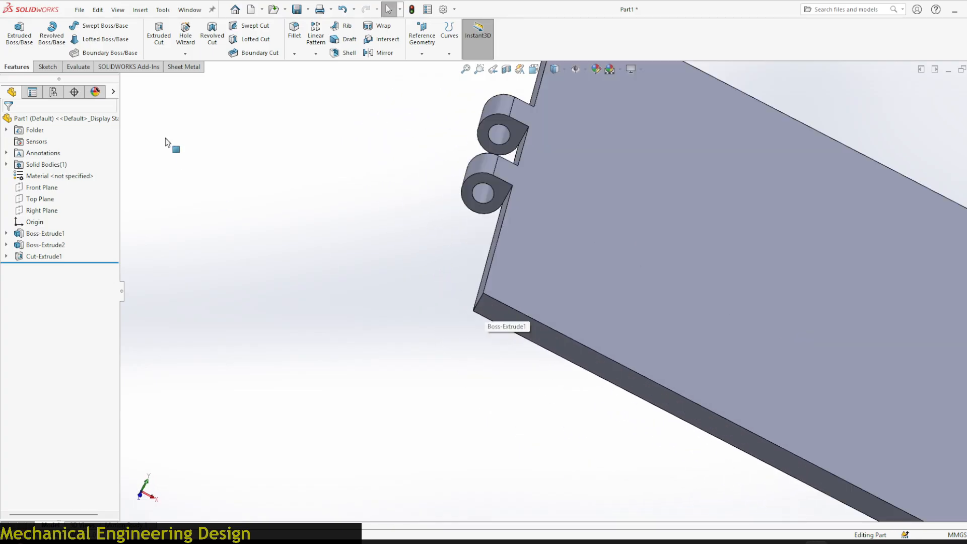
left_click(292, 30)
double_click(66, 333)
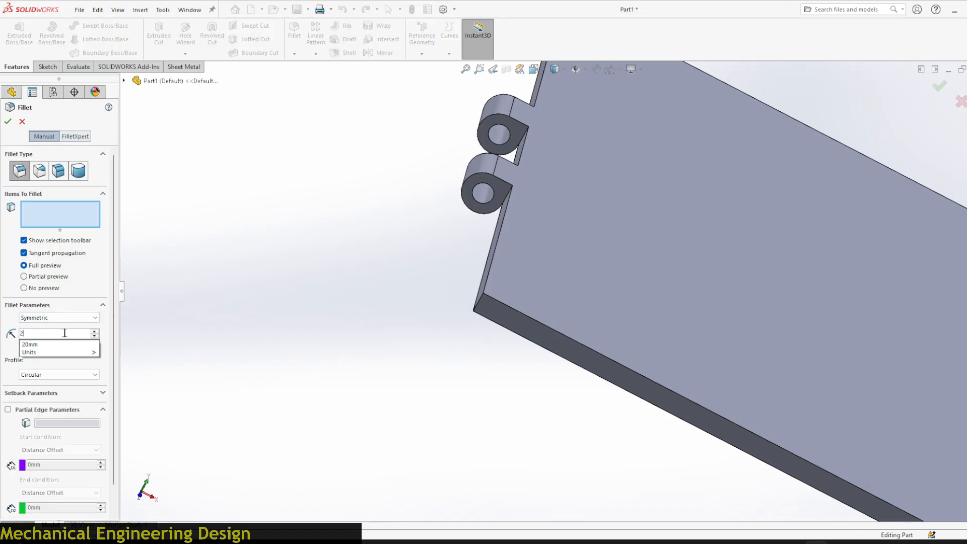
left_click(478, 311)
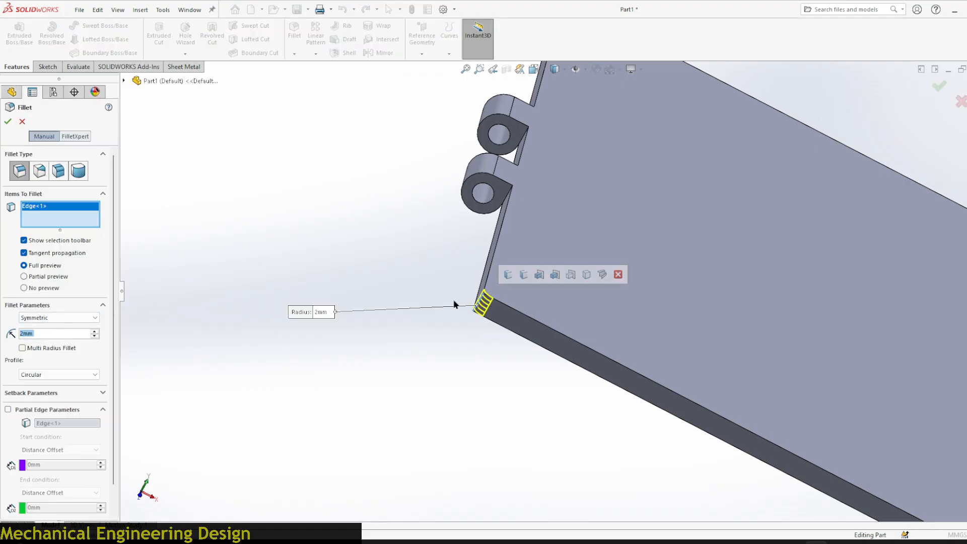
scroll(837, 425, "up", 3)
scroll(695, 459, "down", 5)
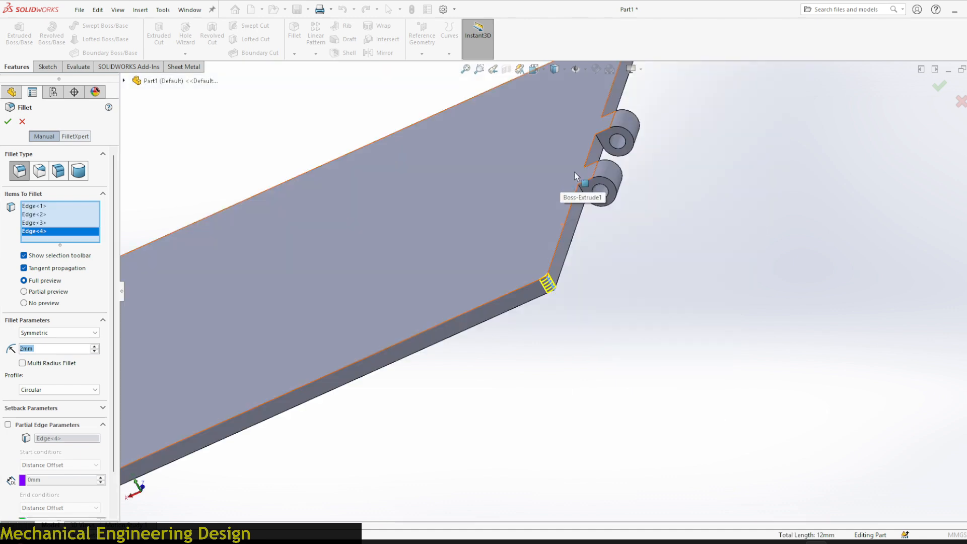
- Add the two edges where the hinge eyes' outer ends meet the plate's side, and apply the 2 mm fillet
scroll(564, 194, "down", 5)
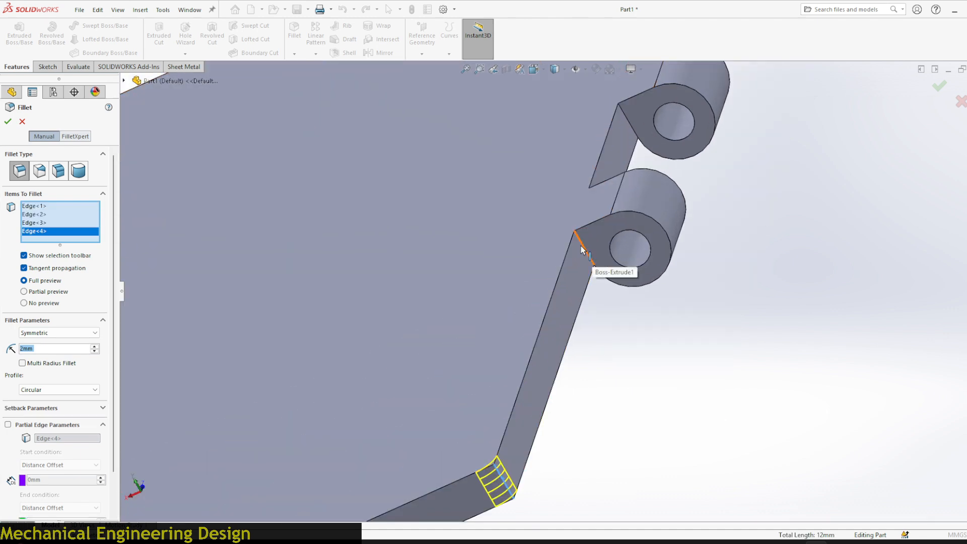
left_click(581, 249)
scroll(584, 252, "up", 1)
middle_click_drag(753, 115, 677, 169)
scroll(679, 176, "down", 2)
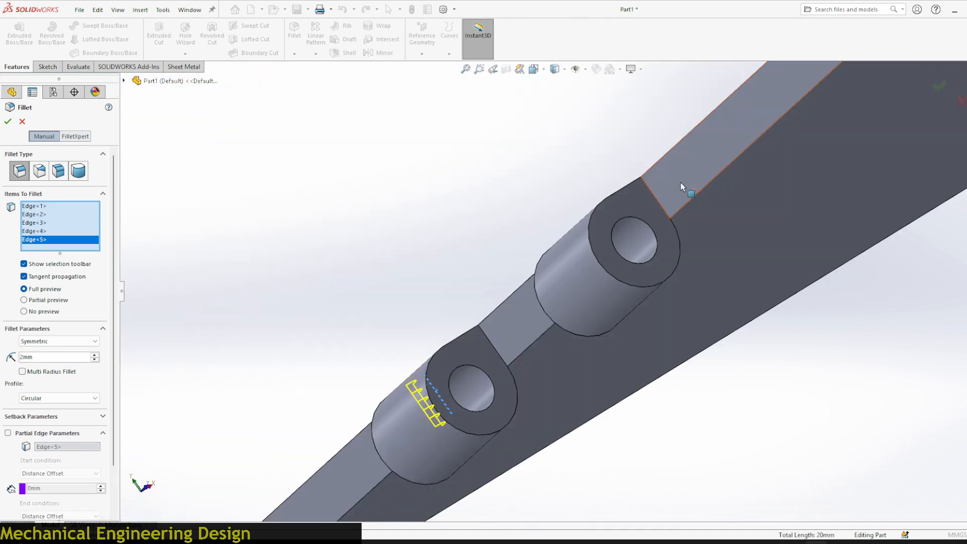
left_click(655, 203)
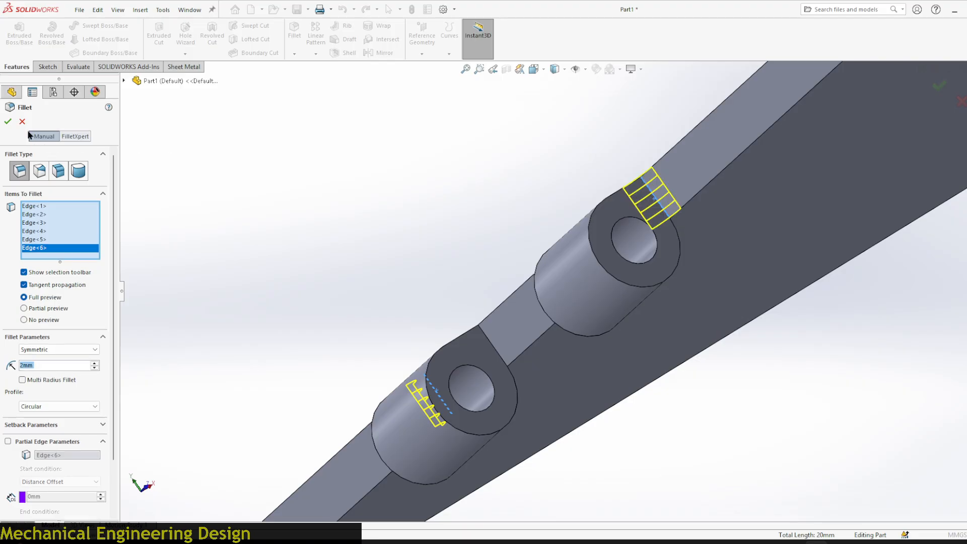
left_click(7, 123)
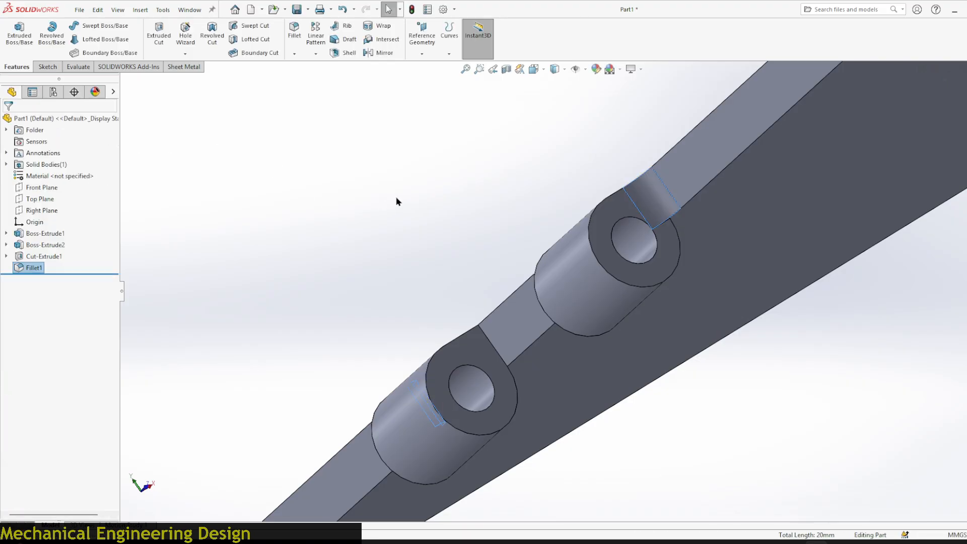
- Save the finished hinged plate and create a new part
left_click(964, 214)
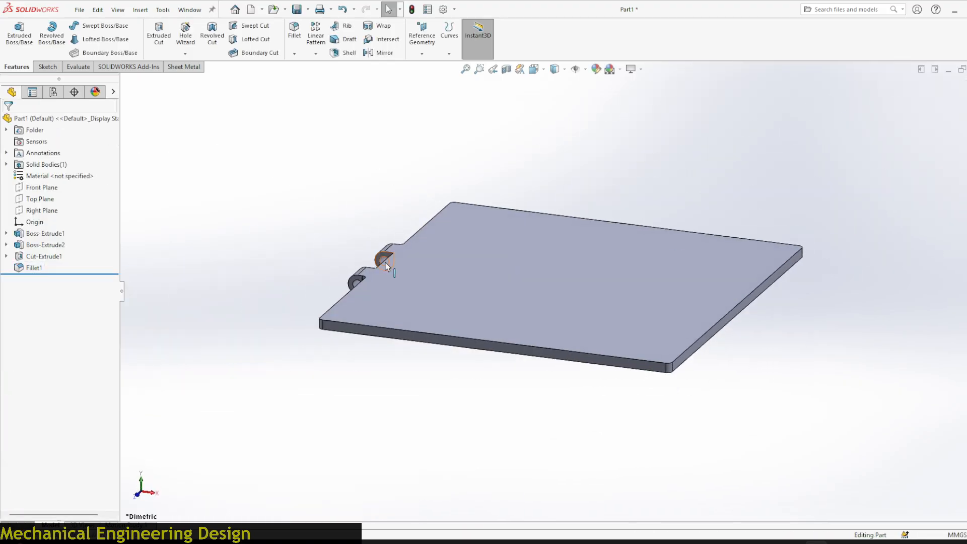
scroll(385, 261, "down", 3)
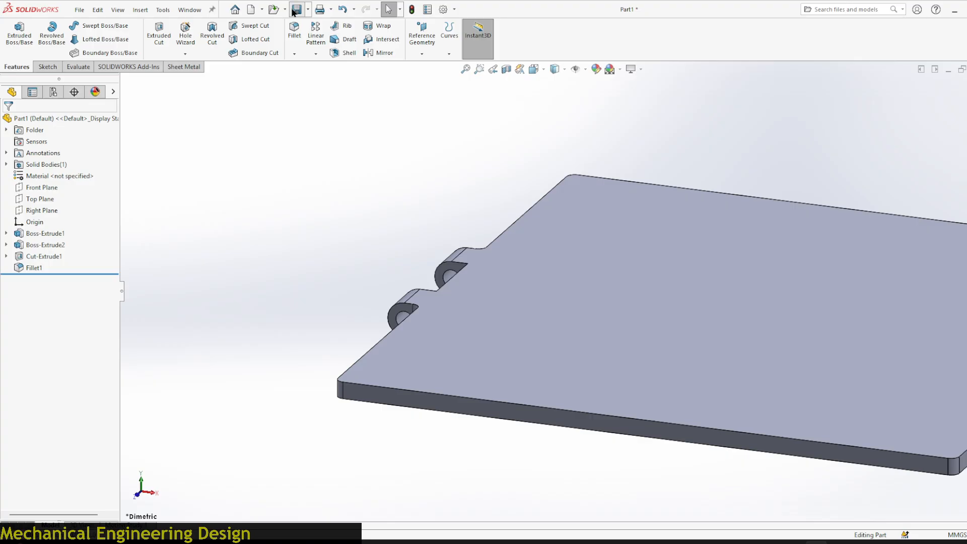
left_click(295, 10)
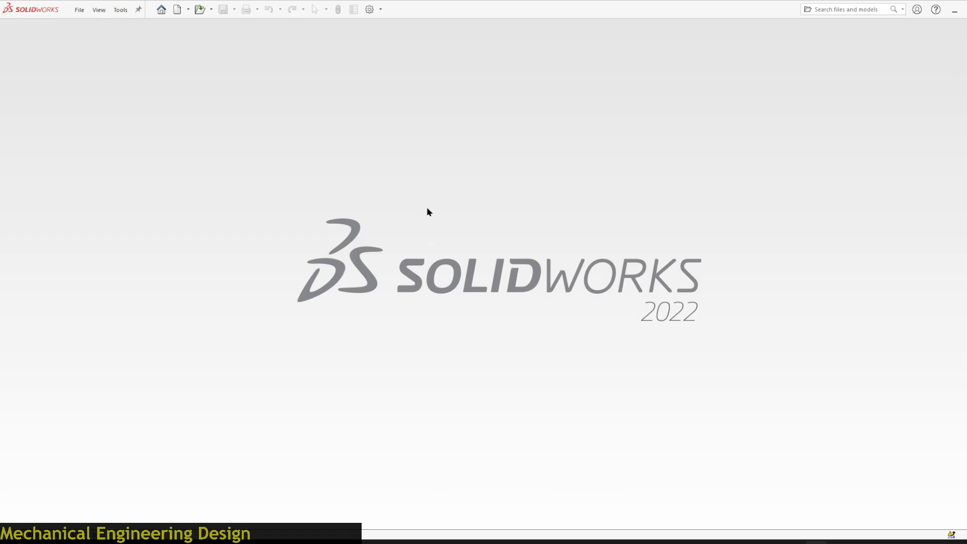
left_click(178, 10)
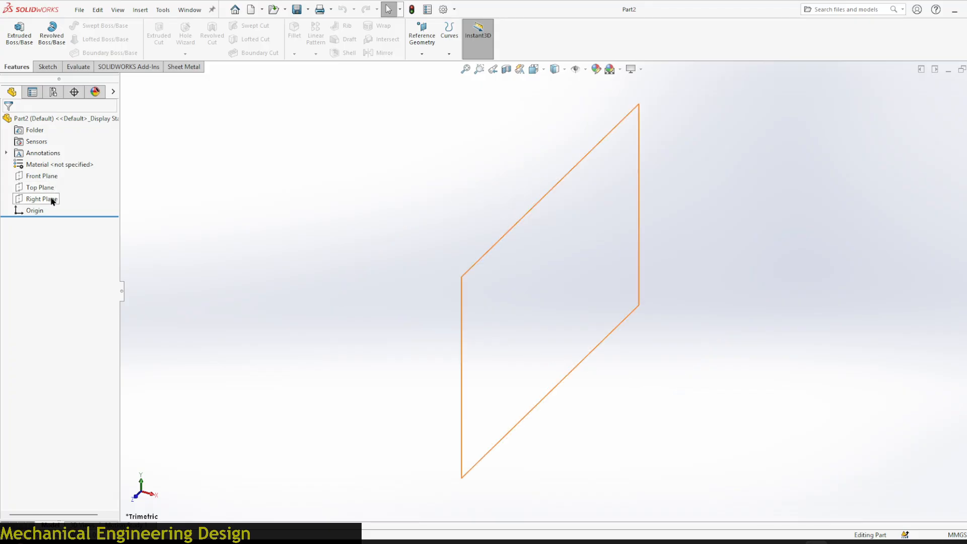
- Sketch a center rectangle about 135 by 133 mm on the Right Plane, centred on the origin
left_click(50, 200)
left_click(60, 185)
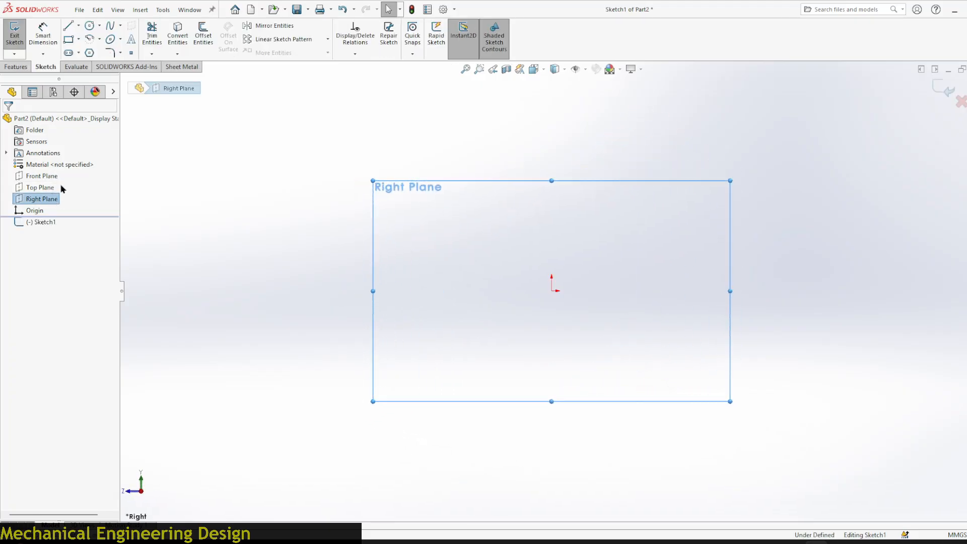
left_click(68, 39)
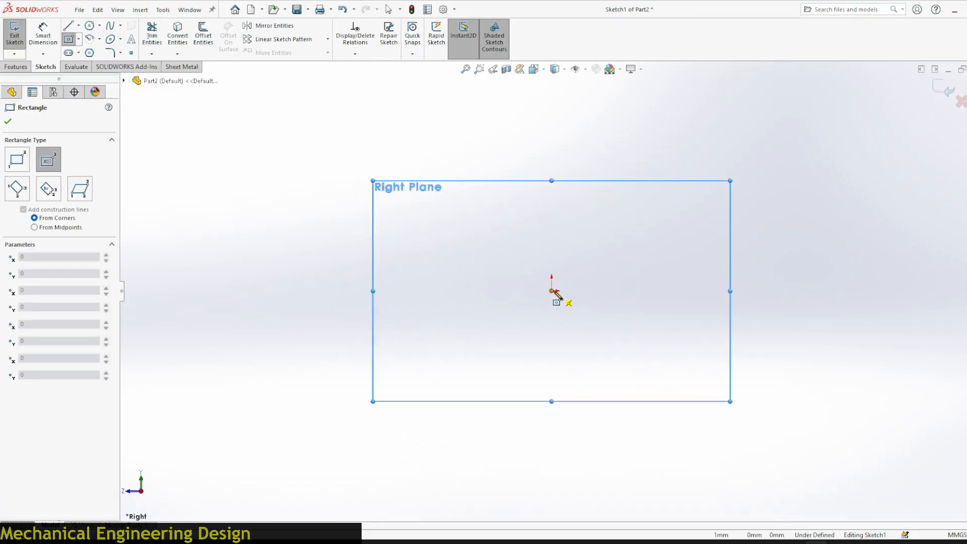
left_click(551, 290)
left_click(686, 157)
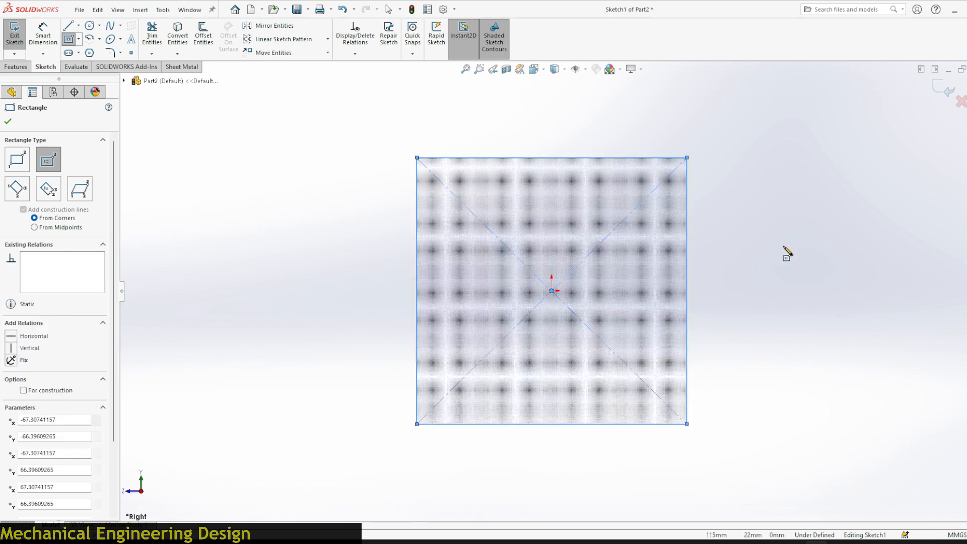
- Dimension the rectangle's upper horizontal edge to 140 mm
right_click_drag(784, 248, 785, 193)
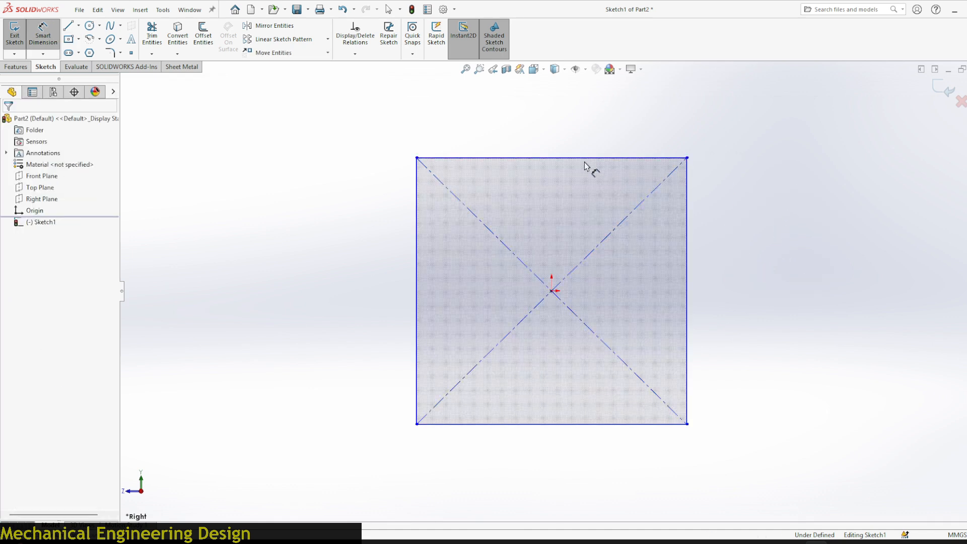
left_click(566, 157)
left_click(566, 124)
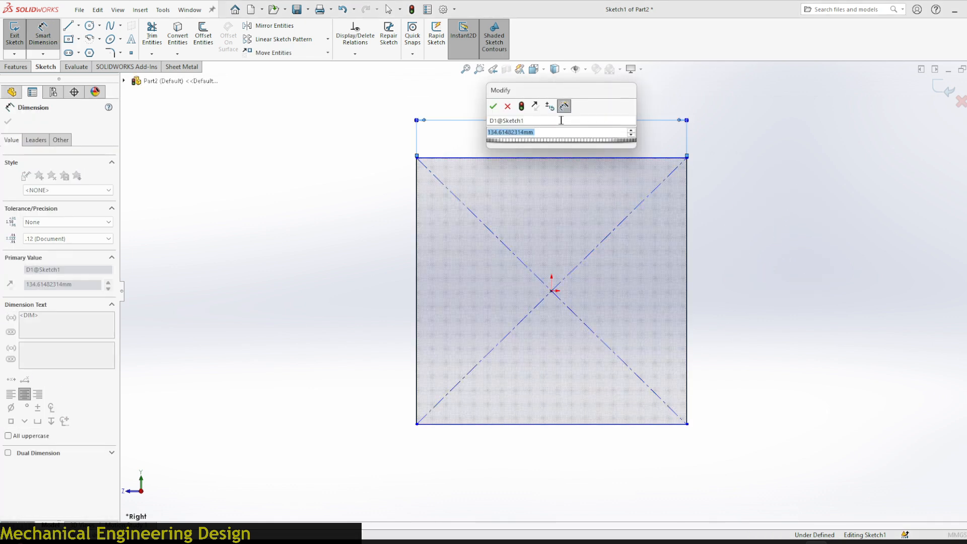
type("140")
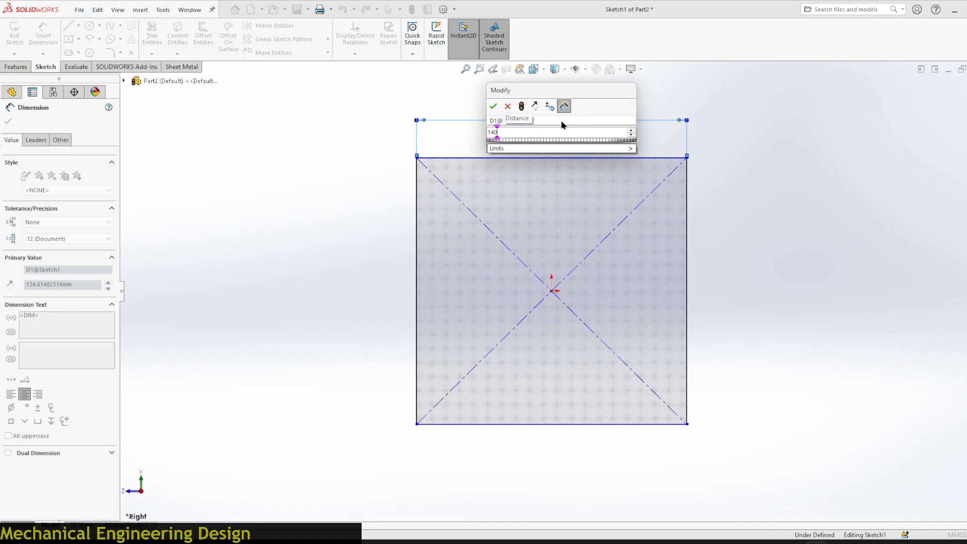
key("Return")
key("Escape")
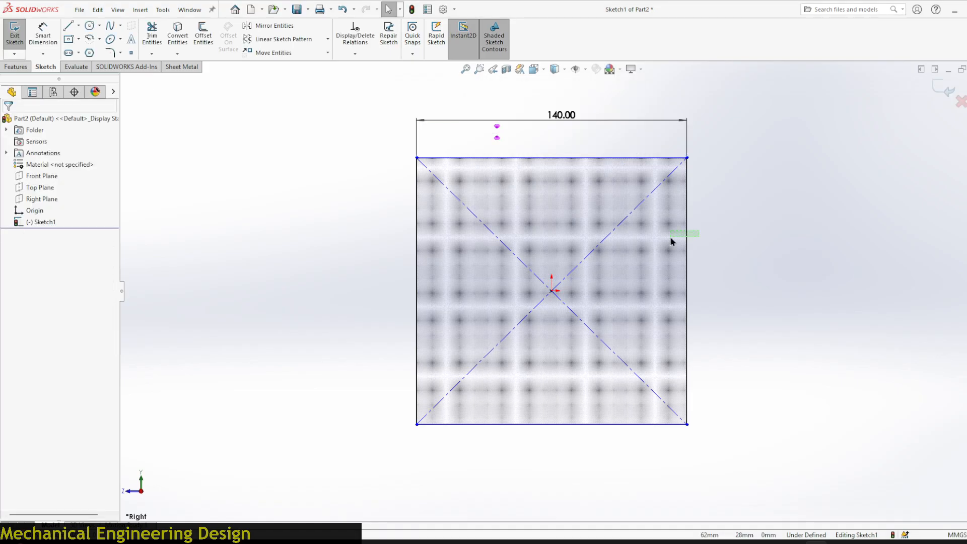
- Add an Equal relation between the rectangle's upper horizontal edge and its adjacent vertical edge to make it square
left_click(685, 241)
left_click(596, 158, "ctrl")
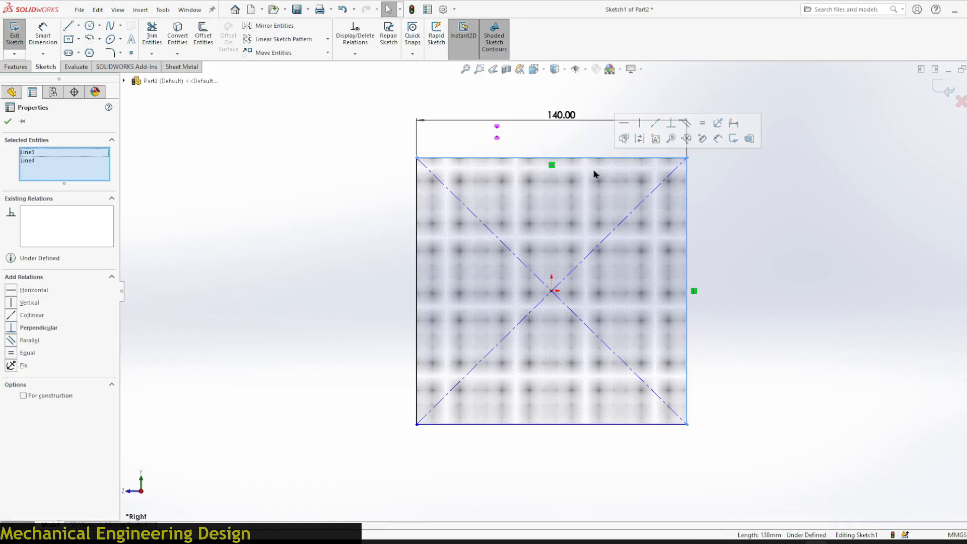
left_click(700, 127)
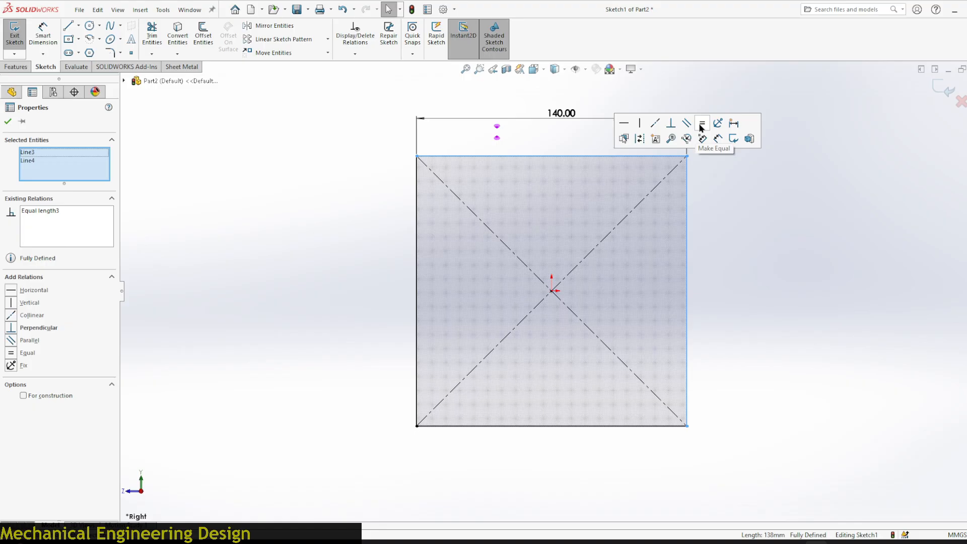
left_click(734, 247)
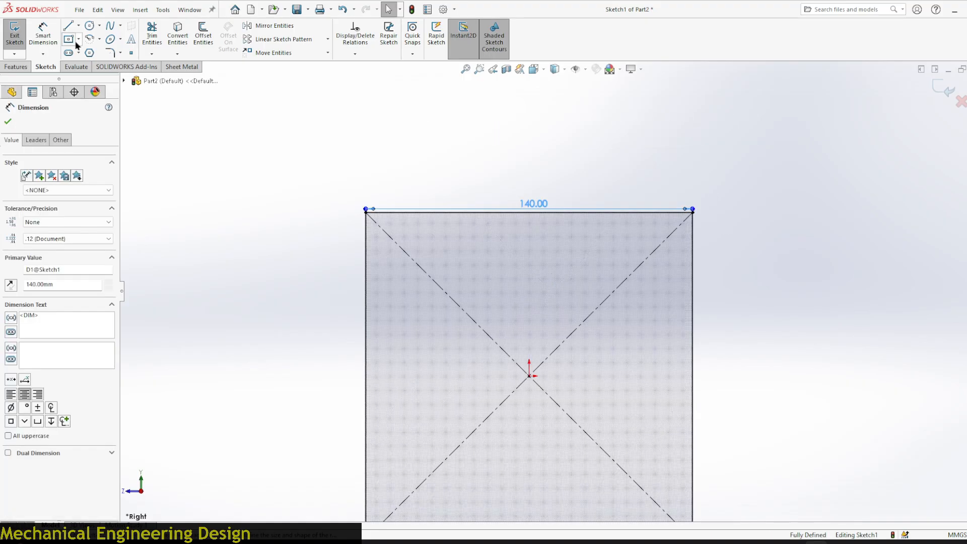
- Sketch a corner rectangle about 41 by 10.5 mm above the 140 mm square
left_click(78, 39)
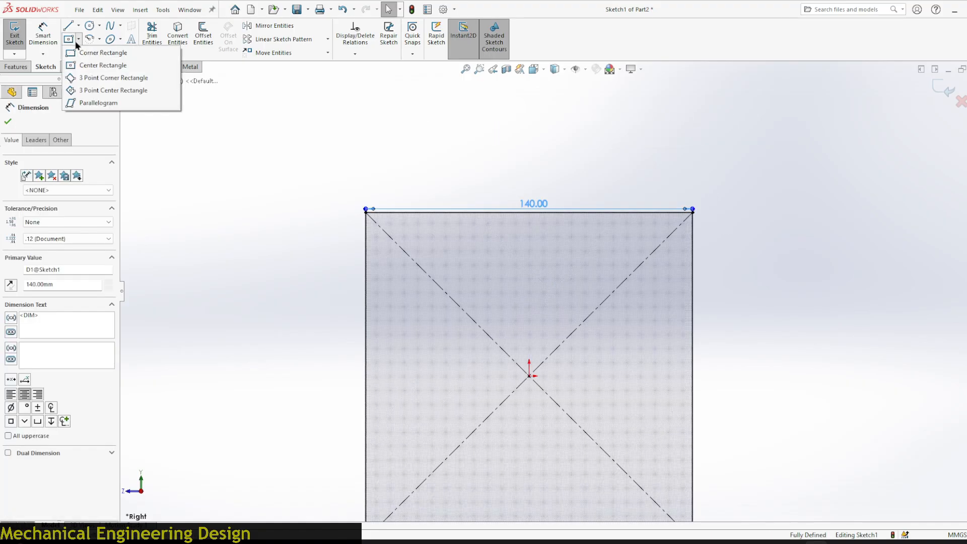
left_click(83, 54)
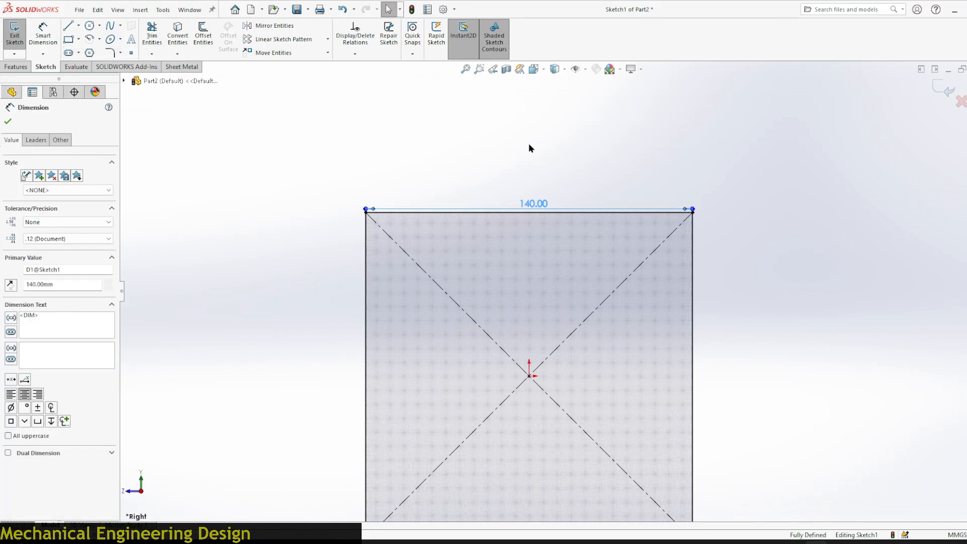
left_click(486, 115)
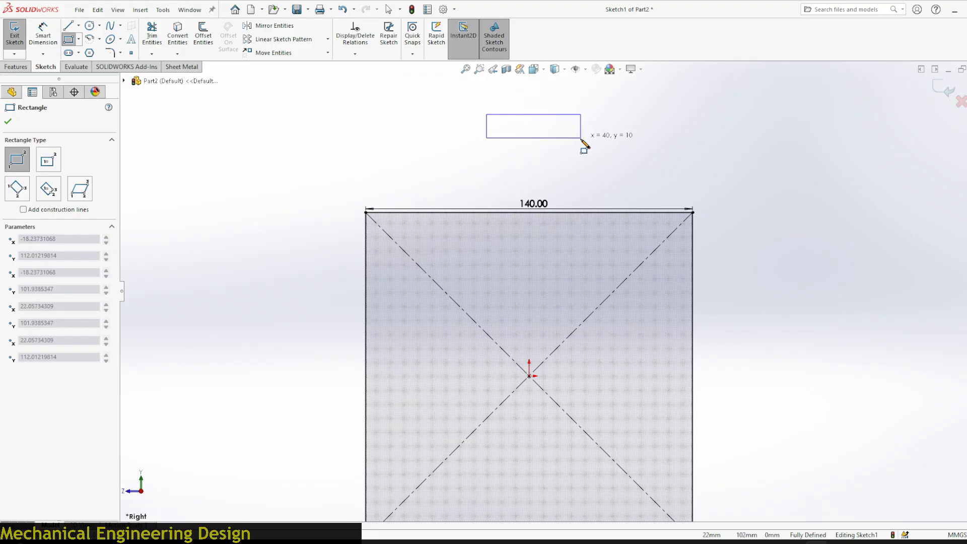
left_click(582, 140)
- Dimension the small rectangle above the square to 50 mm wide and 10 mm high
right_click_drag(224, 146, 224, 93)
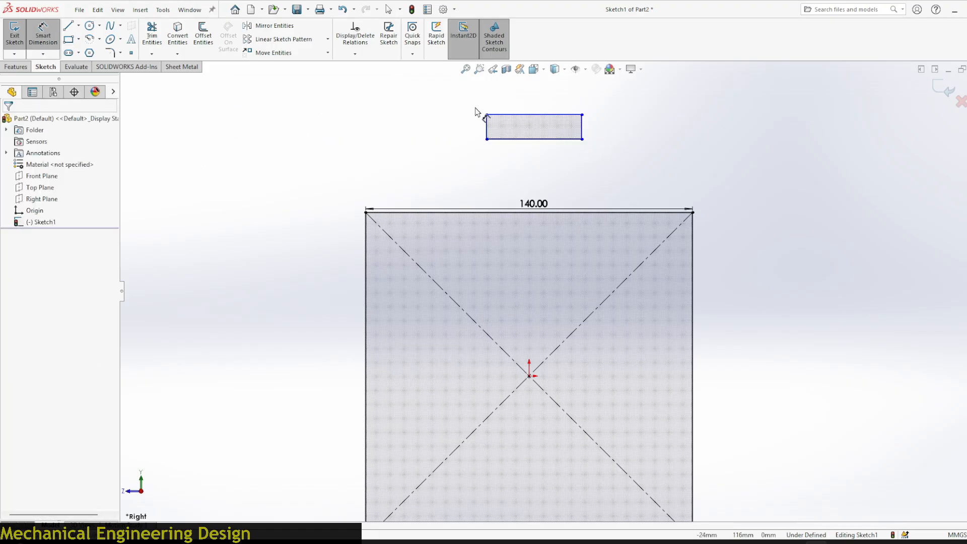
left_click(509, 119)
left_click(537, 100)
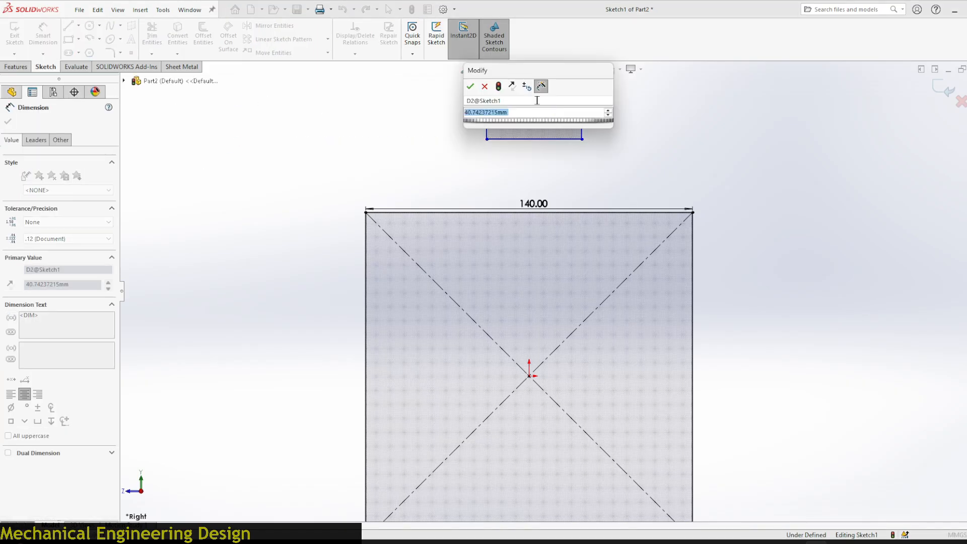
type("50")
key("Return")
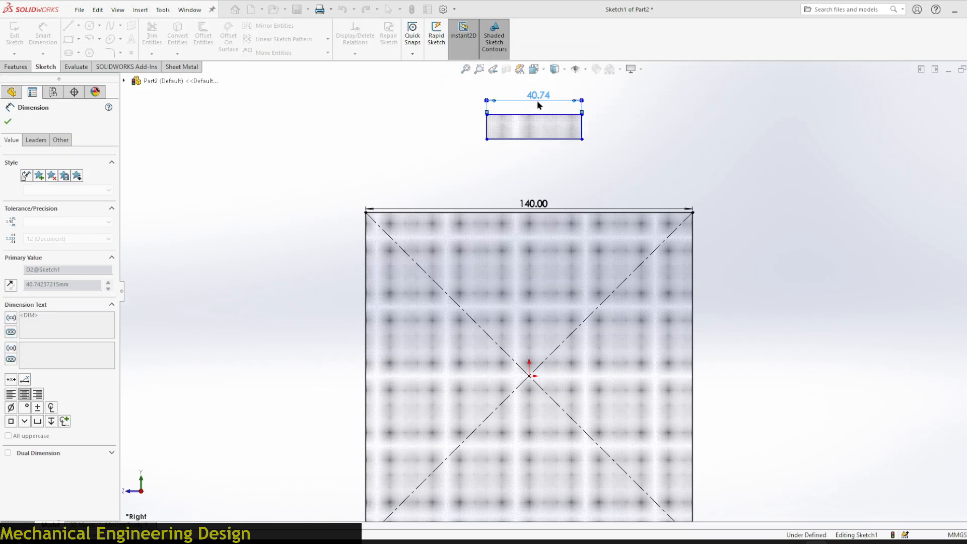
left_click(603, 133)
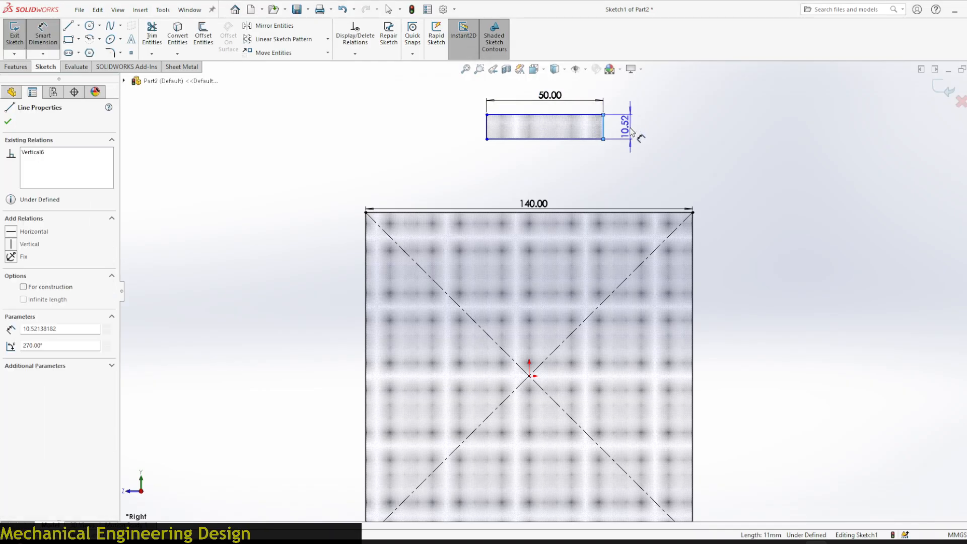
left_click(630, 132)
key("Return")
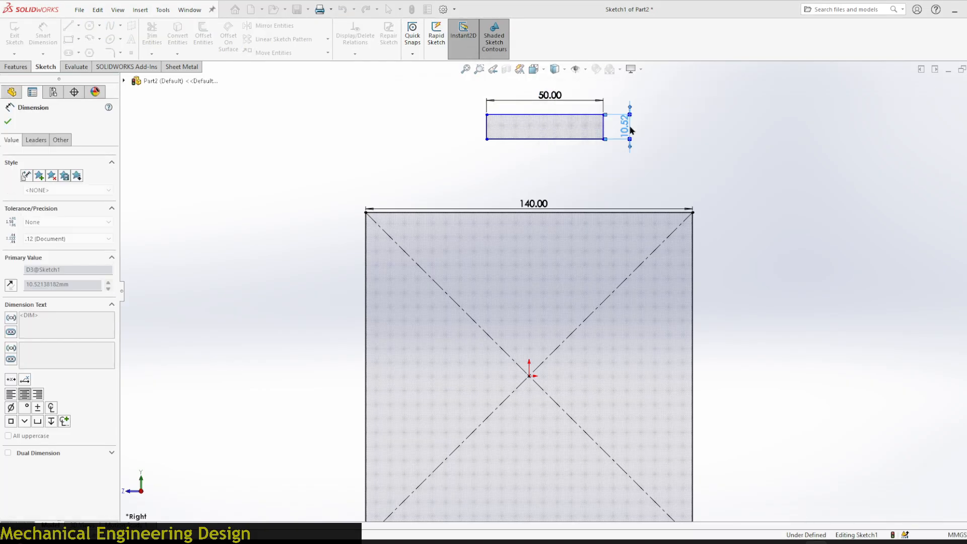
- Dimension the gap between the square's upper edge and the small rectangle's lower edge to 15 mm
left_click_drag(650, 216, 565, 143)
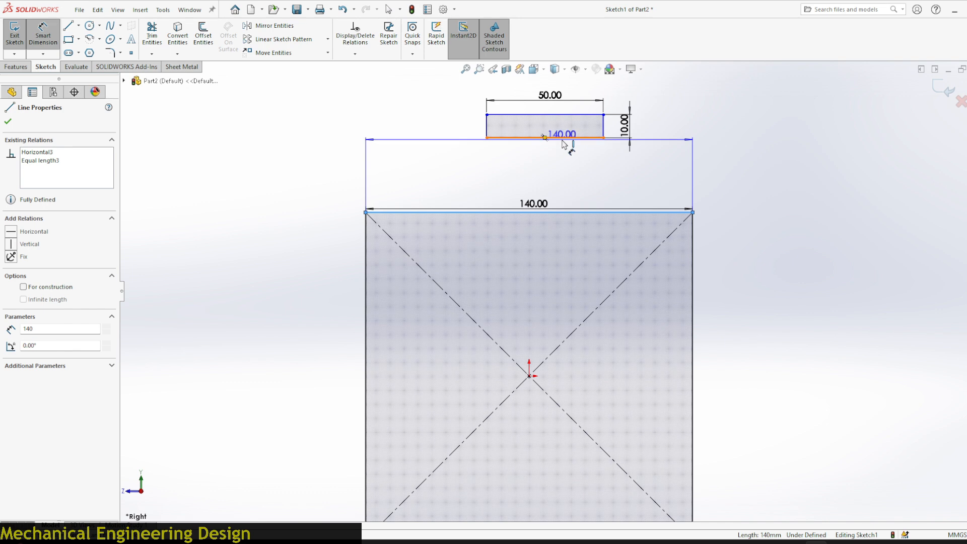
left_click(562, 141)
left_click(359, 156)
key("Return")
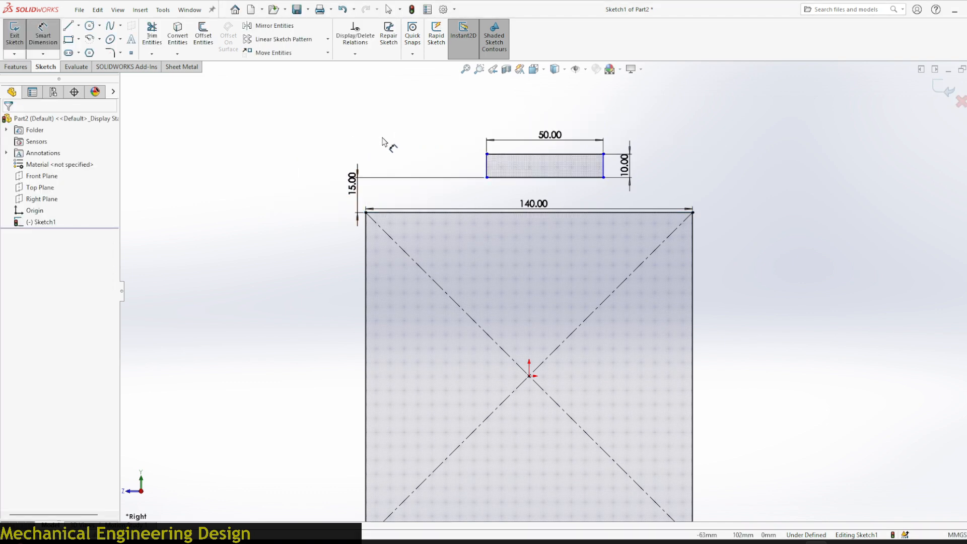
- Add a Vertical relation between the origin and the midpoint of the small rectangle's lower edge
right_click_drag(382, 141, 378, 83)
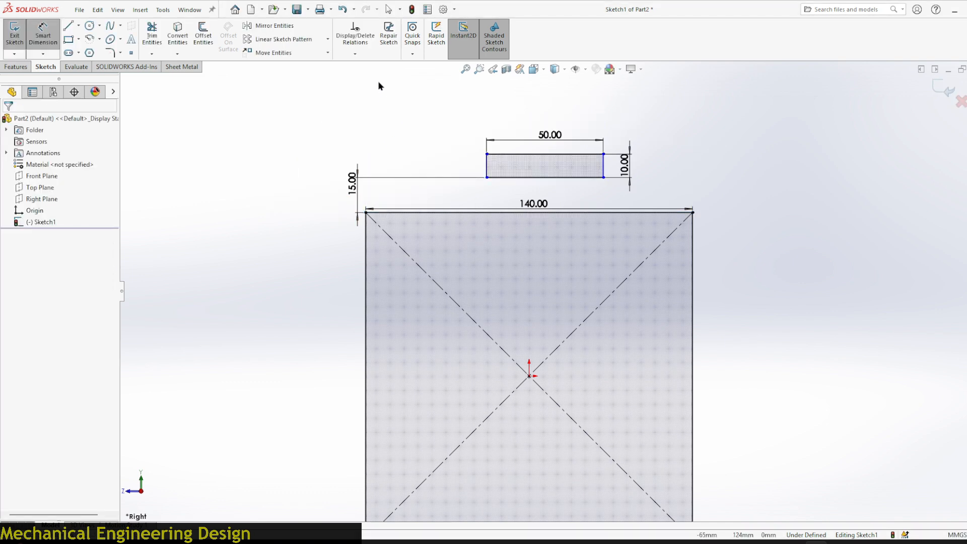
left_click(529, 377)
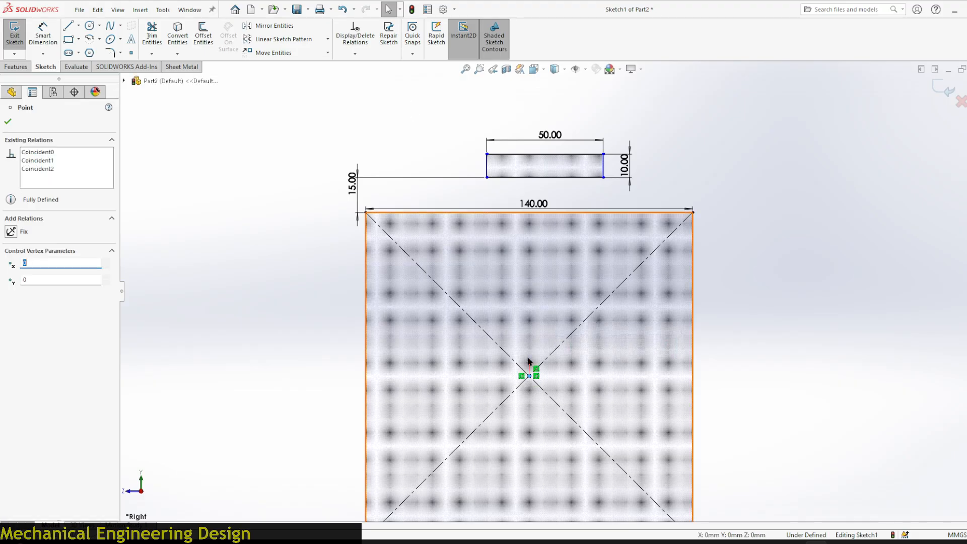
left_click(544, 178, "ctrl")
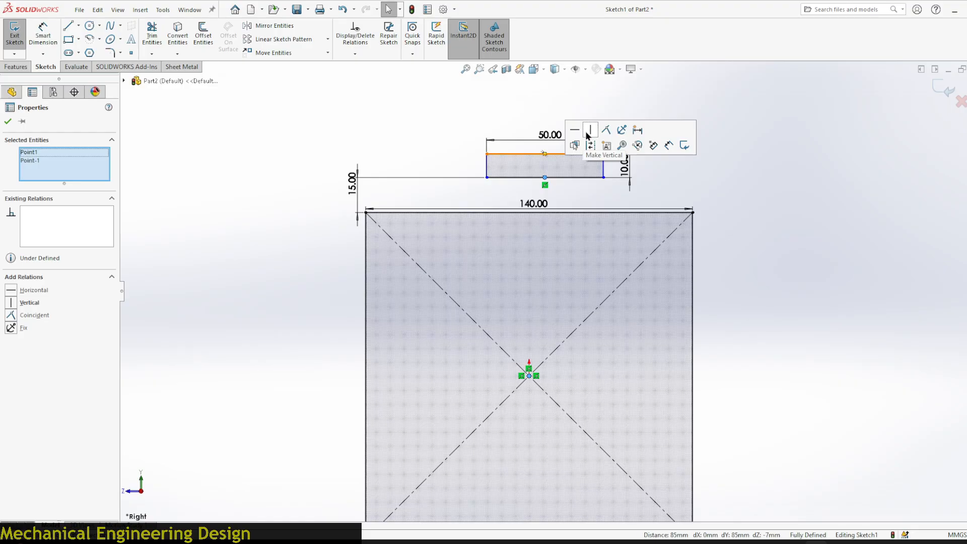
left_click(589, 131)
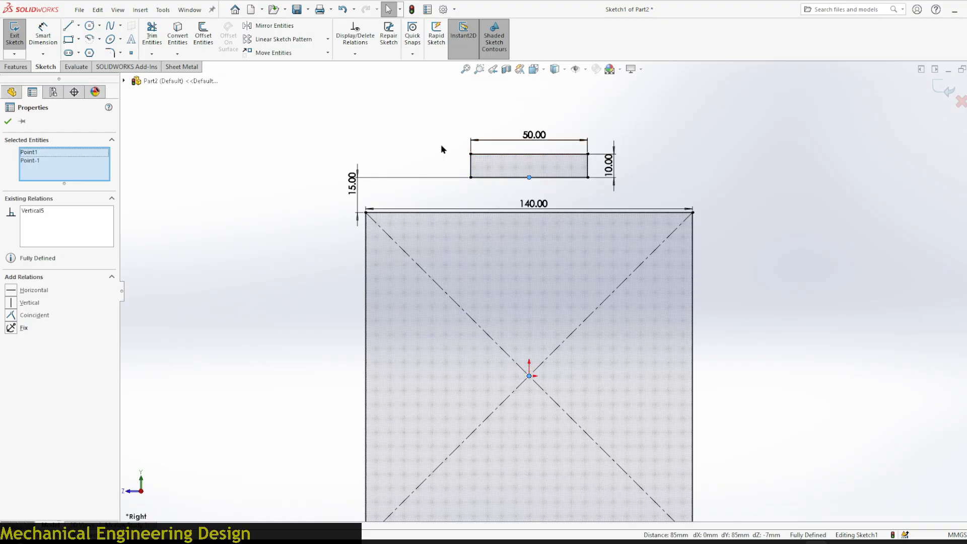
- Extrude the square and the small rectangle together as a Blind boss 3 mm deep
left_click(15, 67)
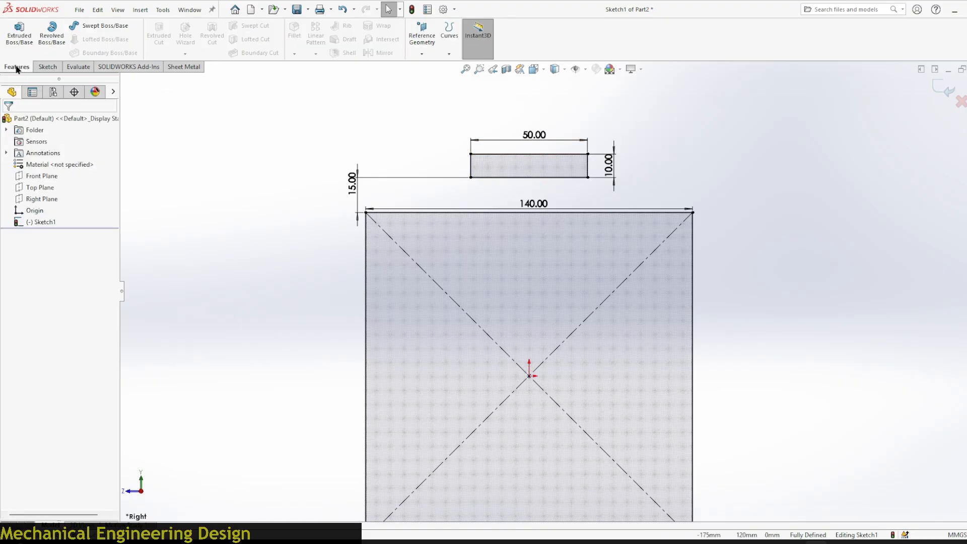
left_click(19, 32)
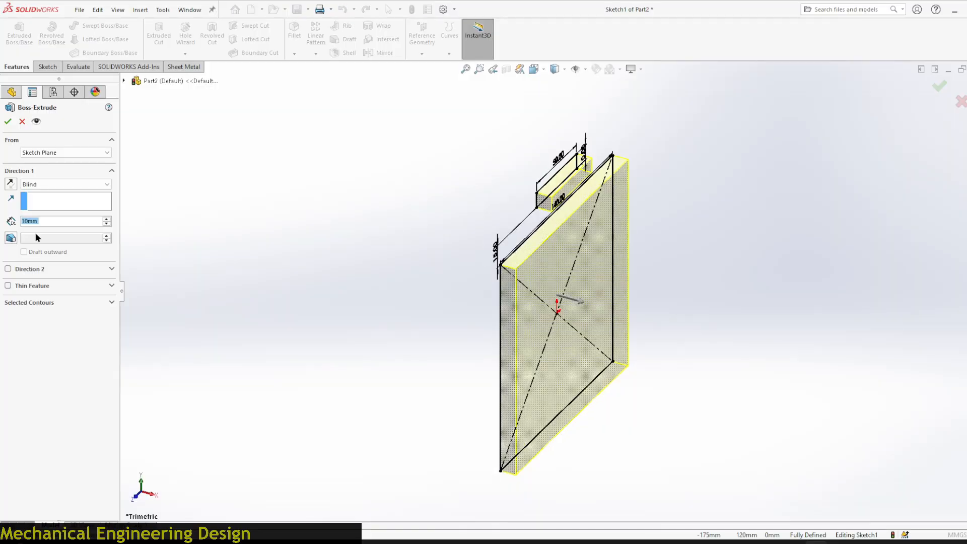
type("3")
key("Return")
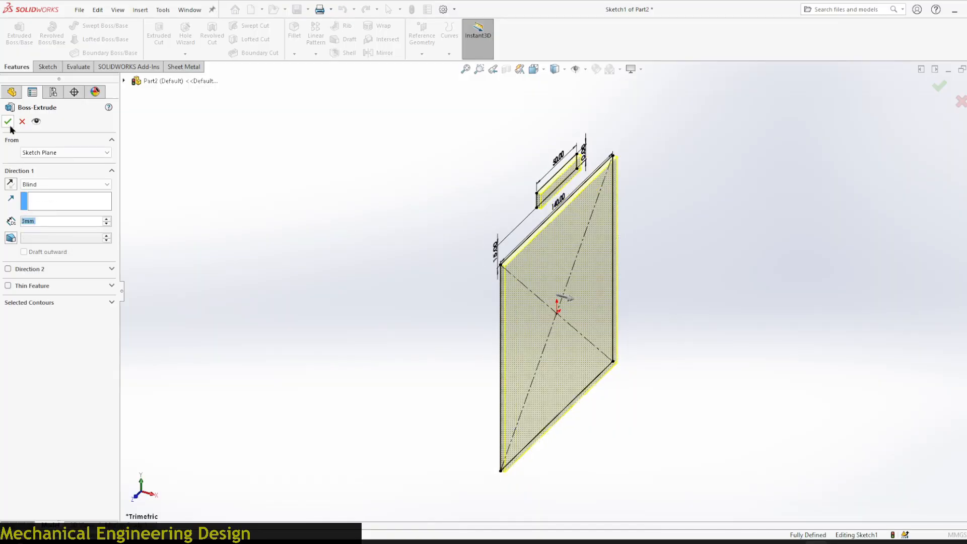
left_click(8, 121)
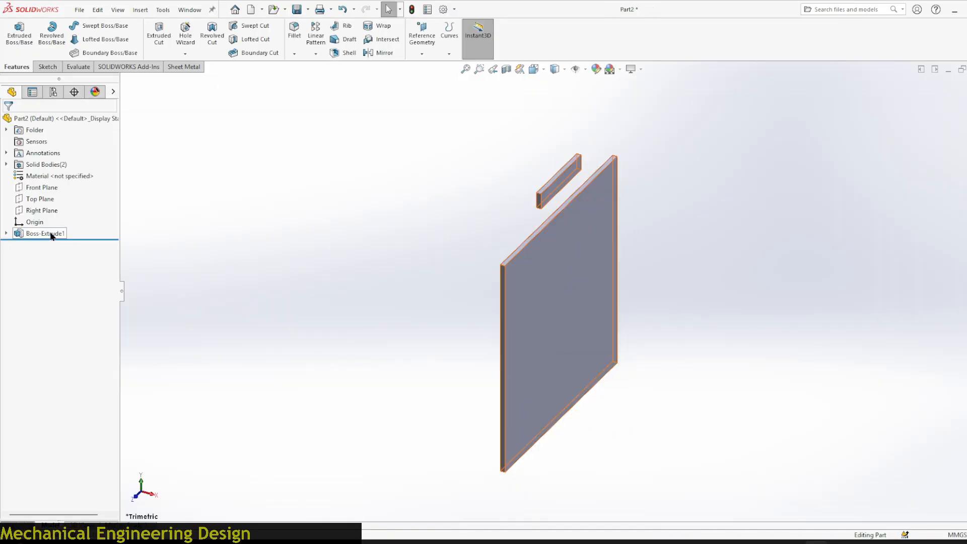
- Edit the boss extrusion and set its end condition to Mid Plane
left_click(51, 234)
left_click(61, 202)
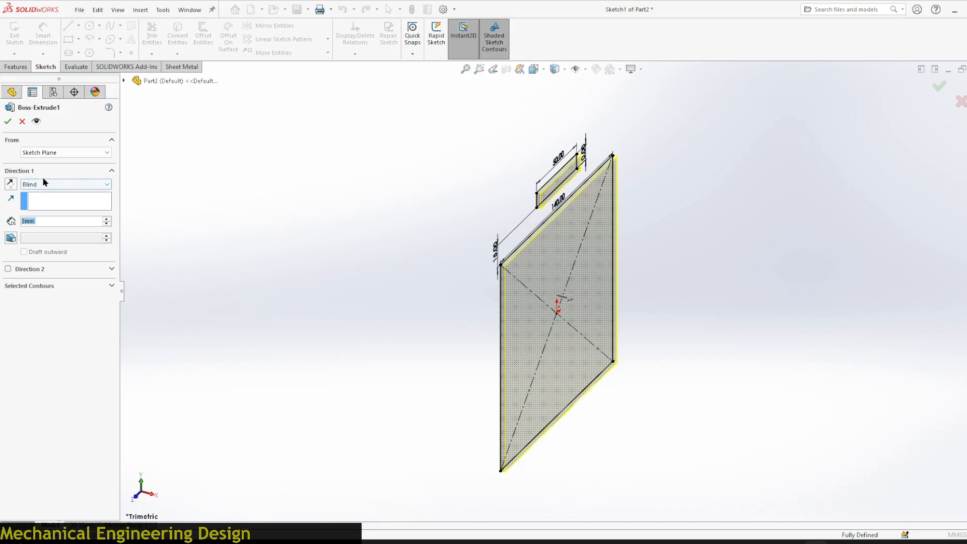
left_click(46, 179)
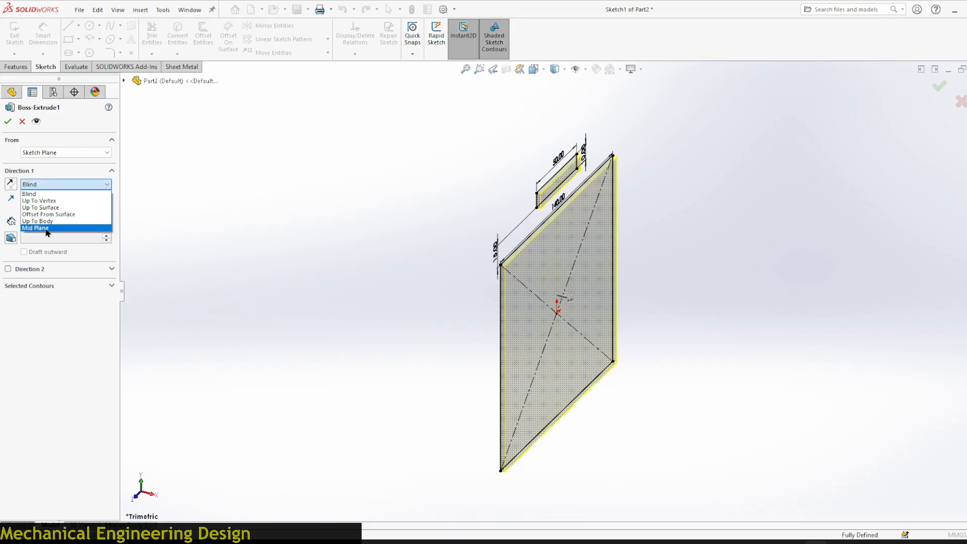
left_click(44, 227)
left_click(8, 121)
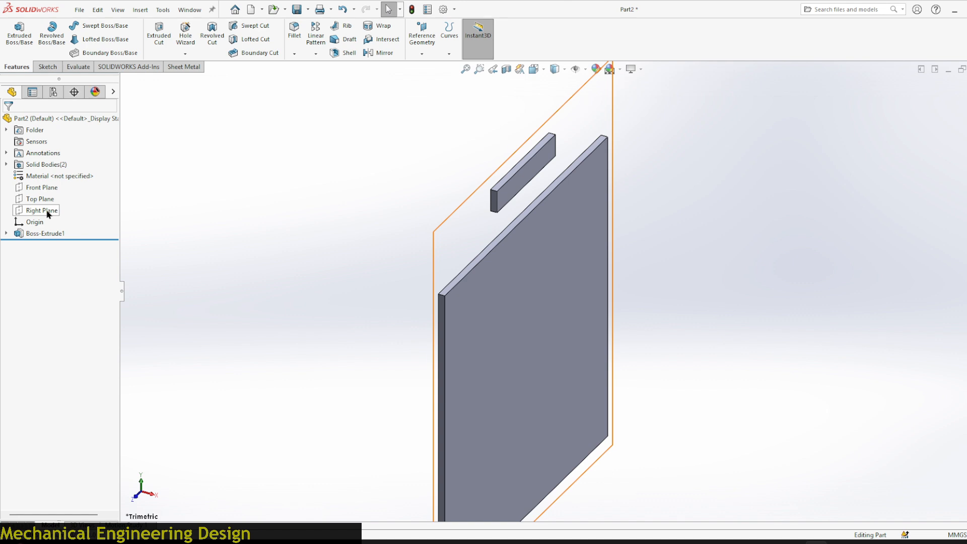
- On the Right Plane, sketch a corner rectangle about 3.6 mm wide from the plate's upper edge midpoint up to the small block's lower edge
left_click(42, 210)
left_click(50, 191)
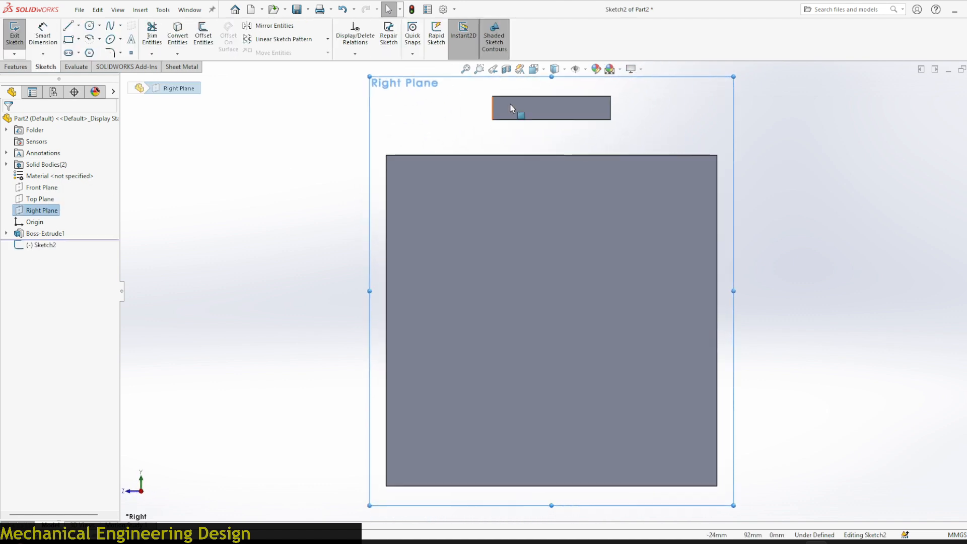
left_click(78, 39)
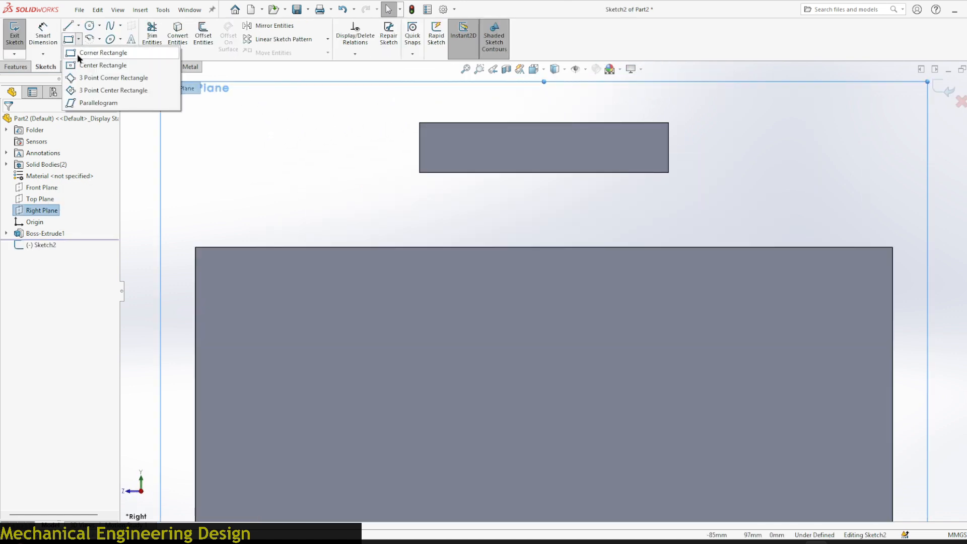
left_click(78, 53)
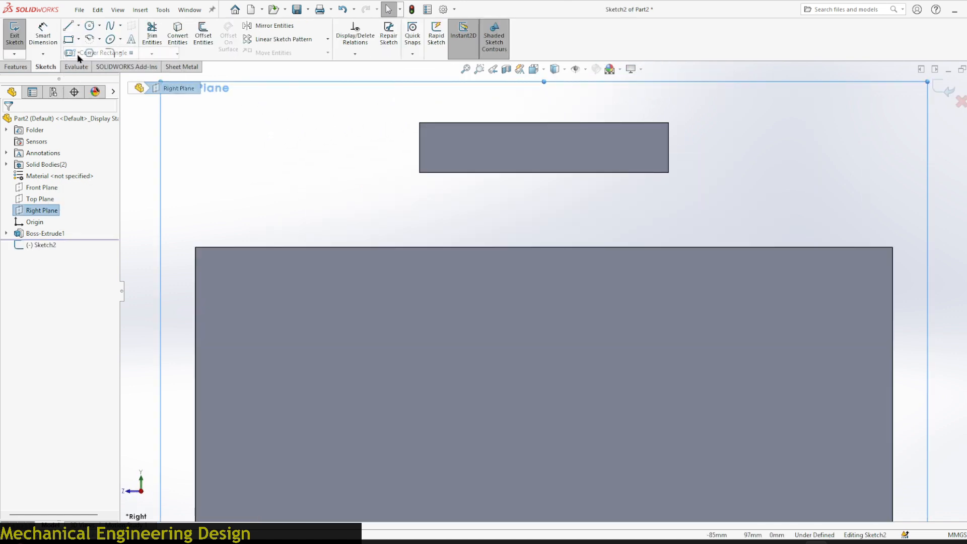
left_click(544, 247)
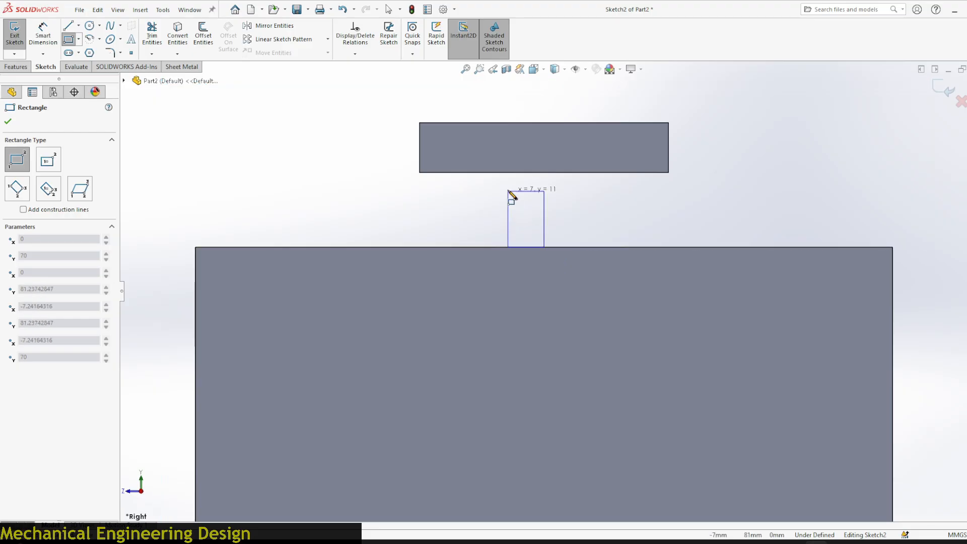
left_click(526, 172)
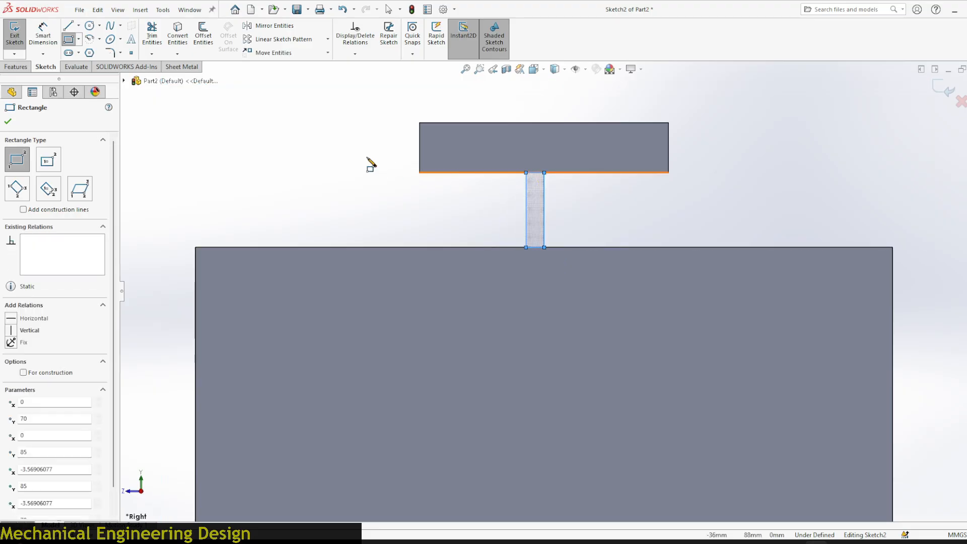
- Dimension the connecting rectangle's width to 1.5 mm
right_click_drag(369, 160, 361, 109)
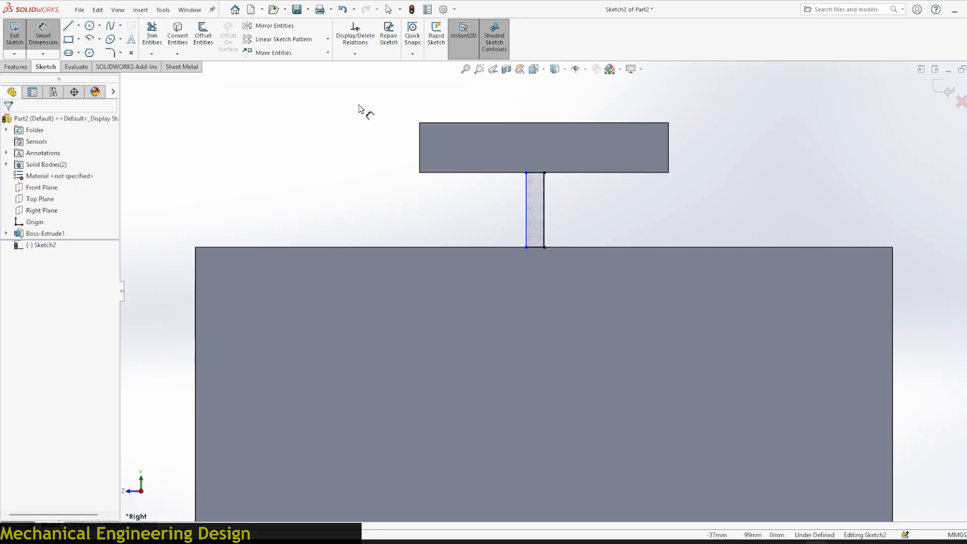
left_click(535, 250)
left_click(470, 225)
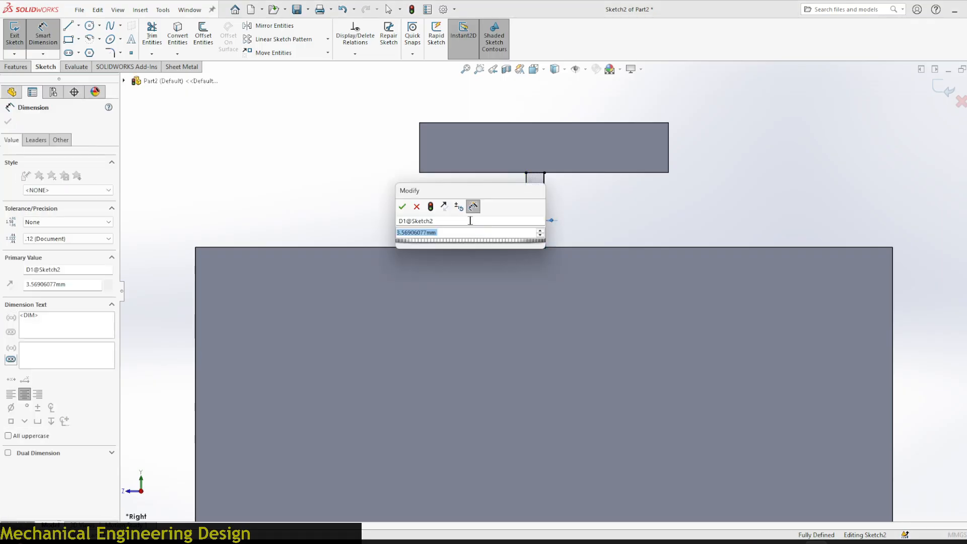
type("1.5")
key("Return")
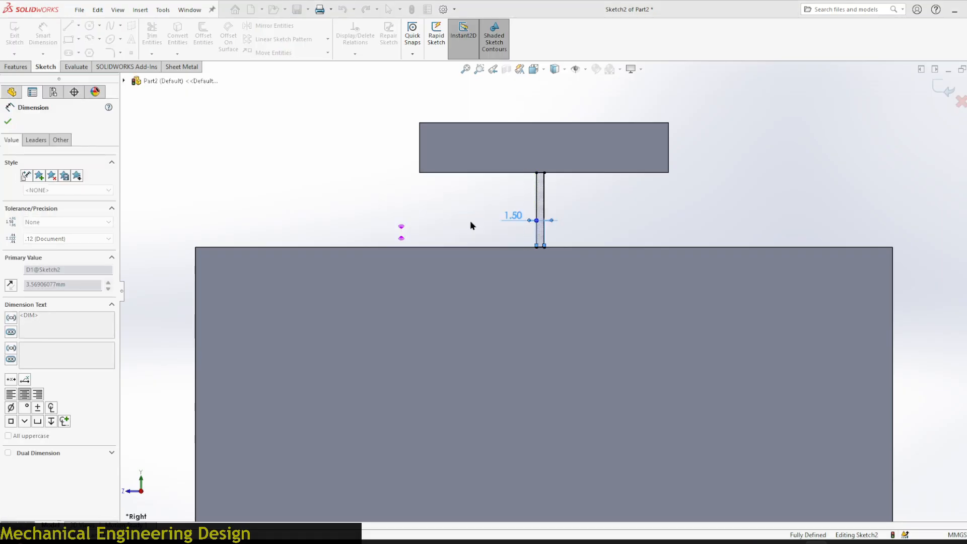
key("Escape")
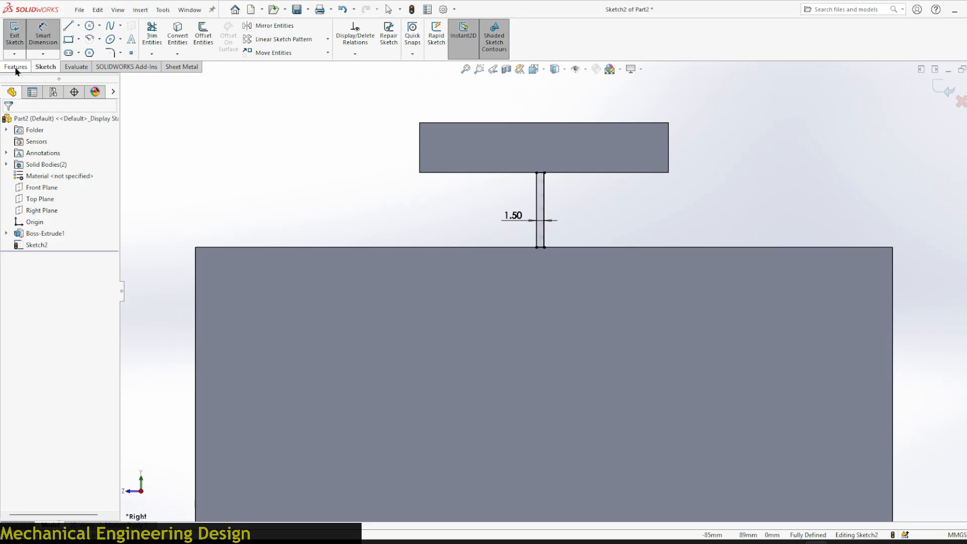
- Revolve the narrow rectangle 360 degrees about its vertical edge on the centre line, forming a round pin joining the plate and block
left_click(15, 67)
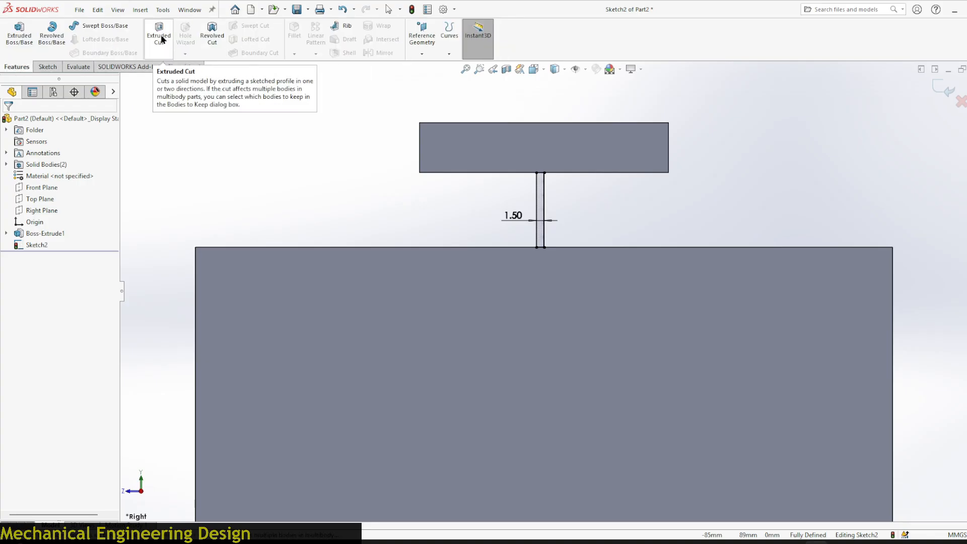
left_click(53, 39)
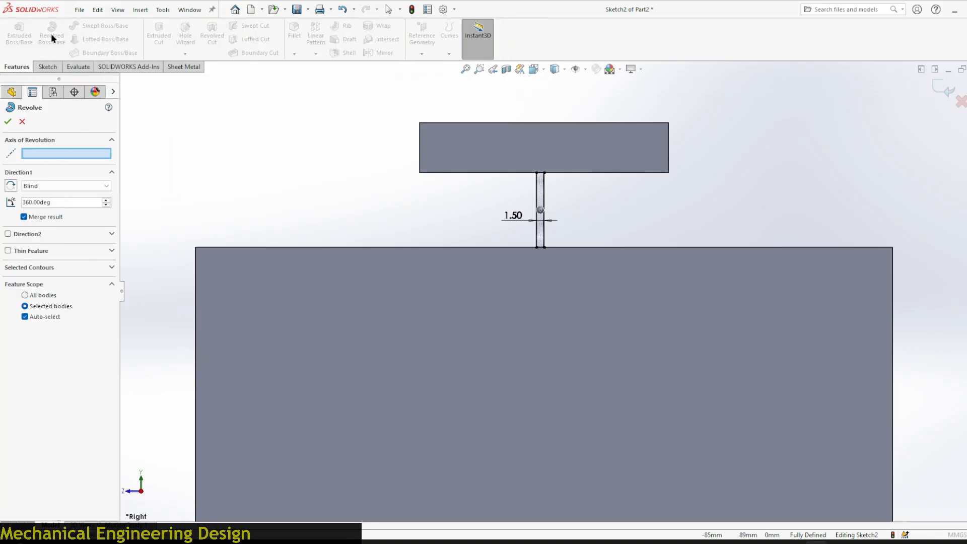
scroll(571, 172, "down", 4)
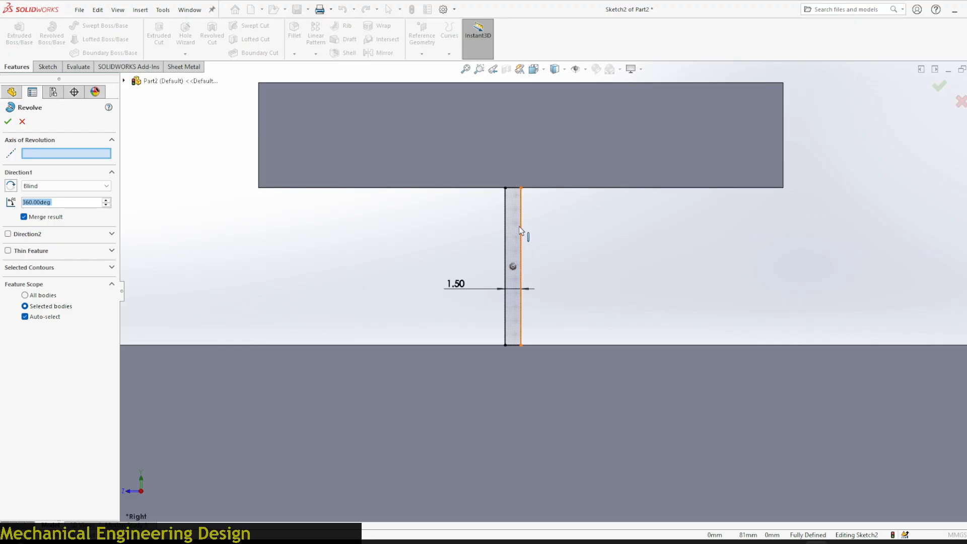
left_click(520, 230)
right_click(521, 231)
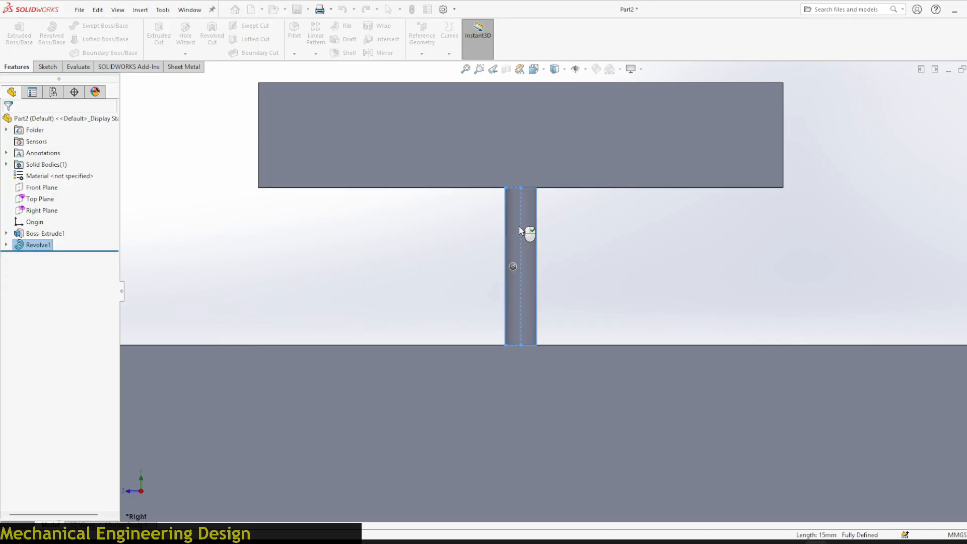
left_click(441, 243)
scroll(439, 245, "up", 4)
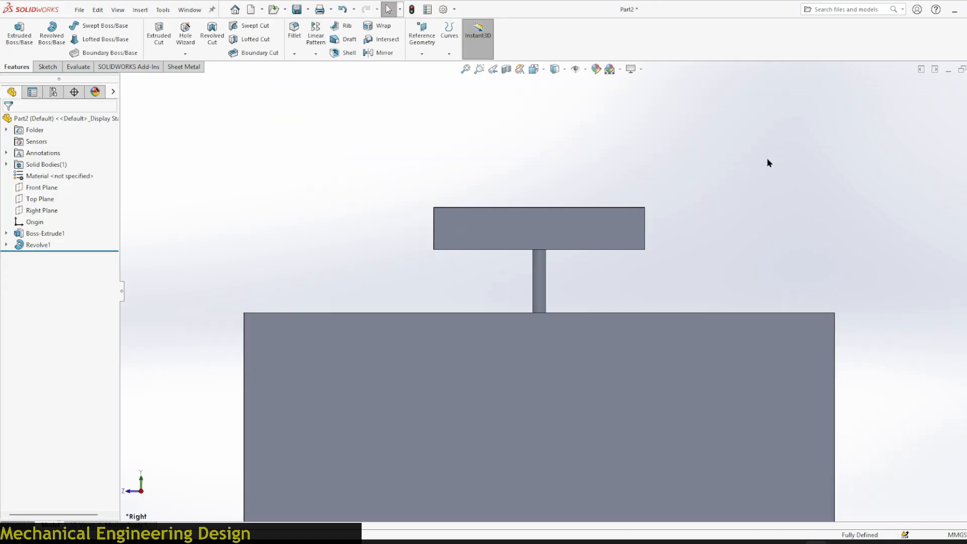
- Fillet the four short corner edges of the small block with a 2 mm radius
middle_click_drag(666, 191, 556, 302)
scroll(556, 302, "down", 4)
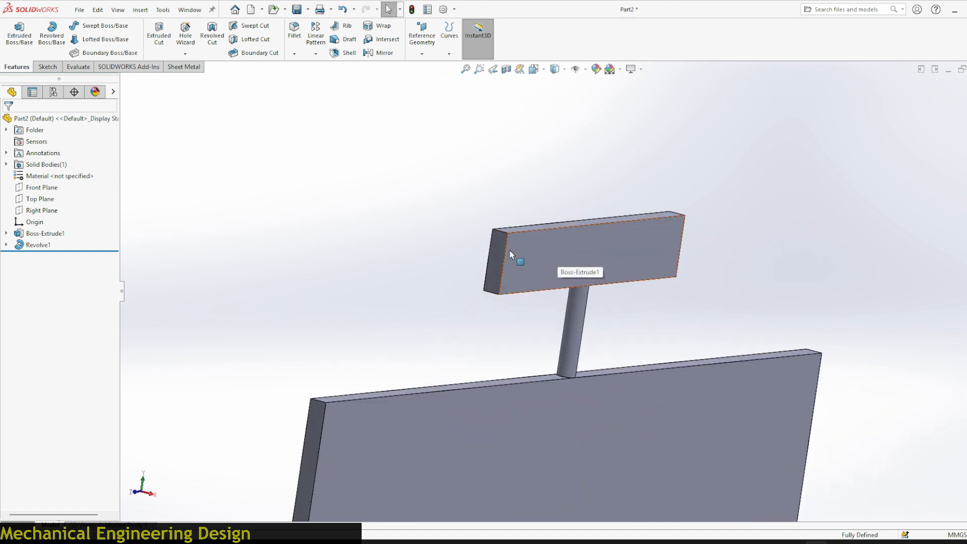
scroll(511, 254, "down", 3)
scroll(668, 261, "up", 4)
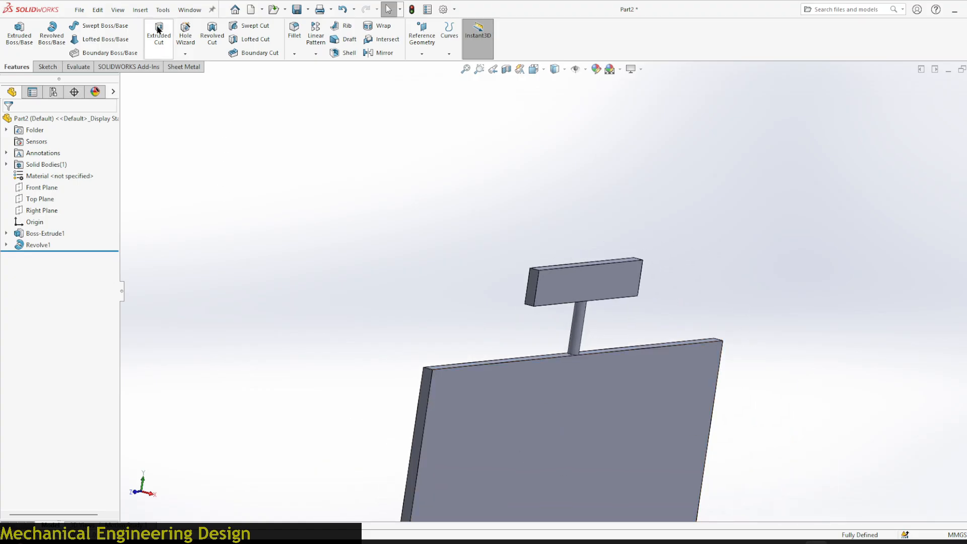
left_click(294, 31)
type("2mm")
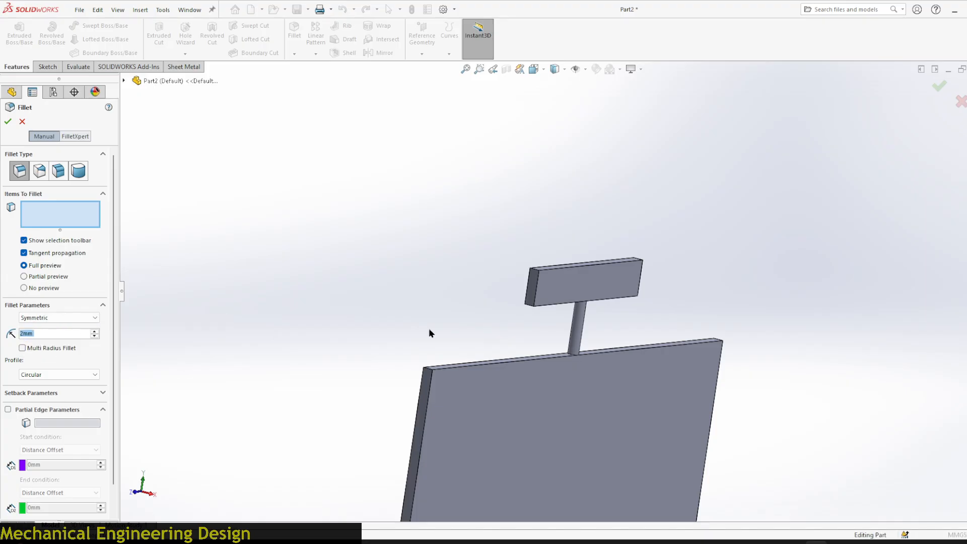
scroll(539, 267, "down", 3)
left_click(536, 281)
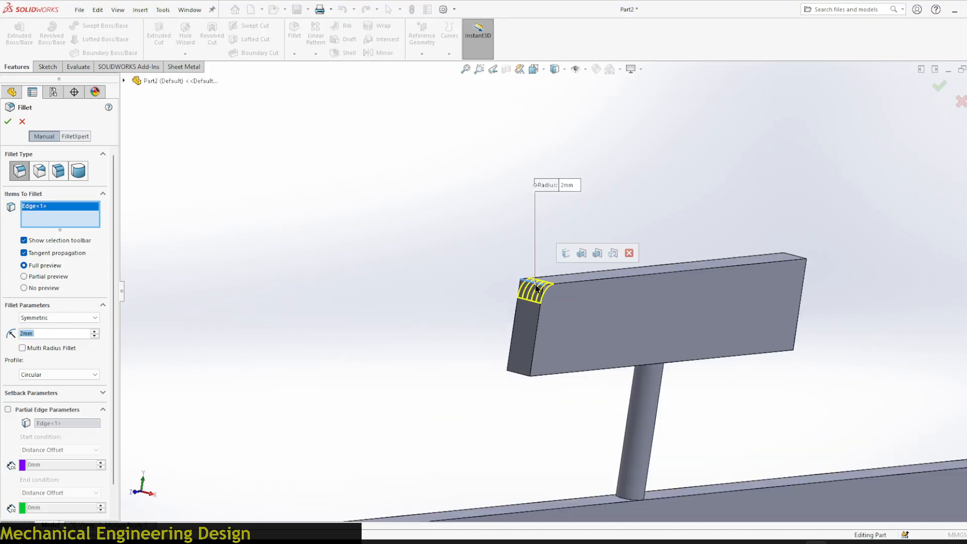
left_click(525, 372)
middle_click_drag(688, 181, 912, 256)
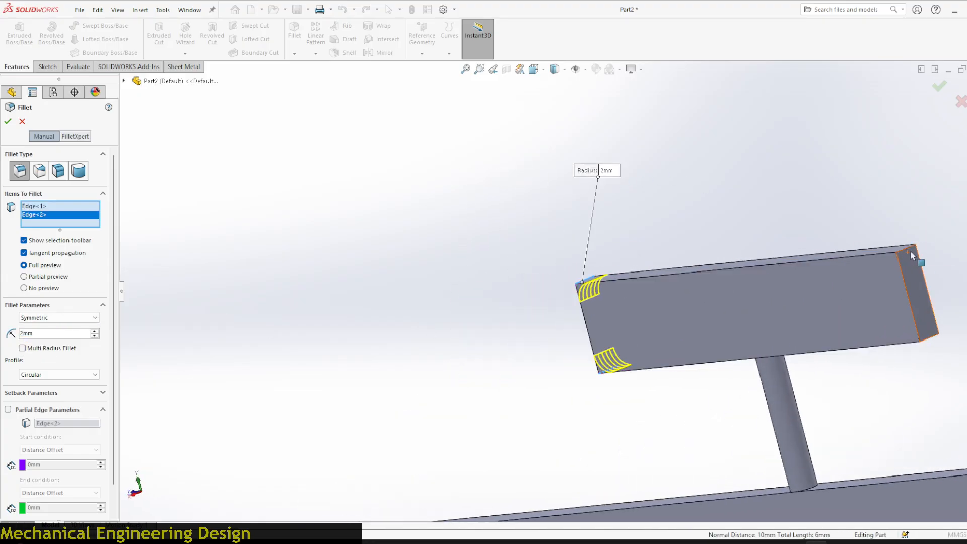
left_click(906, 254)
left_click(930, 340)
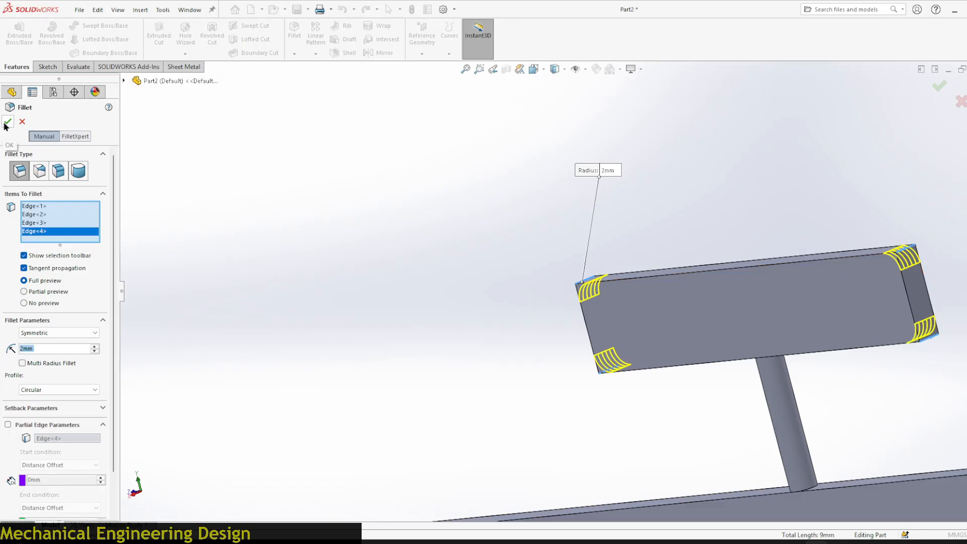
key("Return")
- Fillet the outline edges of both large faces of the small block with a 1 mm radius
scroll(332, 186, "up", 2)
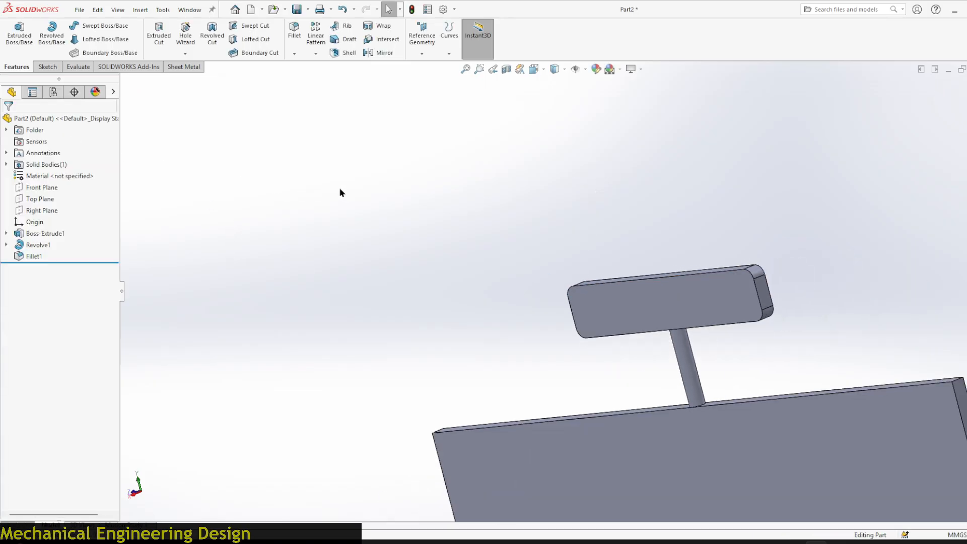
middle_click_drag(620, 231, 795, 194)
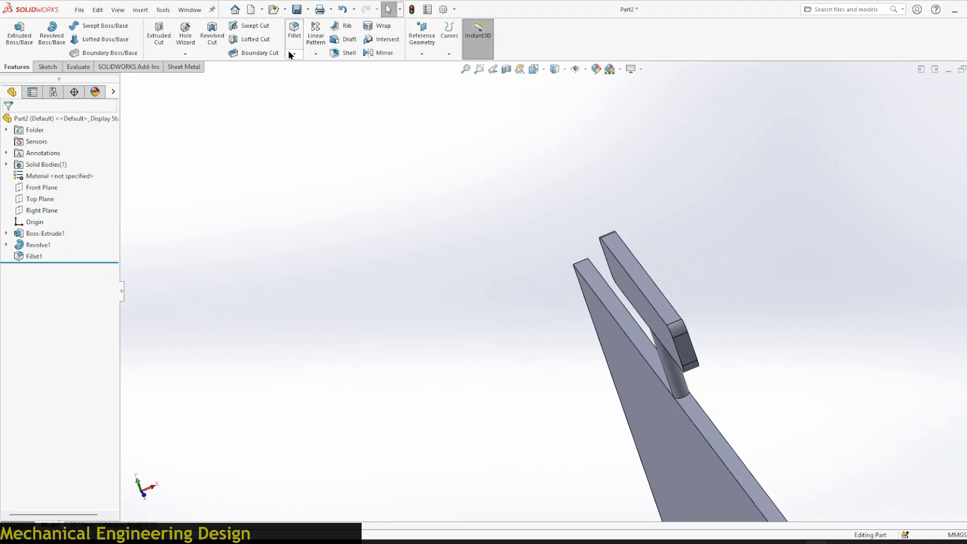
left_click(293, 37)
type("1")
key("Return")
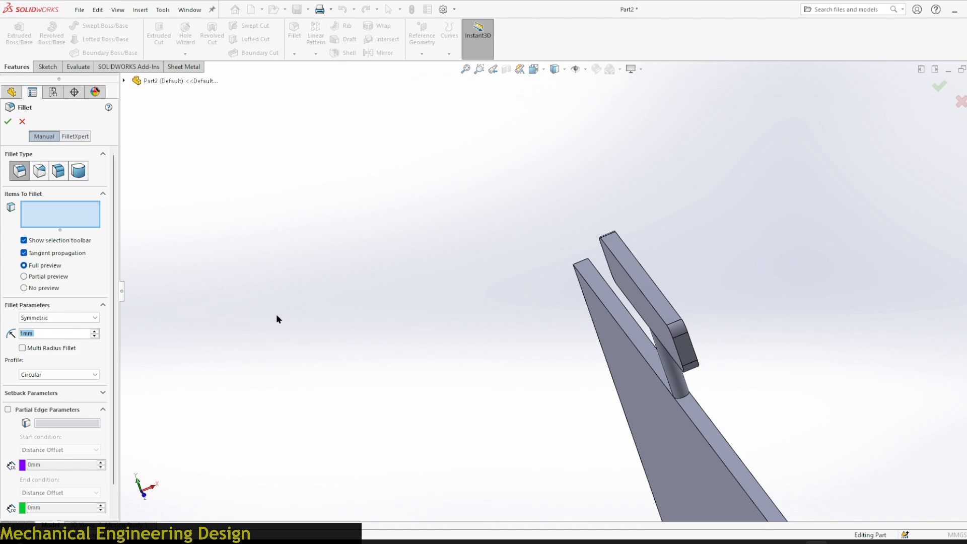
left_click(649, 280)
left_click(650, 278)
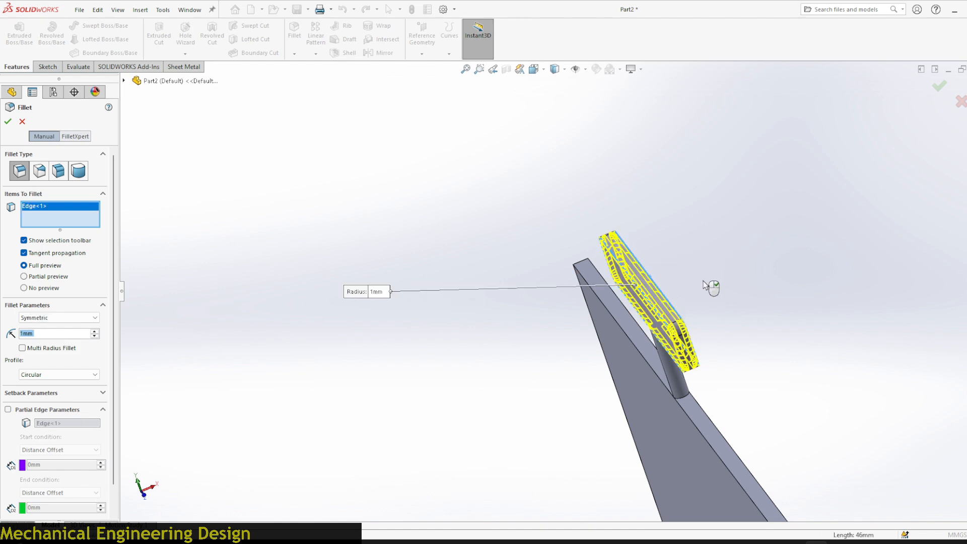
middle_click_drag(711, 286, 619, 276)
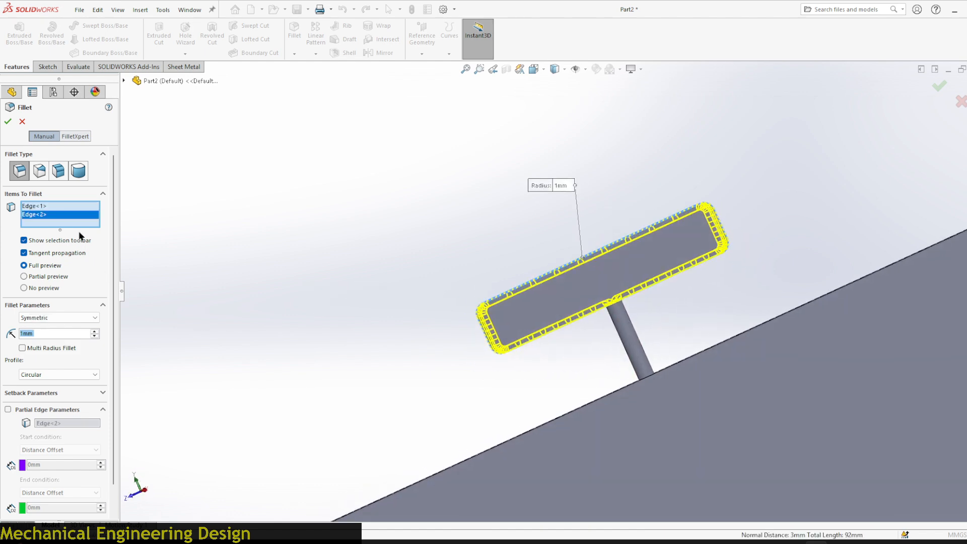
left_click(7, 121)
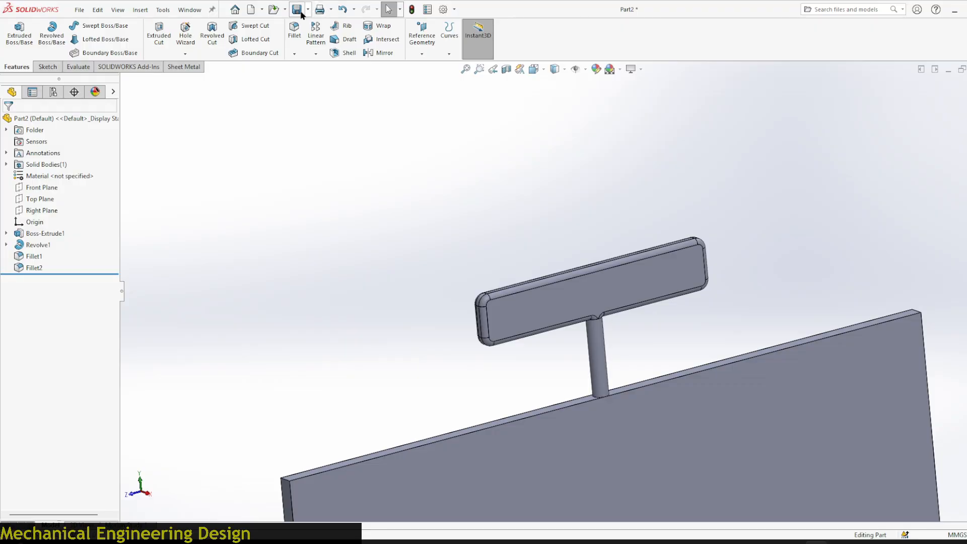
- Save the part as "airflow lid" in the Solidworks New folder
left_click(297, 9)
key("BackSpace")
type("ai")
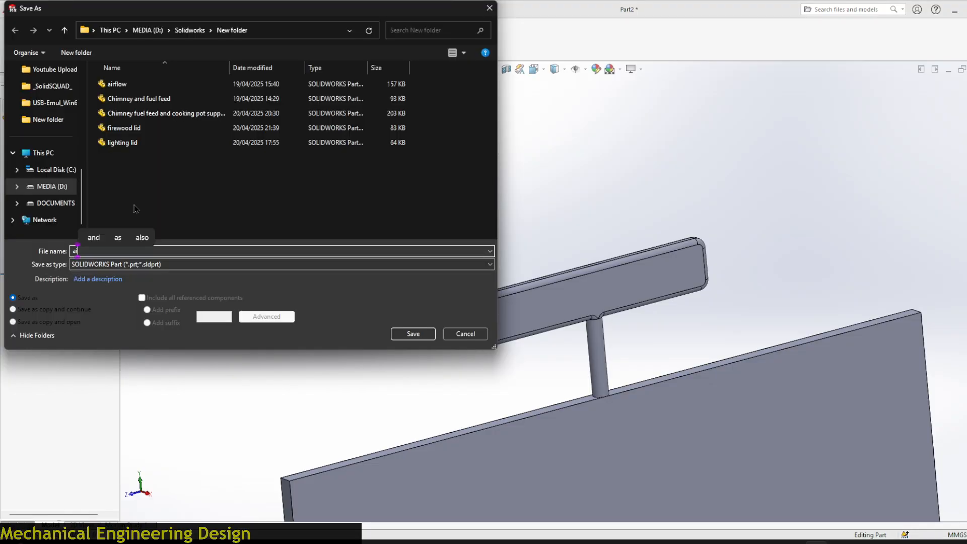
type("rflow lid")
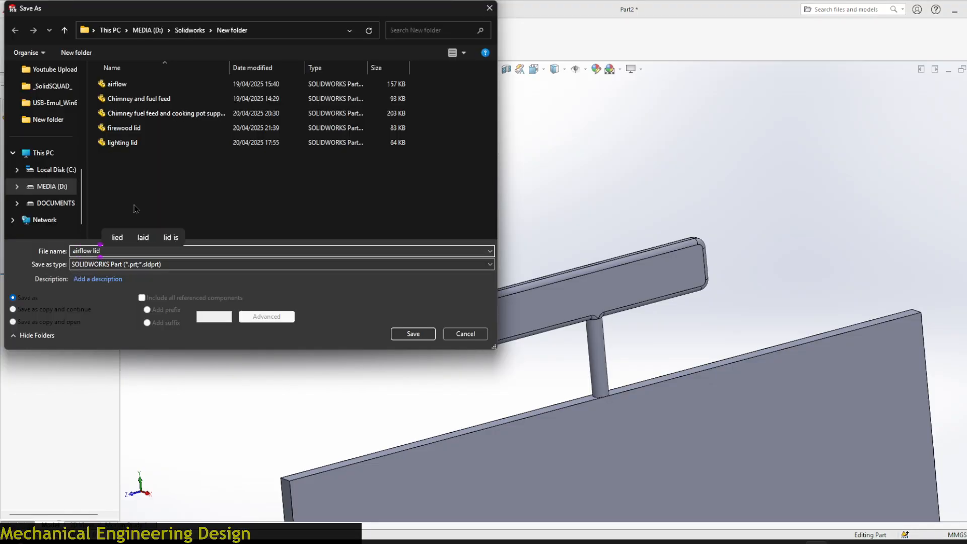
key("Return")
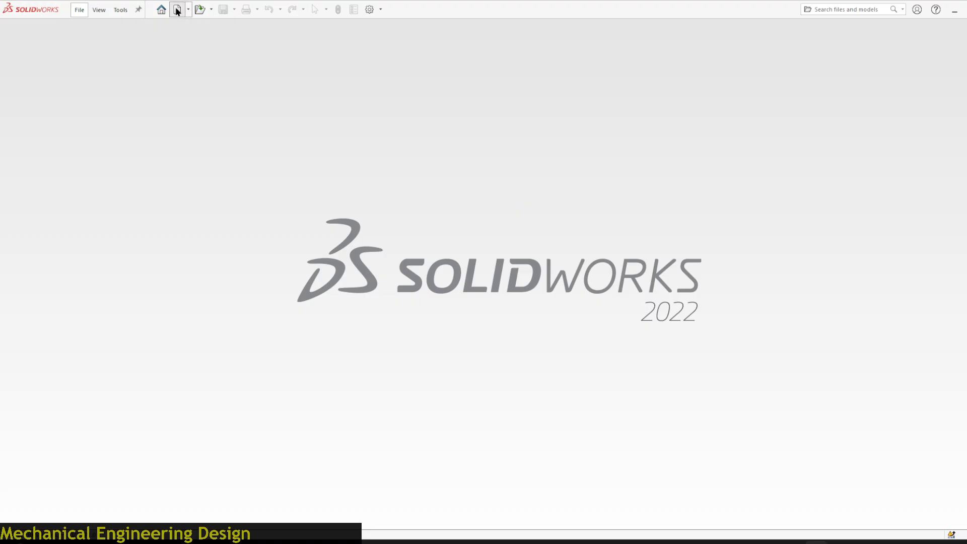
- Create a new assembly and place the Chimney fuel feed and cooking pot support part as its first component
left_click(177, 10)
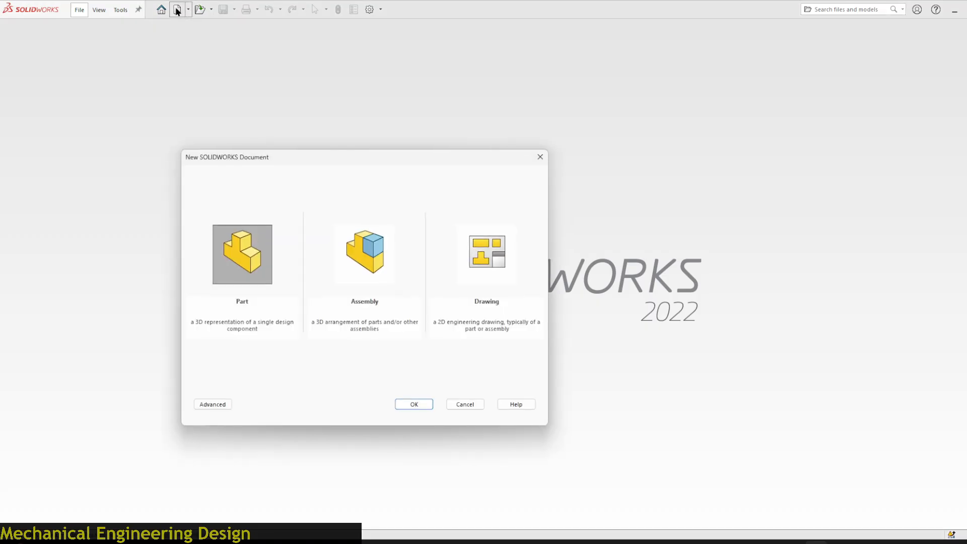
left_click(352, 238)
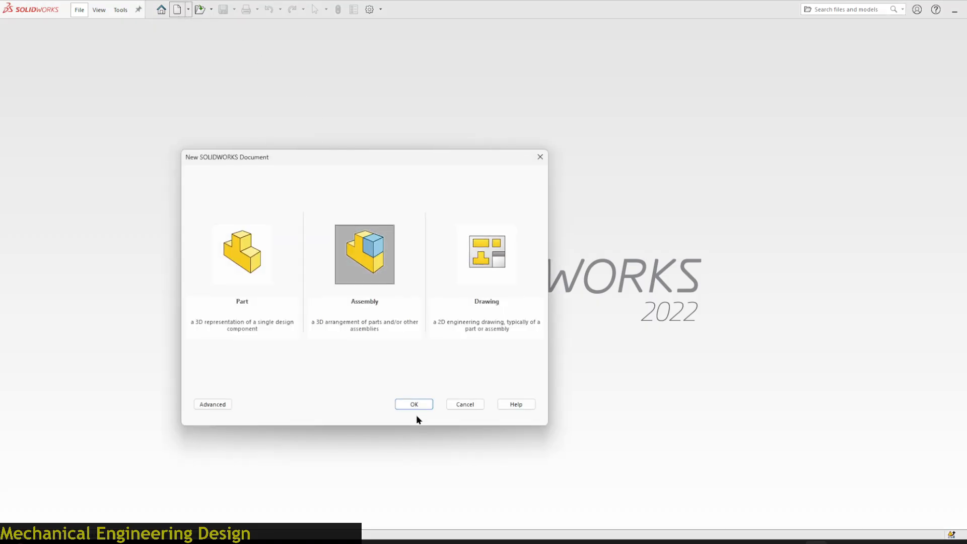
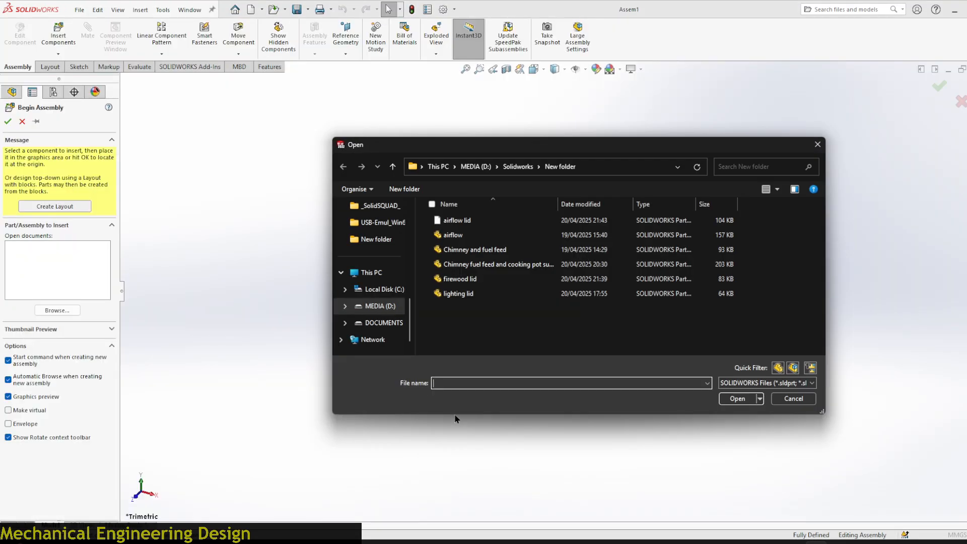
double_click(474, 271)
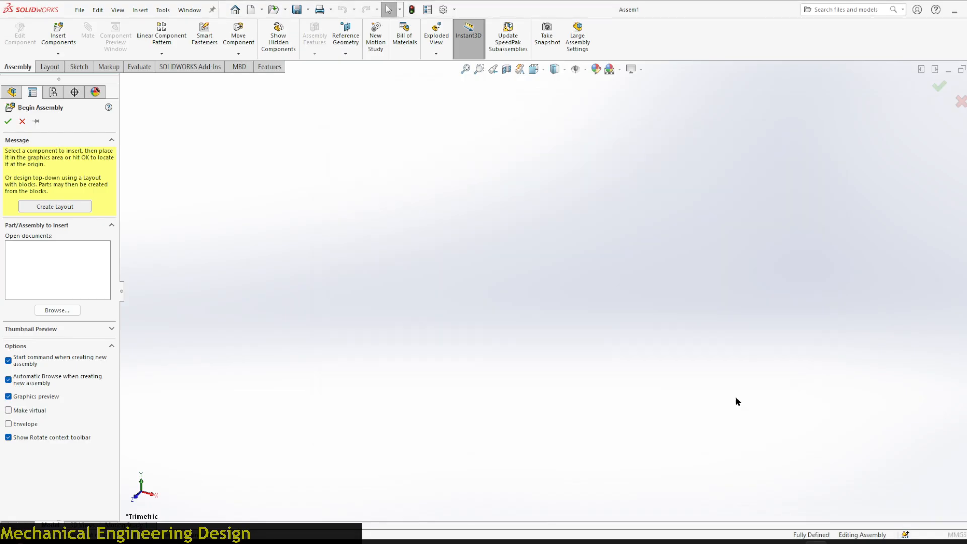
left_click(525, 334)
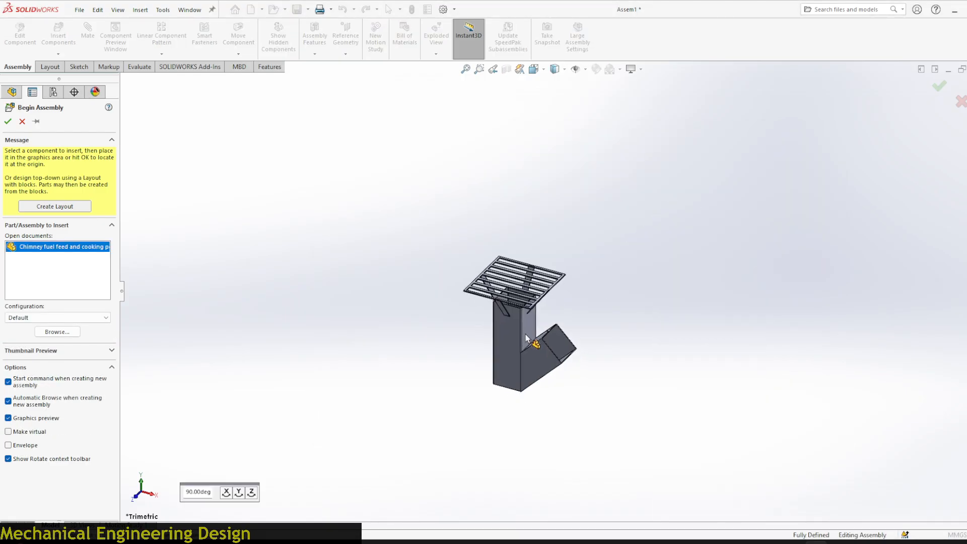
scroll(603, 398, "up", 3)
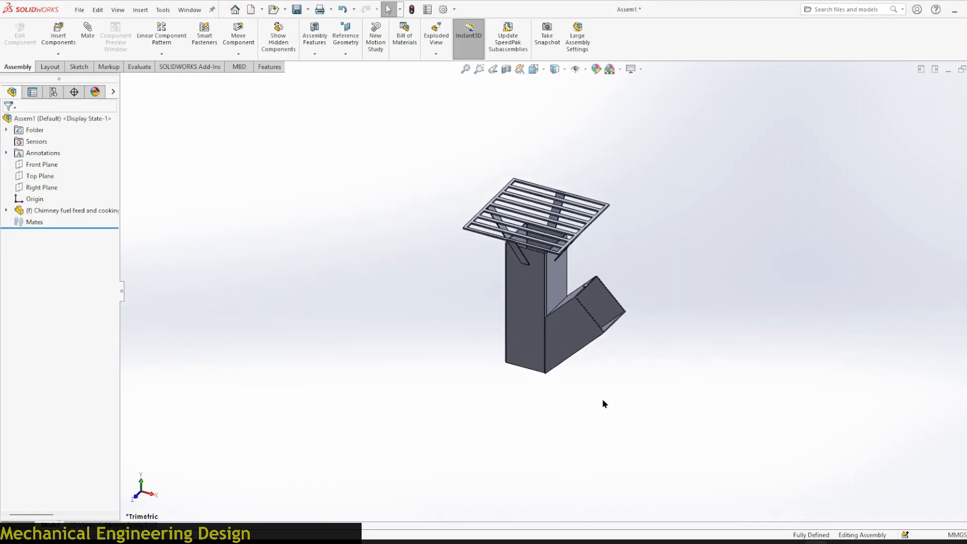
scroll(616, 297, "down", 1)
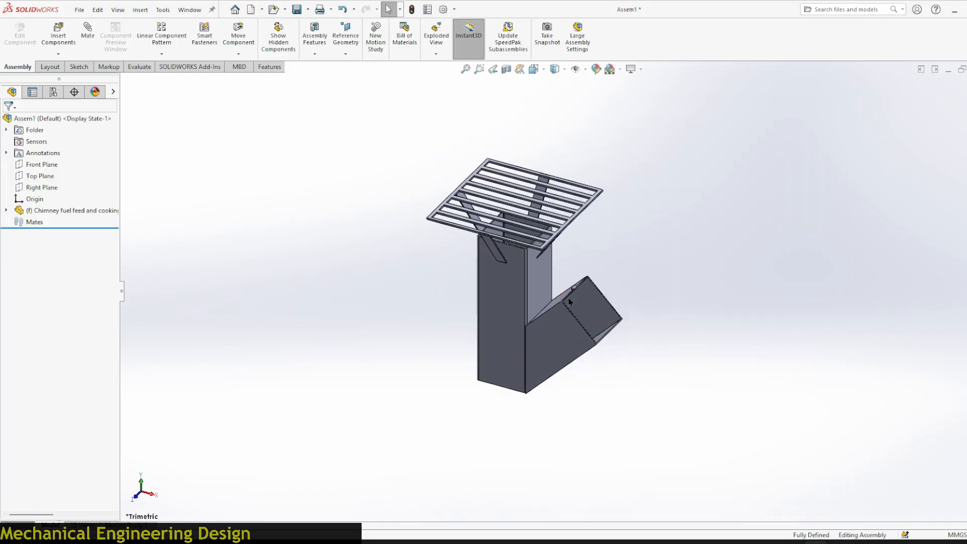
left_click(495, 292)
left_click(385, 291)
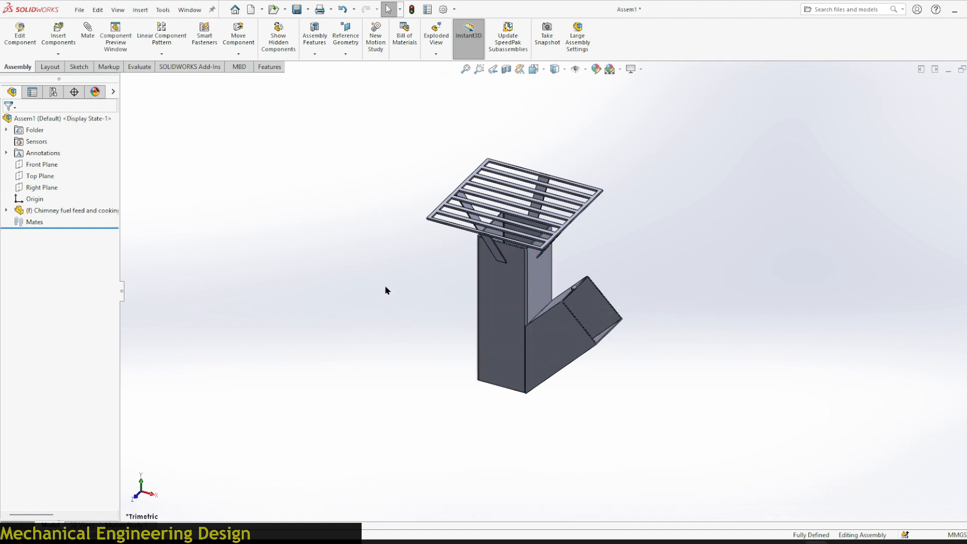
scroll(385, 286, "up", 2)
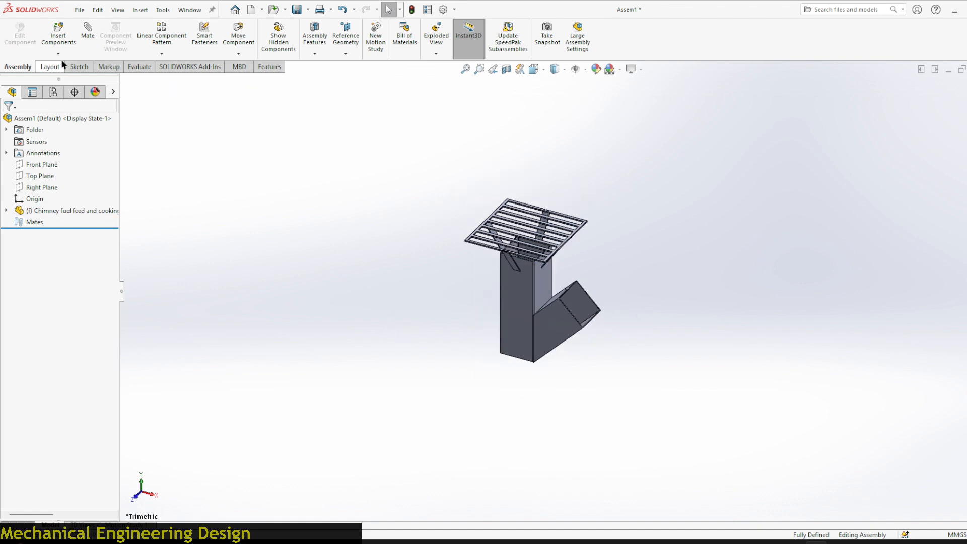
- Load airflow lid, airflow, Chimney and fuel feed, firewood lid and lighting lid together as components to insert
left_click(59, 31)
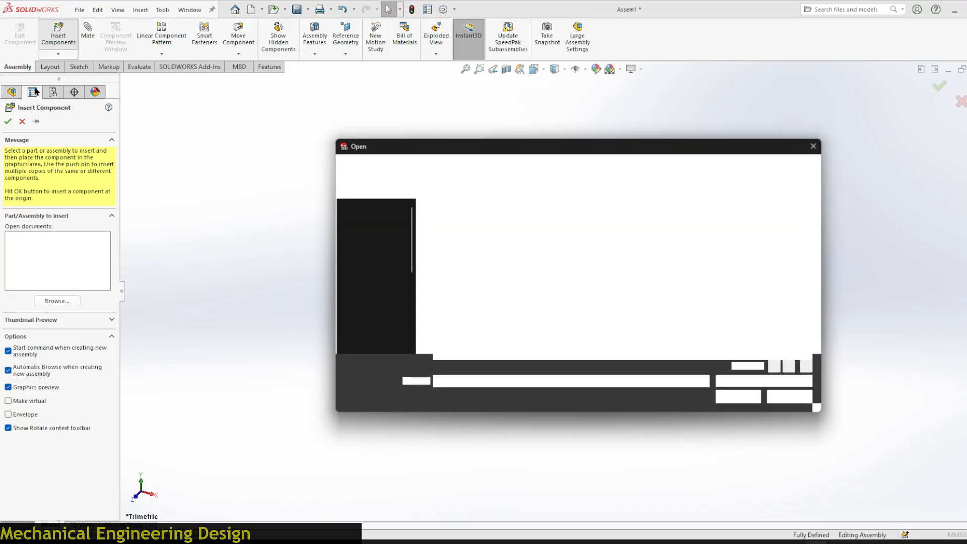
left_click(467, 294)
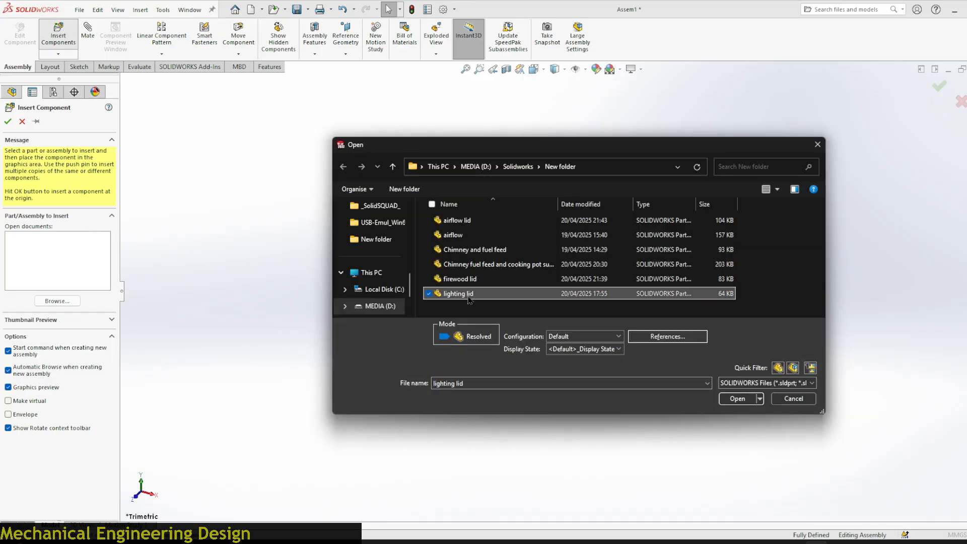
left_click(465, 225, "shift")
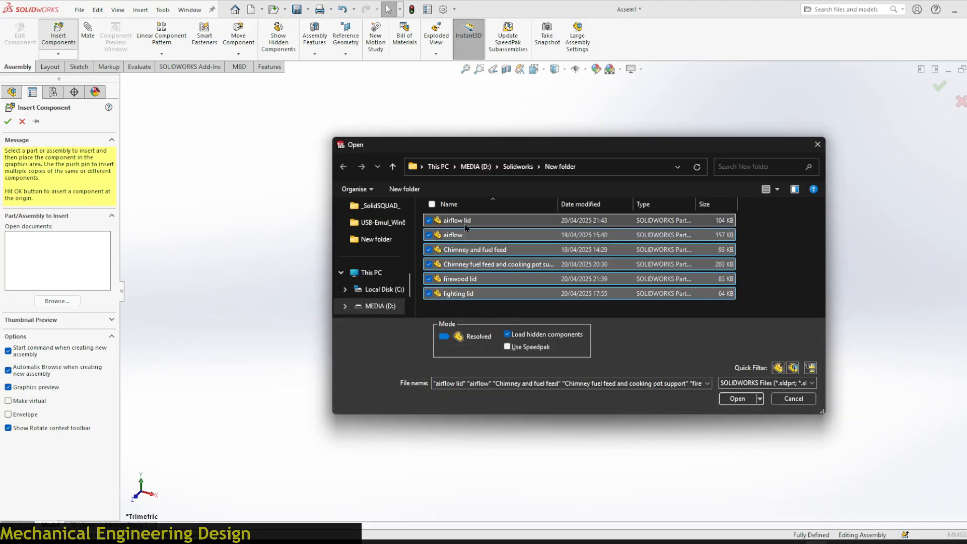
left_click(456, 267, "ctrl")
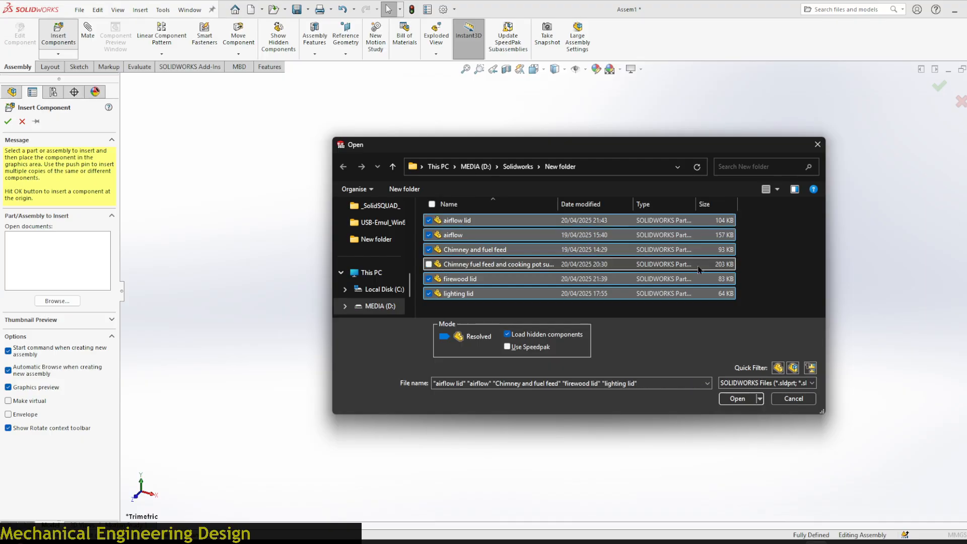
left_click(737, 398)
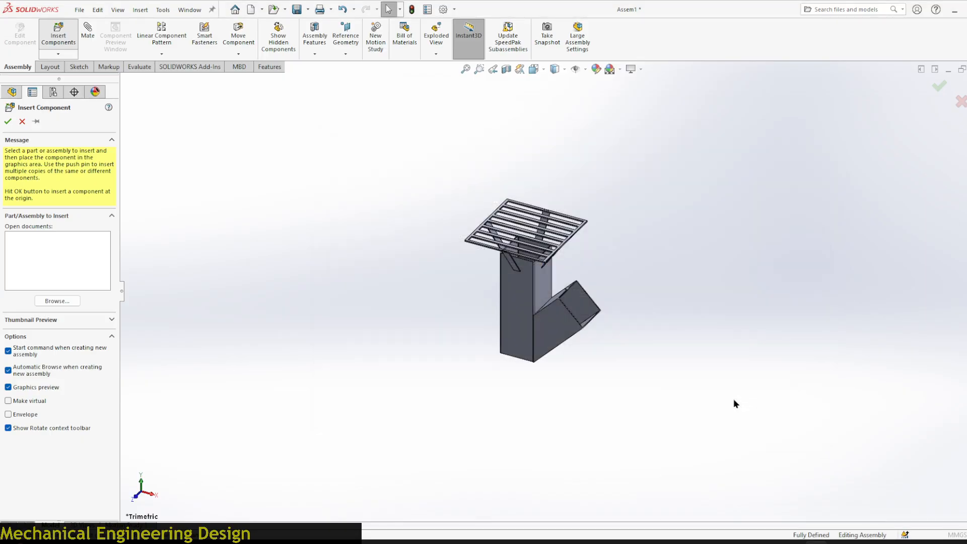
- Place the airflow component below the chimney and the airflow lid just beyond its open end
scroll(560, 392, "down", 5)
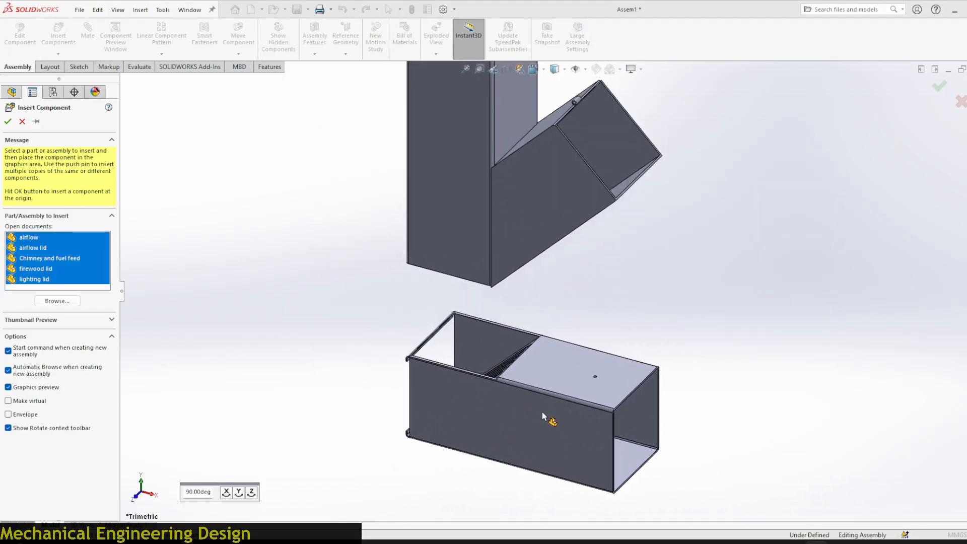
left_click(584, 410)
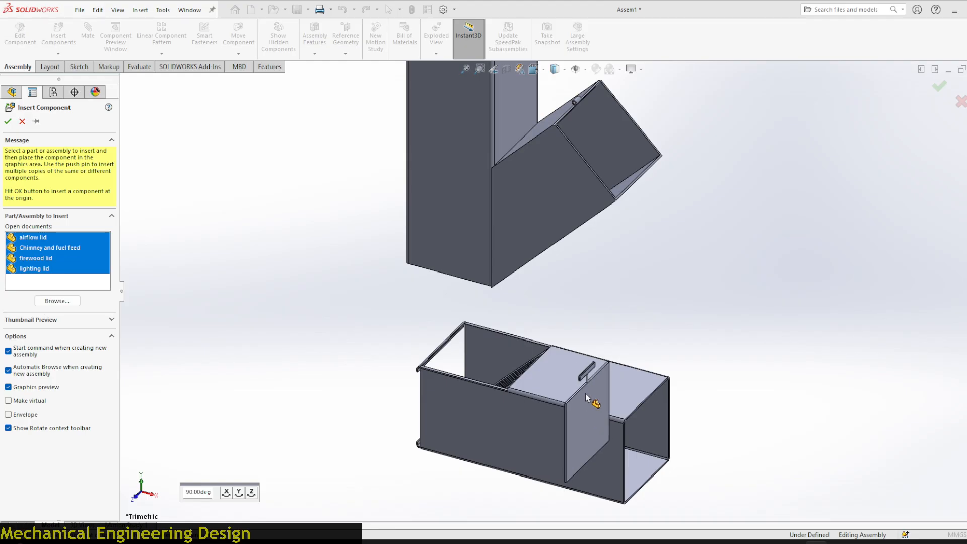
scroll(590, 379, "up", 2)
scroll(579, 373, "down", 5)
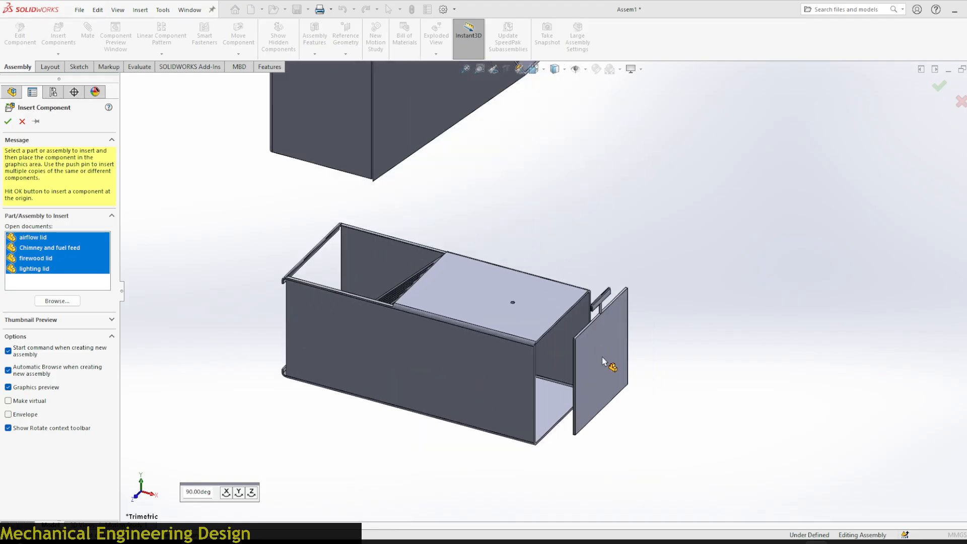
left_click(642, 387)
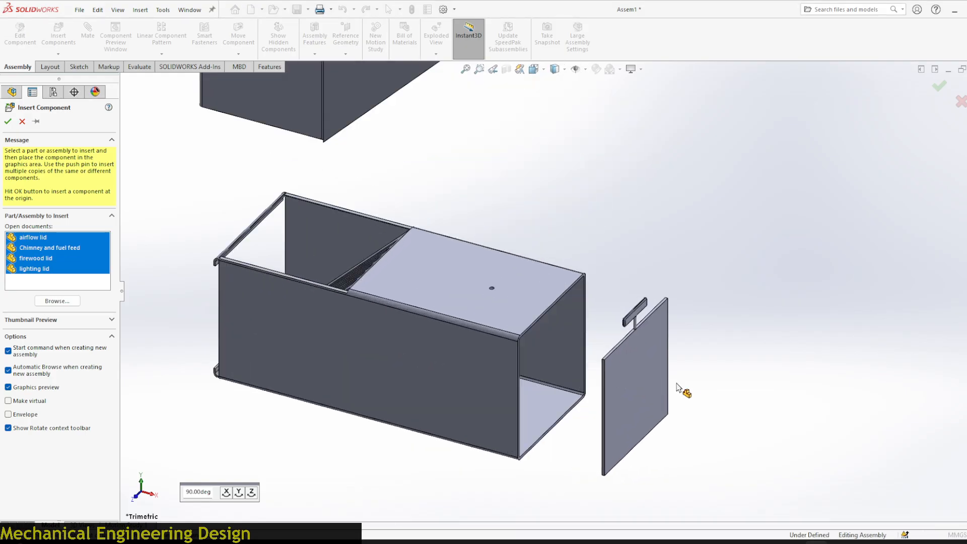
- Place the Chimney and fuel feed component in the empty space well away from the stove
scroll(724, 394, "up", 5)
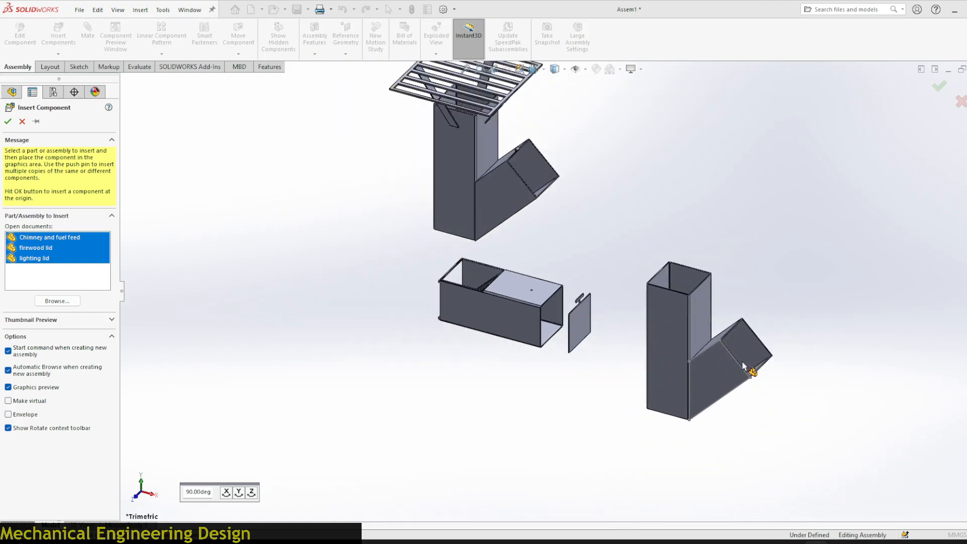
scroll(750, 370, "up", 2)
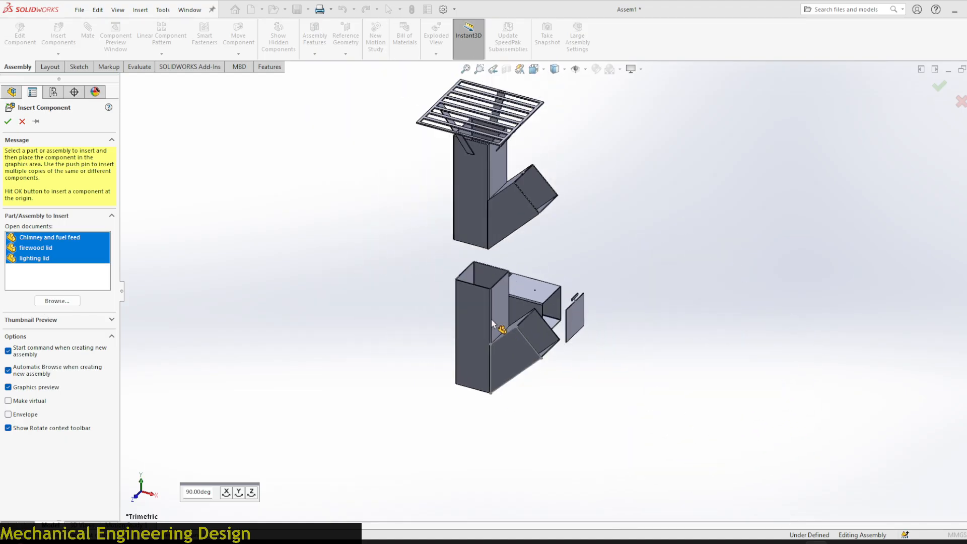
left_click(222, 277)
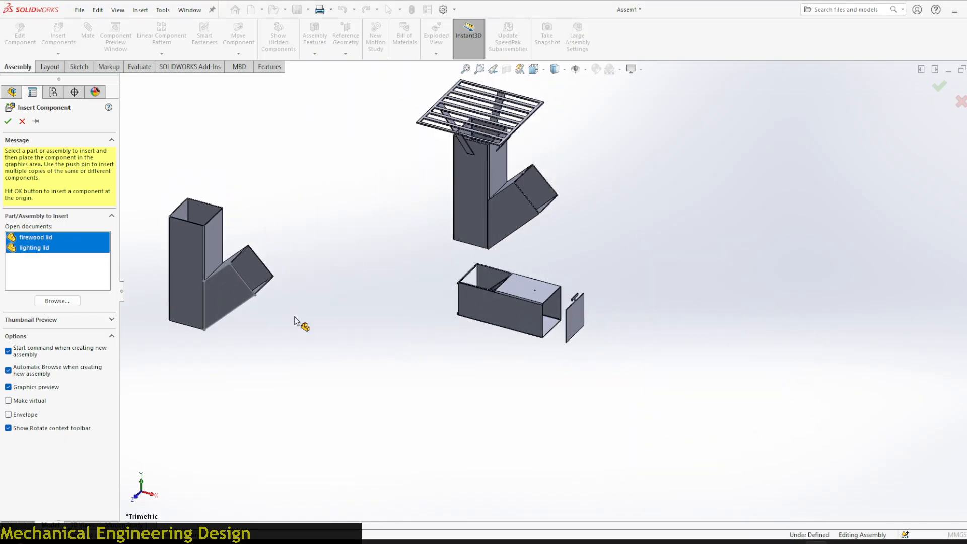
- Place the firewood lid beside the fuel feed opening and the lighting lid near the grated end of the airflow part
scroll(583, 241, "down", 3)
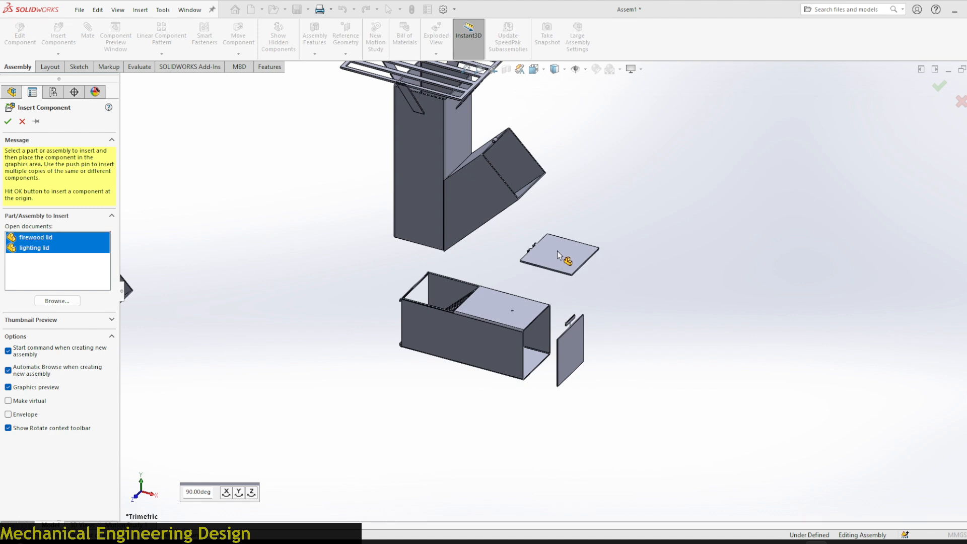
scroll(546, 162, "down", 3)
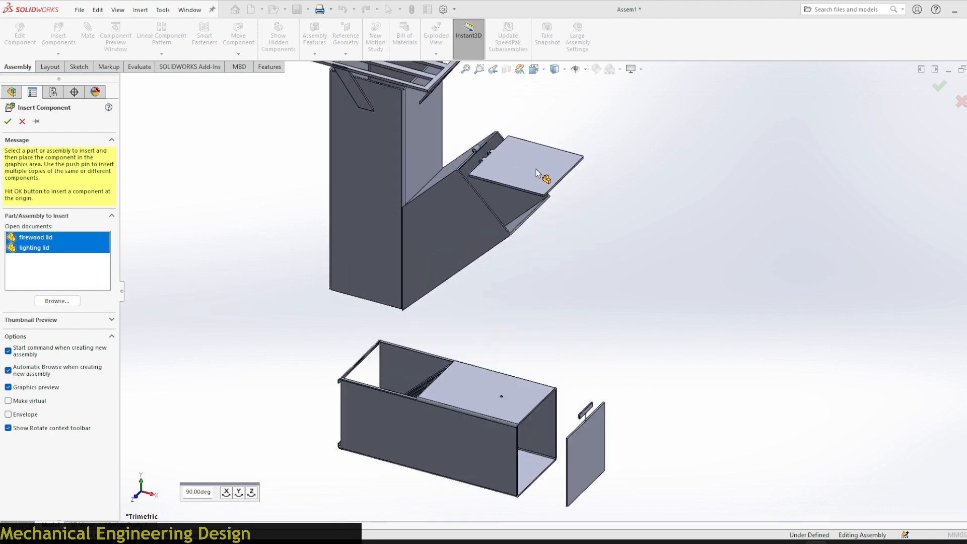
left_click(659, 221)
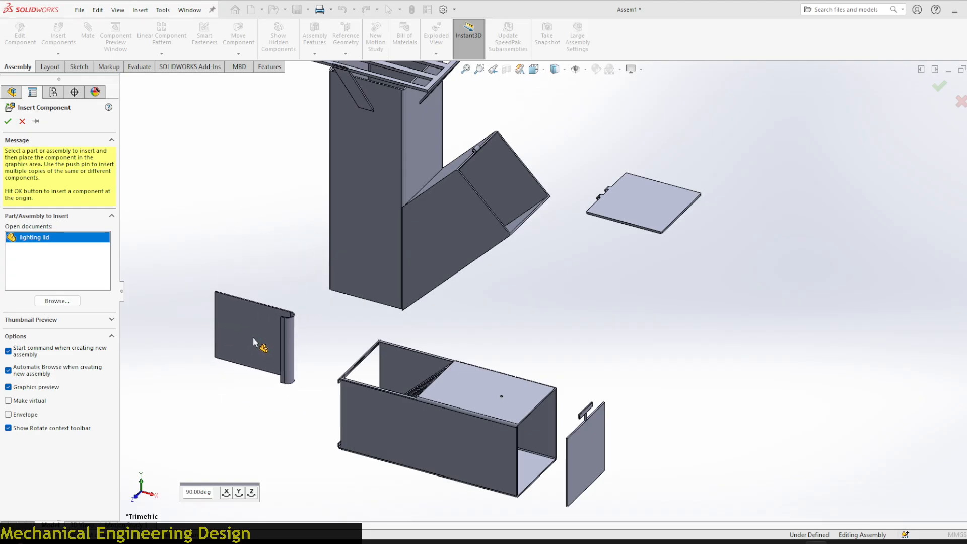
left_click(259, 330)
- Delete the separate Chimney and fuel feed component from the assembly
scroll(600, 329, "up", 5)
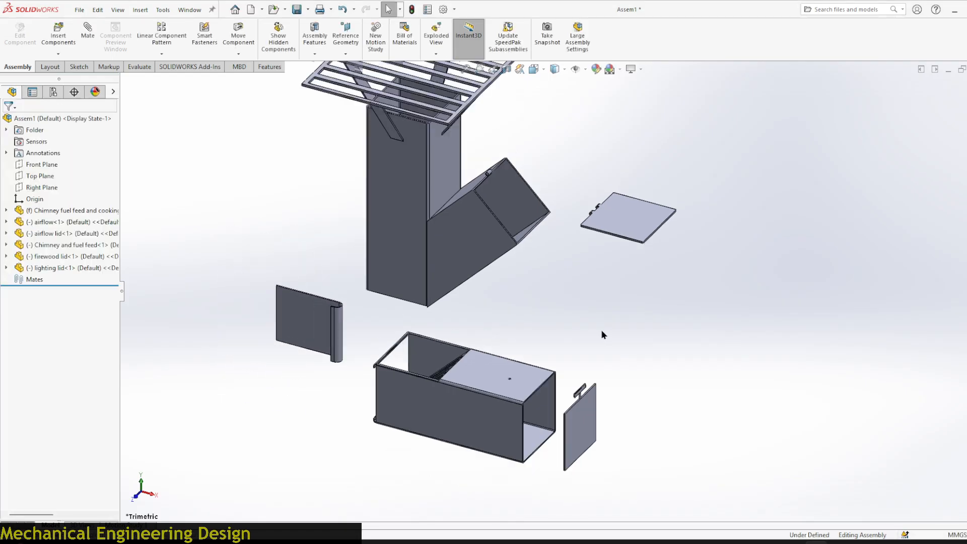
scroll(198, 303, "down", 3)
left_click(189, 249)
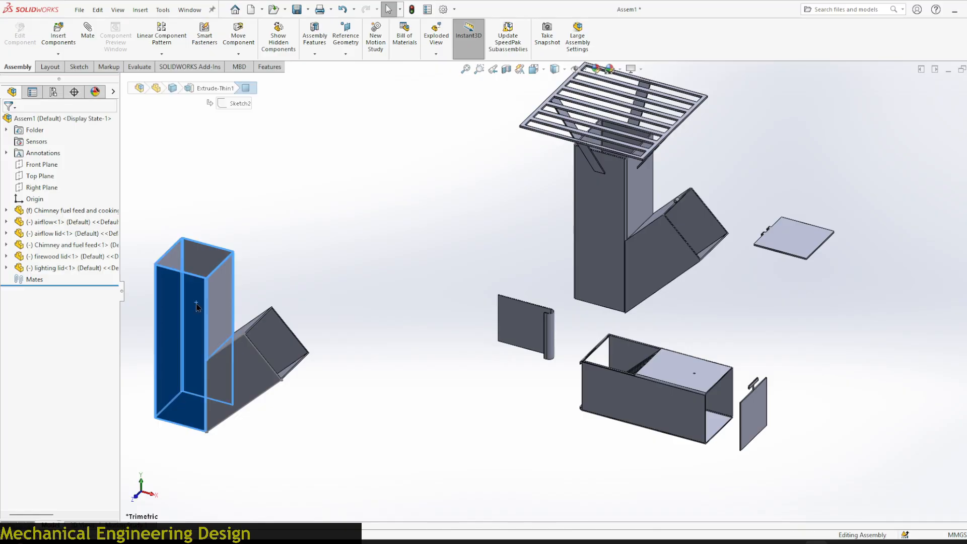
key("Delete")
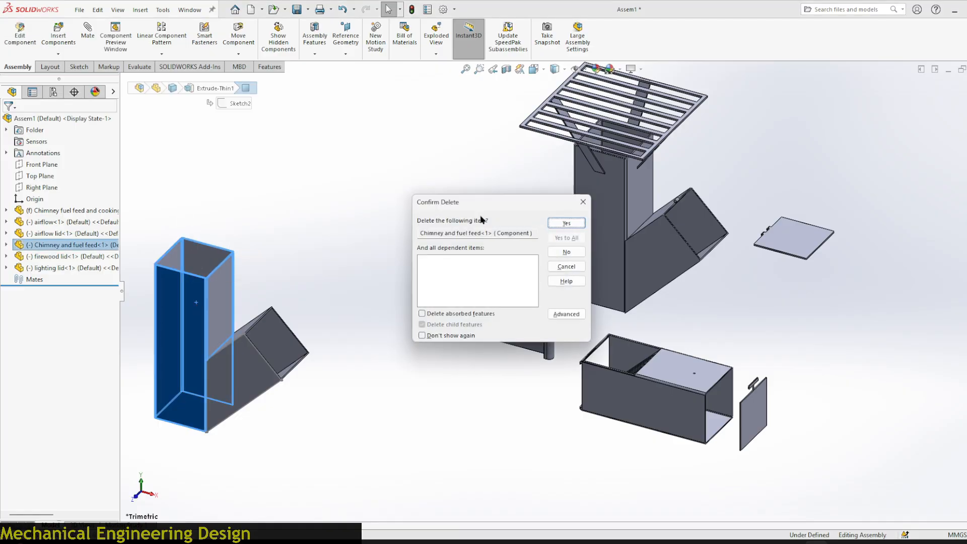
left_click(566, 223)
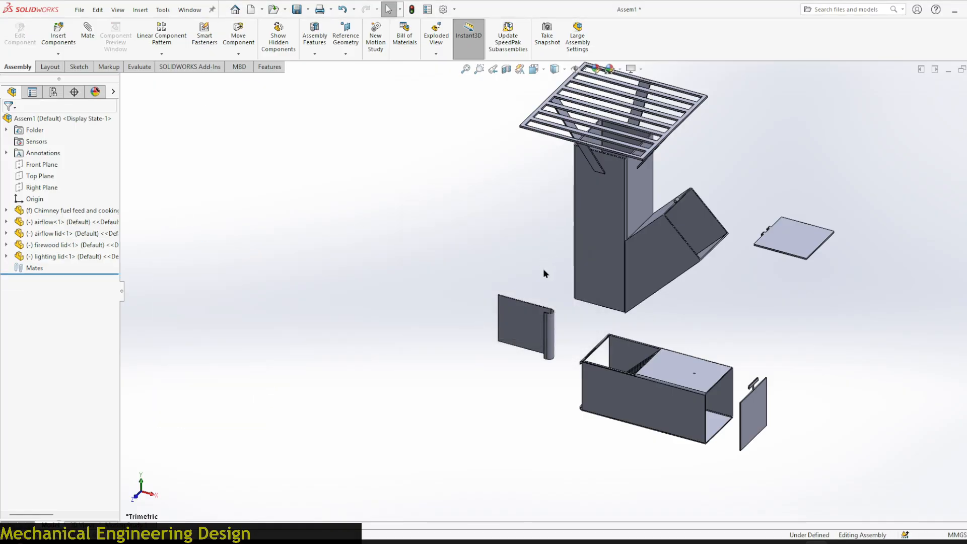
- Move the lighting lid clear of the airflow part's grated end and rotate it so its curled edge faces outward
scroll(543, 268, "up", 2)
middle_click_drag(472, 236, 522, 209)
scroll(664, 350, "down", 10)
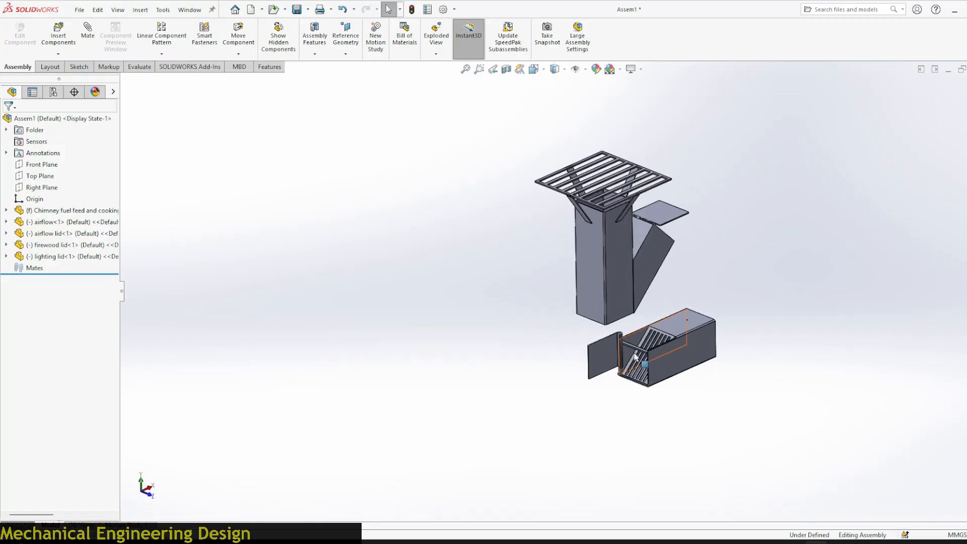
scroll(564, 310, "up", 8)
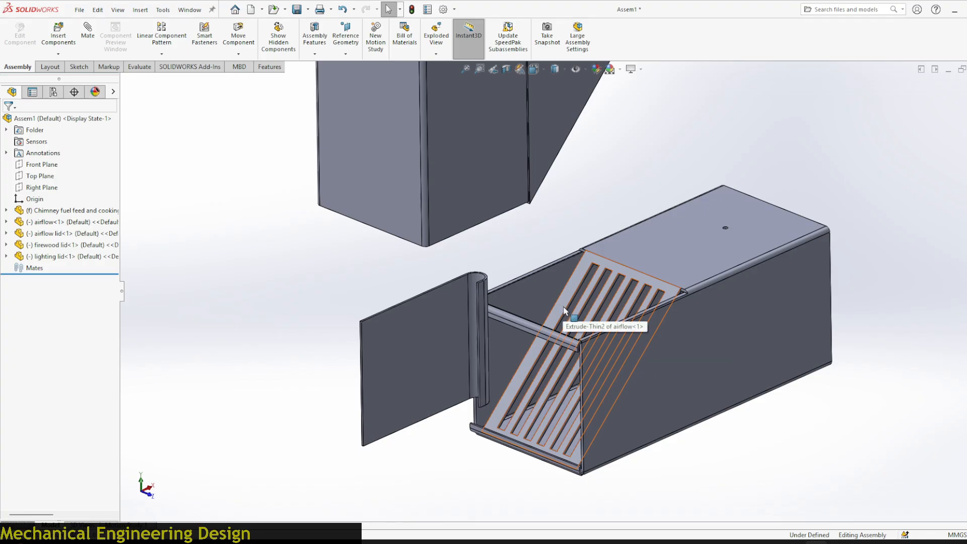
scroll(600, 261, "down", 5)
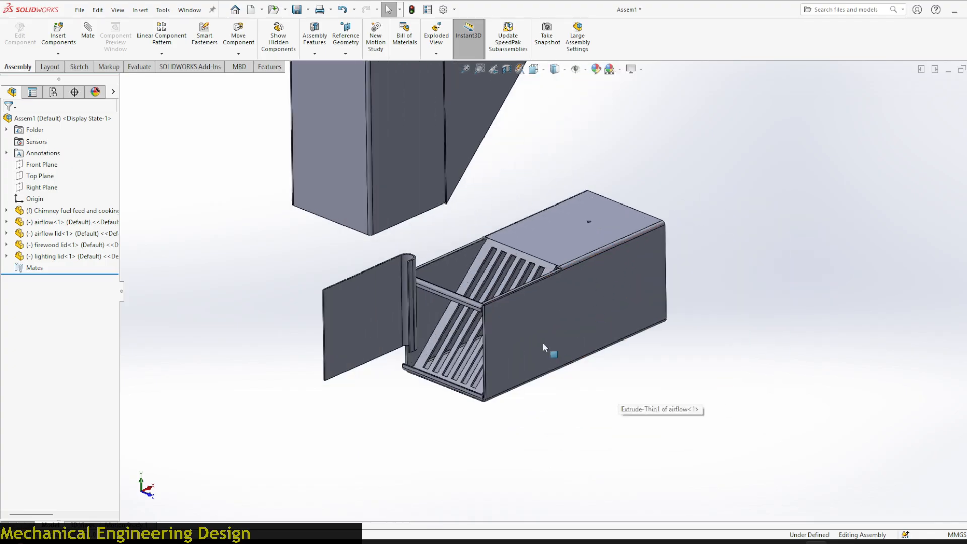
left_click(581, 319)
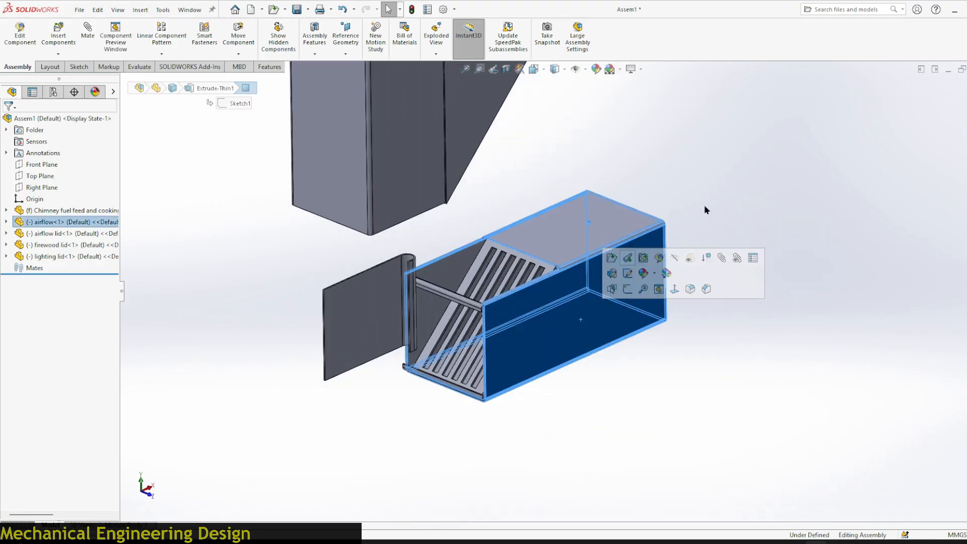
left_click(738, 151)
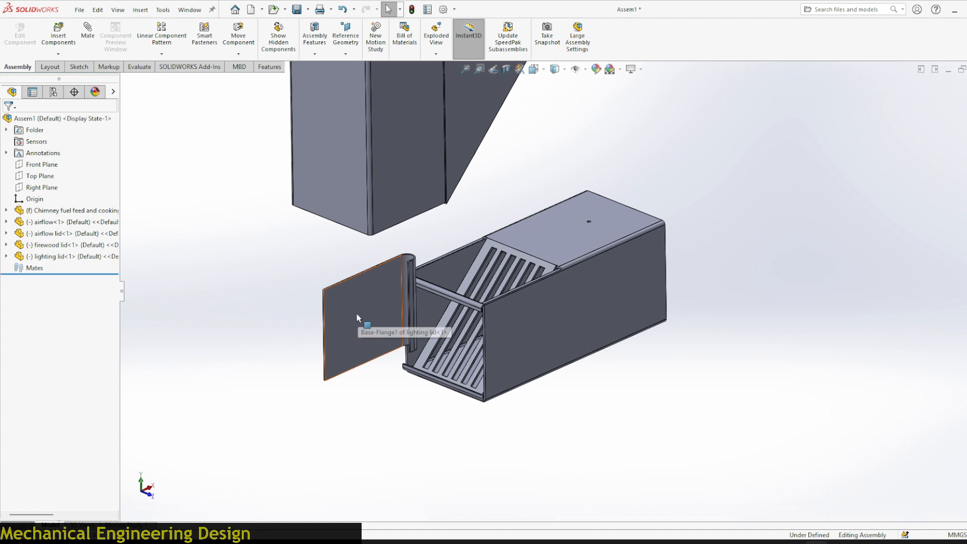
left_click(369, 309)
left_click_drag(369, 308, 336, 297)
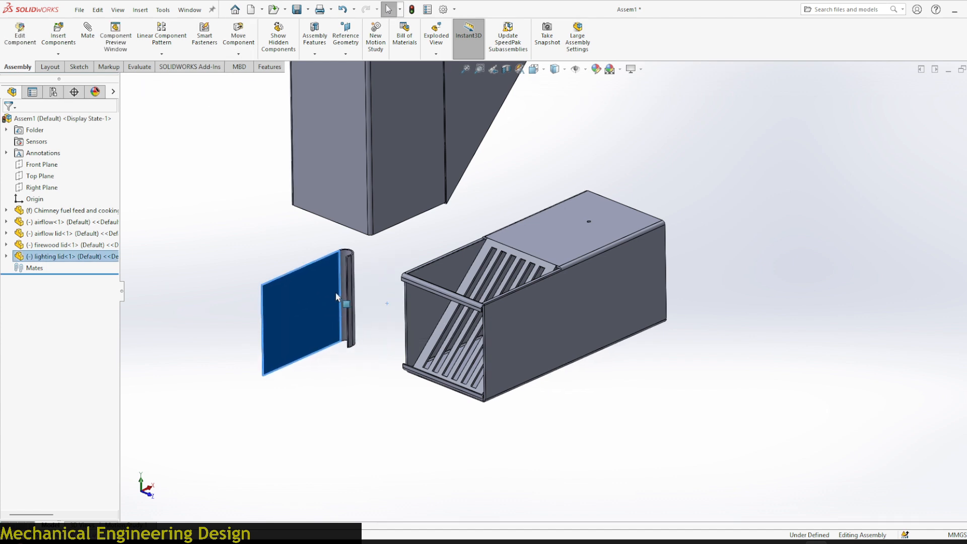
right_click_drag(312, 291, 86, 254)
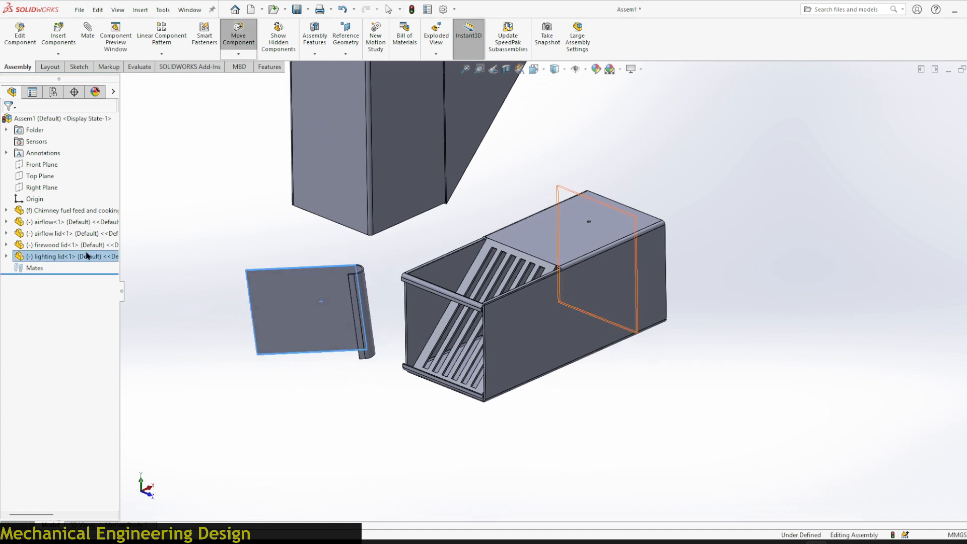
right_click_drag(282, 318, 244, 277)
- Add a Coincident mate between the airflow part's end face at the grate and the flat face of the lighting lid
scroll(512, 316, "down", 4)
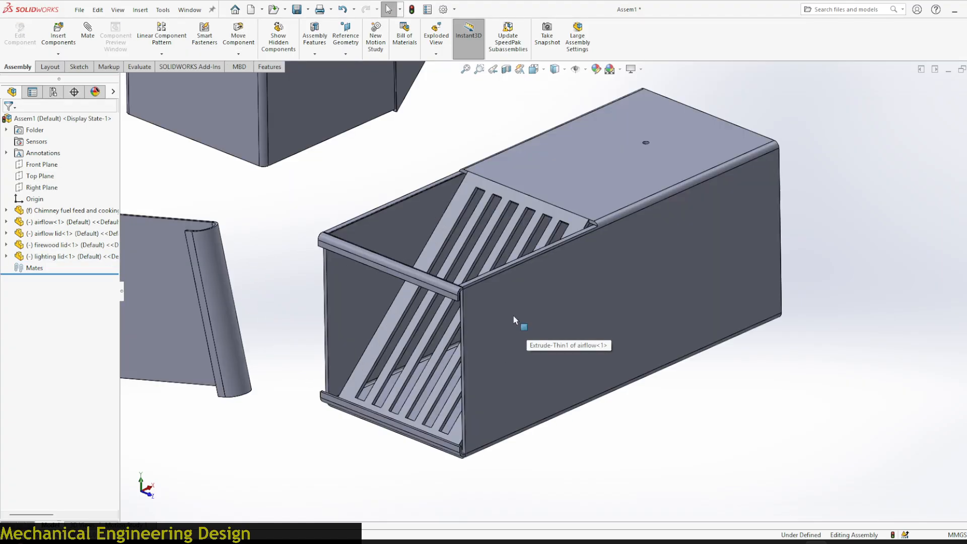
scroll(510, 315, "up", 2)
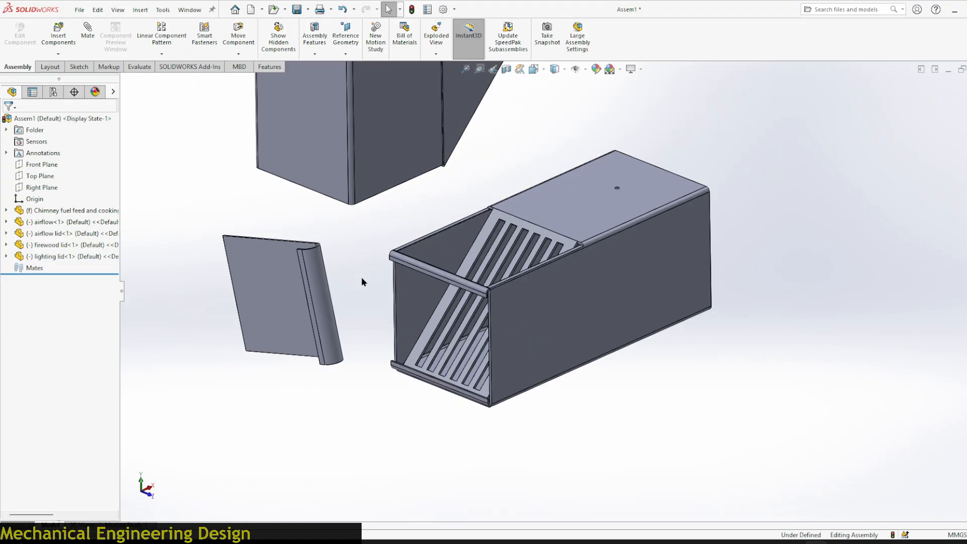
scroll(496, 310, "down", 4)
scroll(496, 310, "down", 5)
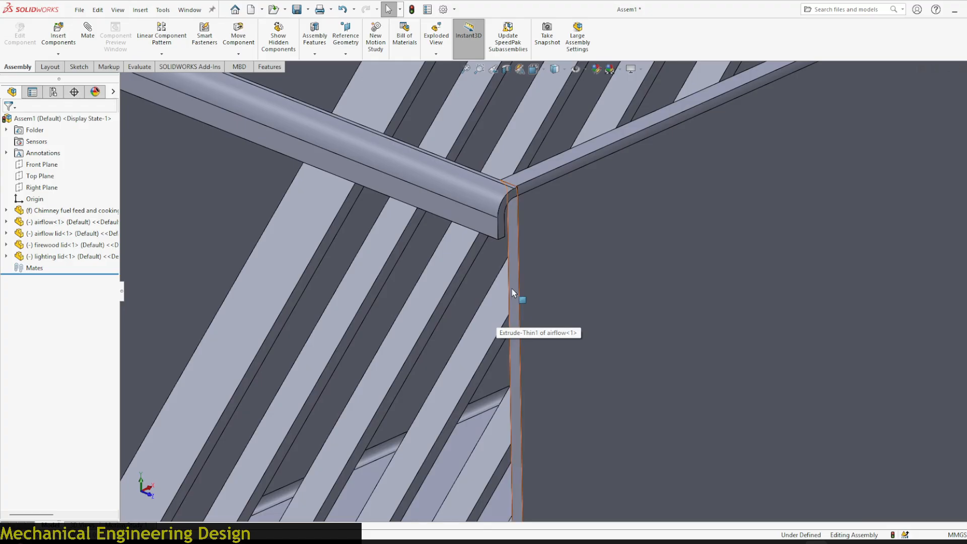
left_click(512, 288)
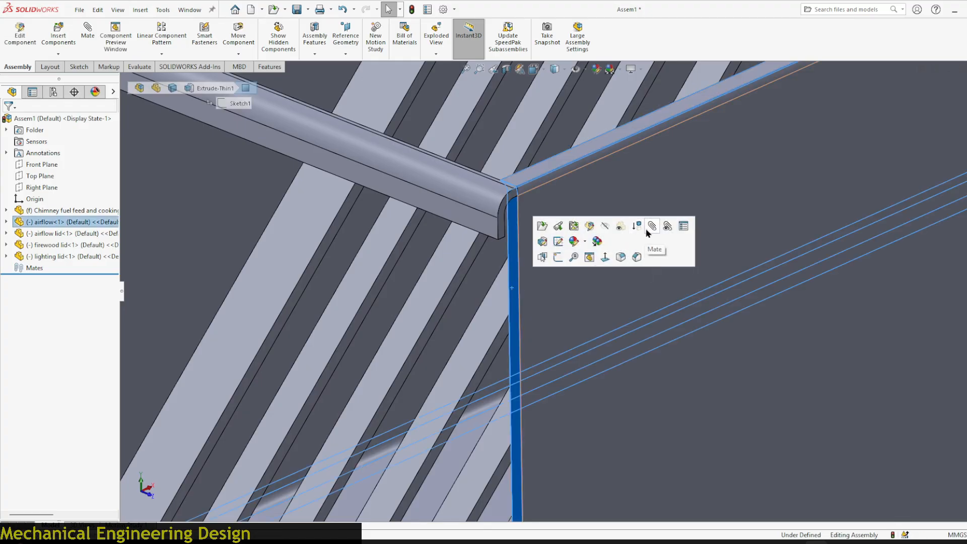
left_click(652, 227)
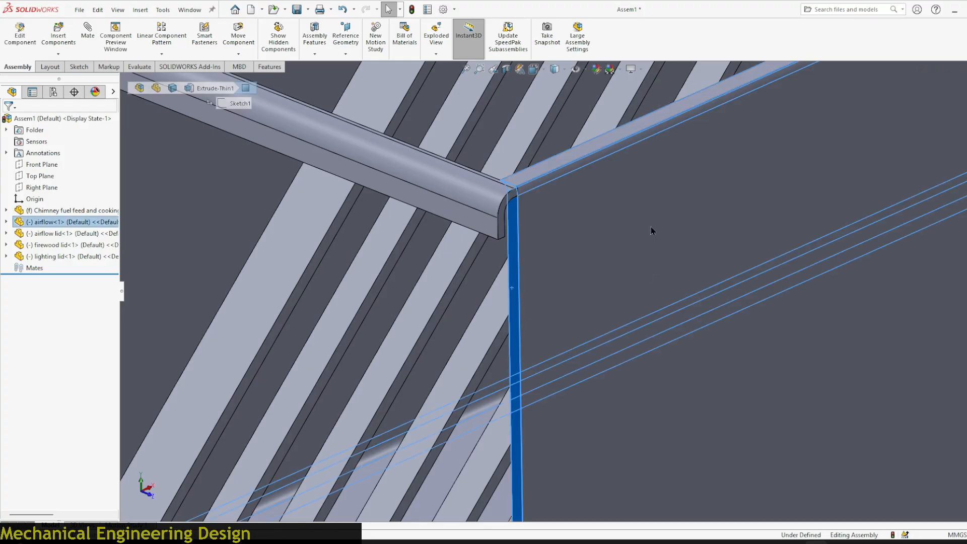
scroll(651, 277, "up", 6)
scroll(558, 315, "up", 2)
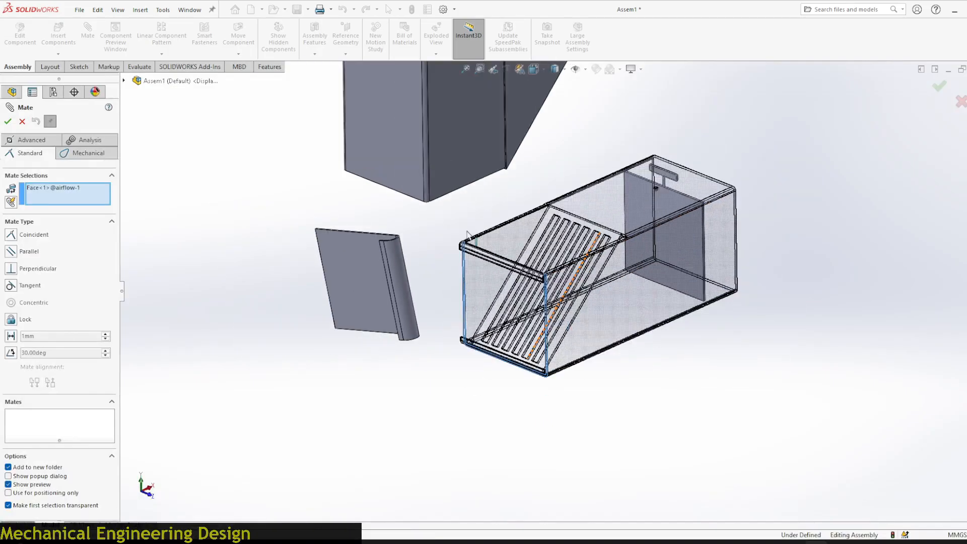
mouse_move(425, 218)
middle_mouse_down()
mouse_move(350, 258)
mouse_move(402, 247)
mouse_move(416, 234)
middle_mouse_up()
left_click(346, 270)
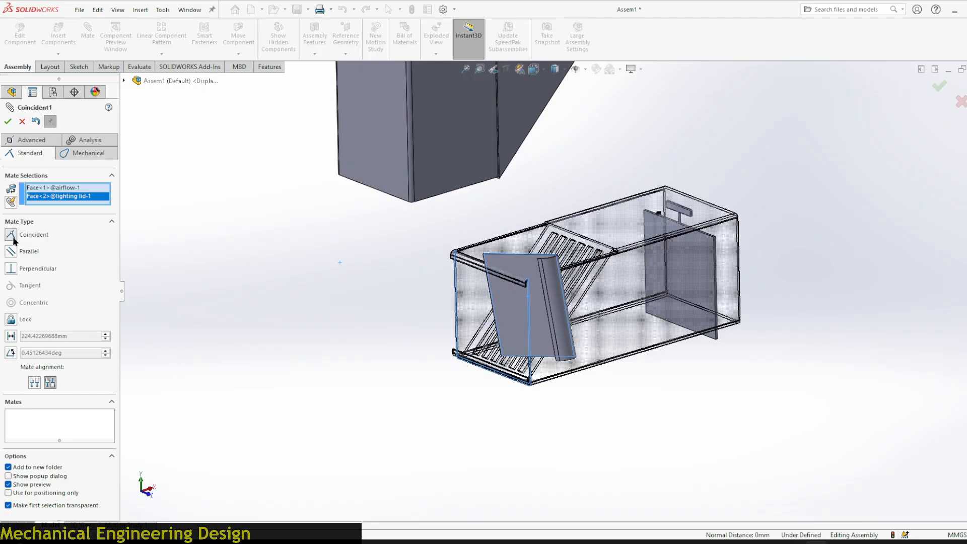
left_click(7, 121)
- Start an advanced Width mate using the airflow part's upper rim face near the grate and its outer bottom face as width references
scroll(583, 324, "down", 5)
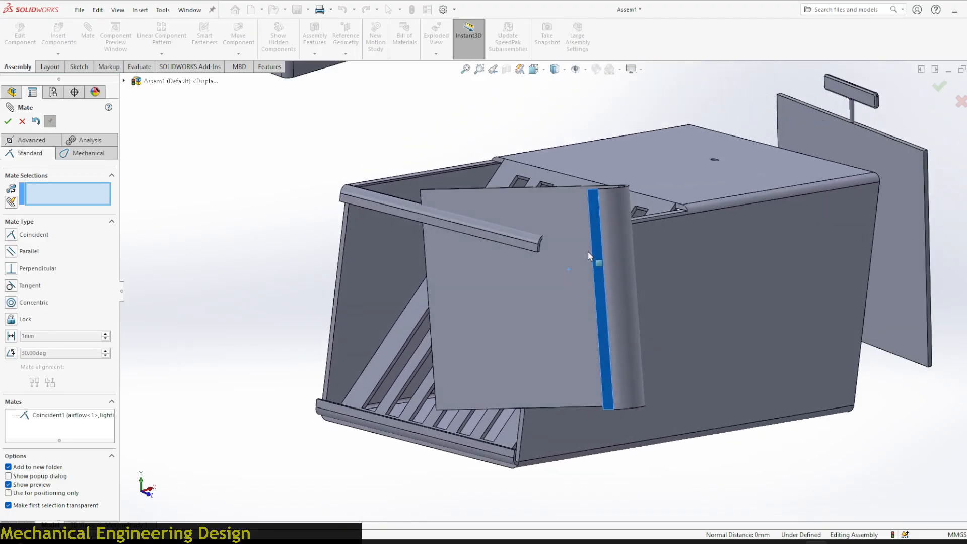
middle_click_drag(589, 255, 596, 309)
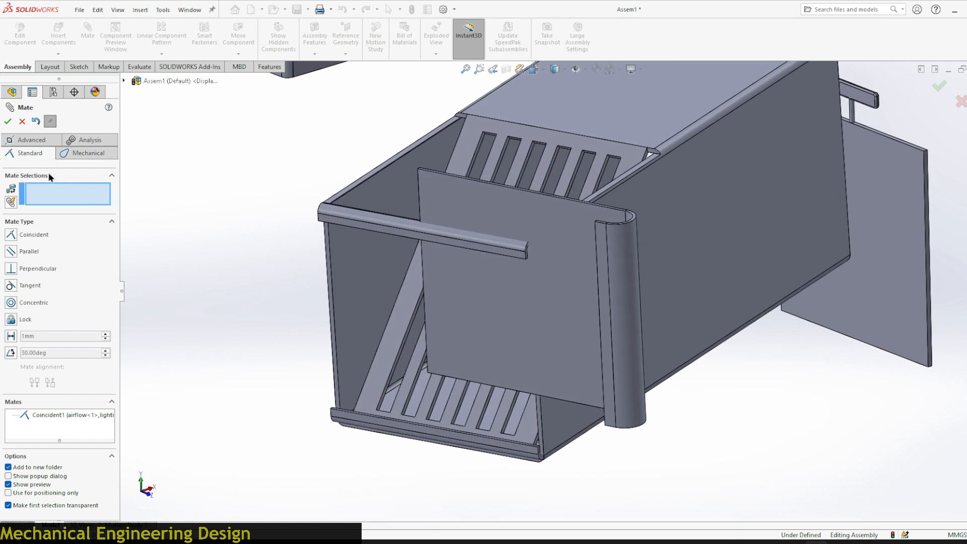
left_click(37, 141)
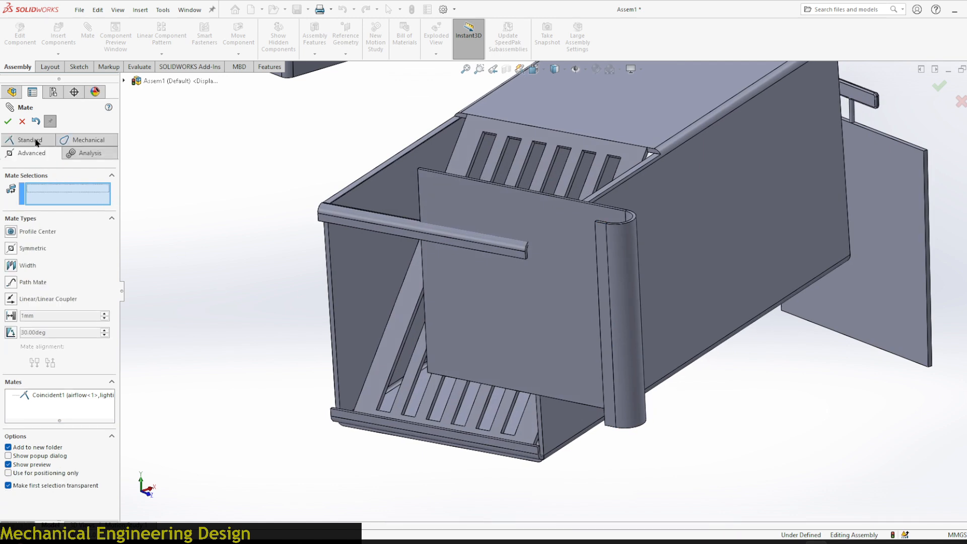
left_click(11, 265)
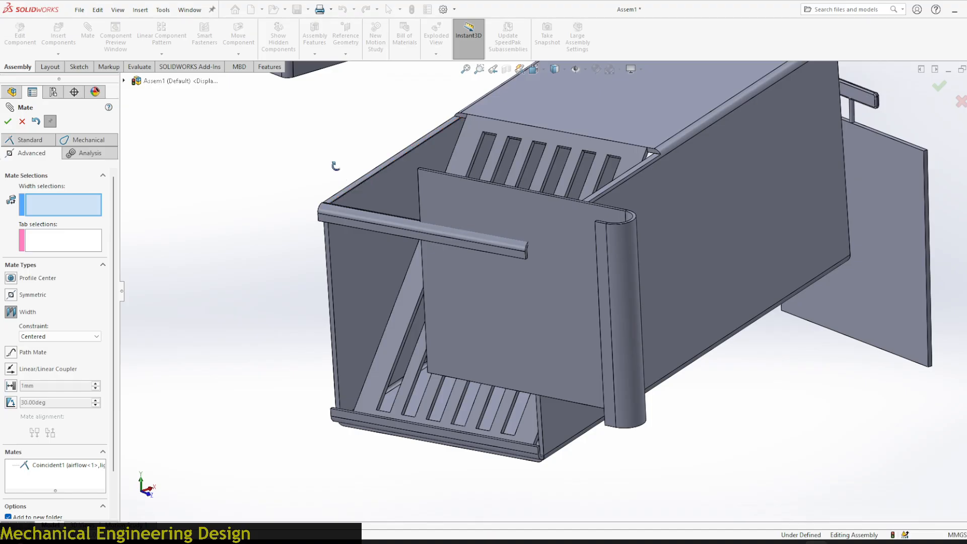
middle_click_drag(335, 161, 336, 224)
scroll(335, 224, "down", 6)
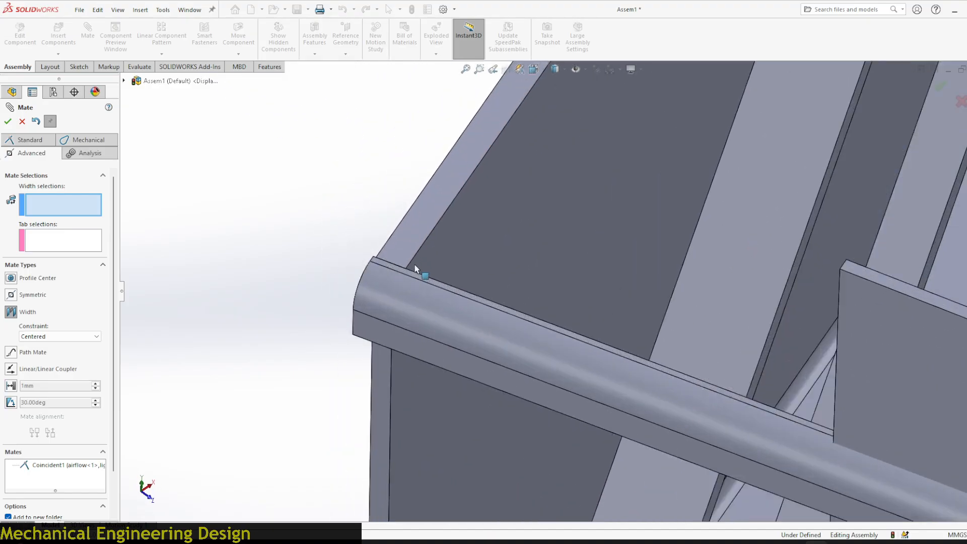
scroll(415, 264, "down", 1)
left_click(409, 250)
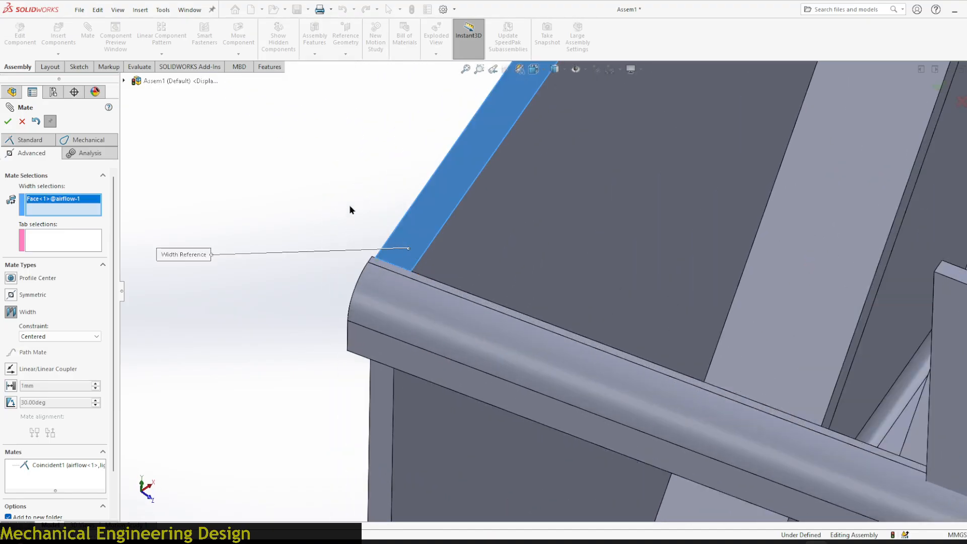
scroll(331, 185, "up", 5)
scroll(392, 342, "up", 5)
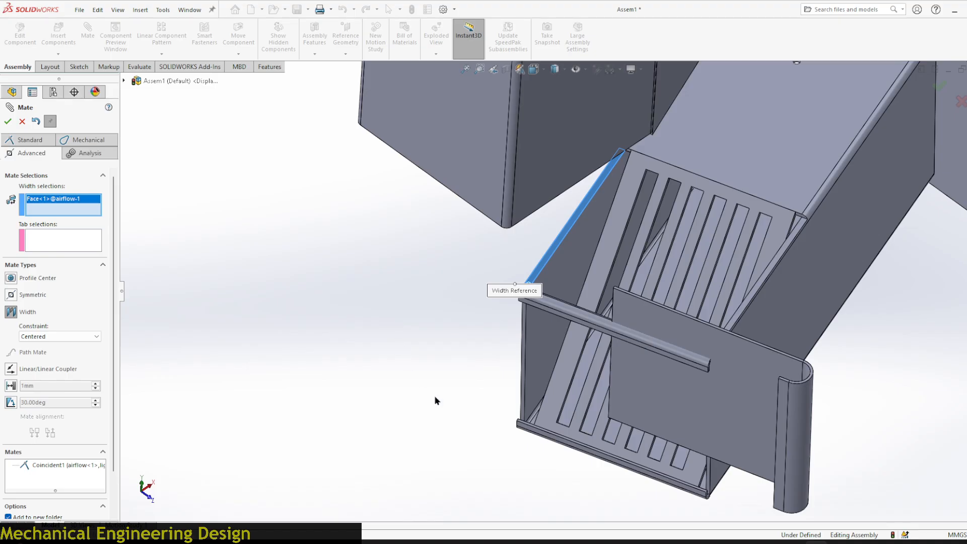
middle_click_drag(434, 396, 407, 178)
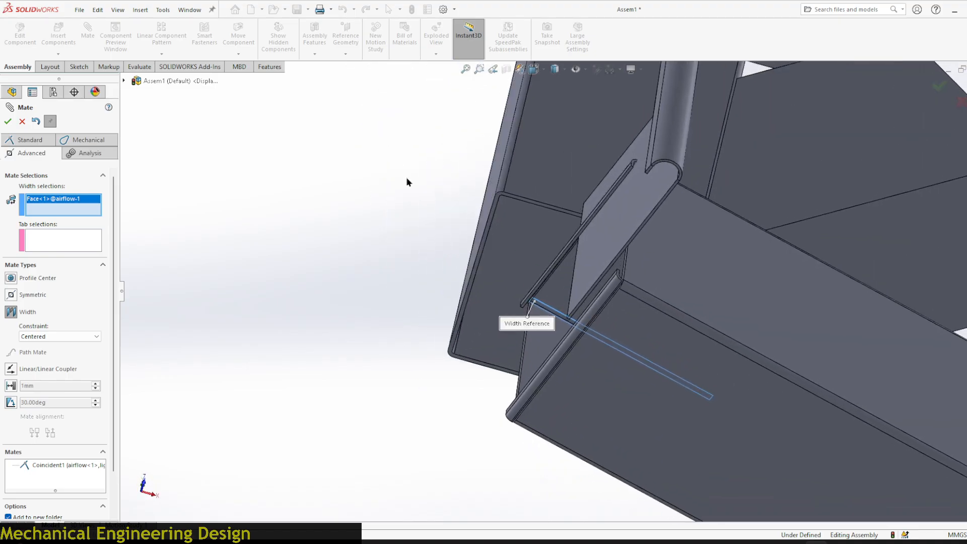
left_click(581, 410)
scroll(333, 268, "up", 2)
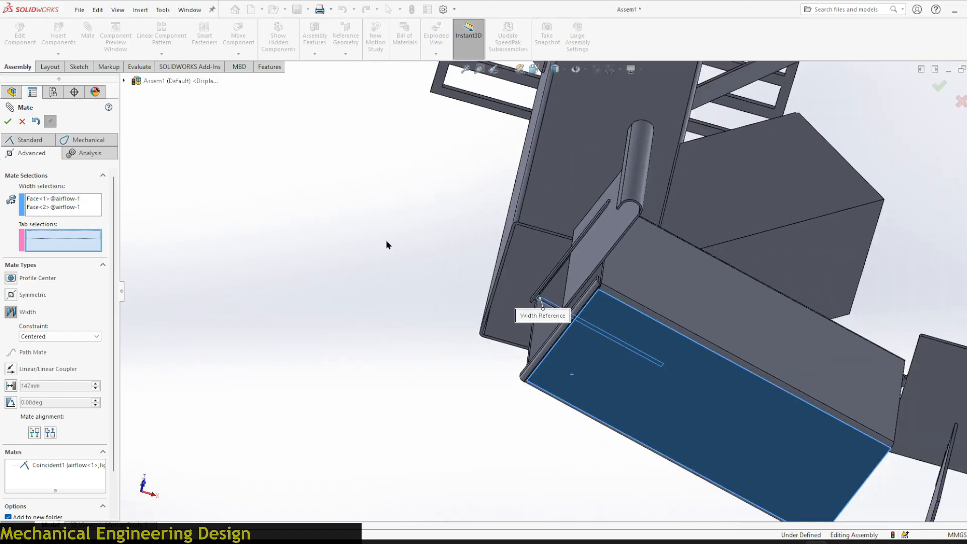
- Complete the centered Width mate with the lighting lid's lower and upper edge faces as tab references
middle_click_drag(386, 242, 417, 319)
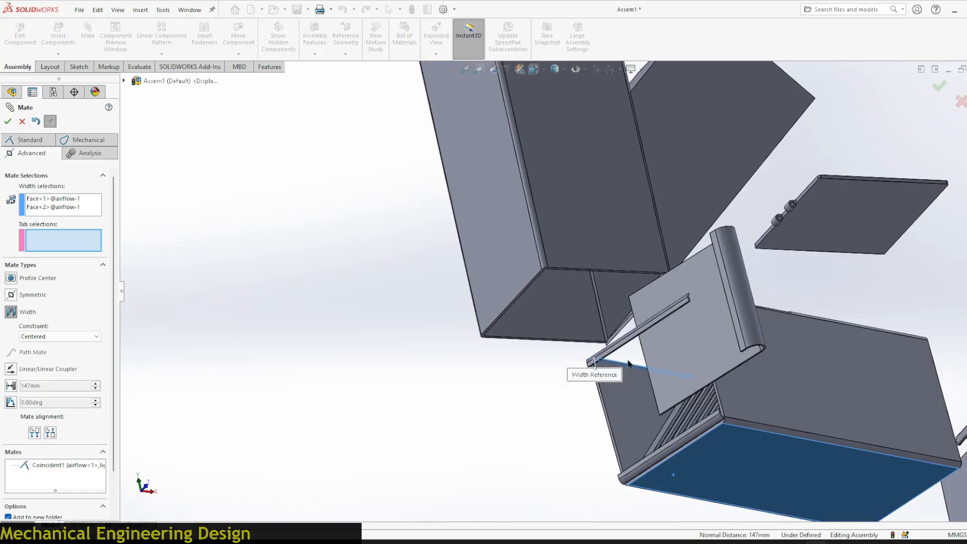
middle_click_drag(510, 422, 479, 396)
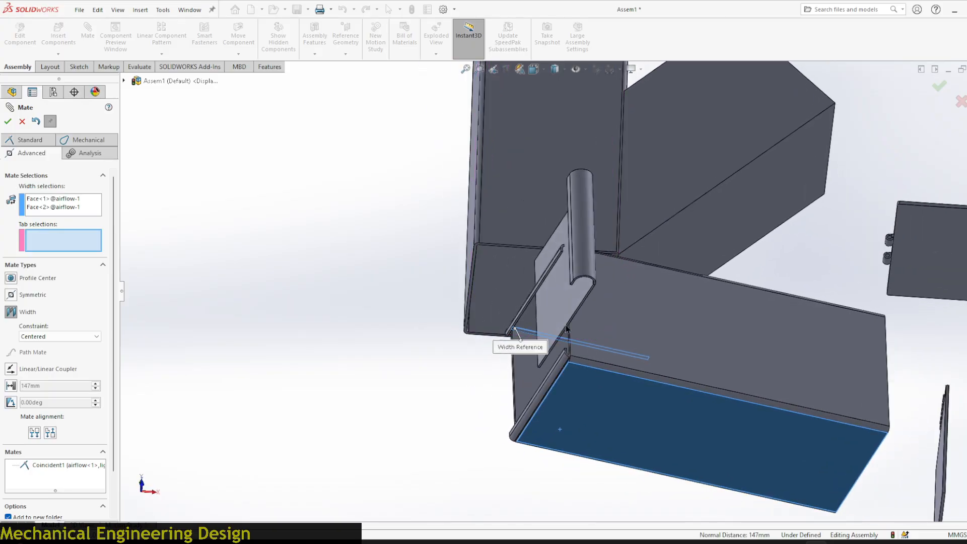
scroll(585, 324, "down", 4)
scroll(533, 283, "down", 8)
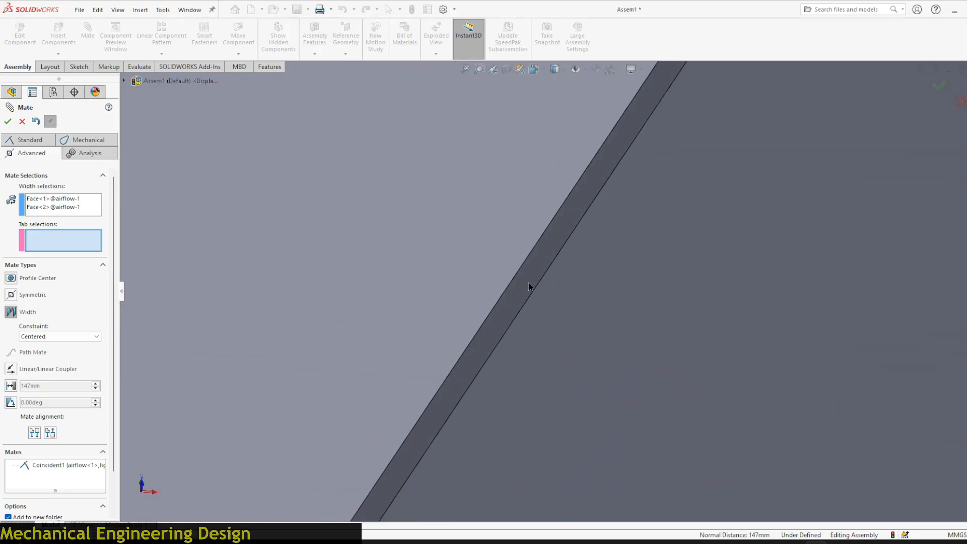
left_click(529, 285)
scroll(530, 285, "up", 6)
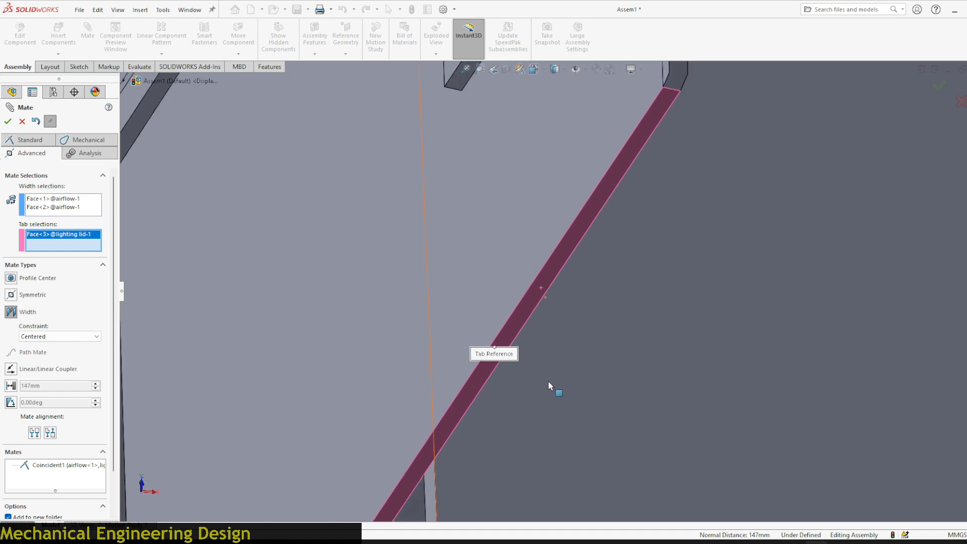
scroll(578, 373, "up", 5)
middle_click_drag(297, 255, 383, 429)
scroll(557, 273, "down", 6)
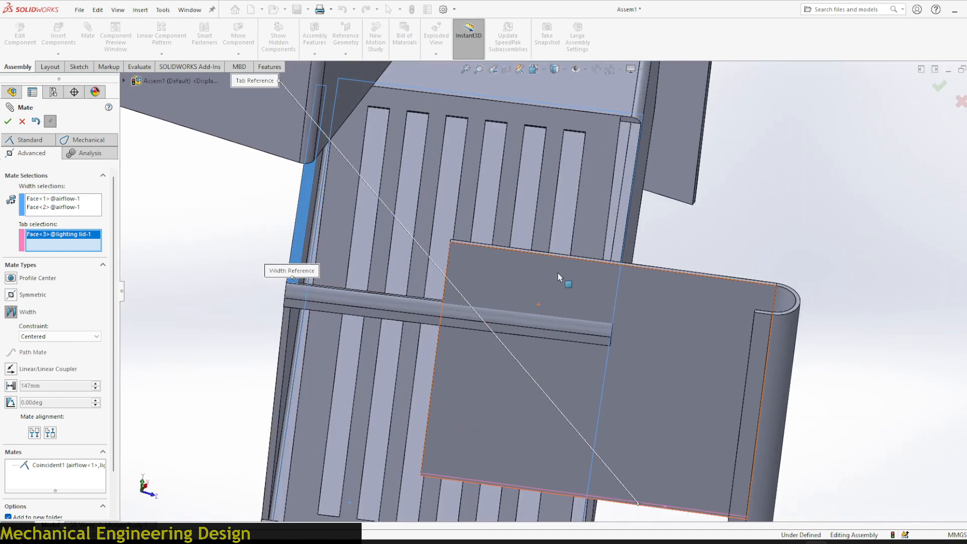
scroll(733, 265, "down", 3)
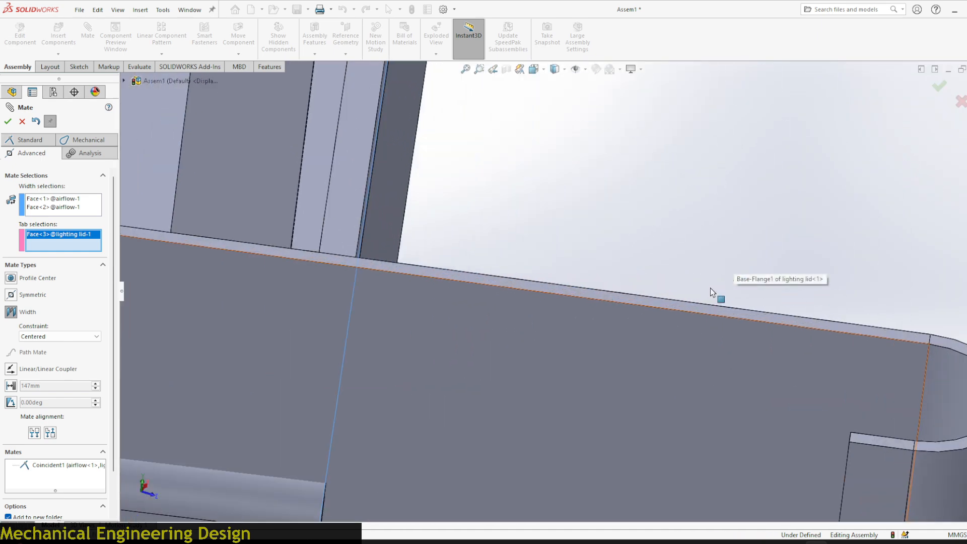
left_click(680, 309)
- Slide the lighting lid between its rails until it covers the open grated end of the airflow part
scroll(650, 280, "up", 3)
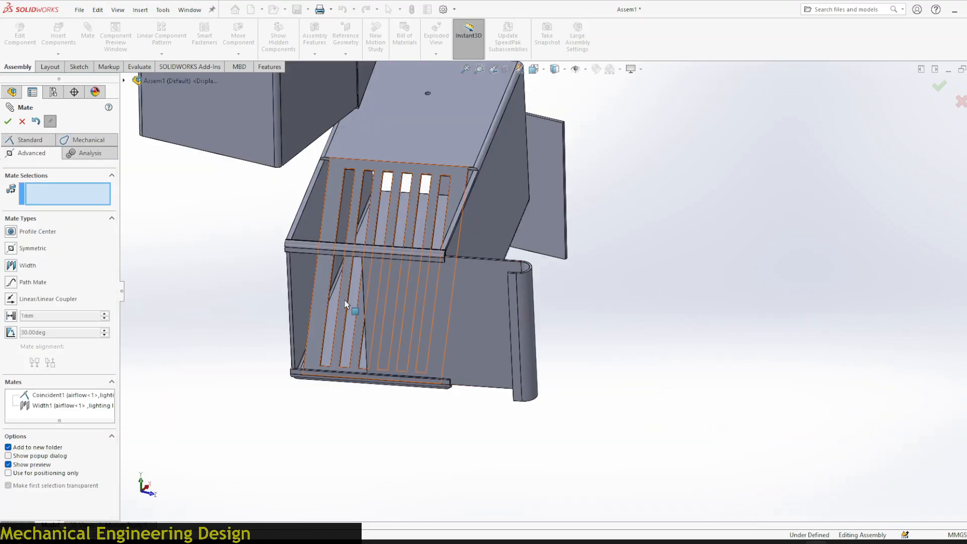
scroll(347, 305, "down", 4)
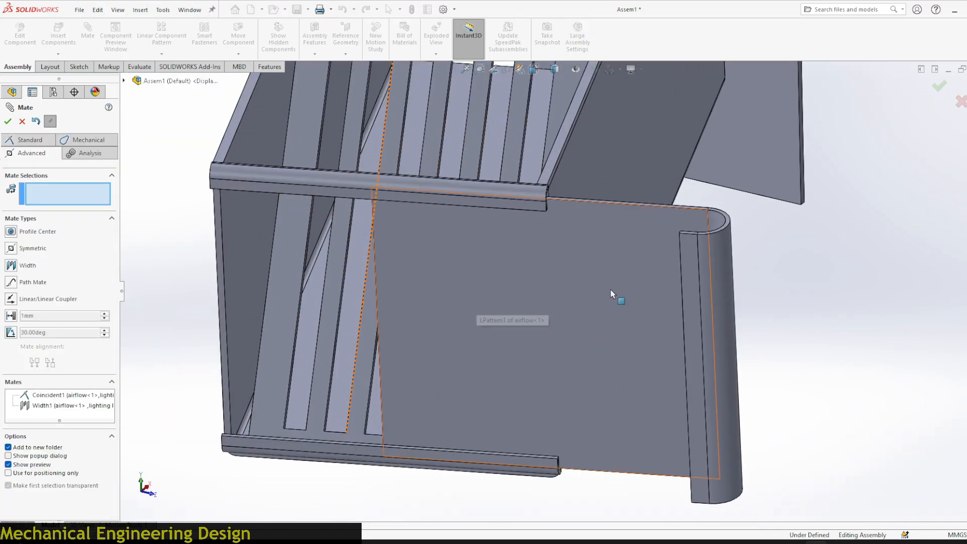
left_click_drag(598, 316, 432, 291)
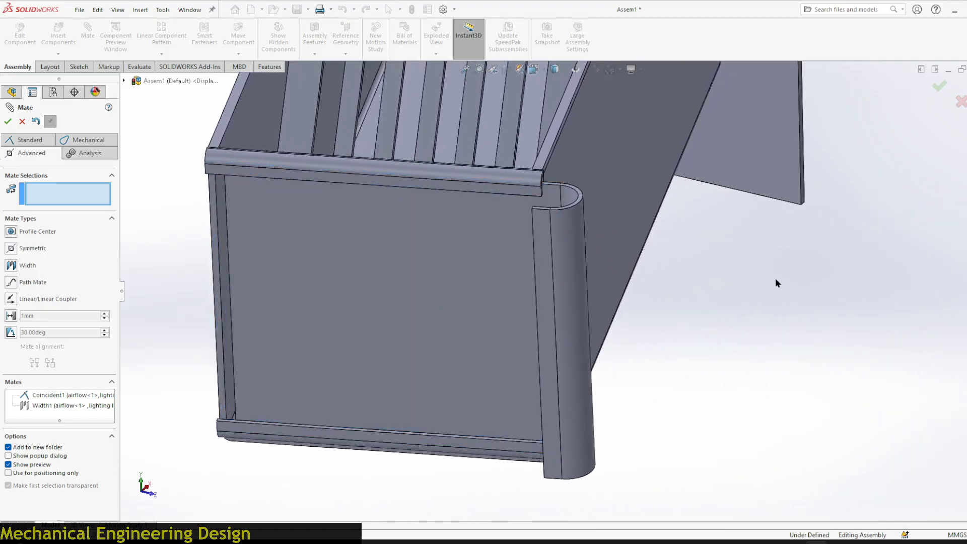
- Add a Coincident mate between the airflow part's outer side face and the lighting lid's straight edge face opposite the curl
middle_click_drag(775, 278, 692, 367)
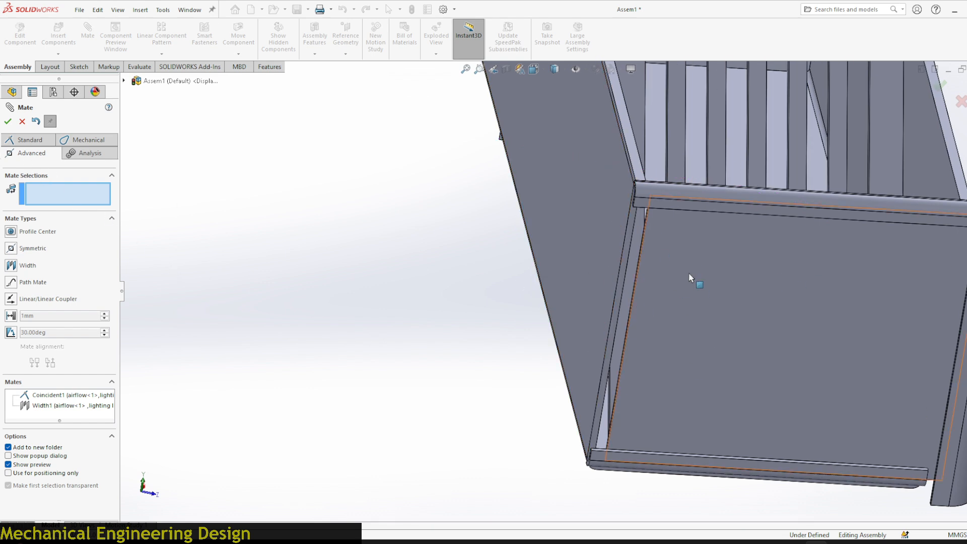
left_click(585, 218)
mouse_move(473, 257)
middle_mouse_down()
mouse_move(429, 261)
mouse_move(443, 270)
mouse_move(458, 261)
middle_mouse_up()
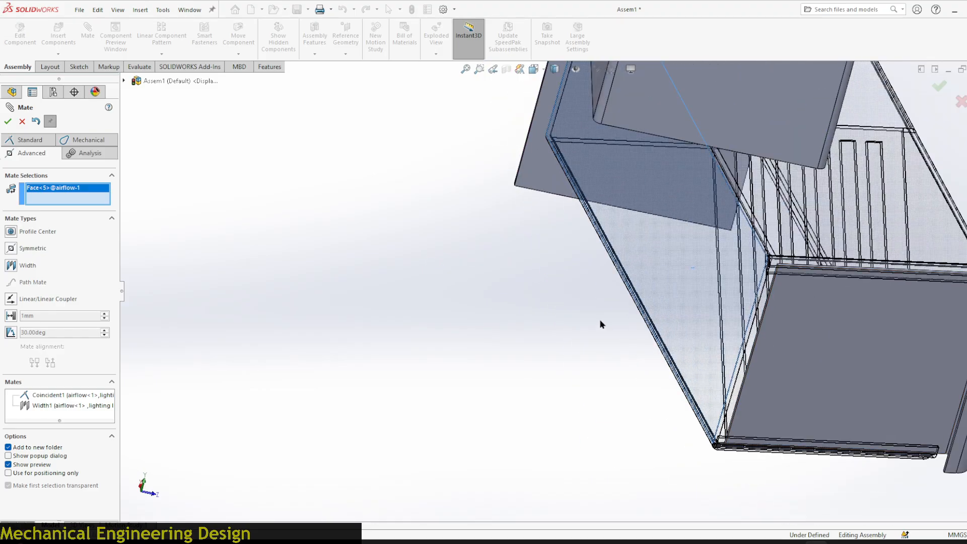
middle_click_drag(599, 320, 643, 344)
scroll(865, 379, "down", 3)
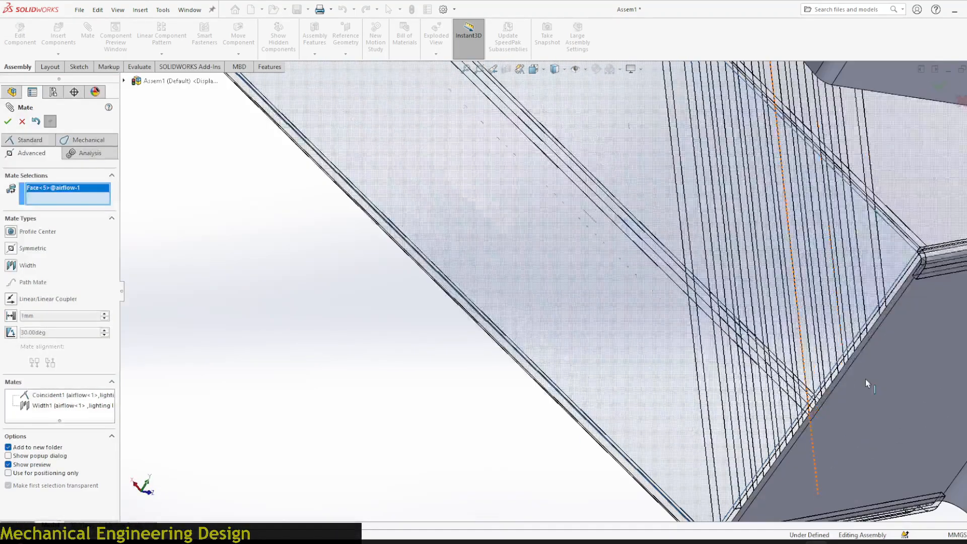
scroll(864, 378, "down", 5)
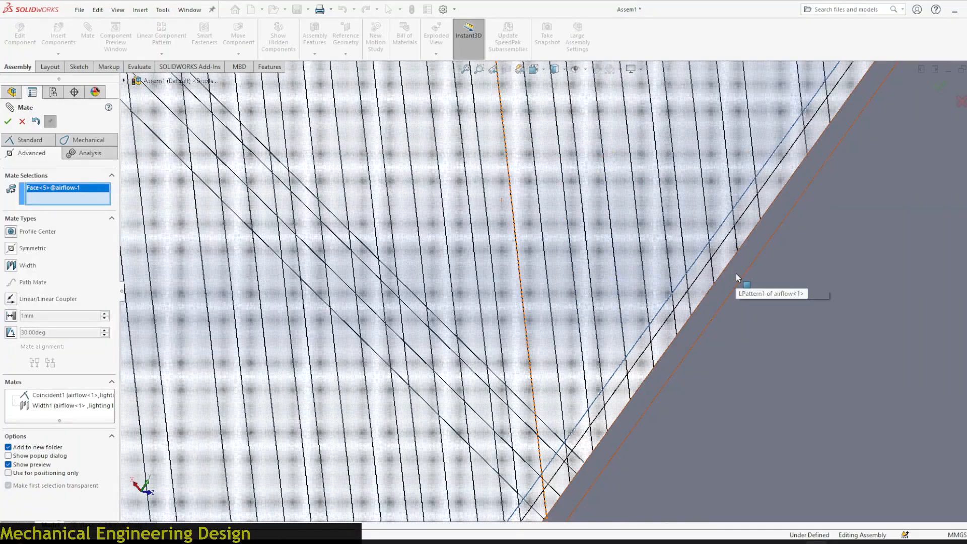
left_click(735, 273)
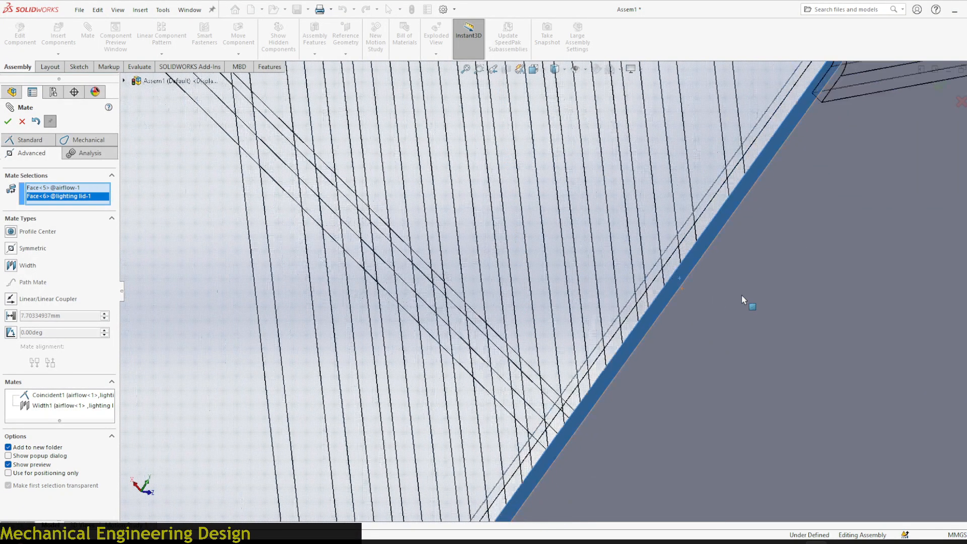
scroll(593, 317, "up", 2)
left_click(27, 140)
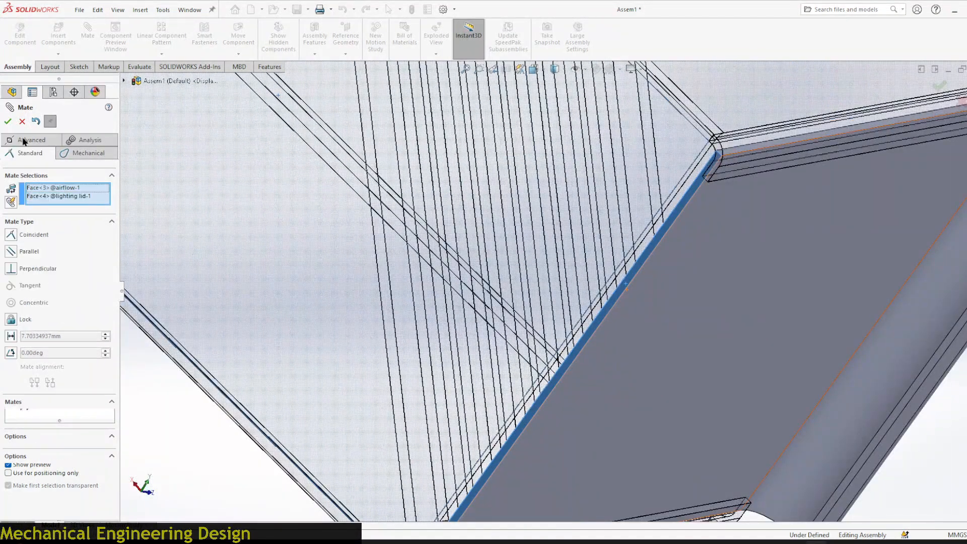
left_click(12, 240)
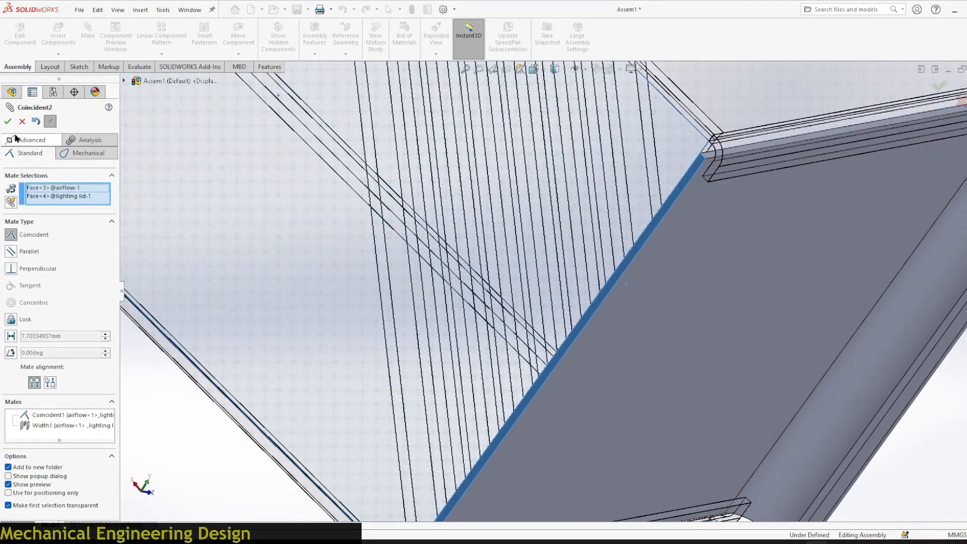
left_click(8, 122)
scroll(498, 251, "up", 3)
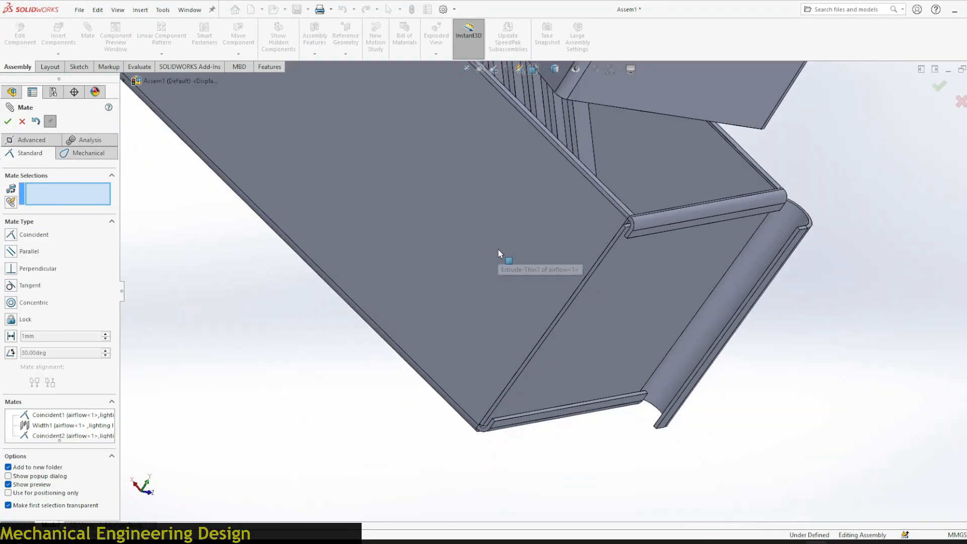
- Add a Parallel mate between the airflow lid's narrow top edge face and the top face of the airflow part
scroll(498, 251, "up", 3)
middle_click_drag(775, 219, 721, 186)
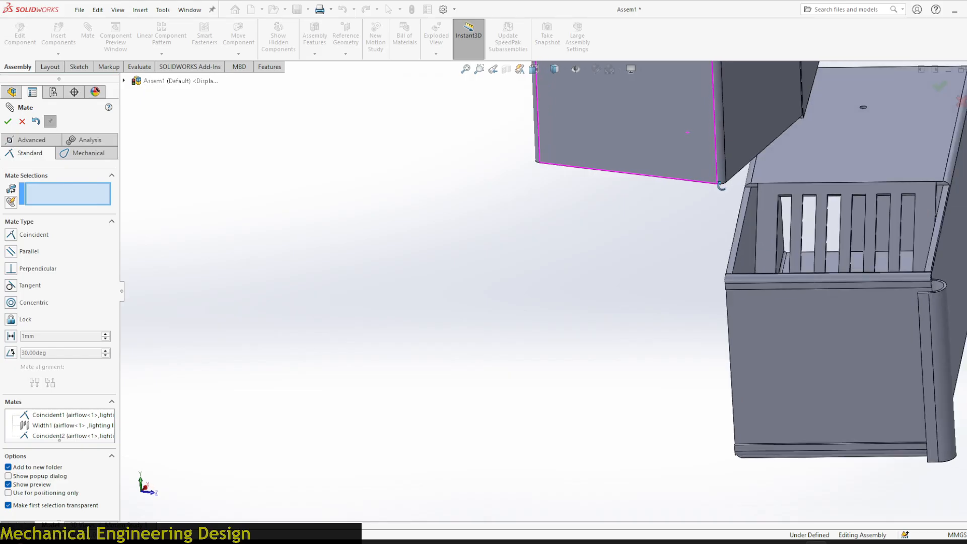
scroll(851, 302, "down", 5)
scroll(554, 282, "up", 2)
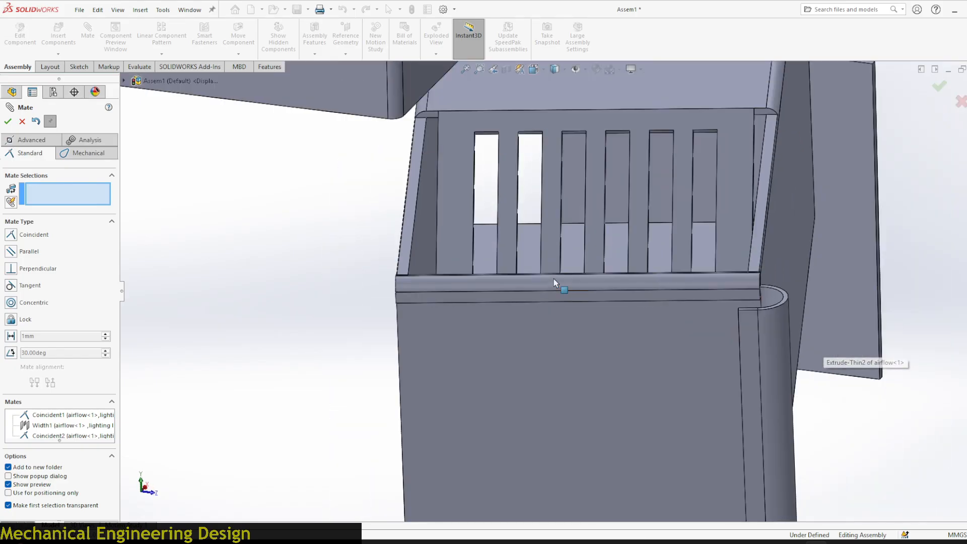
scroll(553, 280, "up", 4)
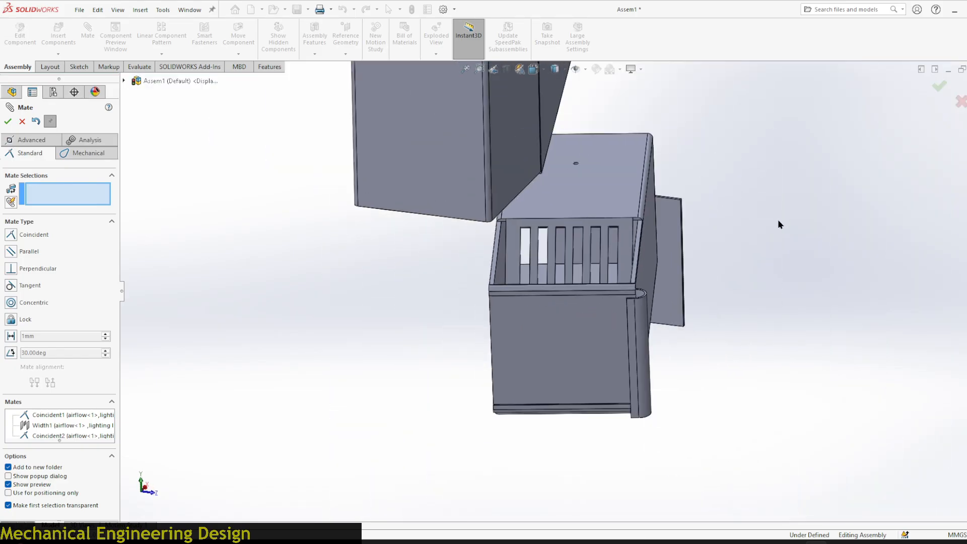
middle_click_drag(778, 221, 751, 167)
middle_click_drag(683, 188, 679, 212)
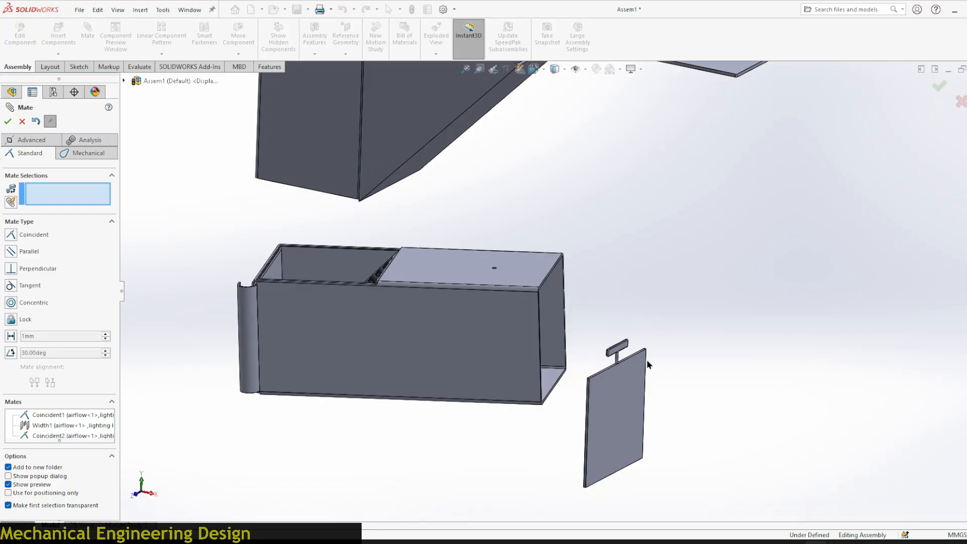
scroll(646, 359, "down", 10)
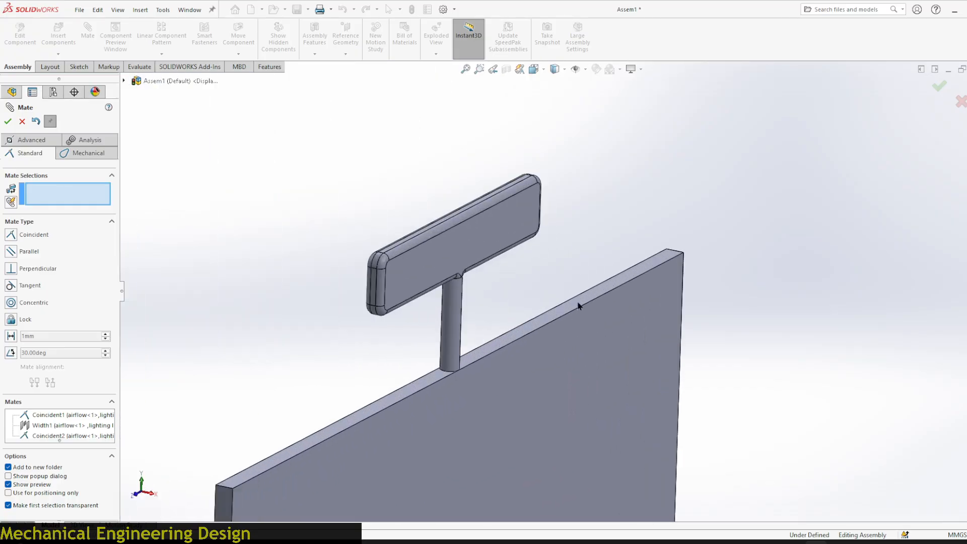
left_click(578, 305)
scroll(578, 302, "up", 10)
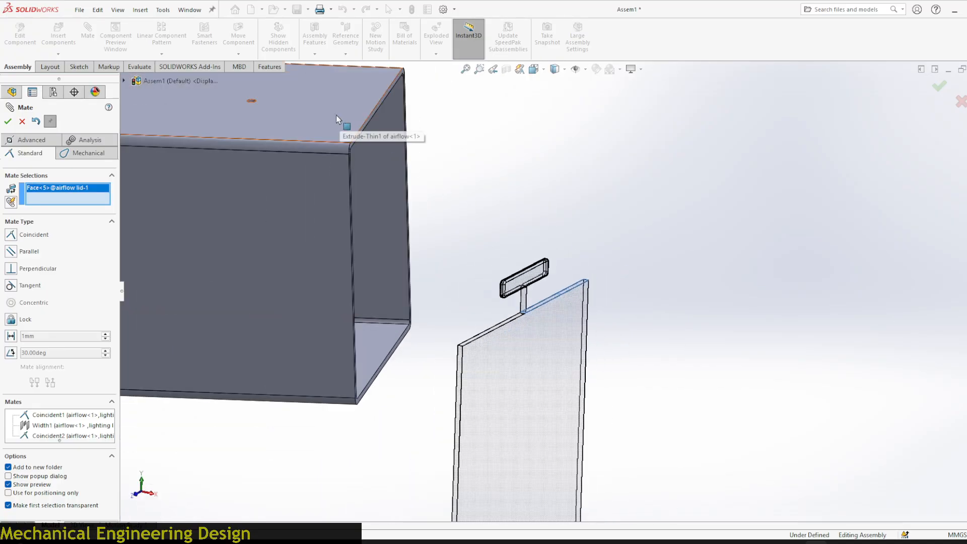
left_click(336, 115)
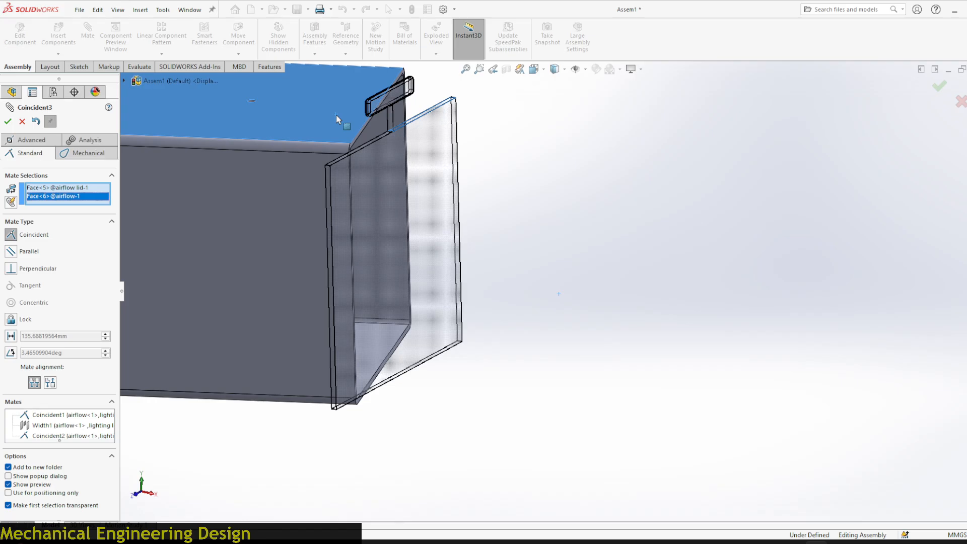
left_click(12, 256)
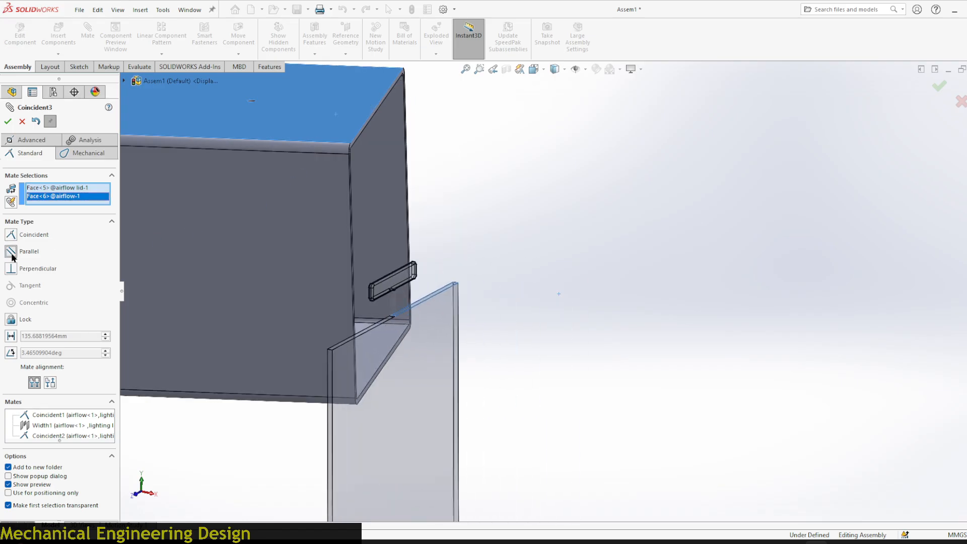
left_click(7, 122)
middle_click_drag(559, 302, 621, 194)
scroll(434, 257, "down", 2)
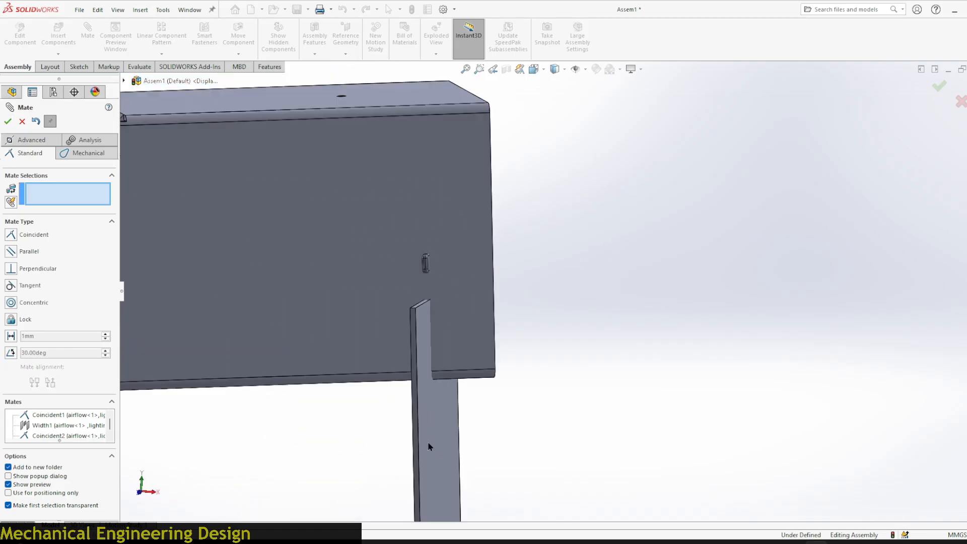
- Add a Concentric mate between the airflow lid's cylindrical handle rod and the round hole in the airflow part's top face
left_click_drag(429, 439, 574, 399)
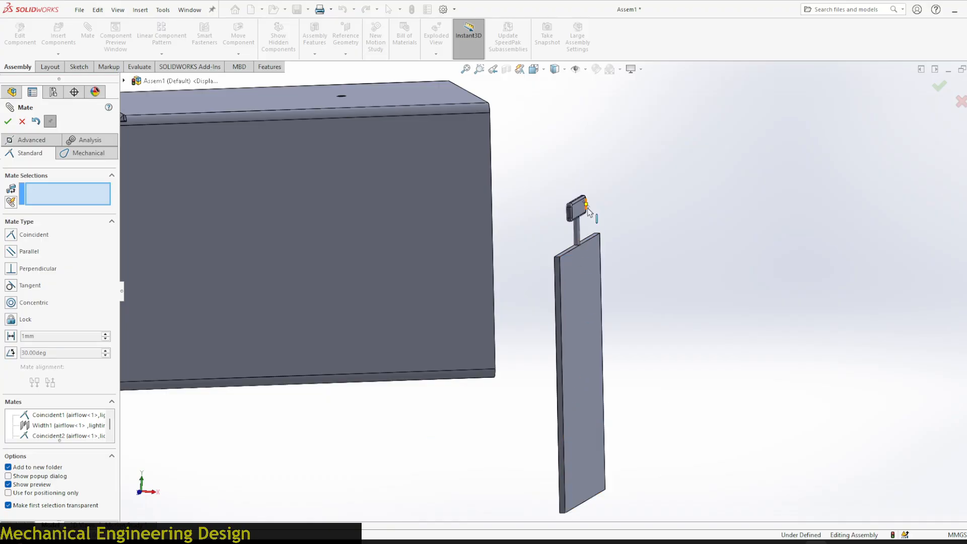
scroll(575, 240, "down", 3)
scroll(576, 240, "down", 3)
left_click(563, 236)
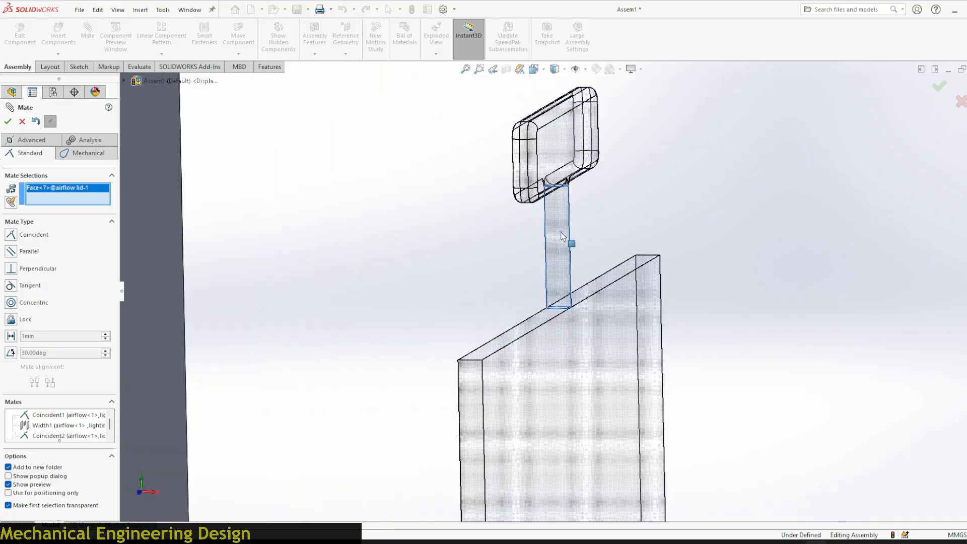
scroll(563, 247, "up", 5)
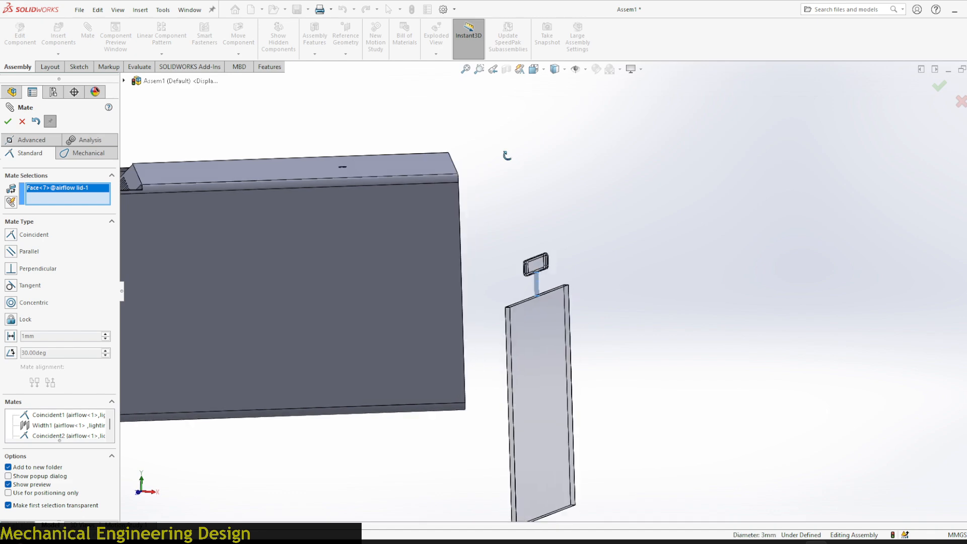
middle_click_drag(505, 153, 360, 188)
scroll(367, 151, "down", 10)
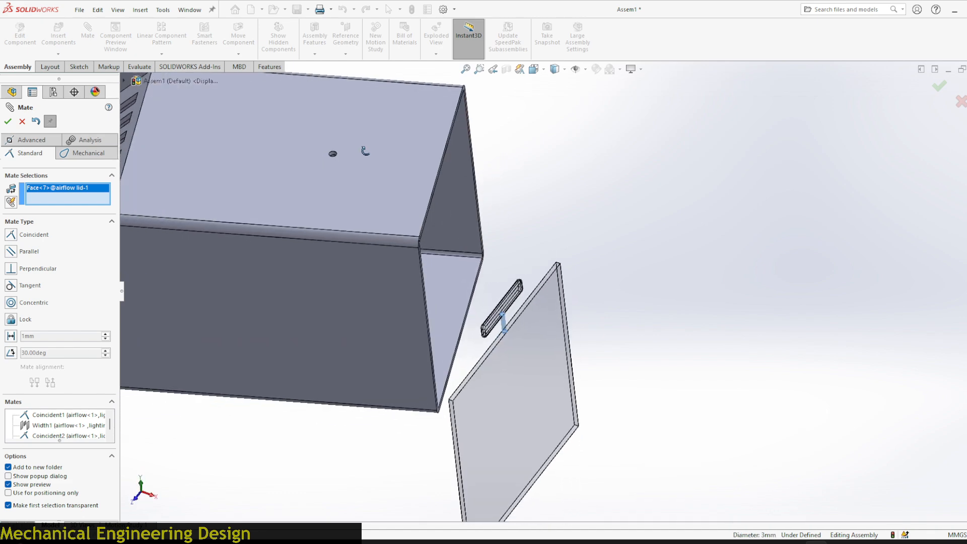
scroll(430, 216, "down", 3)
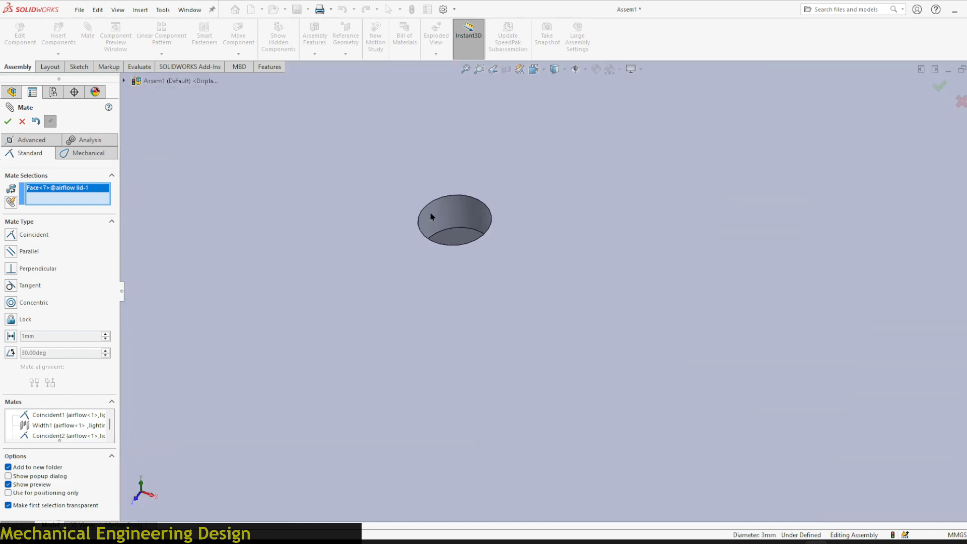
left_click(443, 214)
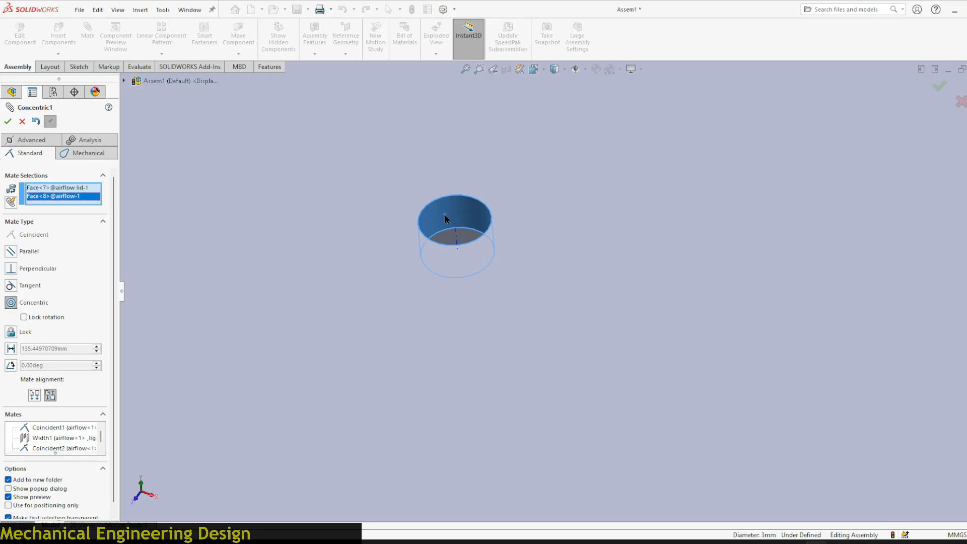
scroll(356, 252, "up", 10)
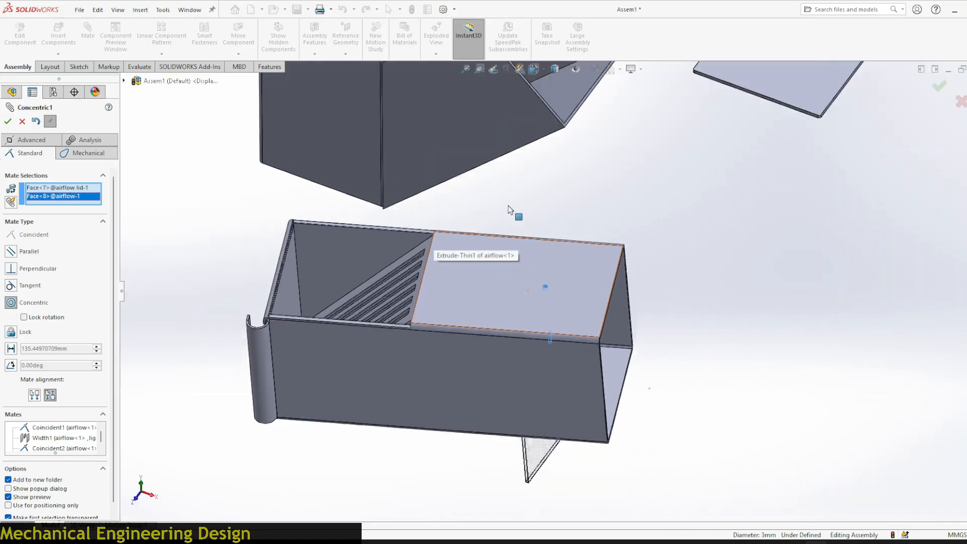
left_click(7, 121)
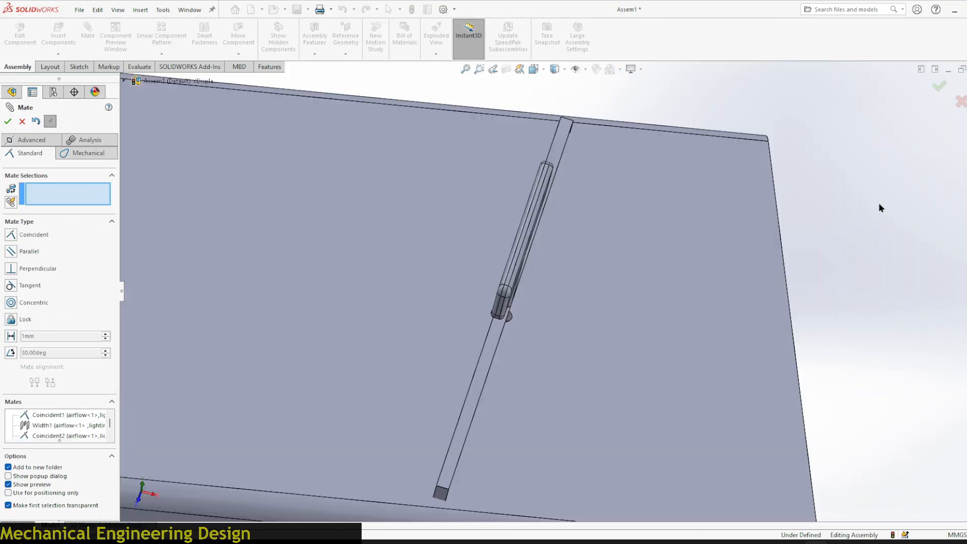
- Start a centered Width mate with the airflow part's outer top and bottom faces as width references
middle_click_drag(820, 205, 731, 150)
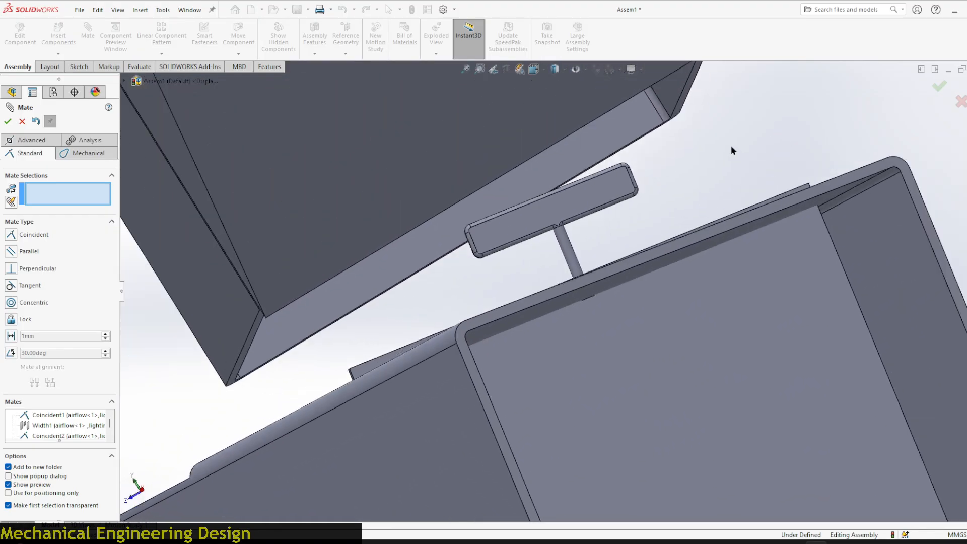
scroll(727, 136, "up", 5)
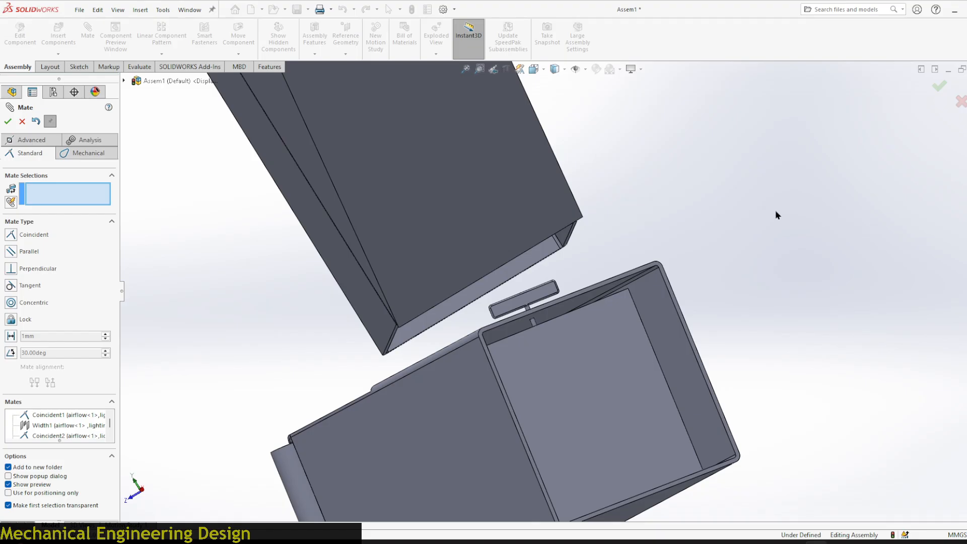
middle_click_drag(775, 210, 738, 235)
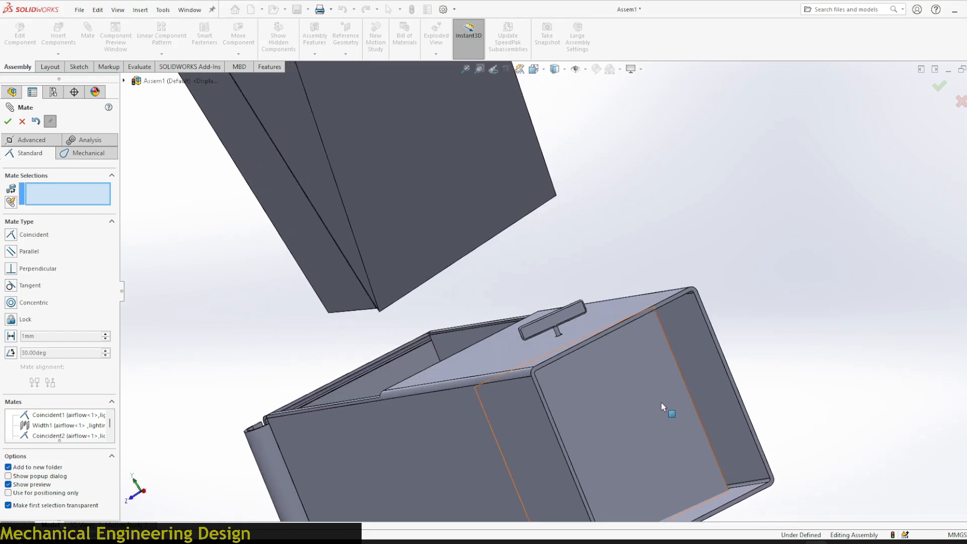
scroll(663, 428, "down", 2)
middle_click_drag(662, 427, 597, 383)
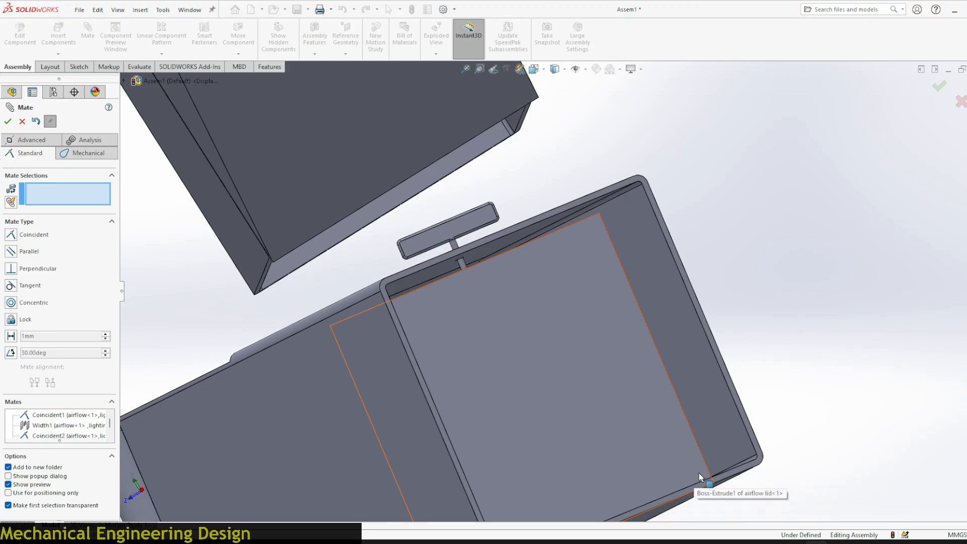
left_click(23, 141)
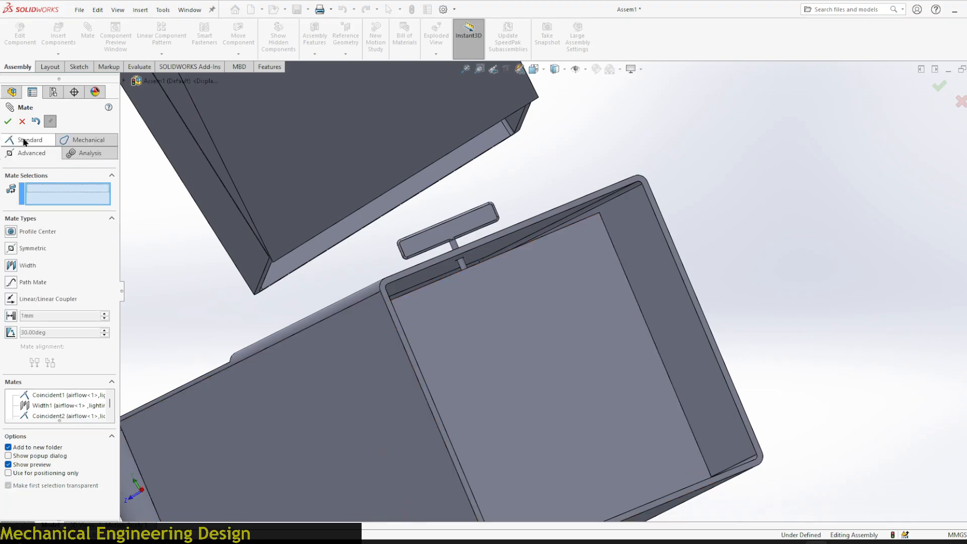
left_click(11, 265)
scroll(750, 213, "up", 3)
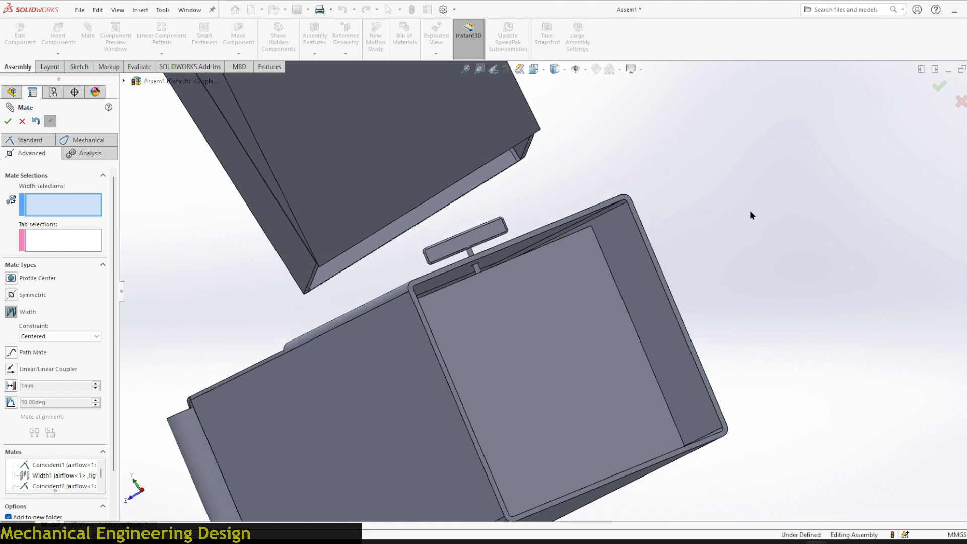
middle_click_drag(620, 200, 607, 276)
left_click(606, 276)
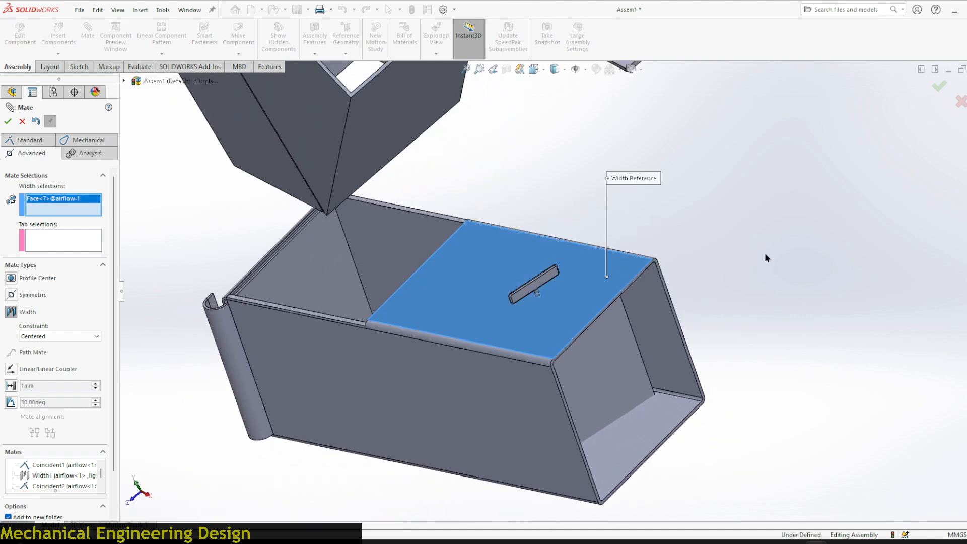
middle_click_drag(764, 253, 642, 247)
left_click(563, 284)
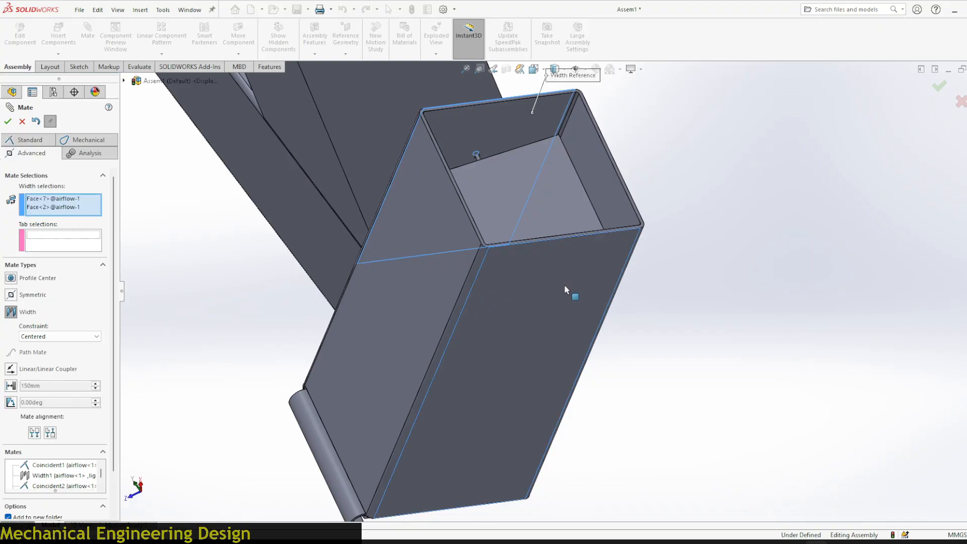
- Slide the airflow lid up out of the airflow part to expose its lower edge face
scroll(504, 166, "down", 3)
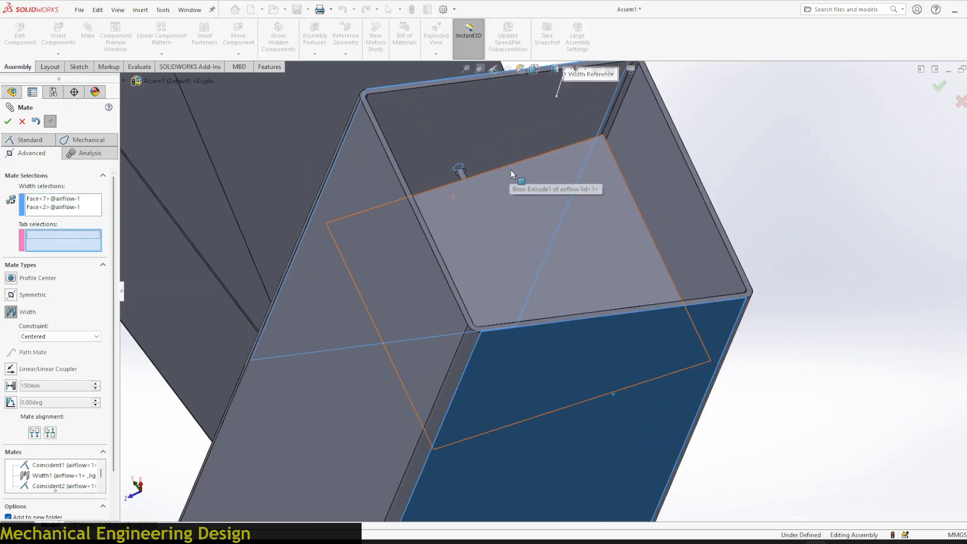
scroll(514, 176, "up", 5)
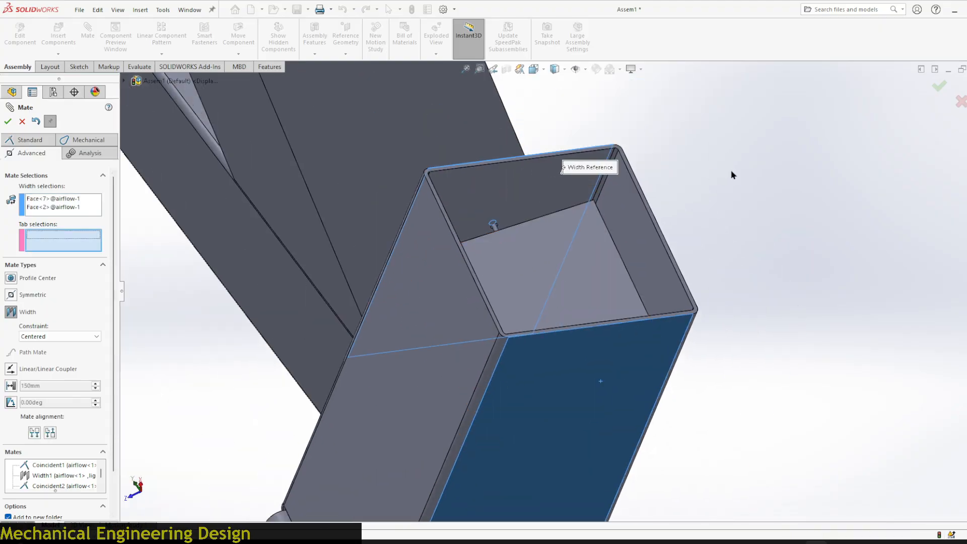
middle_click_drag(732, 175, 749, 257)
middle_click_drag(747, 228, 750, 229)
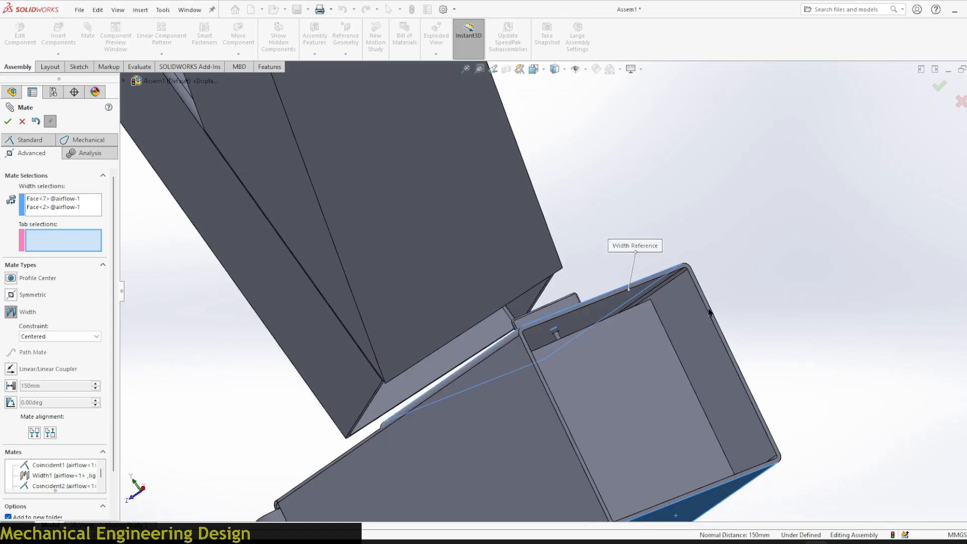
left_click_drag(640, 352, 654, 132)
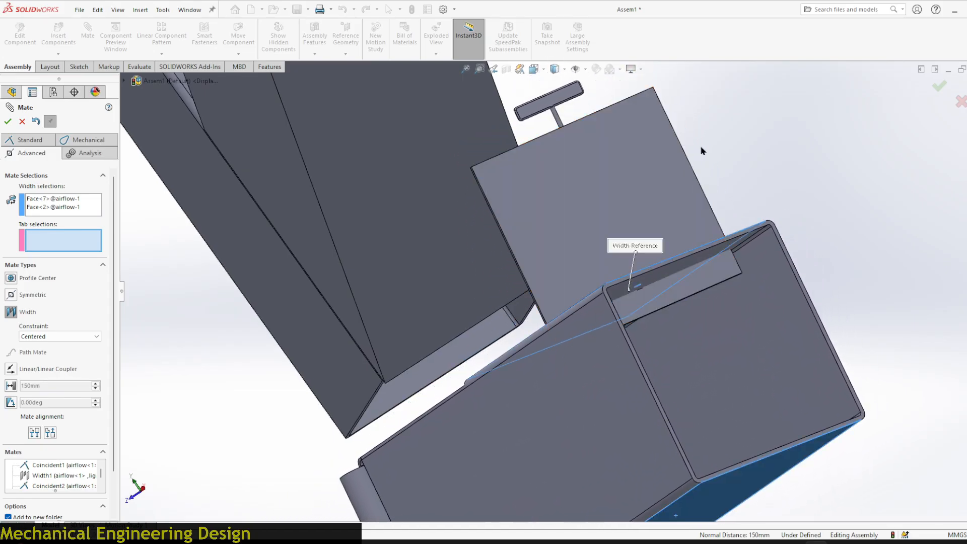
scroll(699, 157, "up", 3)
left_click_drag(587, 262, 574, 167)
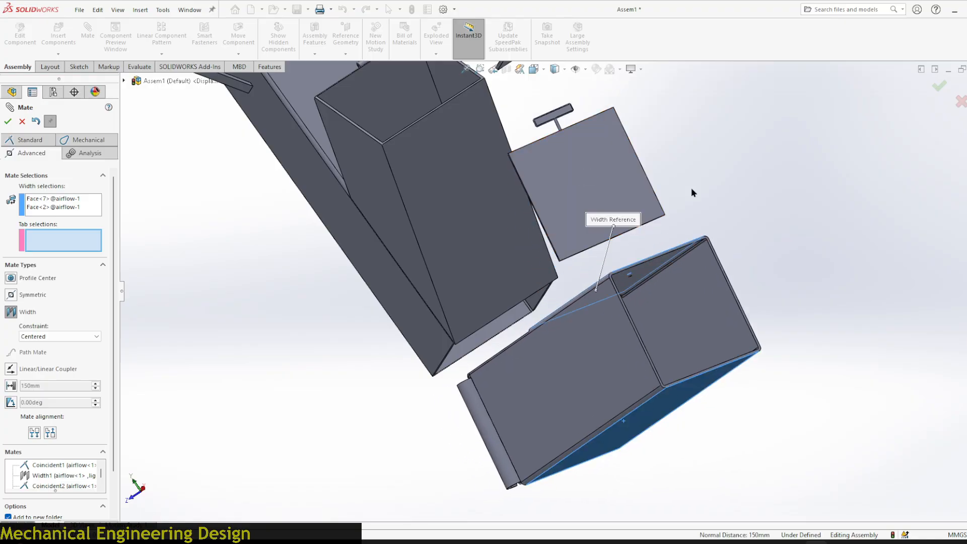
middle_click_drag(701, 181, 712, 77)
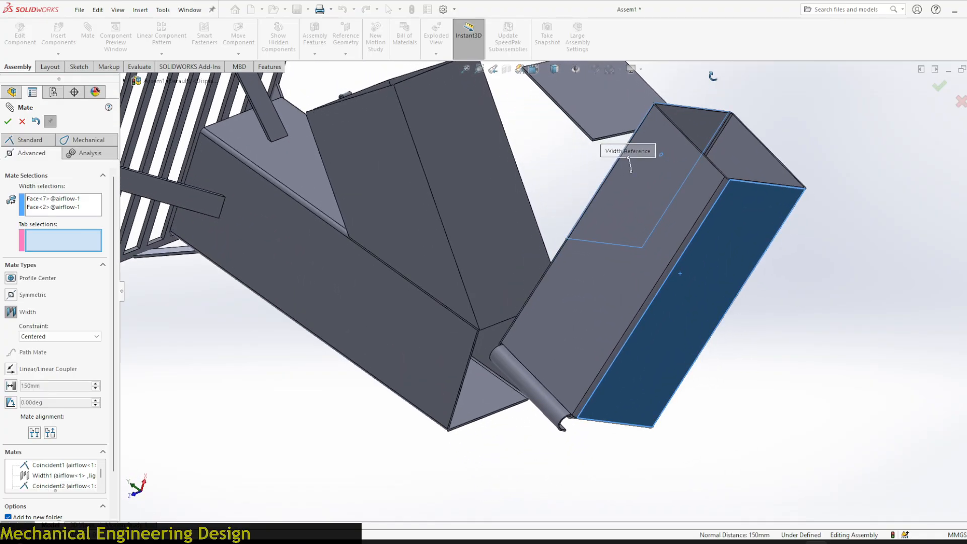
- Complete the centered Width mate with the airflow lid's lower and upper edge faces as tab references, and swivel the lid inside the airflow part
scroll(593, 121, "down", 8)
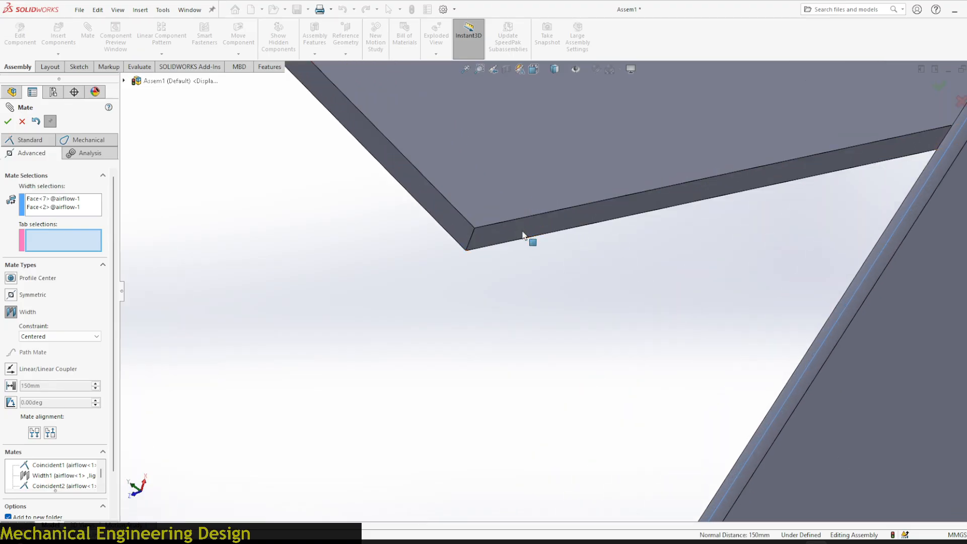
scroll(499, 392, "up", 8)
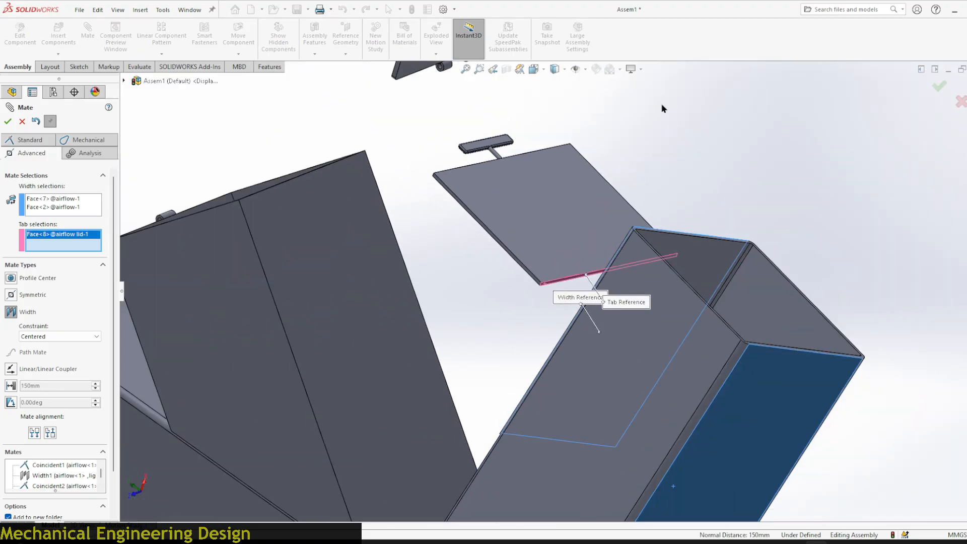
middle_click_drag(661, 105, 724, 196)
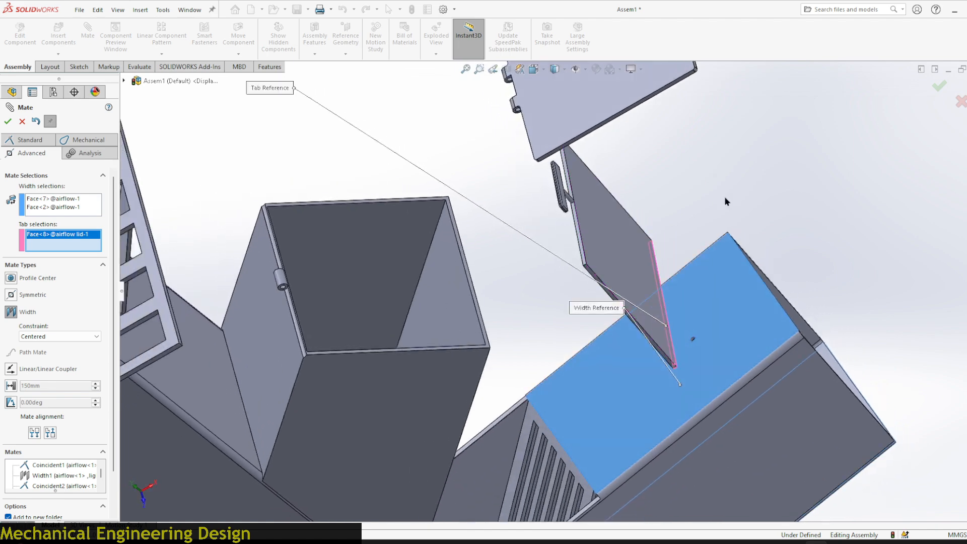
scroll(566, 184, "down", 7)
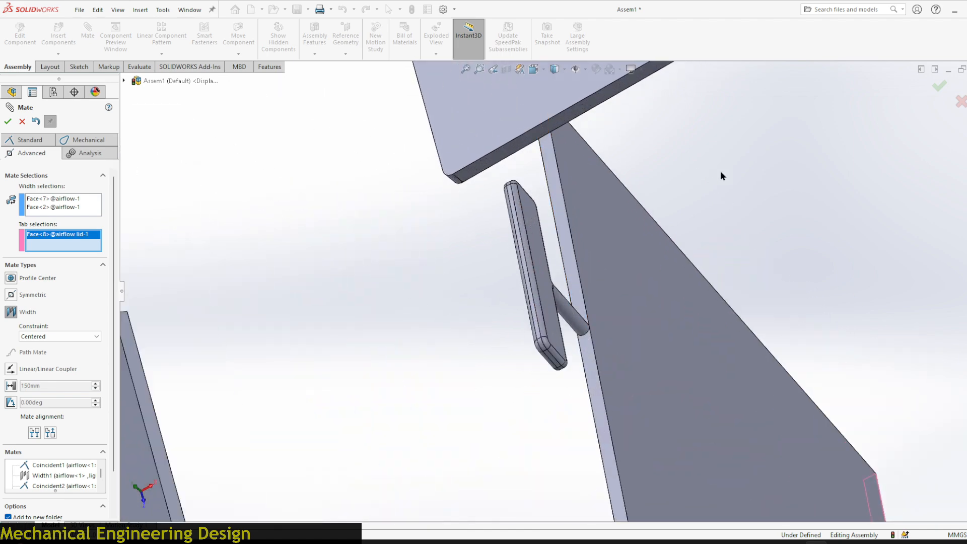
left_click(565, 239)
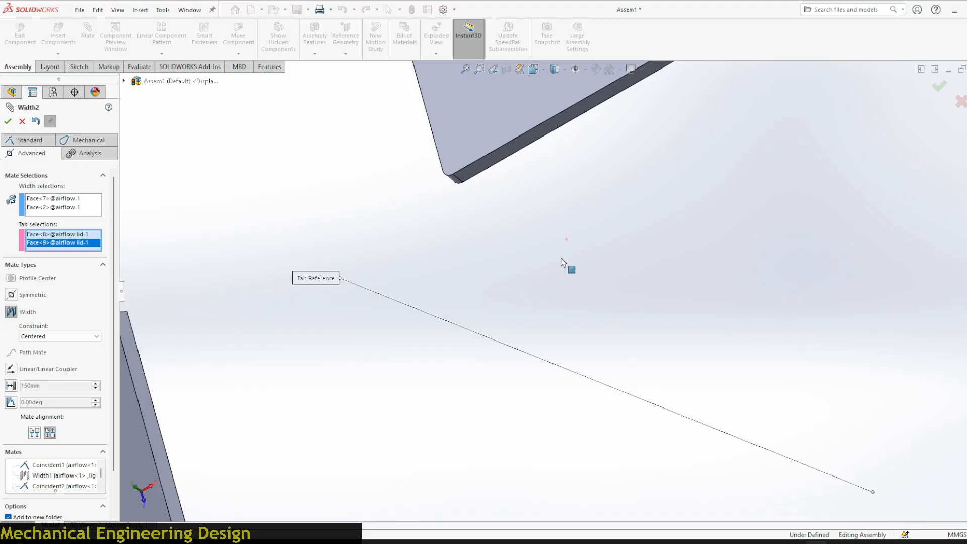
scroll(565, 247, "up", 6)
middle_click_drag(655, 278, 505, 370)
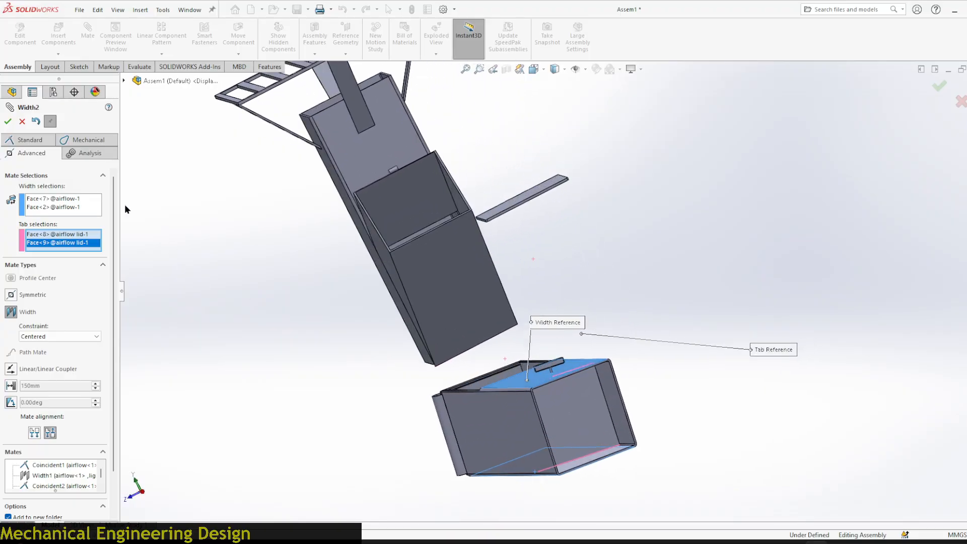
left_click(7, 122)
scroll(551, 437, "down", 3)
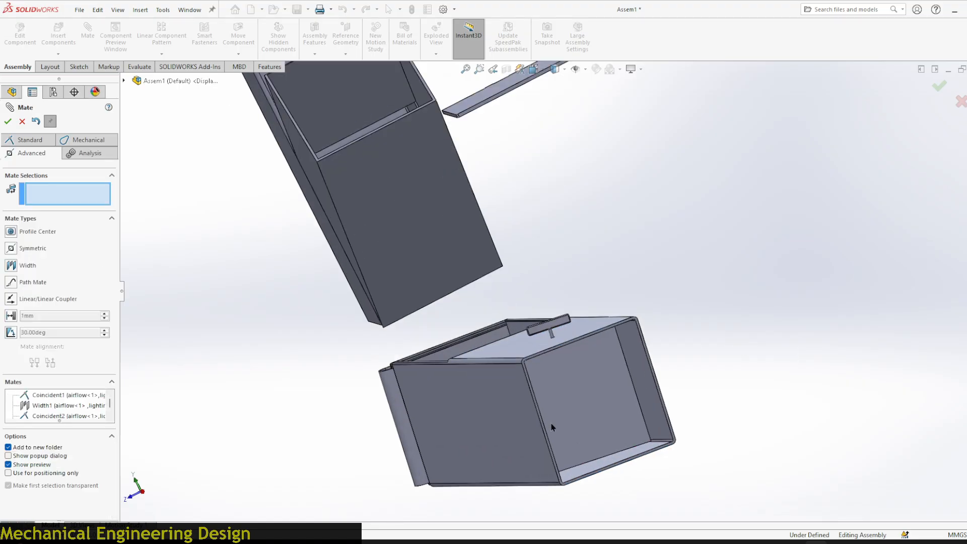
left_click_drag(615, 375, 567, 388)
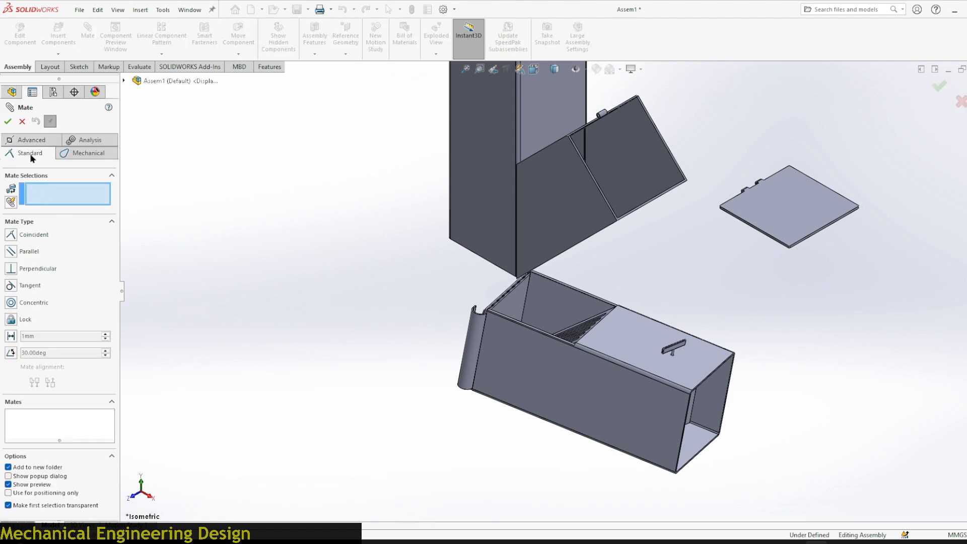
- Start a standard mate with the thin bottom rim face of the chimney as its first reference
middle_click_drag(485, 283, 506, 211)
middle_click_drag(431, 358, 400, 302)
scroll(432, 305, "down", 6)
scroll(463, 274, "down", 4)
scroll(461, 267, "down", 2)
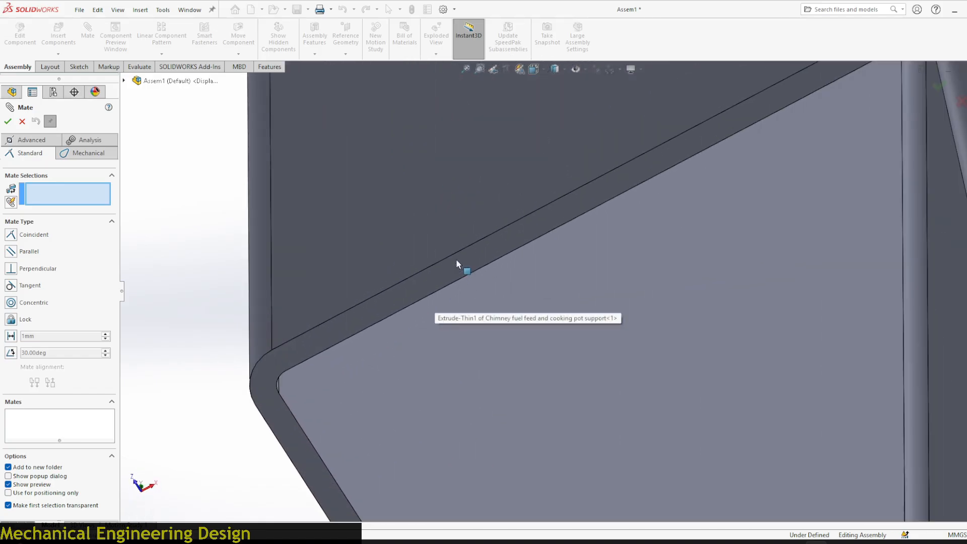
left_click(473, 261)
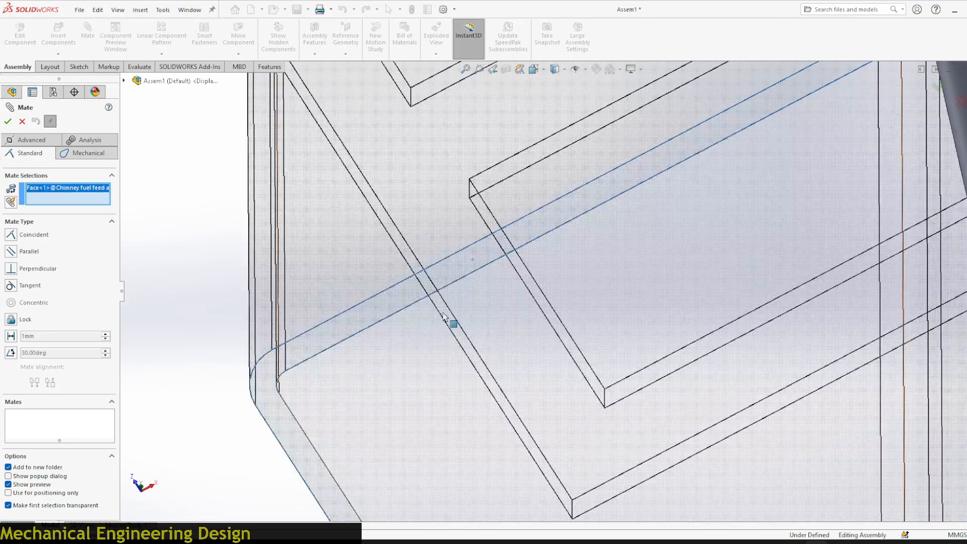
- Complete a Coincident mate between the chimney's bottom rim and the thin top edge face around the airflow part's opening
scroll(421, 270, "up", 8)
middle_click_drag(404, 261, 494, 406)
scroll(586, 365, "down", 6)
scroll(574, 322, "down", 6)
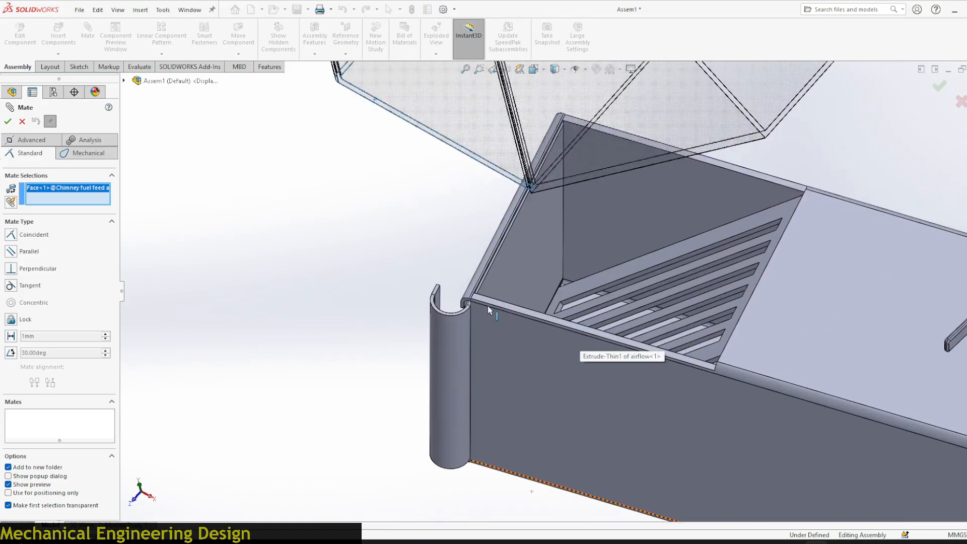
scroll(570, 323, "down", 3)
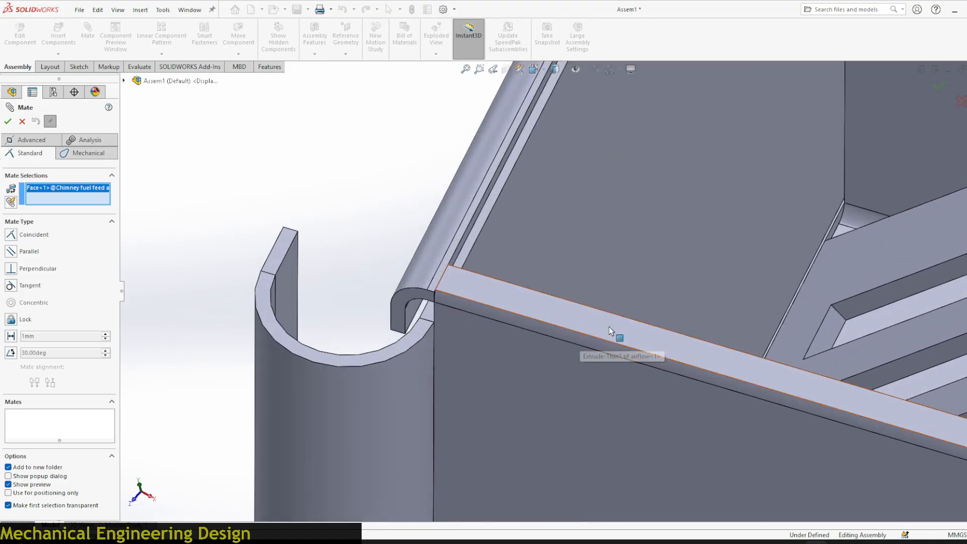
scroll(550, 337, "up", 4)
scroll(585, 337, "down", 4)
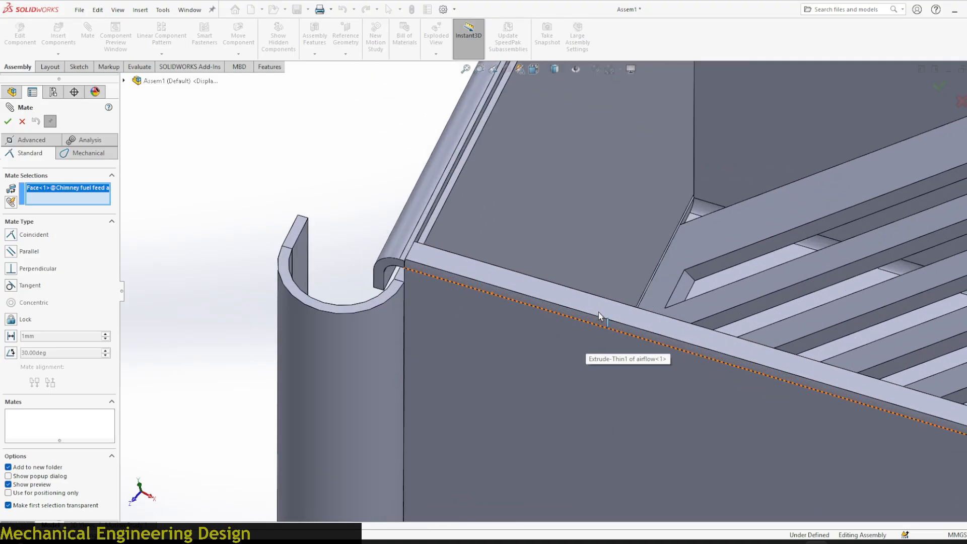
left_click(554, 303)
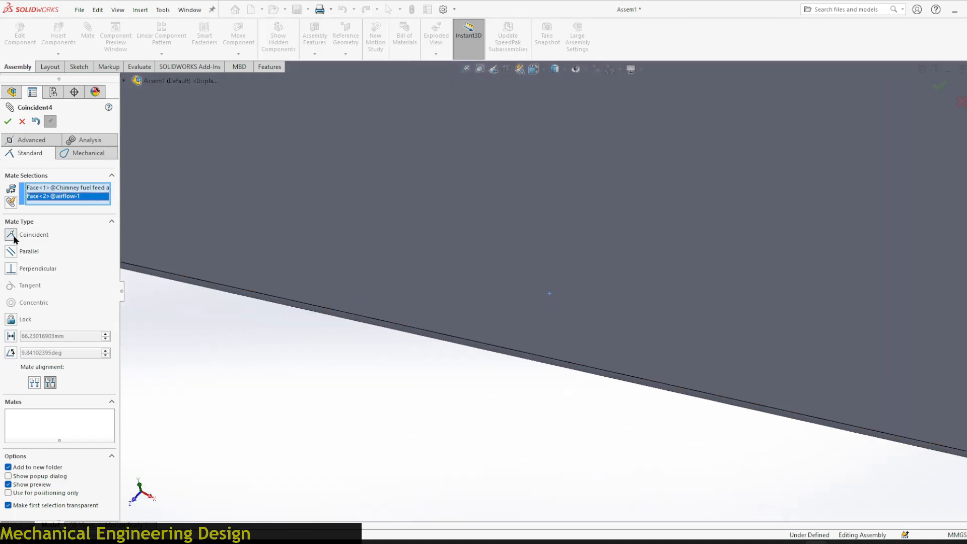
scroll(378, 420, "up", 6)
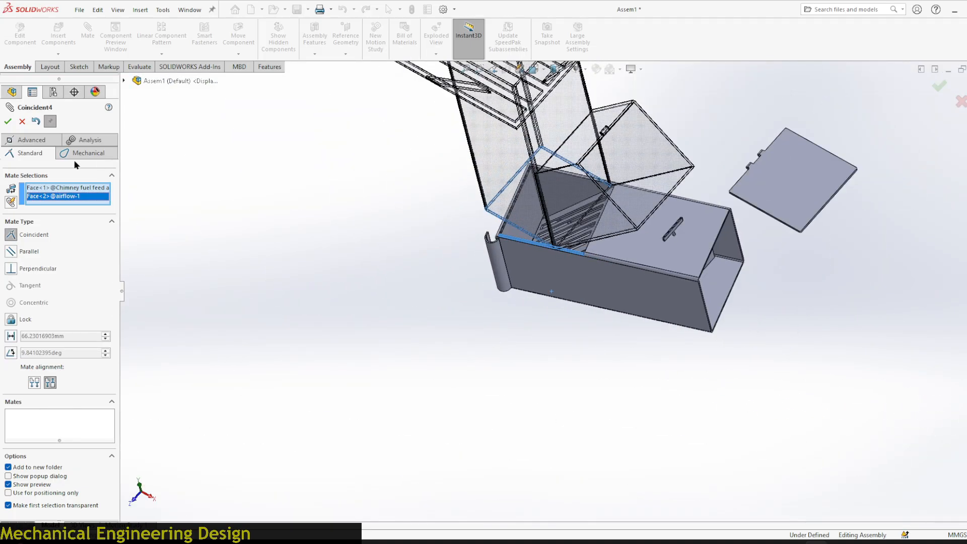
left_click(8, 122)
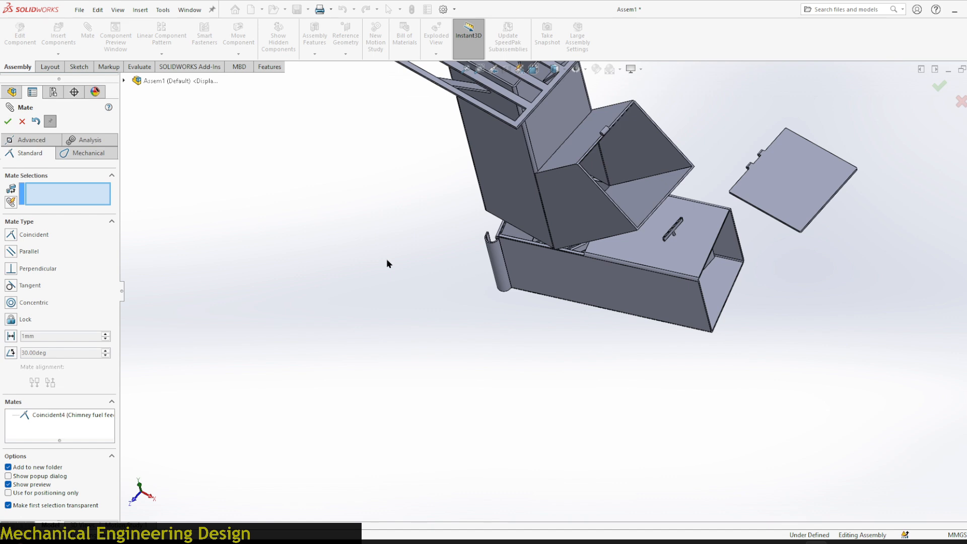
- Add a Coincident mate between the chimney's outer side face and the airflow part's outer side face
middle_click_drag(386, 259, 403, 206)
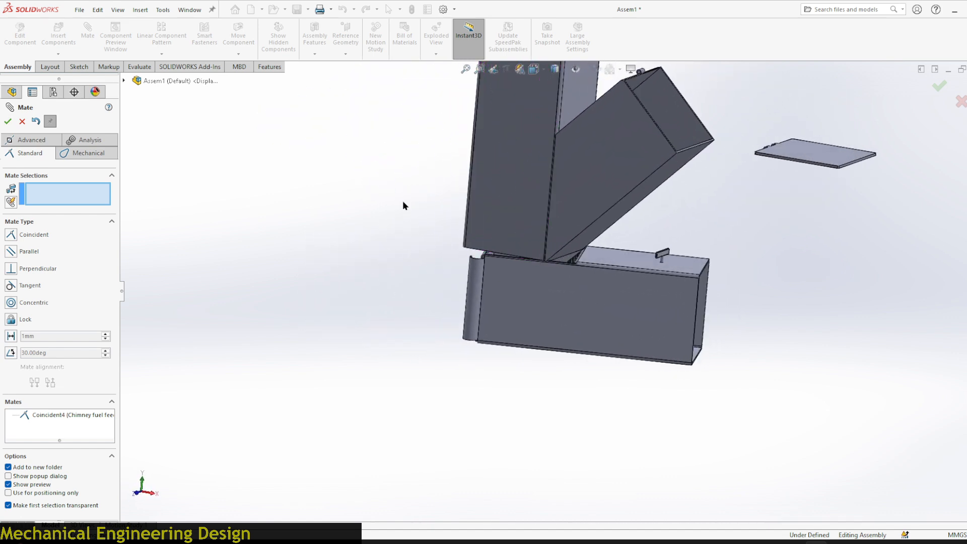
left_click(504, 204)
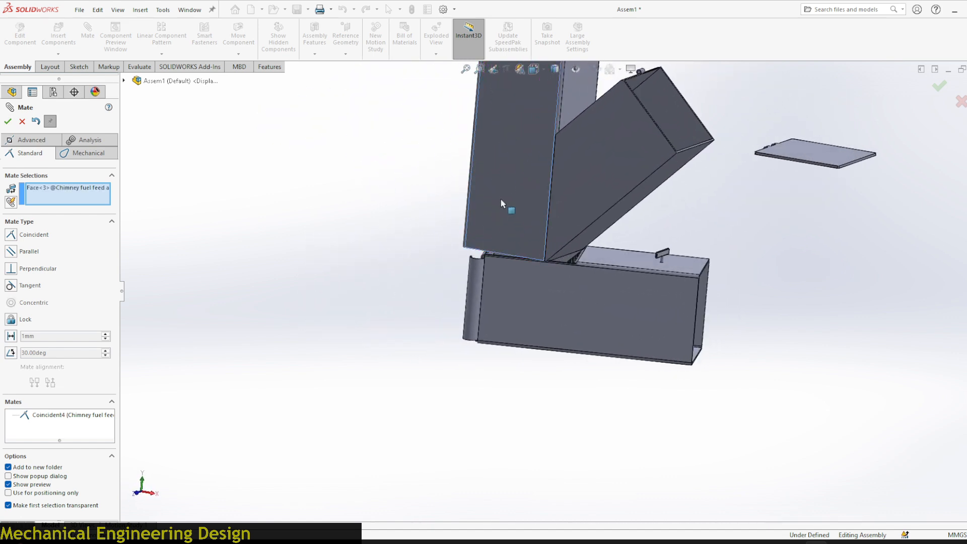
left_click(527, 303)
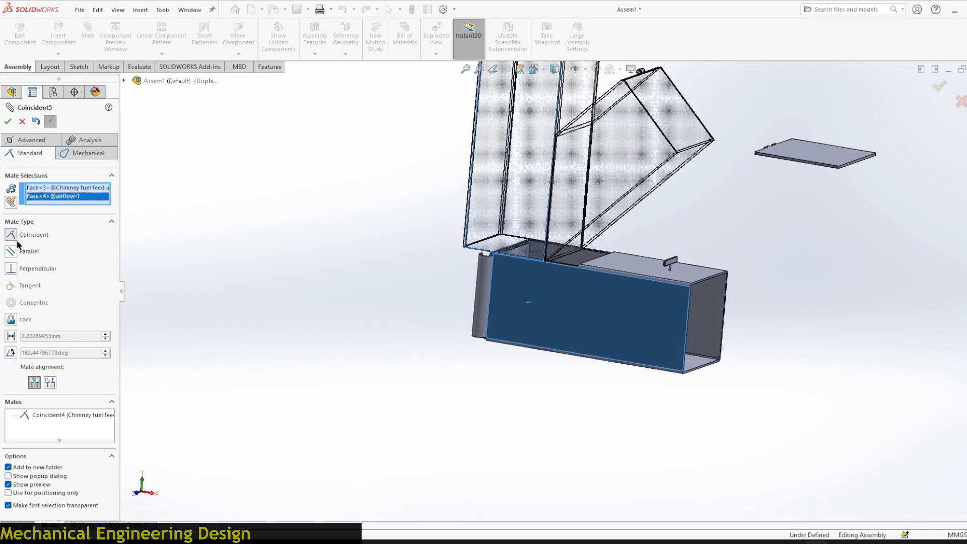
left_click(8, 122)
- Add a Coincident mate between the chimney's outer face opposite the fuel feed and the lighting lid's large inner face
mouse_move(400, 192)
middle_mouse_down()
mouse_move(418, 194)
mouse_move(383, 166)
mouse_move(405, 186)
mouse_move(475, 208)
mouse_move(417, 200)
middle_mouse_up()
left_click(406, 197)
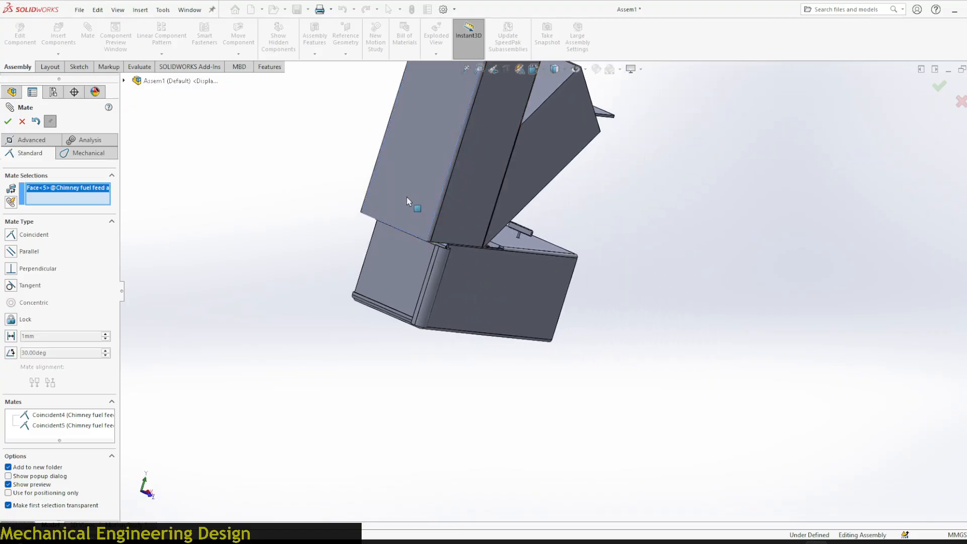
middle_click_drag(640, 232, 556, 204)
scroll(443, 247, "down", 8)
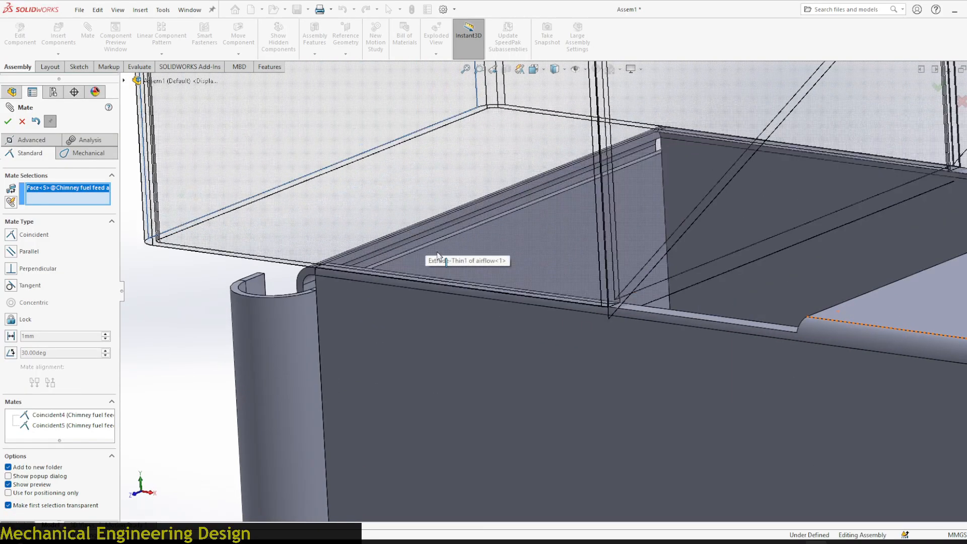
left_click(528, 241)
scroll(527, 244, "up", 8)
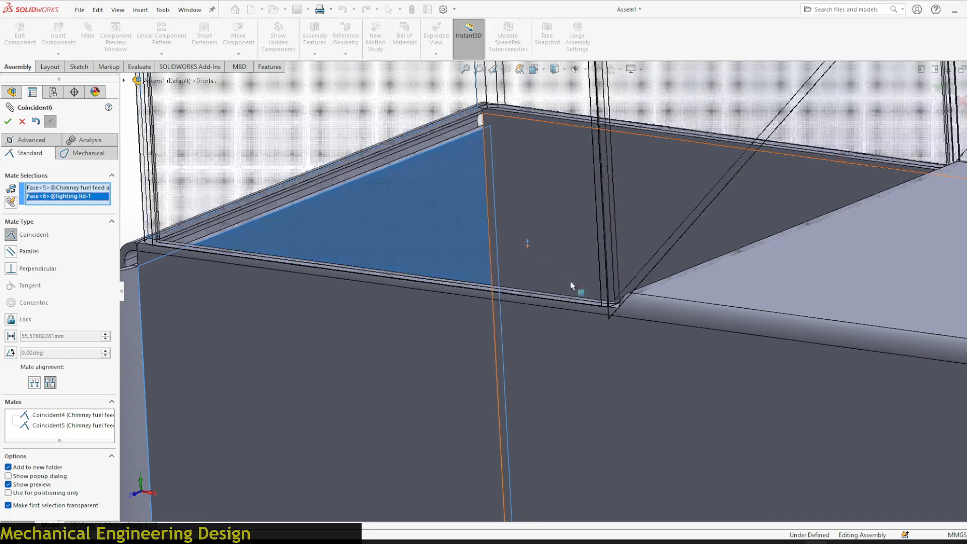
middle_click_drag(296, 211, 151, 182)
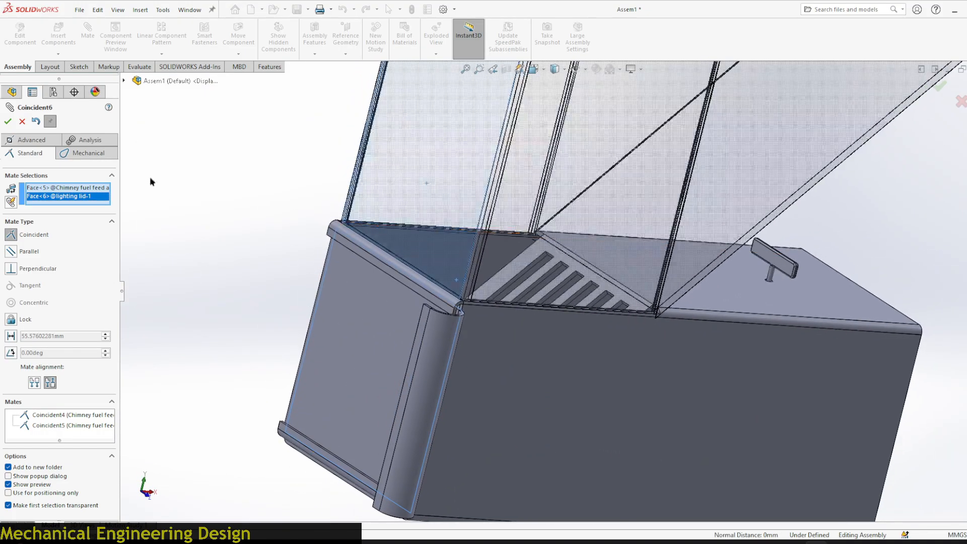
left_click(8, 122)
scroll(256, 194, "up", 8)
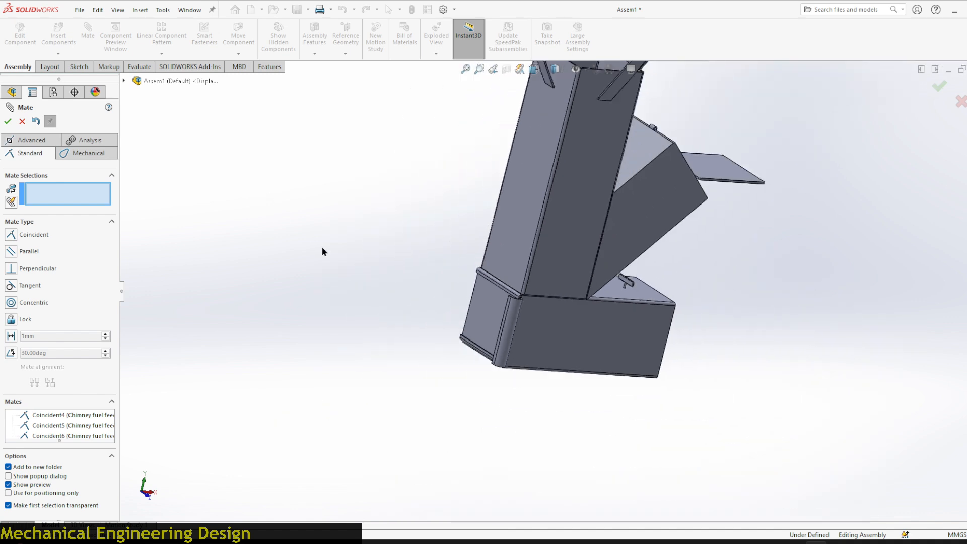
- Rotate the loose firewood lid so that its hinge knuckles point toward the chimney's fuel feed
middle_click_drag(416, 202, 364, 362)
scroll(638, 201, "down", 3)
scroll(553, 231, "down", 3)
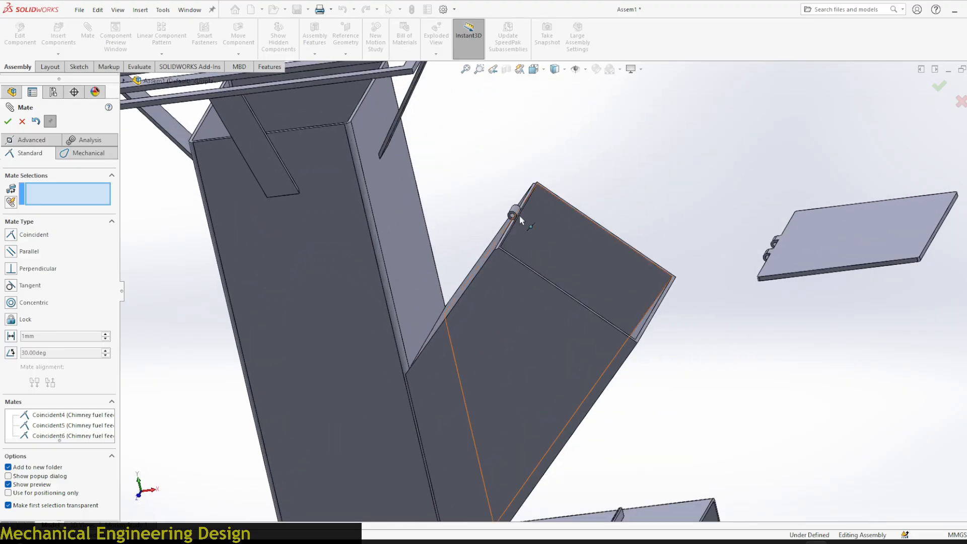
scroll(545, 233, "down", 3)
scroll(520, 218, "down", 2)
scroll(526, 224, "up", 8)
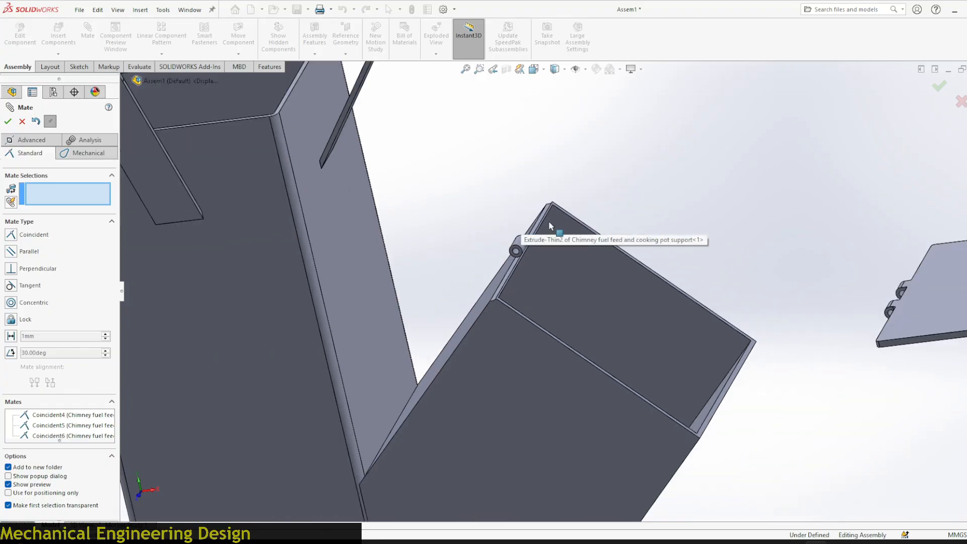
scroll(764, 297, "down", 2)
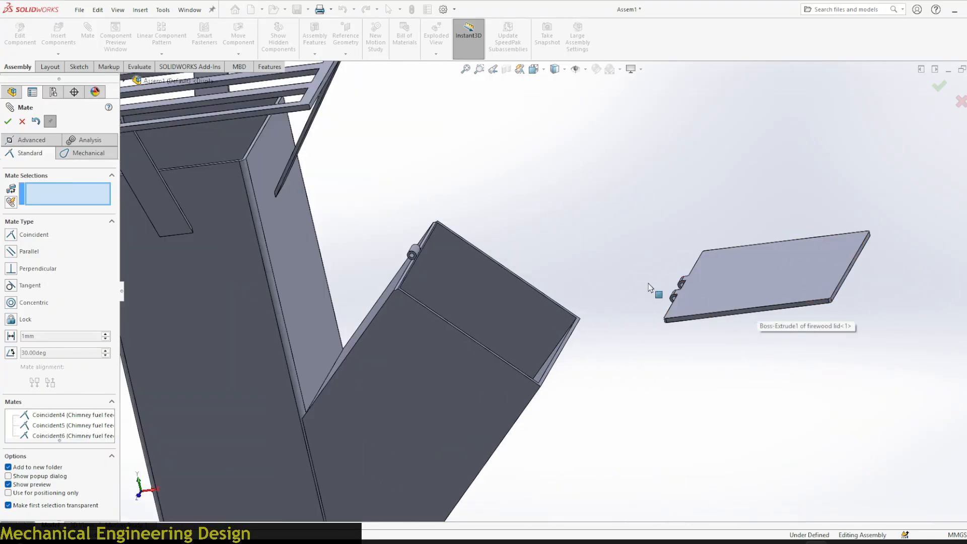
left_click_drag(780, 297, 844, 322)
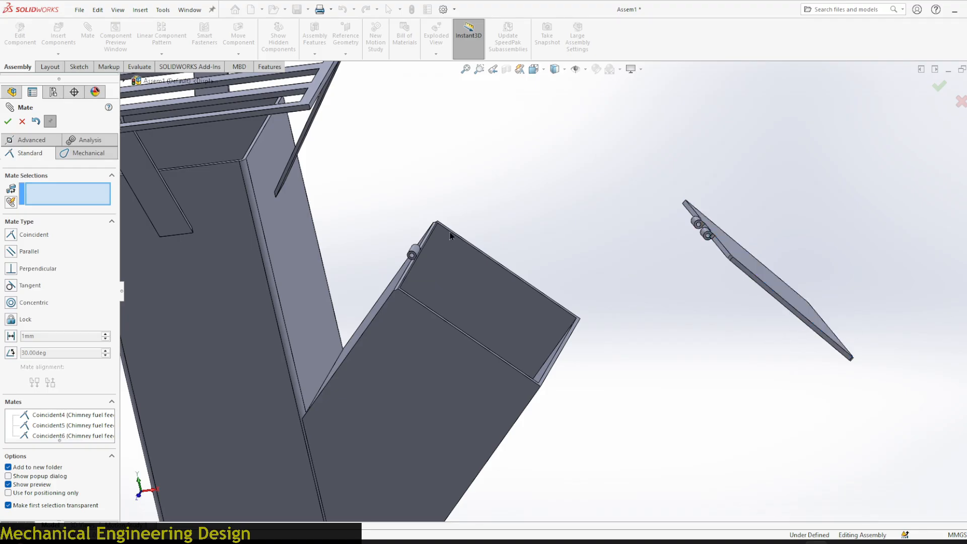
- Add a Concentric mate between the hinge barrel hole on the fuel feed and a hinge knuckle hole of the firewood lid
scroll(428, 260, "down", 3)
scroll(429, 259, "down", 6)
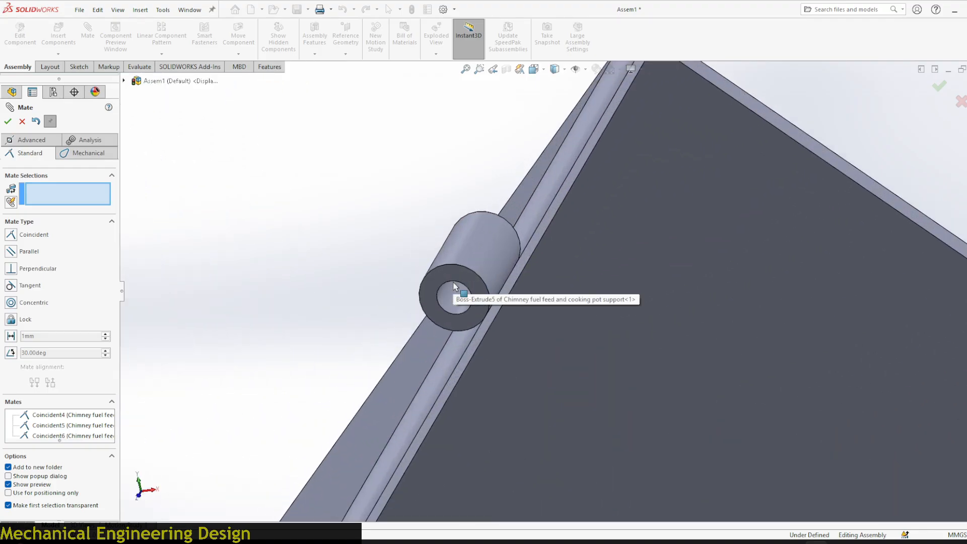
left_click(454, 298)
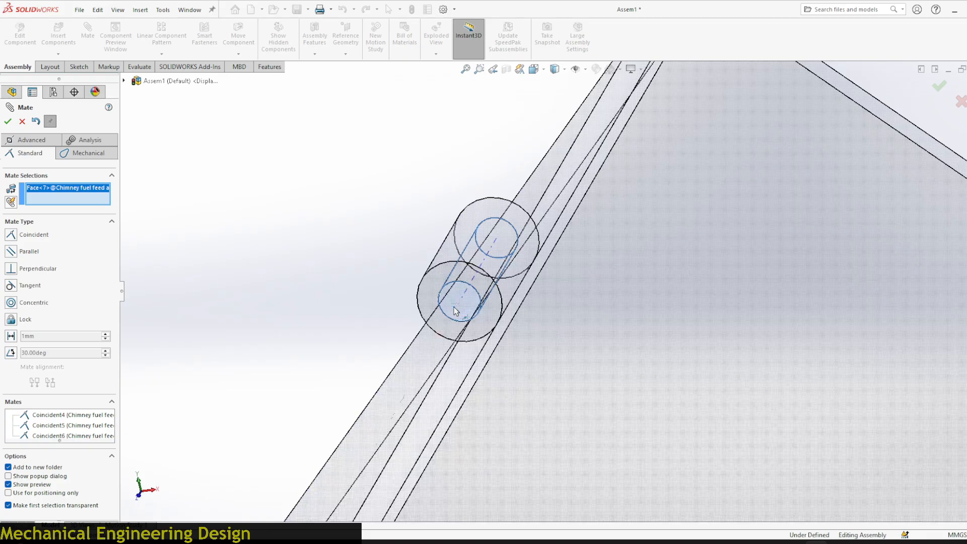
scroll(455, 302, "up", 6)
scroll(551, 301, "up", 3)
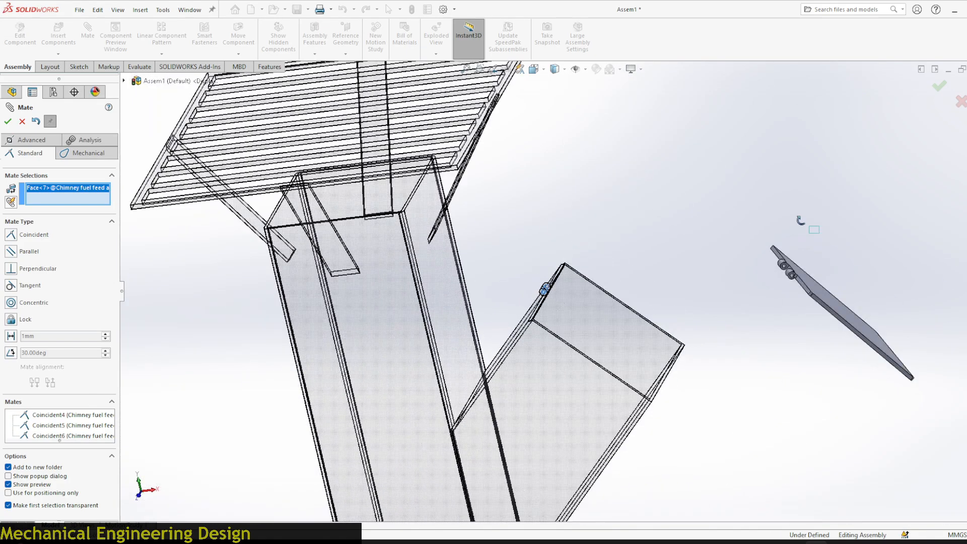
scroll(776, 262, "down", 8)
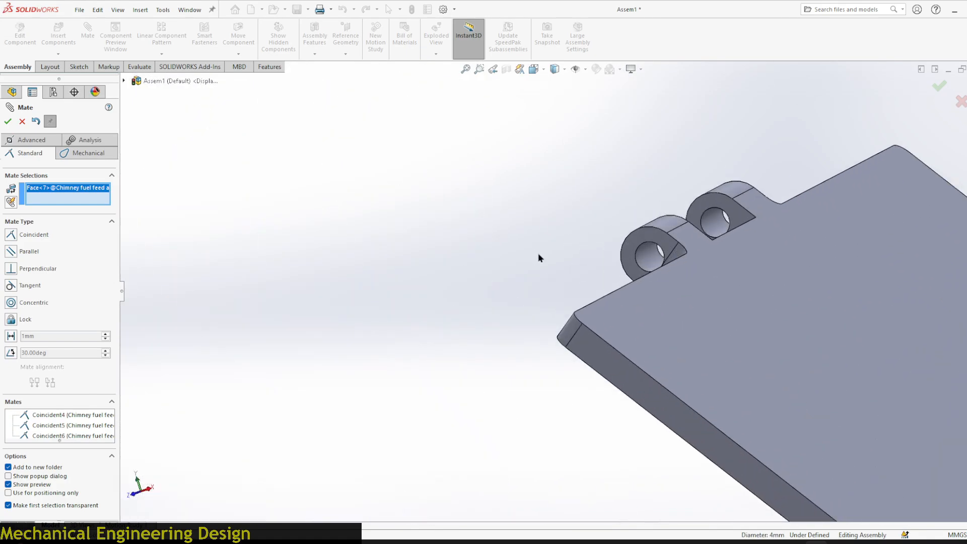
left_click(648, 261)
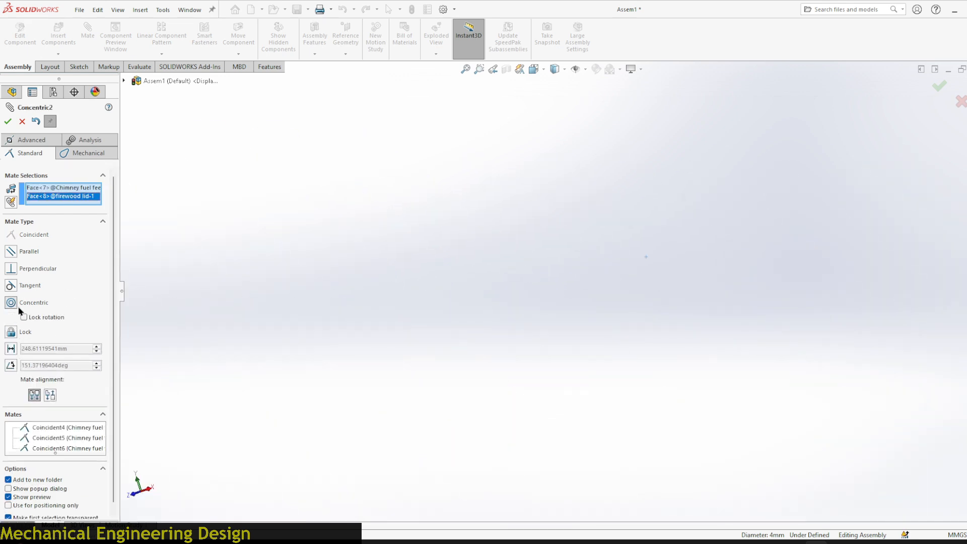
left_click(7, 123)
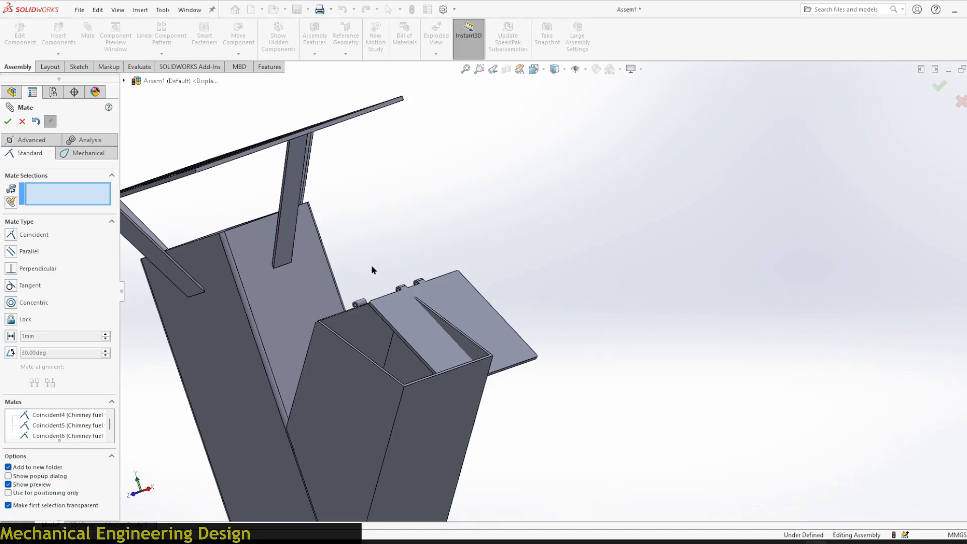
- Swing the firewood lid over the fuel feed opening and mate its underside Coincident with the opening's rim face
middle_click_drag(370, 264, 572, 226)
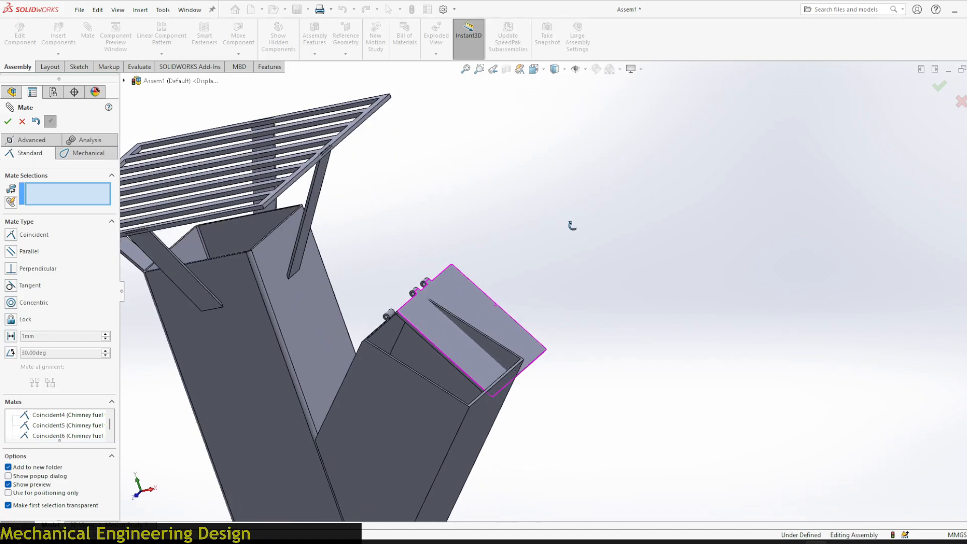
scroll(451, 330, "down", 4)
left_click_drag(446, 352, 391, 369)
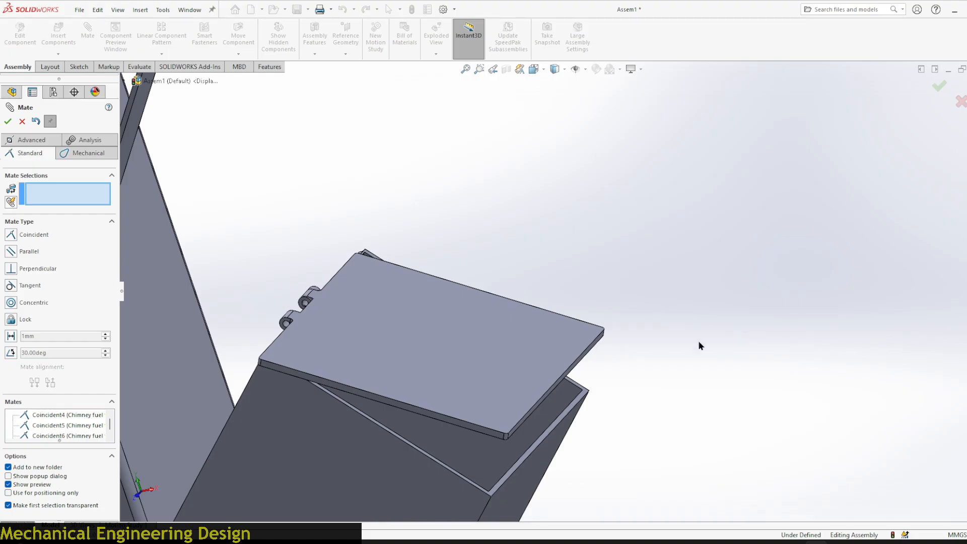
scroll(455, 434, "down", 2)
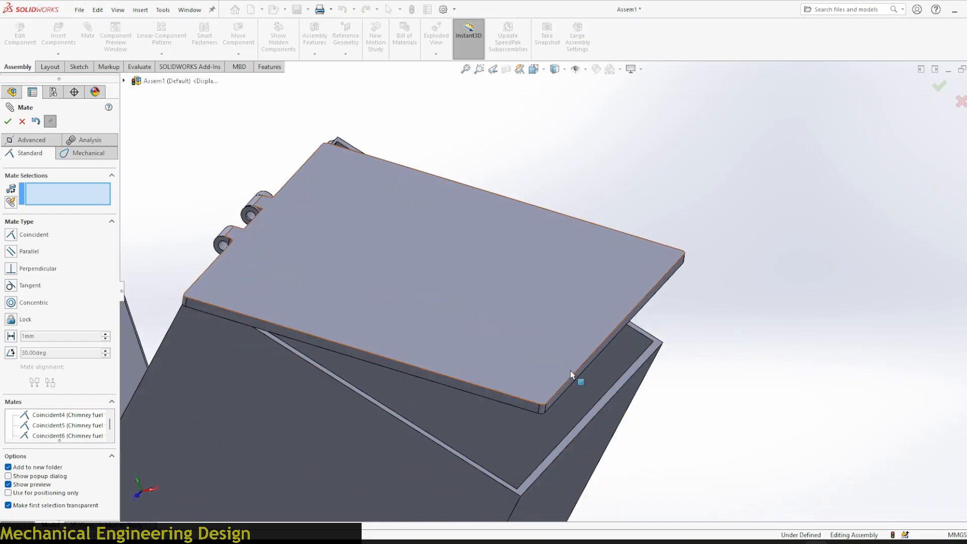
left_click(588, 418)
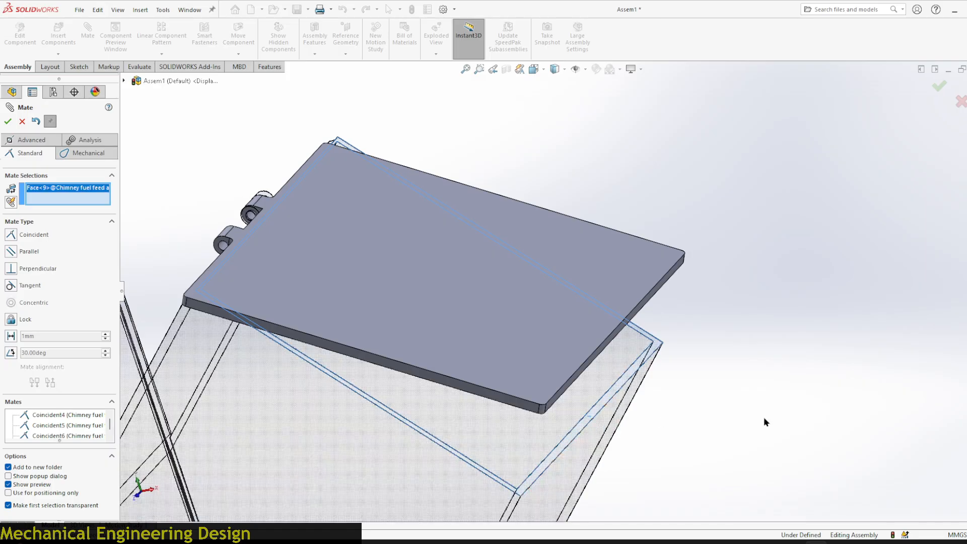
middle_click_drag(763, 417, 733, 317)
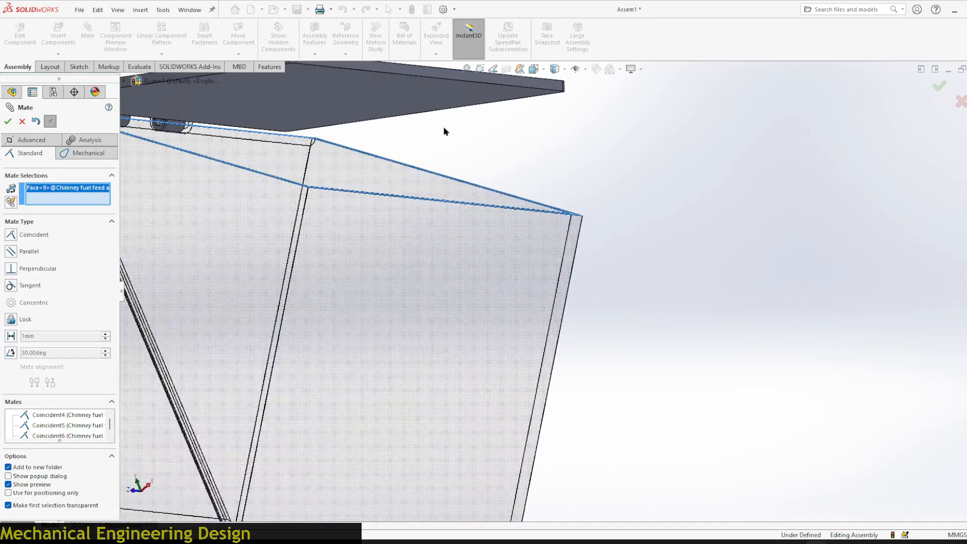
left_click(416, 91)
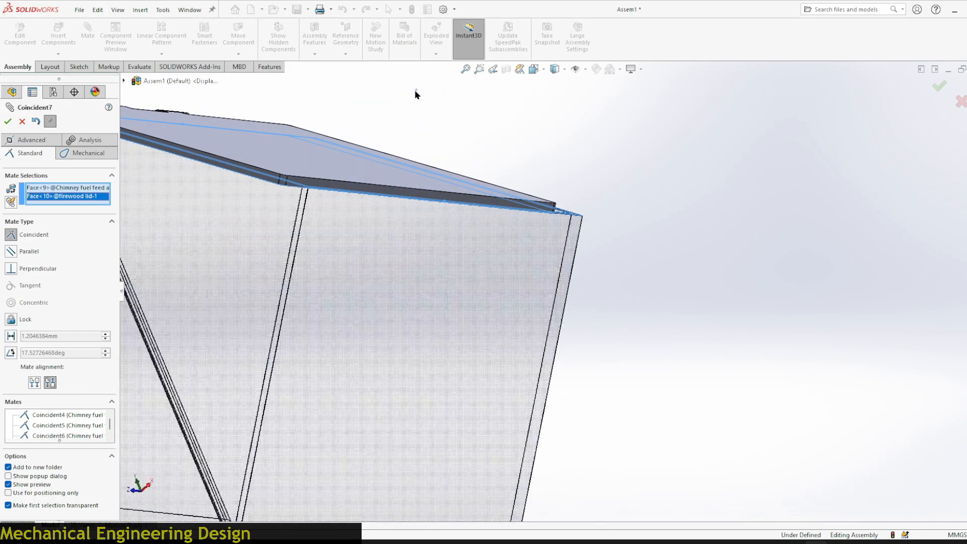
scroll(679, 274, "up", 2)
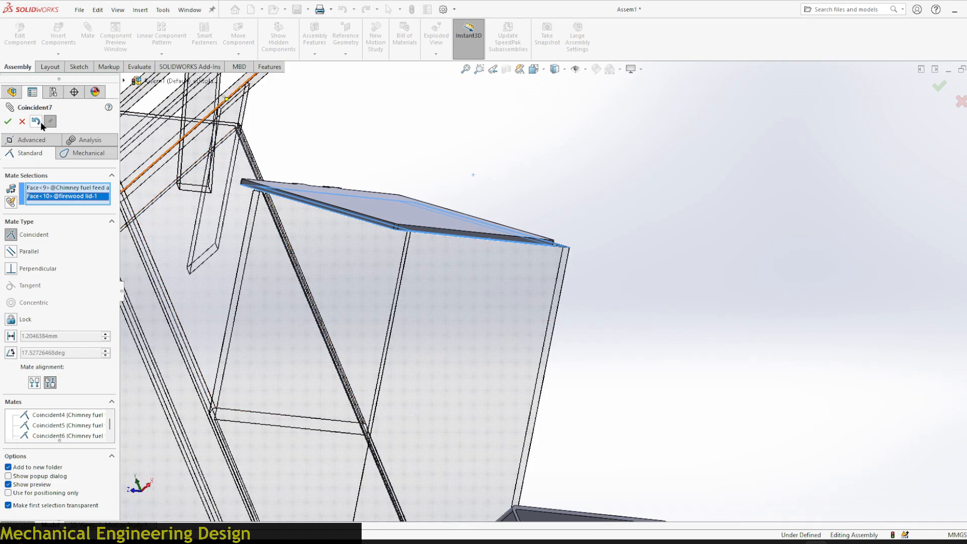
left_click(8, 122)
- Add a Coincident mate between the outer side face of the fuel feed and the firewood lid's narrow side edge face
middle_click_drag(508, 152, 431, 224)
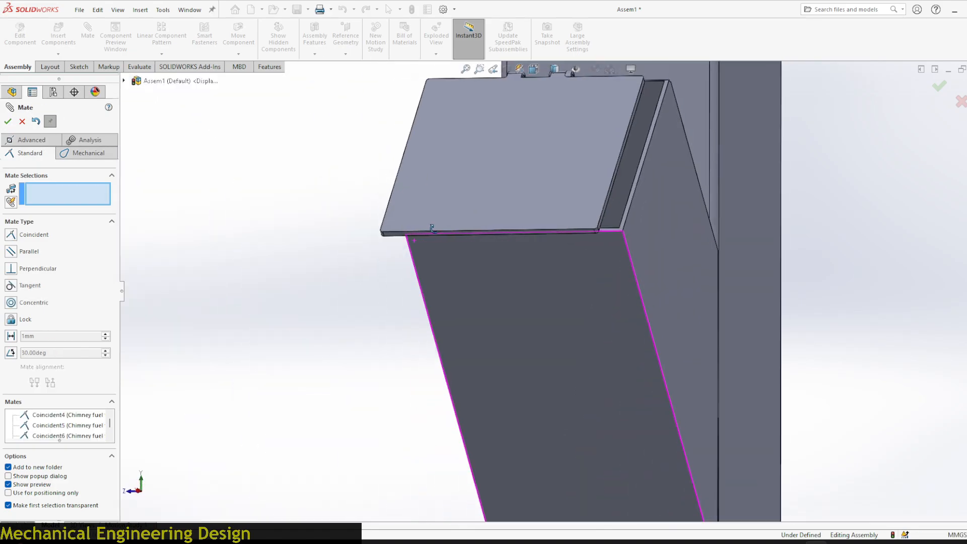
scroll(528, 263, "up", 2)
left_click_drag(523, 221, 487, 210)
middle_click_drag(399, 194, 590, 238)
left_click(590, 240)
scroll(589, 218, "down", 10)
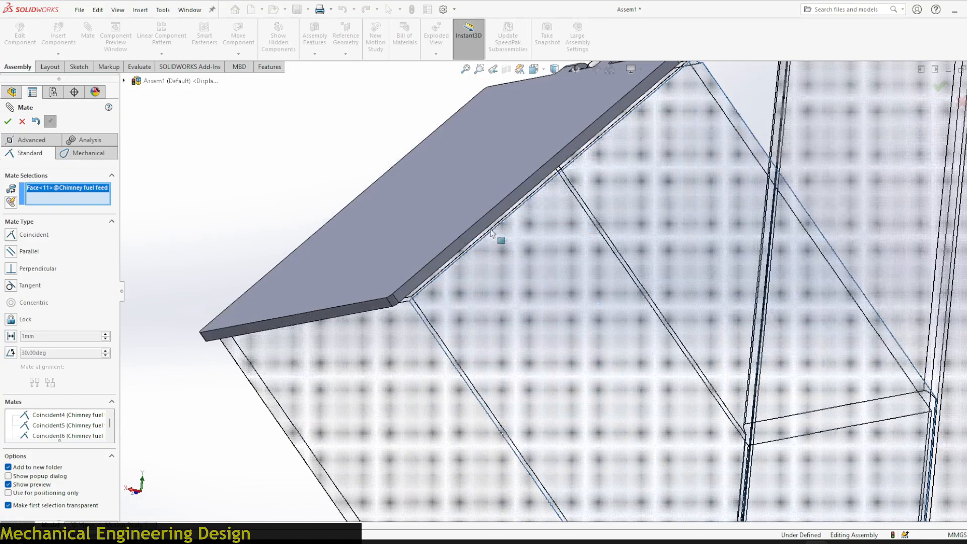
left_click(481, 251)
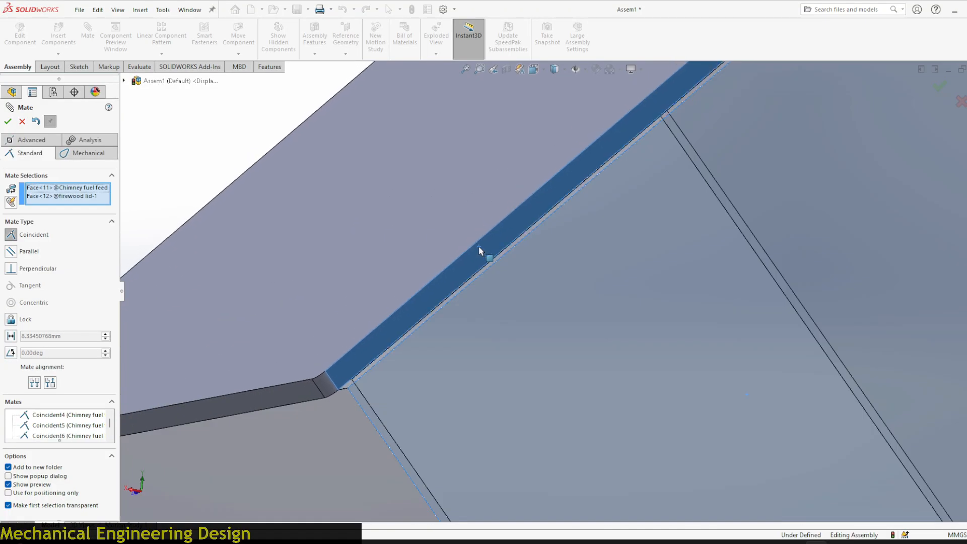
scroll(579, 352, "up", 8)
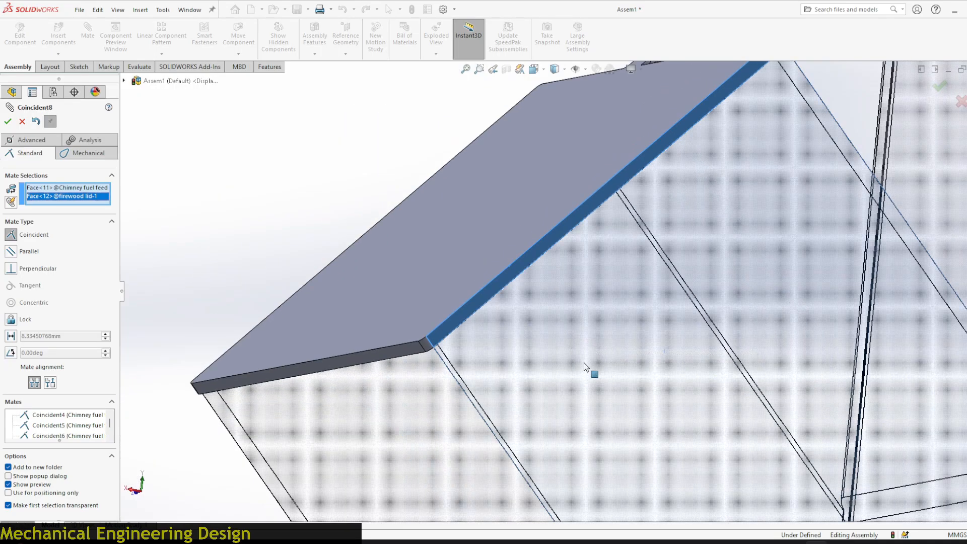
left_click(9, 122)
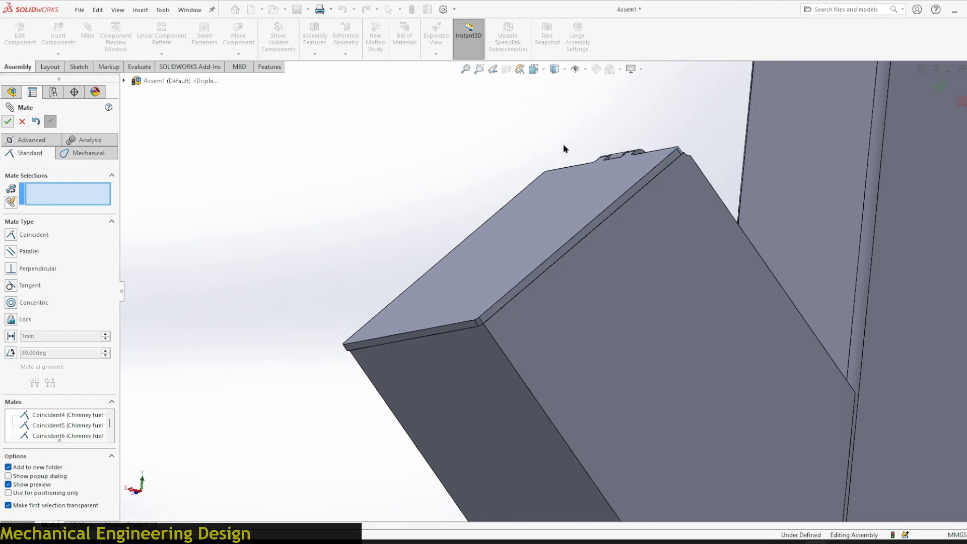
- Inspect the firewood lid's hinge fit from both sides and in Dimetric view, and close the Mate command
middle_click_drag(446, 141, 593, 341)
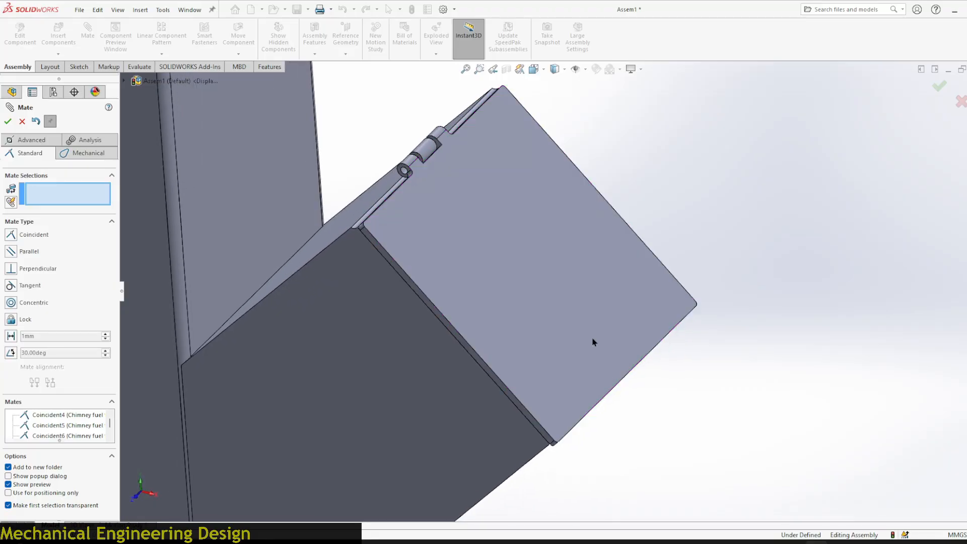
scroll(444, 172, "down", 5)
scroll(442, 221, "up", 5)
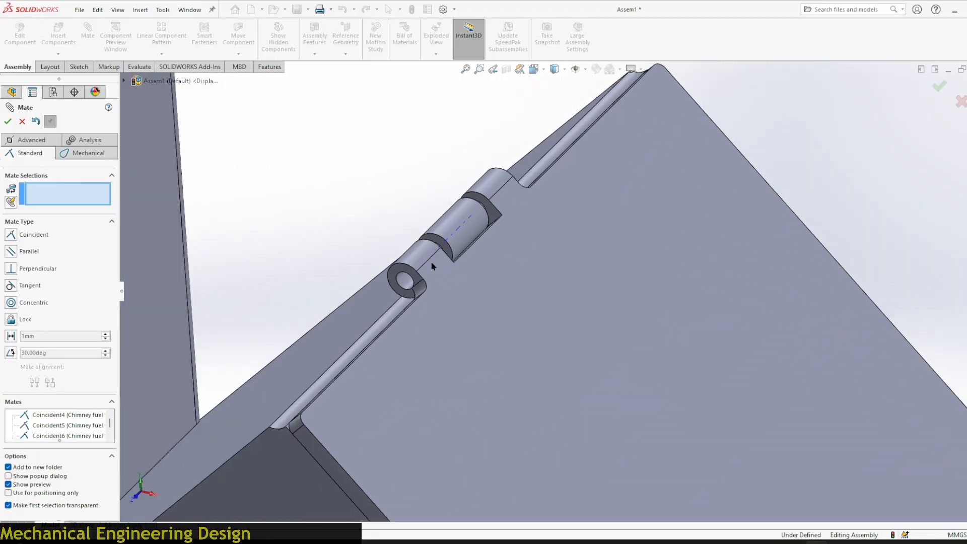
middle_click_drag(472, 208, 507, 136)
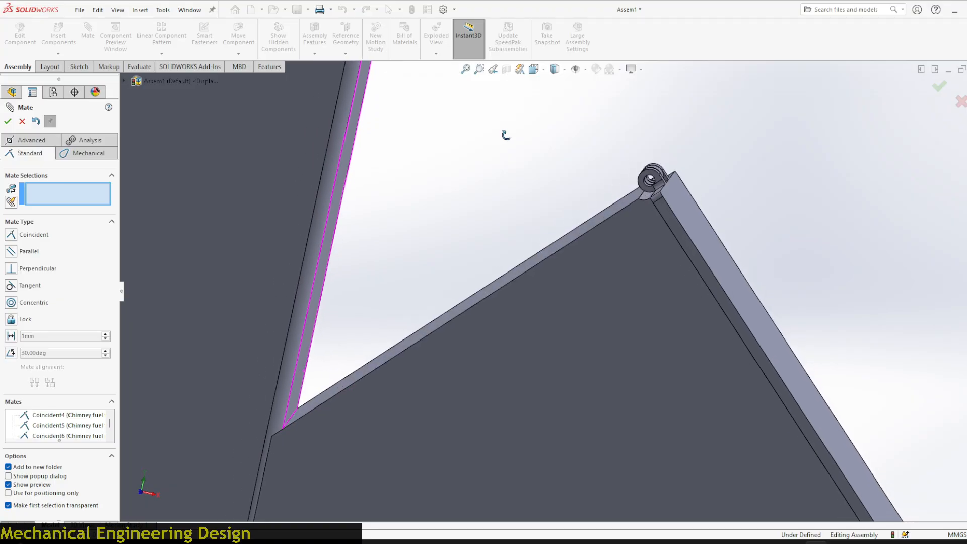
key("ctrl+7")
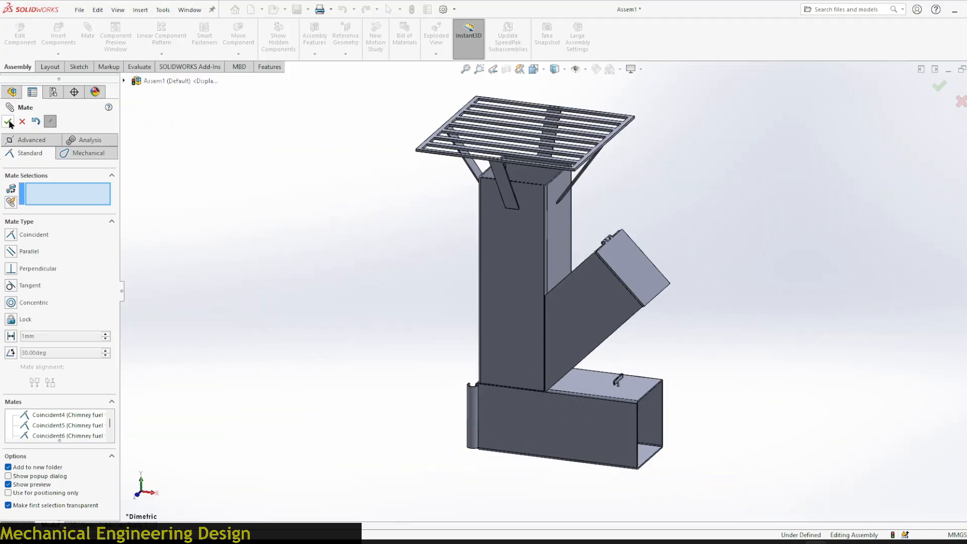
left_click(7, 122)
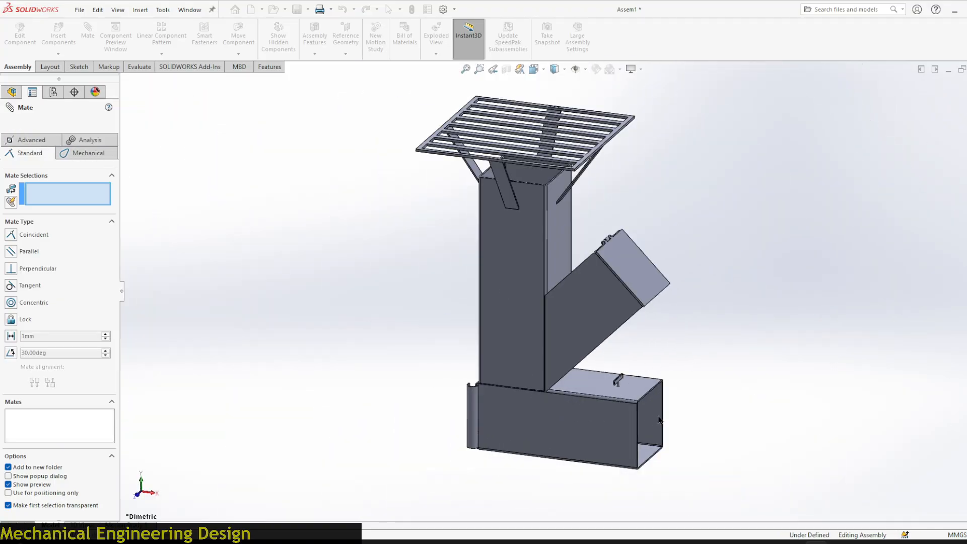
key("Escape")
- Turn the airflow lid by its handle to swing the flap partly open inside the airflow duct
scroll(624, 375, "down", 3)
scroll(588, 394, "down", 5)
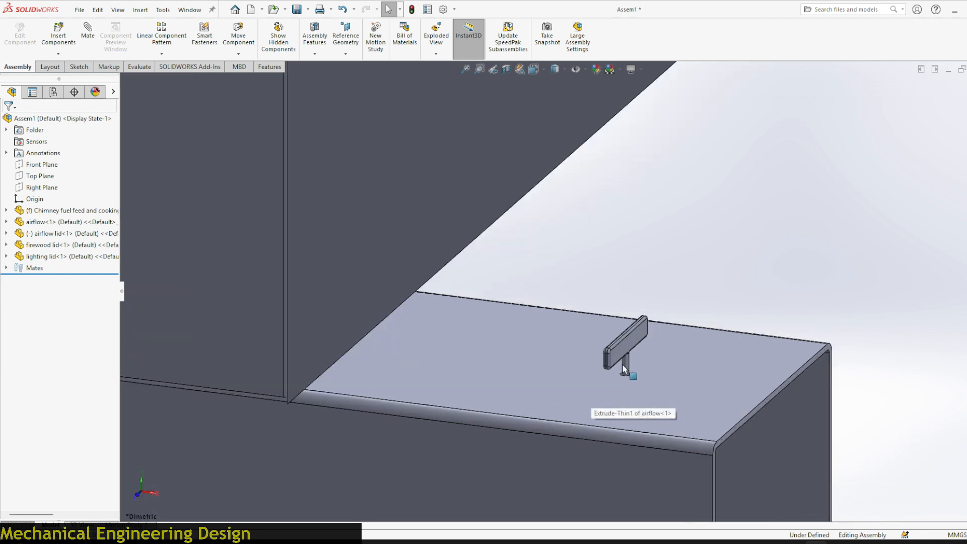
left_click_drag(603, 356, 528, 330)
left_click_drag(679, 336, 670, 359)
scroll(725, 221, "up", 3)
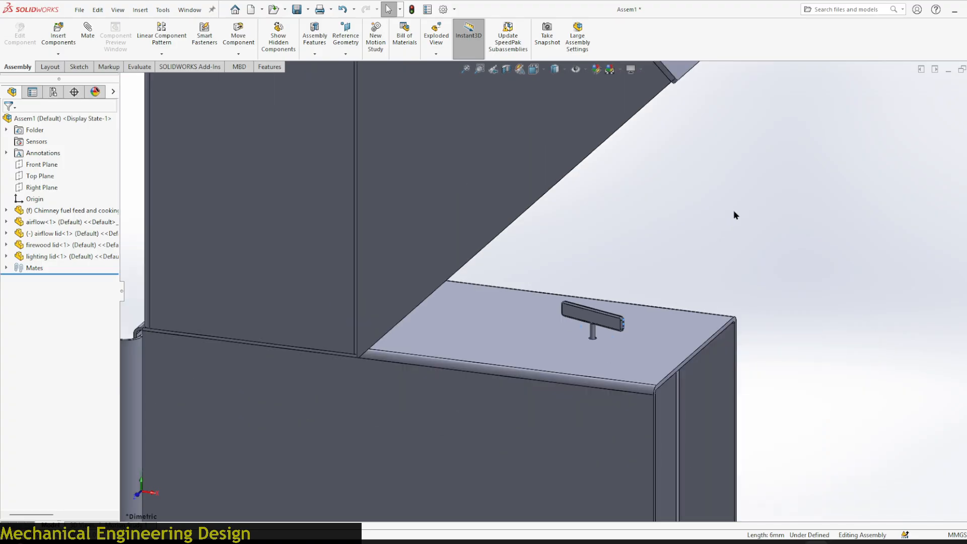
middle_click_drag(733, 210, 620, 201)
left_click_drag(535, 314, 547, 341)
- Open the airflow part from the assembly in its own window
middle_click_drag(548, 340, 721, 276)
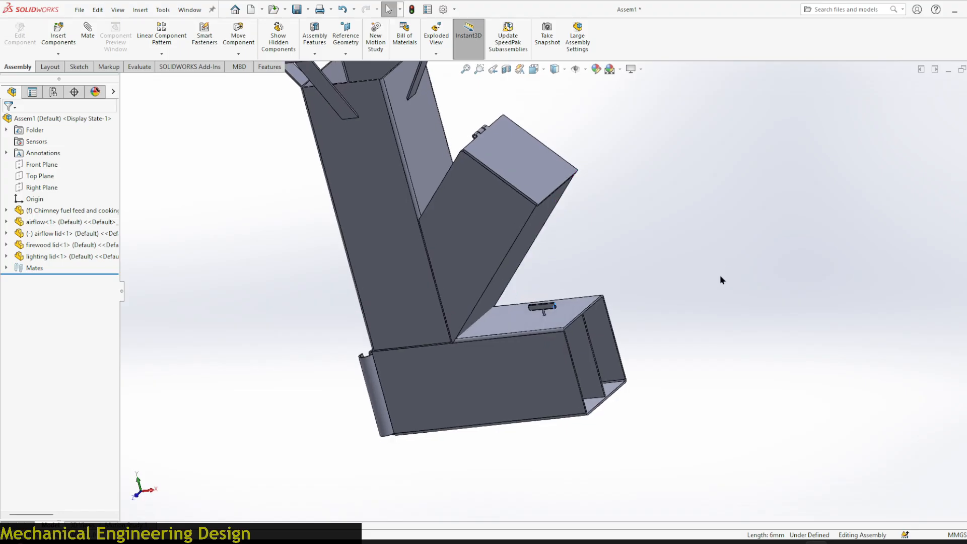
scroll(682, 322, "up", 1)
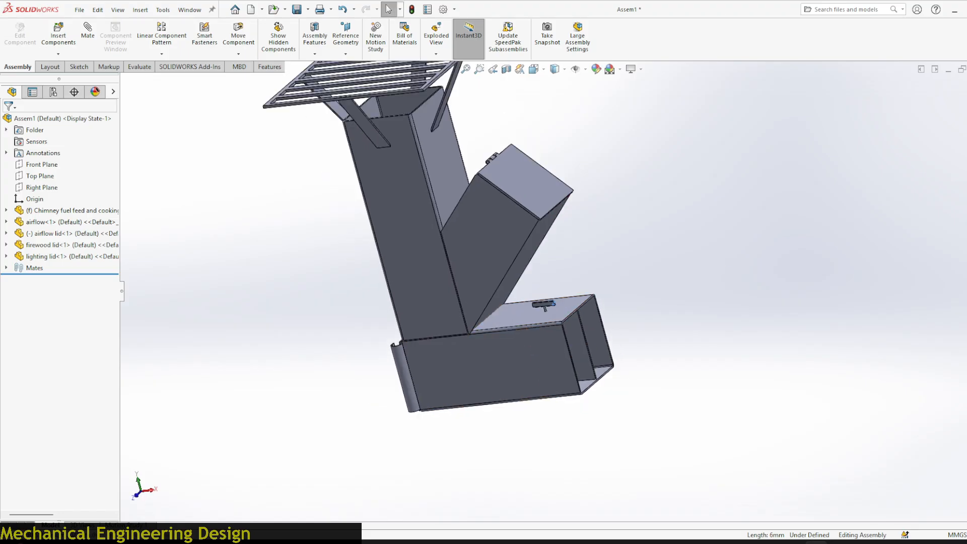
scroll(546, 400, "down", 2)
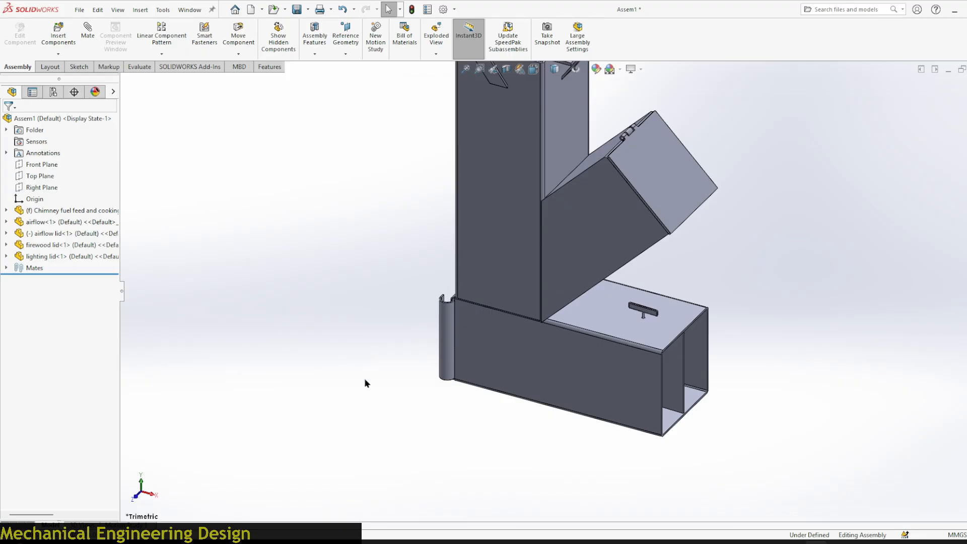
scroll(513, 342, "up", 1)
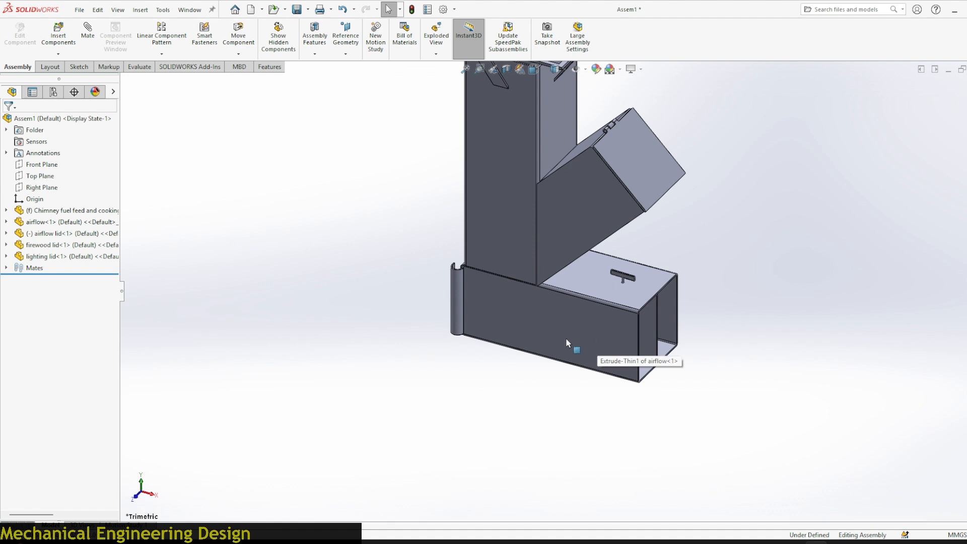
scroll(566, 334, "up", 1)
left_click(566, 333)
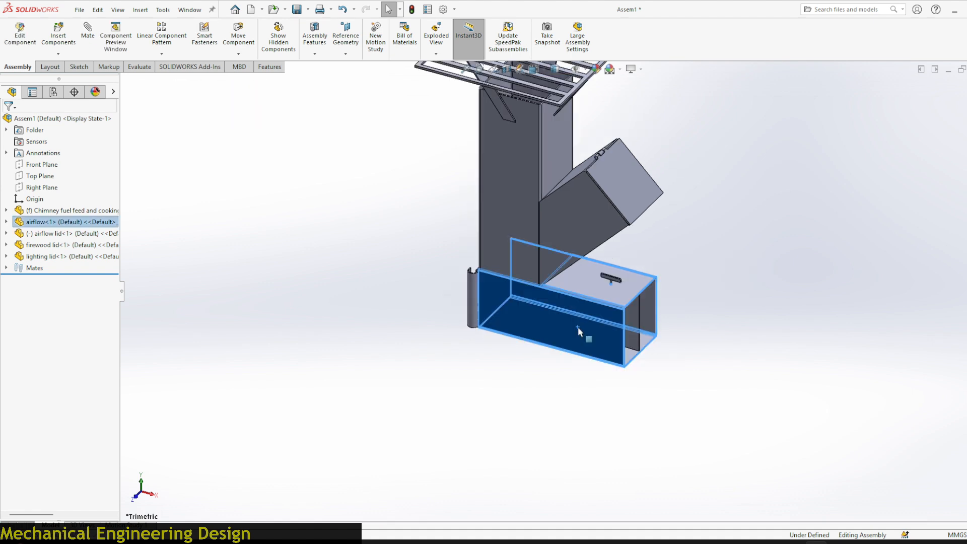
right_click(578, 326)
left_click(606, 161)
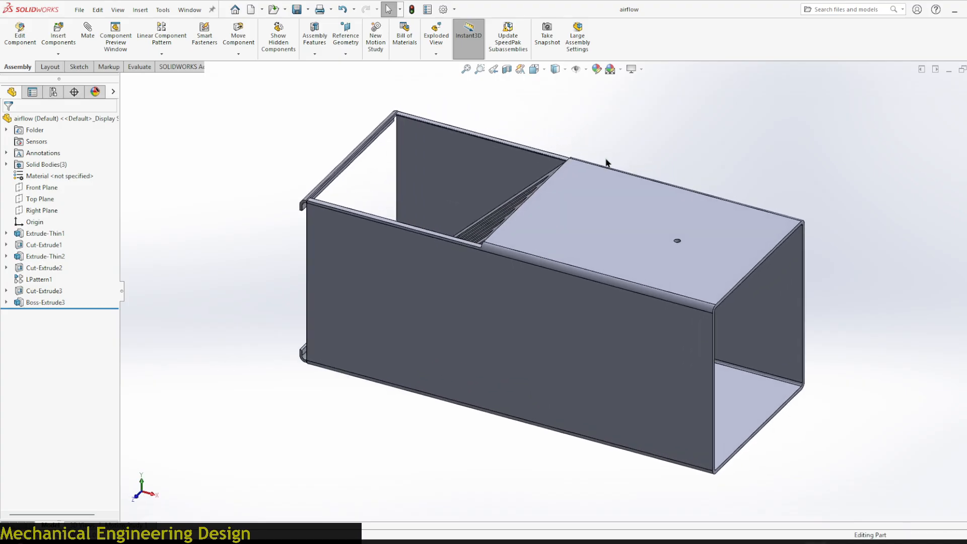
- Create a reference plane offset 30 mm inward from the airflow duct's open end face, with the offset flipped
middle_click_drag(606, 434, 568, 282)
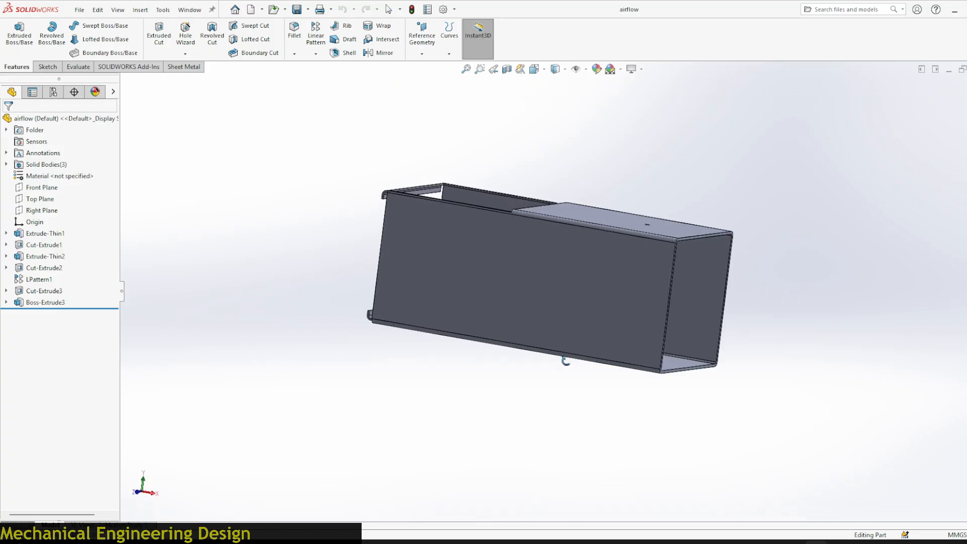
middle_click_drag(344, 140, 335, 157)
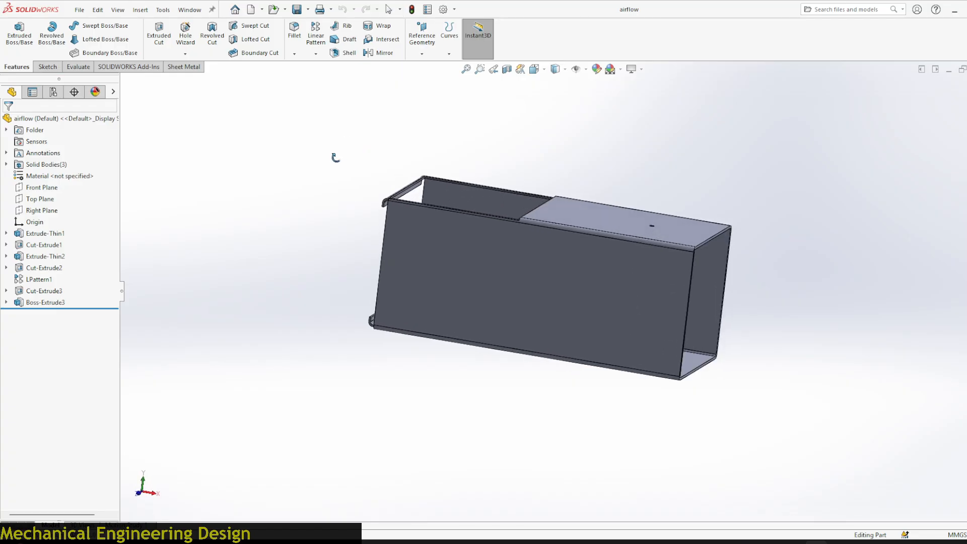
left_click(430, 56)
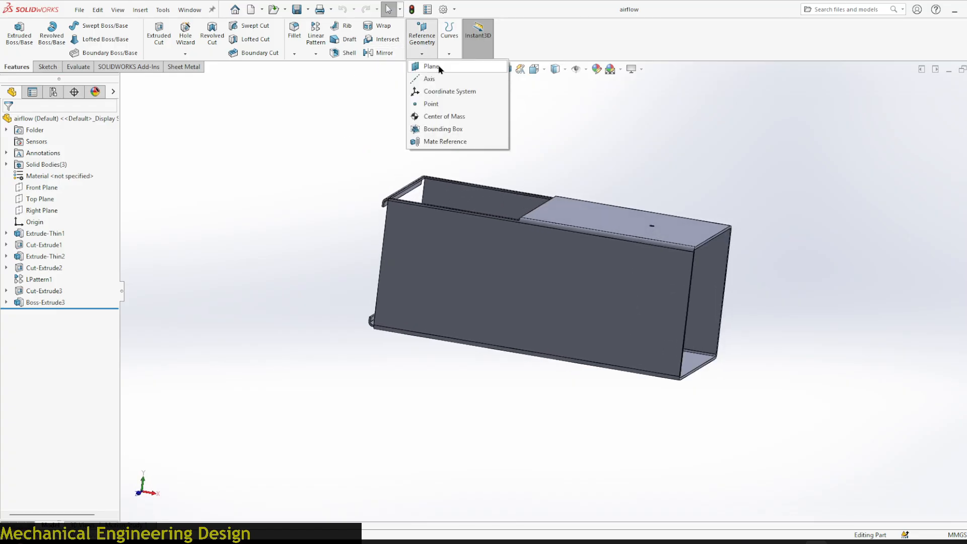
left_click(428, 67)
middle_click_drag(779, 234, 747, 212)
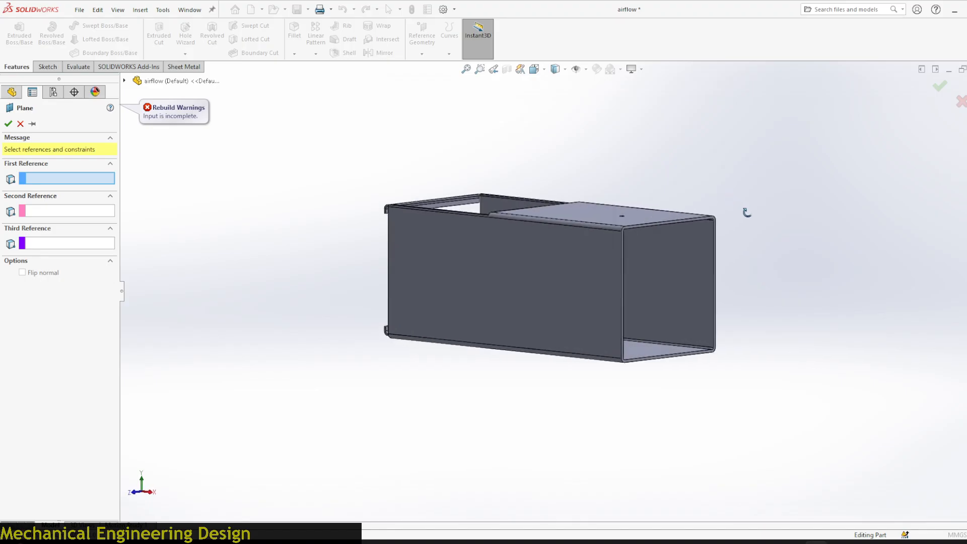
scroll(727, 239, "down", 6)
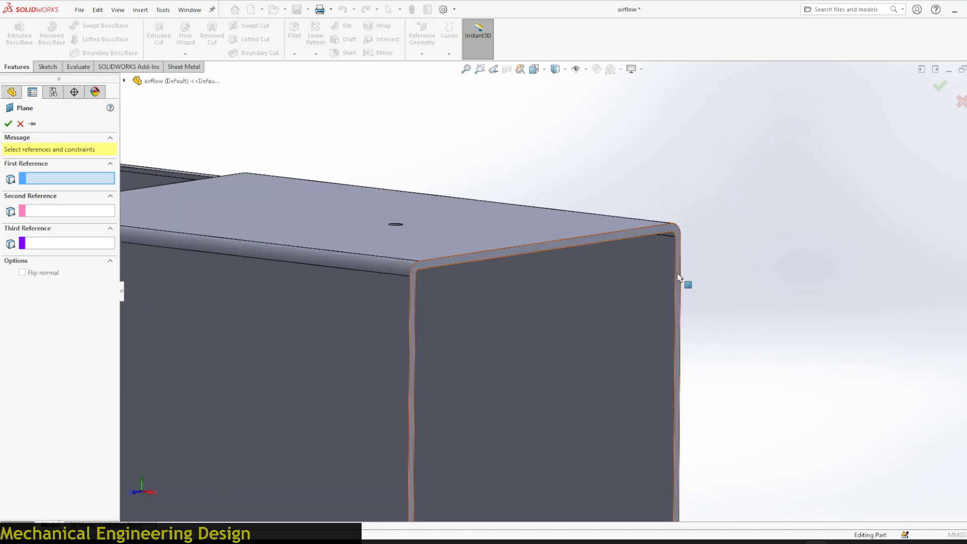
left_click(677, 280)
scroll(774, 186, "up", 5)
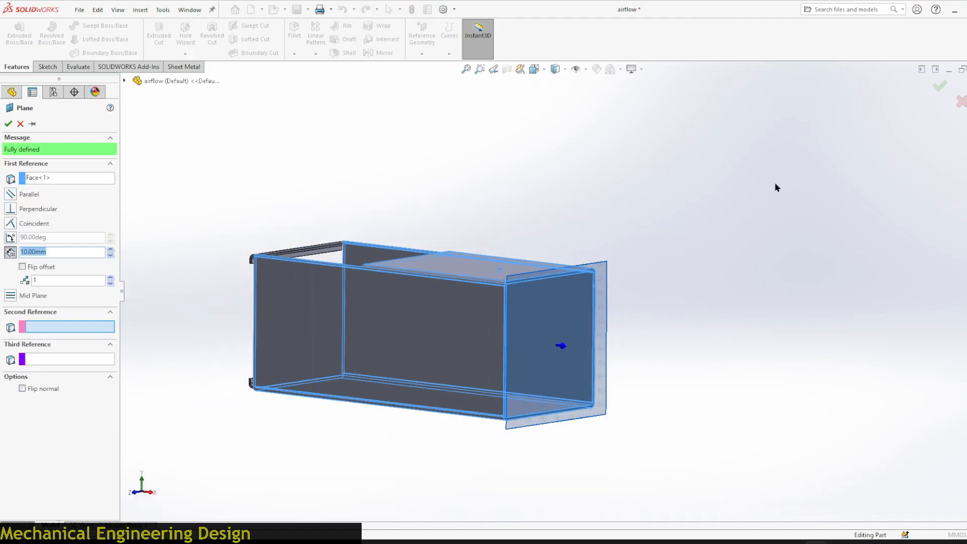
middle_click_drag(548, 177, 584, 199)
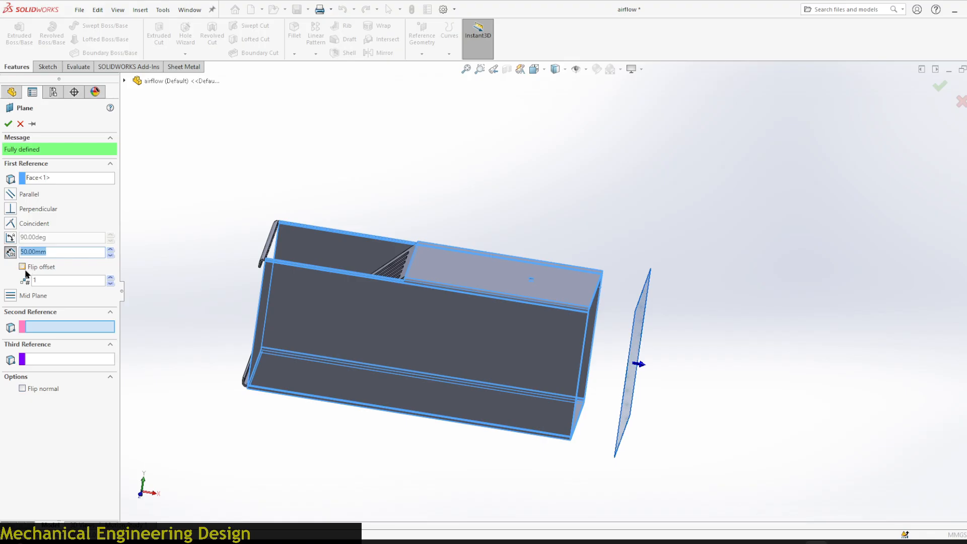
left_click(23, 268)
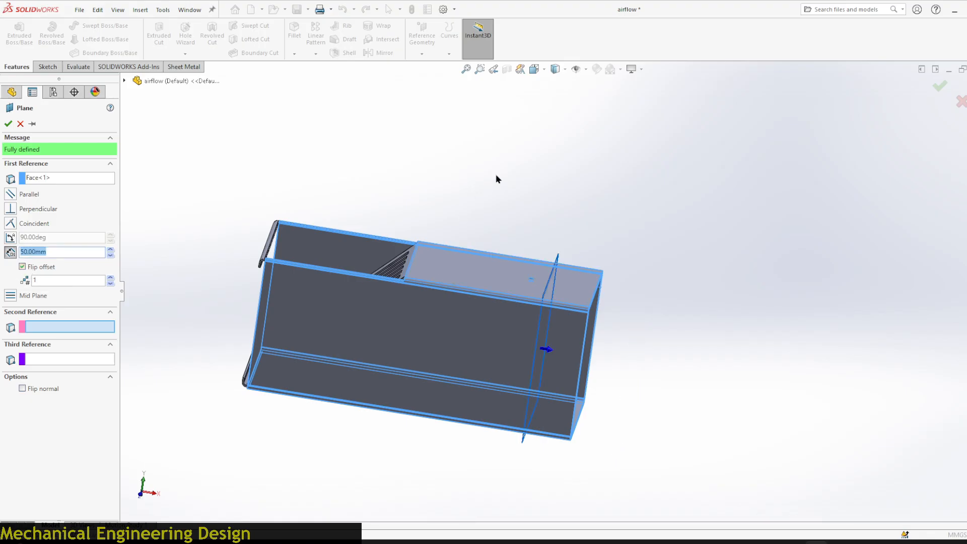
scroll(496, 179, "up", 1)
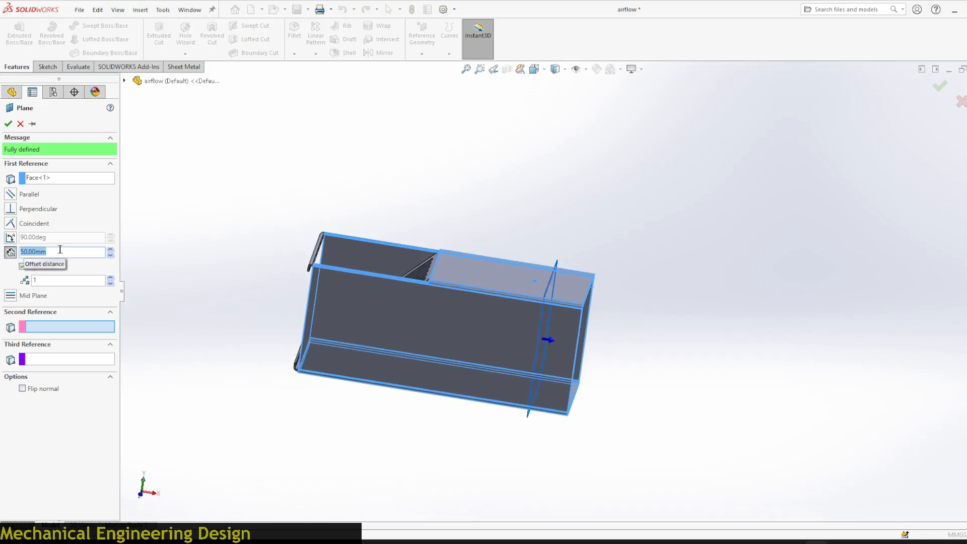
type("30")
key("Return")
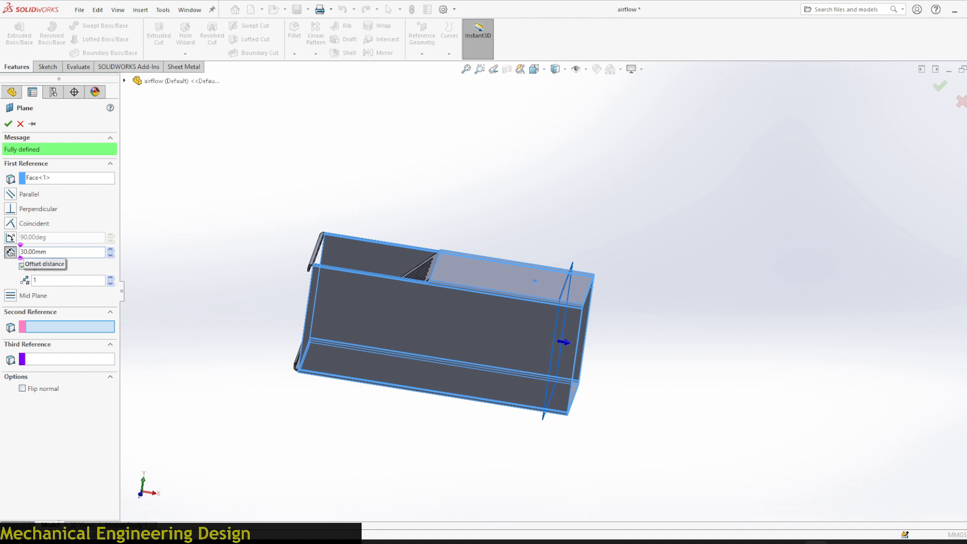
left_click(9, 124)
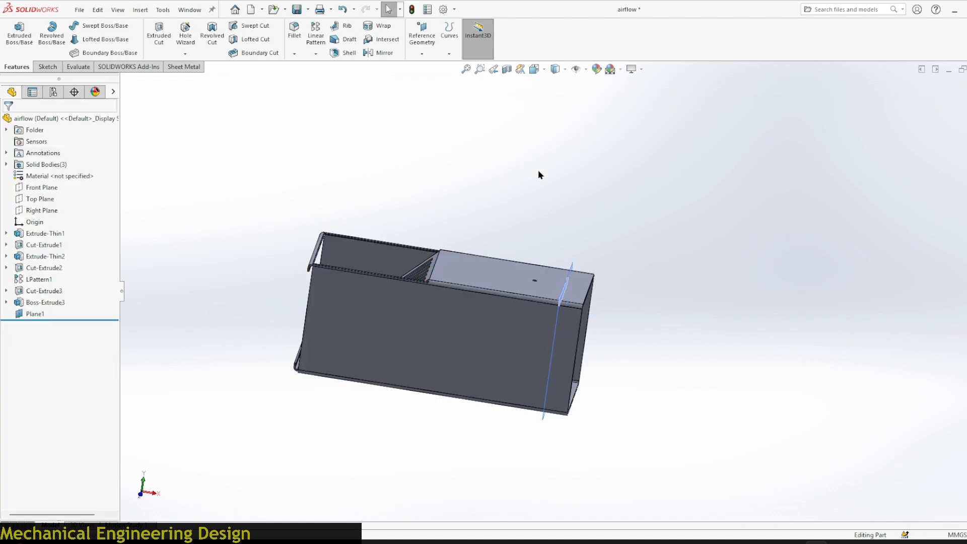
- Start a sketch on the offset plane and draw a line about 153 mm long sloping down and outward from the duct's side wall
key("ctrl+7")
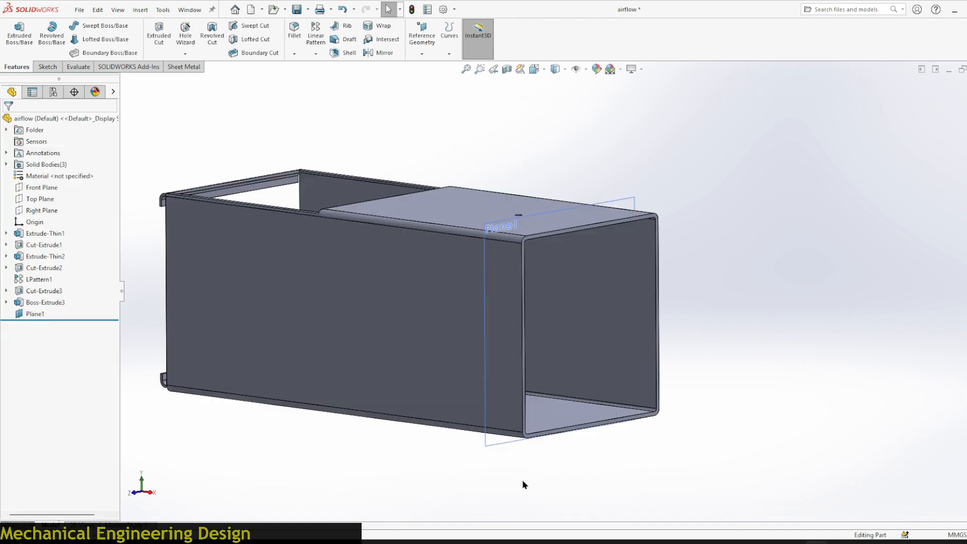
left_click(498, 443)
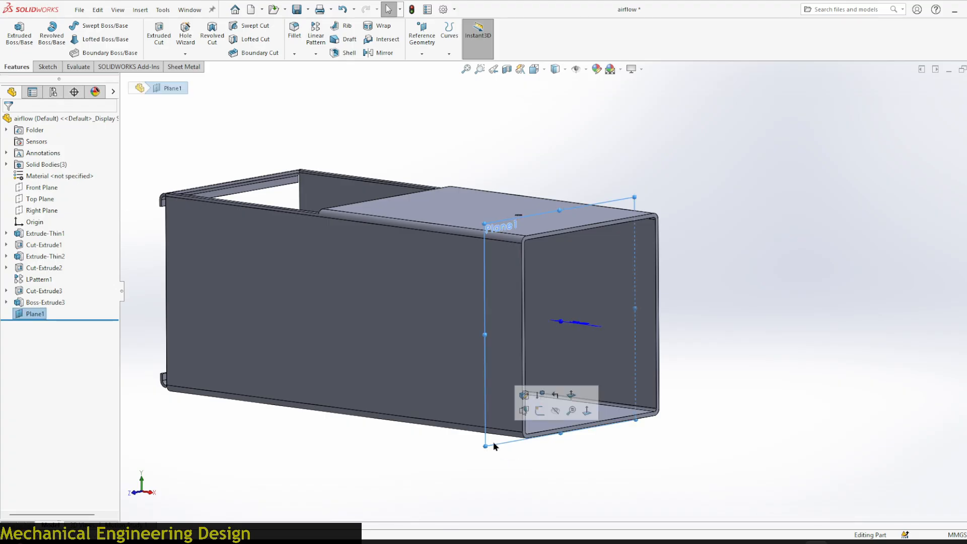
left_click(540, 410)
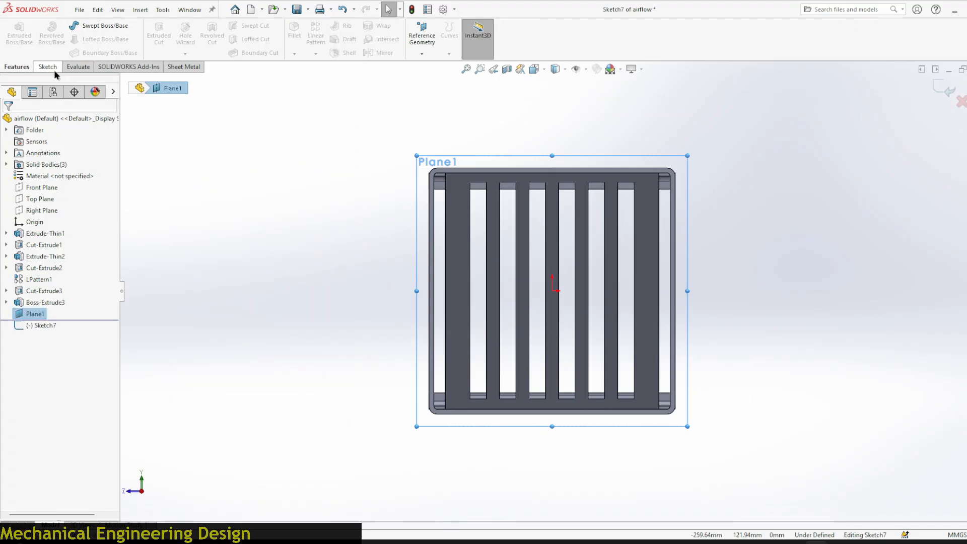
left_click(48, 67)
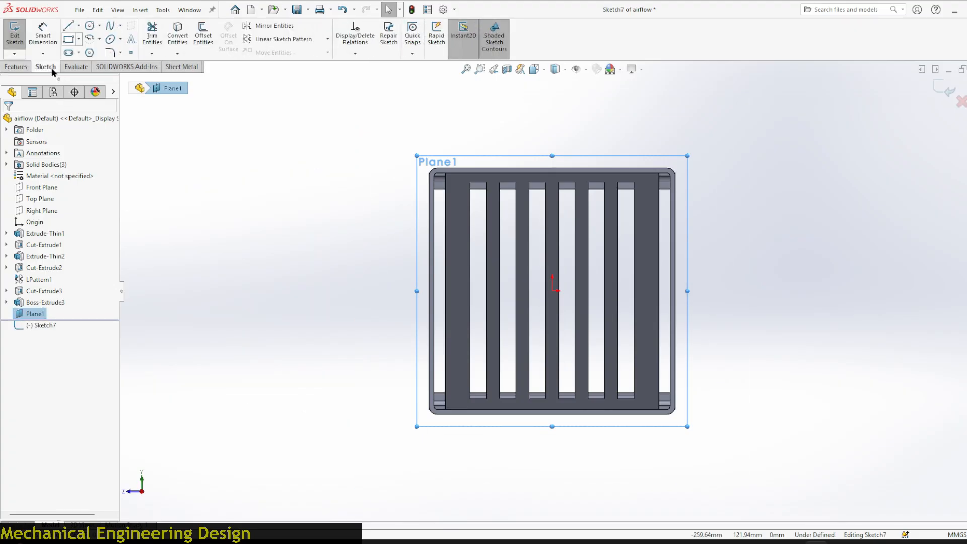
left_click(69, 28)
left_click(429, 349)
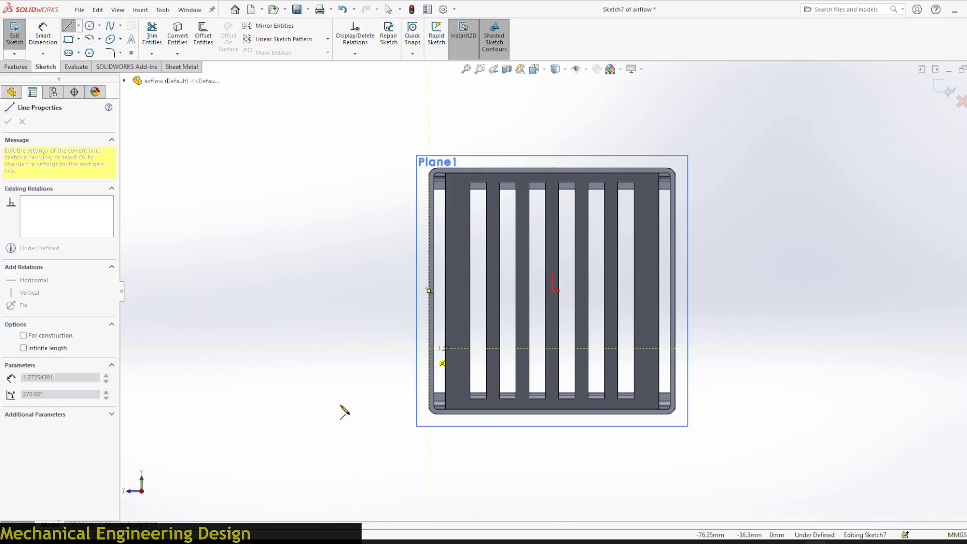
key("z")
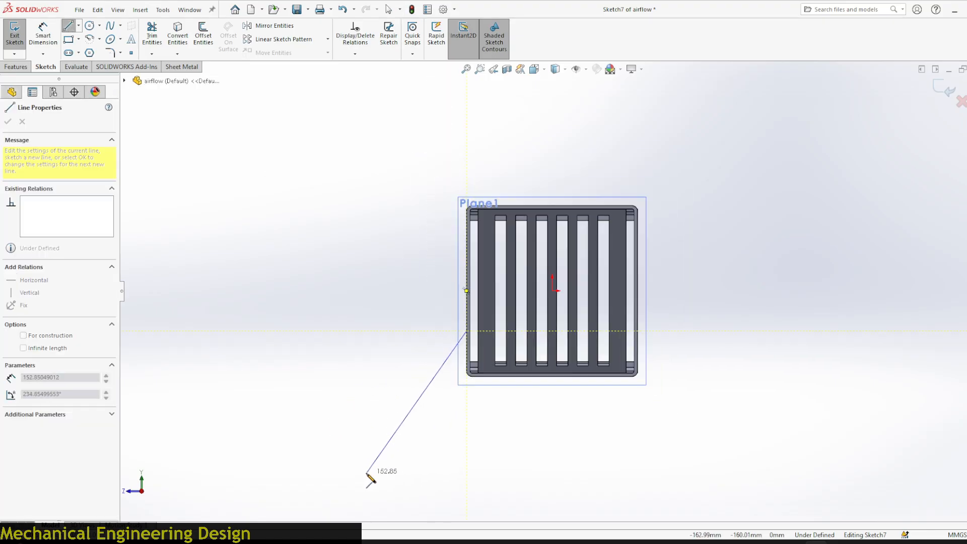
left_click(371, 475)
key("Escape")
scroll(370, 475, "down", 2)
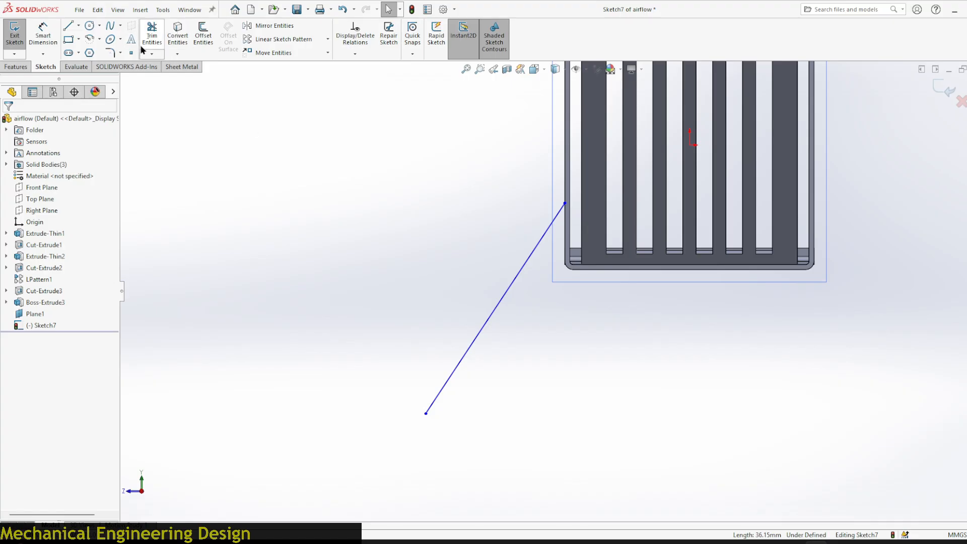
- Dimension the vertical distance from the duct's bottom edge to the slanted line's lower end as 120 mm
left_click(43, 33)
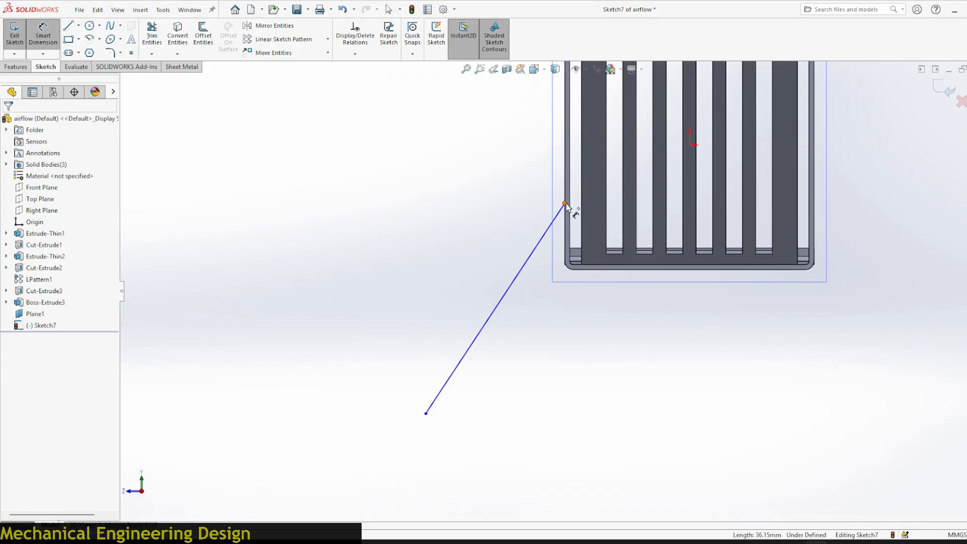
left_click(566, 204)
left_click(426, 418)
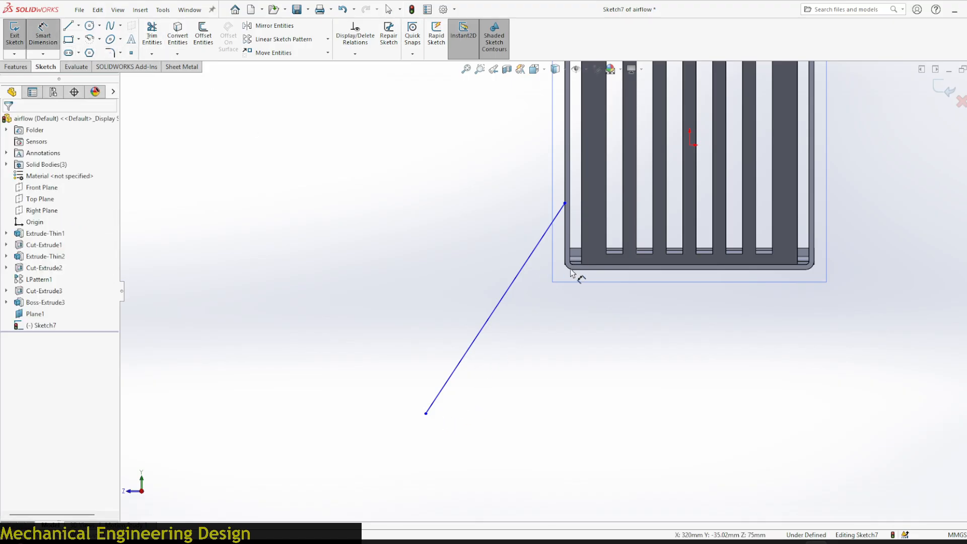
left_click(426, 413)
left_click(635, 269)
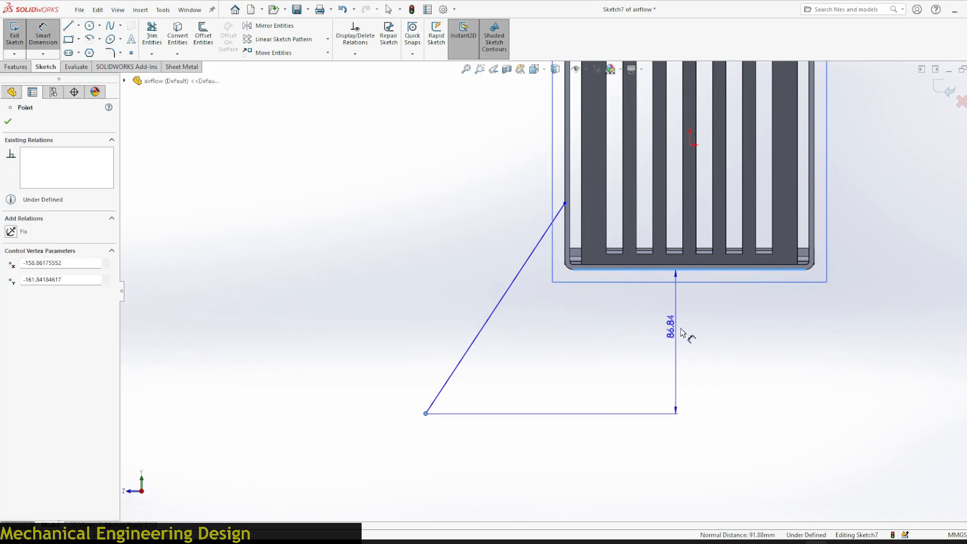
left_click(623, 351)
type("1")
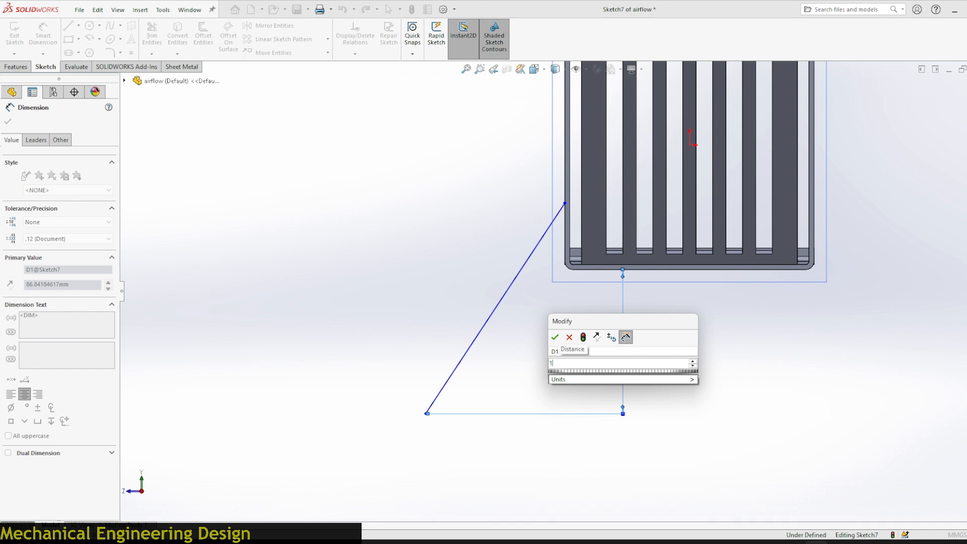
type("20")
key("Return")
- Dimension the angle between the slanted line and the duct's side edge as 30°
left_click(565, 250)
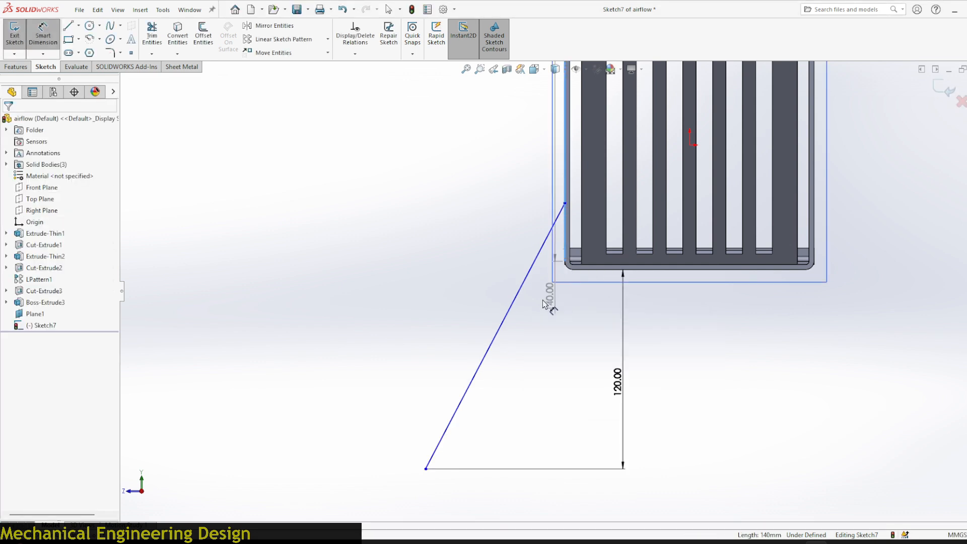
left_click(513, 302)
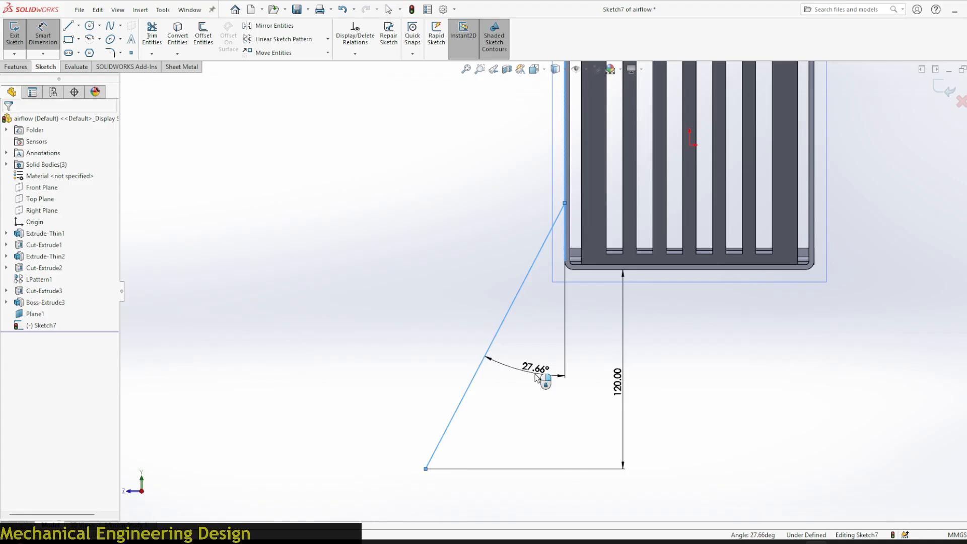
left_click(536, 378)
type("3")
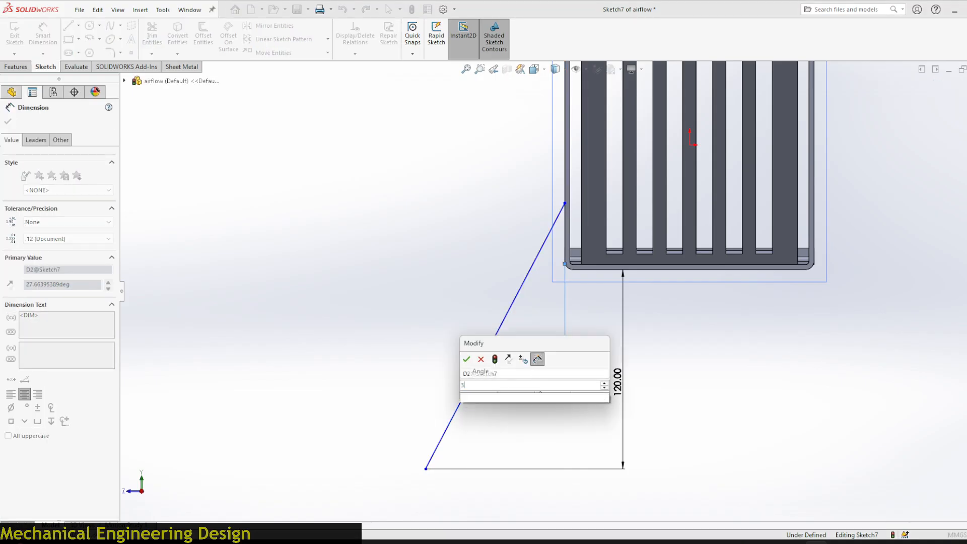
type("0")
key("Return")
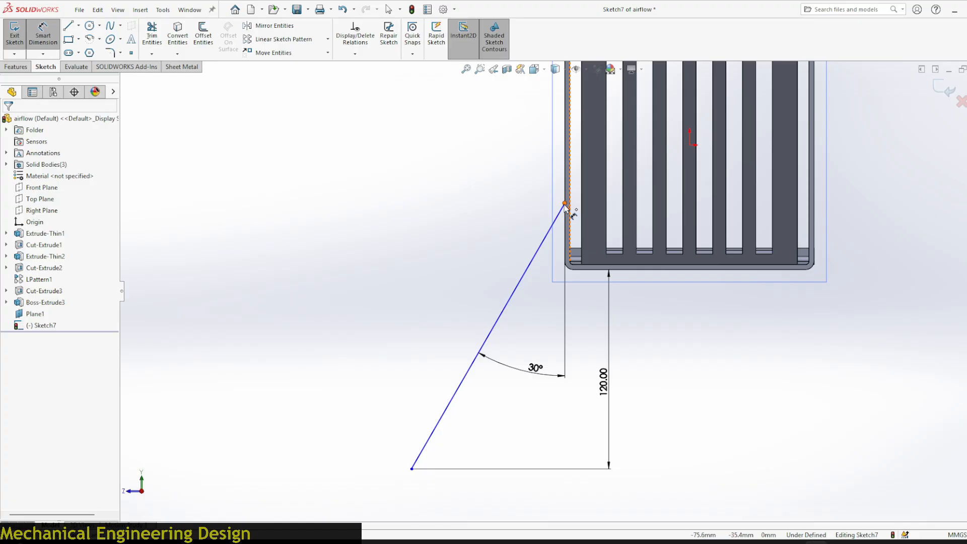
- Dimension the line's upper end 30 mm above the duct's bottom edge
left_click(564, 203)
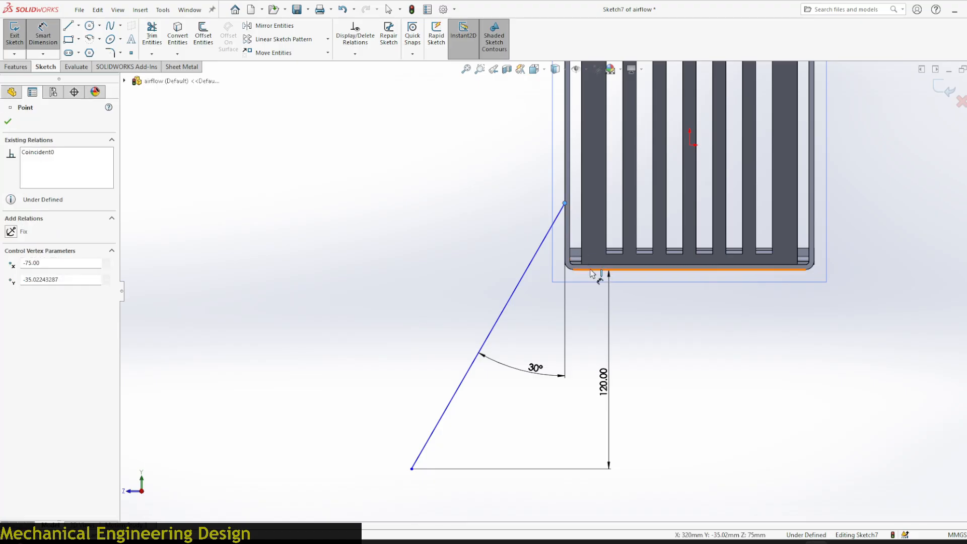
left_click(610, 270)
left_click(464, 228)
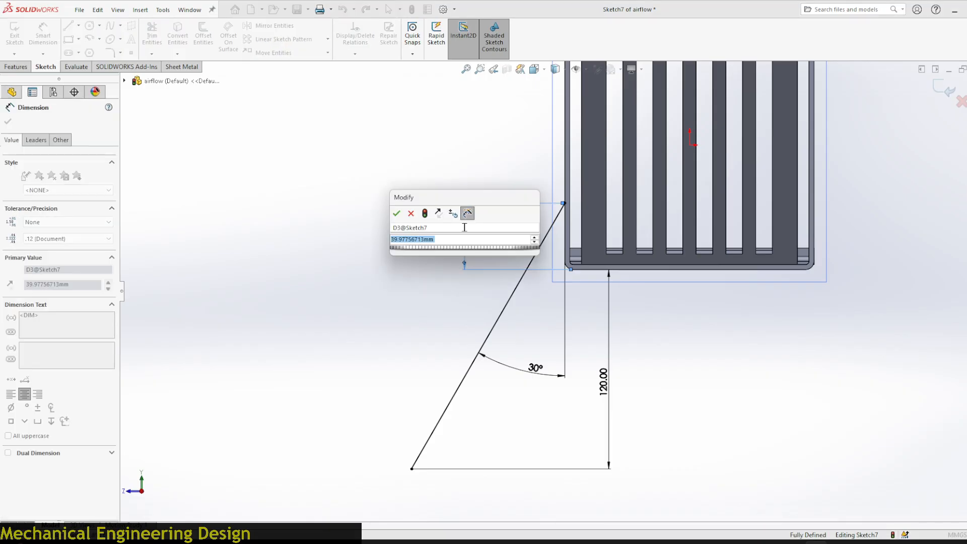
type("30")
left_click(396, 213)
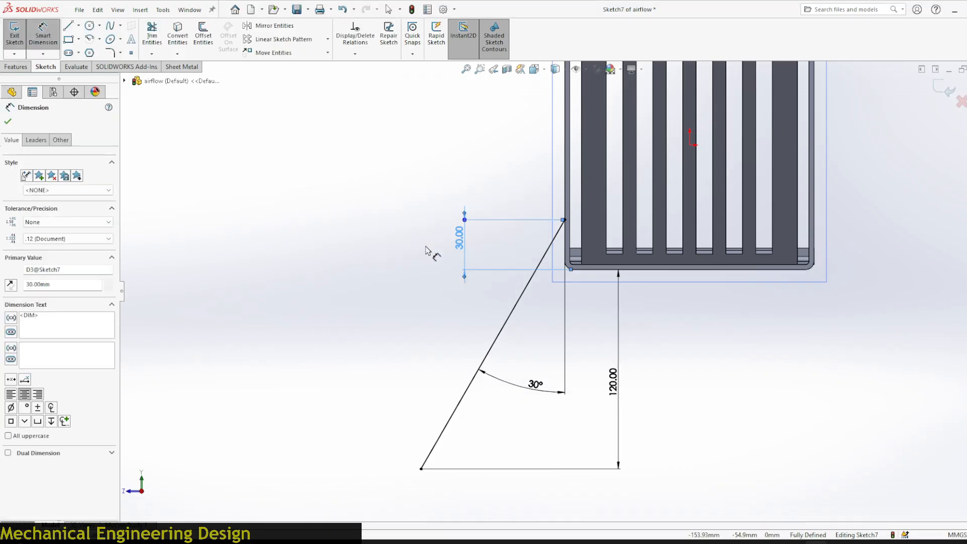
- Extrude the slanted line as a Mid Plane thin feature, with a 3 mm one-direction thickness reversed toward the duct
key("f")
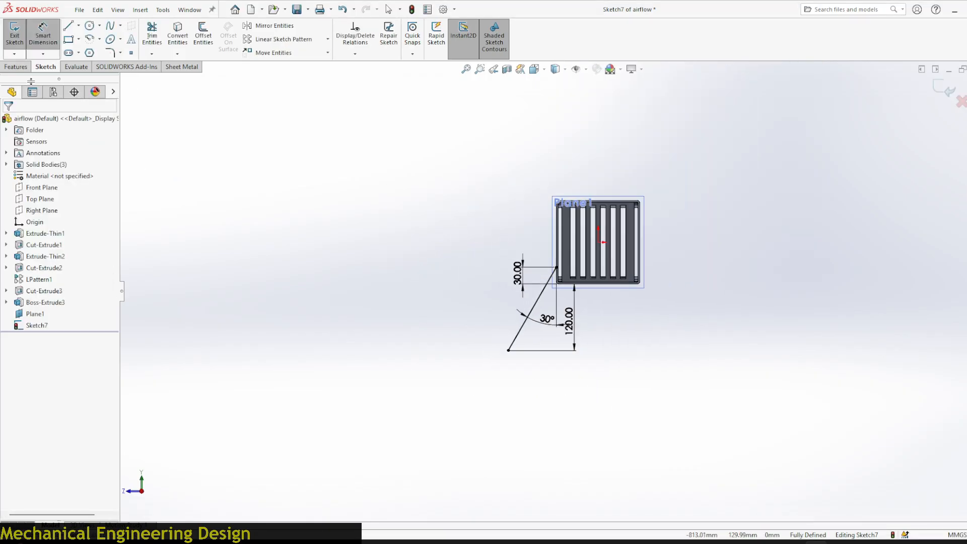
left_click(15, 67)
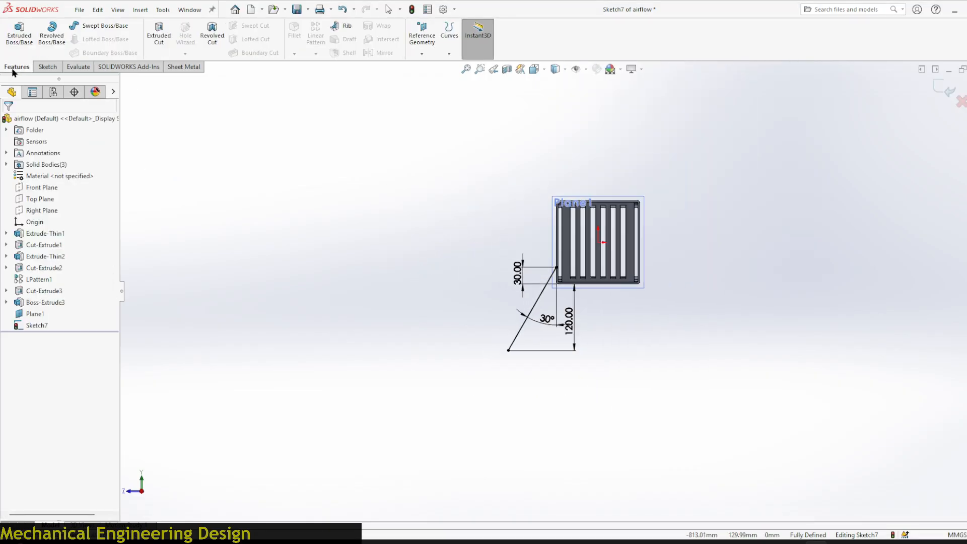
left_click(16, 38)
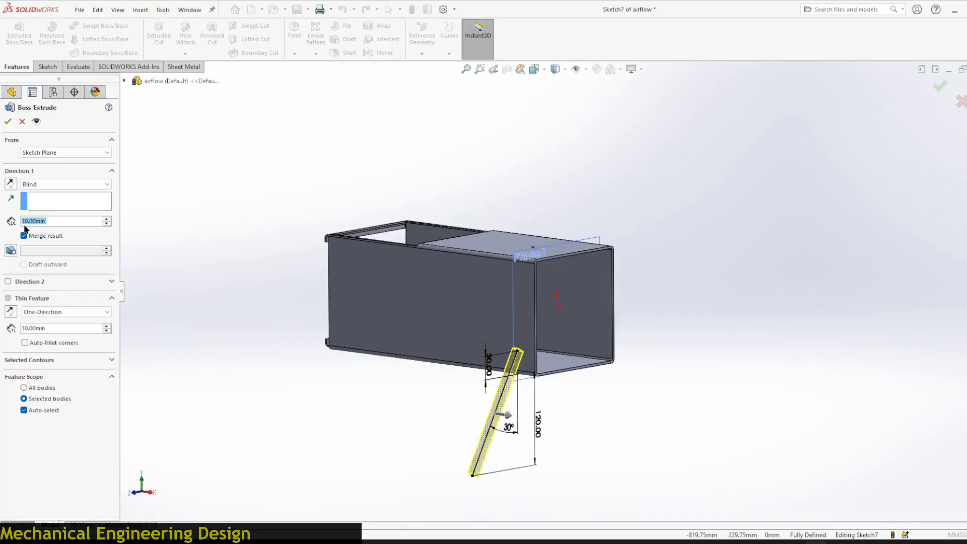
left_click(41, 184)
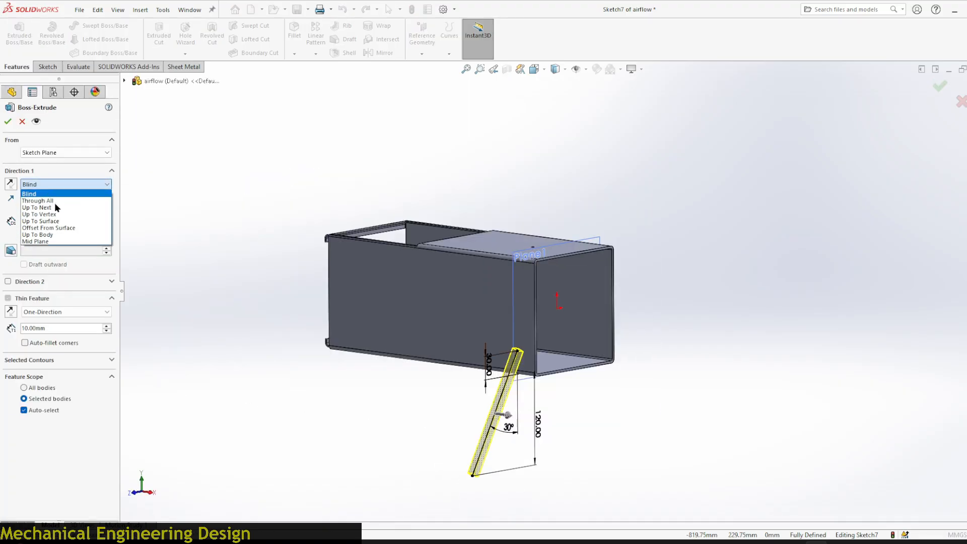
left_click(55, 245)
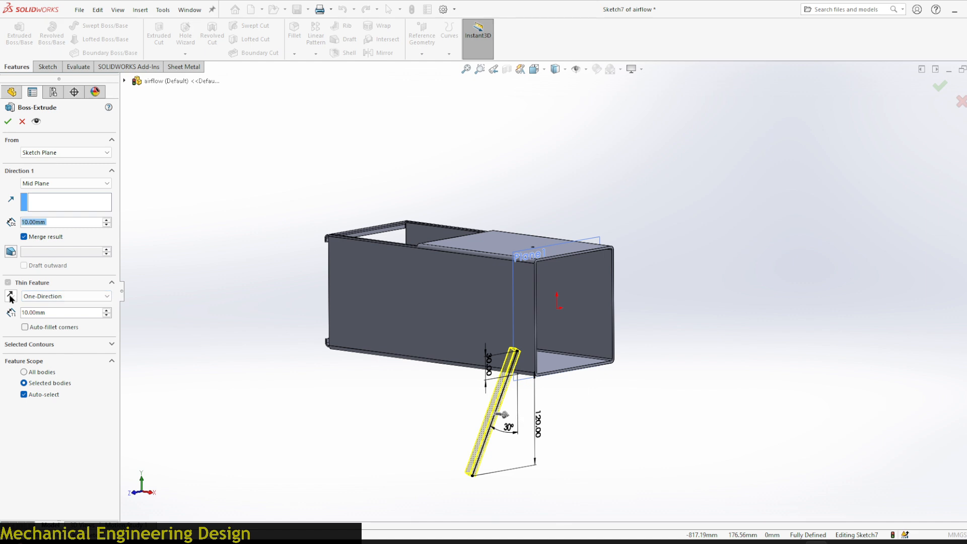
left_click(10, 296)
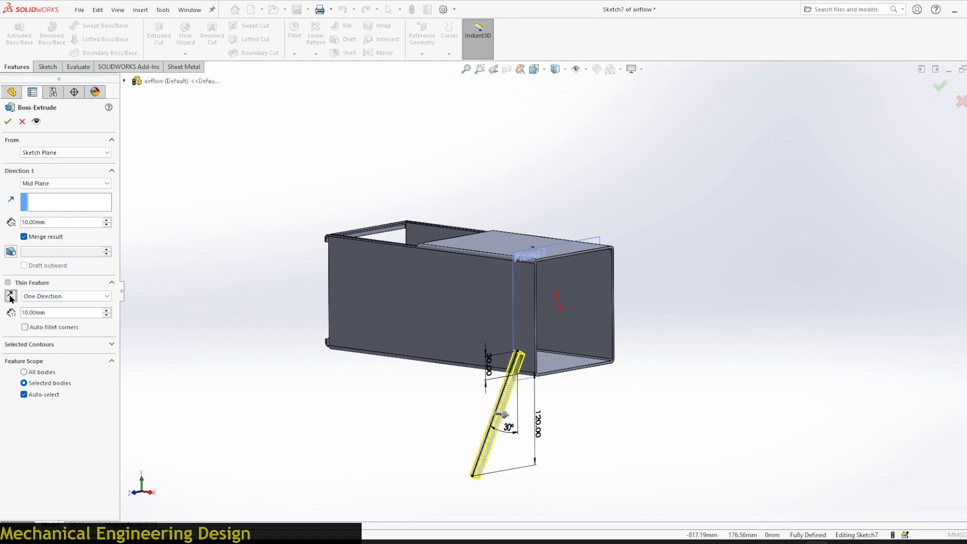
middle_click_drag(320, 337, 385, 341)
scroll(386, 341, "down", 10)
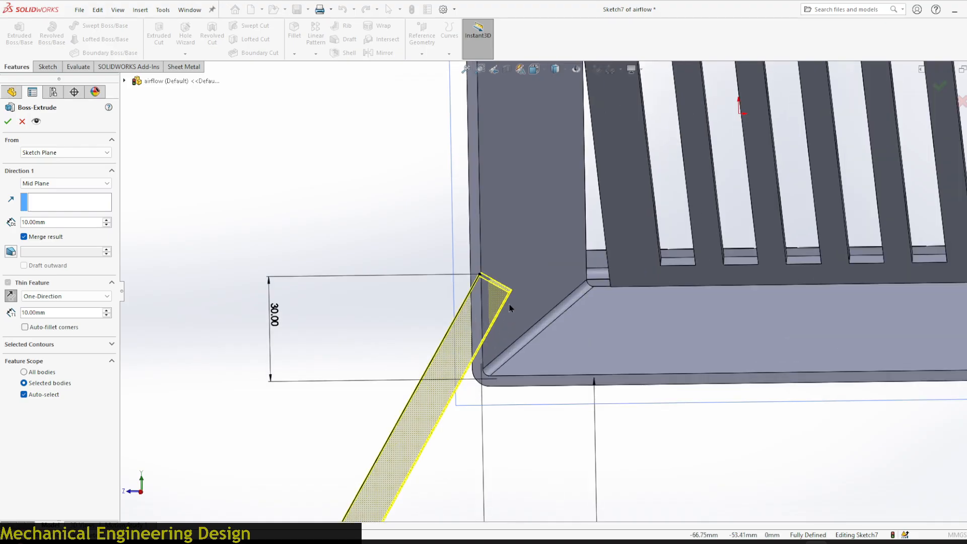
left_click(10, 296)
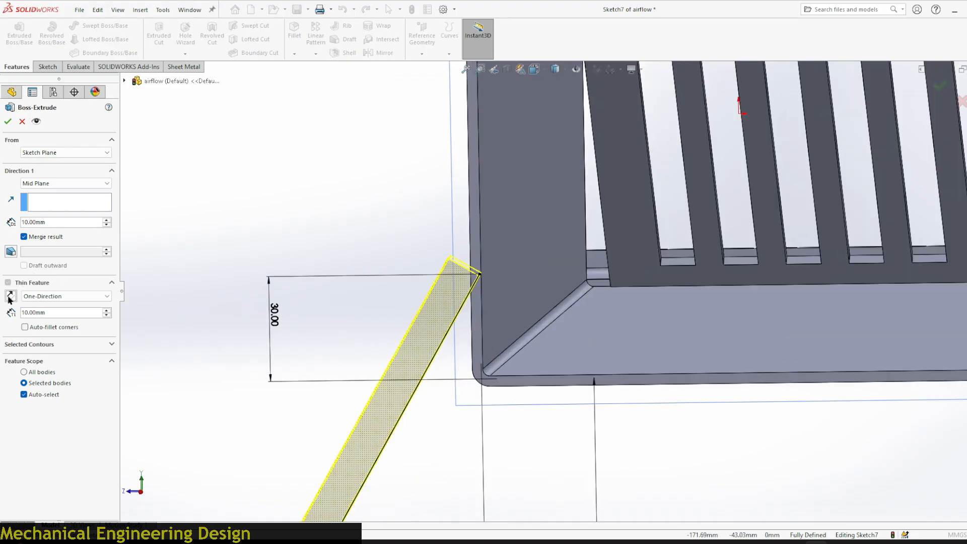
left_click(10, 296)
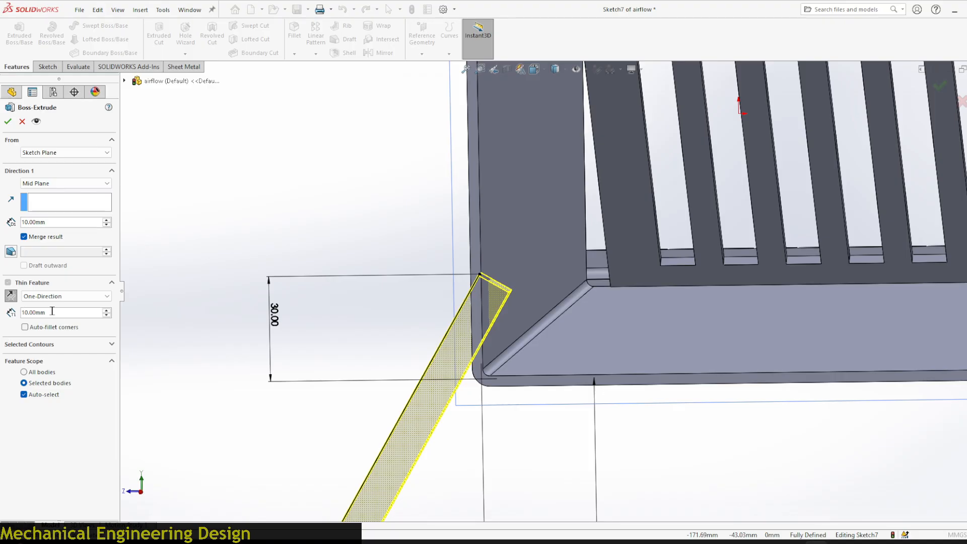
type("3")
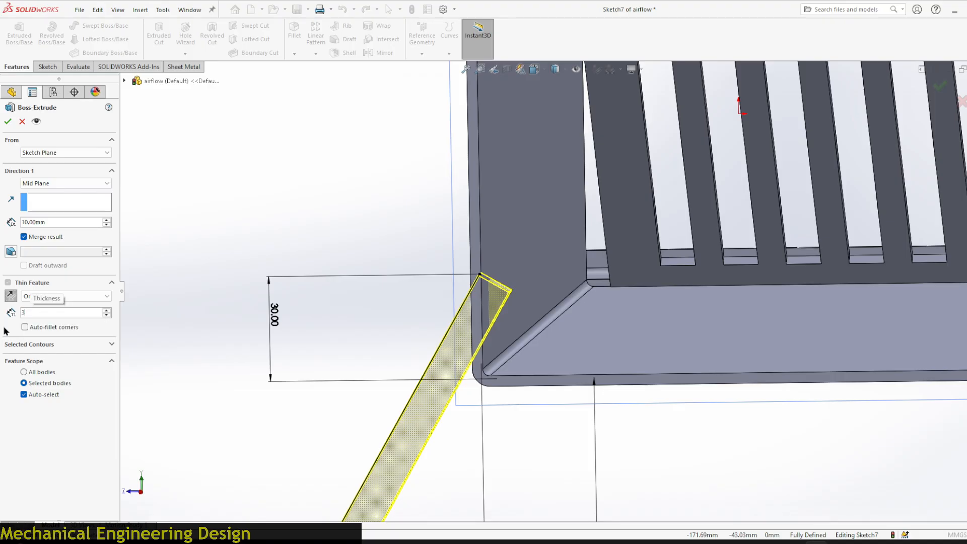
key("Return")
- Set the slanted leg's Mid Plane extrusion depth to 30 mm
middle_click_drag(348, 180, 387, 204)
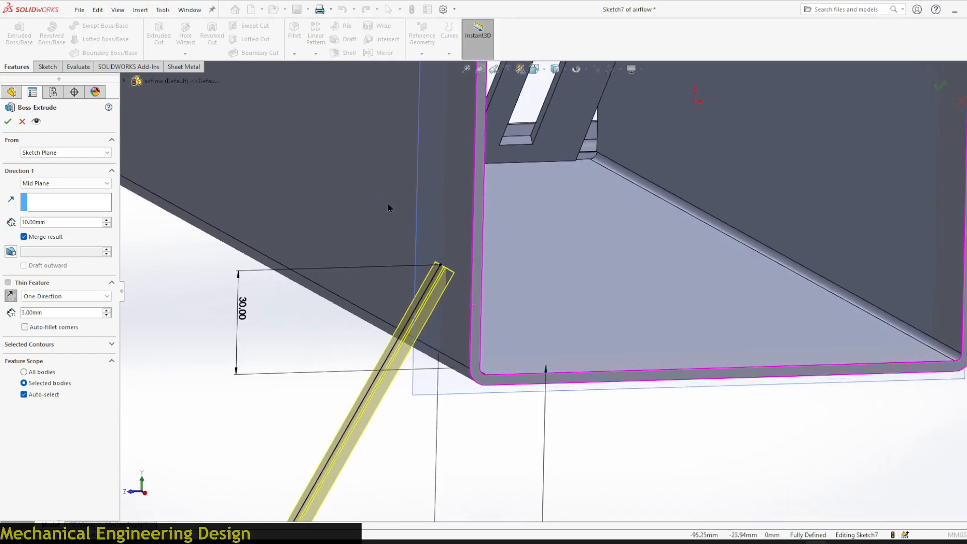
scroll(455, 223, "up", 3)
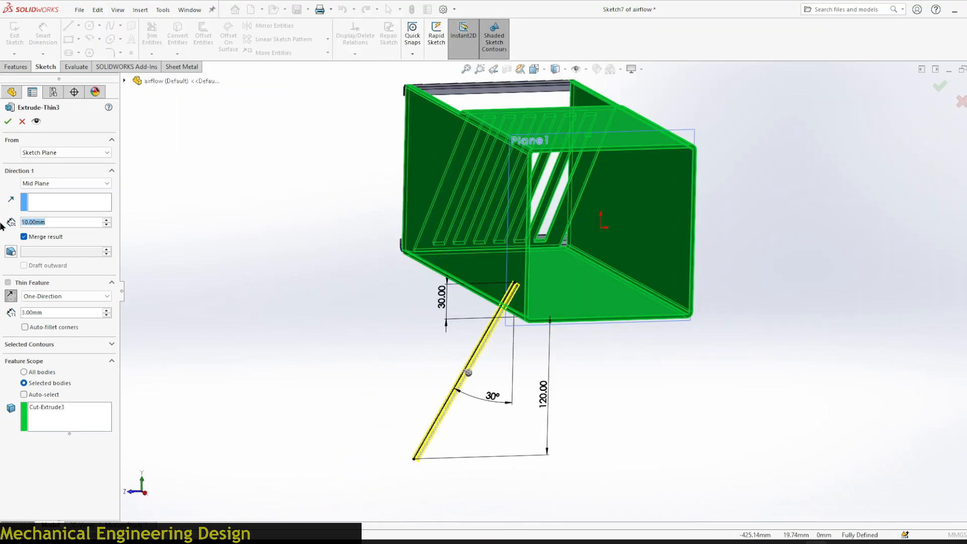
type("30")
key("Return")
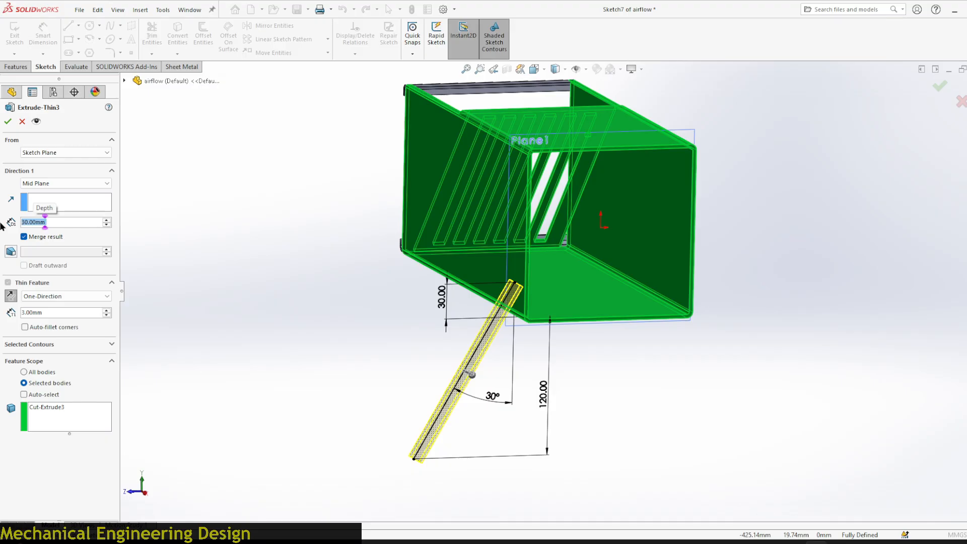
left_click(9, 122)
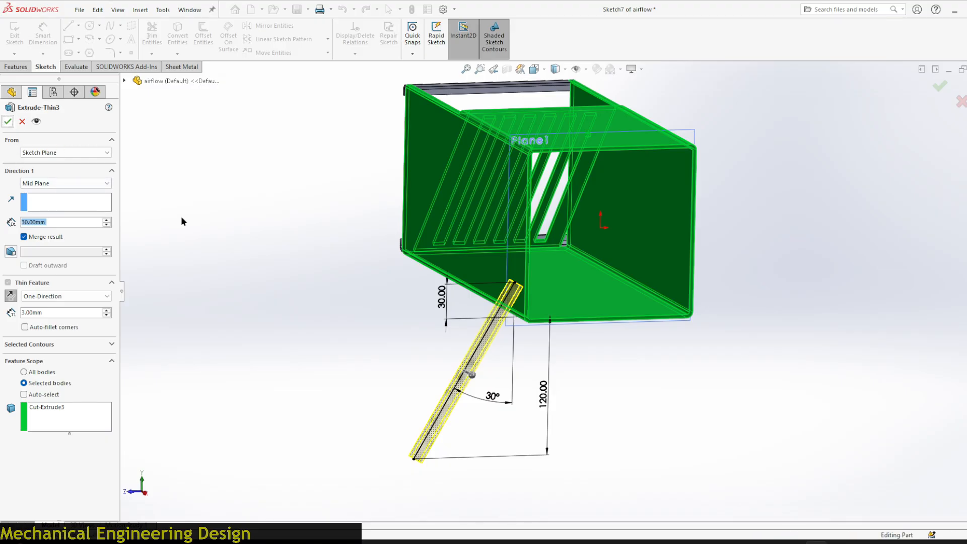
- Create a reference plane offset 170 mm from the Right Plane, midway along the duct
middle_click_drag(311, 261, 346, 276)
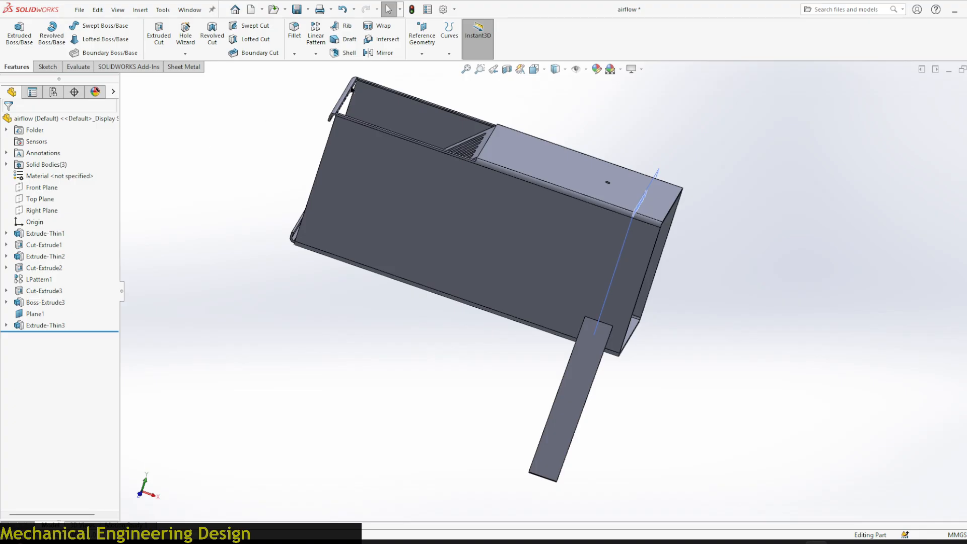
left_click(422, 33)
left_click(431, 66)
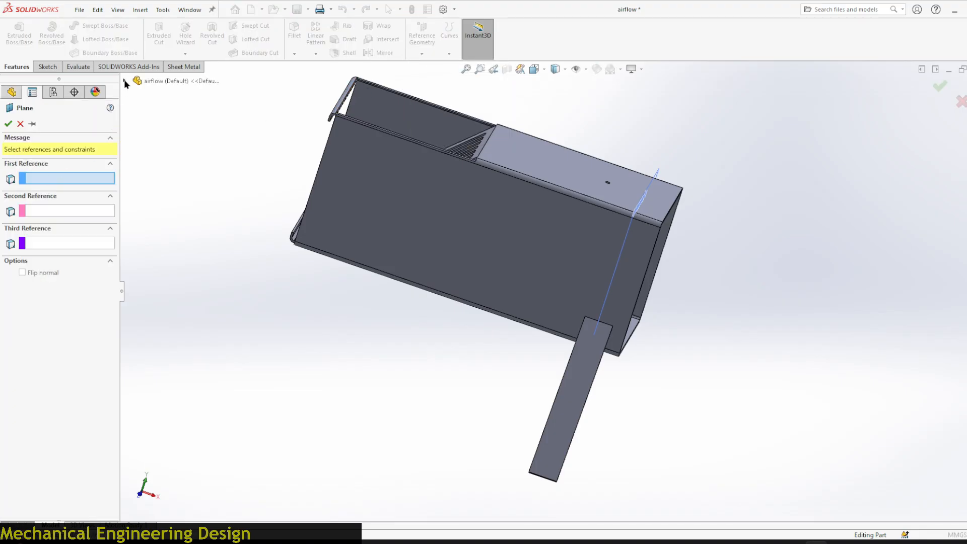
left_click(125, 81)
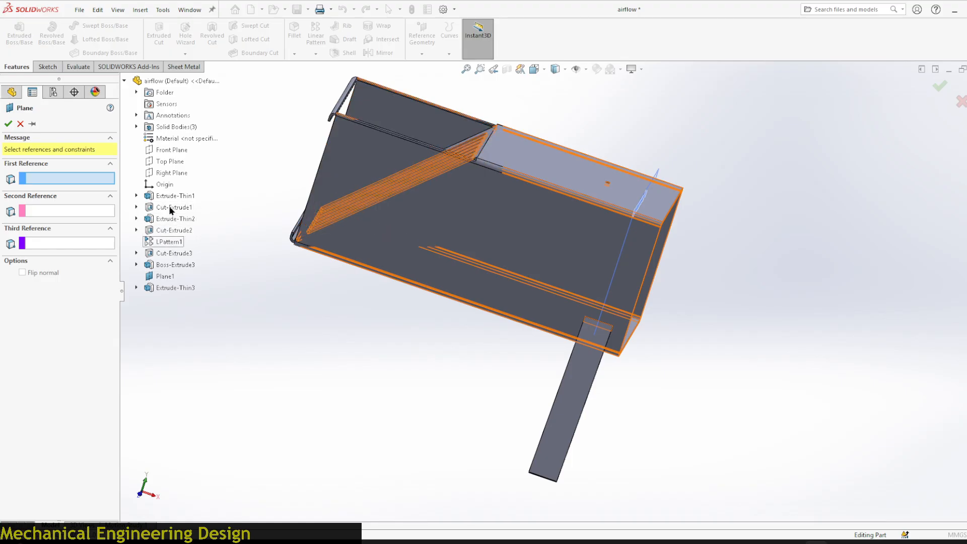
left_click(171, 174)
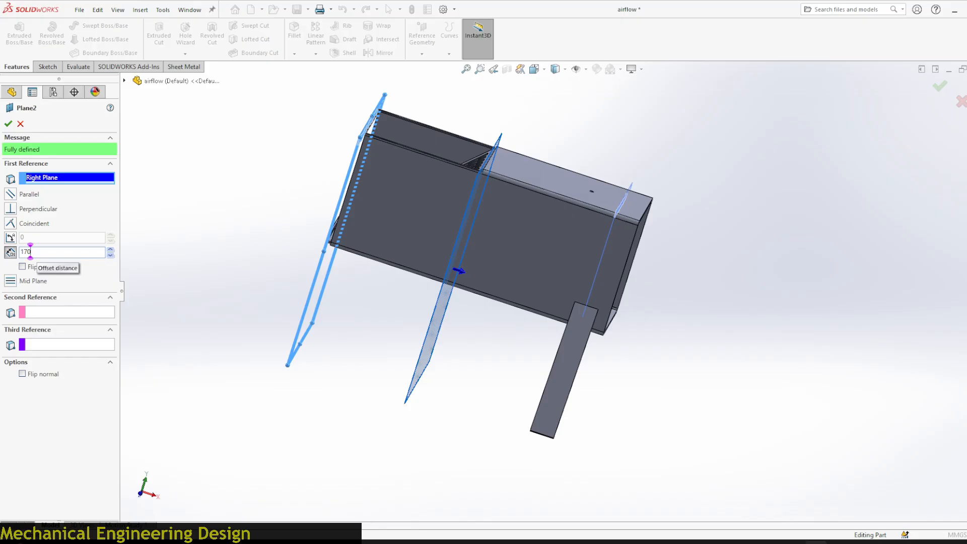
- Mirror the slanted leg's thin extrusion about the new 170 mm offset plane to add a leg at the duct's other end
left_click(375, 50)
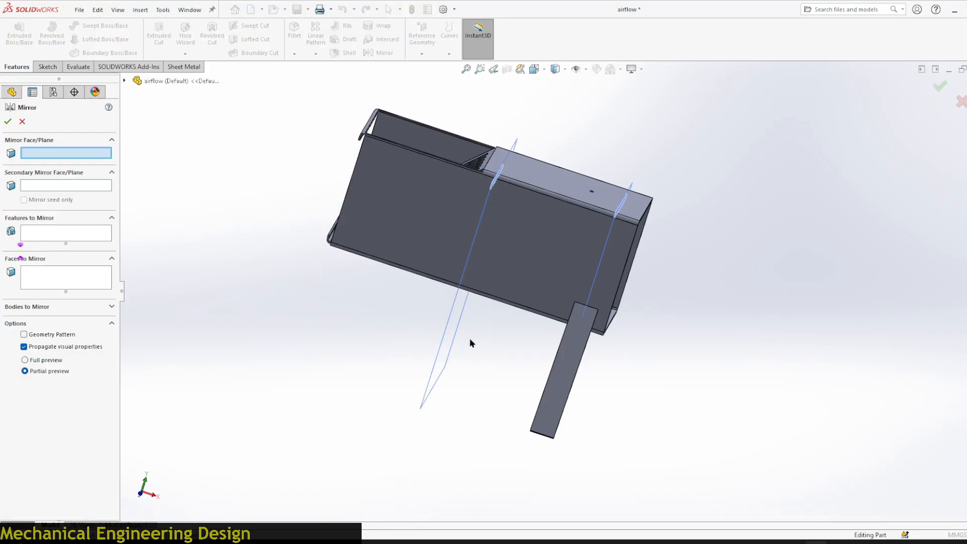
left_click(457, 330)
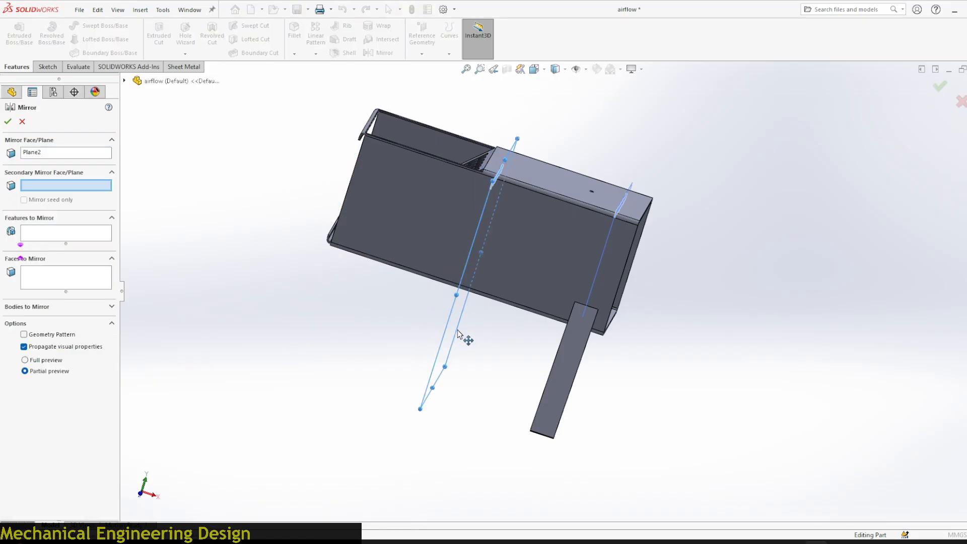
left_click(40, 236)
left_click(571, 375)
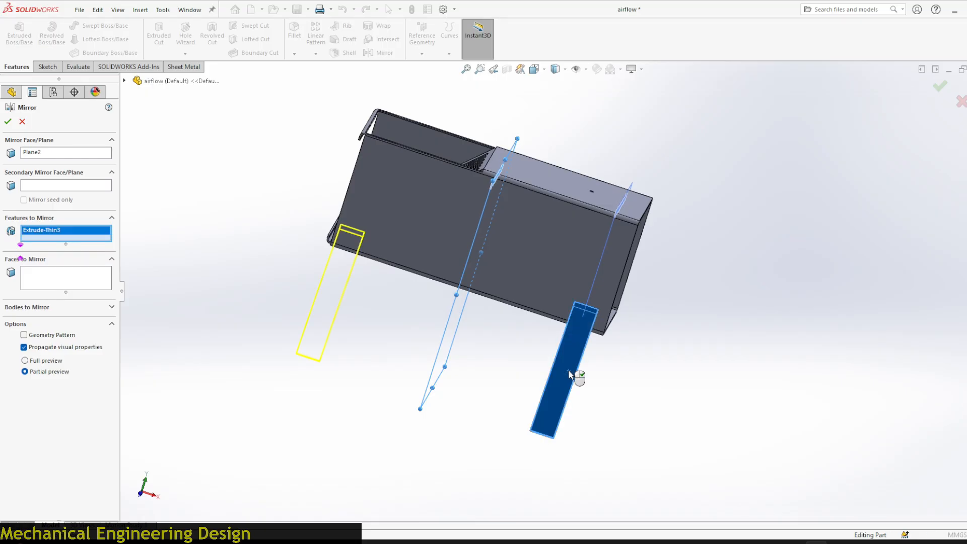
mouse_move(252, 264)
middle_mouse_down()
mouse_move(282, 277)
mouse_move(245, 250)
middle_mouse_up()
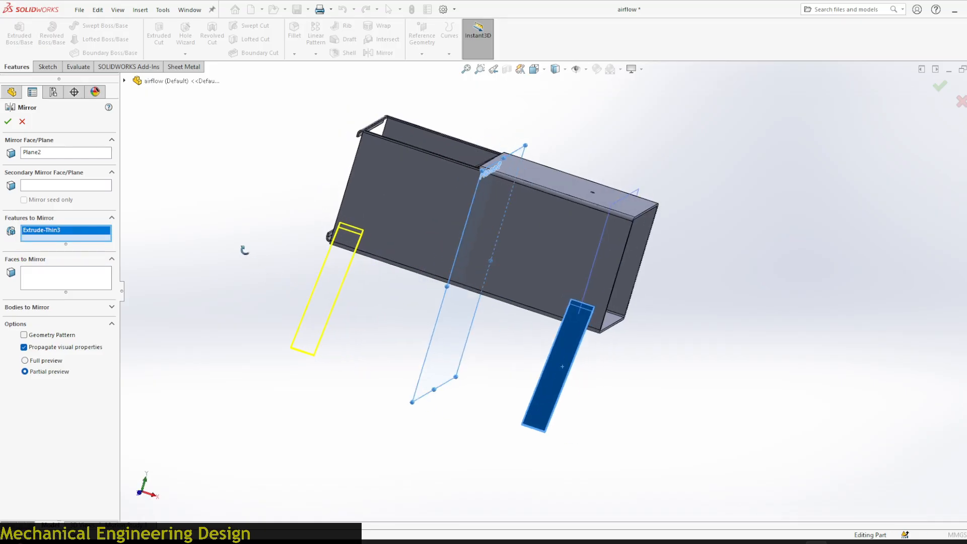
left_click(8, 122)
- Mirror the mirrored-leg feature about the Front Plane to add the pair of legs on the duct's opposite side
middle_click_drag(212, 192, 86, 138)
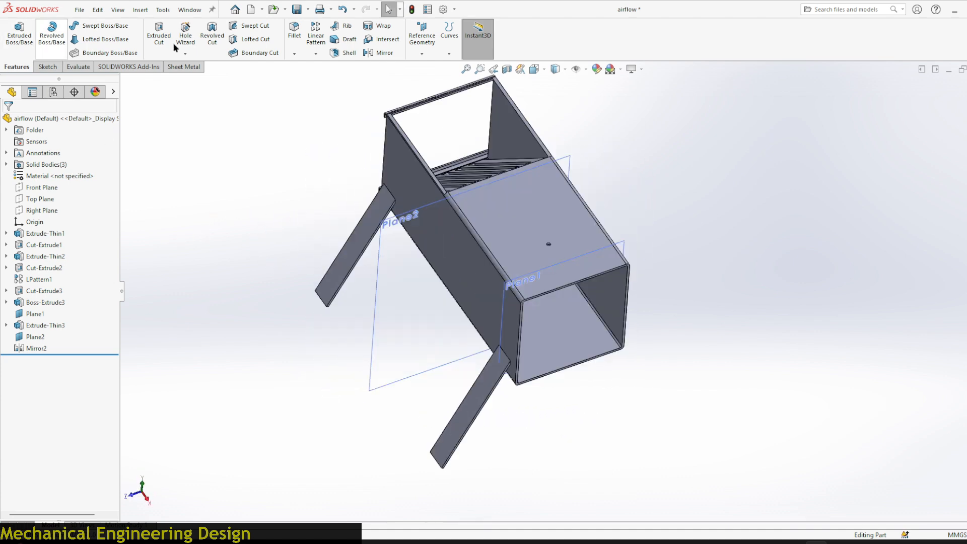
left_click(383, 53)
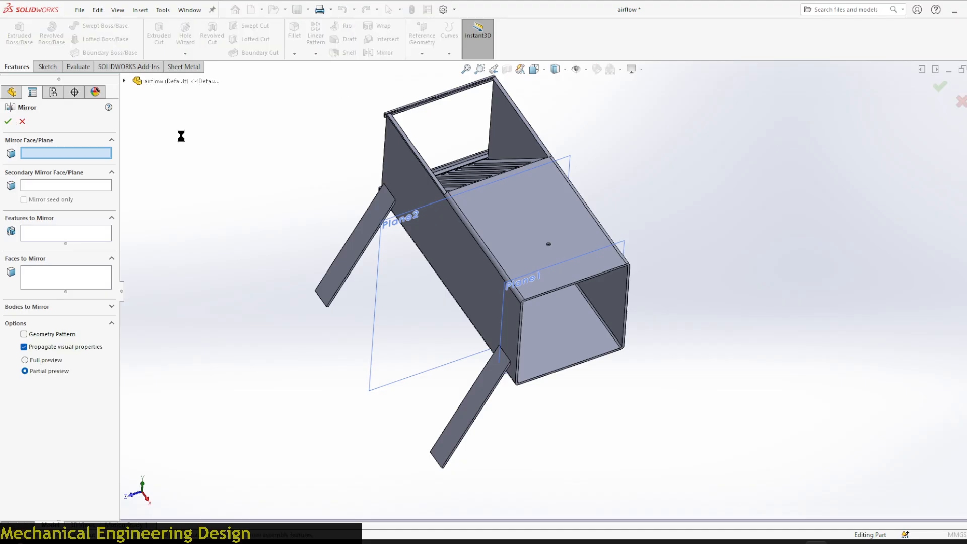
left_click(125, 81)
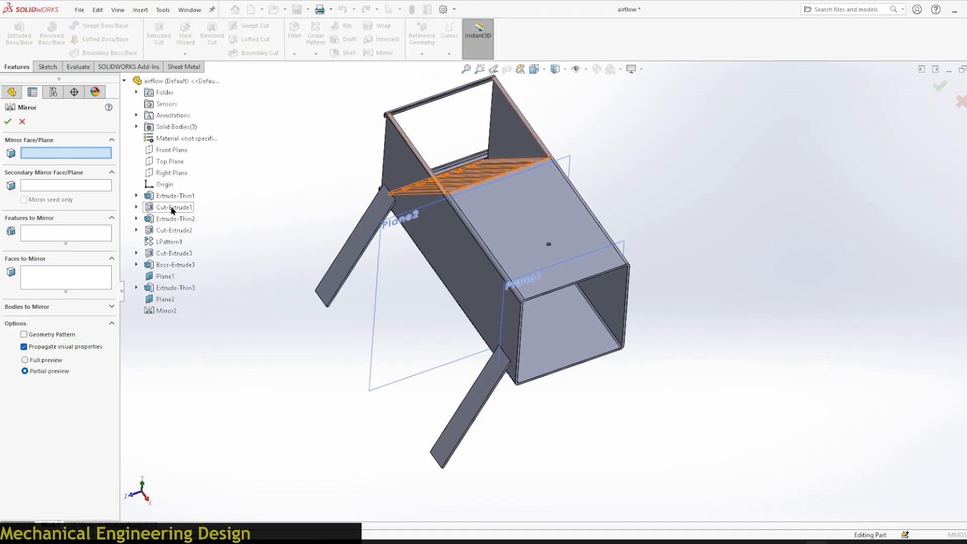
left_click(169, 150)
left_click(32, 232)
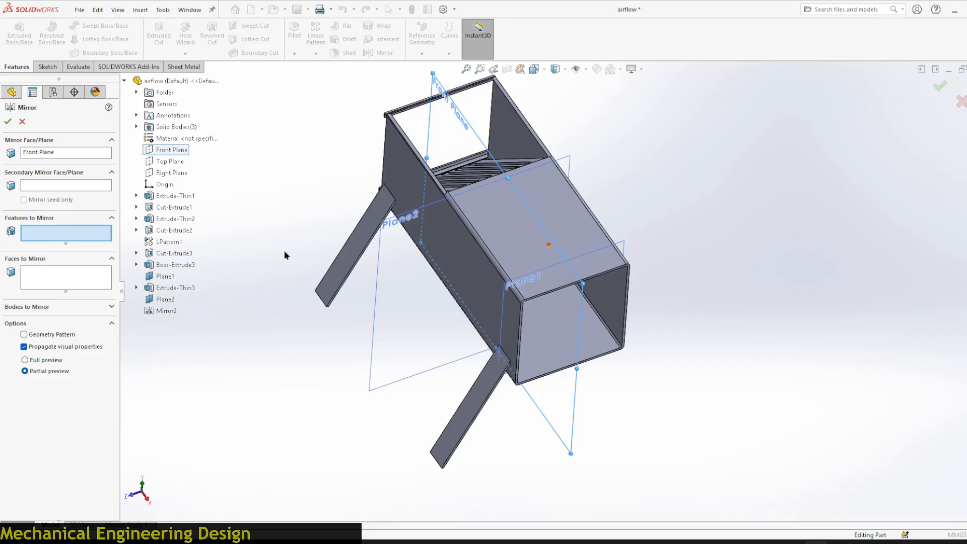
left_click(360, 260)
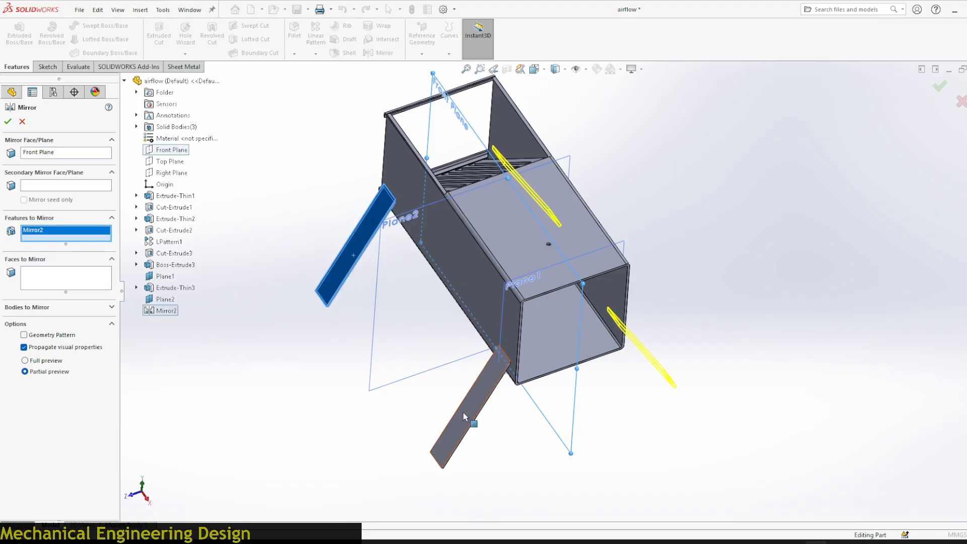
left_click(8, 122)
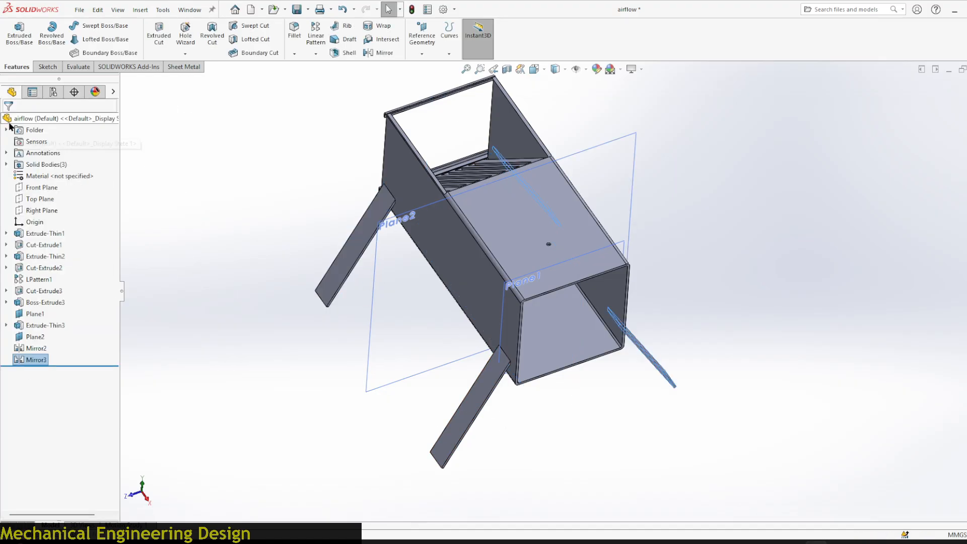
- Hide both offset reference planes, Plane2 and Plane1, in the airflow part
left_click(629, 446)
middle_click_drag(629, 446, 578, 372)
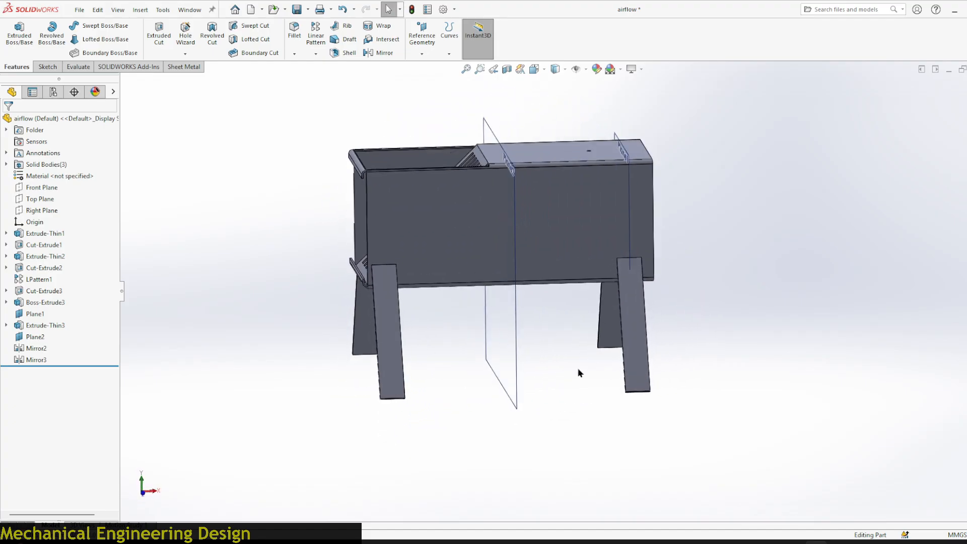
left_click(514, 352)
left_click(571, 317)
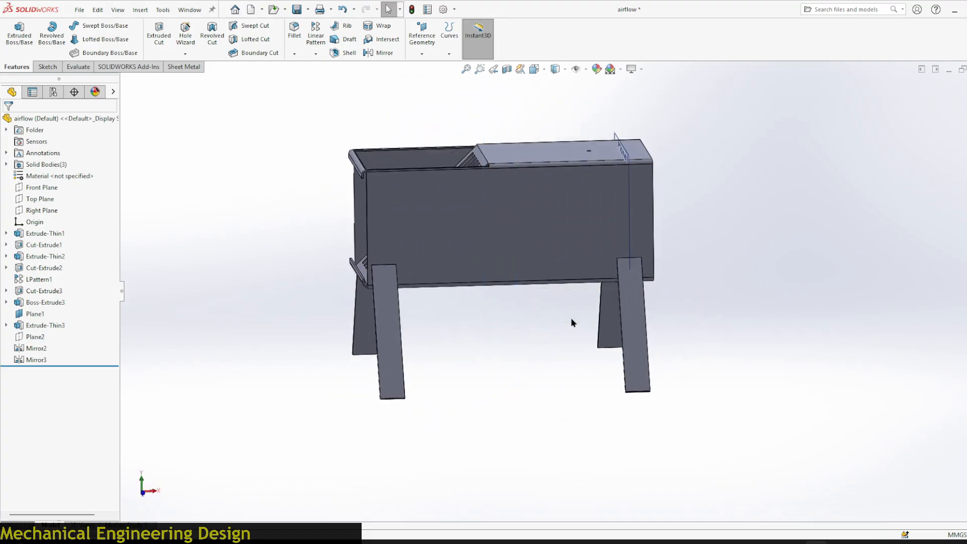
middle_click_drag(658, 116, 685, 126)
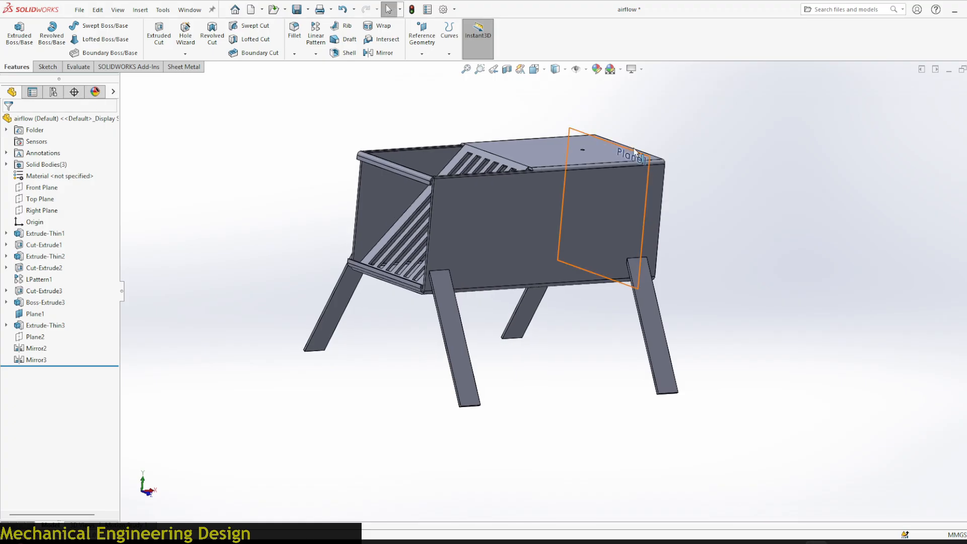
left_click(570, 135)
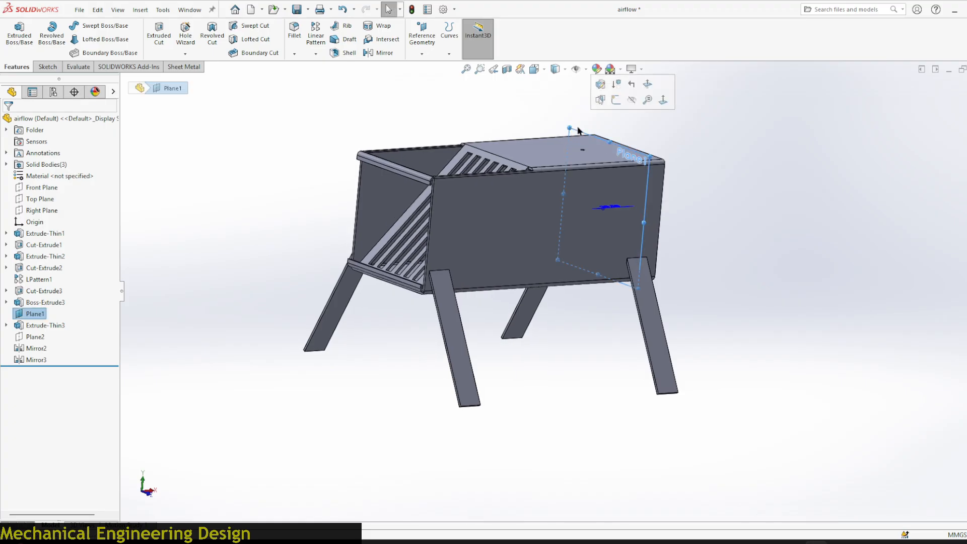
left_click(628, 105)
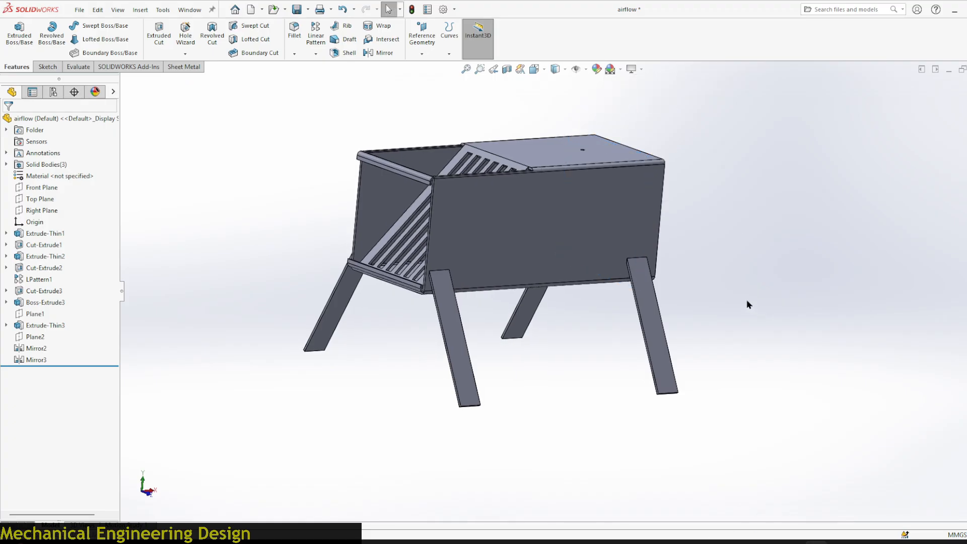
- Save the airflow part, return to the stove assembly and show it with its legs in trimetric view
middle_click_drag(747, 302, 609, 301)
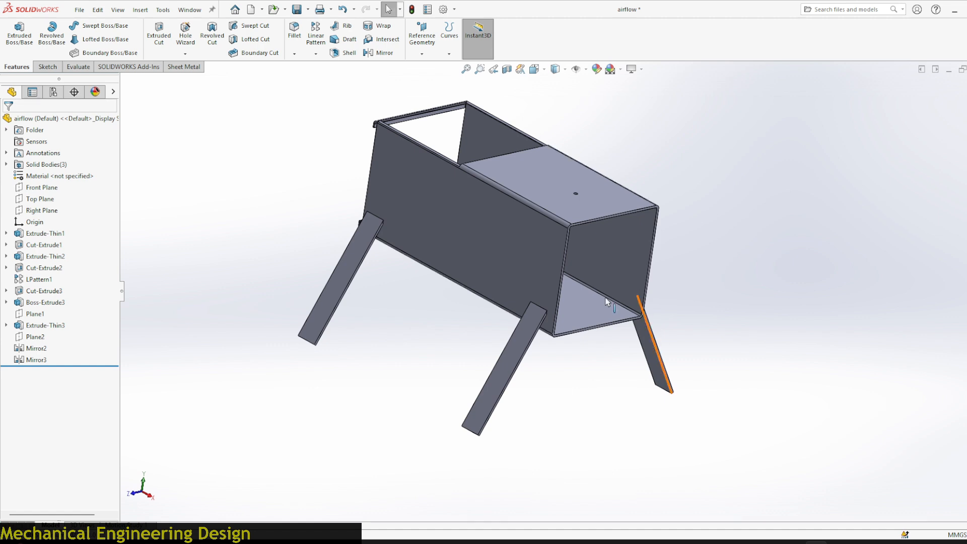
left_click(298, 10)
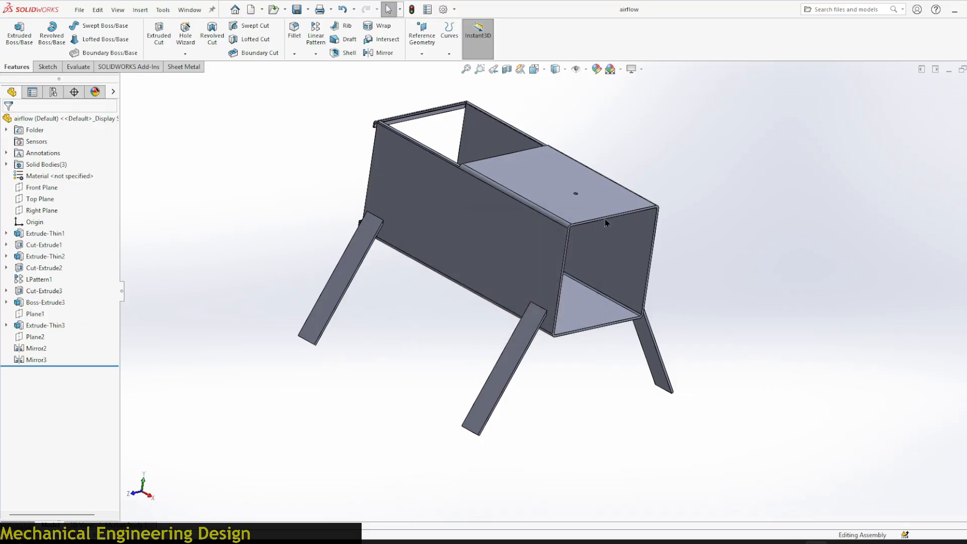
scroll(403, 311, "up", 2)
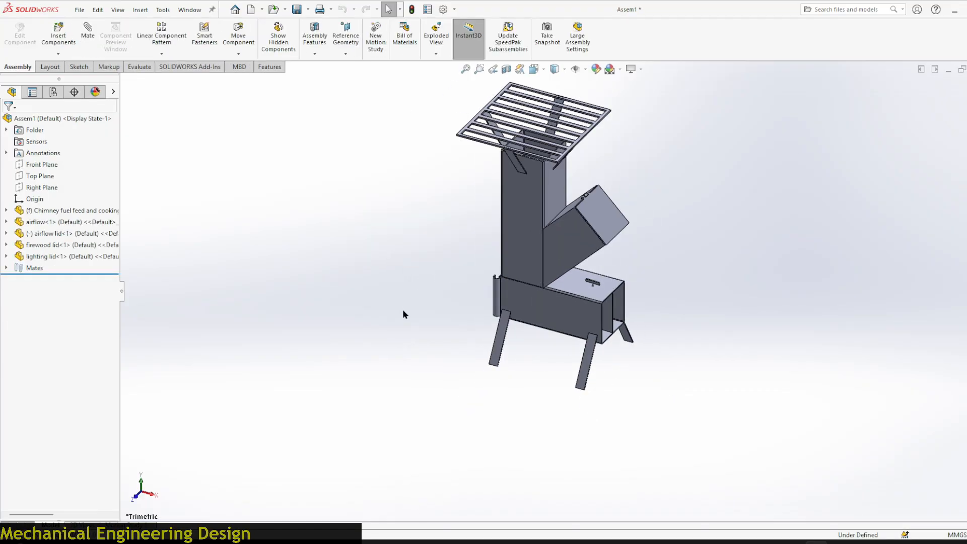
middle_click_drag(650, 291, 831, 323)
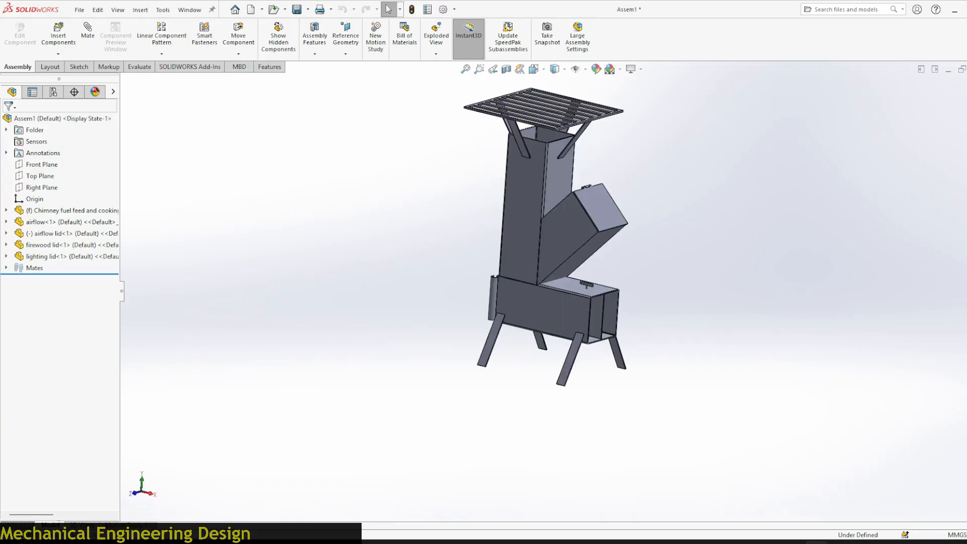
key("ctrl+7")
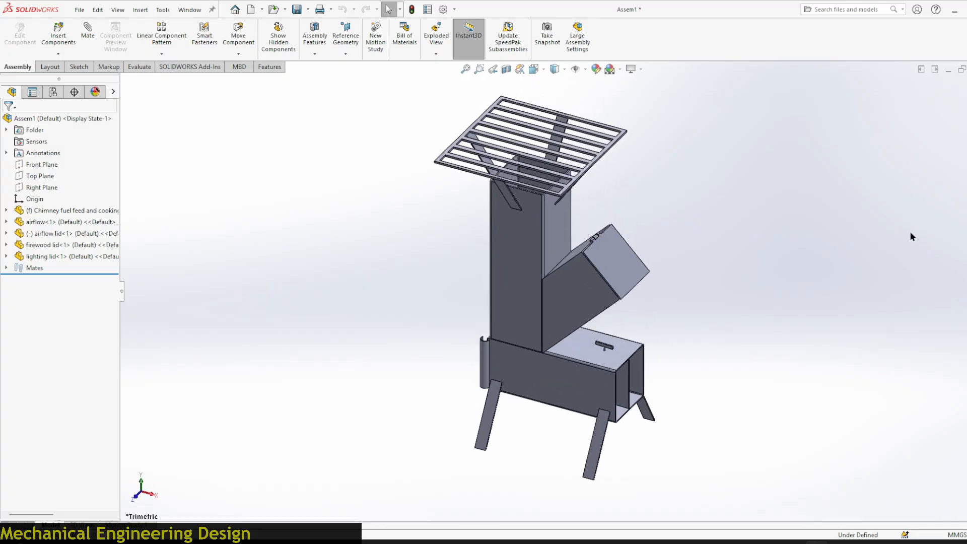
scroll(606, 250, "down", 2)
scroll(653, 272, "up", 1)
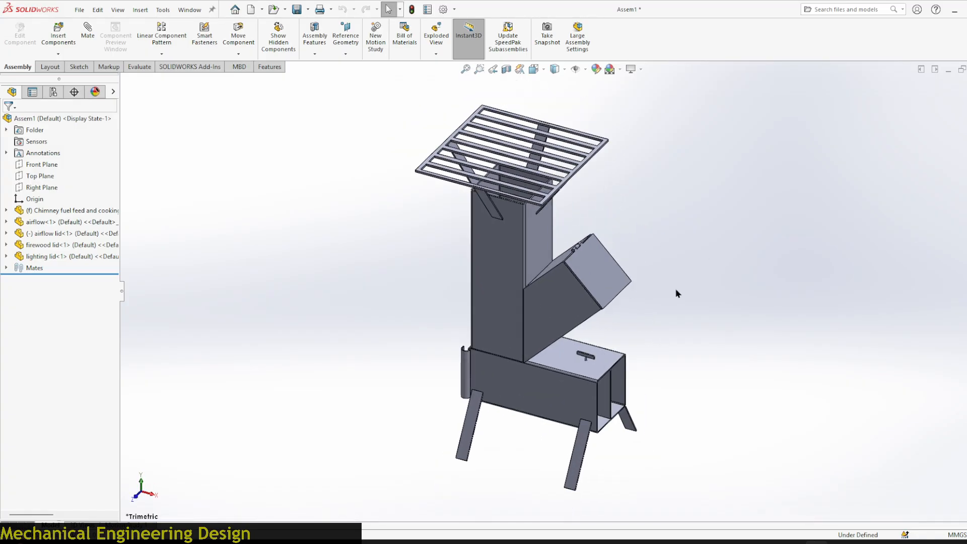